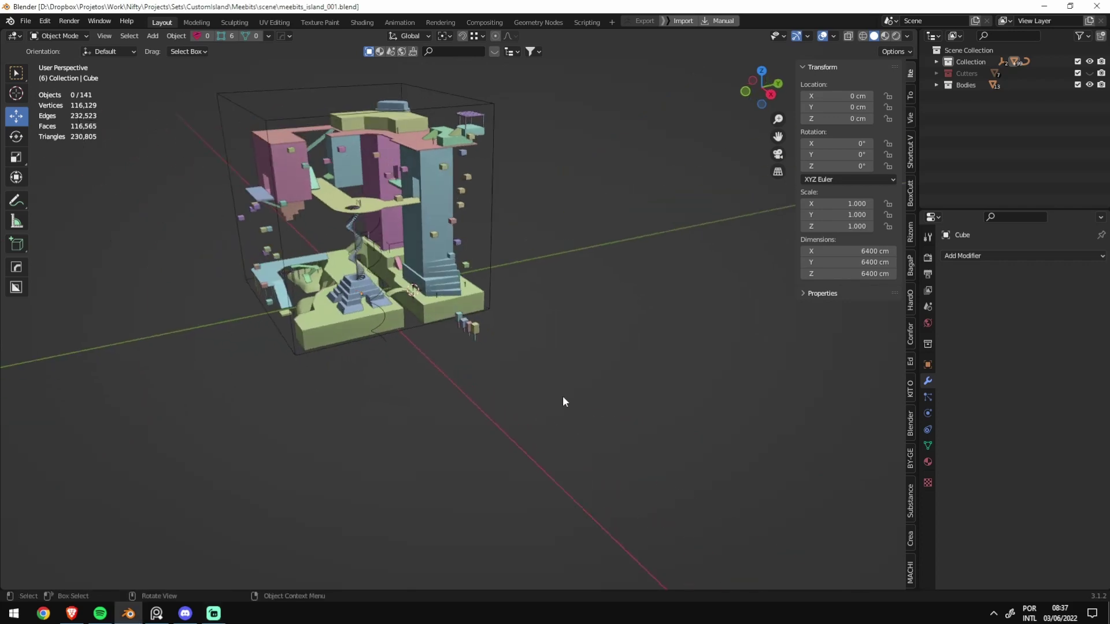
# Step: Orbit and zoom around the floating island to view the tower and spiral stairs
pyautogui.keyDown('shift'); pyautogui.moveTo(453, 317); pyautogui.dragTo(575, 379, button='middle'); pyautogui.keyUp('shift')
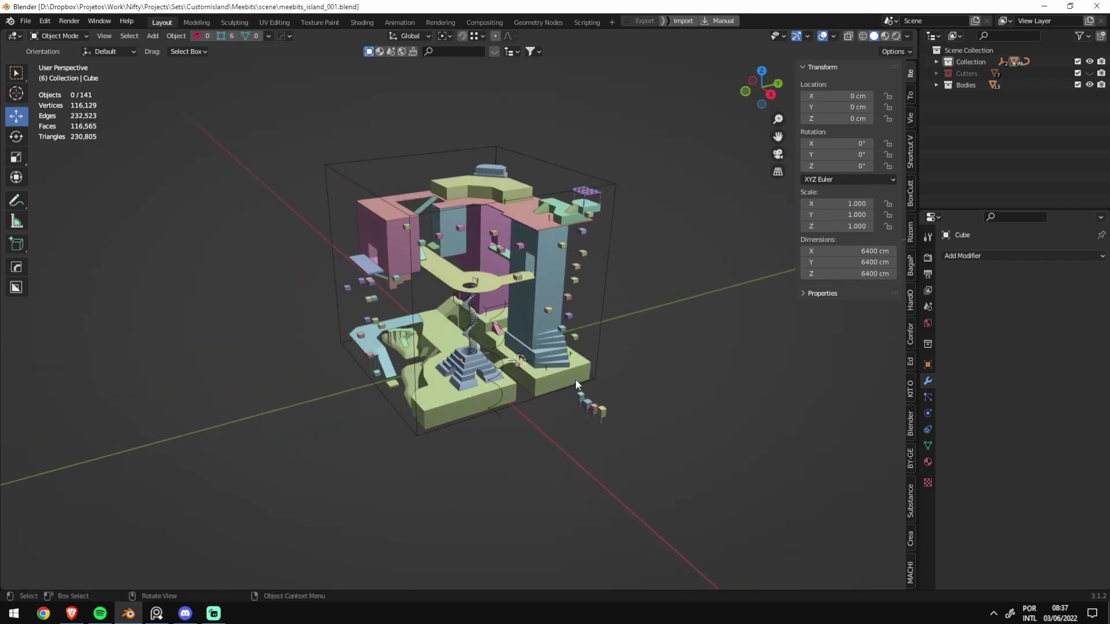
pyautogui.scroll(2, 575, 379)
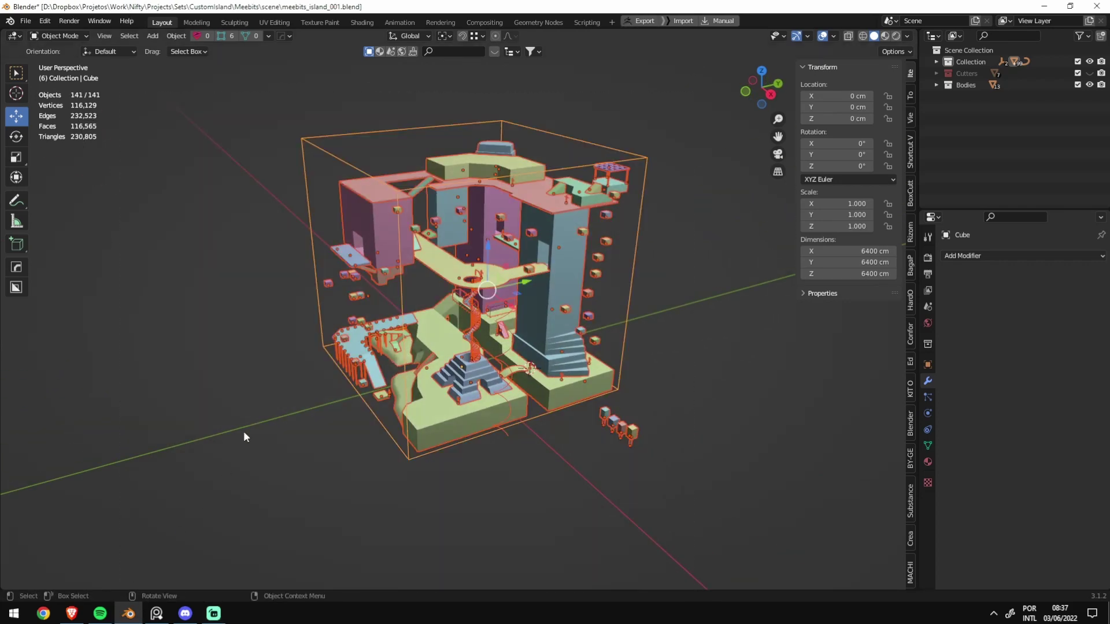
pyautogui.scroll(3, 622, 408)
pyautogui.moveTo(622, 408)
pyautogui.mouseDown(button='middle')
pyautogui.moveTo(329, 439)
pyautogui.moveTo(653, 398)
pyautogui.moveTo(626, 441)
pyautogui.moveTo(490, 350)
pyautogui.moveTo(572, 461)
pyautogui.mouseUp(button='middle')
pyautogui.scroll(3, 571, 465)
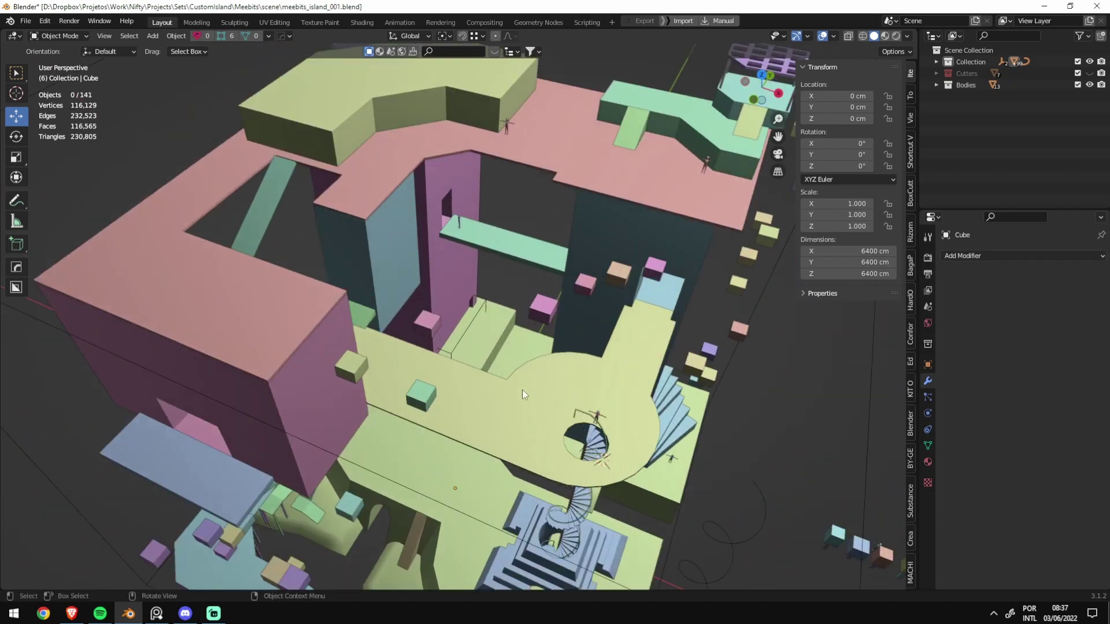
pyautogui.scroll(-3, 573, 353)
pyautogui.moveTo(574, 353)
pyautogui.mouseDown(button='middle')
pyautogui.moveTo(459, 324)
pyautogui.moveTo(580, 315)
pyautogui.moveTo(481, 300)
pyautogui.moveTo(355, 313)
pyautogui.moveTo(570, 301)
pyautogui.moveTo(404, 295)
pyautogui.moveTo(513, 289)
pyautogui.moveTo(310, 297)
pyautogui.moveTo(427, 307)
pyautogui.moveTo(392, 326)
pyautogui.moveTo(480, 323)
pyautogui.mouseUp(button='middle')
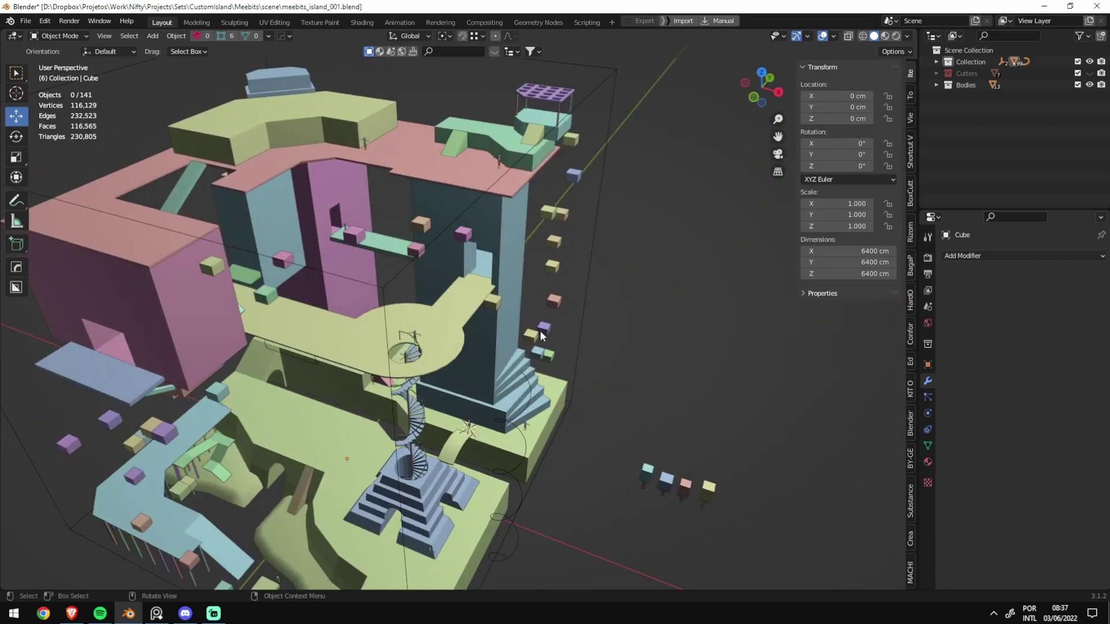
pyautogui.moveTo(548, 362)
pyautogui.mouseDown(button='middle')
pyautogui.moveTo(473, 343)
pyautogui.moveTo(464, 353)
pyautogui.moveTo(512, 431)
pyautogui.moveTo(337, 441)
pyautogui.moveTo(394, 397)
pyautogui.moveTo(519, 386)
pyautogui.mouseUp(button='middle')
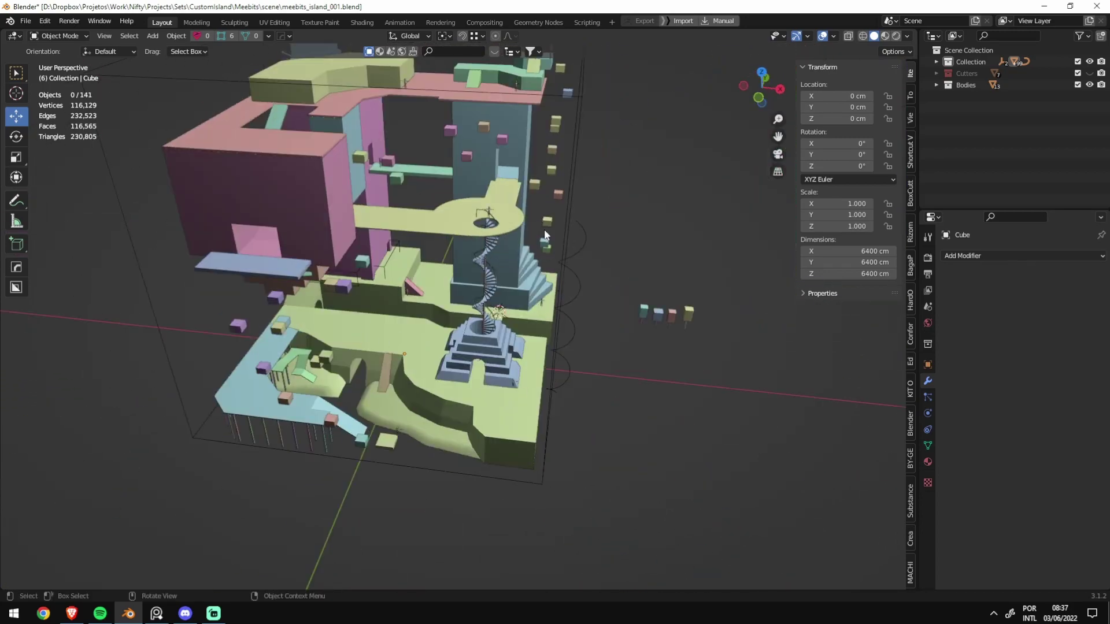
pyautogui.moveTo(544, 234)
pyautogui.mouseDown(button='middle')
pyautogui.moveTo(560, 229)
pyautogui.moveTo(542, 227)
pyautogui.moveTo(613, 300)
pyautogui.moveTo(519, 315)
pyautogui.moveTo(472, 309)
pyautogui.mouseUp(button='middle')
pyautogui.scroll(5, 471, 308)
pyautogui.moveTo(540, 304)
pyautogui.mouseDown(button='middle')
pyautogui.moveTo(608, 332)
pyautogui.moveTo(373, 344)
pyautogui.mouseUp(button='middle')
# Step: Save the file, select the stepped pyramid to check its context options, then deselect it
pyautogui.hotkey('ctrl', 's')
pyautogui.click(372, 345)
pyautogui.rightClick(371, 343)
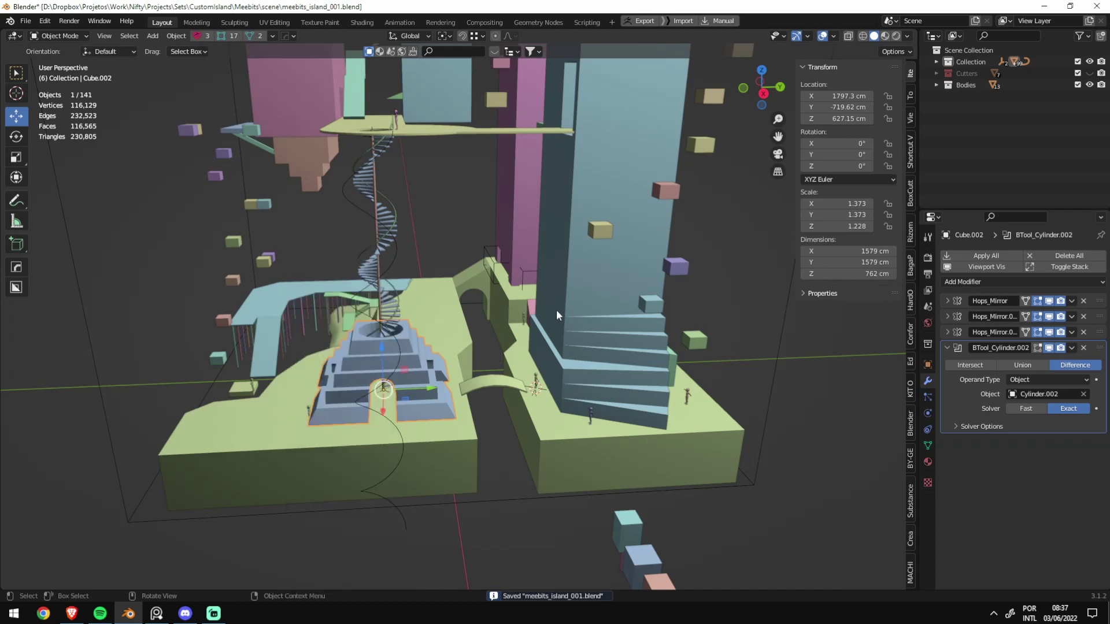
pyautogui.moveTo(549, 338)
pyautogui.mouseDown(button='middle')
pyautogui.moveTo(722, 425)
pyautogui.moveTo(578, 377)
pyautogui.mouseUp(button='middle')
pyautogui.scroll(3, 578, 377)
pyautogui.click(592, 335)
pyautogui.moveTo(292, 343); pyautogui.dragTo(517, 323, button='middle')
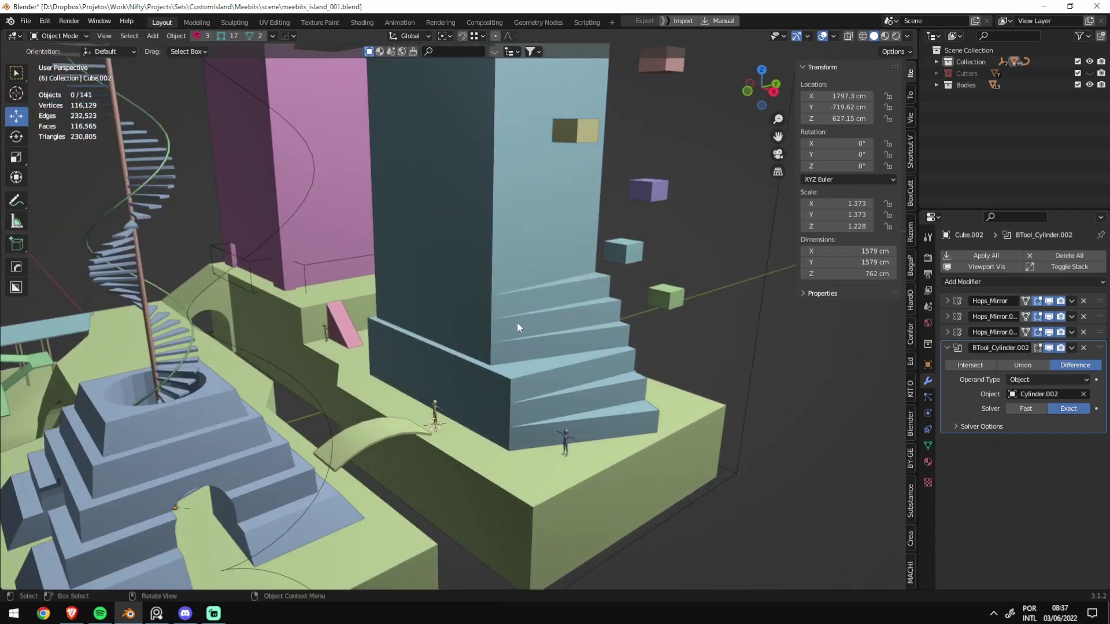
# Step: Start adding a cube near the tower base, then cancel the add
pyautogui.hotkey('shift', 'a')
pyautogui.click(435, 321)
pyautogui.moveTo(435, 321); pyautogui.dragTo(444, 393, button='middle')
pyautogui.scroll(3, 474, 360)
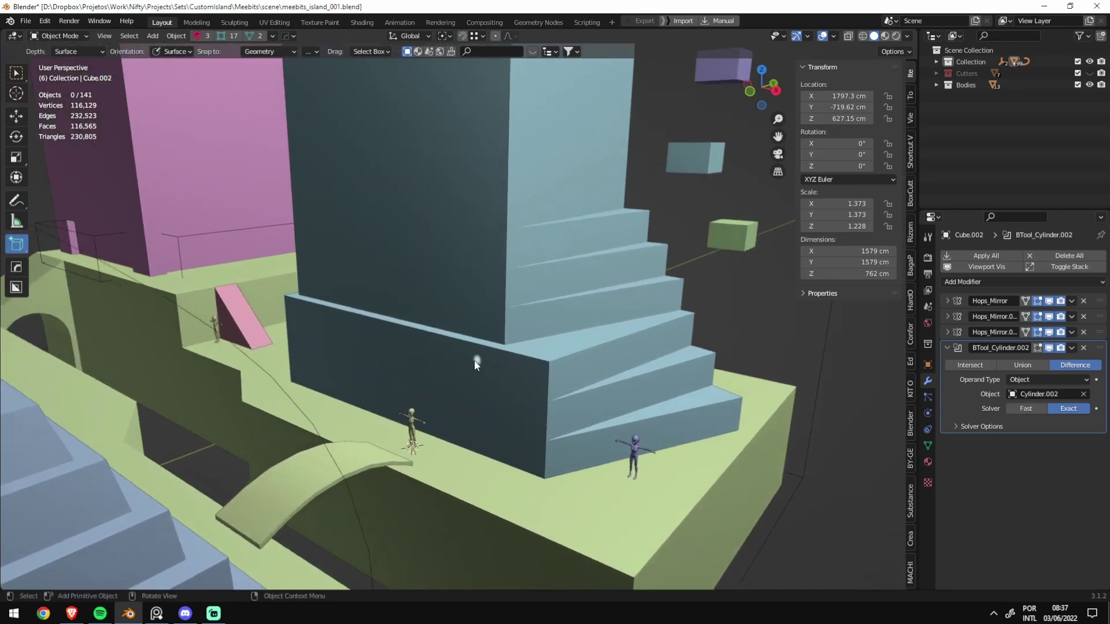
pyautogui.scroll(2, 442, 357)
pyautogui.scroll(-4, 555, 304)
pyautogui.hotkey('shift', 'space')
pyautogui.press('g')
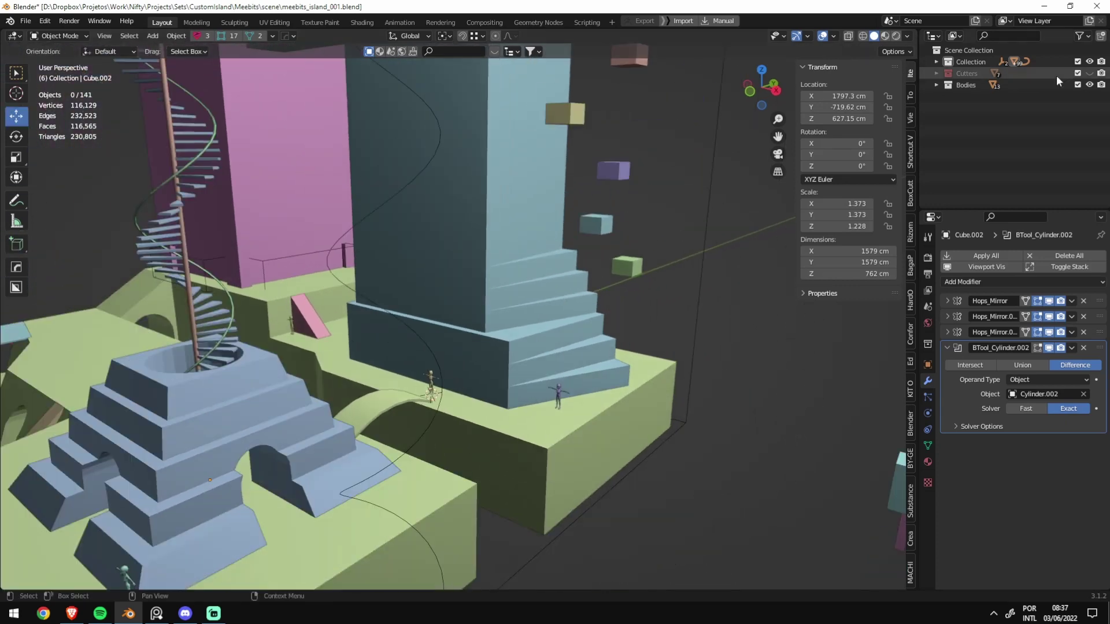
# Step: Unhide the Cutters collection and move the small box Cube.079 into the main Collection
pyautogui.click(1088, 74)
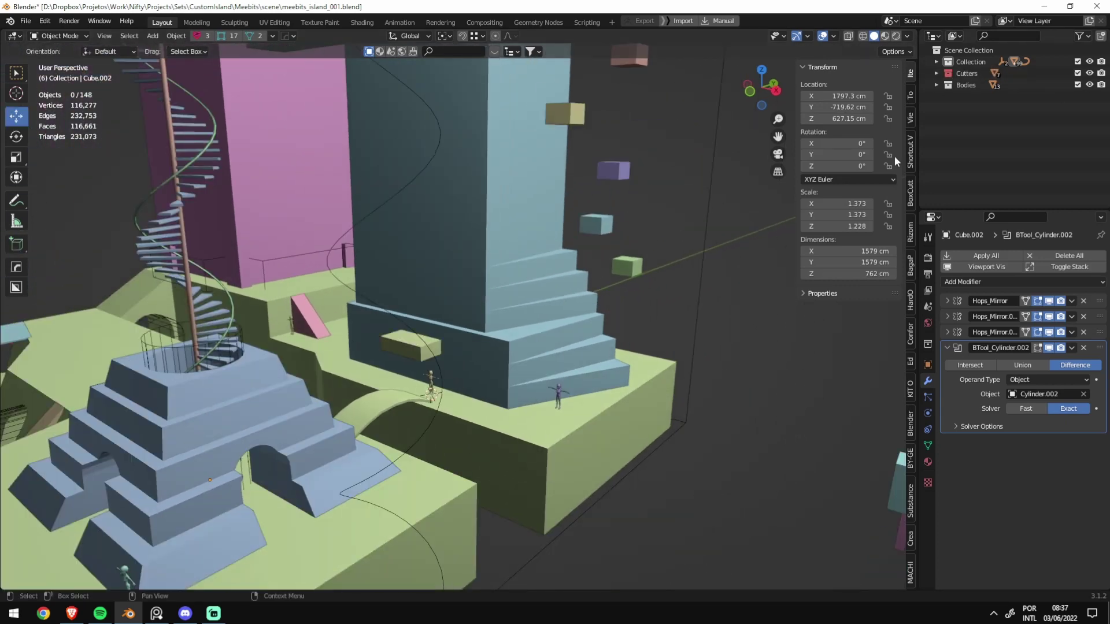
pyautogui.click(417, 354)
pyautogui.press('m')
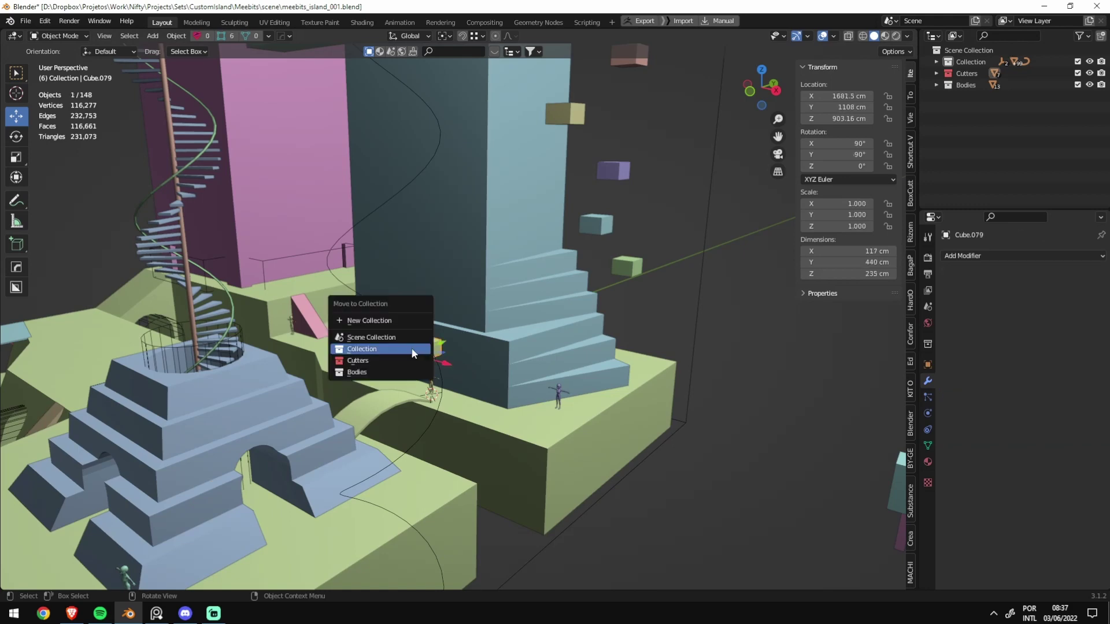
pyautogui.click(357, 373)
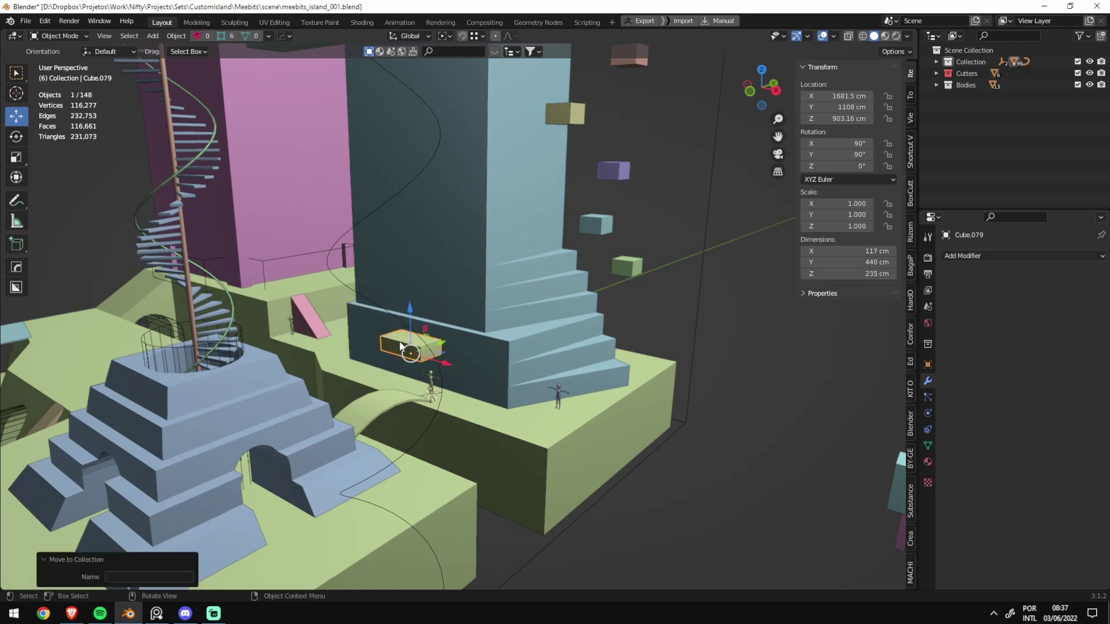
# Step: Hide the Cutters collection again and save meebits_island_001.blend
pyautogui.moveTo(357, 381); pyautogui.dragTo(439, 370, button='middle')
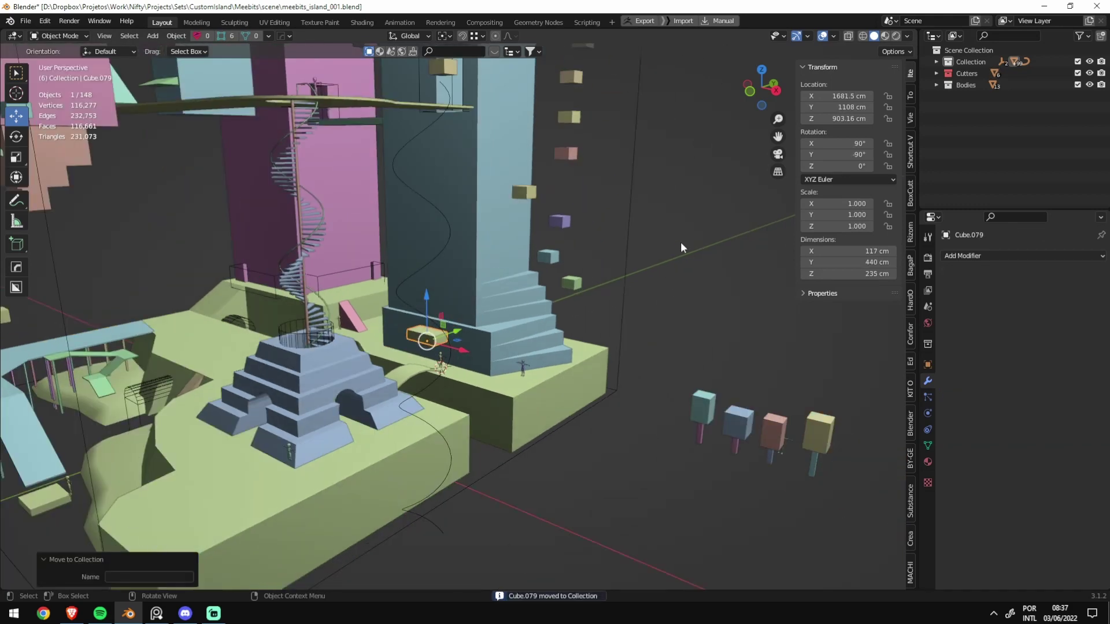
pyautogui.click(1089, 74)
pyautogui.moveTo(243, 312); pyautogui.dragTo(328, 306, button='middle')
pyautogui.hotkey('ctrl', 's')
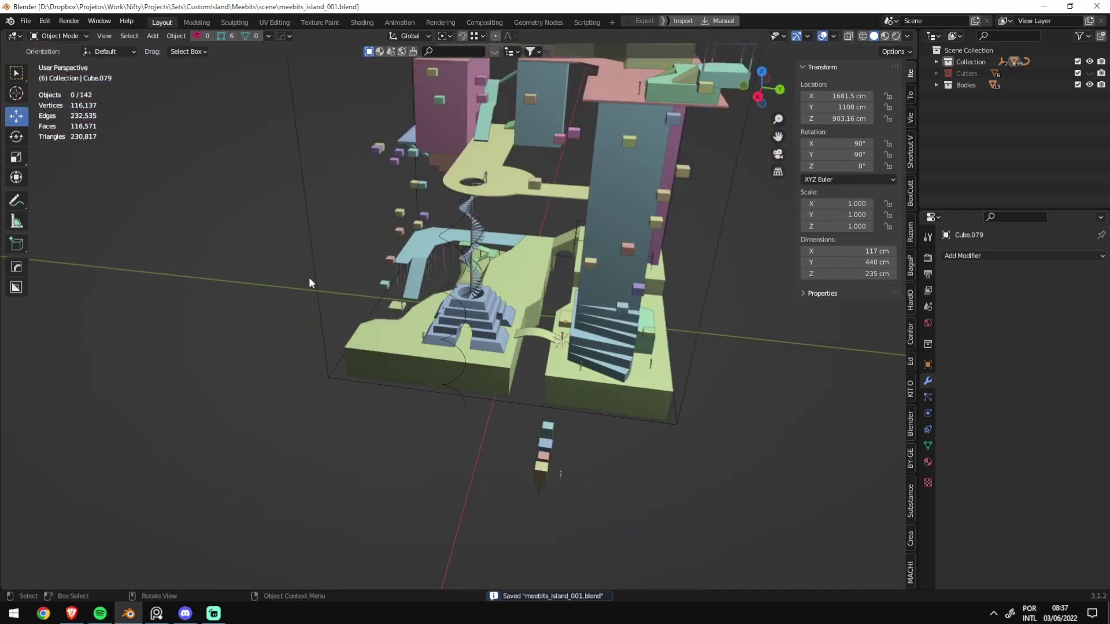
# Step: Orbit and zoom over the island to a close-up of the tall pink block
pyautogui.moveTo(272, 211); pyautogui.dragTo(635, 346, button='middle')
pyautogui.scroll(3, 490, 361)
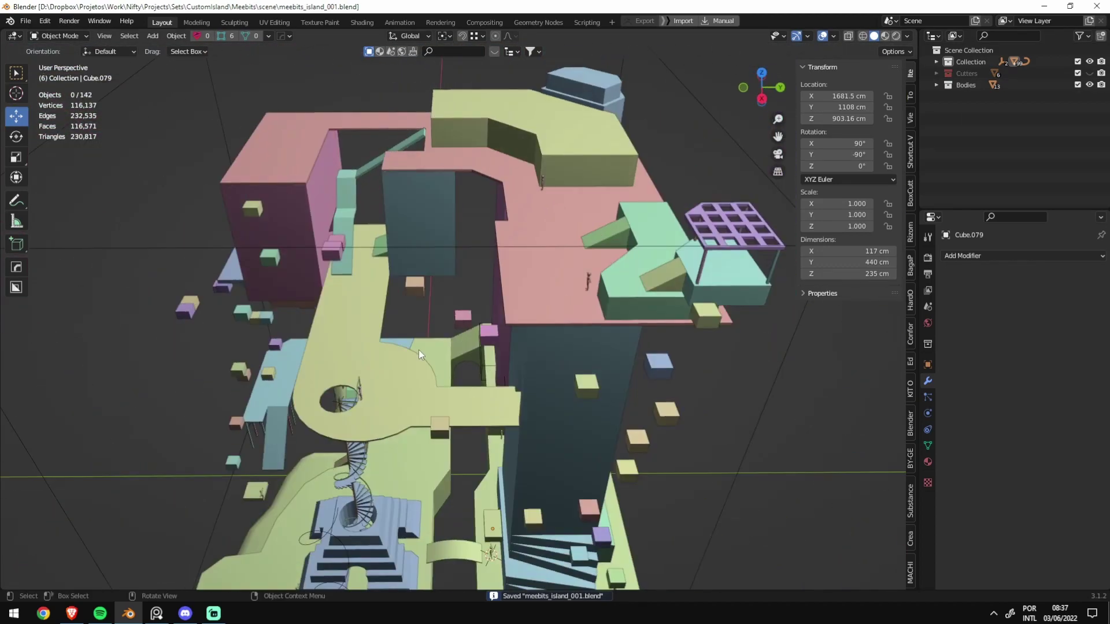
pyautogui.moveTo(397, 352)
pyautogui.mouseDown(button='middle')
pyautogui.moveTo(309, 349)
pyautogui.moveTo(348, 352)
pyautogui.mouseUp(button='middle')
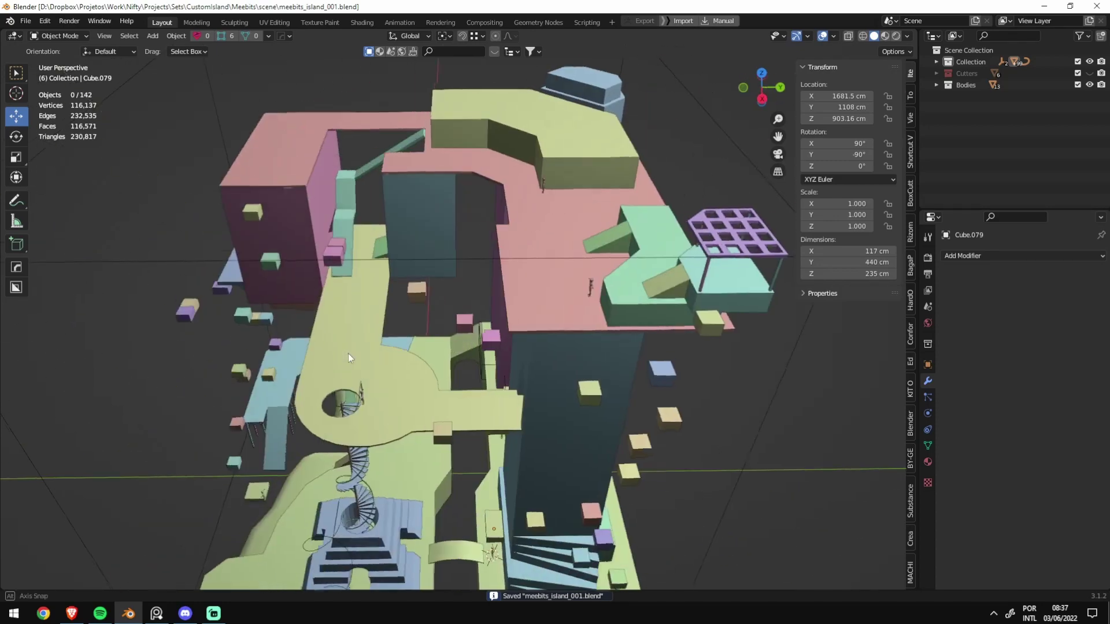
pyautogui.scroll(3, 564, 417)
pyautogui.moveTo(564, 416)
pyautogui.mouseDown(button='middle')
pyautogui.moveTo(482, 346)
pyautogui.moveTo(358, 342)
pyautogui.mouseUp(button='middle')
pyautogui.scroll(3, 357, 342)
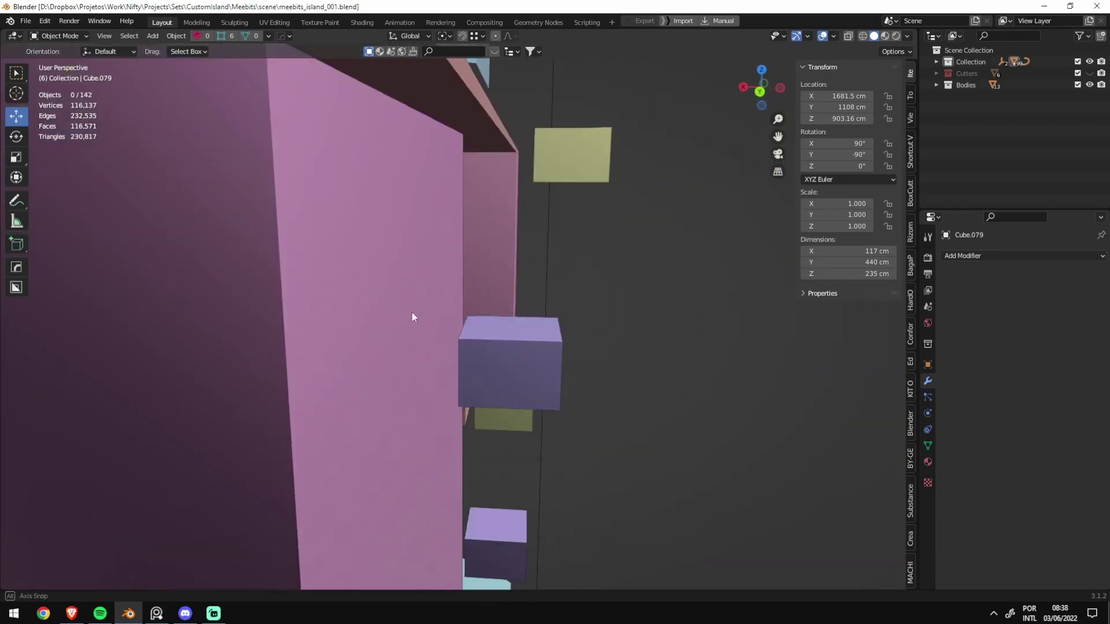
pyautogui.moveTo(412, 312)
pyautogui.mouseDown(button='middle')
pyautogui.moveTo(456, 307)
pyautogui.moveTo(388, 311)
pyautogui.mouseUp(button='middle')
pyautogui.scroll(-5, 388, 310)
# Step: Select and frame Cube.079, then enter Edit Mode with X-ray turned on
pyautogui.moveTo(543, 327)
pyautogui.mouseDown(button='middle')
pyautogui.moveTo(463, 287)
pyautogui.moveTo(452, 335)
pyautogui.moveTo(432, 338)
pyautogui.mouseUp(button='middle')
pyautogui.click(433, 340)
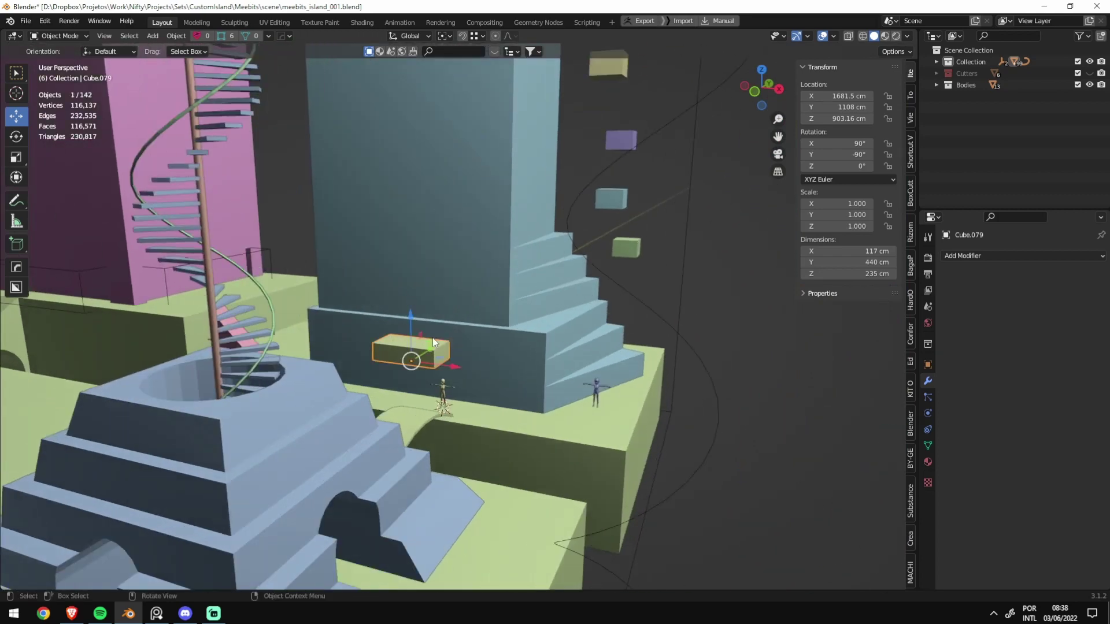
pyautogui.press('KP_Decimal')
pyautogui.moveTo(526, 310); pyautogui.dragTo(439, 295, button='middle')
pyautogui.scroll(-5, 439, 295)
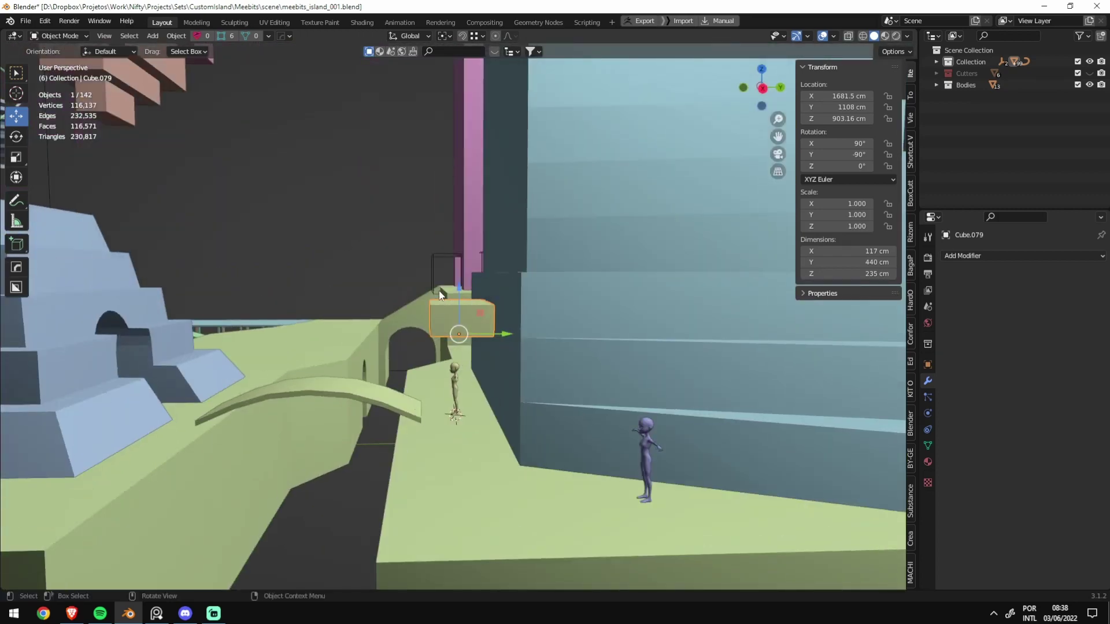
pyautogui.press('Tab')
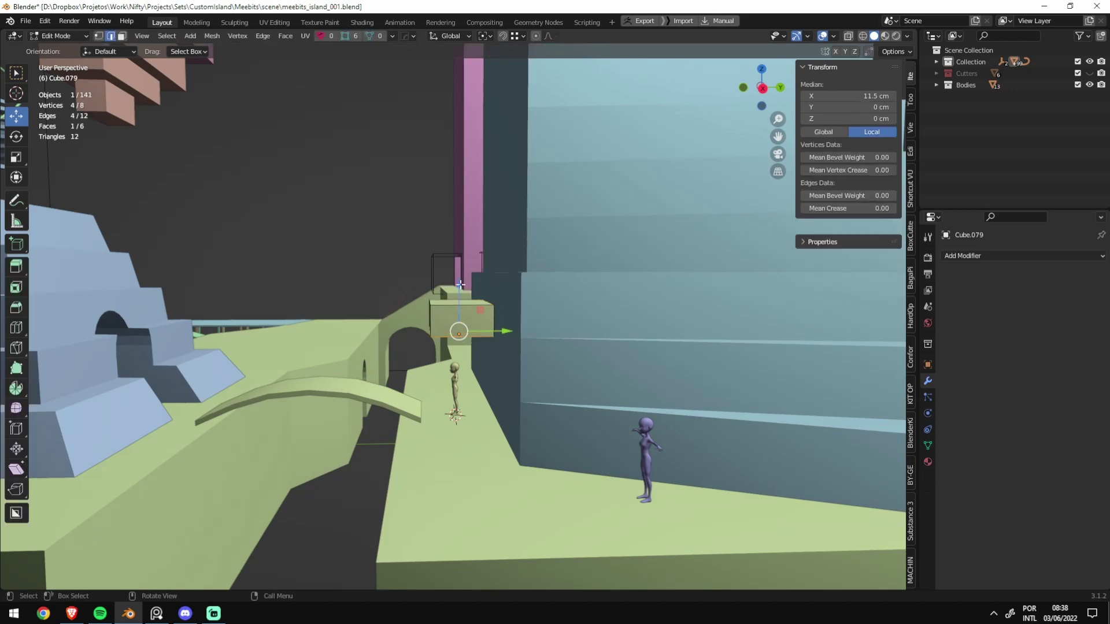
pyautogui.moveTo(442, 287)
pyautogui.mouseDown(button='middle')
pyautogui.moveTo(477, 310)
pyautogui.moveTo(502, 309)
pyautogui.mouseUp(button='middle')
pyautogui.hotkey('alt', 'z')
pyautogui.scroll(3, 500, 304)
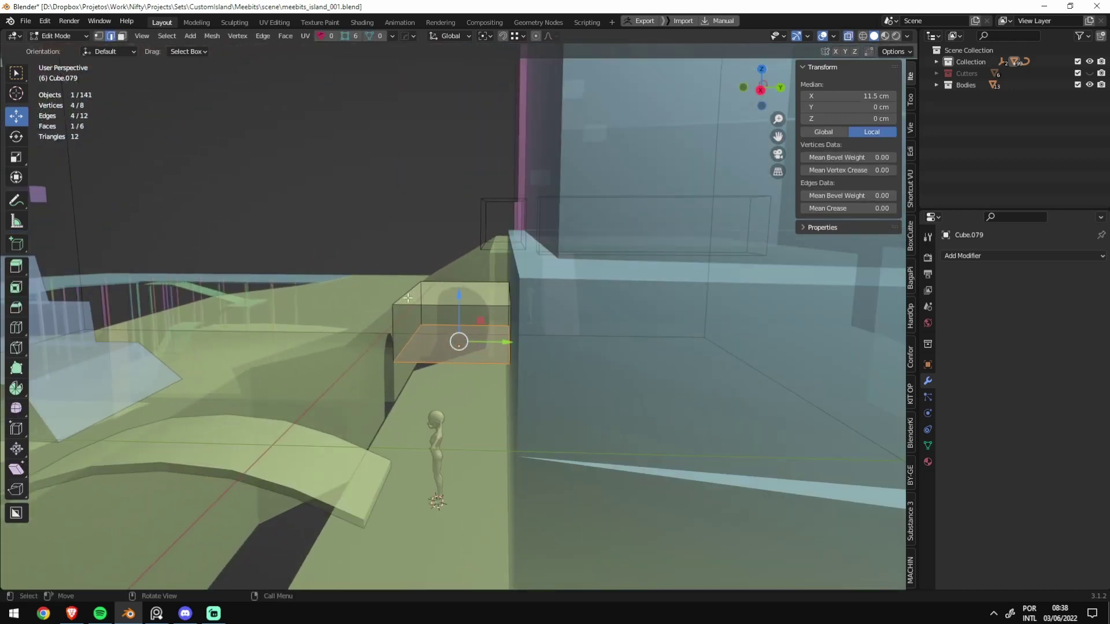
# Step: Bevel the box's top edge into a rounded arch
pyautogui.click(407, 295)
pyautogui.moveTo(406, 294); pyautogui.dragTo(489, 256, button='middle')
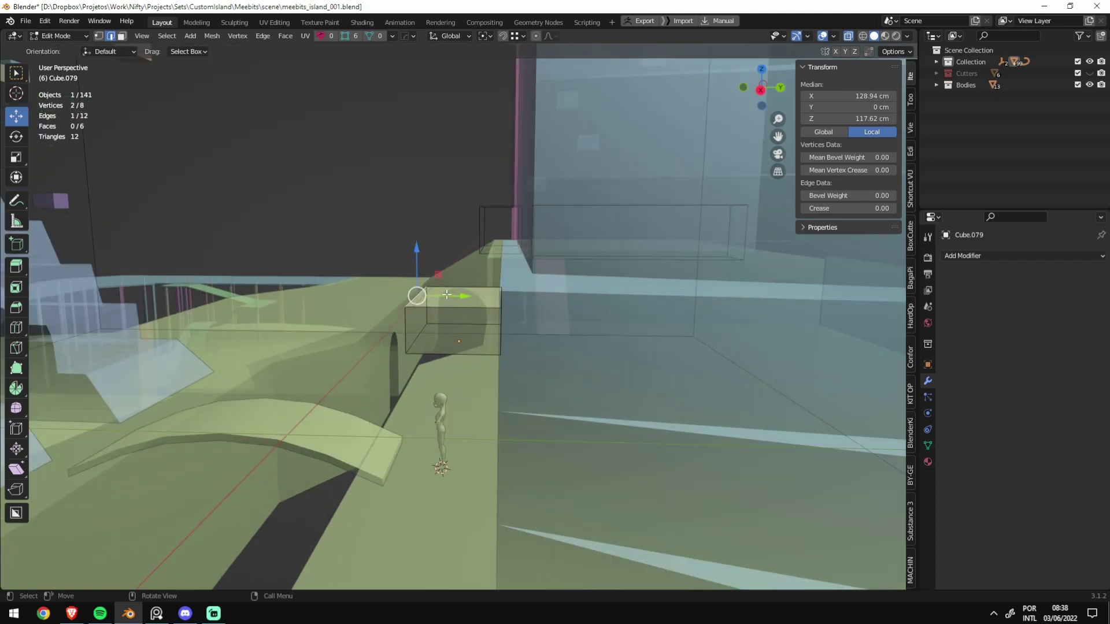
pyautogui.moveTo(447, 295); pyautogui.dragTo(347, 296)
pyautogui.hotkey('ctrl', 'b')
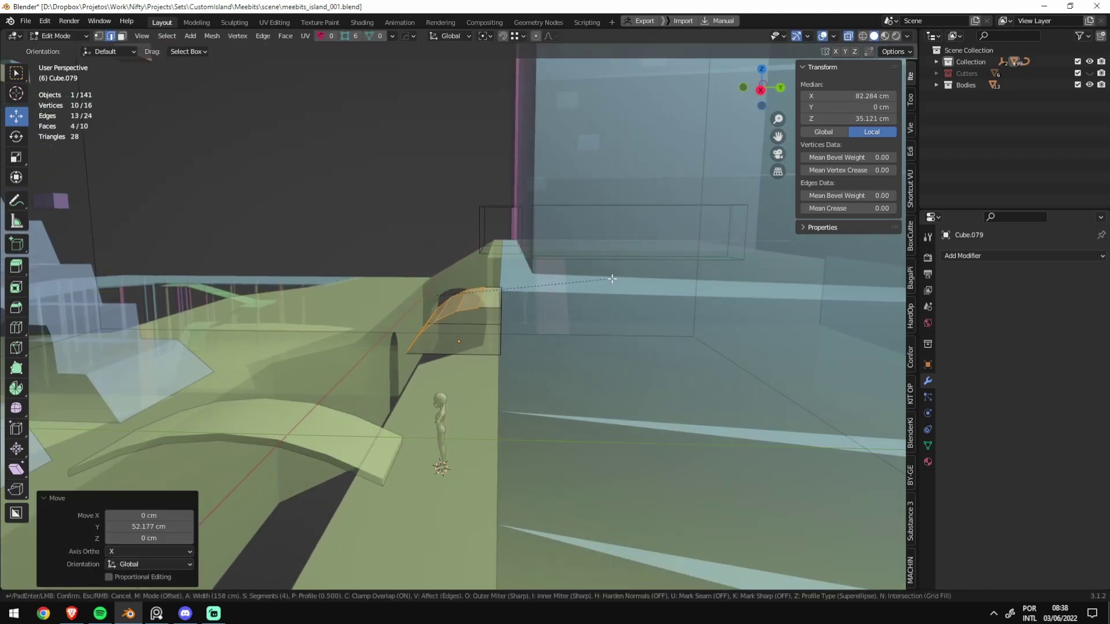
pyautogui.click(612, 278)
# Step: Merge by Distance on all vertices, leave Edit Mode with X-ray off, and save
pyautogui.press('1')
pyautogui.press('a')
pyautogui.press('m')
pyautogui.press('b')
pyautogui.scroll(-2, 606, 309)
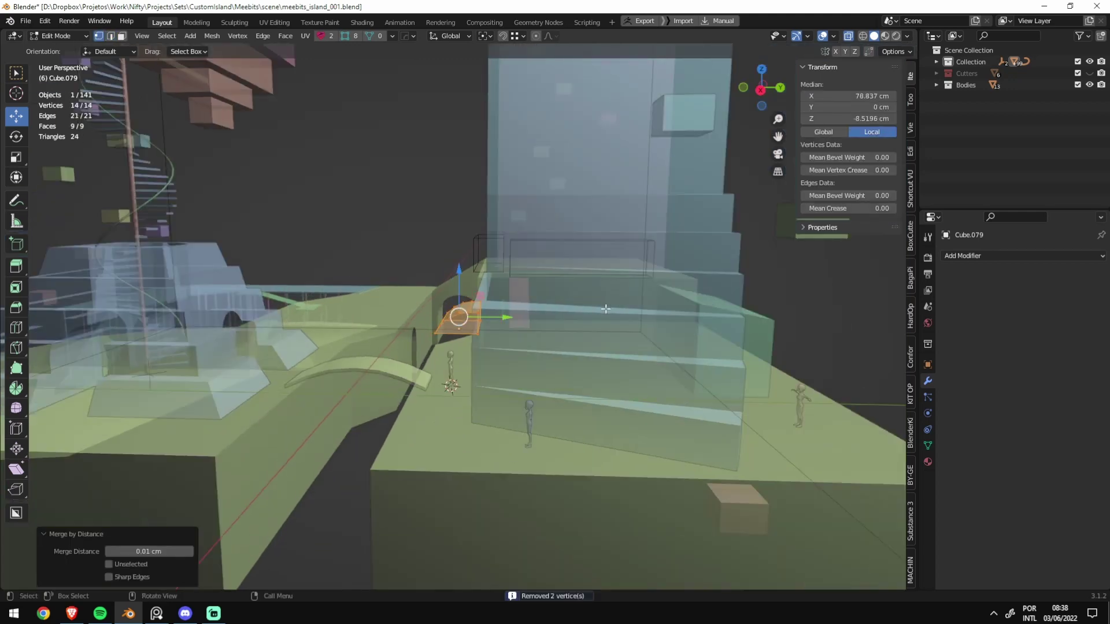
pyautogui.scroll(-5, 660, 325)
pyautogui.press('Tab')
pyautogui.hotkey('alt', 'z')
pyautogui.hotkey('ctrl', 's')
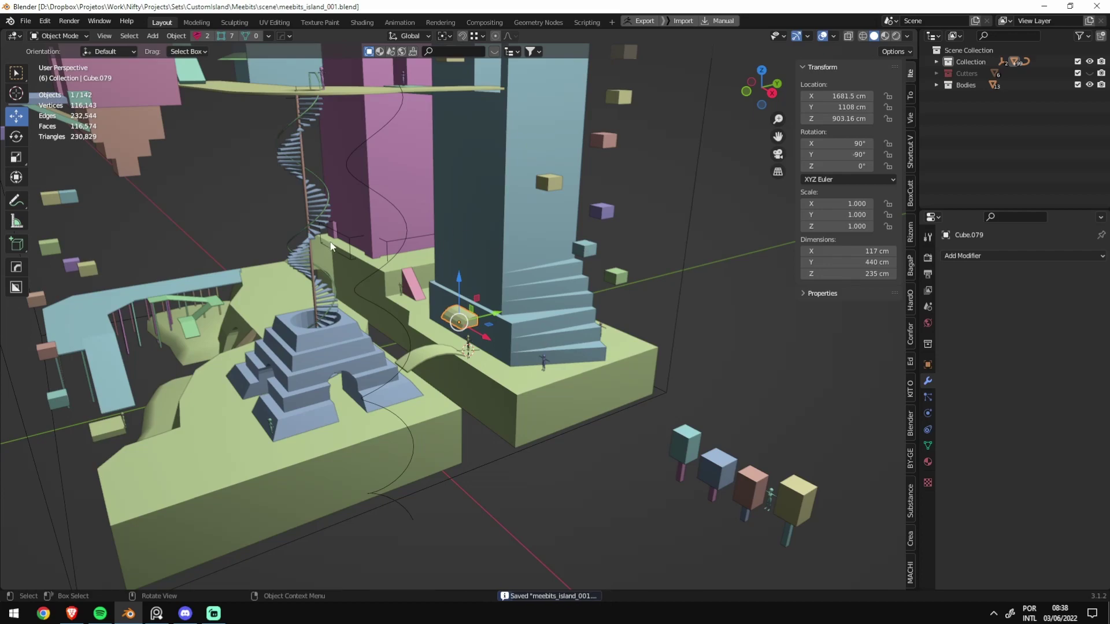
# Step: Select and frame the pink ramp Cube.080, entering Edit Mode with X-ray on
pyautogui.moveTo(331, 246); pyautogui.dragTo(386, 244, button='middle')
pyautogui.moveTo(468, 280); pyautogui.dragTo(426, 383, button='middle')
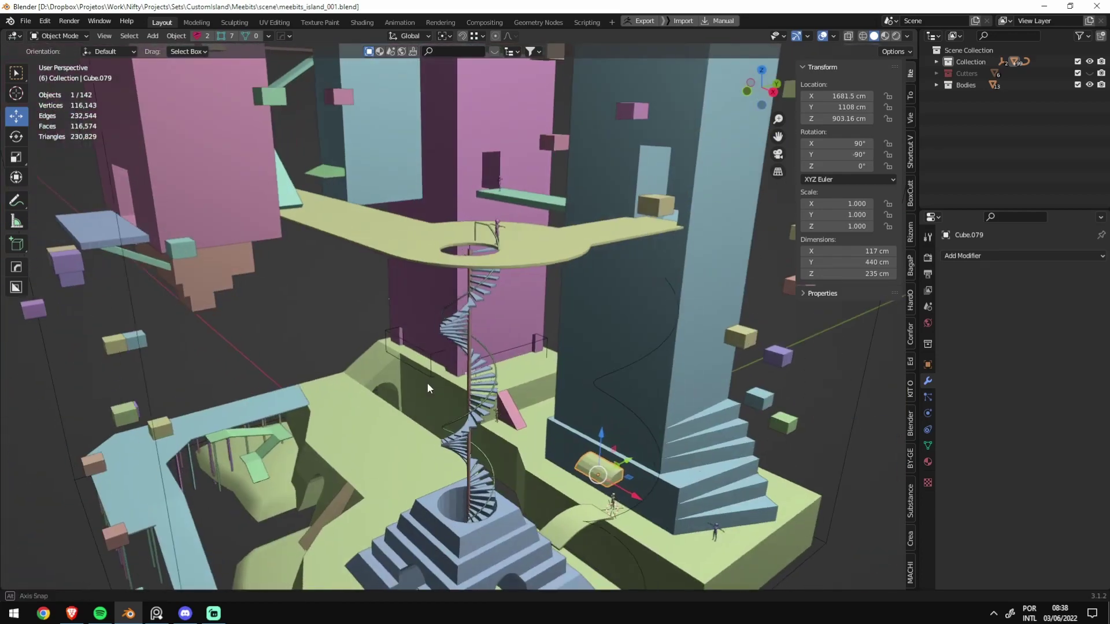
pyautogui.scroll(3, 427, 382)
pyautogui.scroll(4, 476, 386)
pyautogui.click(476, 386)
pyautogui.press('KP_Decimal')
pyautogui.moveTo(521, 332)
pyautogui.mouseDown(button='middle')
pyautogui.moveTo(498, 341)
pyautogui.moveTo(536, 325)
pyautogui.mouseUp(button='middle')
pyautogui.press('Tab')
pyautogui.hotkey('alt', 'z')
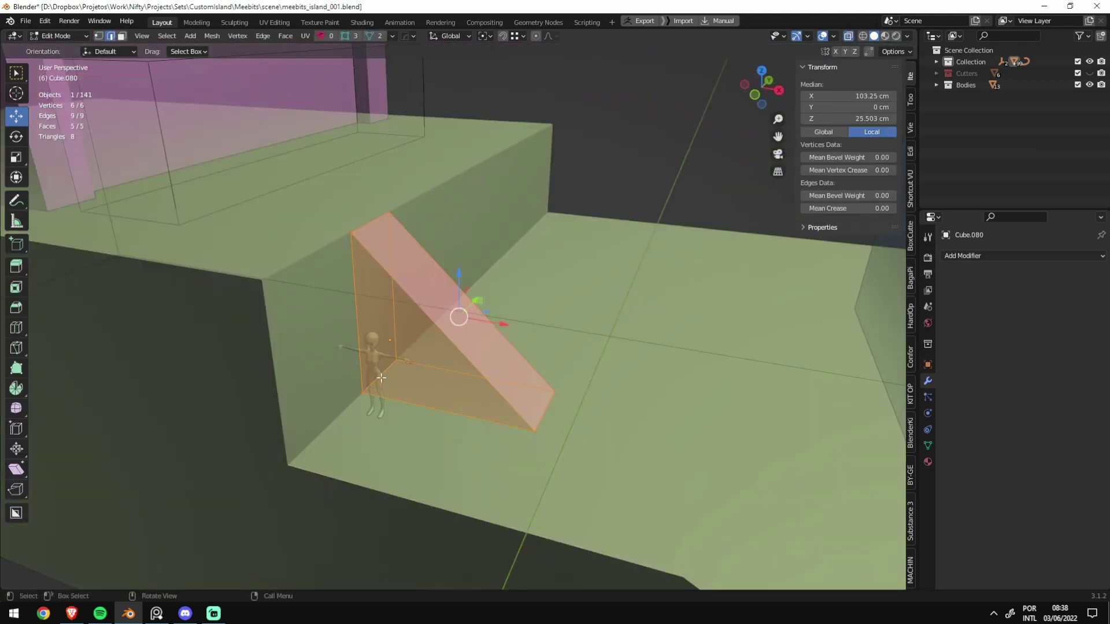
# Step: Snap the 3D cursor onto the ramp, set its origin there, and reposition the ramp
pyautogui.keyDown('shift'); pyautogui.rightClick(381, 378); pyautogui.keyUp('shift')
pyautogui.press('Tab')
pyautogui.hotkey('ctrl', 'alt', 'shift', 'c')
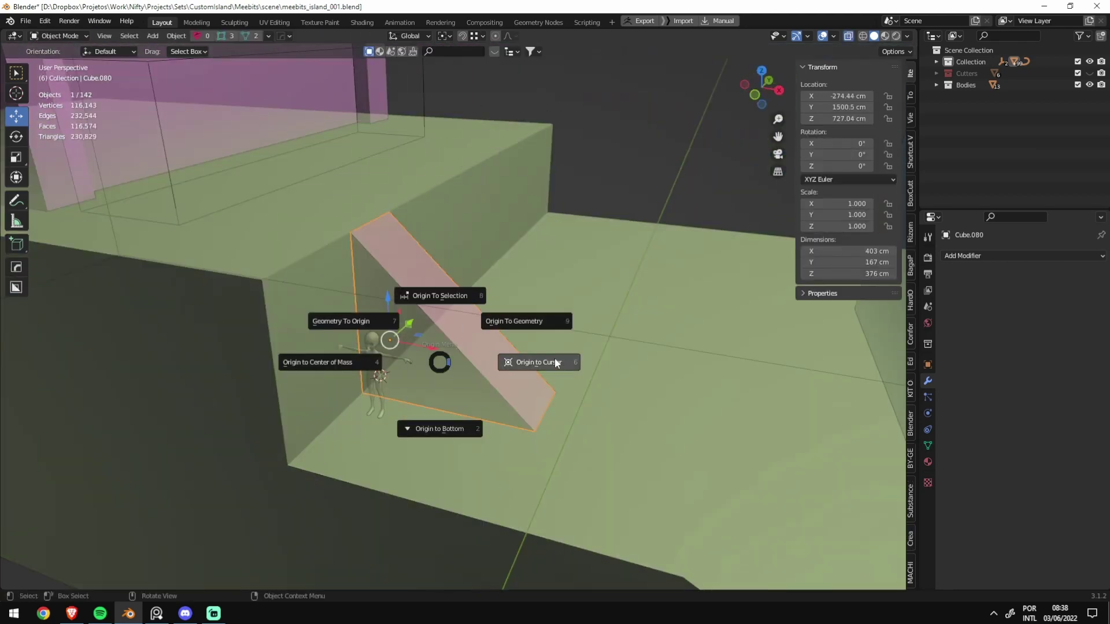
pyautogui.click(553, 358)
pyautogui.moveTo(554, 357); pyautogui.dragTo(467, 345, button='middle')
pyautogui.press('g')
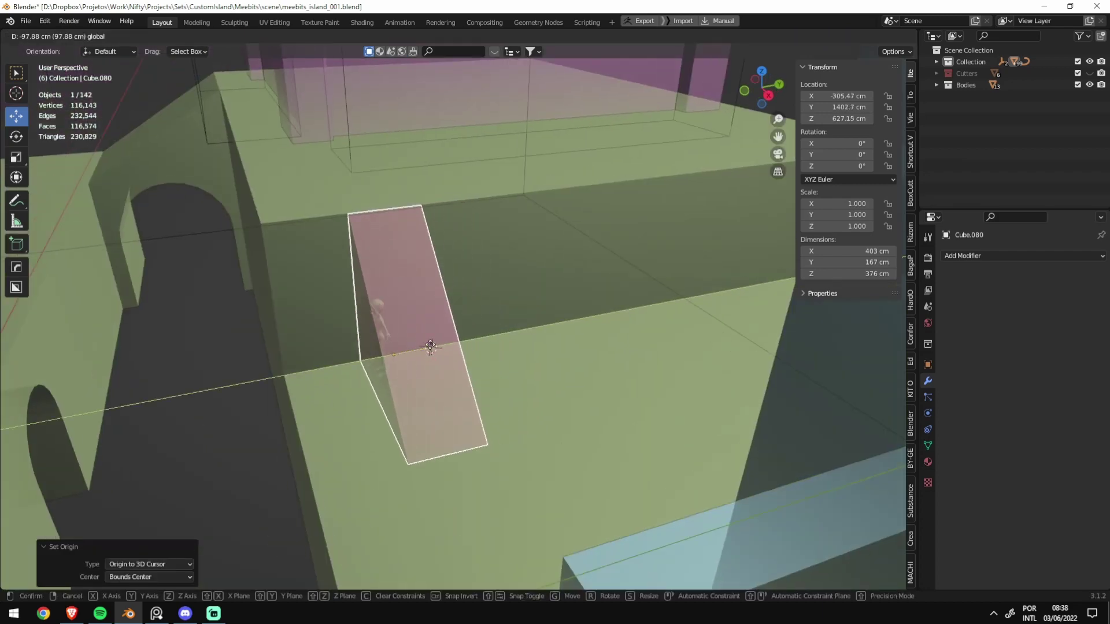
pyautogui.click(394, 338)
# Step: Move the small figure down onto the lower floor, with X-ray turned off
pyautogui.hotkey('alt', 'z')
pyautogui.moveTo(378, 324); pyautogui.dragTo(385, 339, button='middle')
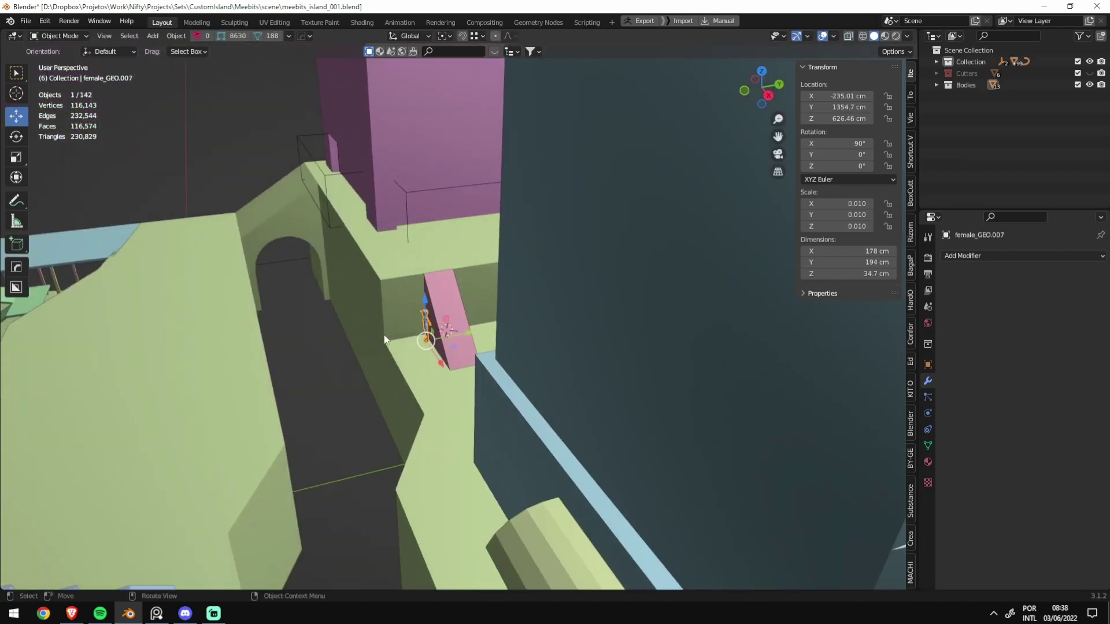
pyautogui.scroll(-3, 385, 340)
pyautogui.press('g')
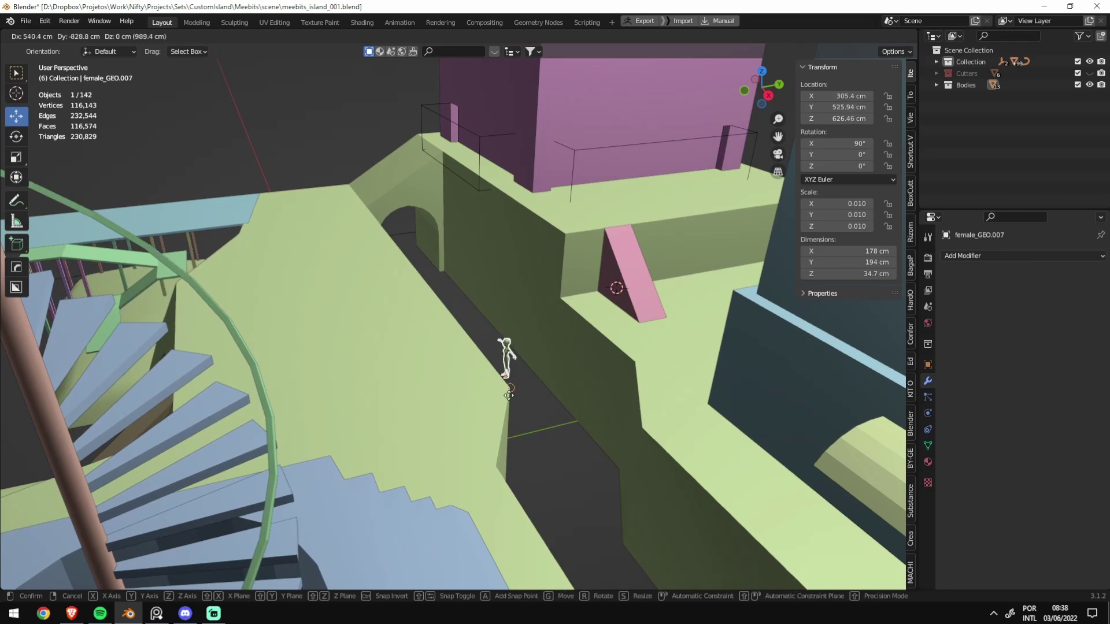
pyautogui.click(497, 404)
# Step: Scale the ramp 1.581 along Y and shift it to Y 1379.5 cm
pyautogui.click(634, 272)
pyautogui.scroll(4, 634, 272)
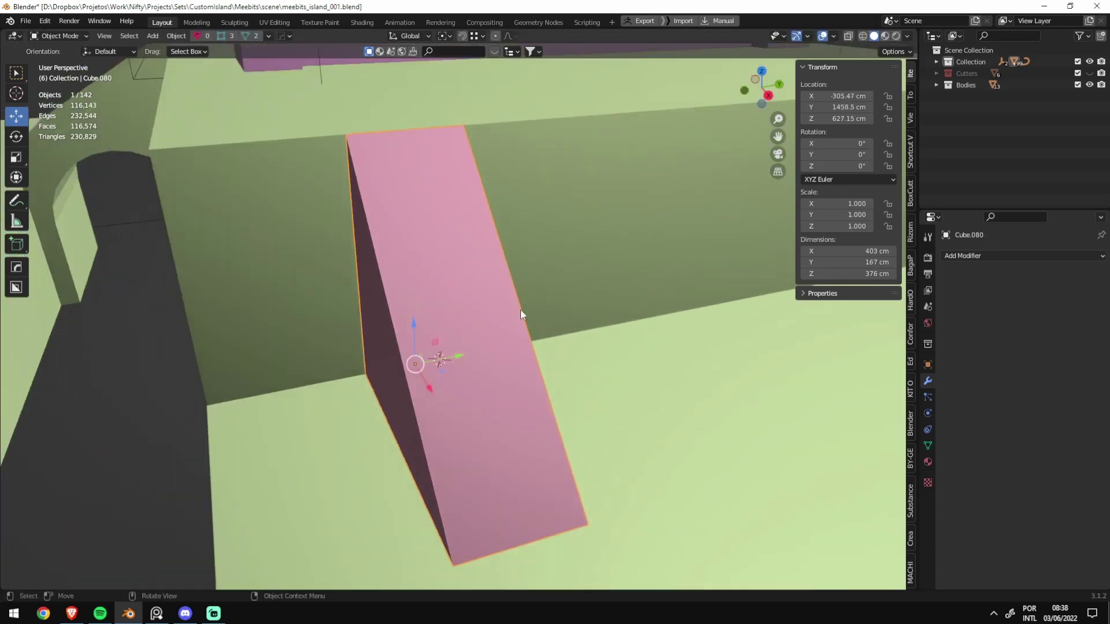
pyautogui.scroll(-2, 521, 309)
pyautogui.moveTo(510, 308); pyautogui.dragTo(490, 335, button='middle')
pyautogui.press('s')
pyautogui.press('y')
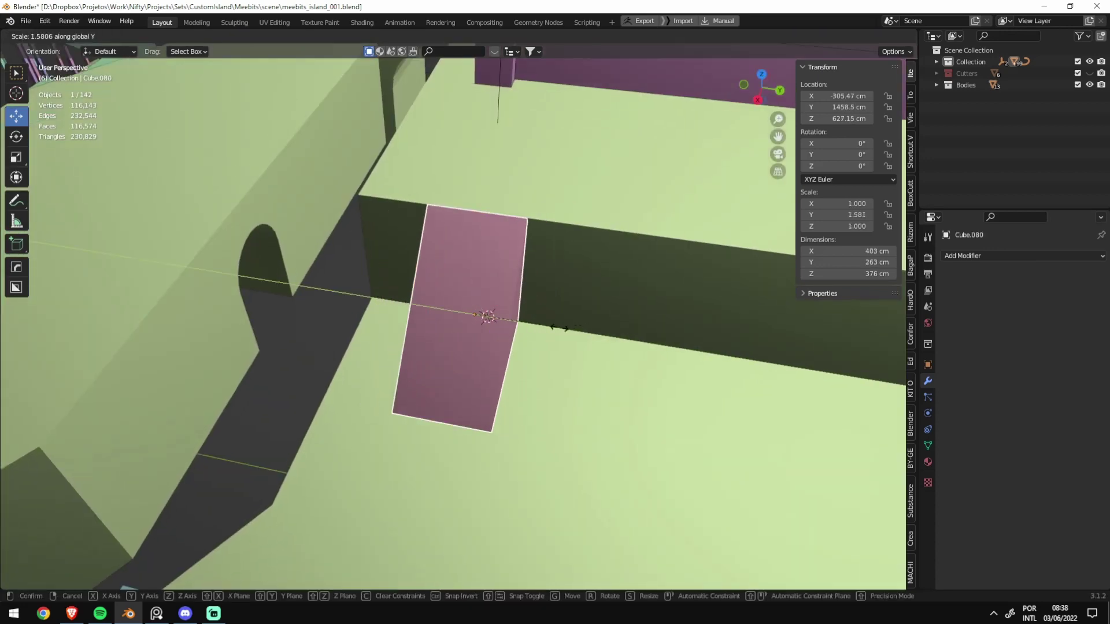
pyautogui.click(559, 328)
pyautogui.moveTo(519, 323); pyautogui.dragTo(432, 306)
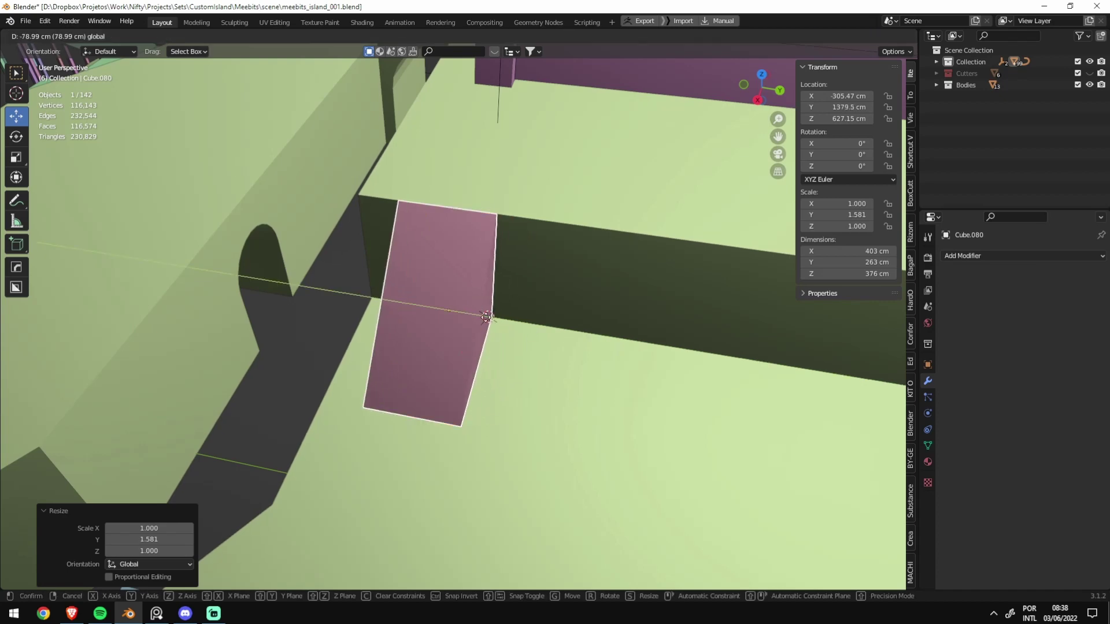
pyautogui.moveTo(431, 311); pyautogui.dragTo(524, 332, button='middle')
# Step: Select one edge of the ramp in Edit Mode, then return to Object Mode over the stair platform
pyautogui.press('Tab')
pyautogui.hotkey('alt', 'z')
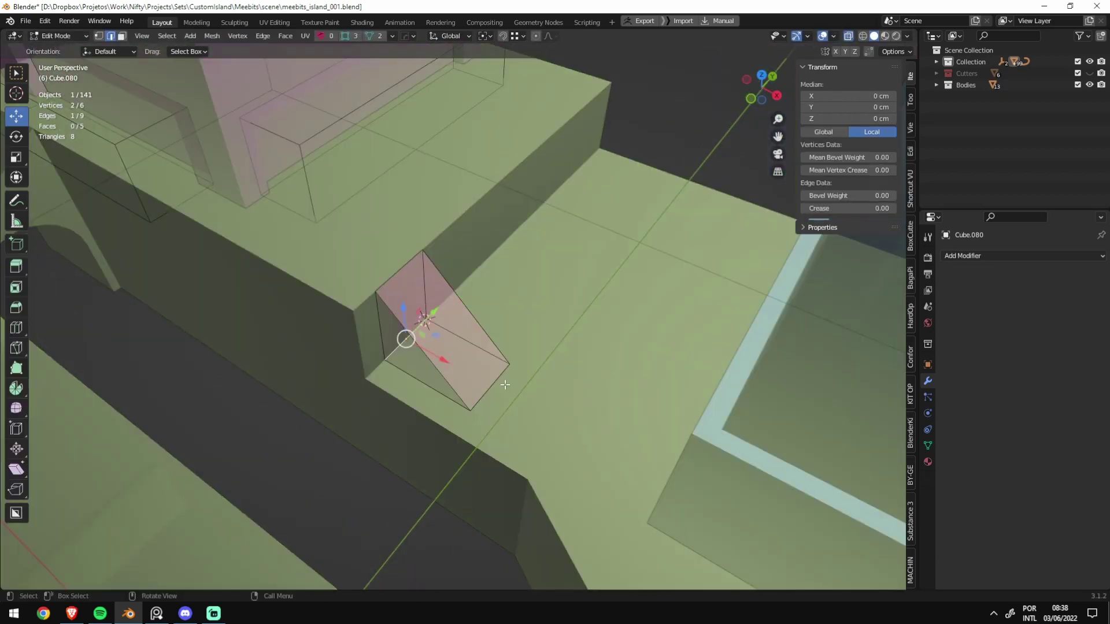
pyautogui.click(498, 376)
pyautogui.hotkey('alt', 'z')
pyautogui.press('Tab')
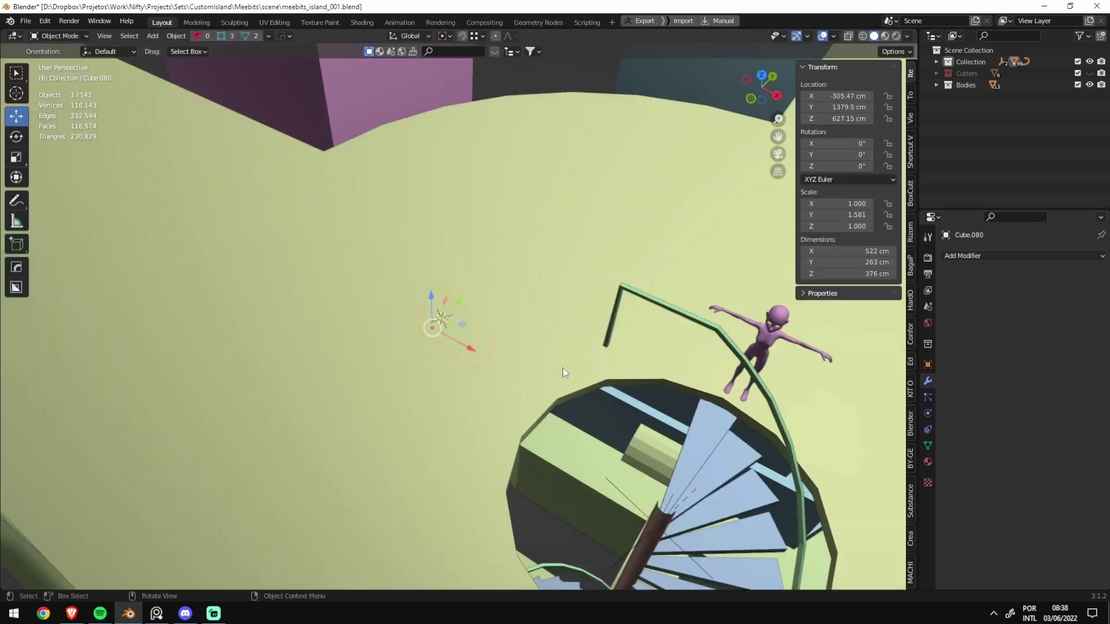
pyautogui.scroll(-4, 565, 353)
pyautogui.scroll(5, 567, 346)
pyautogui.scroll(3, 534, 314)
pyautogui.moveTo(514, 332); pyautogui.dragTo(427, 334, button='middle')
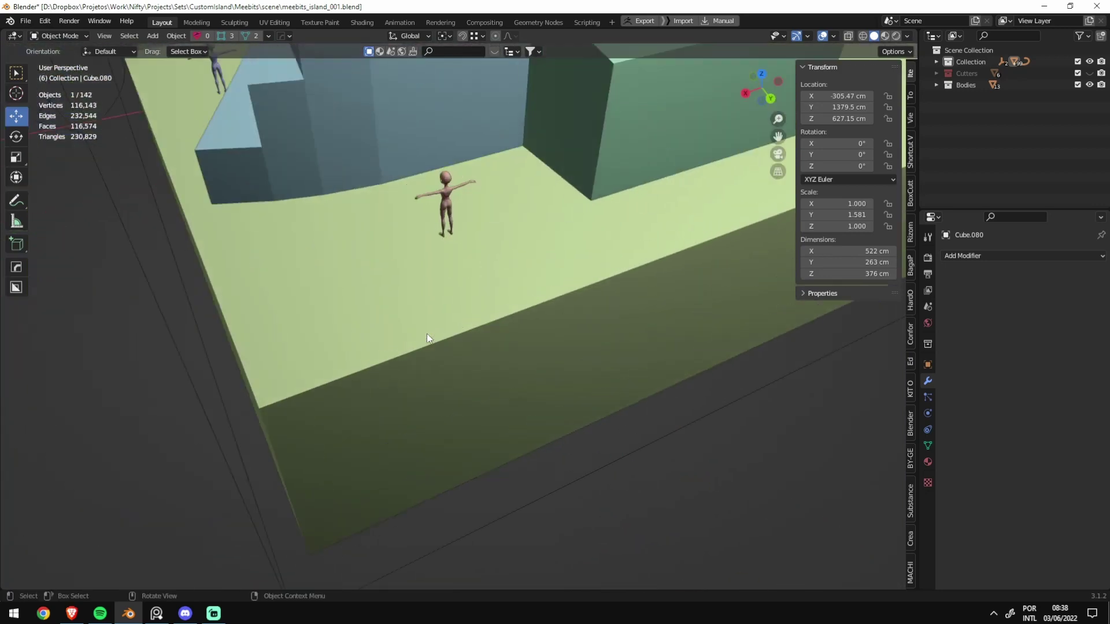
pyautogui.scroll(2, 426, 334)
pyautogui.scroll(-3, 480, 323)
pyautogui.hotkey('shift', 'a')
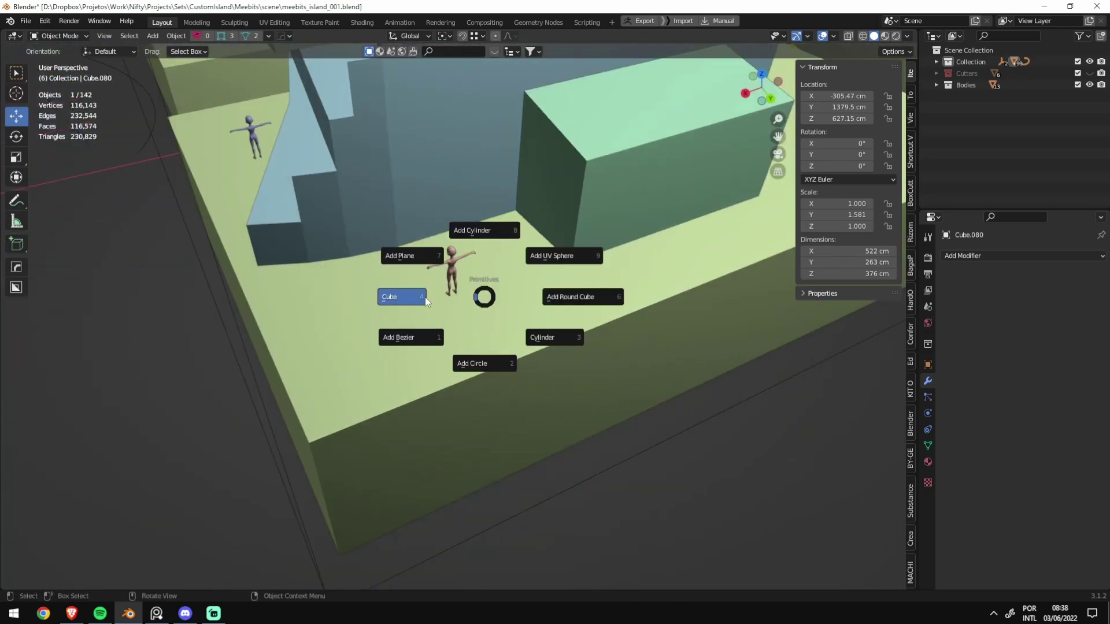
# Step: Draw a flat cube slab on the floor and move it next to the figure
pyautogui.click(425, 297)
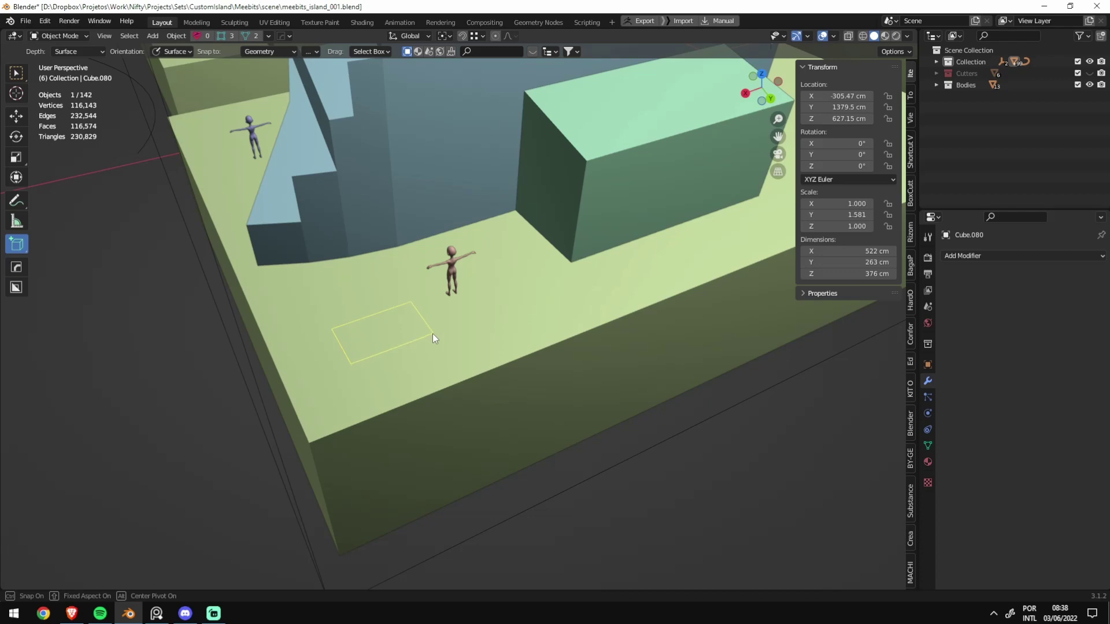
pyautogui.moveTo(433, 334); pyautogui.dragTo(427, 337)
pyautogui.click(425, 334)
pyautogui.press('w')
pyautogui.moveTo(369, 345)
pyautogui.mouseDown(button='middle')
pyautogui.moveTo(458, 318)
pyautogui.moveTo(480, 328)
pyautogui.mouseUp(button='middle')
pyautogui.moveTo(480, 328); pyautogui.dragTo(470, 228)
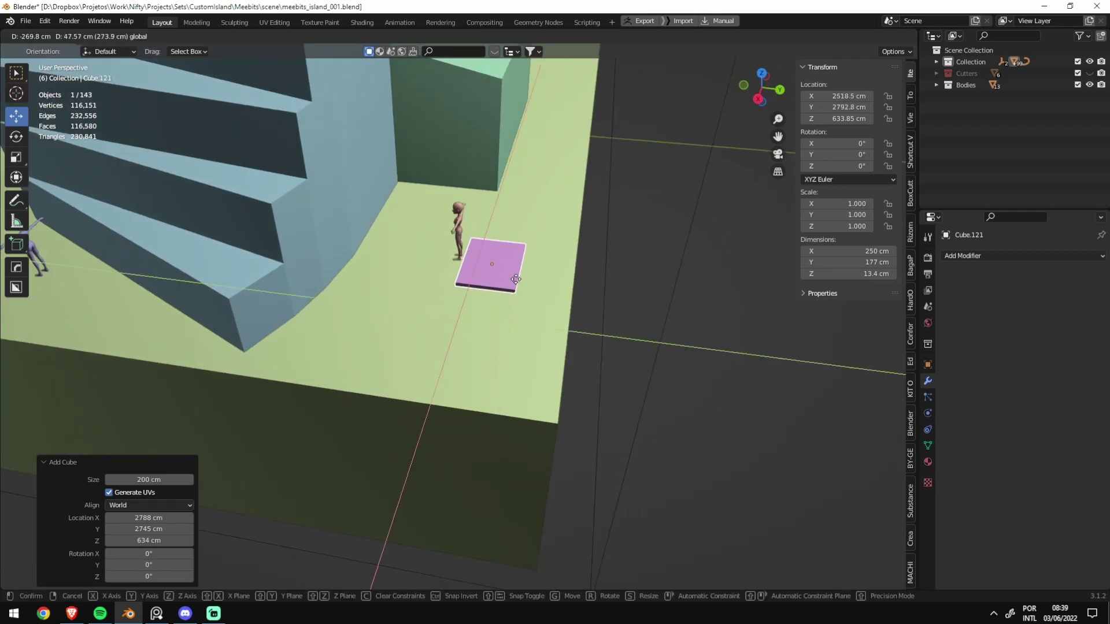
# Step: Rotate the figure toward the slab and reposition it with a Z-locked move
pyautogui.click(459, 229)
pyautogui.press('KP_Decimal')
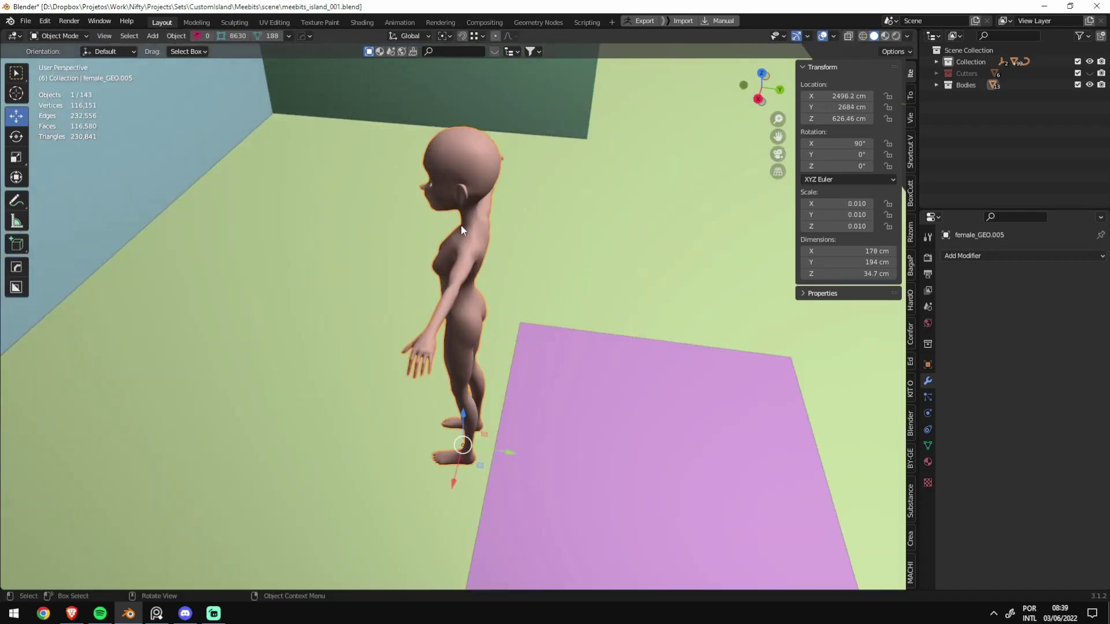
pyautogui.scroll(-5, 460, 225)
pyautogui.press('r')
pyautogui.click(300, 272)
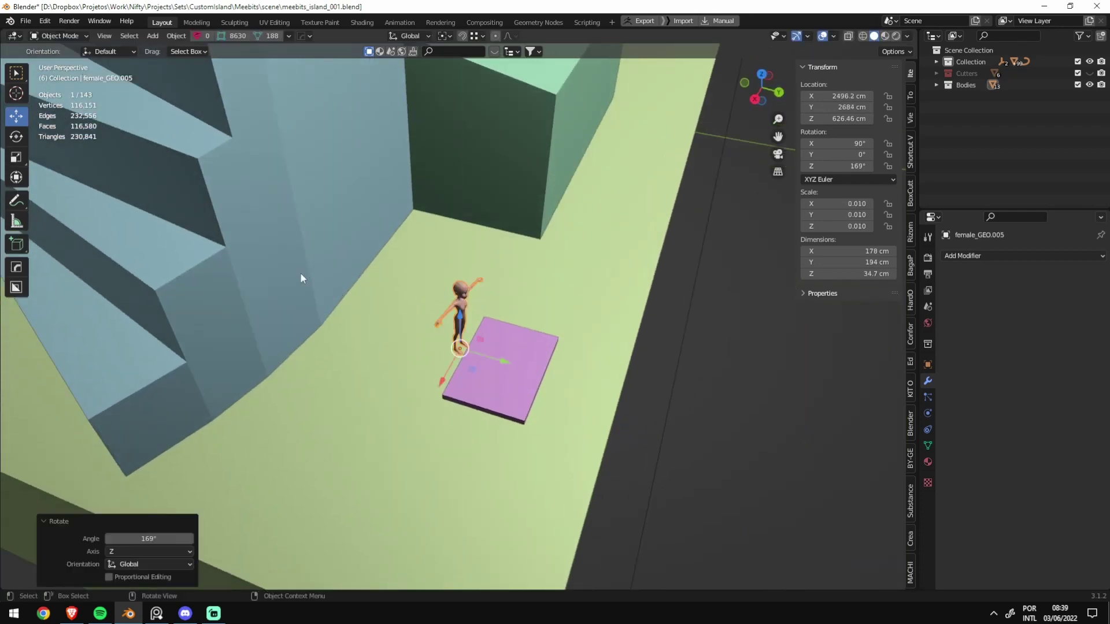
pyautogui.press('g')
pyautogui.hotkey('shift', 'z')
pyautogui.click(324, 291)
# Step: Reposition and raise the slab, then set its origin to geometry
pyautogui.click(549, 393)
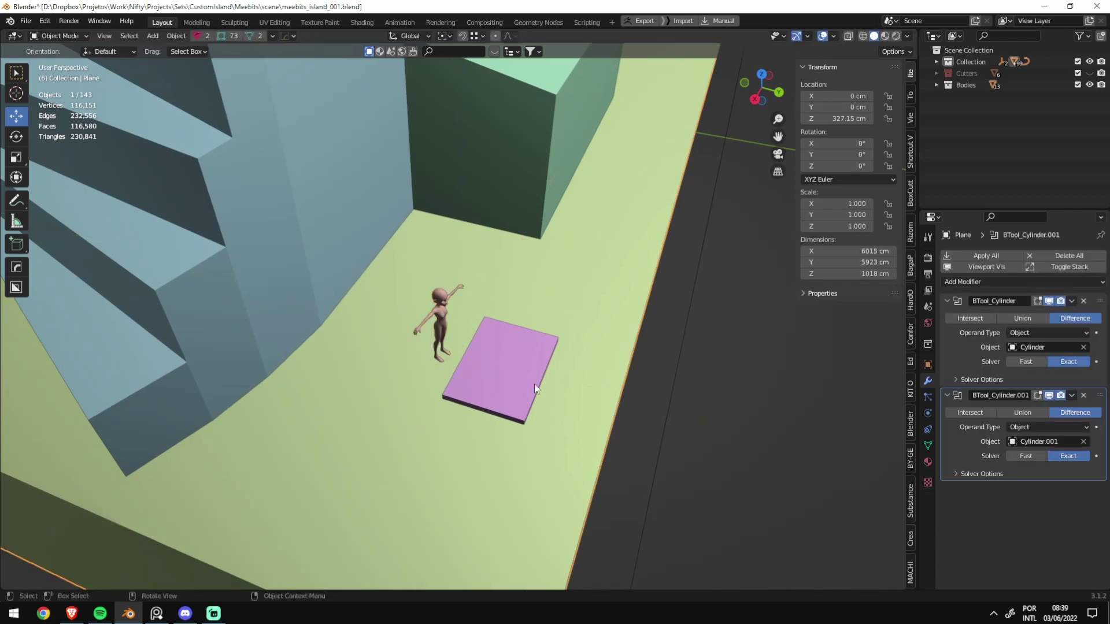
pyautogui.press('KP_Decimal')
pyautogui.moveTo(534, 256)
pyautogui.mouseDown(button='middle')
pyautogui.moveTo(545, 220)
pyautogui.moveTo(327, 207)
pyautogui.moveTo(408, 200)
pyautogui.mouseUp(button='middle')
pyautogui.scroll(2, 536, 292)
pyautogui.scroll(2, 567, 342)
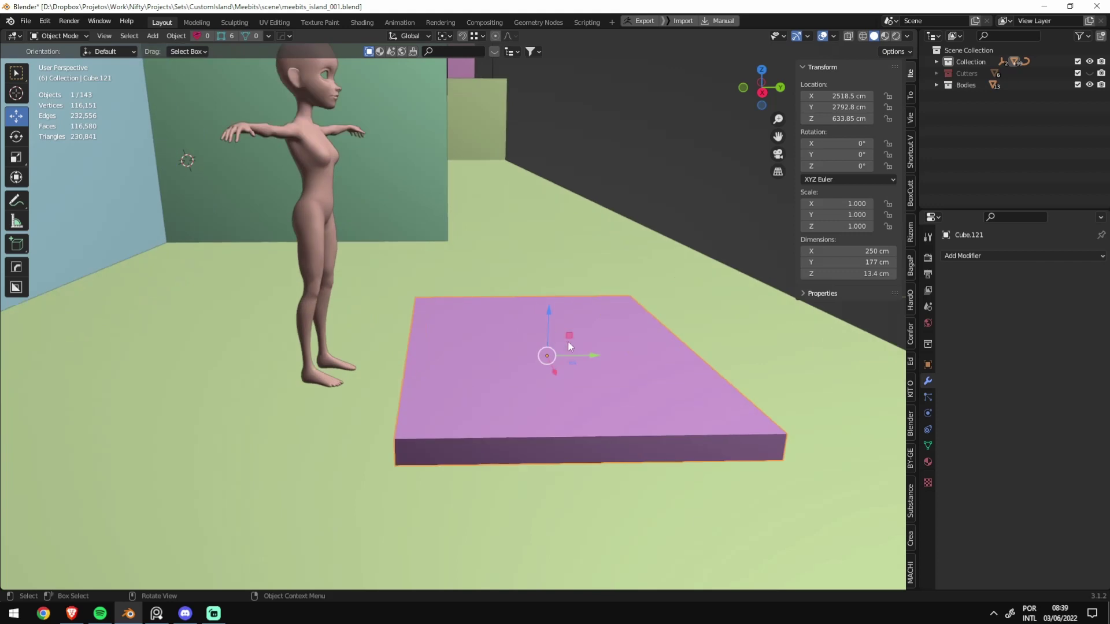
pyautogui.press('g')
pyautogui.click(504, 205)
pyautogui.moveTo(533, 212)
pyautogui.mouseDown(button='middle')
pyautogui.moveTo(509, 216)
pyautogui.moveTo(481, 251)
pyautogui.moveTo(593, 231)
pyautogui.mouseUp(button='middle')
pyautogui.press('g')
pyautogui.click(508, 219)
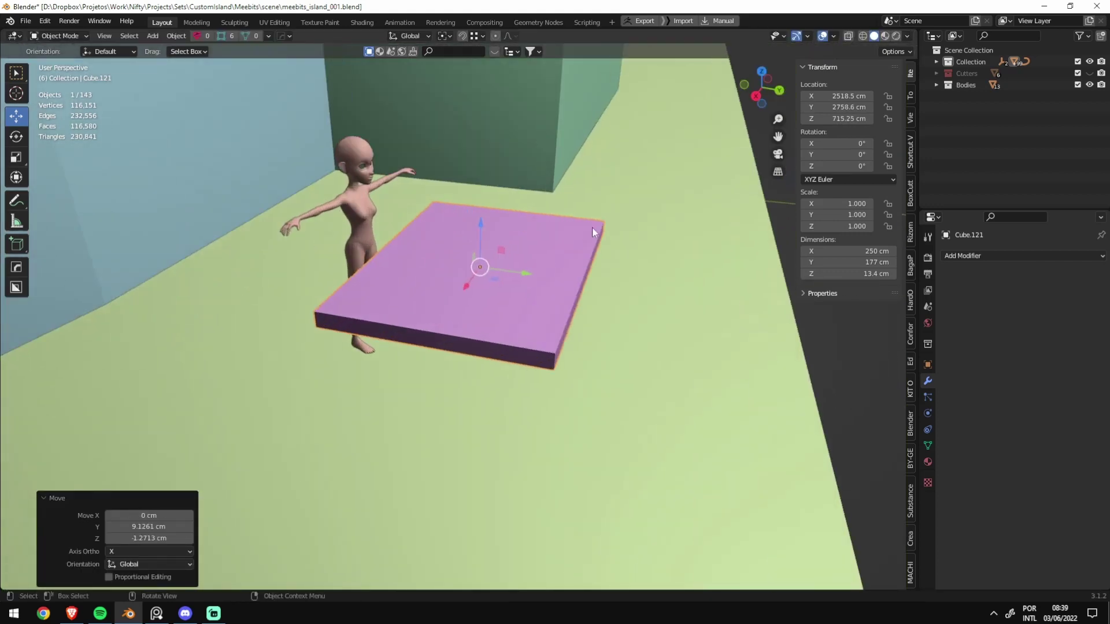
pyautogui.hotkey('ctrl', 'alt', 'shift', 'c')
# Step: Scale the slab thinner on Z and narrower on Y, apply scale, shift it back ~25 cm
pyautogui.moveTo(453, 353)
pyautogui.mouseDown(button='middle')
pyautogui.moveTo(592, 166)
pyautogui.moveTo(585, 187)
pyautogui.mouseUp(button='middle')
pyautogui.press('s')
pyautogui.press('z')
pyautogui.click(581, 169)
pyautogui.press('s')
pyautogui.press('y')
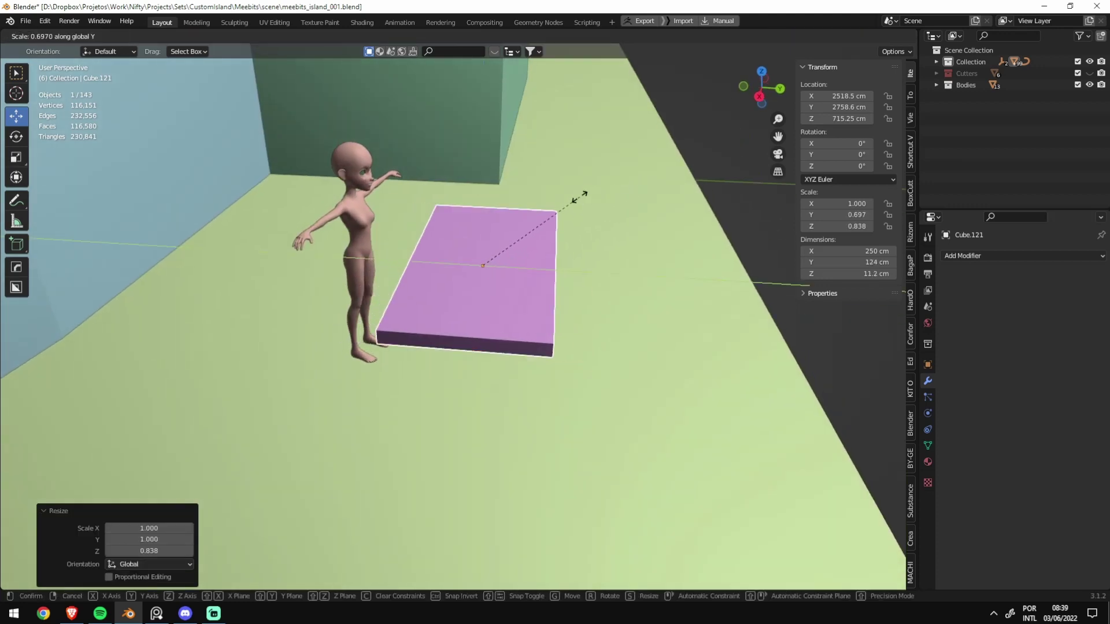
pyautogui.click(580, 196)
pyautogui.hotkey('ctrl', 'a')
pyautogui.click(485, 334)
pyautogui.moveTo(484, 334); pyautogui.dragTo(550, 246, button='middle')
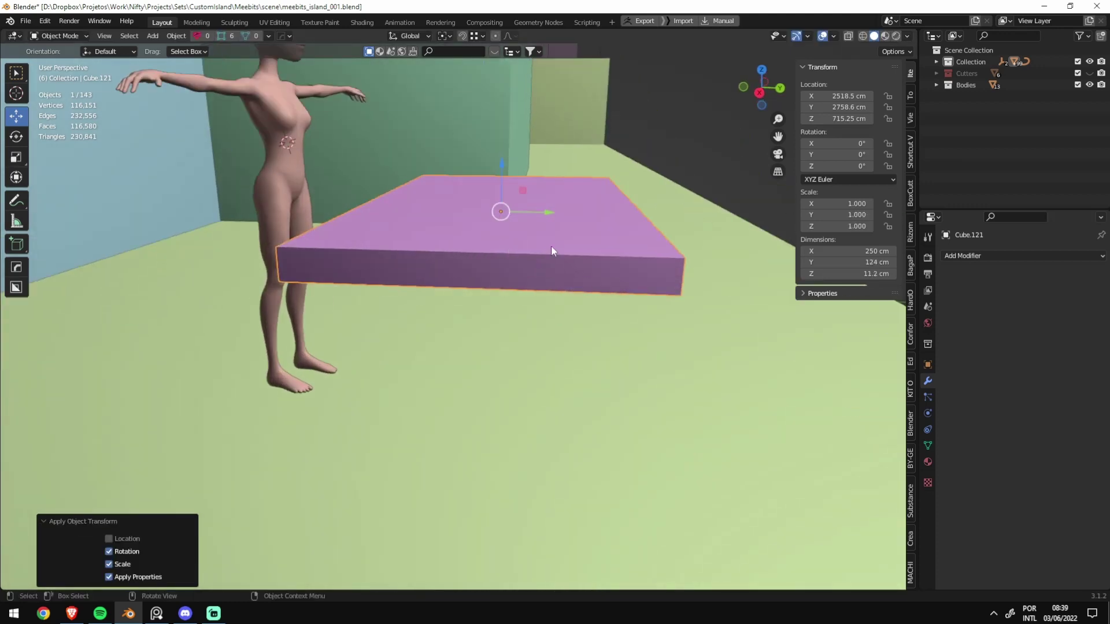
pyautogui.press('g')
pyautogui.click(496, 212)
# Step: In right-side view, scale the slab on Z to 10.2 cm thick
pyautogui.moveTo(496, 212)
pyautogui.mouseDown(button='middle')
pyautogui.moveTo(470, 230)
pyautogui.moveTo(307, 269)
pyautogui.moveTo(400, 280)
pyautogui.mouseUp(button='middle')
pyautogui.press('KP_3')
pyautogui.scroll(2, 387, 296)
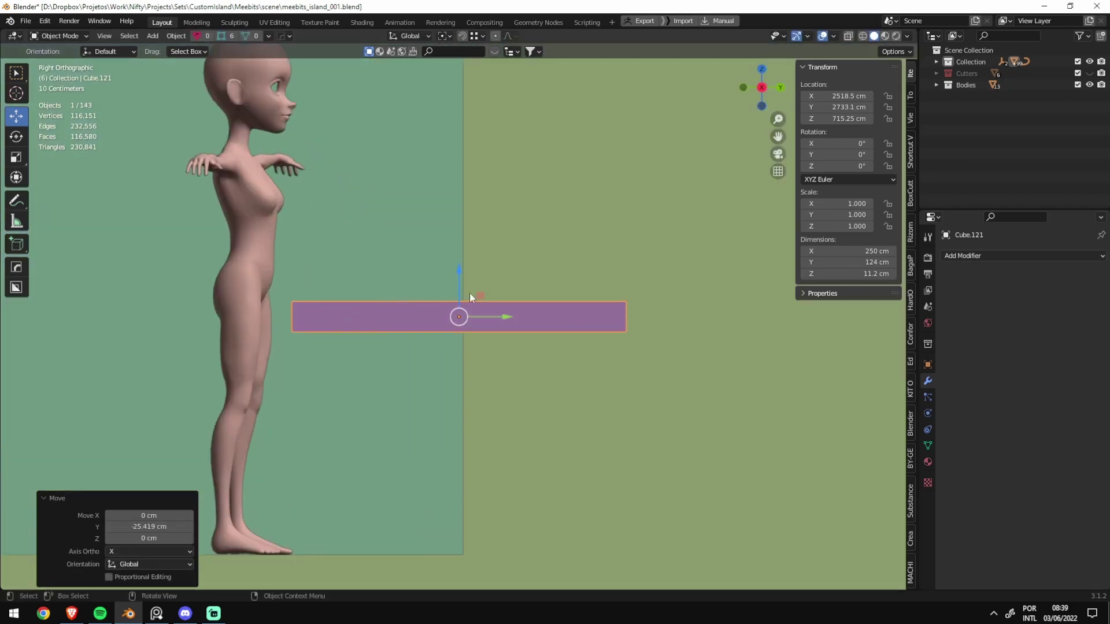
pyautogui.scroll(2, 470, 293)
pyautogui.press('s')
pyautogui.press('z')
pyautogui.click(494, 129)
pyautogui.moveTo(493, 129)
pyautogui.mouseDown(button='middle')
pyautogui.moveTo(432, 266)
pyautogui.moveTo(321, 263)
pyautogui.mouseUp(button='middle')
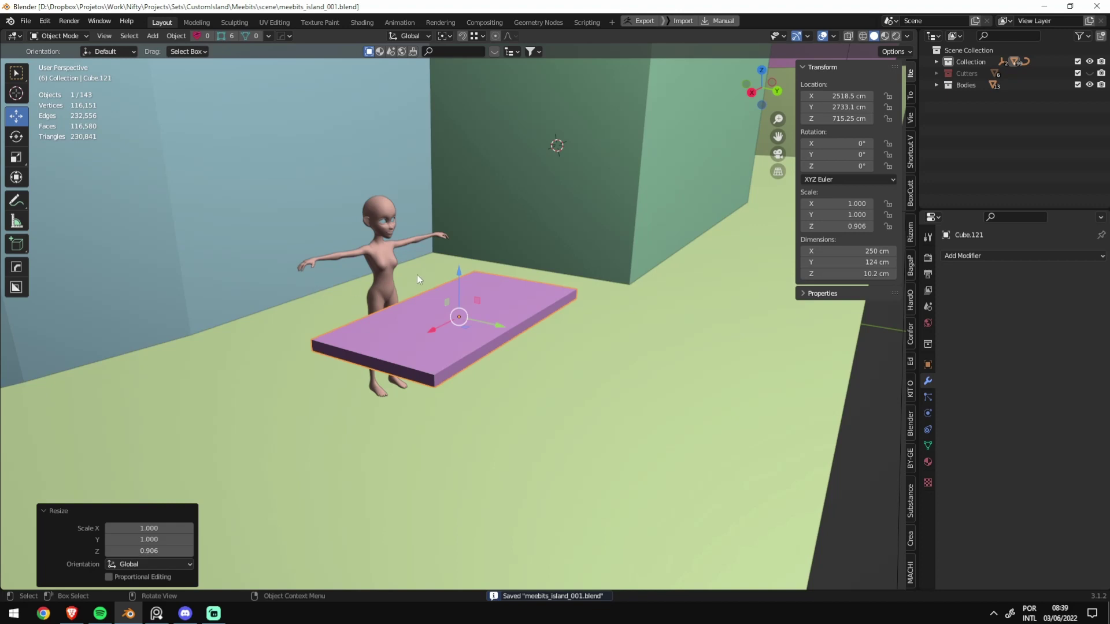
pyautogui.moveTo(417, 275); pyautogui.dragTo(390, 306, button='middle')
# Step: Place the figure beside the slab and rotate it on Z to face it
pyautogui.click(374, 286)
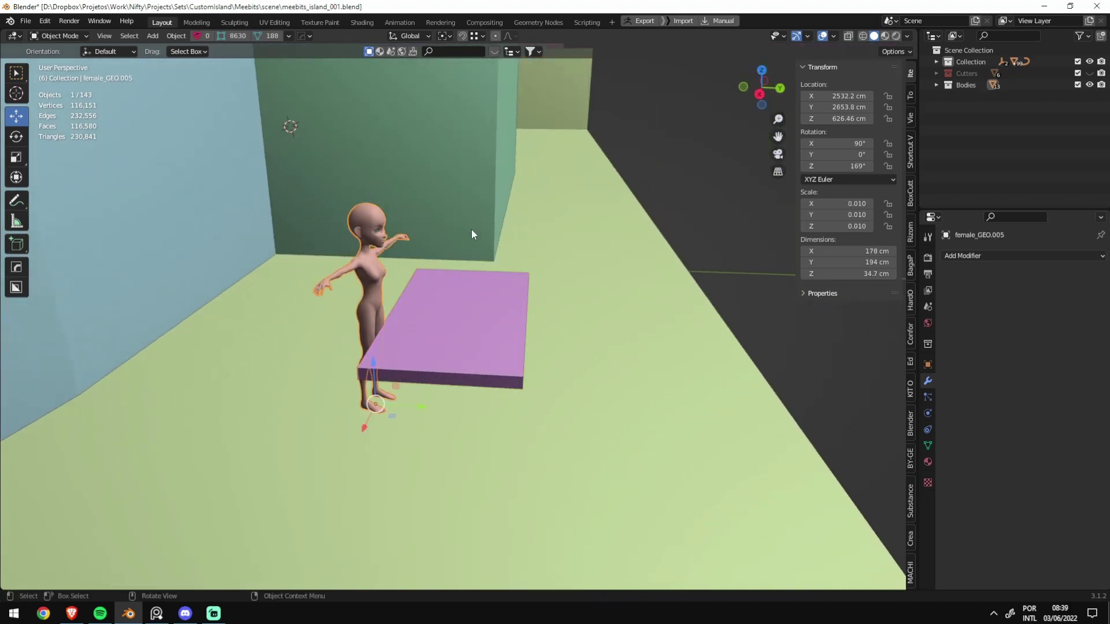
pyautogui.press('g')
pyautogui.click(457, 262)
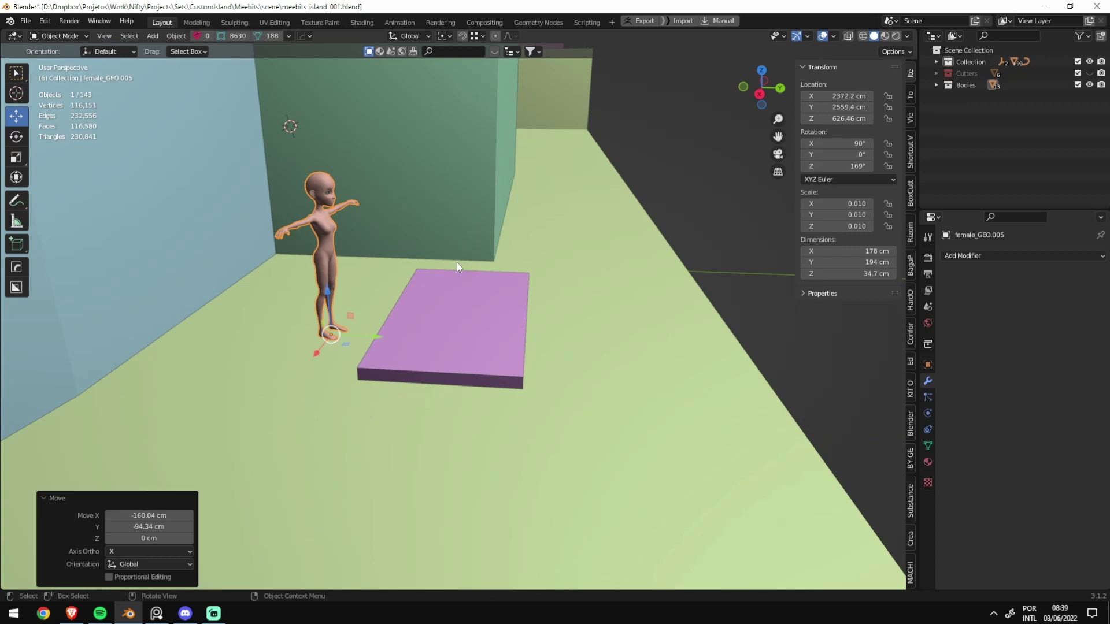
pyautogui.press('r')
pyautogui.press('z')
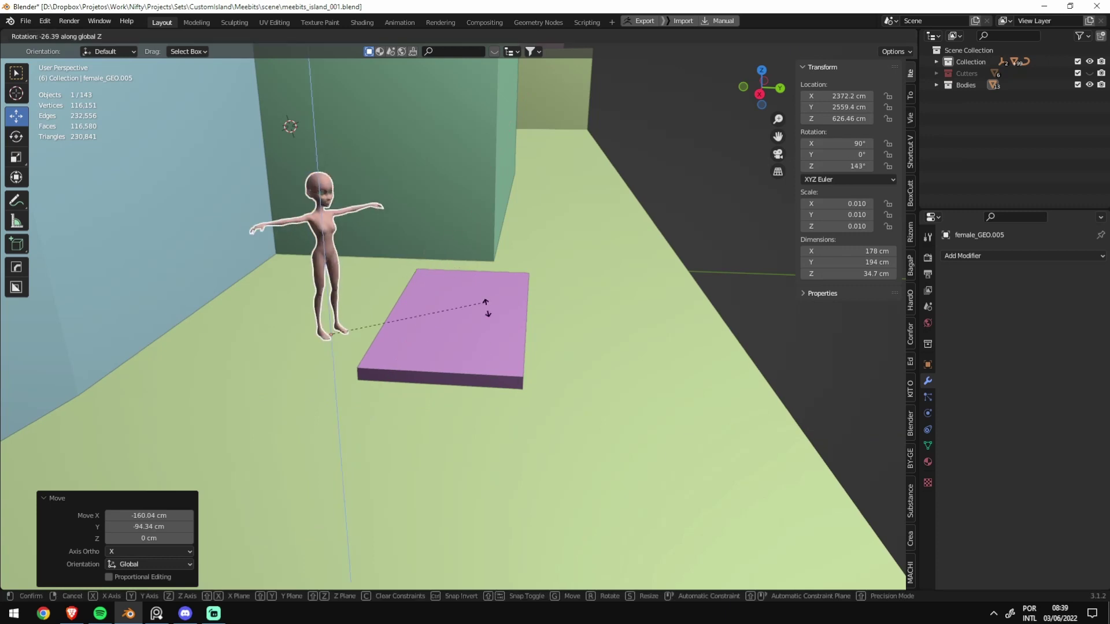
pyautogui.click(480, 362)
pyautogui.moveTo(533, 285)
pyautogui.mouseDown(button='middle')
pyautogui.moveTo(435, 294)
pyautogui.moveTo(488, 273)
pyautogui.moveTo(299, 259)
pyautogui.moveTo(477, 287)
pyautogui.mouseUp(button='middle')
# Step: Lower the slab 9.6 cm along Z
pyautogui.click(436, 293)
pyautogui.scroll(2, 547, 296)
pyautogui.moveTo(547, 297)
pyautogui.mouseDown(button='middle')
pyautogui.moveTo(483, 237)
pyautogui.moveTo(420, 231)
pyautogui.moveTo(581, 270)
pyautogui.moveTo(786, 262)
pyautogui.mouseUp(button='middle')
pyautogui.press('g')
pyautogui.press('z')
pyautogui.click(431, 245)
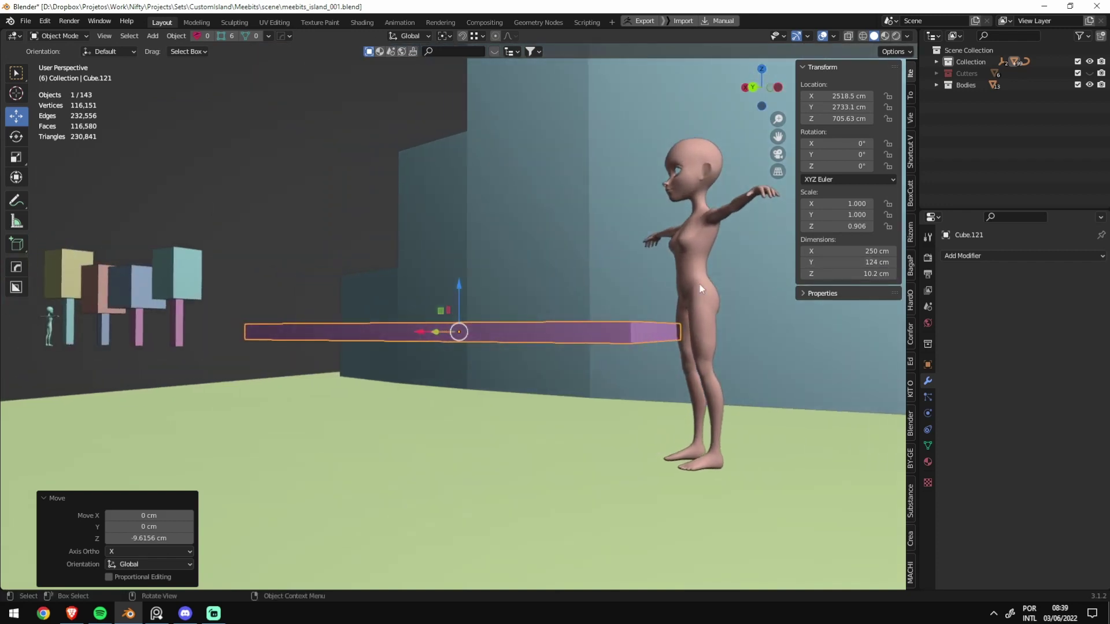
# Step: Thin the slab on Z to 5.82 cm, apply its scale, and save the file
pyautogui.press('s')
pyautogui.press('z')
pyautogui.click(560, 270)
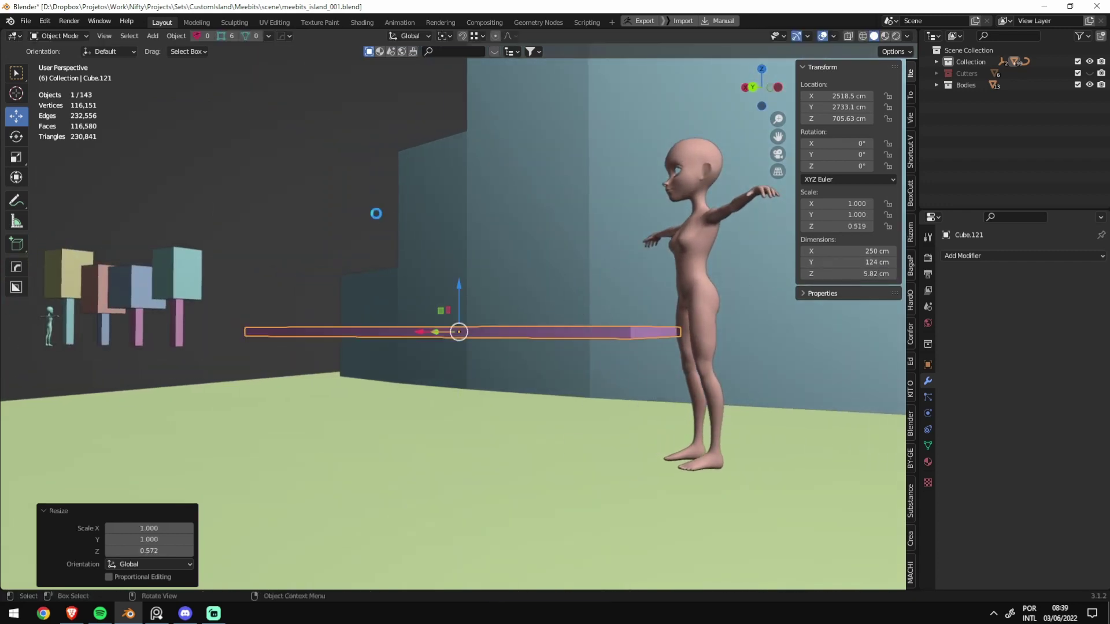
pyautogui.moveTo(376, 213); pyautogui.dragTo(387, 506, button='middle')
pyautogui.hotkey('ctrl', 'a')
pyautogui.hotkey('ctrl', 's')
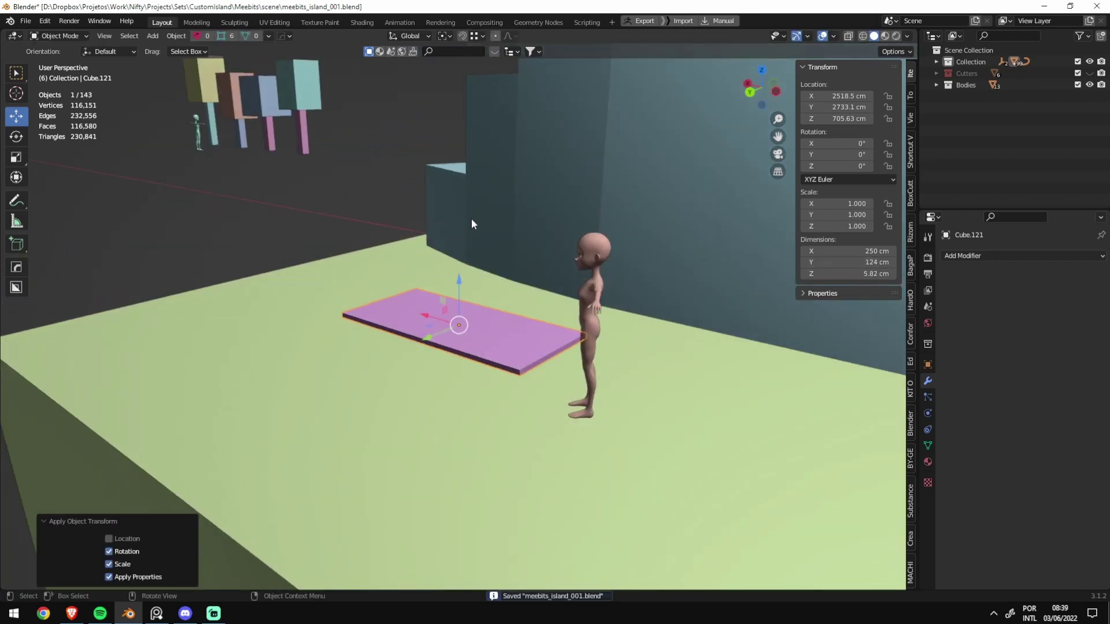
pyautogui.moveTo(471, 223)
pyautogui.mouseDown(button='middle')
pyautogui.moveTo(575, 351)
pyautogui.moveTo(474, 265)
pyautogui.moveTo(524, 178)
pyautogui.moveTo(524, 277)
pyautogui.mouseUp(button='middle')
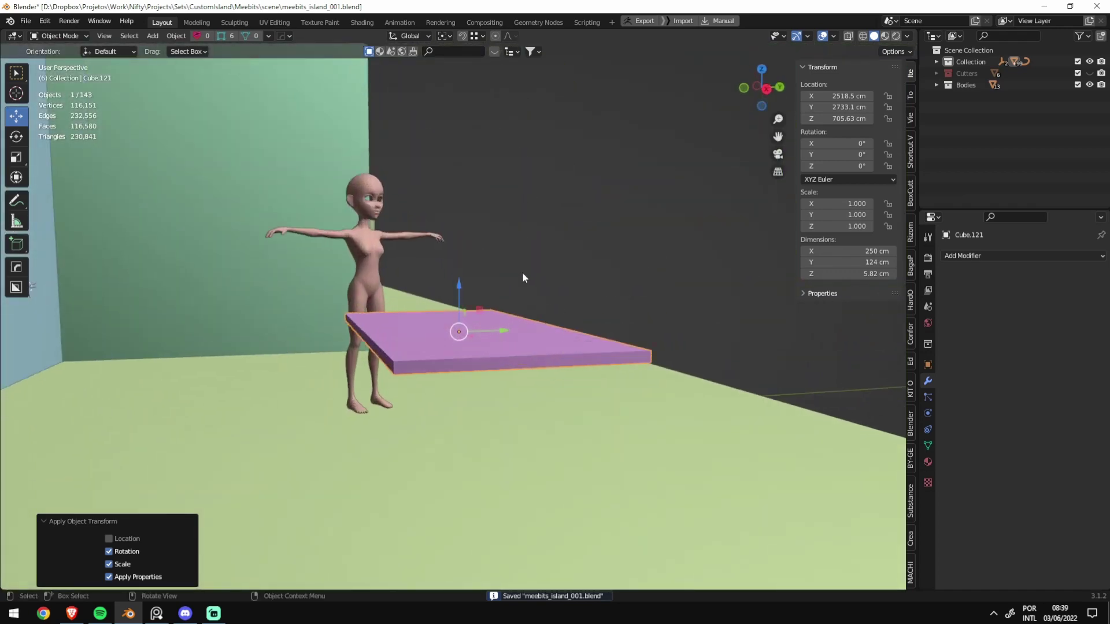
# Step: Make a trial narrowed copy of the slab as a plank, then delete it
pyautogui.hotkey('shift', 'd')
pyautogui.hotkey('shift', 'x')
pyautogui.click(485, 300)
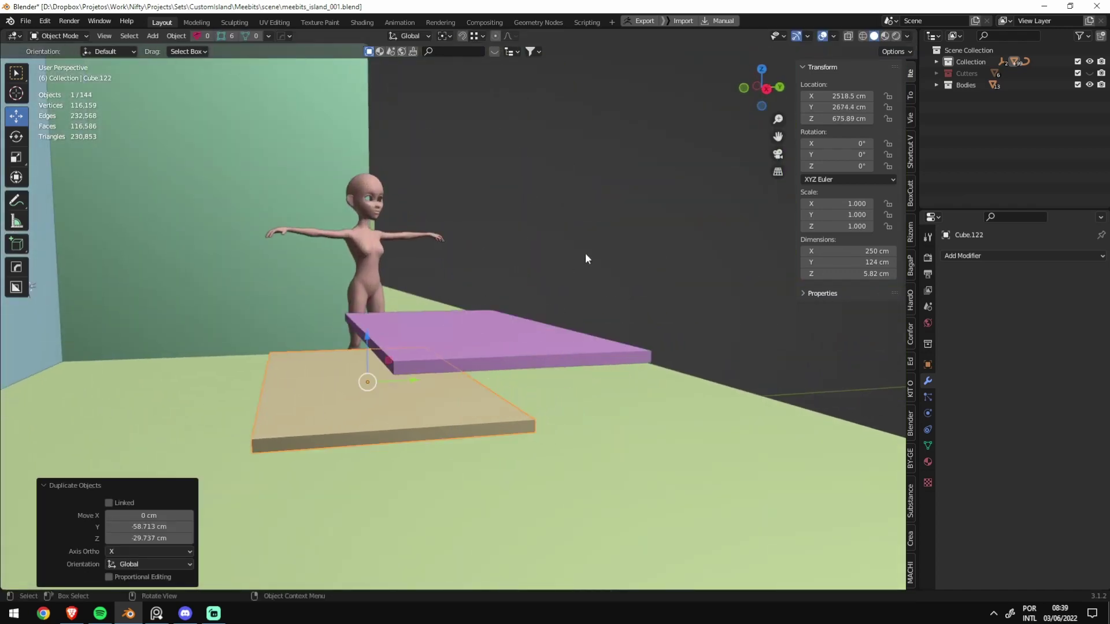
pyautogui.press('s')
pyautogui.press('y')
pyautogui.click(441, 328)
pyautogui.moveTo(440, 327); pyautogui.dragTo(394, 320, button='middle')
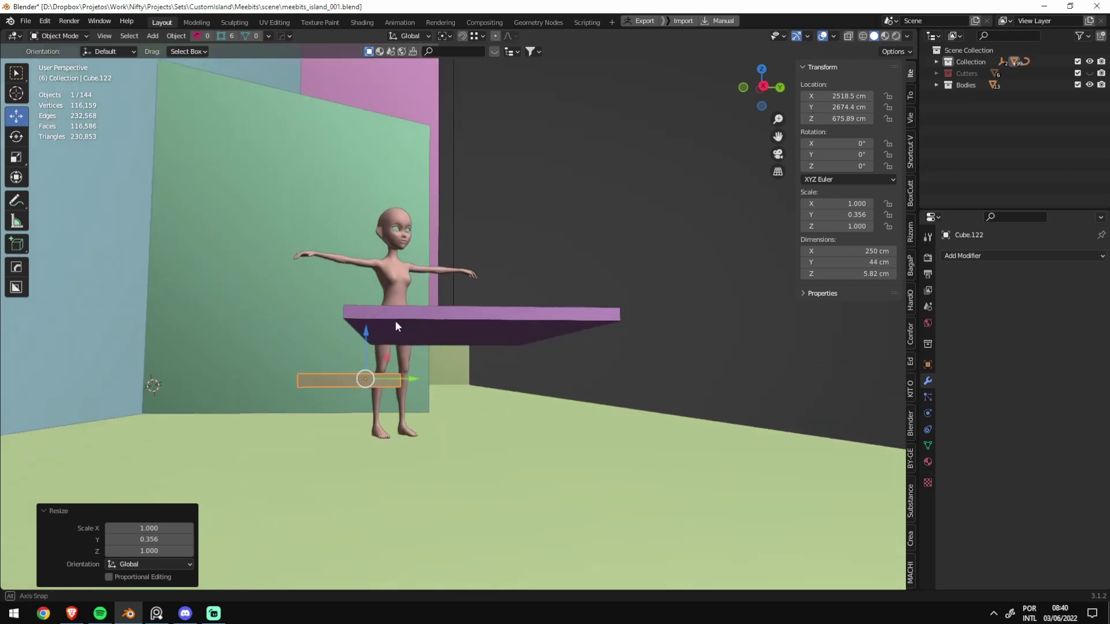
pyautogui.press('g')
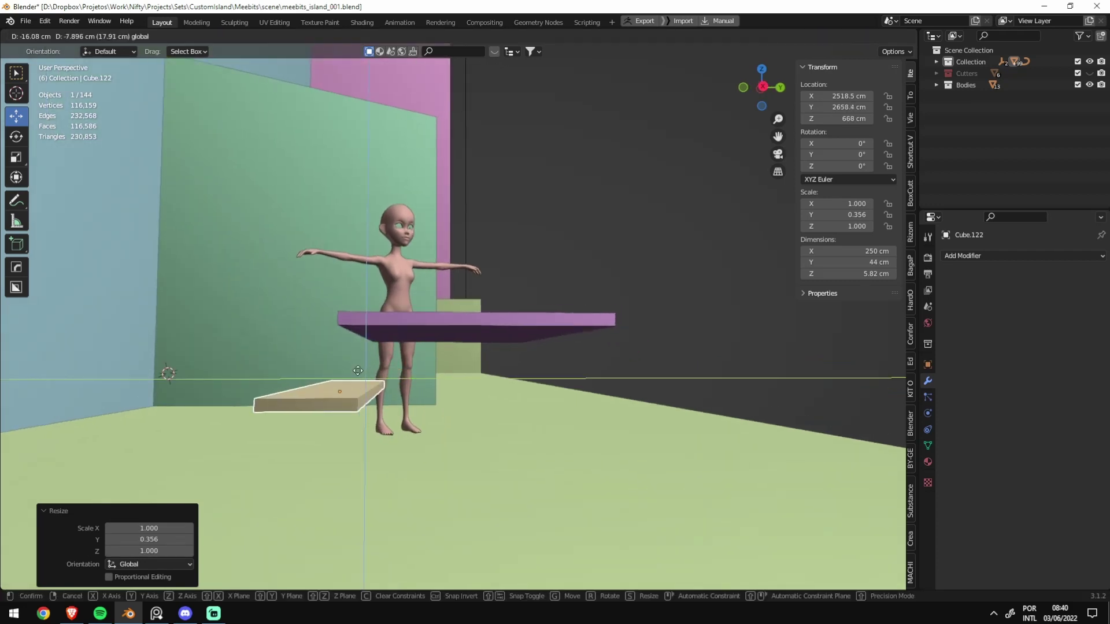
pyautogui.click(358, 370)
pyautogui.press('x')
# Step: UV-unwrap the purple tabletop's mesh and apply its transforms
pyautogui.click(347, 366)
pyautogui.moveTo(347, 366); pyautogui.dragTo(463, 347, button='middle')
pyautogui.press('Tab')
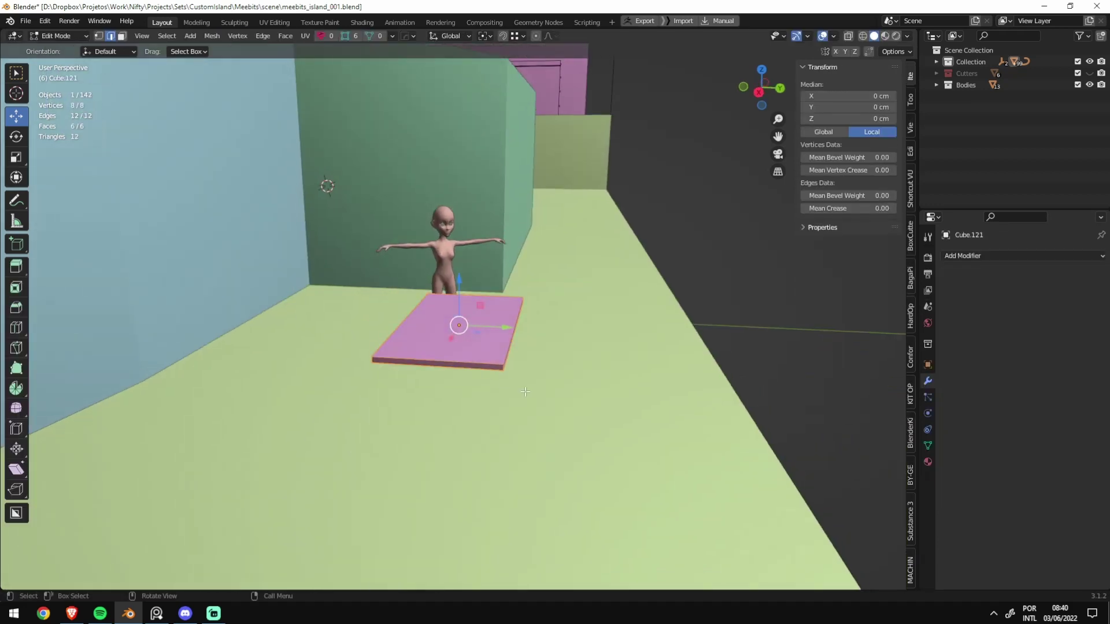
pyautogui.press('u')
pyautogui.click(525, 314)
pyautogui.press('Tab')
pyautogui.scroll(2, 530, 306)
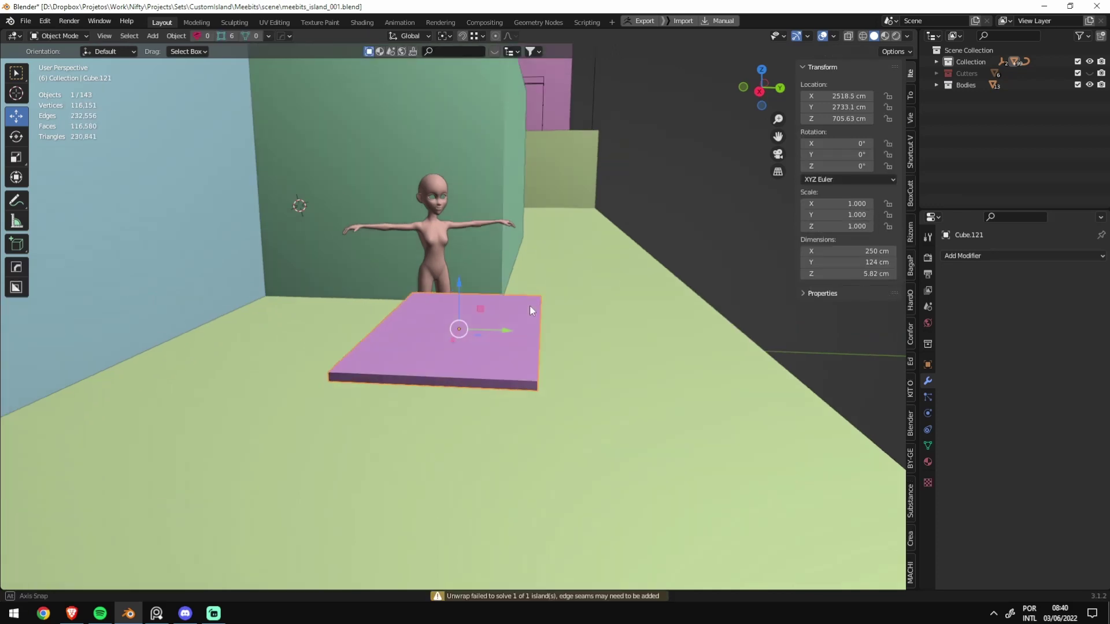
pyautogui.scroll(1, 532, 304)
pyautogui.hotkey('ctrl', 'a')
pyautogui.click(526, 408)
# Step: Re-unwrap the tabletop with Lightmap Pack, then view it from the right side
pyautogui.press('Tab')
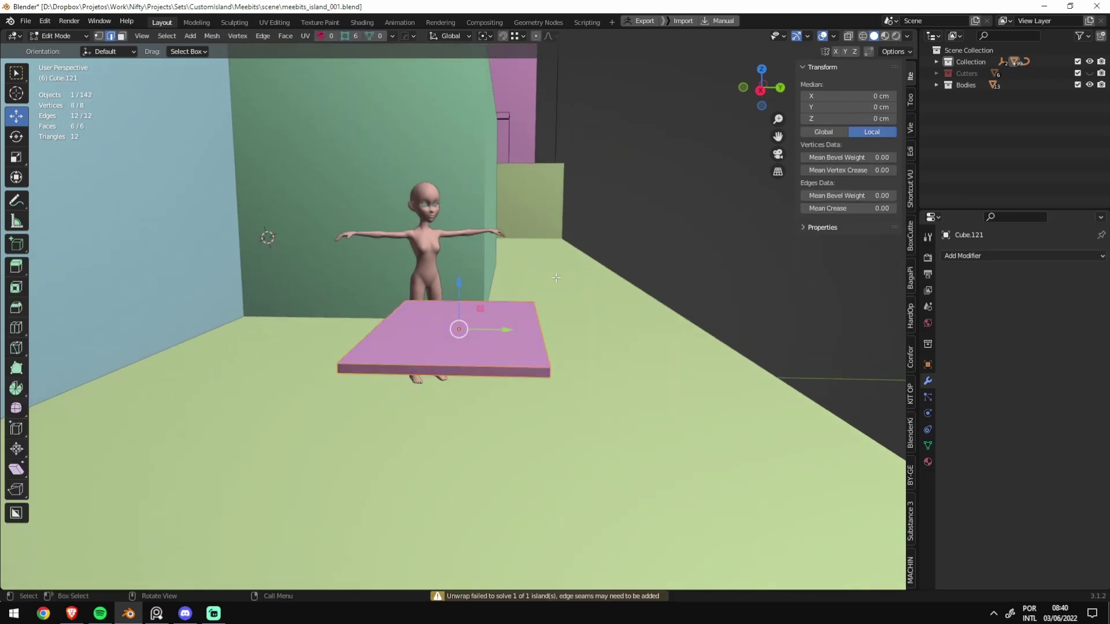
pyautogui.press('u')
pyautogui.click(527, 308)
pyautogui.click(531, 379)
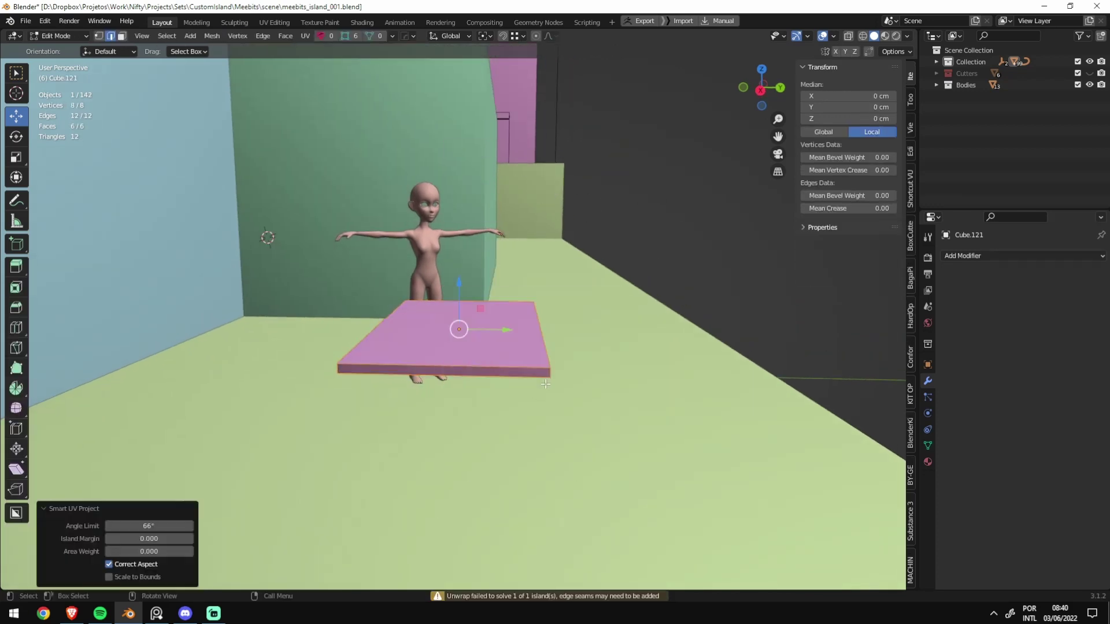
pyautogui.press('Tab')
pyautogui.scroll(-3, 569, 328)
pyautogui.press('KP_3')
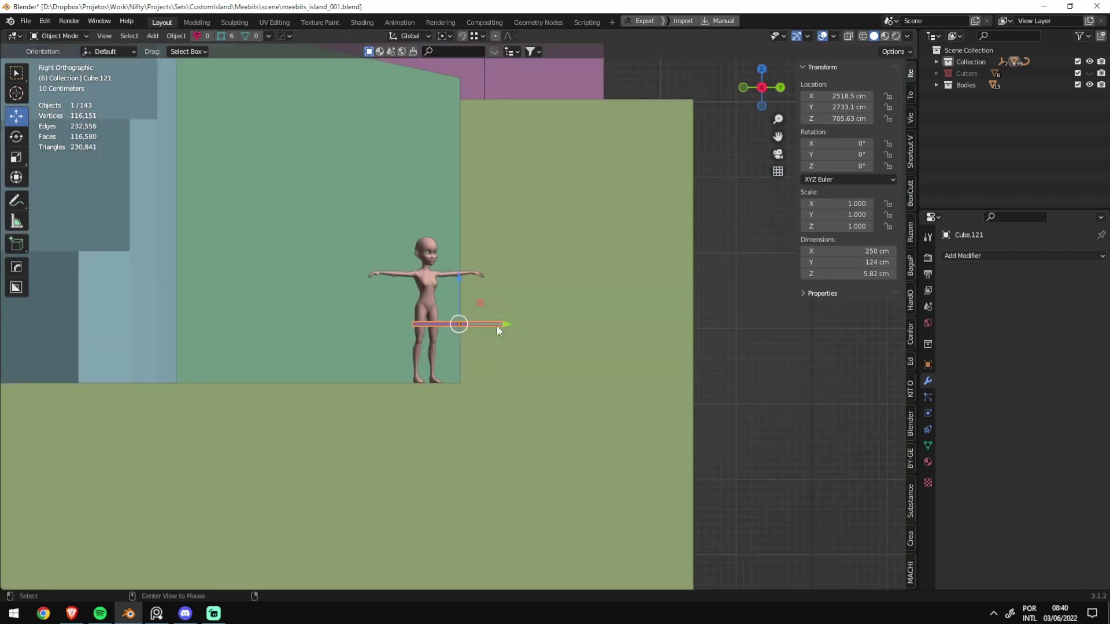
pyautogui.scroll(5, 522, 266)
# Step: Duplicate the tabletop, scale it on Y to 0.308, and place it below as a bench plank
pyautogui.hotkey('shift', 'd')
pyautogui.click(390, 335)
pyautogui.press('s')
pyautogui.press('y')
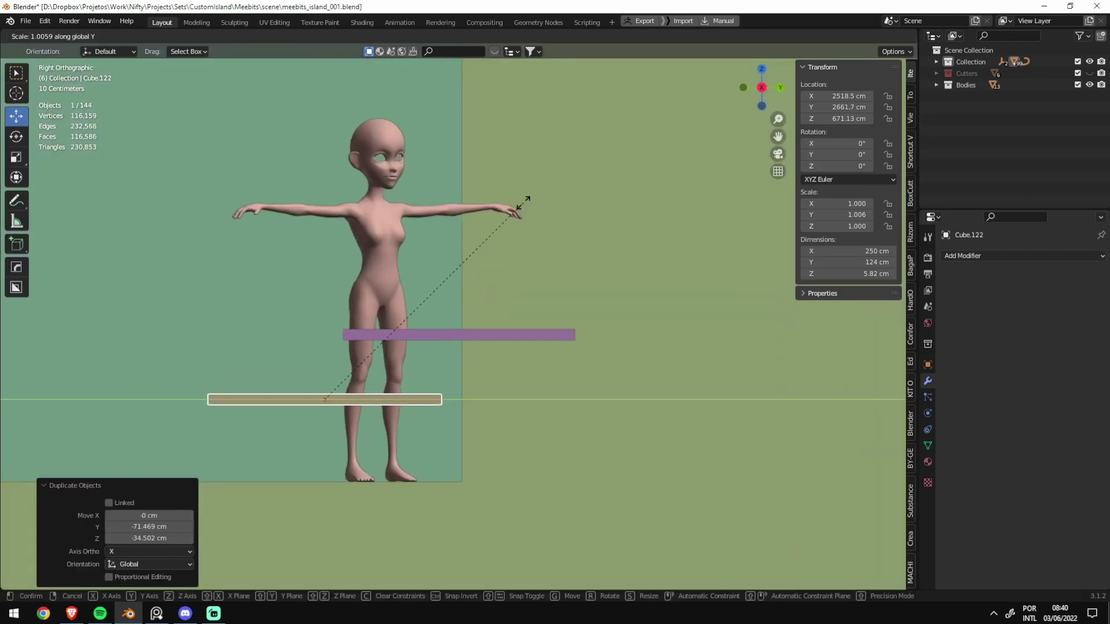
pyautogui.click(372, 329)
pyautogui.press('g')
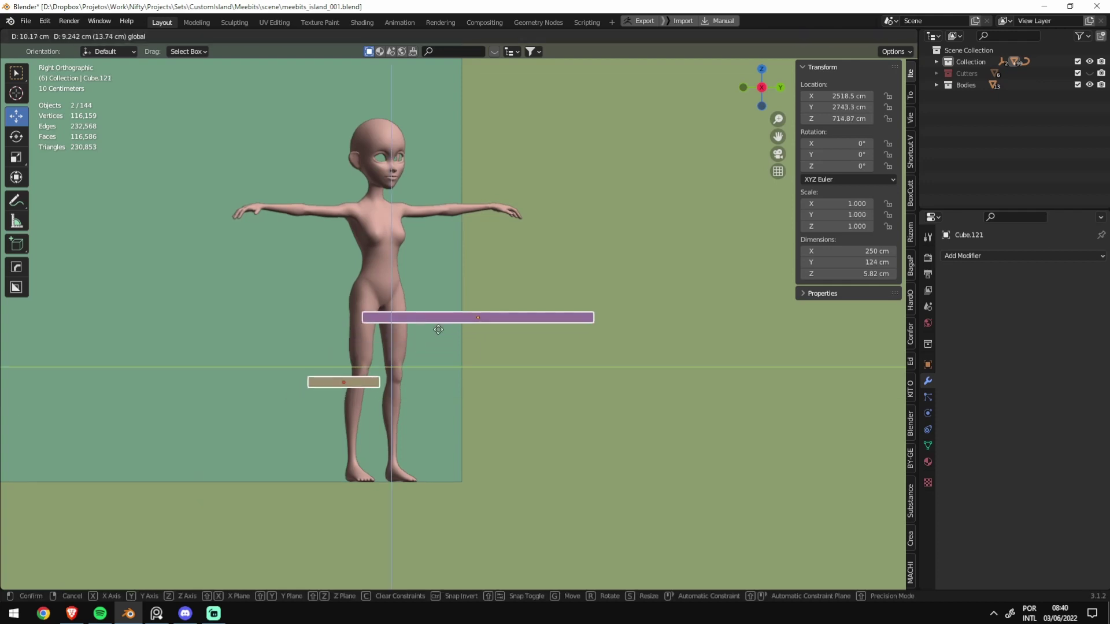
pyautogui.click(374, 393)
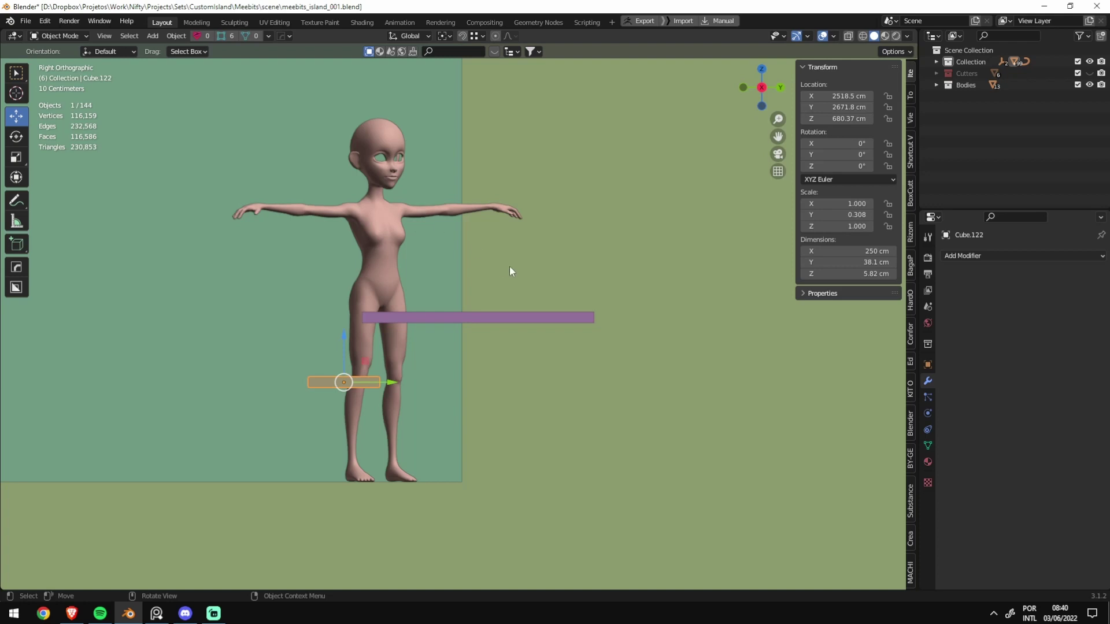
pyautogui.moveTo(509, 266); pyautogui.dragTo(390, 258, button='middle')
pyautogui.moveTo(365, 290)
pyautogui.mouseDown(button='middle')
pyautogui.moveTo(411, 267)
pyautogui.moveTo(442, 272)
pyautogui.mouseUp(button='middle')
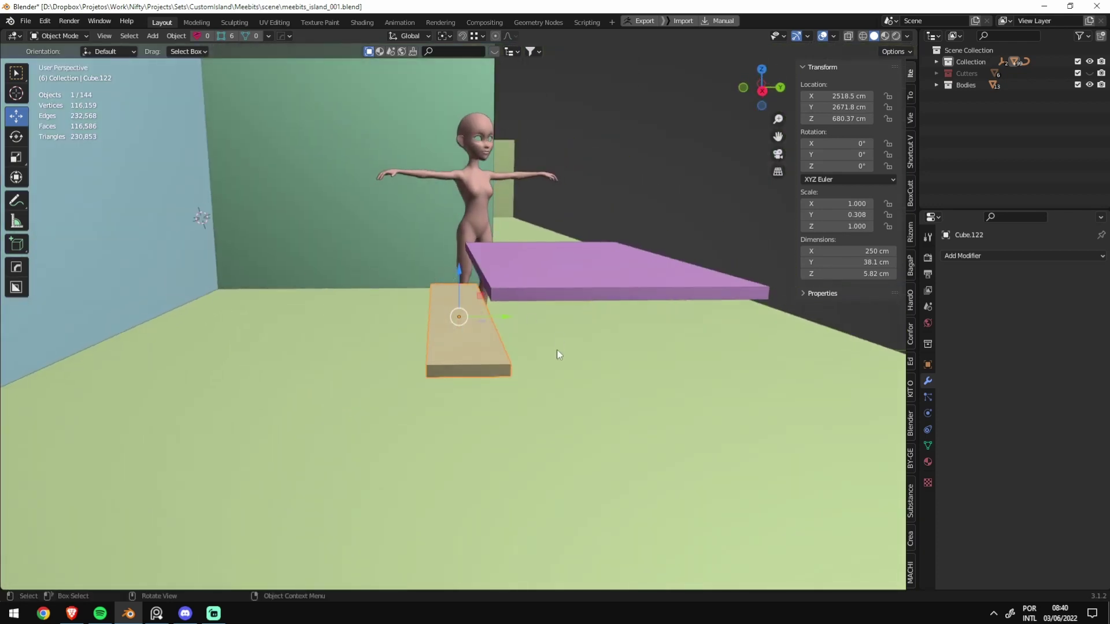
# Step: Duplicate the bench plank and move it along Y to the opposite side
pyautogui.hotkey('shift', 'd')
pyautogui.click(511, 311)
pyautogui.moveTo(511, 310)
pyautogui.keyDown('shift'); pyautogui.mouseDown(button='middle')
pyautogui.moveTo(421, 285)
pyautogui.moveTo(415, 320)
pyautogui.mouseUp(button='middle'); pyautogui.keyUp('shift')
pyautogui.press('y')
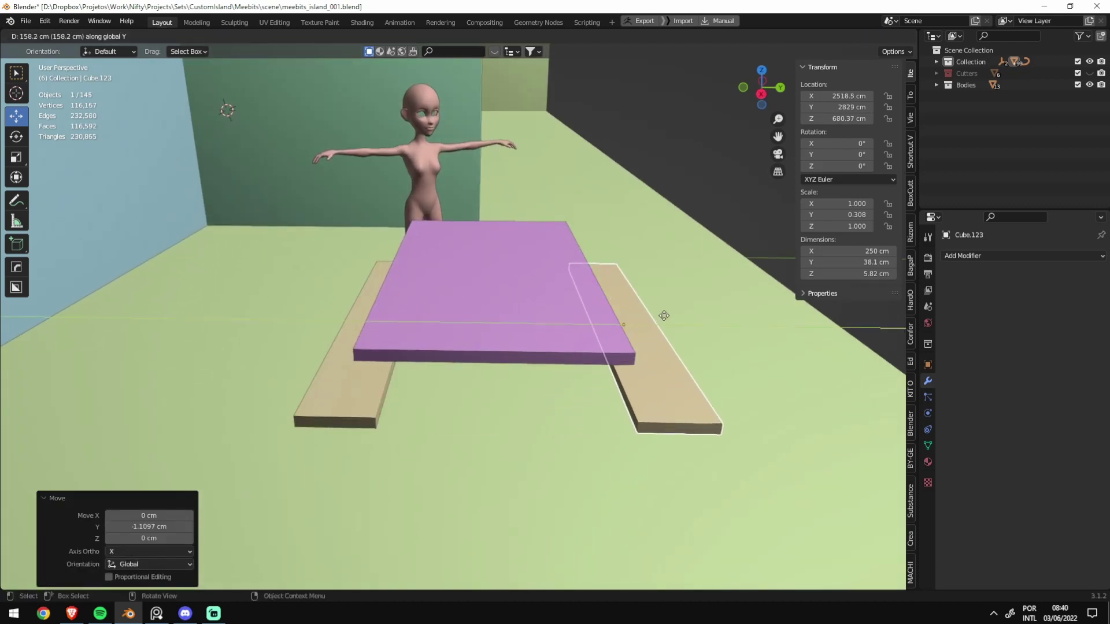
pyautogui.click(649, 326)
pyautogui.scroll(-3, 420, 327)
pyautogui.moveTo(419, 327)
pyautogui.mouseDown(button='middle')
pyautogui.moveTo(597, 376)
pyautogui.moveTo(443, 324)
pyautogui.mouseUp(button='middle')
pyautogui.scroll(3, 467, 312)
# Step: Draw a tall thin box with the interactive Add Cube tool as a leg post
pyautogui.hotkey('shift', 'a')
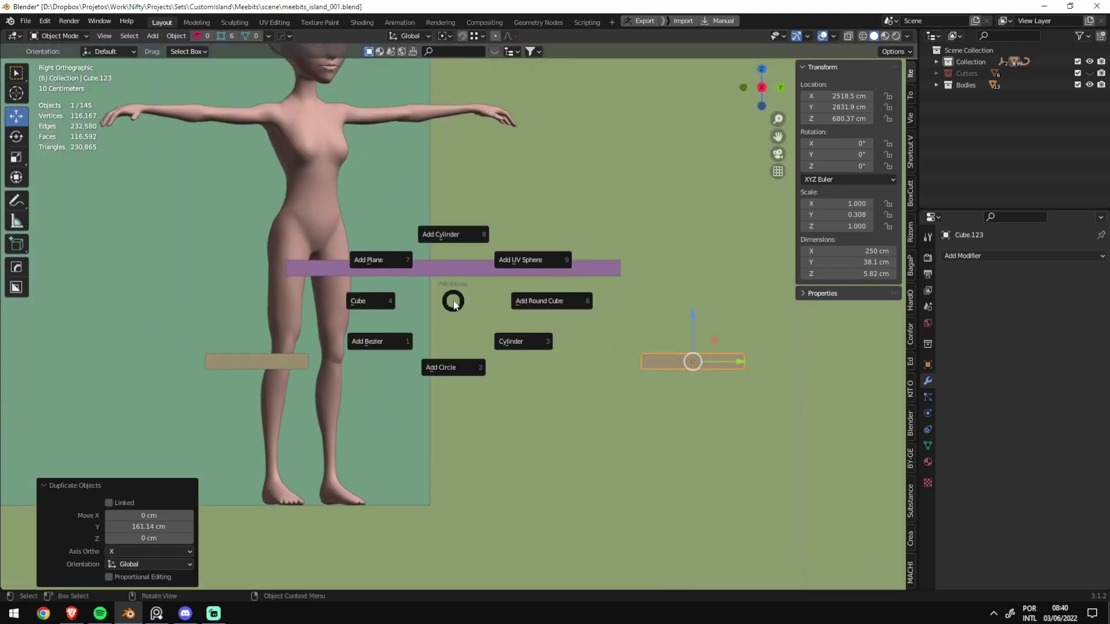
pyautogui.click(383, 313)
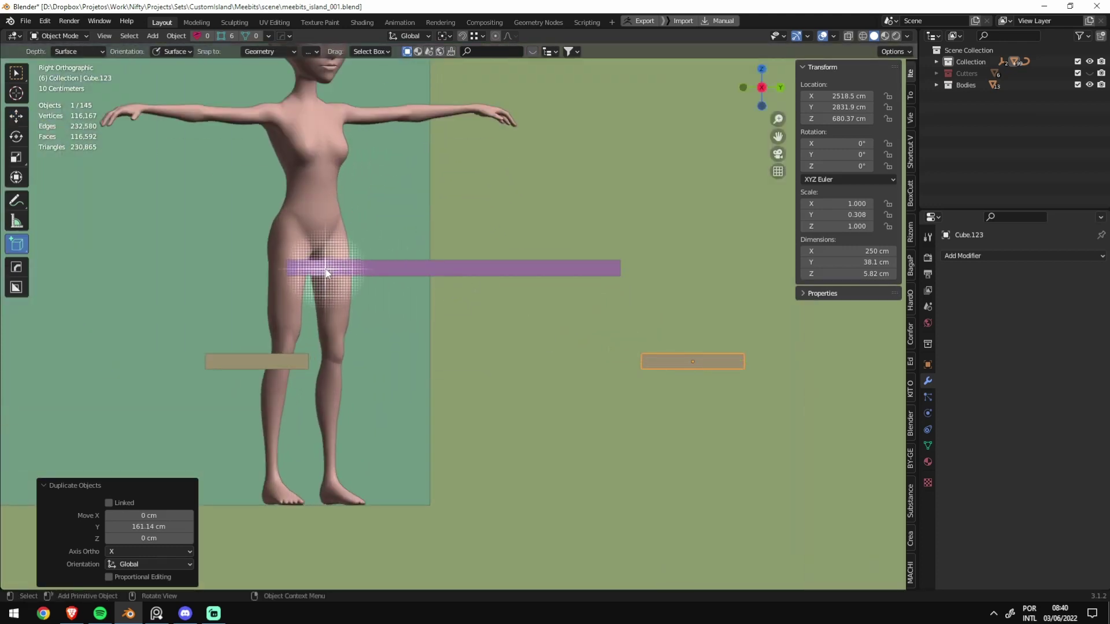
pyautogui.moveTo(328, 270); pyautogui.dragTo(336, 526)
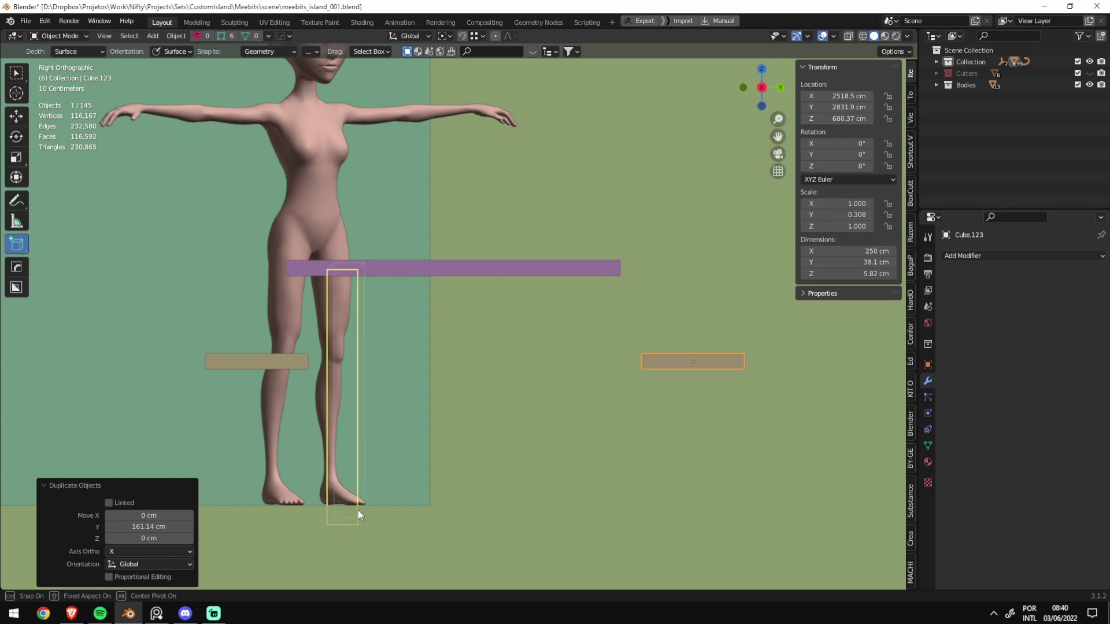
pyautogui.click(358, 510)
pyautogui.moveTo(358, 510)
pyautogui.mouseDown(button='middle')
pyautogui.moveTo(368, 450)
pyautogui.moveTo(408, 351)
pyautogui.moveTo(498, 330)
pyautogui.moveTo(440, 351)
pyautogui.moveTo(508, 349)
pyautogui.moveTo(591, 307)
pyautogui.mouseUp(button='middle')
pyautogui.press('KP_Decimal')
# Step: Nudge the post along X and inspect it in Edit Mode with see-through view toggled
pyautogui.hotkey('alt', 'z')
pyautogui.hotkey('alt', 'z')
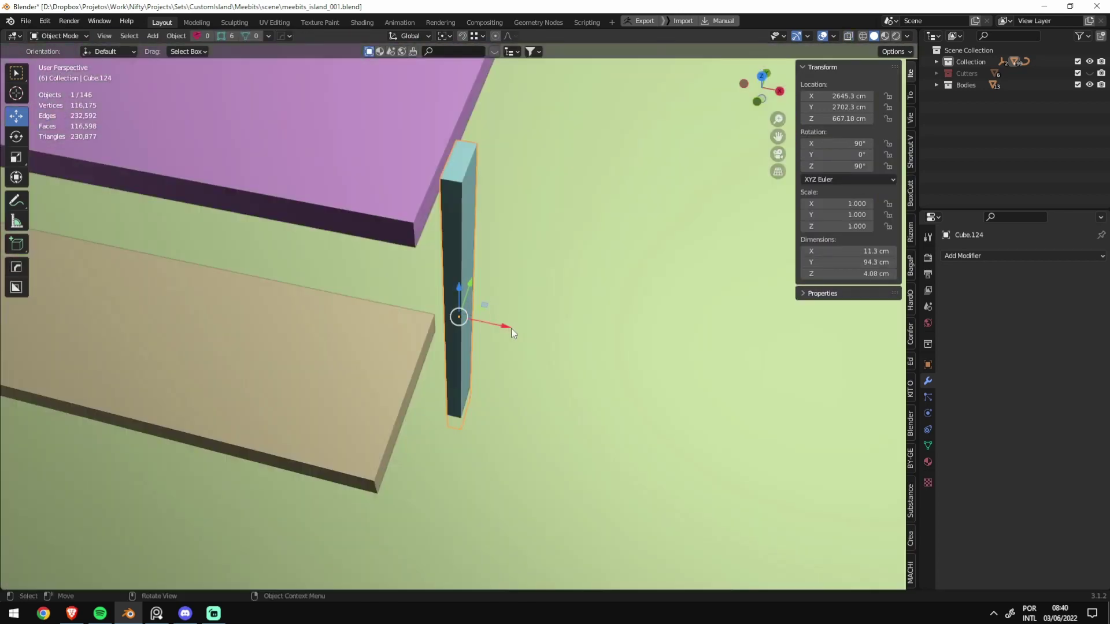
pyautogui.moveTo(511, 329); pyautogui.dragTo(521, 311)
pyautogui.scroll(-5, 522, 311)
pyautogui.moveTo(522, 311); pyautogui.dragTo(416, 273, button='middle')
pyautogui.press('Tab')
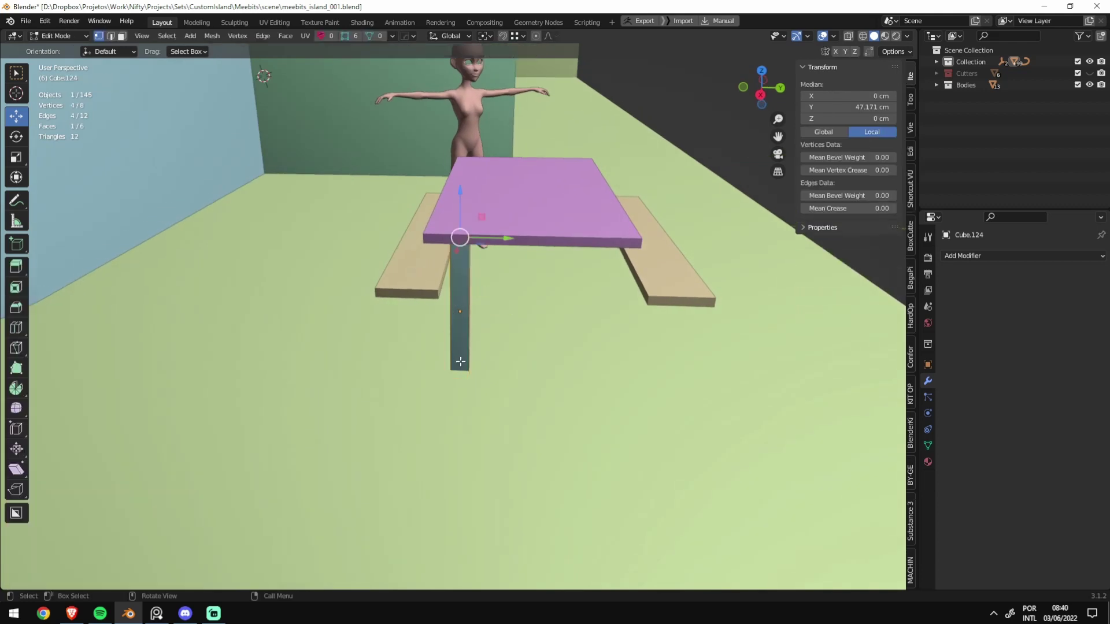
pyautogui.hotkey('alt', 'z')
pyautogui.hotkey('alt', 'z')
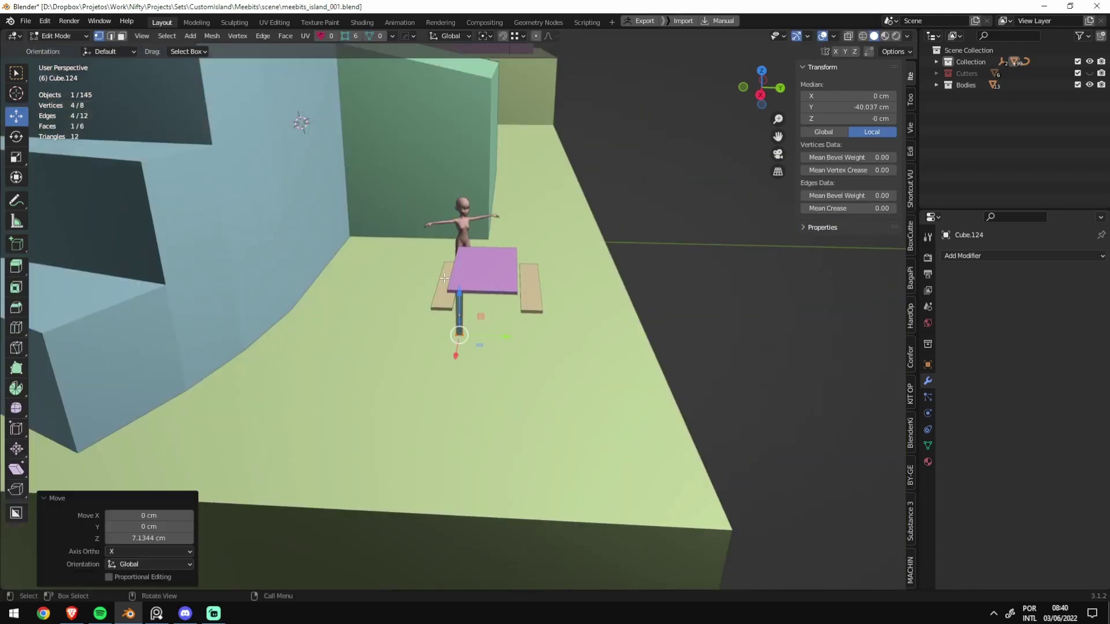
pyautogui.hotkey('alt', 'z')
pyautogui.moveTo(750, 474); pyautogui.dragTo(542, 274, button='middle')
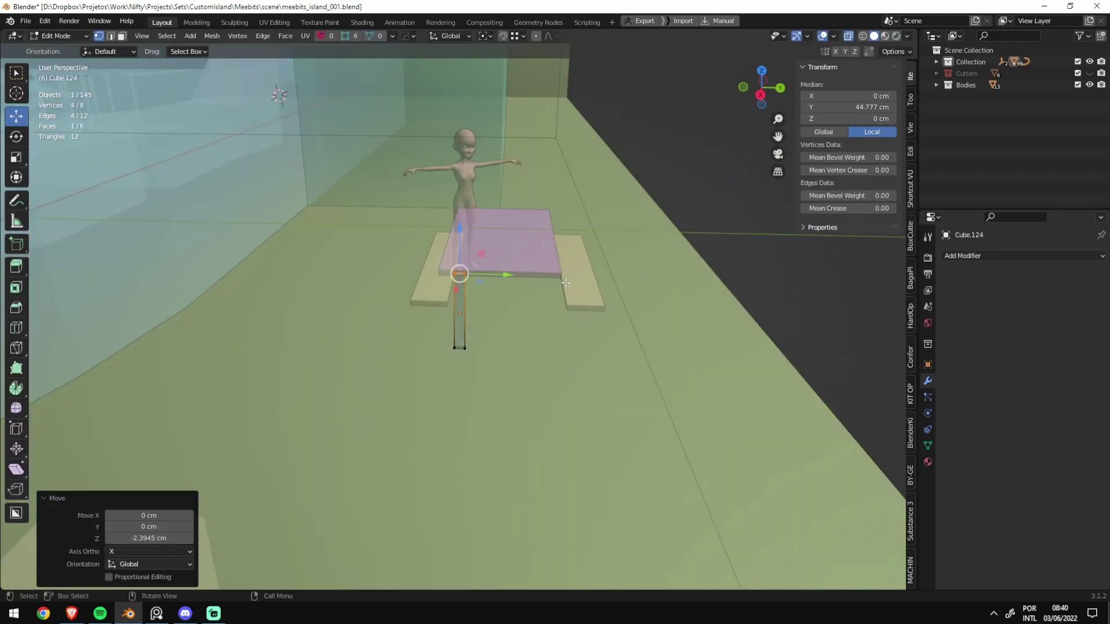
pyautogui.press('p')
pyautogui.press('Tab')
pyautogui.hotkey('alt', 'z')
pyautogui.scroll(3, 523, 296)
# Step: In Edit Mode, slide the post's bottom along X so the leg slants to the floor
pyautogui.press('Tab')
pyautogui.scroll(5, 463, 370)
pyautogui.hotkey('alt', 'z')
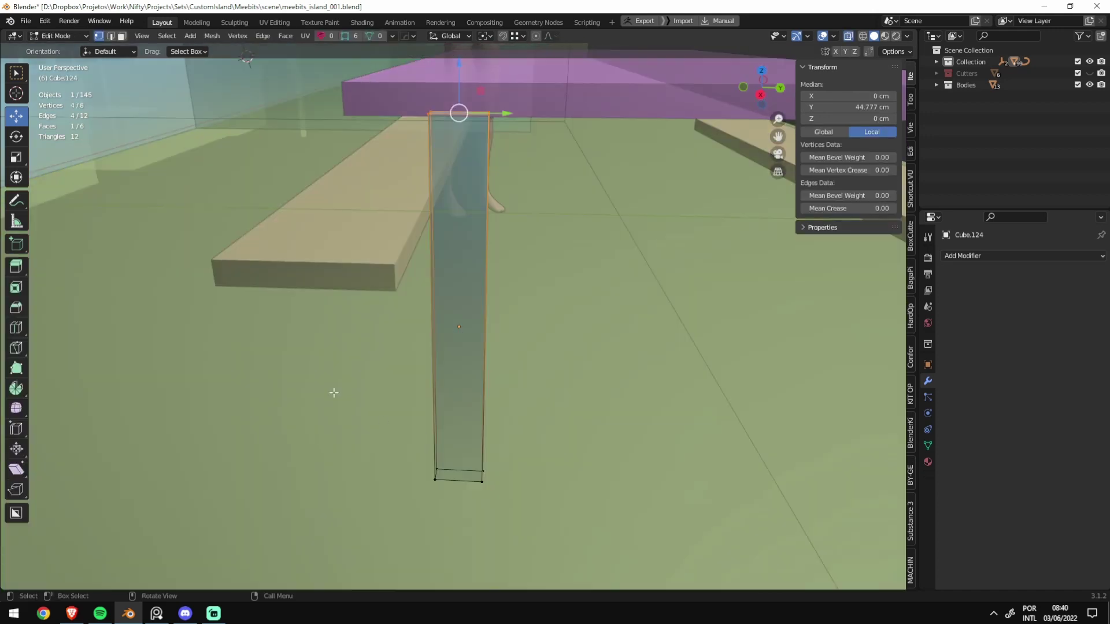
pyautogui.scroll(-3, 541, 486)
pyautogui.moveTo(514, 407); pyautogui.dragTo(573, 321)
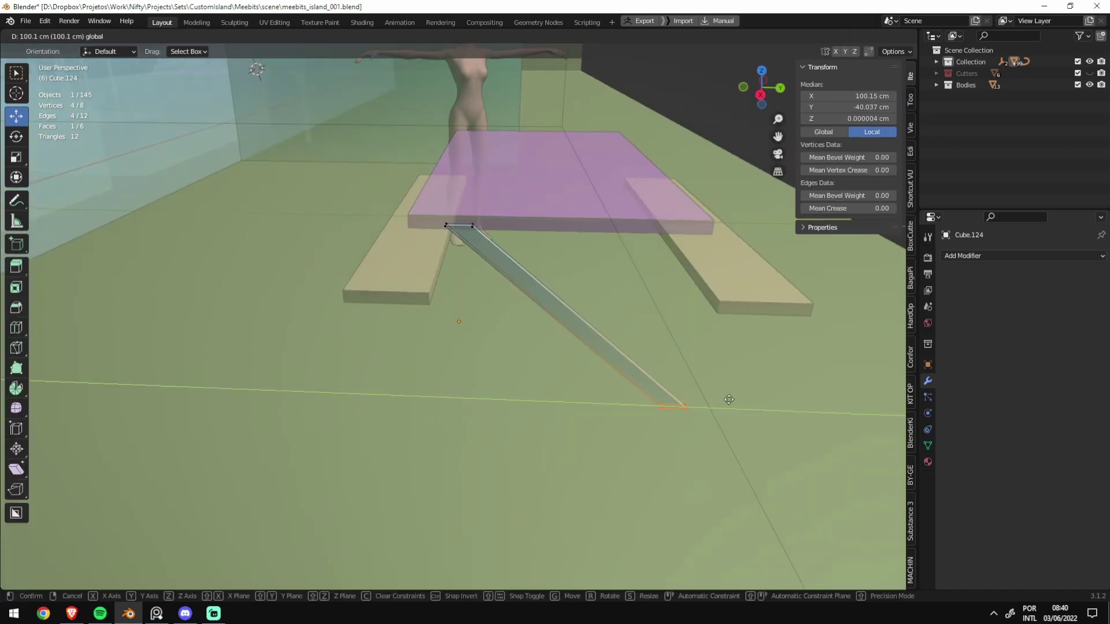
pyautogui.hotkey('alt', 'z')
pyautogui.press('g')
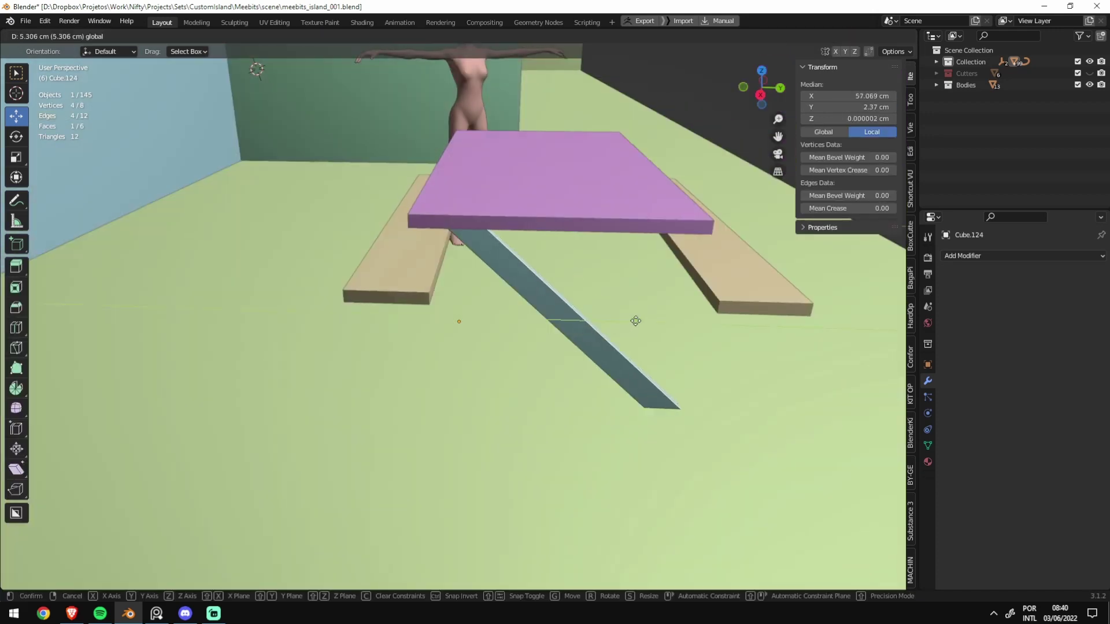
pyautogui.click(646, 318)
pyautogui.press('Tab')
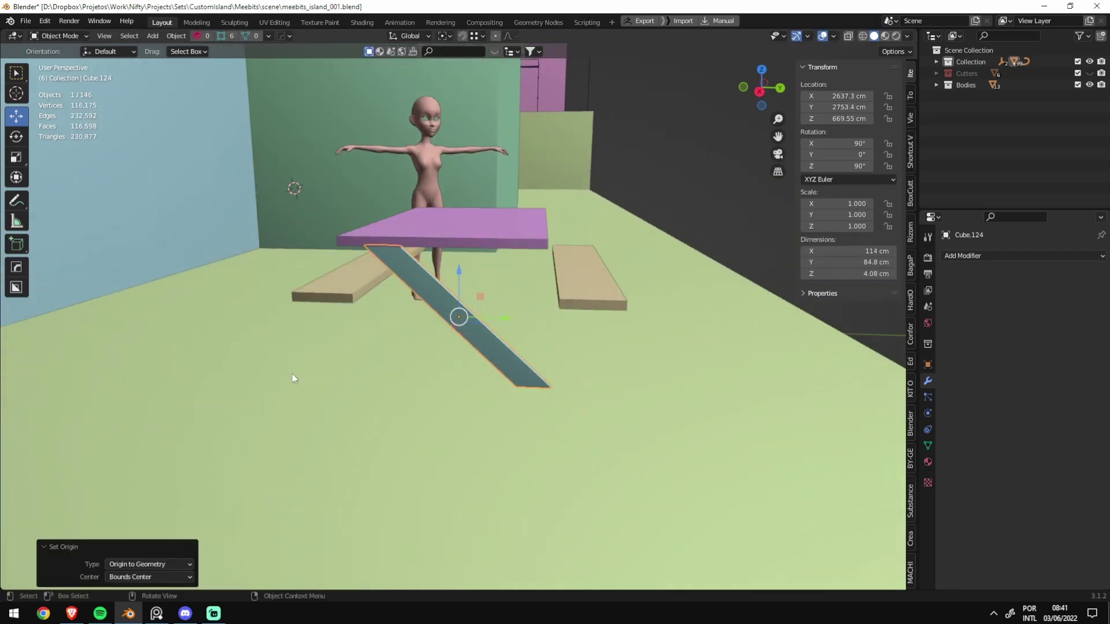
# Step: Tuck the slanted leg -5.77 cm along X under the tabletop and save meebits_island_001.blend
pyautogui.press('KP_3')
pyautogui.hotkey('alt', 'z')
pyautogui.moveTo(442, 387)
pyautogui.mouseDown(button='middle')
pyautogui.moveTo(501, 306)
pyautogui.moveTo(397, 322)
pyautogui.moveTo(421, 327)
pyautogui.mouseUp(button='middle')
pyautogui.moveTo(430, 318); pyautogui.dragTo(422, 318)
pyautogui.moveTo(425, 318); pyautogui.dragTo(557, 357, button='middle')
pyautogui.hotkey('ctrl', 's')
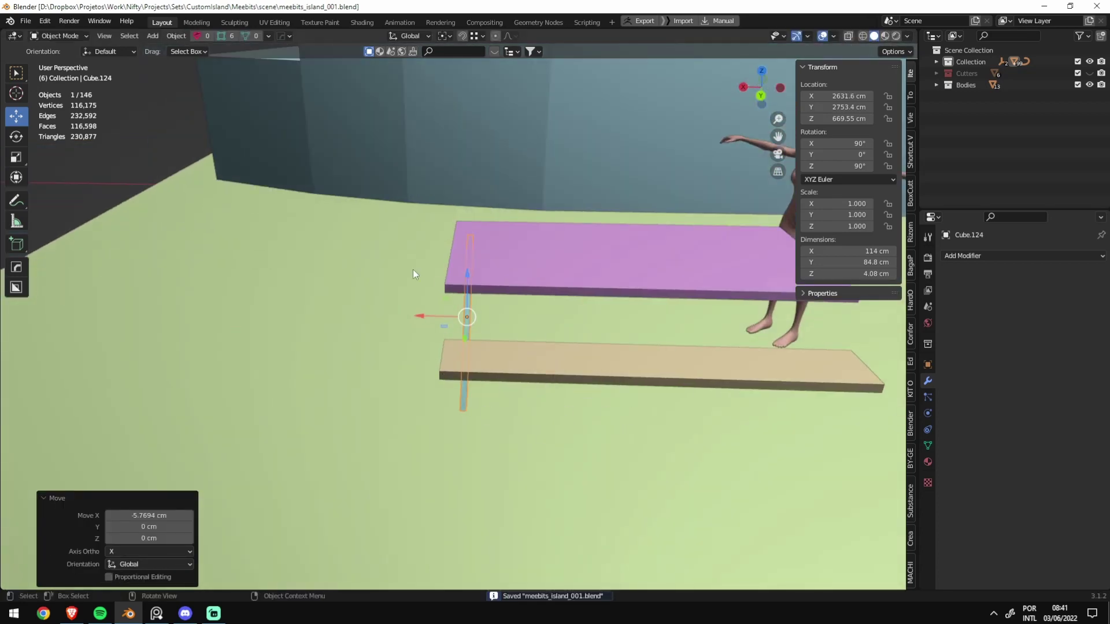
# Step: Orbit around the table to inspect the leg, briefly checking its mesh in see-through view
pyautogui.moveTo(418, 261)
pyautogui.mouseDown(button='middle')
pyautogui.moveTo(512, 240)
pyautogui.moveTo(333, 184)
pyautogui.moveTo(565, 362)
pyautogui.mouseUp(button='middle')
pyautogui.press('Tab')
pyautogui.hotkey('alt', 'z')
pyautogui.hotkey('alt', 'z')
pyautogui.press('Tab')
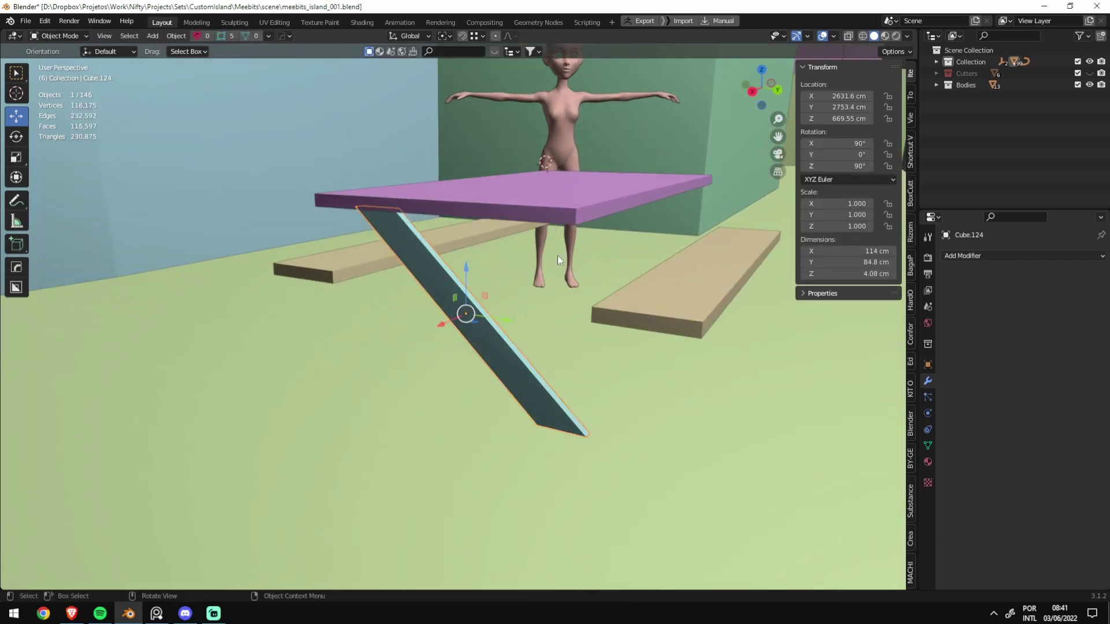
pyautogui.moveTo(558, 256); pyautogui.dragTo(474, 286, button='middle')
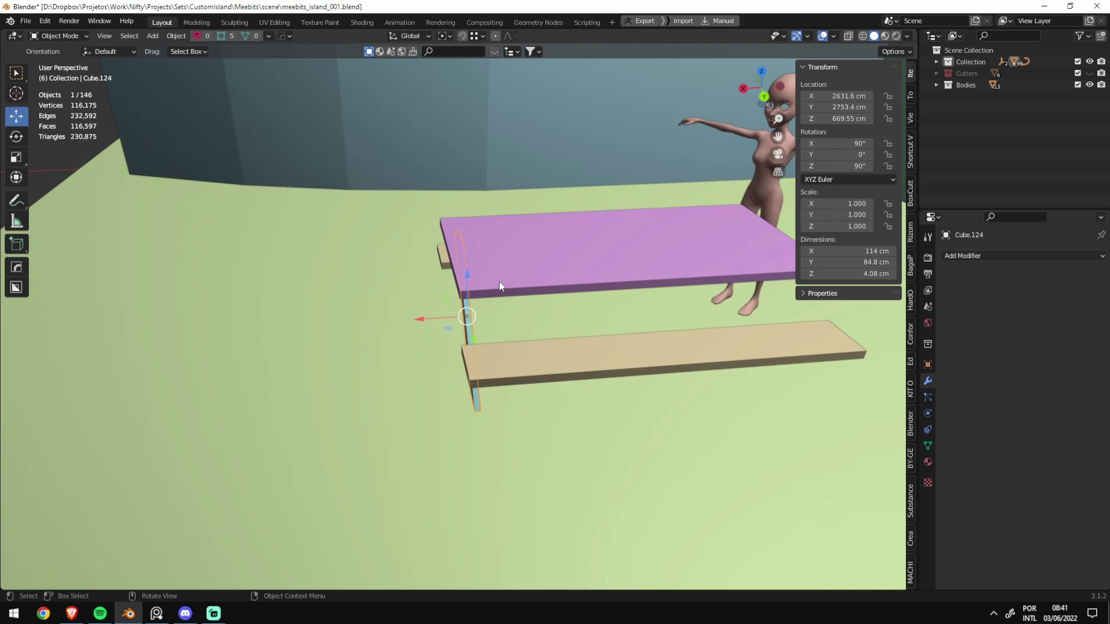
pyautogui.moveTo(498, 281)
pyautogui.mouseDown(button='middle')
pyautogui.moveTo(441, 302)
pyautogui.moveTo(486, 299)
pyautogui.moveTo(441, 312)
pyautogui.mouseUp(button='middle')
pyautogui.scroll(4, 408, 296)
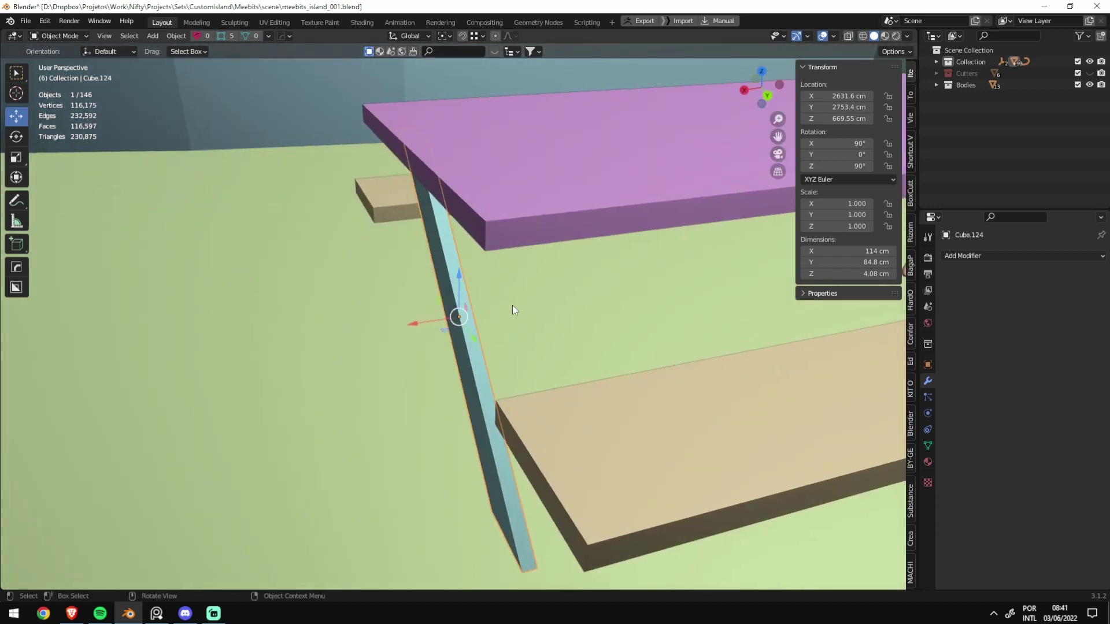
# Step: Make a linked copy of the leg, rotate it 180° on Z and slide it along X to cross the first
pyautogui.hotkey('alt', 'd')
pyautogui.press('Escape')
pyautogui.write('r')
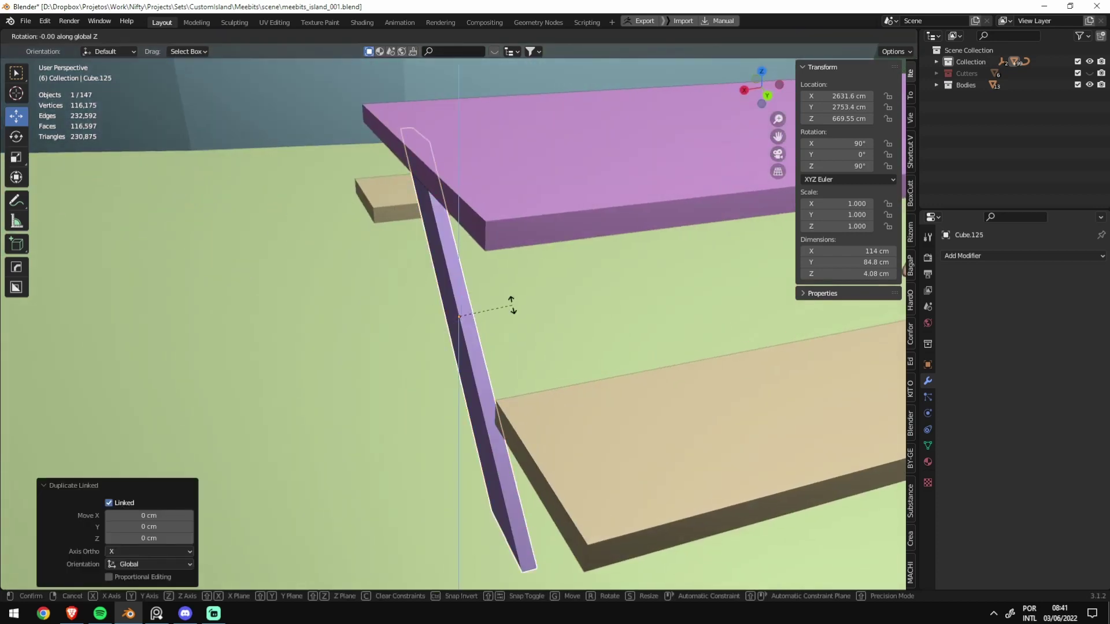
pyautogui.write('z180g')
pyautogui.click(470, 345)
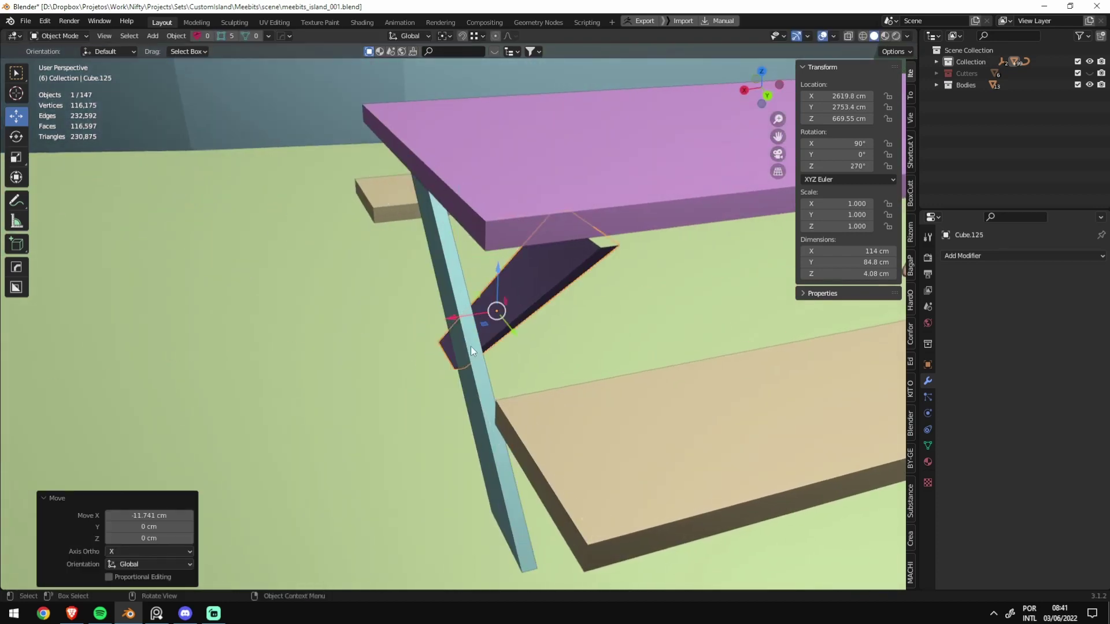
pyautogui.press('g')
pyautogui.press('x')
pyautogui.click(457, 428)
pyautogui.moveTo(456, 427)
pyautogui.mouseDown(button='middle')
pyautogui.moveTo(529, 424)
pyautogui.moveTo(533, 353)
pyautogui.moveTo(499, 325)
pyautogui.mouseUp(button='middle')
# Step: Shift both leg pieces about 8 cm sideways and narrow them on Y to about 0.89
pyautogui.keyDown('shift'); pyautogui.click(498, 324); pyautogui.keyUp('shift')
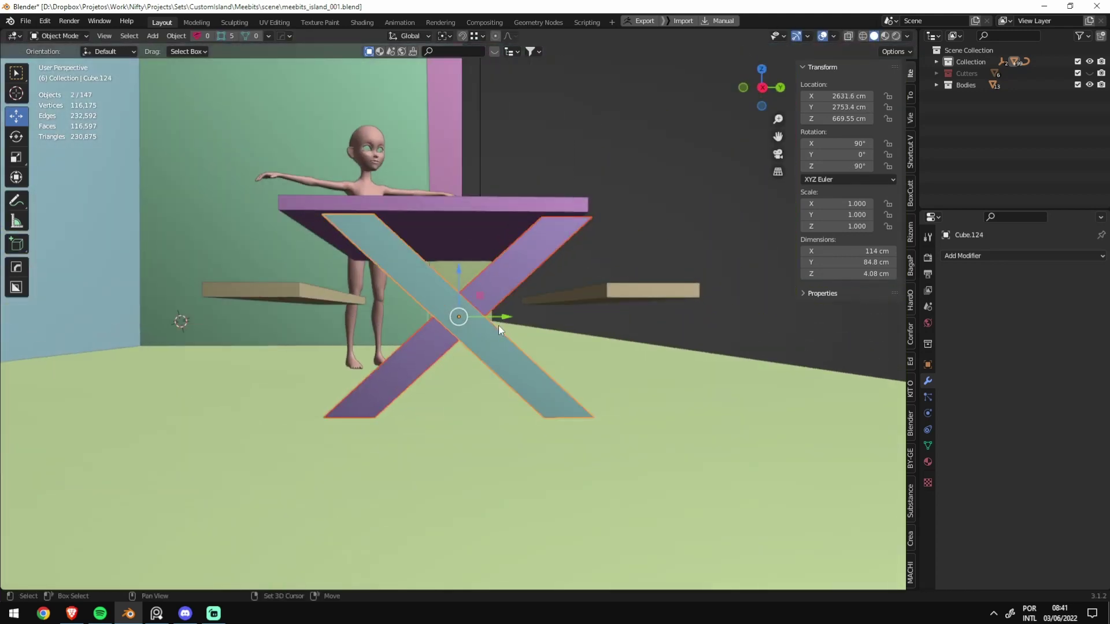
pyautogui.moveTo(513, 318); pyautogui.dragTo(493, 318)
pyautogui.press('s')
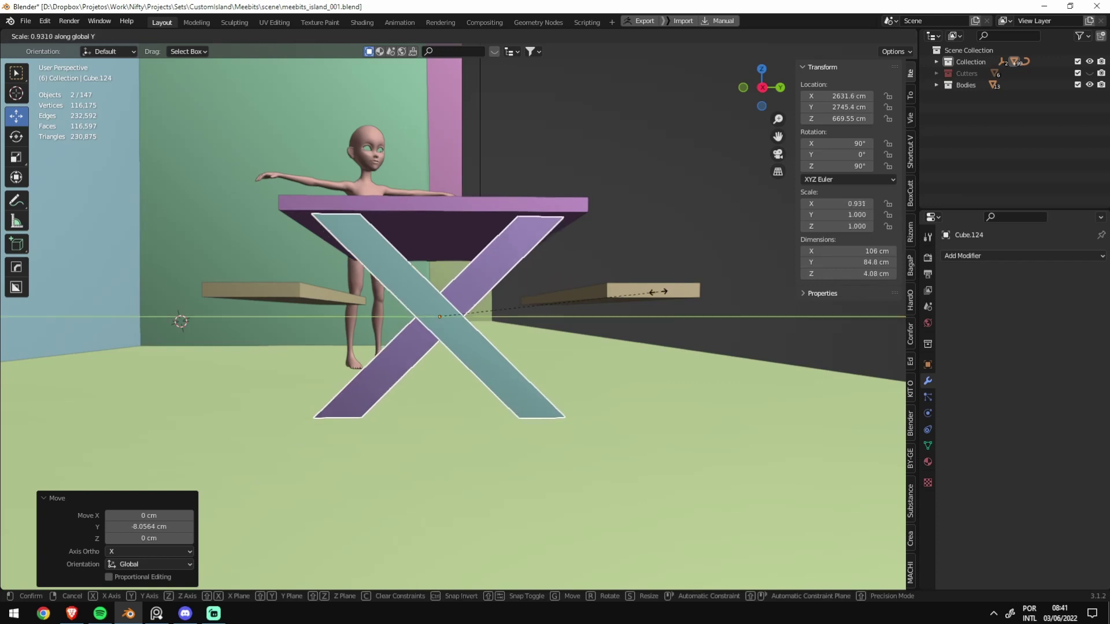
pyautogui.press('y')
pyautogui.click(649, 293)
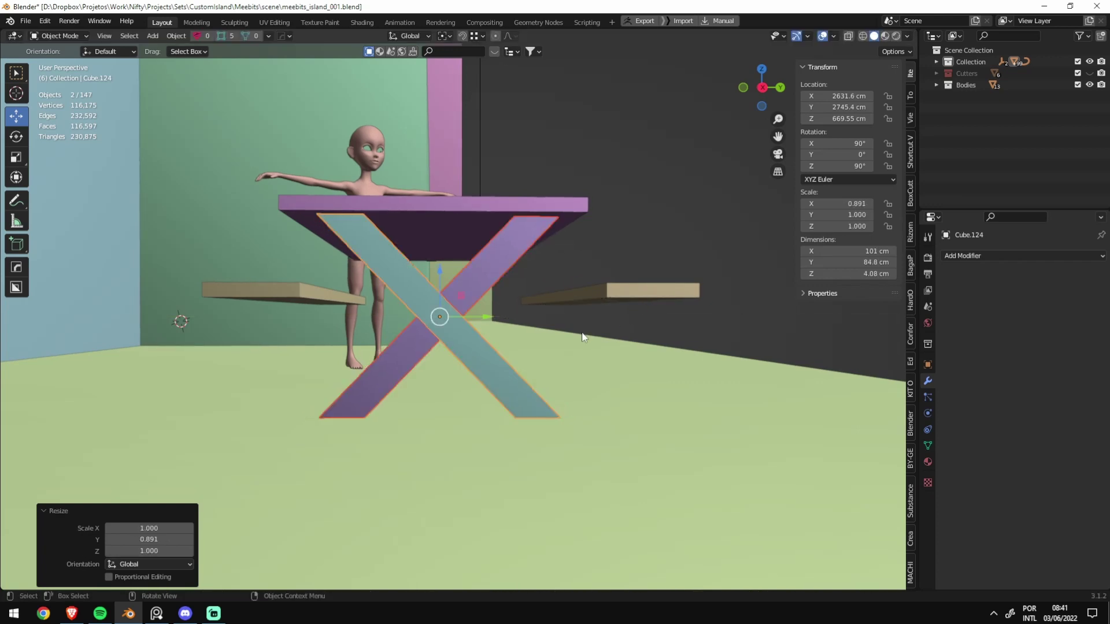
pyautogui.moveTo(648, 293); pyautogui.dragTo(508, 383, button='middle')
# Step: Move the X leg's bottom edge in Edit Mode so it sits flush on the ground
pyautogui.click(507, 383)
pyautogui.press('Tab')
pyautogui.hotkey('alt', 'z')
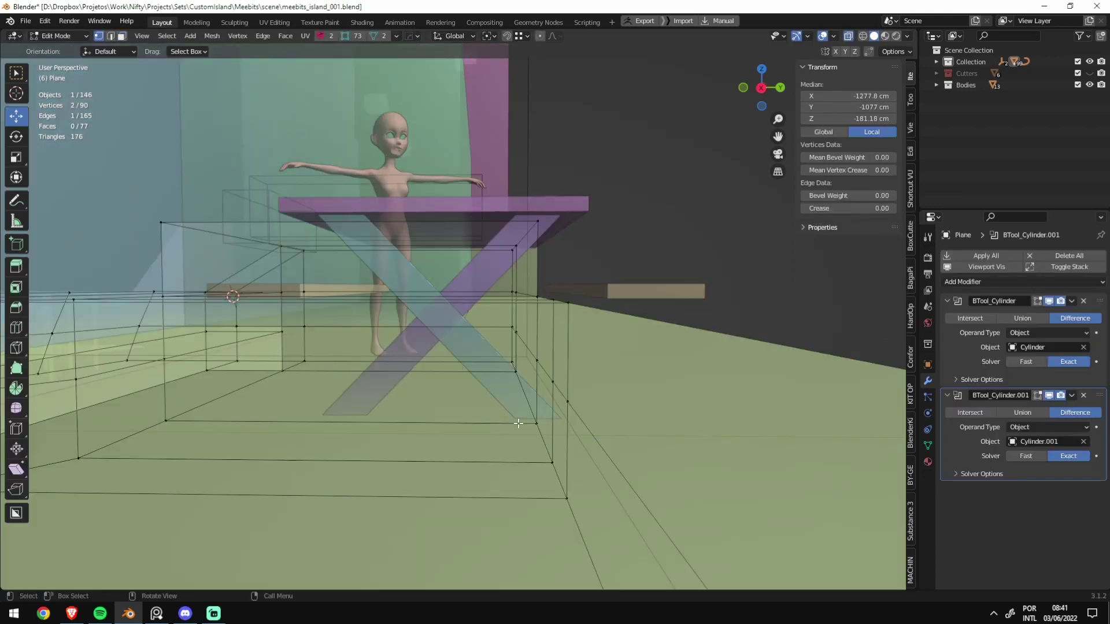
pyautogui.hotkey('alt', 'z')
pyautogui.press('Tab')
pyautogui.click(512, 407)
pyautogui.hotkey('alt', 'z')
pyautogui.press('Tab')
pyautogui.moveTo(570, 428); pyautogui.dragTo(511, 412)
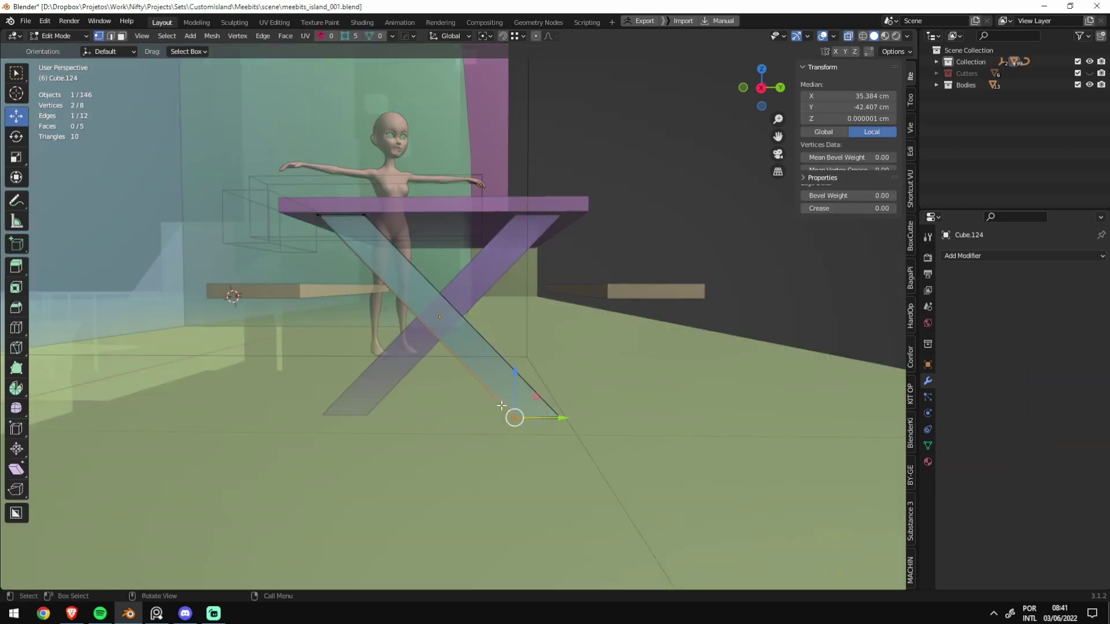
pyautogui.hotkey('alt', 'z')
pyautogui.press('g')
pyautogui.click(538, 415)
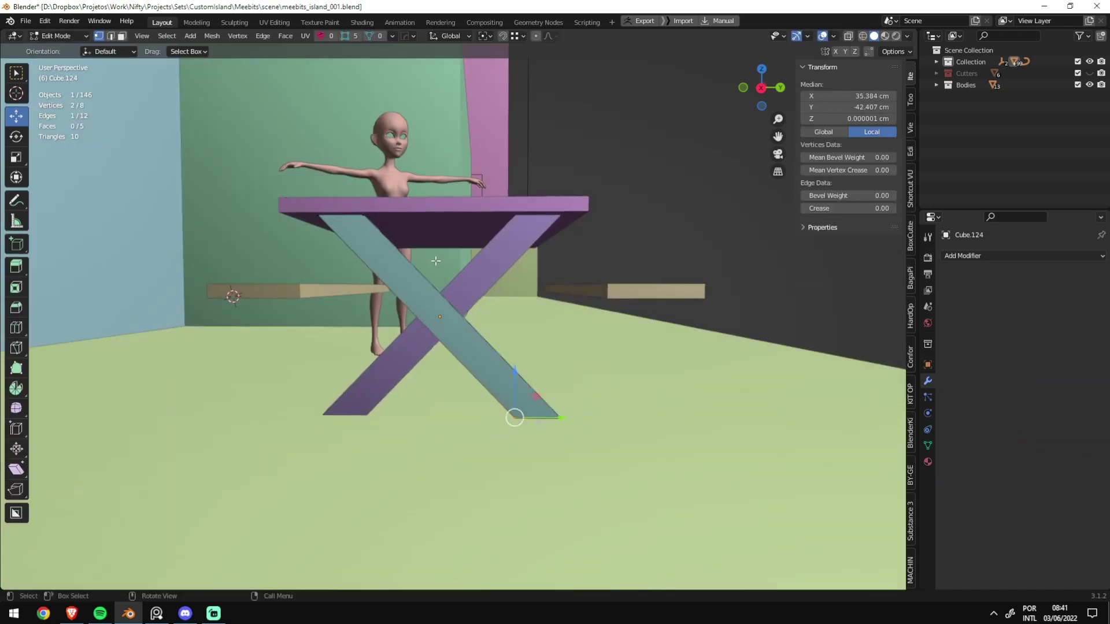
# Step: Move the leg's front face to fit under the tabletop, then save the file
pyautogui.hotkey('alt', 'z')
pyautogui.click(552, 424)
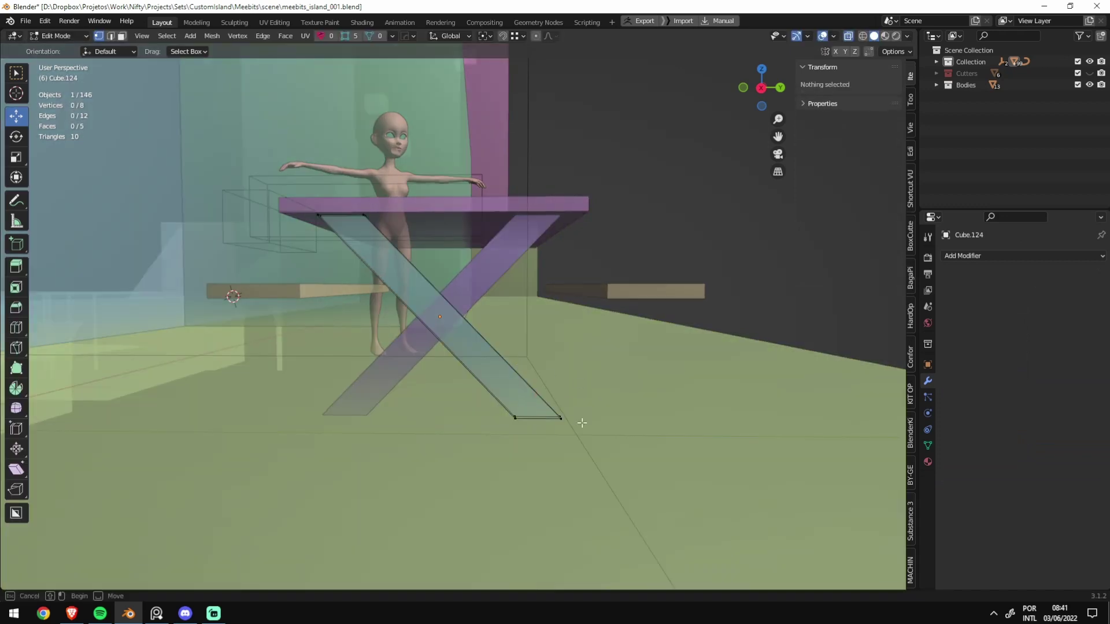
pyautogui.keyDown('shift'); pyautogui.click(359, 204); pyautogui.keyUp('shift')
pyautogui.hotkey('alt', 'z')
pyautogui.press('g')
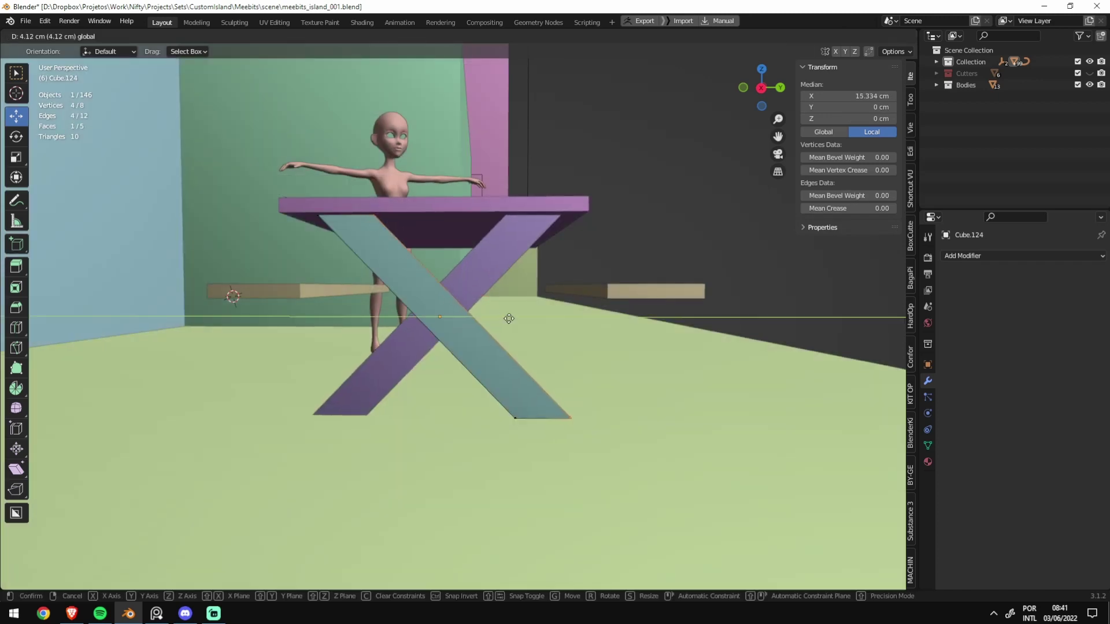
pyautogui.click(508, 319)
pyautogui.press('Tab')
pyautogui.hotkey('ctrl', 's')
pyautogui.scroll(-4, 583, 362)
pyautogui.moveTo(449, 262); pyautogui.dragTo(390, 273, button='middle')
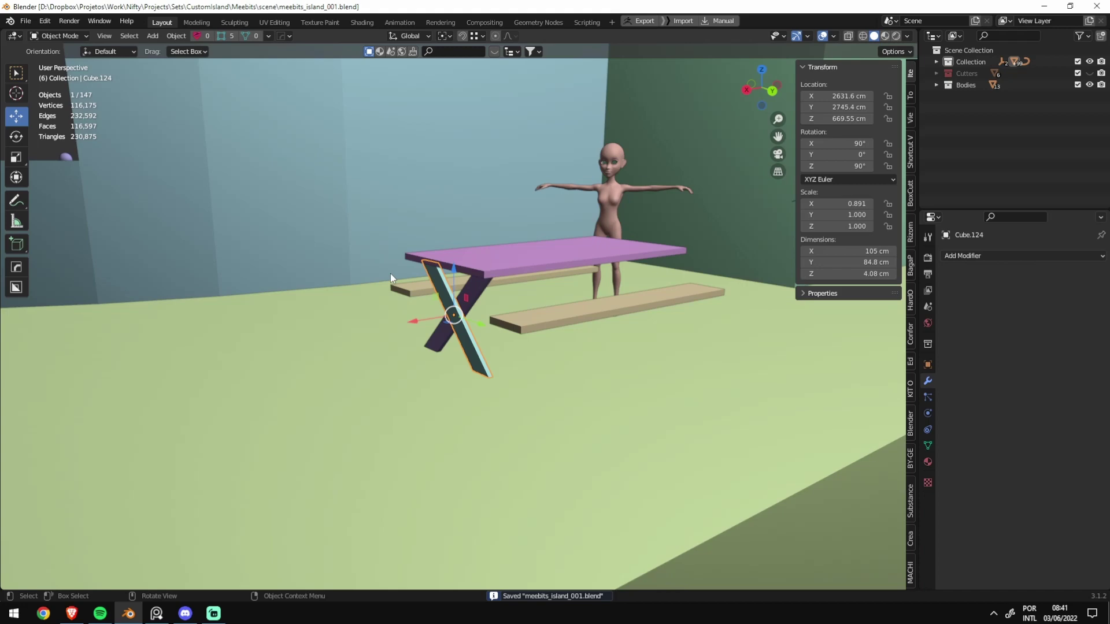
# Step: Duplicate both X leg pieces and slide the copy along X to the table's far end
pyautogui.keyDown('shift'); pyautogui.click(463, 298); pyautogui.keyUp('shift')
pyautogui.moveTo(462, 298)
pyautogui.mouseDown(button='middle')
pyautogui.moveTo(498, 305)
pyautogui.moveTo(511, 347)
pyautogui.moveTo(555, 344)
pyautogui.mouseUp(button='middle')
pyautogui.hotkey('shift', 'd')
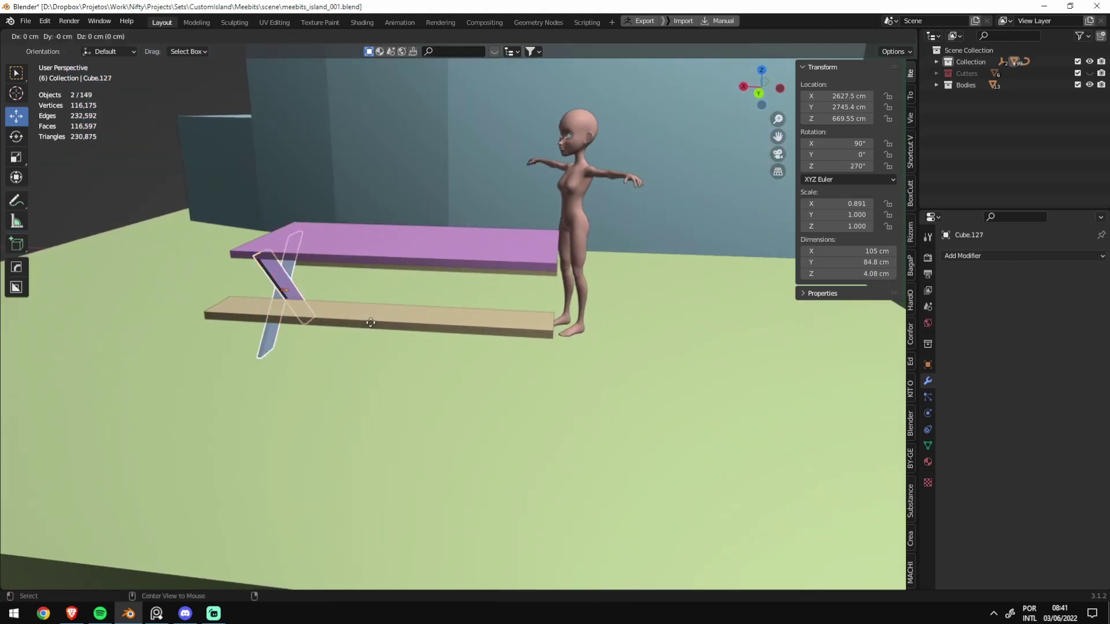
pyautogui.press('x')
pyautogui.click(617, 335)
# Step: Save the file and orbit out to a lower view of the table
pyautogui.click(689, 442)
pyautogui.hotkey('ctrl', 's')
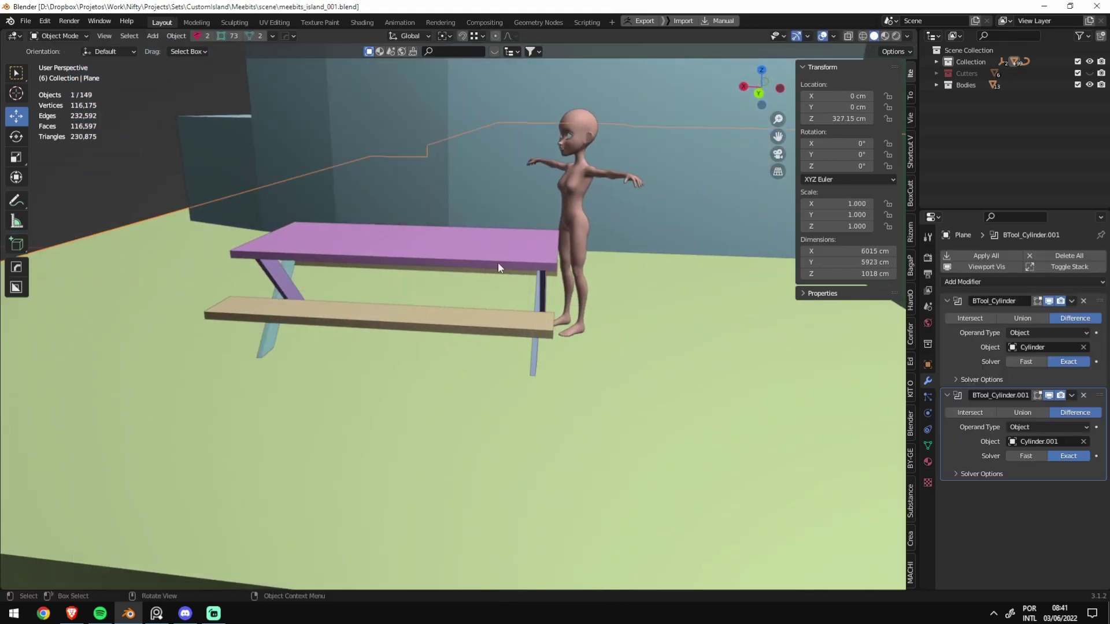
pyautogui.moveTo(498, 262)
pyautogui.mouseDown(button='middle')
pyautogui.moveTo(428, 314)
pyautogui.moveTo(362, 315)
pyautogui.mouseUp(button='middle')
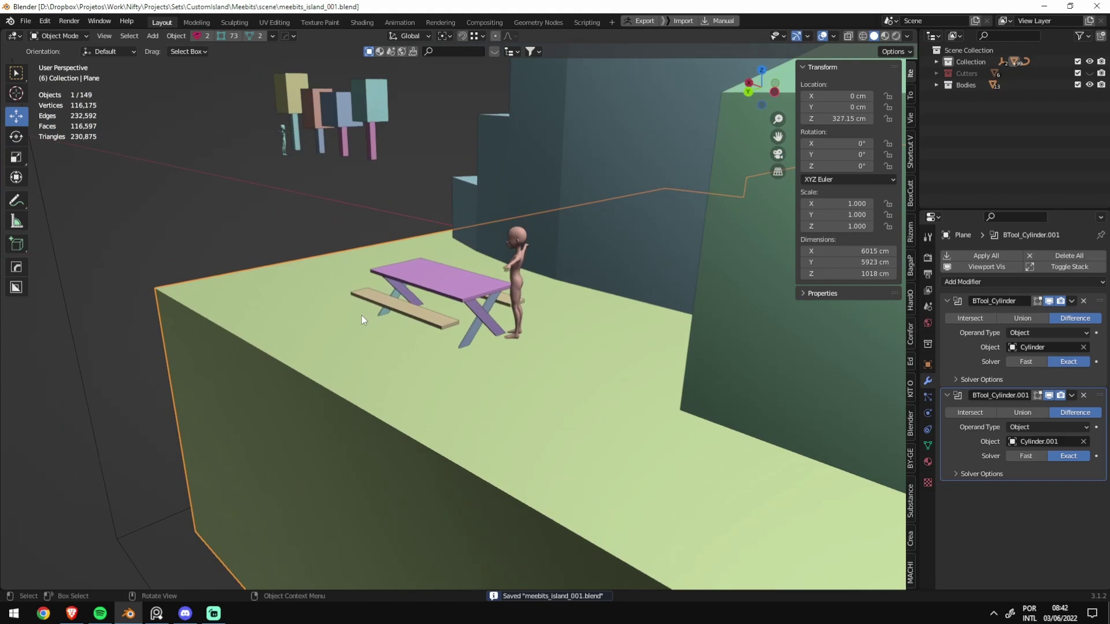
pyautogui.moveTo(361, 314)
pyautogui.mouseDown(button='middle')
pyautogui.moveTo(518, 289)
pyautogui.moveTo(501, 342)
pyautogui.moveTo(367, 292)
pyautogui.mouseUp(button='middle')
pyautogui.scroll(5, 366, 293)
# Step: Add a small cube between the table legs
pyautogui.scroll(3, 456, 298)
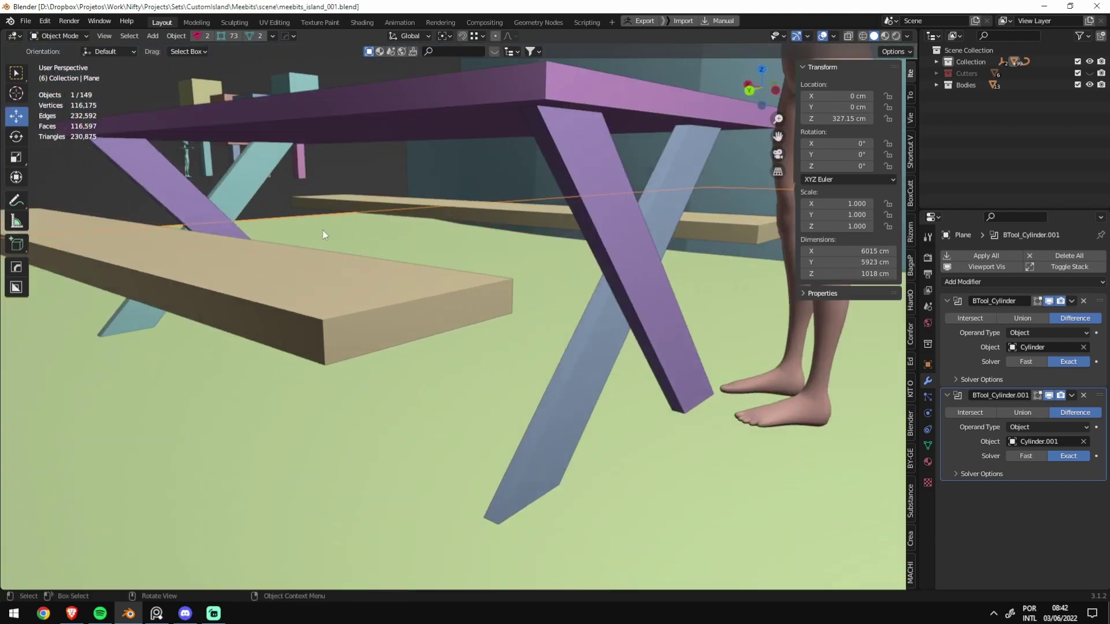
pyautogui.moveTo(323, 230)
pyautogui.mouseDown(button='middle')
pyautogui.moveTo(233, 234)
pyautogui.moveTo(307, 212)
pyautogui.mouseUp(button='middle')
pyautogui.hotkey('shift', 'a')
pyautogui.click(274, 227)
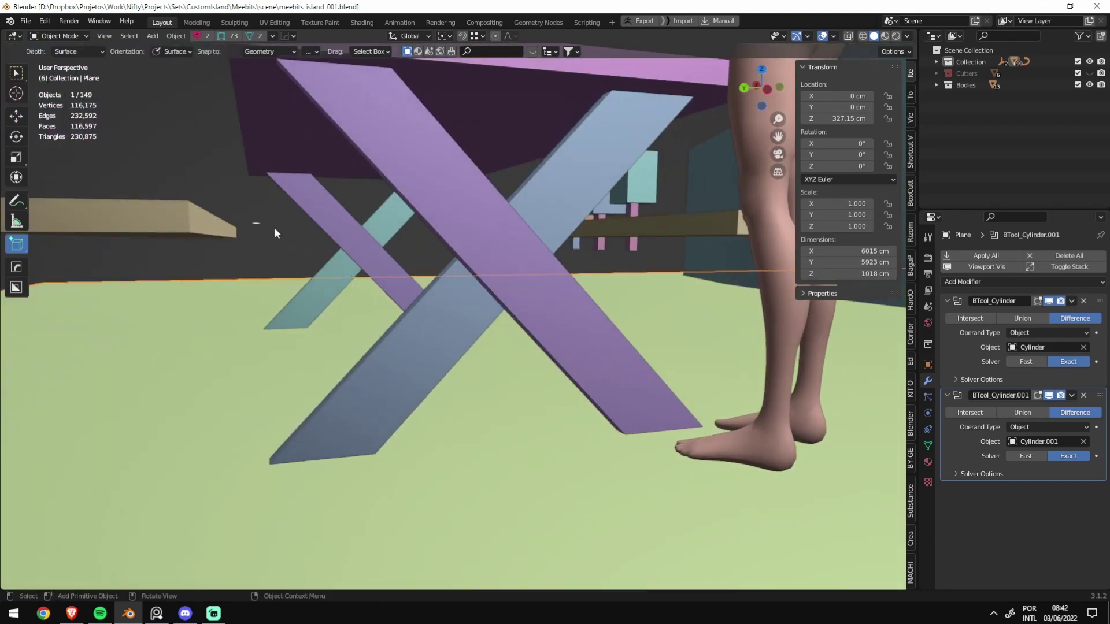
pyautogui.click(362, 247)
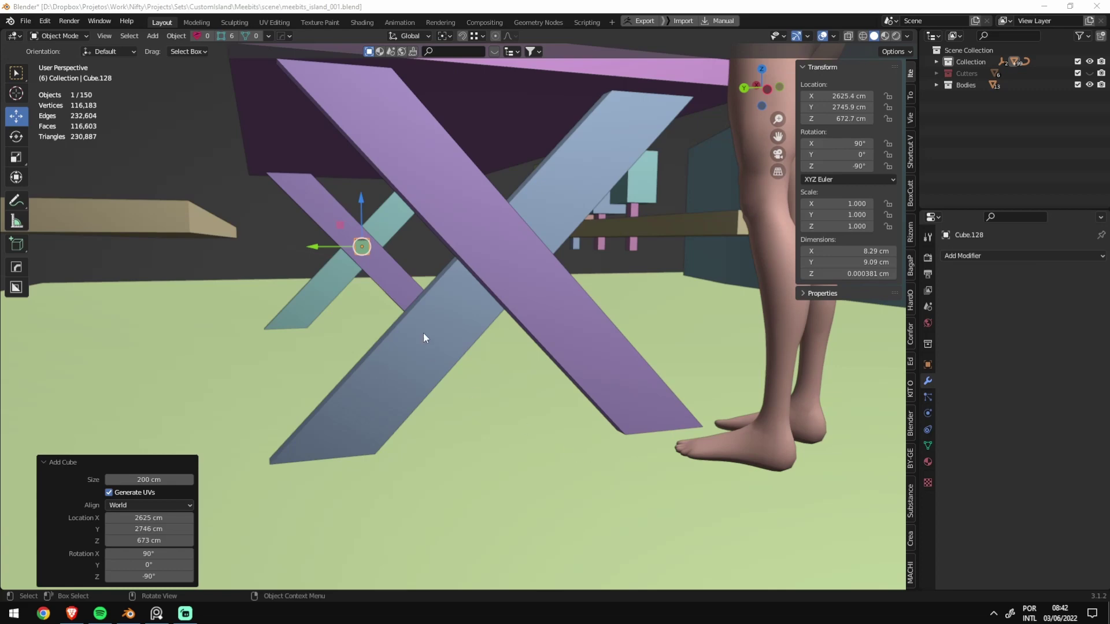
# Step: Extrude the cube's face along X so the bar reaches the far leg pair
pyautogui.moveTo(423, 338); pyautogui.dragTo(393, 252, button='middle')
pyautogui.press('Tab')
pyautogui.press('KP_Decimal')
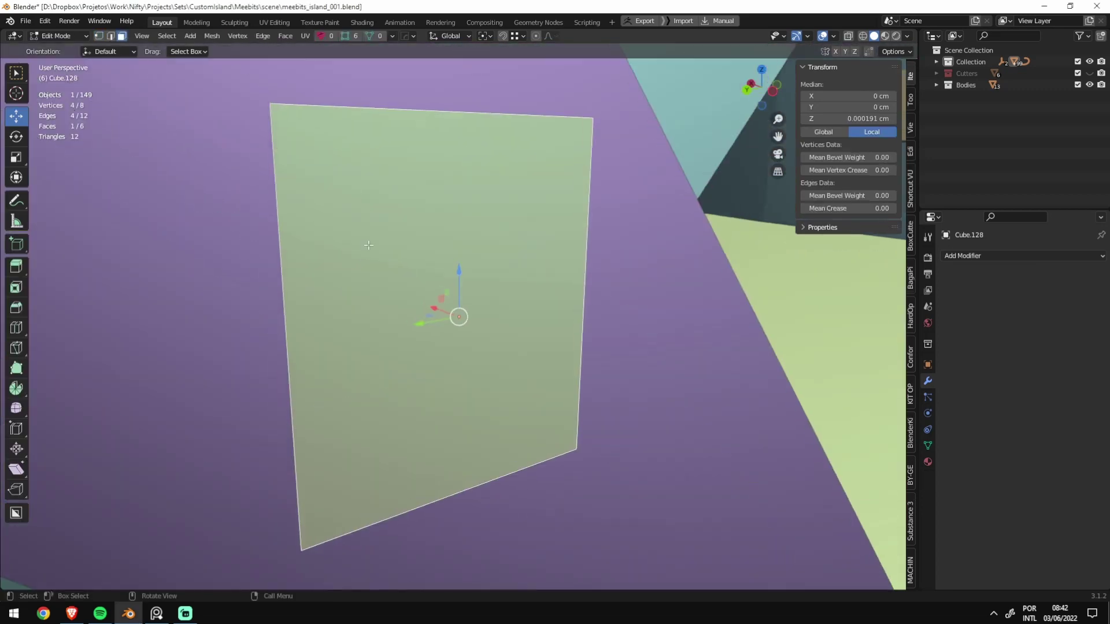
pyautogui.scroll(-6, 369, 245)
pyautogui.moveTo(434, 307); pyautogui.dragTo(624, 370)
pyautogui.scroll(-6, 498, 343)
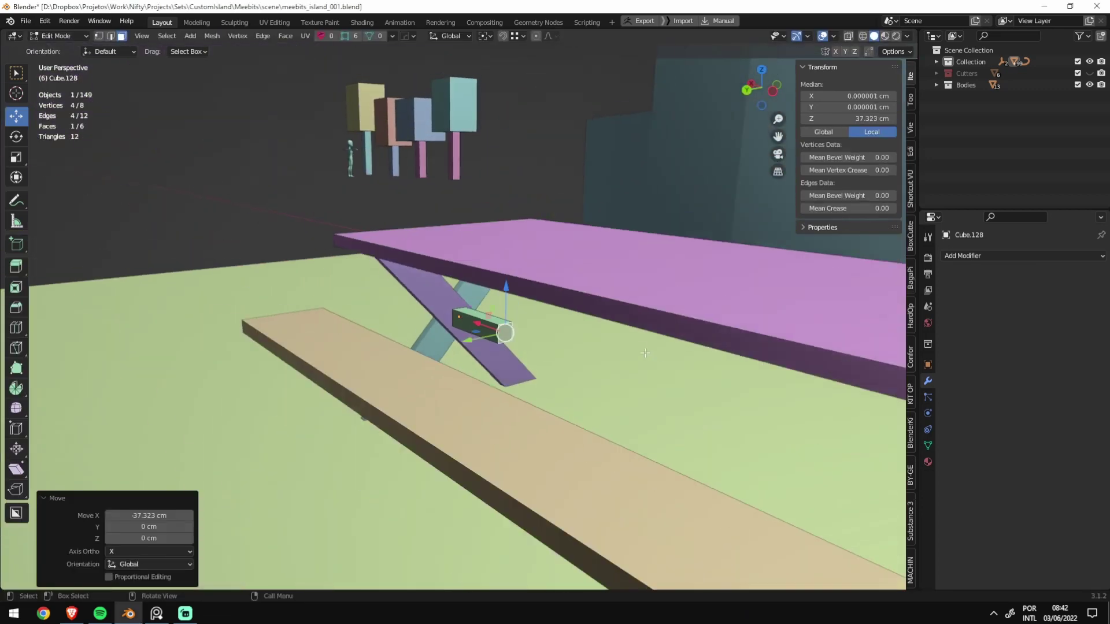
pyautogui.moveTo(470, 322); pyautogui.dragTo(751, 469)
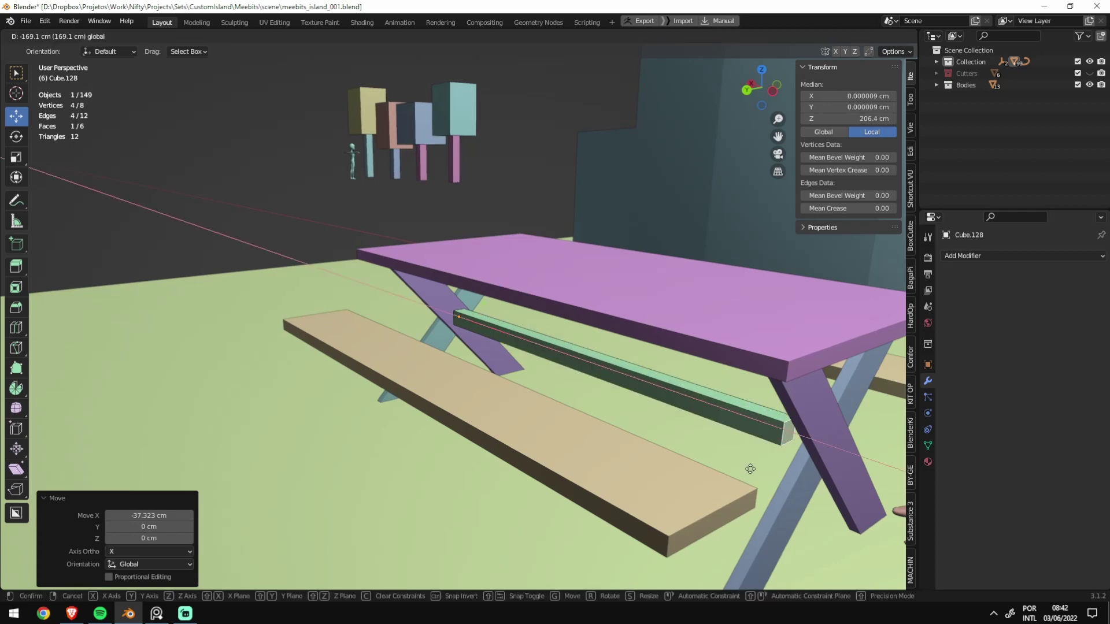
pyautogui.click(743, 552)
pyautogui.scroll(-5, 742, 552)
pyautogui.scroll(5, 742, 552)
pyautogui.press('g')
pyautogui.click(611, 505)
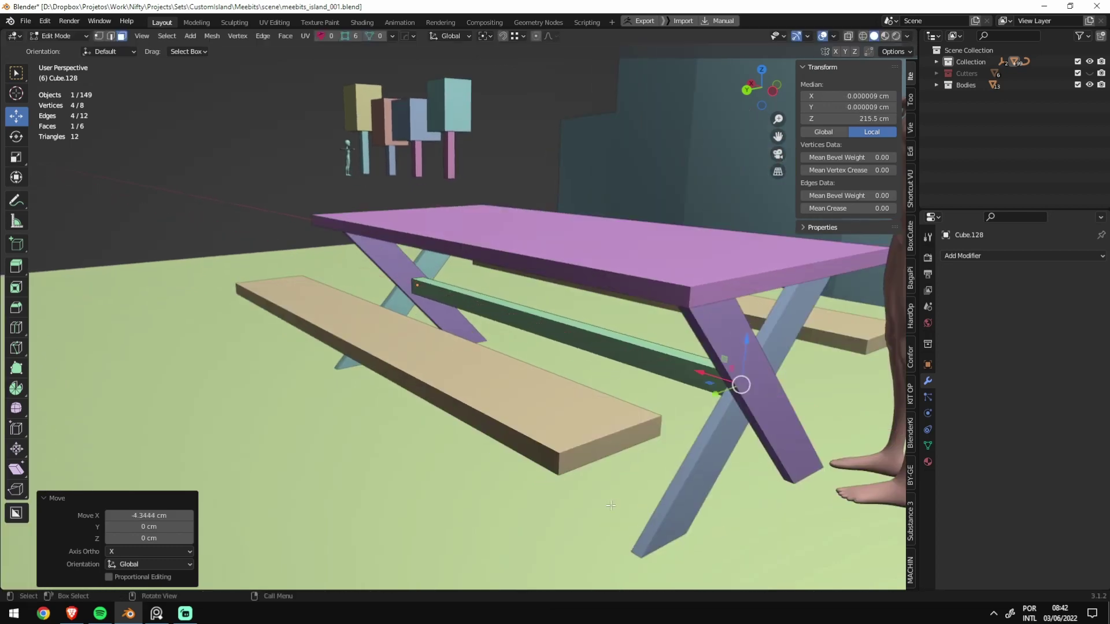
# Step: Recentre the bar's origin, rotate it 45° and set its width and depth to 10 cm
pyautogui.moveTo(611, 505); pyautogui.dragTo(490, 433, button='middle')
pyautogui.press('Tab')
pyautogui.rightClick(491, 434)
pyautogui.click(571, 369)
pyautogui.moveTo(571, 369)
pyautogui.mouseDown(button='middle')
pyautogui.moveTo(405, 386)
pyautogui.moveTo(554, 399)
pyautogui.mouseUp(button='middle')
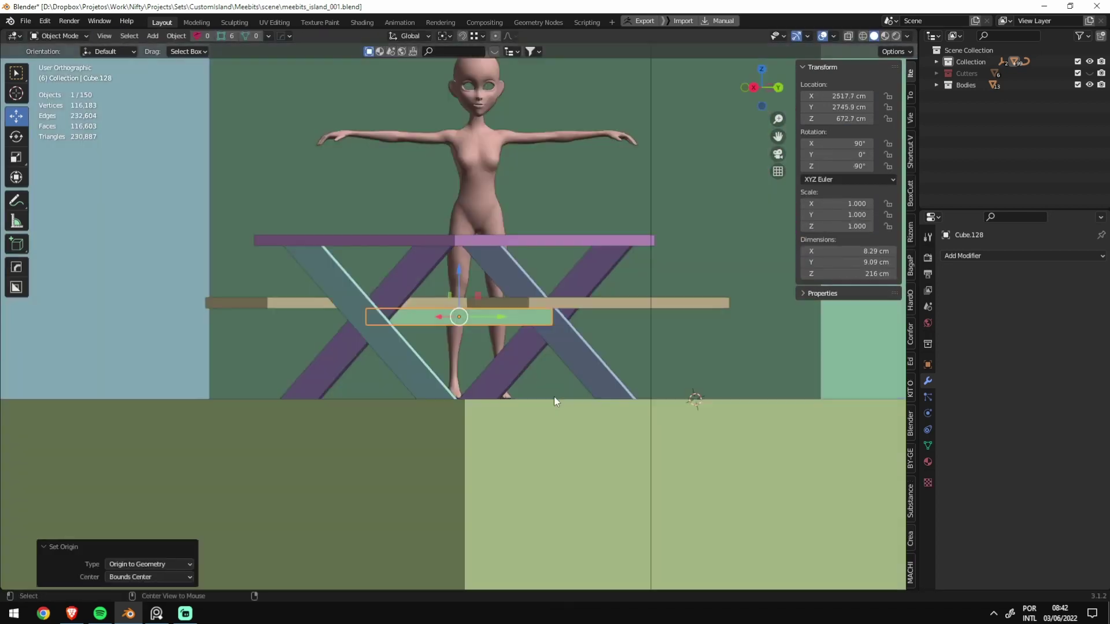
pyautogui.press('KP_3')
pyautogui.scroll(3, 517, 358)
pyautogui.scroll(2, 594, 265)
pyautogui.write('r')
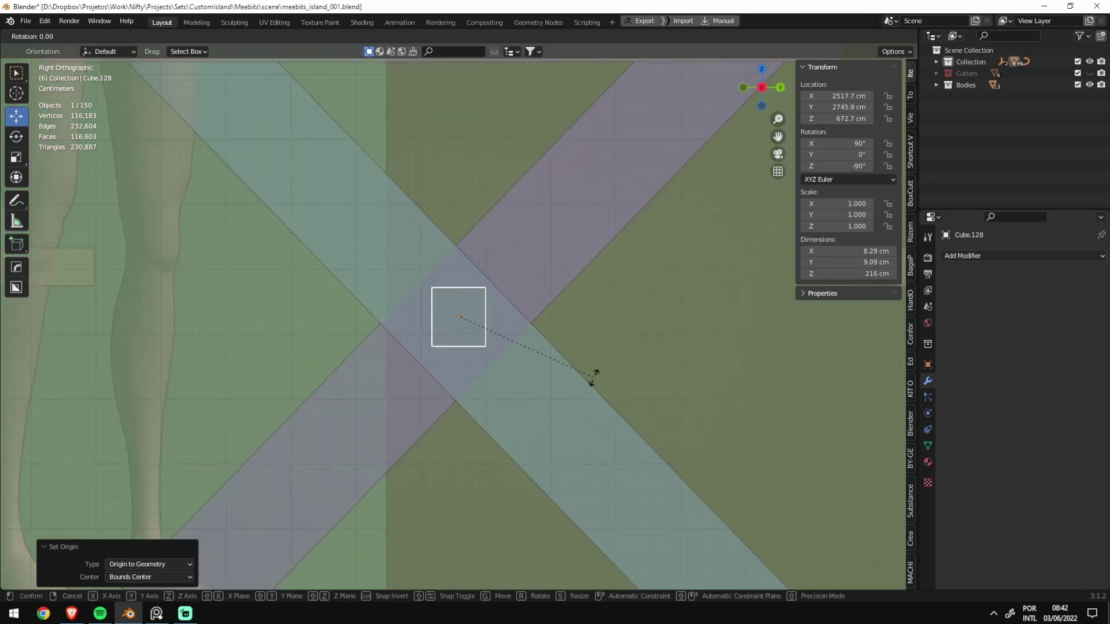
pyautogui.write('45')
pyautogui.press('Return')
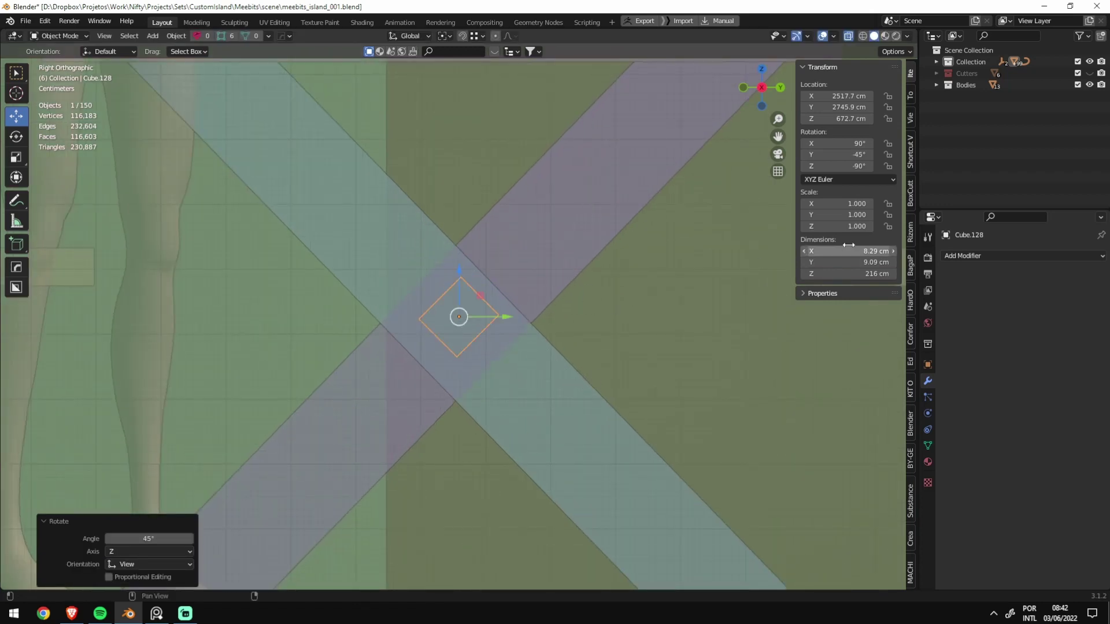
pyautogui.write('10')
pyautogui.press('Return')
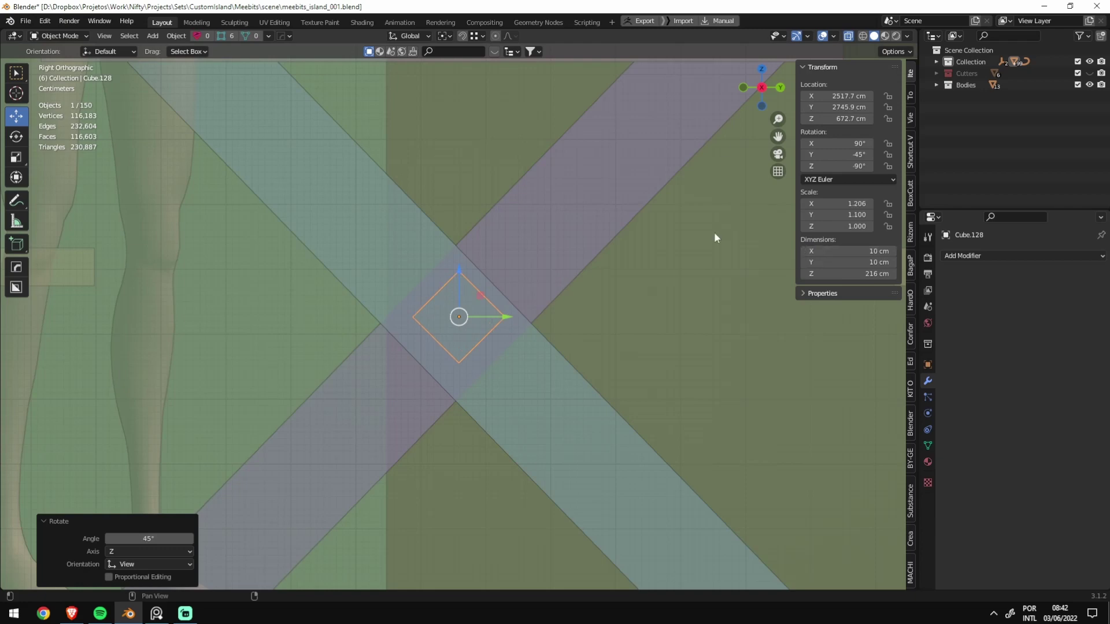
# Step: Delete the bar's two end faces in Edit Mode using see-through view
pyautogui.scroll(3, 491, 276)
pyautogui.press('Tab')
pyautogui.scroll(-5, 495, 265)
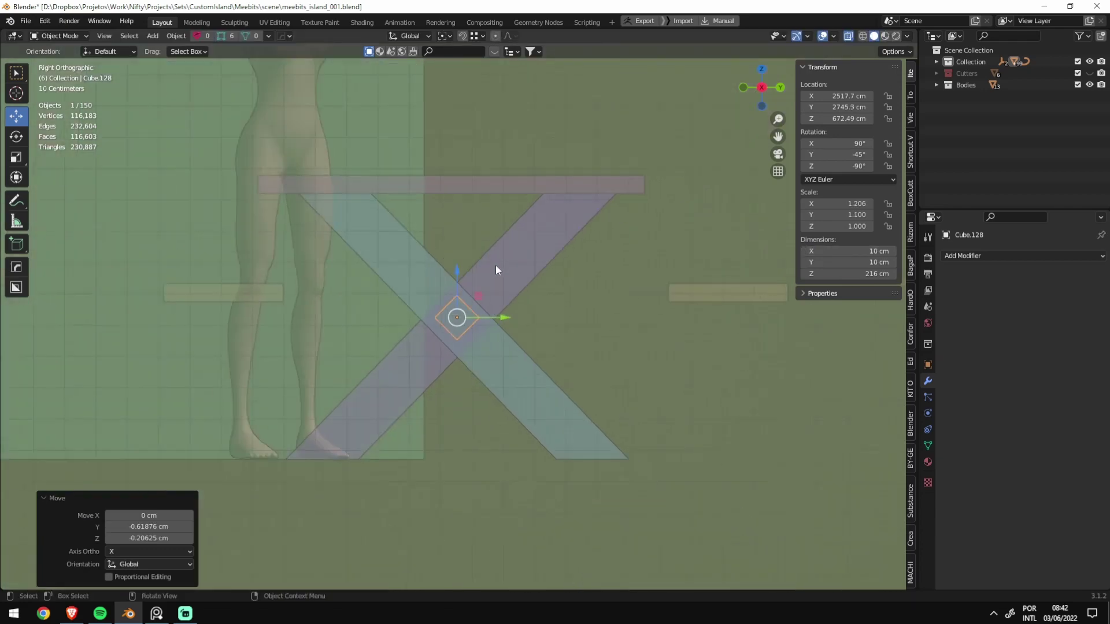
pyautogui.moveTo(494, 265); pyautogui.dragTo(312, 283, button='middle')
pyautogui.hotkey('alt', 'z')
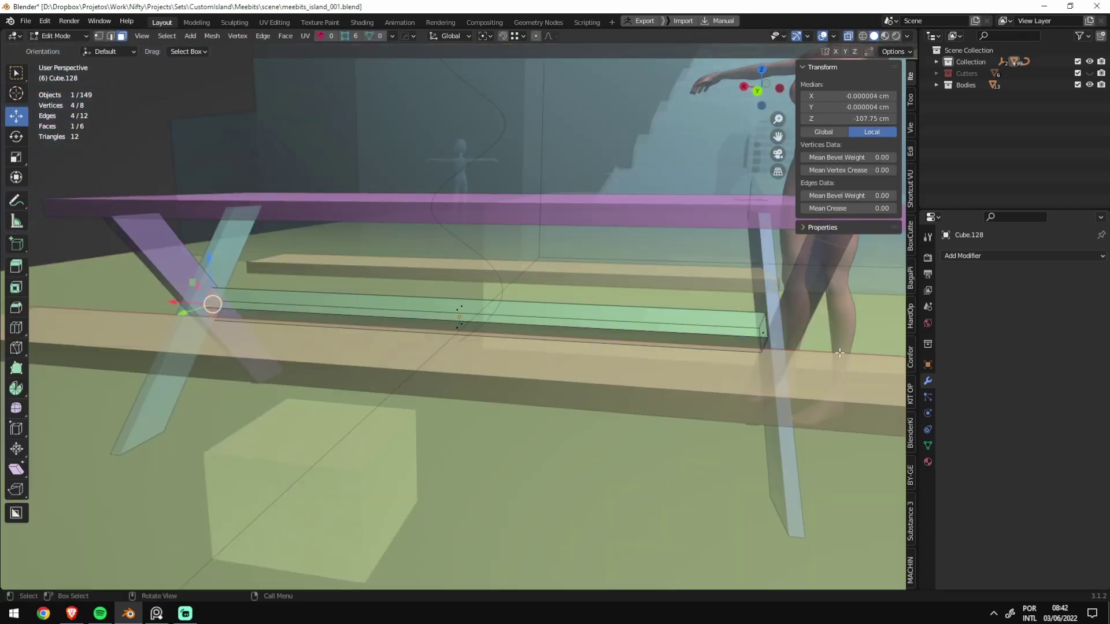
pyautogui.press('x')
pyautogui.click(595, 337)
# Step: Scale the whole bar along X to span between the legs, then save the file
pyautogui.press('a')
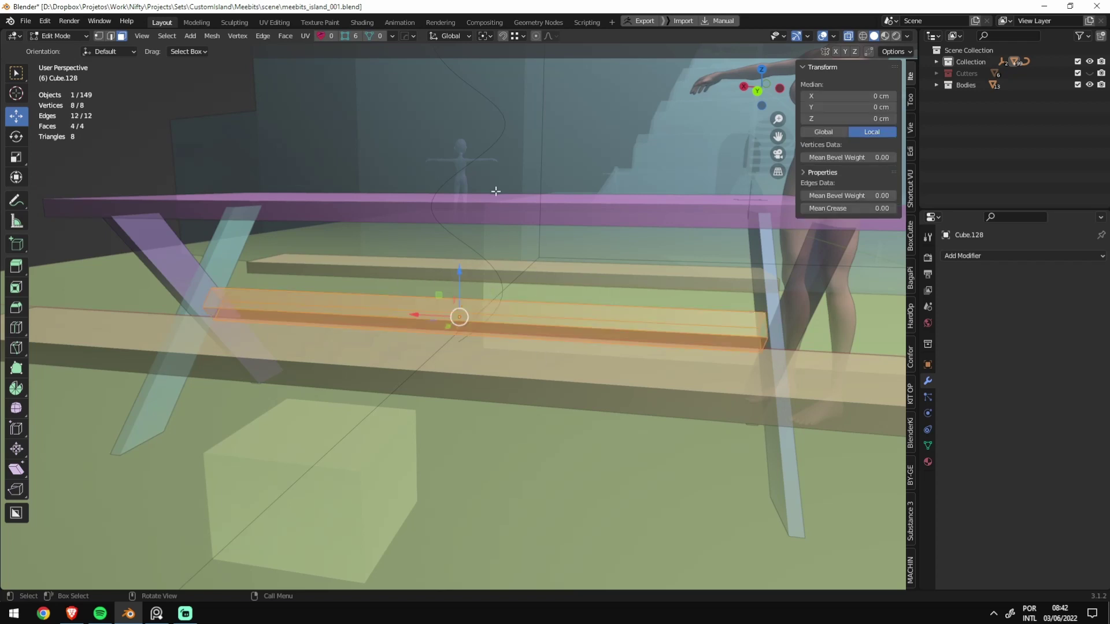
pyautogui.hotkey('alt', 'z')
pyautogui.press('s')
pyautogui.press('x')
pyautogui.click(520, 158)
pyautogui.scroll(-3, 502, 338)
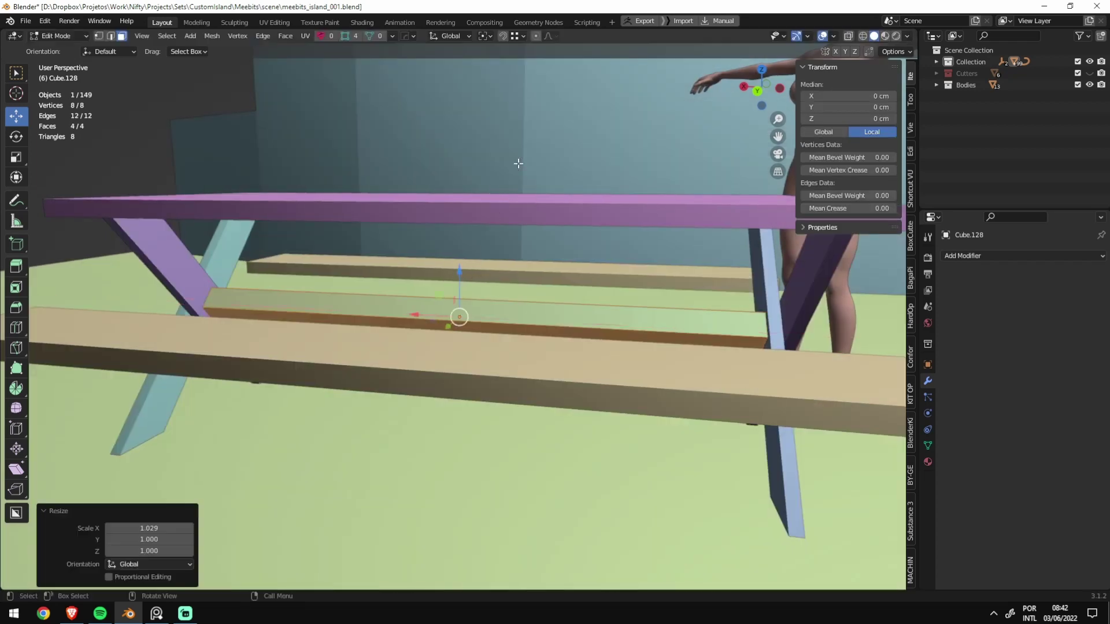
pyautogui.press('Tab')
pyautogui.hotkey('ctrl', 's')
pyautogui.scroll(-4, 392, 265)
pyautogui.moveTo(392, 261)
pyautogui.keyDown('alt'); pyautogui.mouseDown(button='middle')
pyautogui.moveTo(463, 331)
pyautogui.moveTo(363, 406)
pyautogui.mouseUp(button='middle'); pyautogui.keyUp('alt')
pyautogui.scroll(3, 560, 321)
pyautogui.scroll(3, 436, 325)
# Step: Select the cyan leg piece, view it up close, and save the scene
pyautogui.click(335, 449)
pyautogui.scroll(-4, 409, 381)
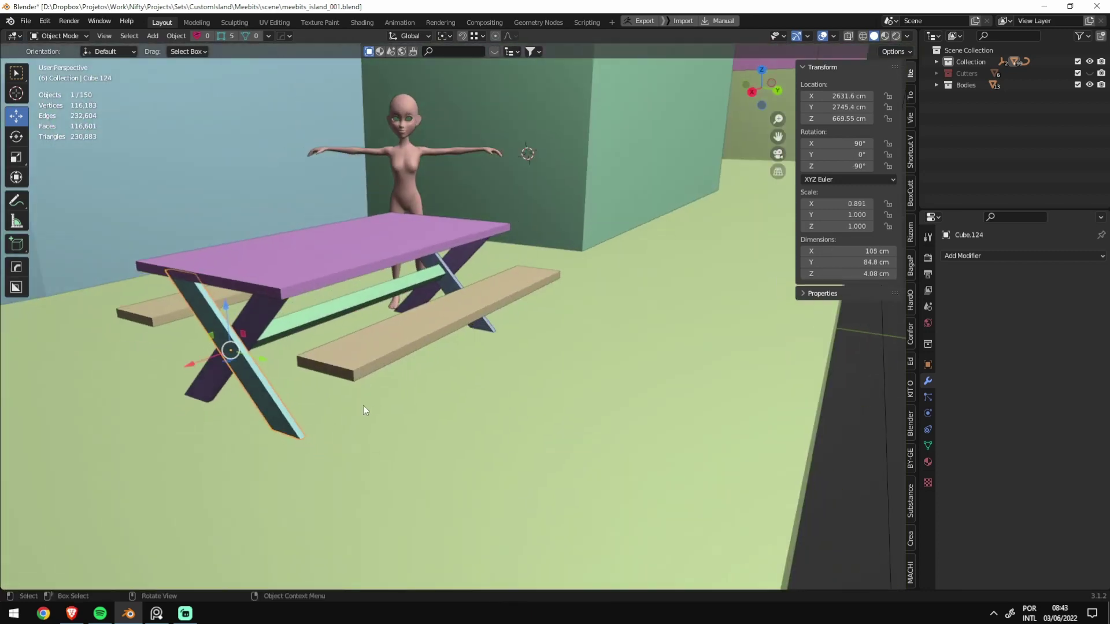
pyautogui.scroll(2, 366, 404)
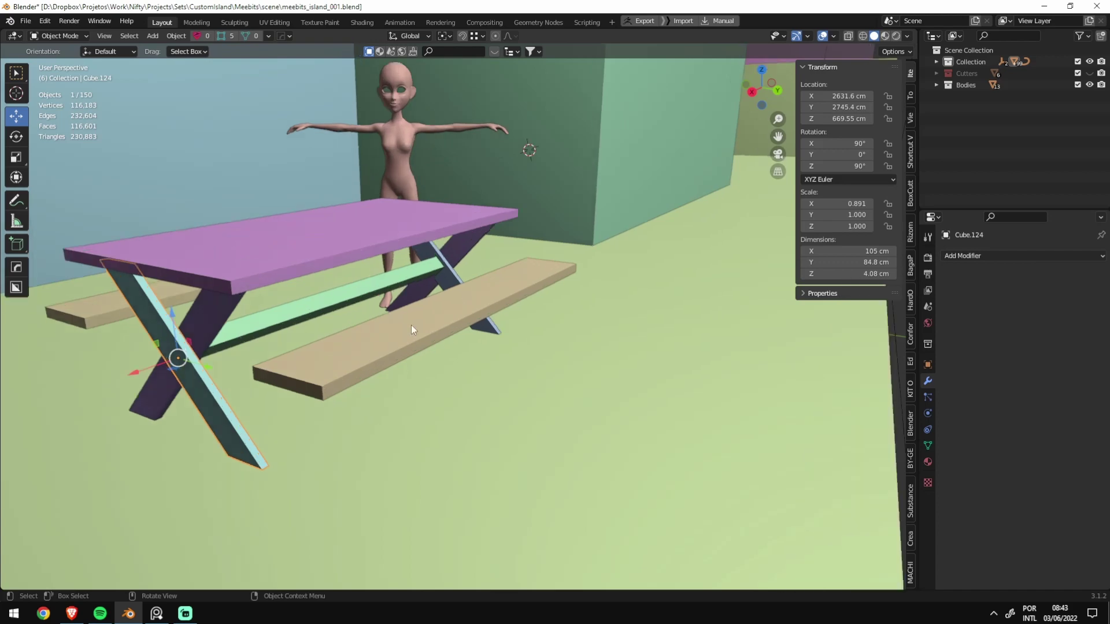
pyautogui.moveTo(411, 325)
pyautogui.mouseDown(button='middle')
pyautogui.moveTo(324, 325)
pyautogui.moveTo(411, 335)
pyautogui.moveTo(561, 304)
pyautogui.moveTo(481, 313)
pyautogui.moveTo(540, 218)
pyautogui.moveTo(529, 255)
pyautogui.moveTo(677, 178)
pyautogui.moveTo(658, 248)
pyautogui.mouseUp(button='middle')
pyautogui.scroll(3, 483, 312)
pyautogui.hotkey('shift', 'a')
pyautogui.press('Escape')
pyautogui.hotkey('ctrl', 's')
# Step: Add a new cube leg post under the bench and slim it to 0.65 in X and Y
pyautogui.scroll(2, 584, 229)
pyautogui.hotkey('shift', 'a')
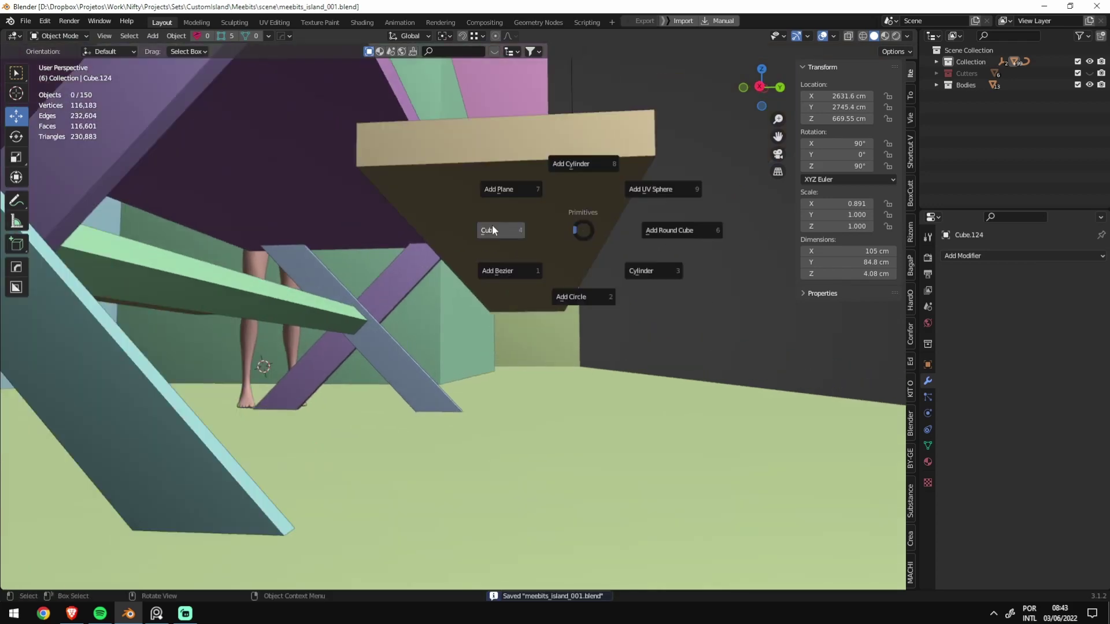
pyautogui.click(428, 190)
pyautogui.moveTo(385, 178)
pyautogui.mouseDown()
pyautogui.moveTo(440, 198)
pyautogui.moveTo(488, 191)
pyautogui.moveTo(465, 191)
pyautogui.mouseUp()
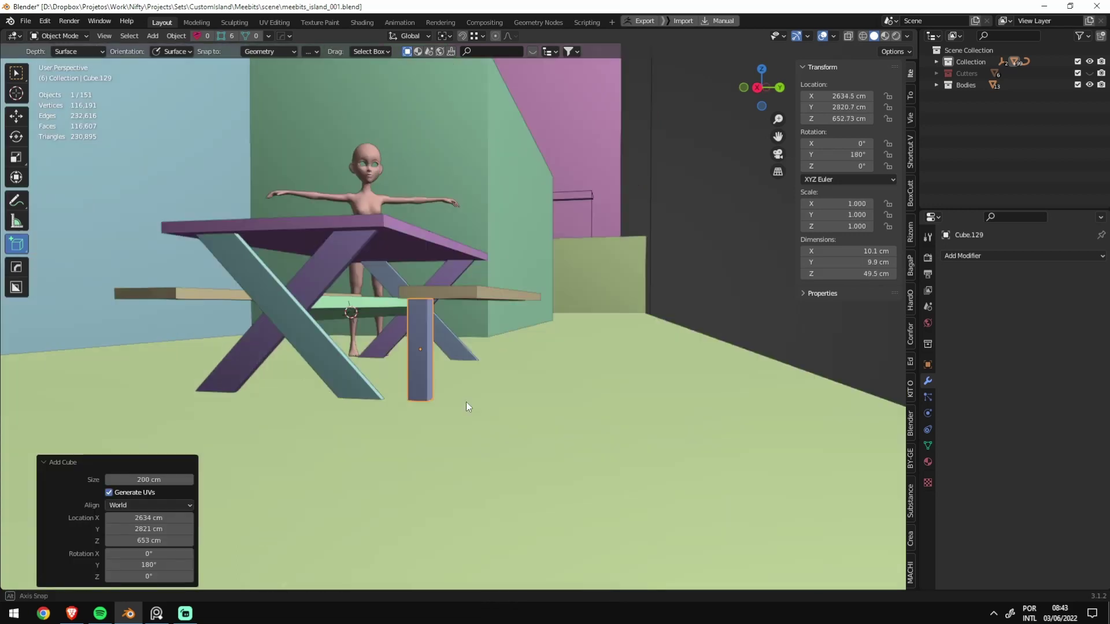
pyautogui.press('Tab')
pyautogui.press('Tab')
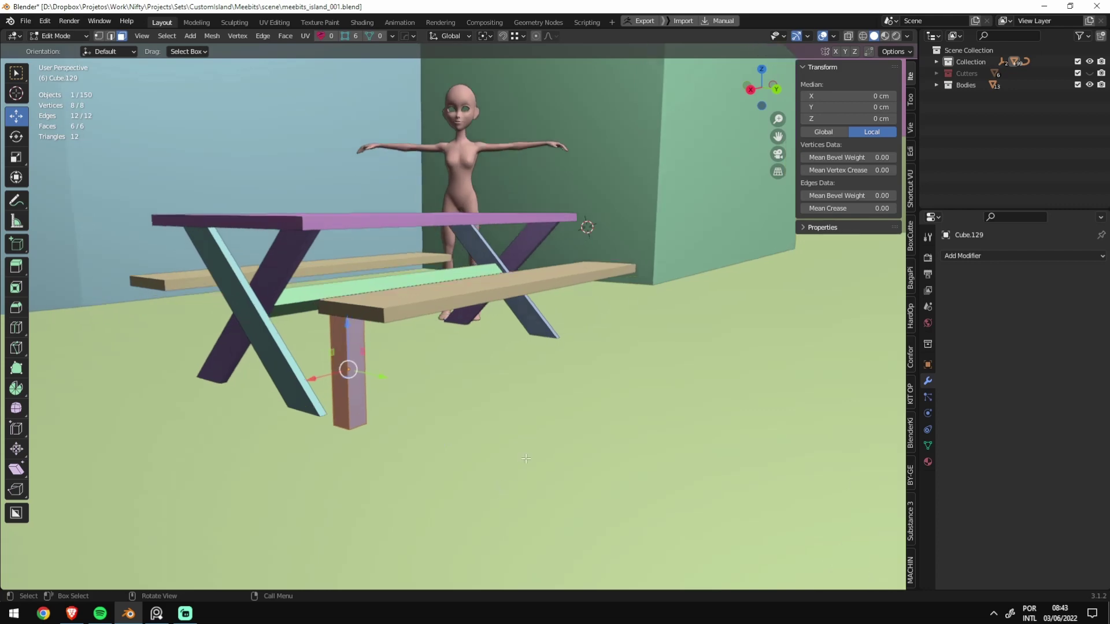
pyautogui.moveTo(443, 442); pyautogui.dragTo(578, 451, button='middle')
pyautogui.scroll(3, 636, 451)
pyautogui.press('s')
pyautogui.hotkey('shift', 'z')
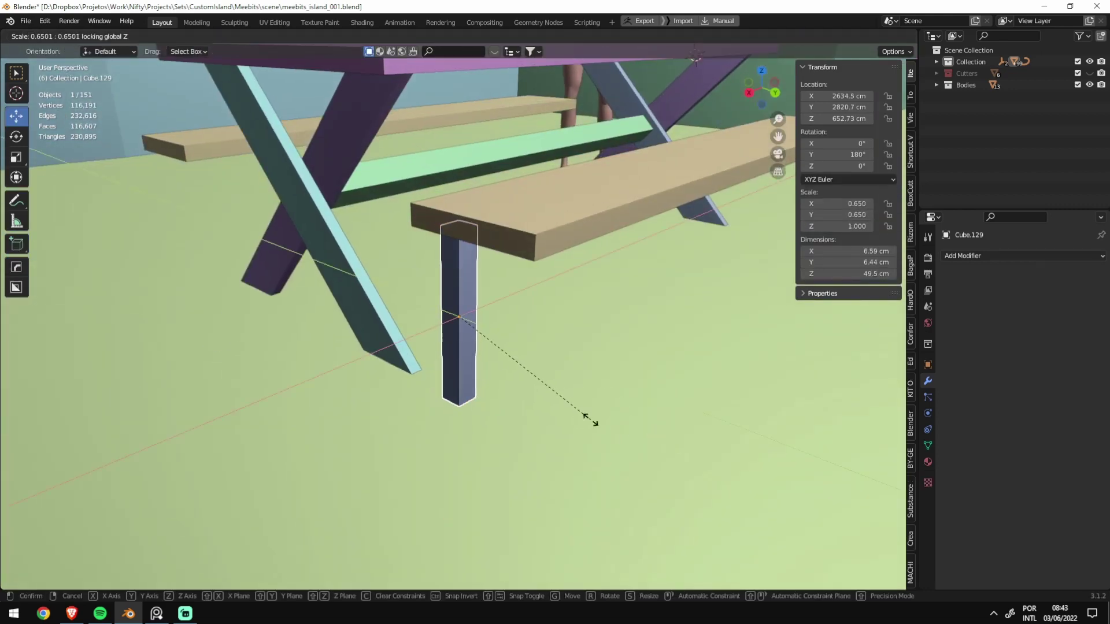
pyautogui.click(587, 421)
pyautogui.scroll(-4, 547, 383)
# Step: Move the human figure beside the picnic table and apply its rotation and scale
pyautogui.moveTo(547, 383); pyautogui.dragTo(581, 356, button='middle')
pyautogui.click(372, 111)
pyautogui.press('g')
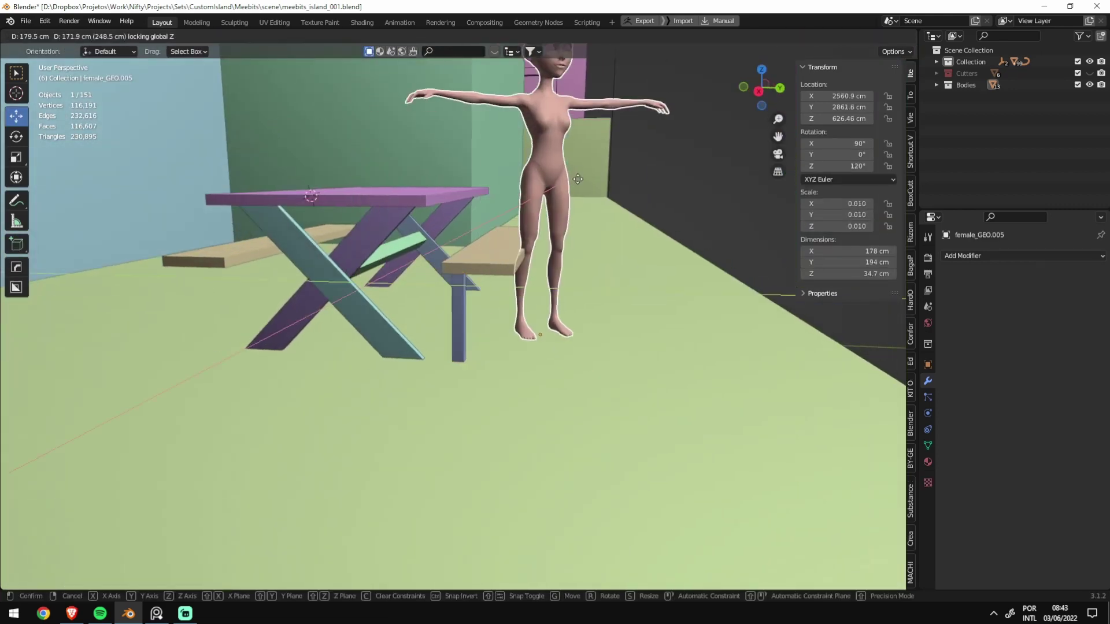
pyautogui.click(636, 272)
pyautogui.hotkey('ctrl', 'a')
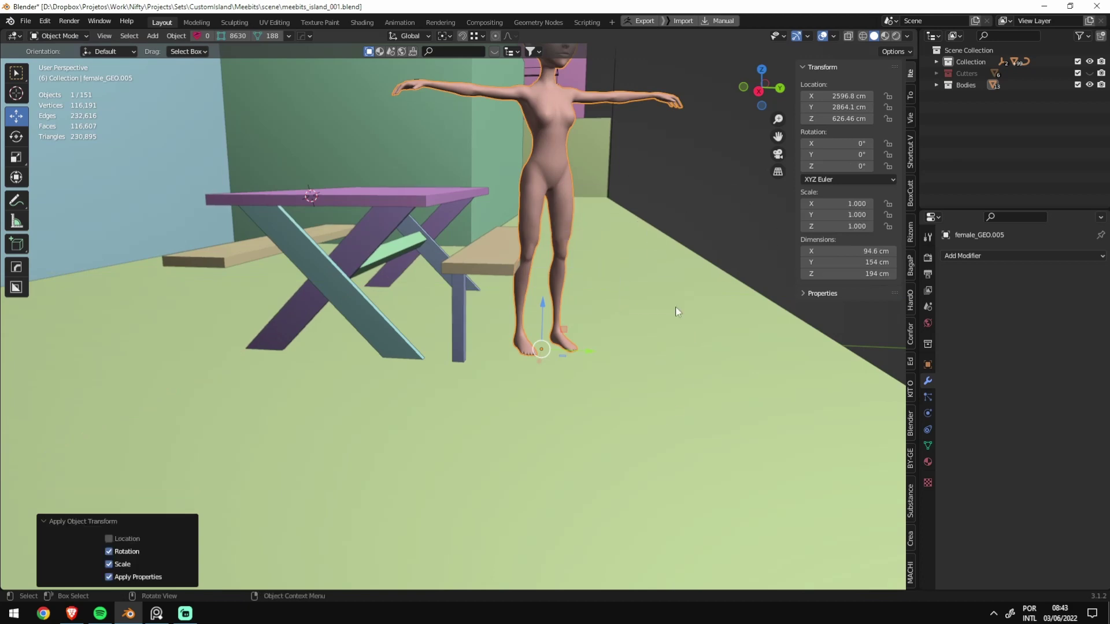
# Step: Rotate the human figure around the Z axis to change its facing direction
pyautogui.moveTo(677, 312)
pyautogui.mouseDown(button='middle')
pyautogui.moveTo(415, 335)
pyautogui.moveTo(459, 277)
pyautogui.mouseUp(button='middle')
pyautogui.click(460, 278)
pyautogui.press('KP_Decimal')
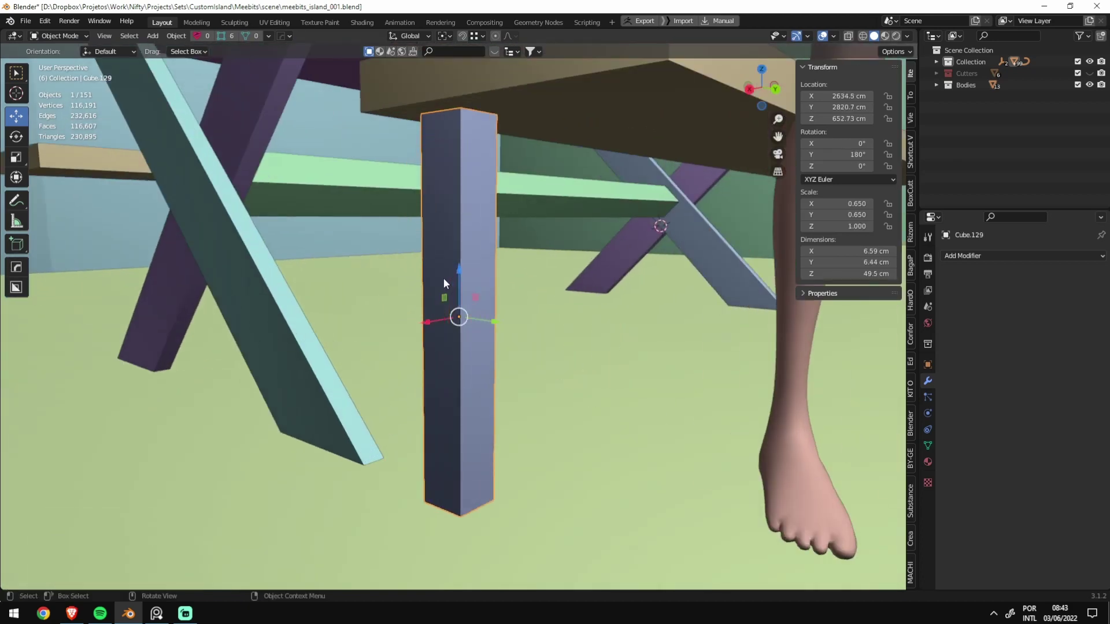
pyautogui.scroll(-5, 443, 278)
pyautogui.moveTo(442, 279)
pyautogui.mouseDown(button='middle')
pyautogui.moveTo(354, 332)
pyautogui.moveTo(561, 289)
pyautogui.mouseUp(button='middle')
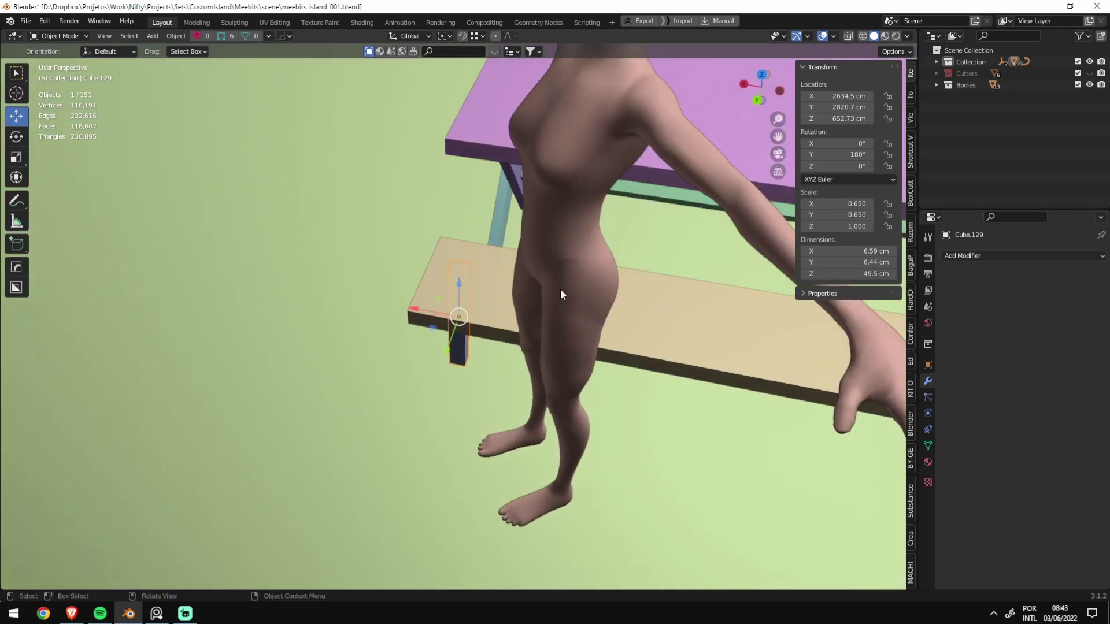
pyautogui.click(561, 295)
pyautogui.press('KP_Decimal')
pyautogui.press('r')
pyautogui.press('z')
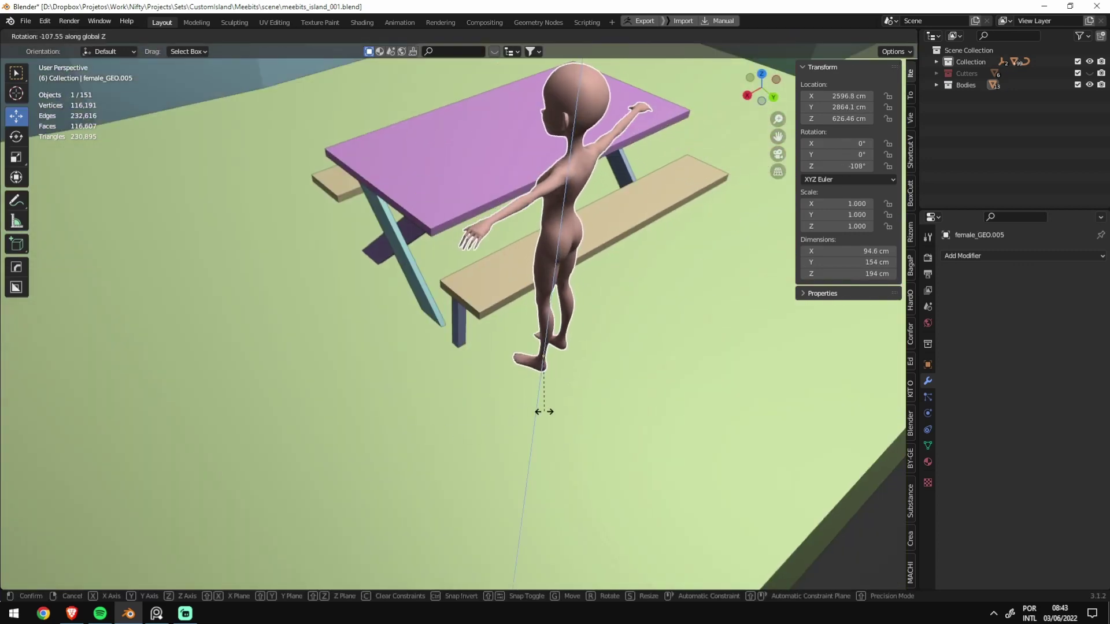
pyautogui.click(523, 417)
pyautogui.click(461, 325)
pyautogui.press('KP_Decimal')
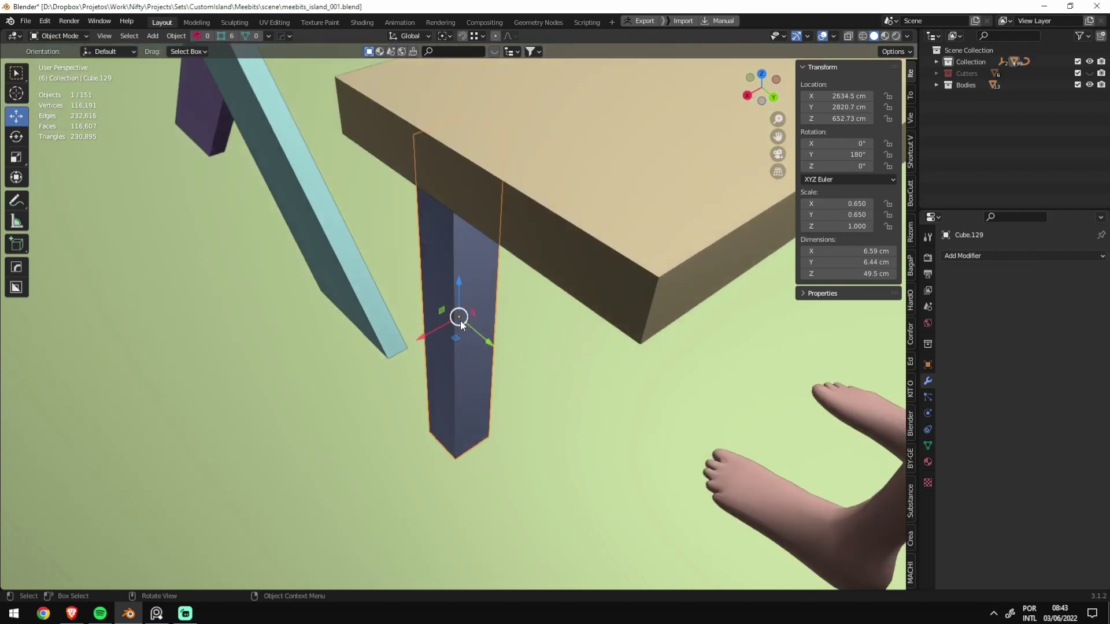
pyautogui.moveTo(461, 321)
pyautogui.mouseDown(button='middle')
pyautogui.moveTo(564, 247)
pyautogui.moveTo(535, 272)
pyautogui.moveTo(587, 307)
pyautogui.moveTo(473, 306)
pyautogui.mouseUp(button='middle')
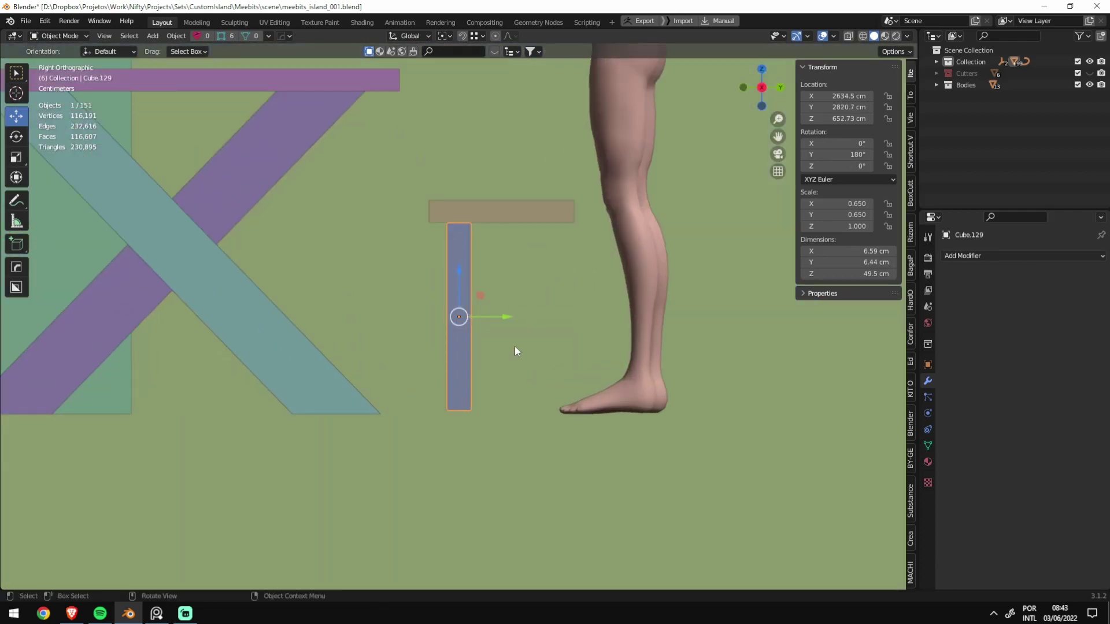
# Step: Lower both bench planks slightly along Z
pyautogui.press('Tab')
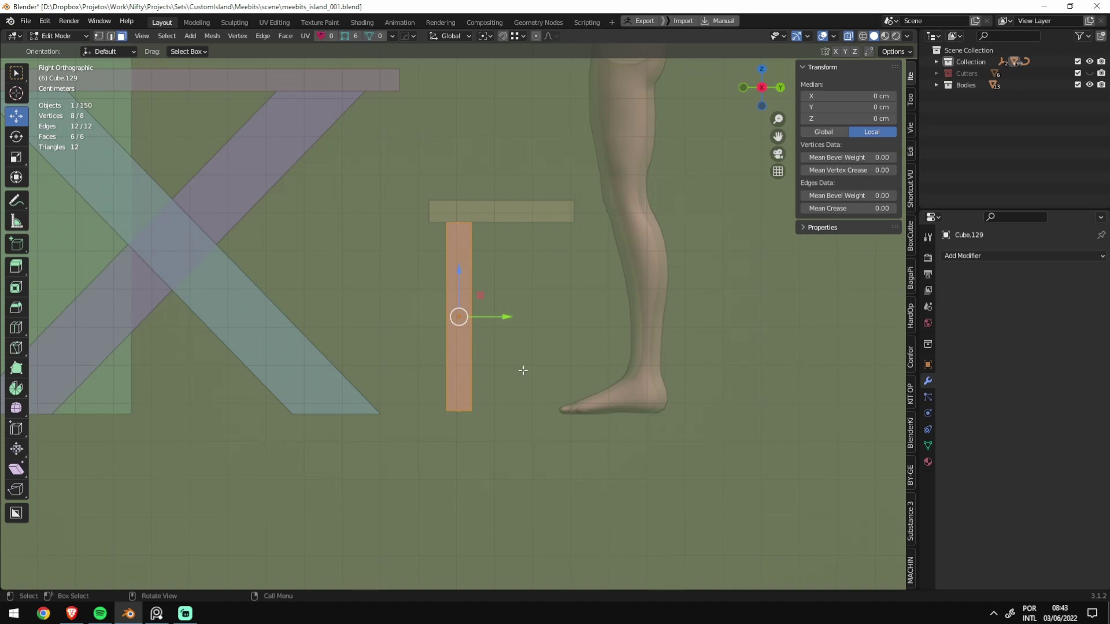
pyautogui.press('Tab')
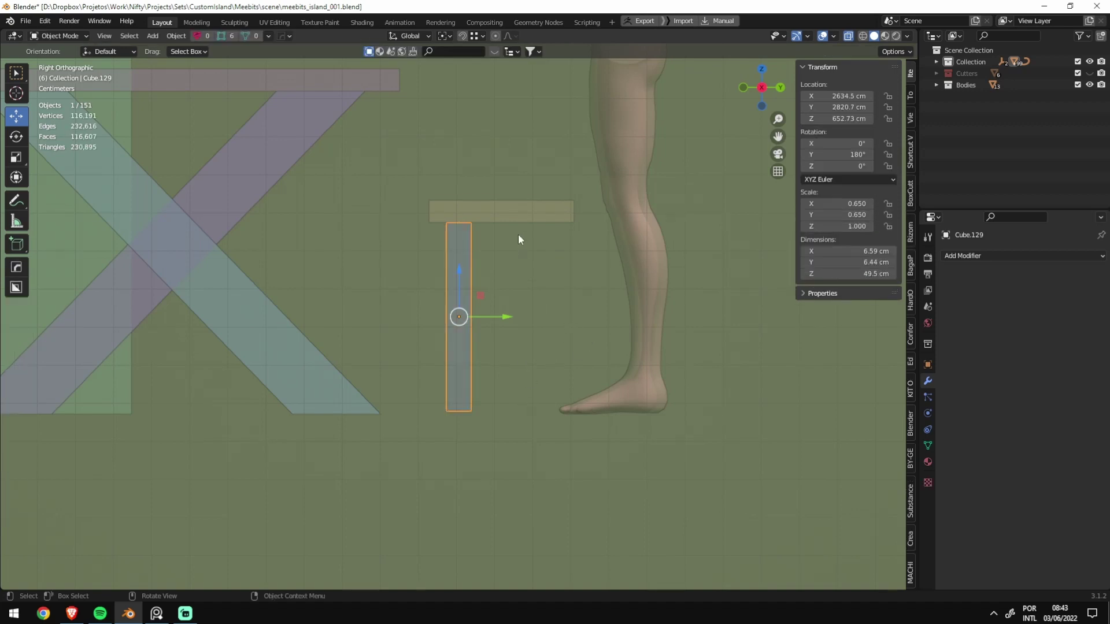
pyautogui.hotkey('alt', 'z')
pyautogui.click(515, 219)
pyautogui.scroll(-2, 119, 251)
pyautogui.keyDown('shift'); pyautogui.click(95, 251); pyautogui.keyUp('shift')
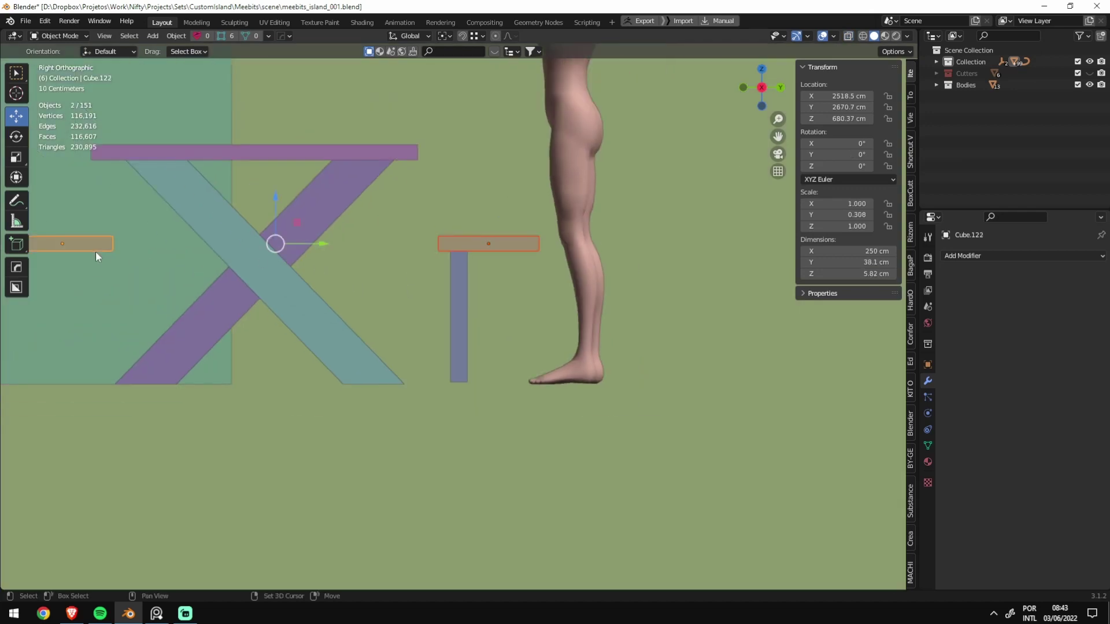
pyautogui.scroll(2, 459, 289)
pyautogui.press('g')
pyautogui.press('z')
pyautogui.click(458, 285)
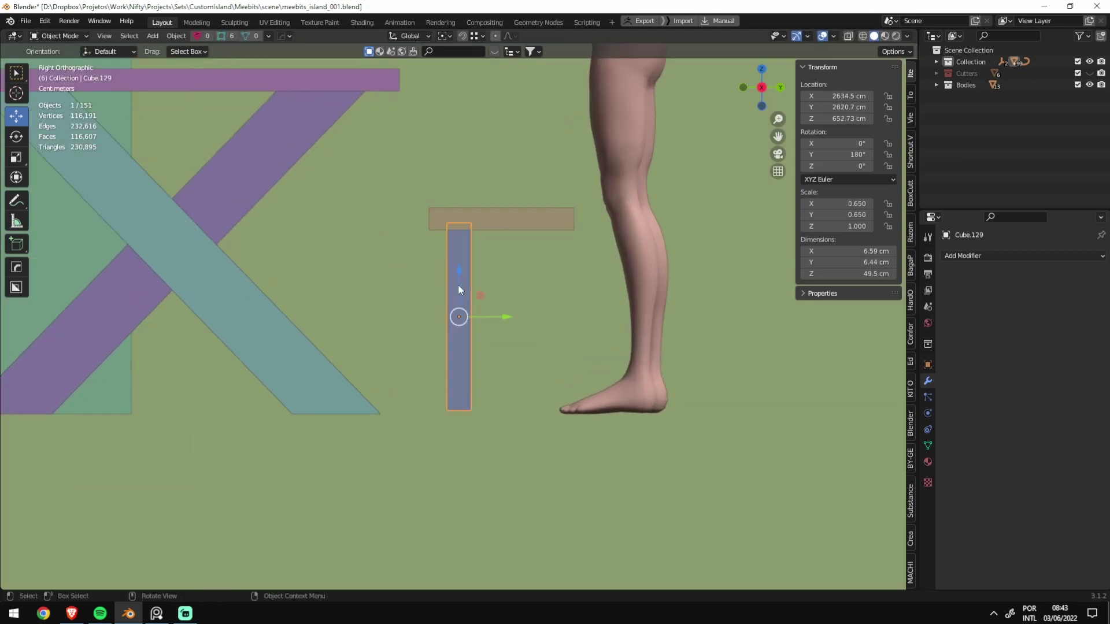
# Step: Delete the leg post's bottom face and move its vertices to slant it toward the figure's foot
pyautogui.press('Tab')
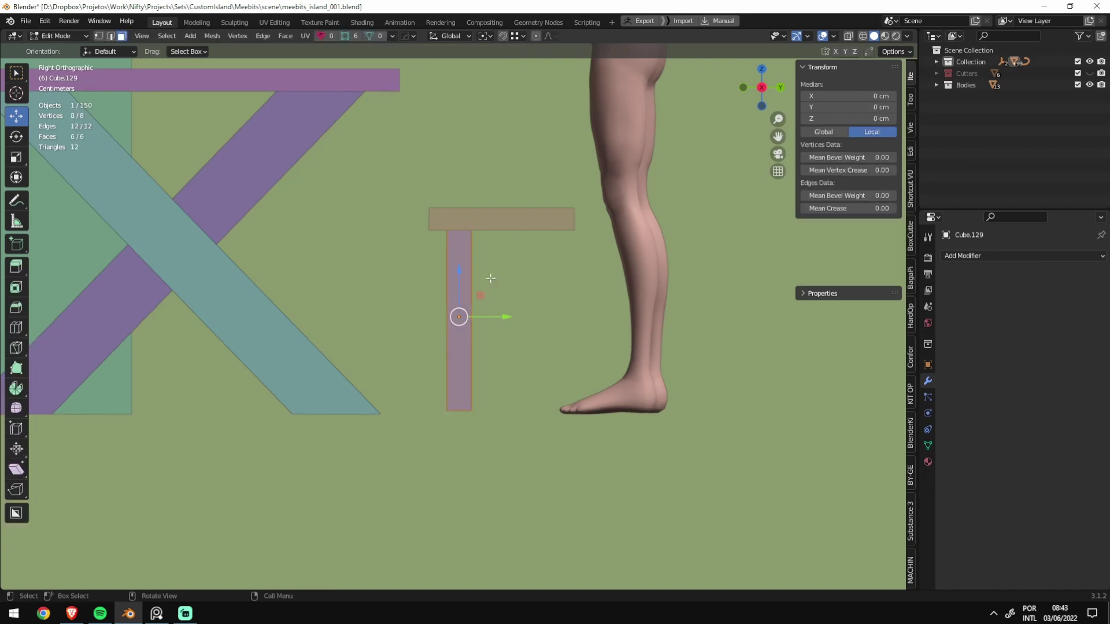
pyautogui.hotkey('alt', 'z')
pyautogui.hotkey('alt', 'a')
pyautogui.moveTo(402, 377); pyautogui.dragTo(495, 456)
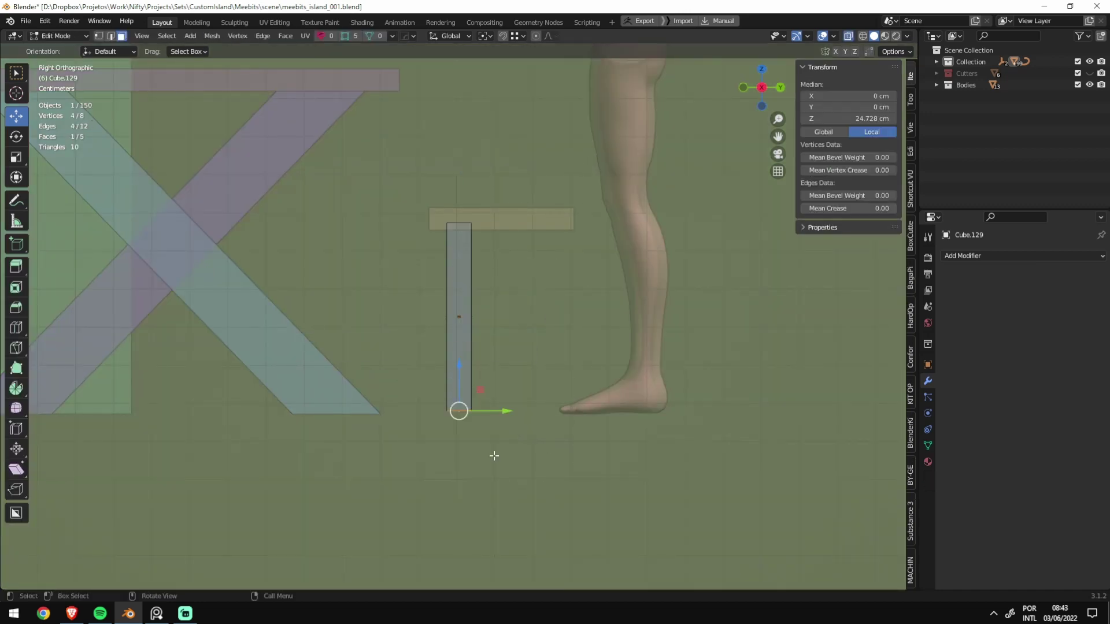
pyautogui.press('x')
pyautogui.click(506, 418)
pyautogui.press('1')
pyautogui.moveTo(416, 197); pyautogui.dragTo(511, 242)
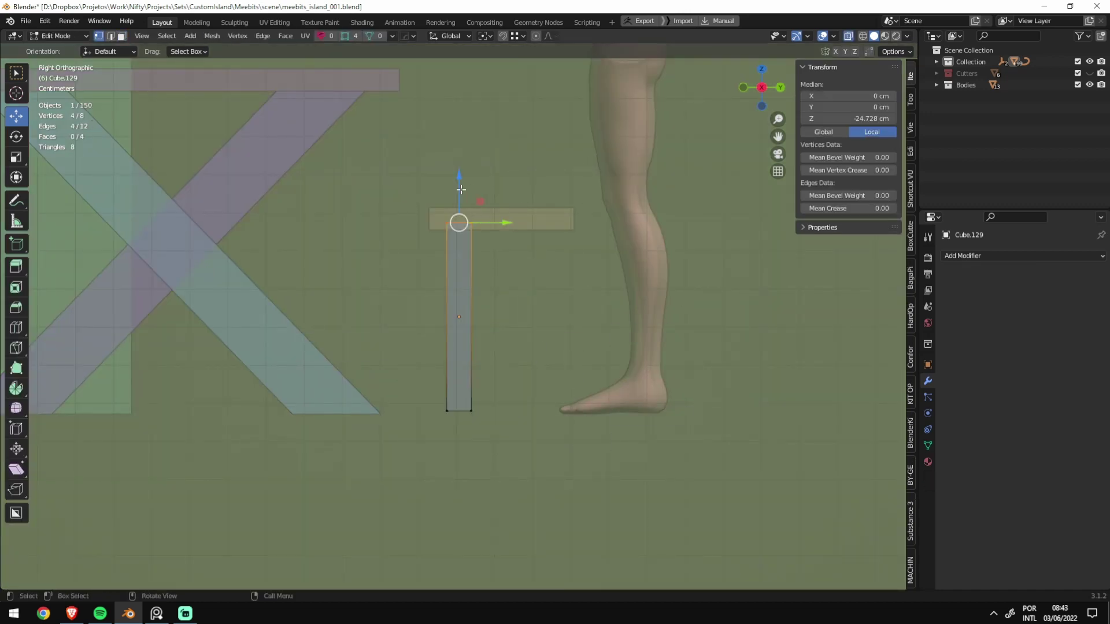
pyautogui.moveTo(461, 190); pyautogui.dragTo(459, 228)
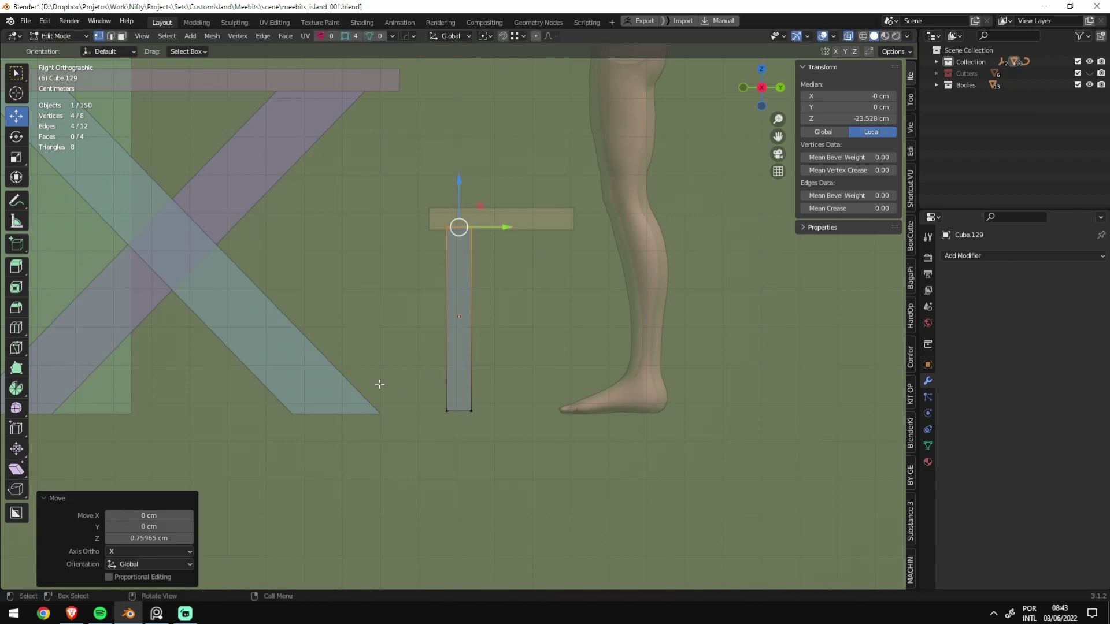
pyautogui.moveTo(379, 384); pyautogui.dragTo(514, 453)
pyautogui.moveTo(493, 413); pyautogui.dragTo(601, 411)
pyautogui.click(606, 411)
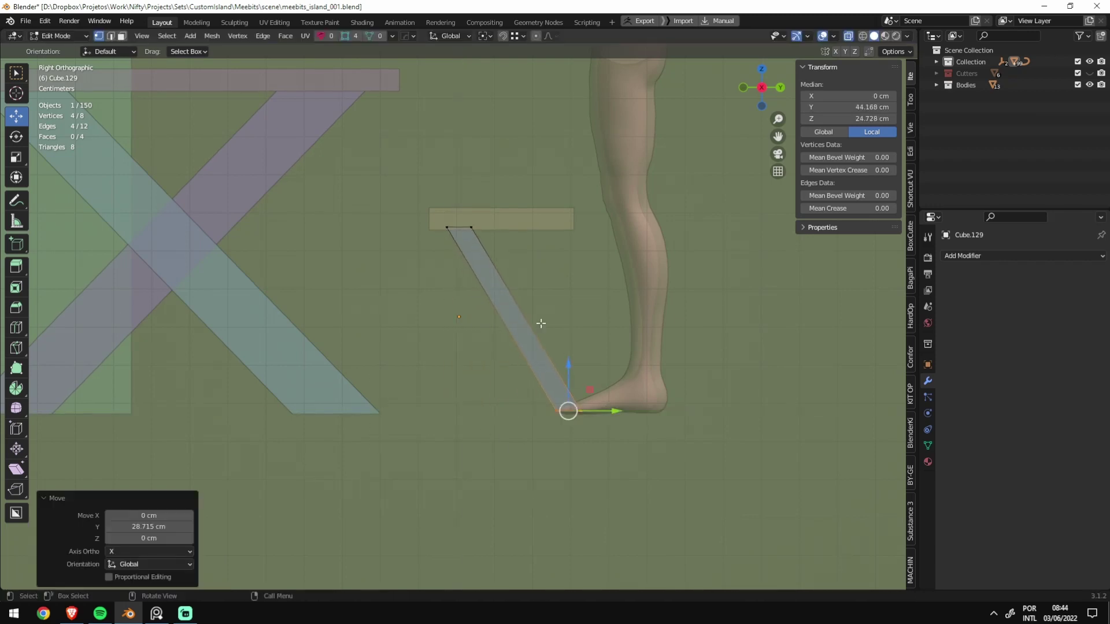
# Step: Fine-tune the slanted leg's side face and bottom end, then exit mesh editing
pyautogui.click(526, 317)
pyautogui.moveTo(525, 317); pyautogui.dragTo(596, 316)
pyautogui.moveTo(557, 376)
pyautogui.mouseDown()
pyautogui.moveTo(659, 428)
pyautogui.moveTo(611, 410)
pyautogui.mouseUp()
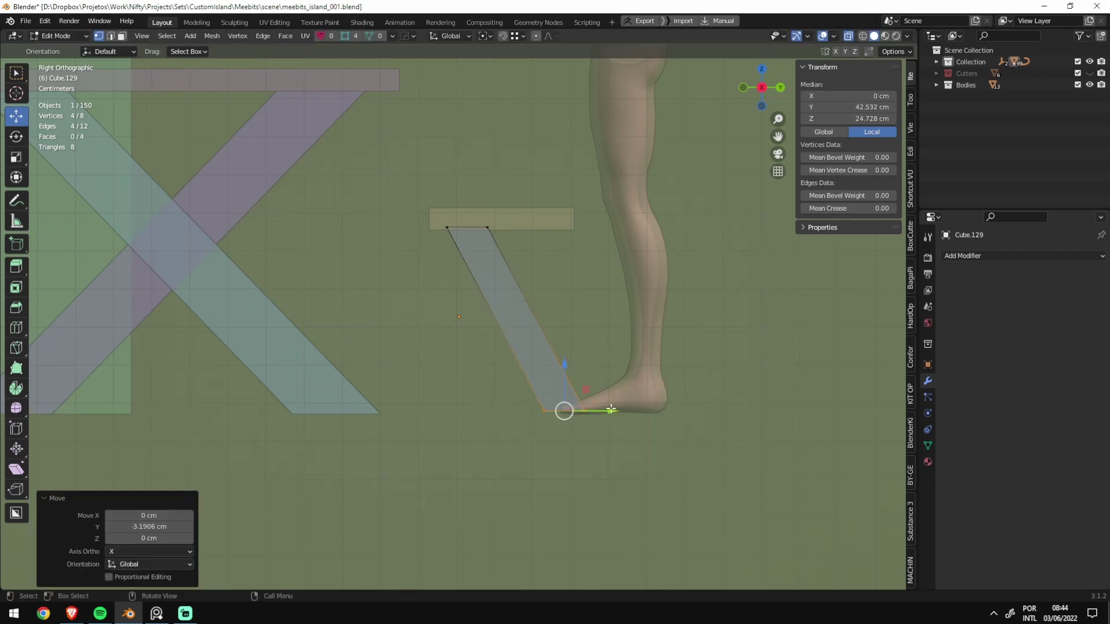
pyautogui.press('Tab')
pyautogui.click(576, 266)
pyautogui.scroll(1, 576, 265)
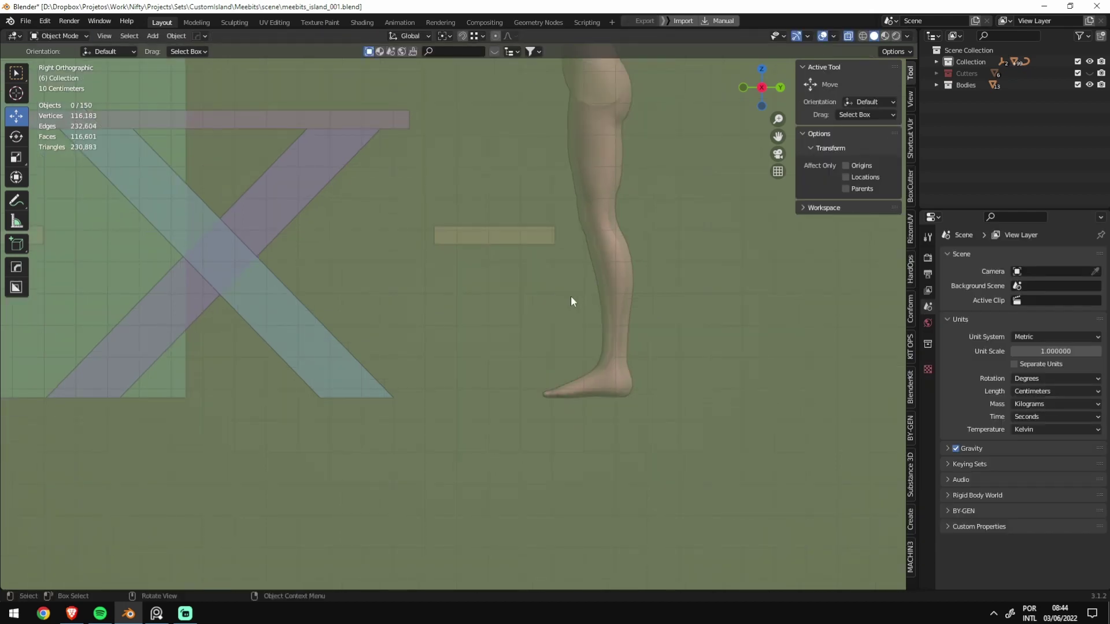
pyautogui.moveTo(570, 296); pyautogui.dragTo(503, 258, button='middle')
# Step: Add a small box under the bench plank's end and enlarge it
pyautogui.click(463, 262)
pyautogui.scroll(2, 463, 263)
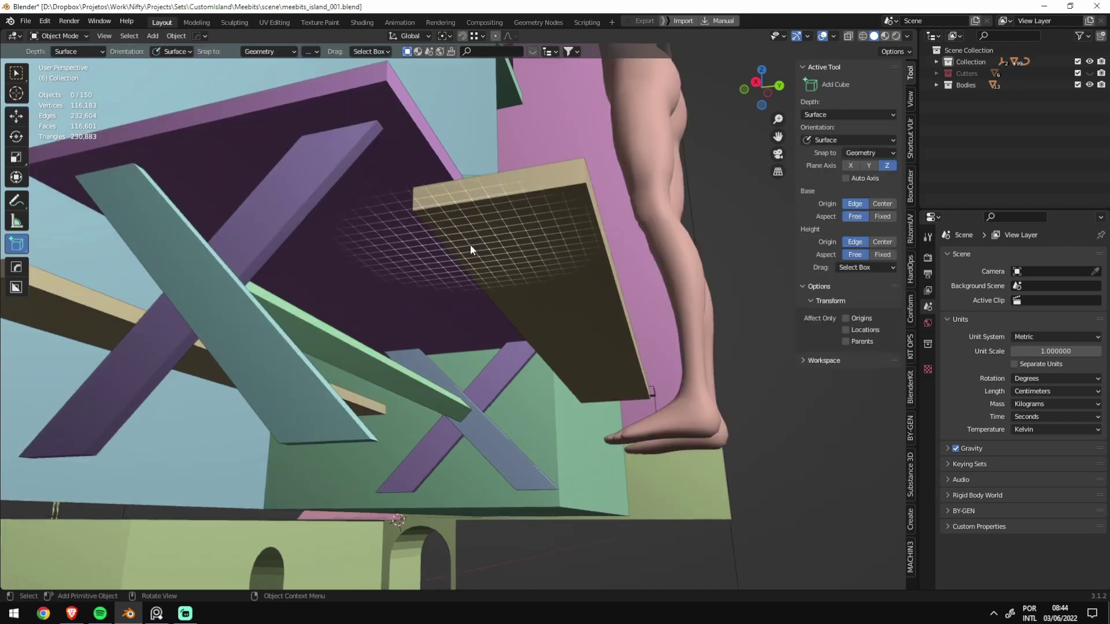
pyautogui.moveTo(442, 231); pyautogui.dragTo(446, 287)
pyautogui.click(483, 268)
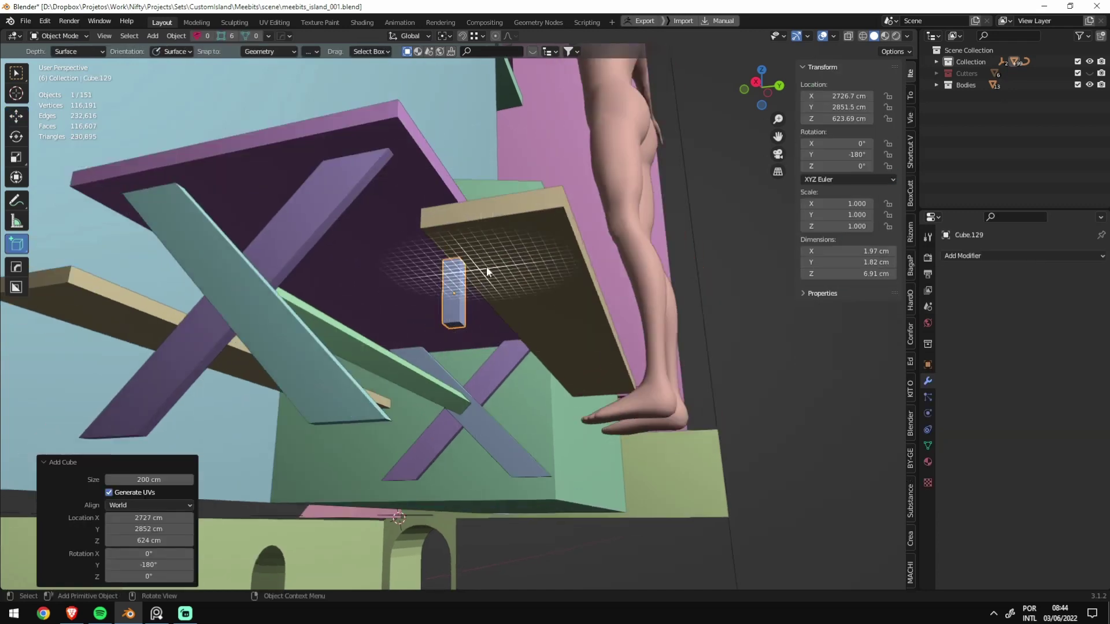
pyautogui.press('g')
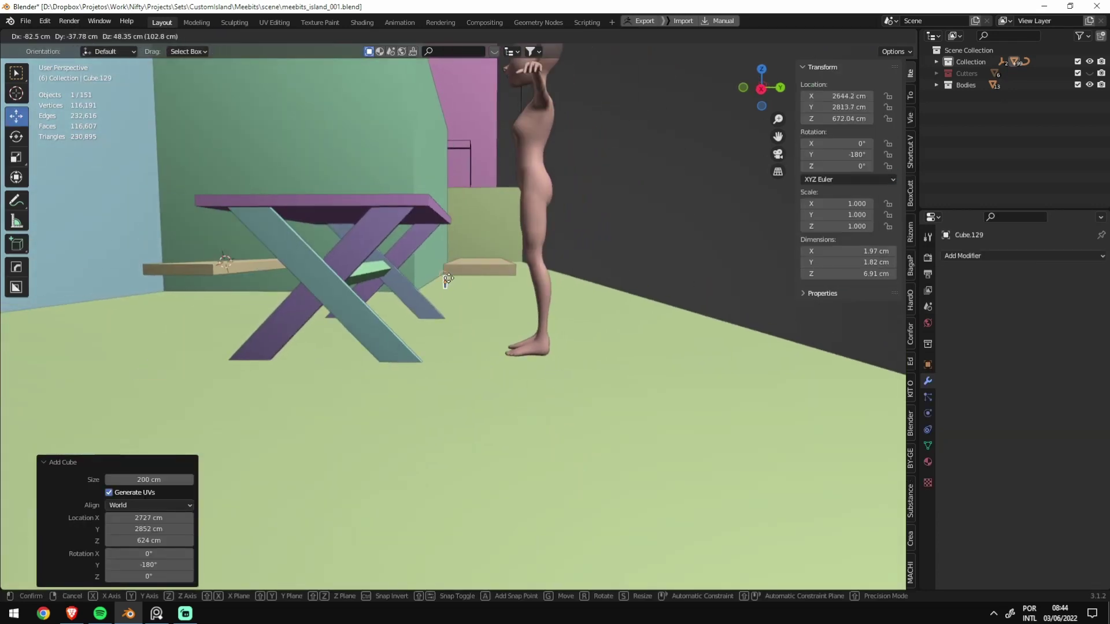
pyautogui.click(483, 298)
pyautogui.press('KP_Decimal')
pyautogui.press('s')
pyautogui.click(641, 331)
pyautogui.scroll(-3, 586, 329)
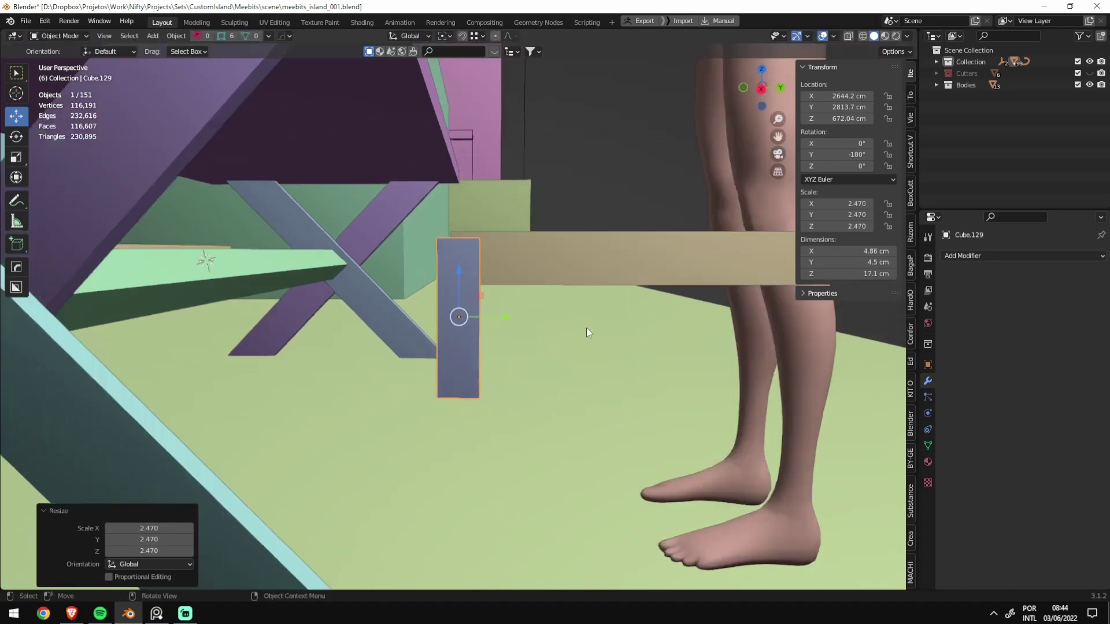
pyautogui.moveTo(587, 328); pyautogui.dragTo(572, 367, button='middle')
# Step: Set the leg block's width and depth to 9 cm and position it from the top view
pyautogui.press('s')
pyautogui.hotkey('shift', 'z')
pyautogui.click(610, 456)
pyautogui.press('KP_7')
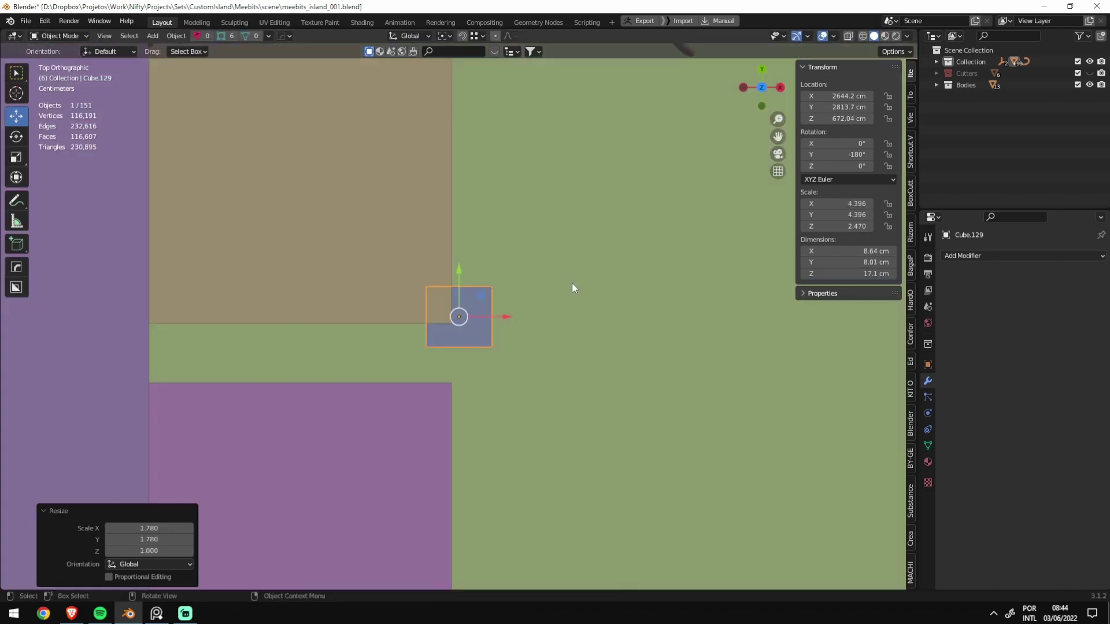
pyautogui.scroll(5, 571, 282)
pyautogui.scroll(-5, 572, 282)
pyautogui.press('g')
pyautogui.click(511, 295)
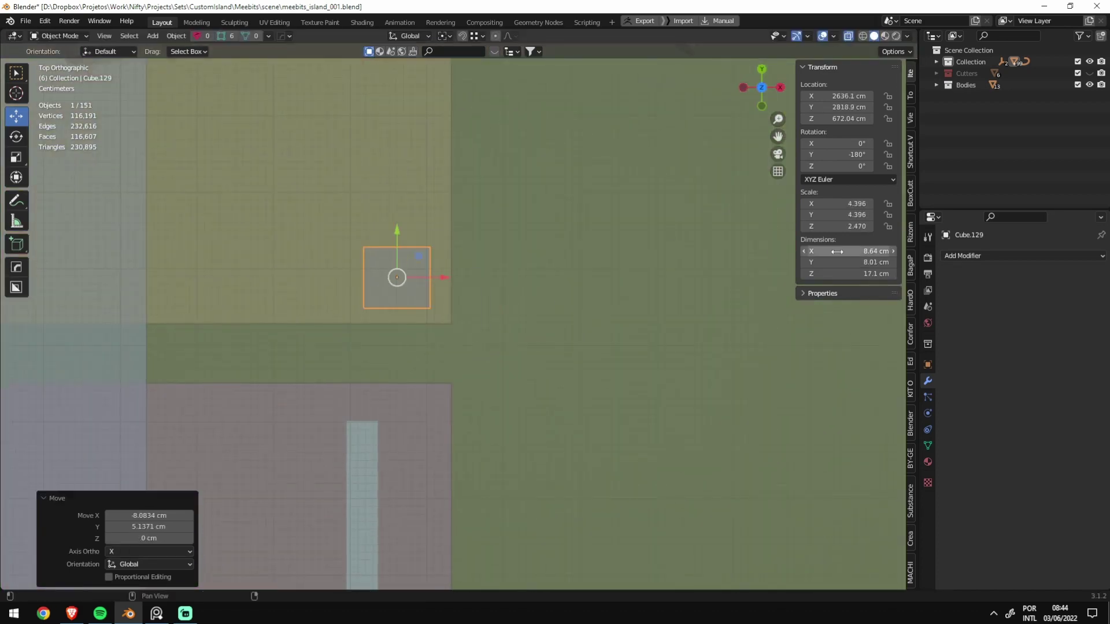
pyautogui.write('9')
pyautogui.press('Return')
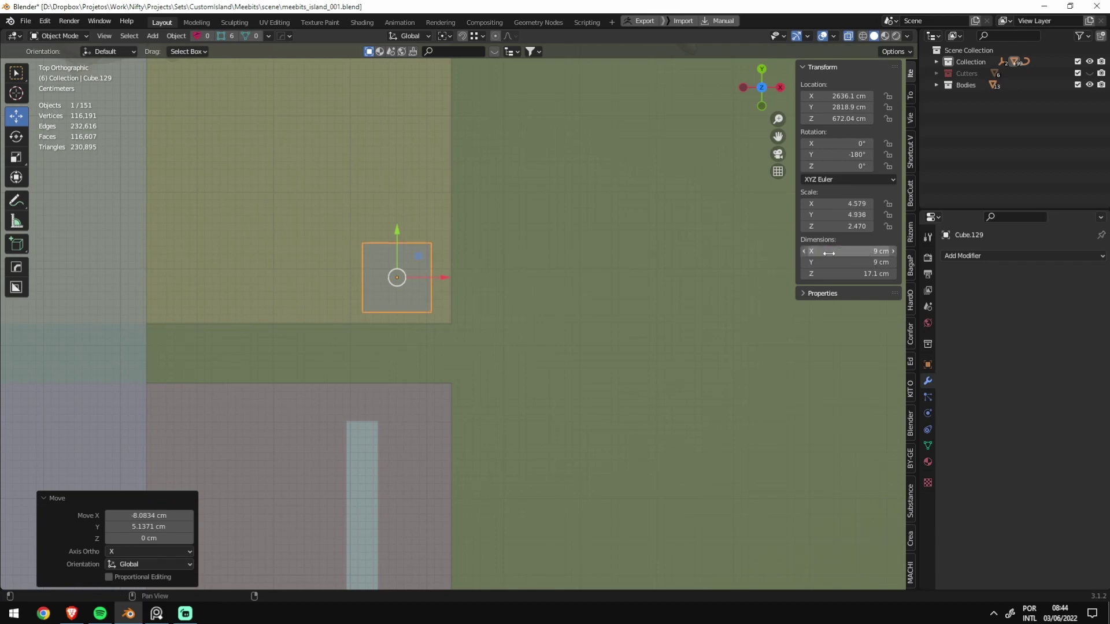
pyautogui.moveTo(566, 340)
pyautogui.mouseDown(button='middle')
pyautogui.moveTo(437, 244)
pyautogui.moveTo(461, 384)
pyautogui.mouseUp(button='middle')
pyautogui.scroll(4, 486, 276)
pyautogui.scroll(-5, 476, 283)
pyautogui.scroll(2, 444, 242)
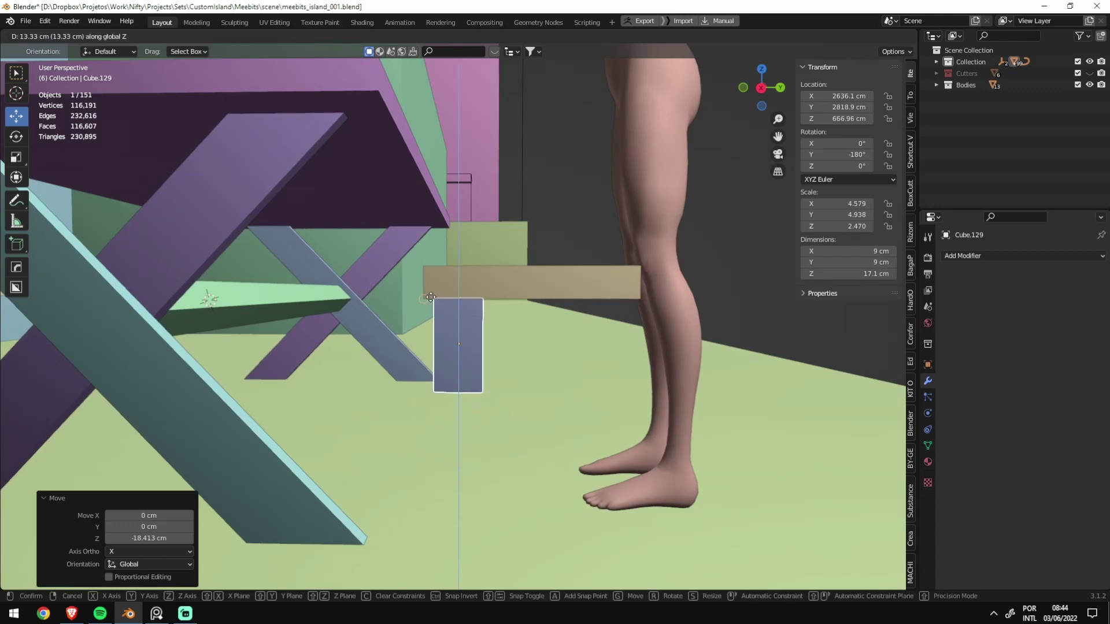
# Step: Raise the leg block's top face vertically to the bench seat and save
pyautogui.press('Tab')
pyautogui.moveTo(460, 336); pyautogui.dragTo(473, 378, button='middle')
pyautogui.press('3')
pyautogui.click(463, 308)
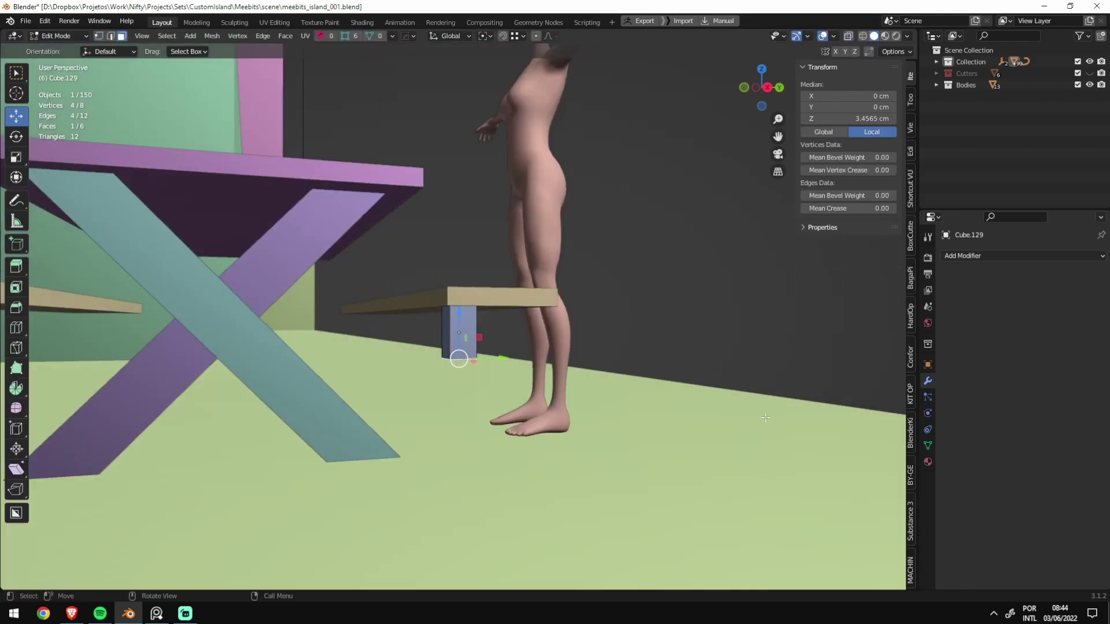
pyautogui.moveTo(463, 307); pyautogui.dragTo(684, 332, button='middle')
pyautogui.press('g')
pyautogui.press('z')
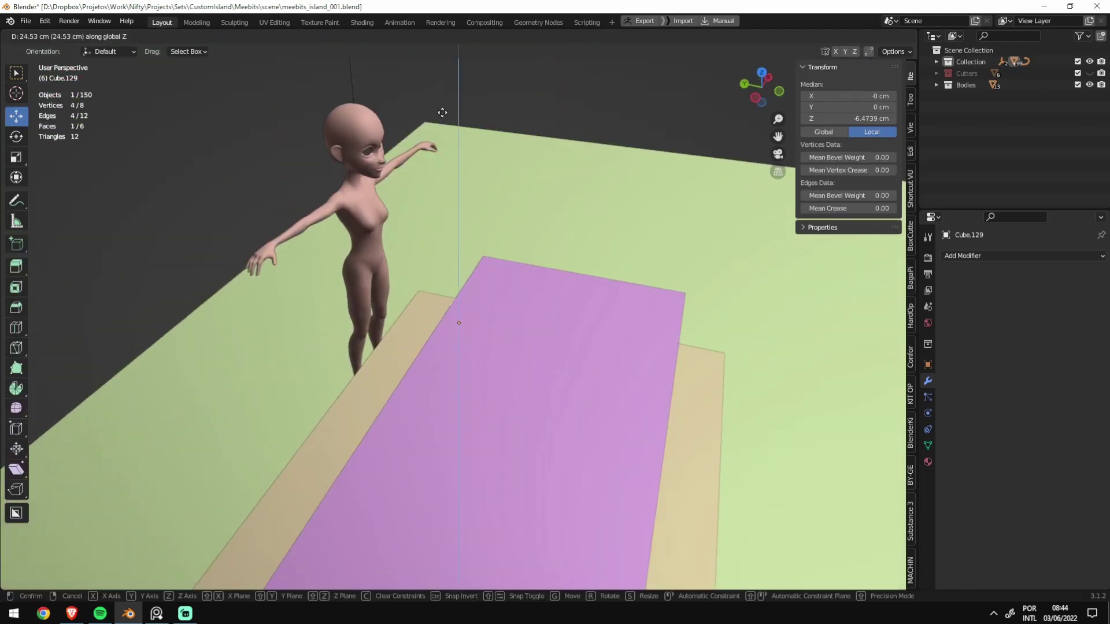
pyautogui.click(442, 112)
pyautogui.moveTo(458, 323); pyautogui.dragTo(494, 348, button='middle')
pyautogui.press('Tab')
pyautogui.hotkey('ctrl', 's')
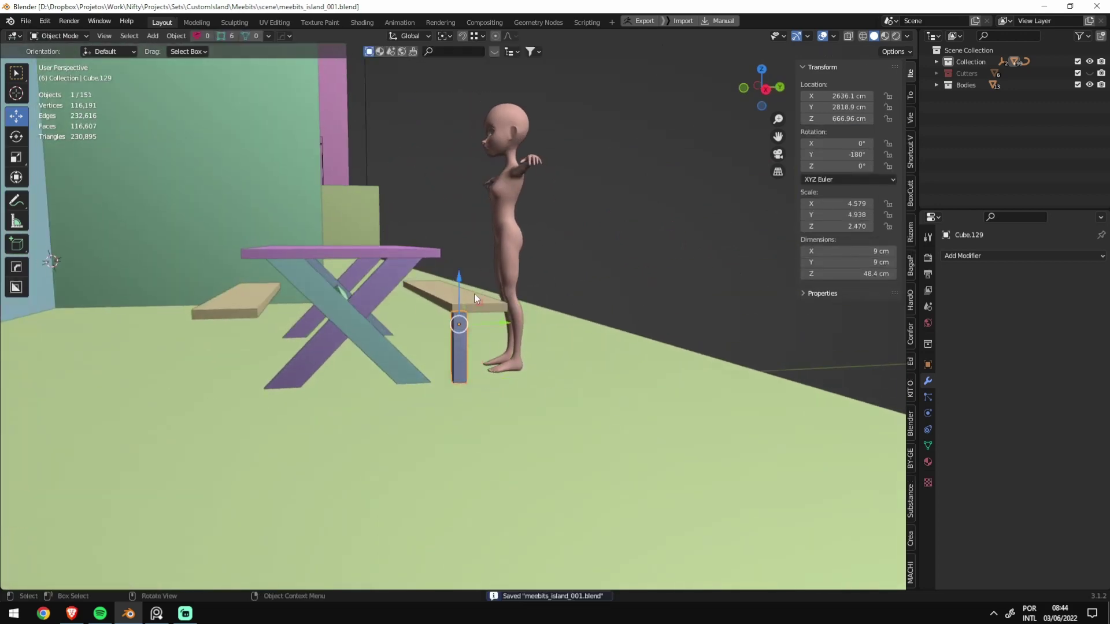
# Step: Recentre the leg's origin on its geometry, check it from the top view, and save
pyautogui.moveTo(474, 298); pyautogui.dragTo(441, 311, button='middle')
pyautogui.press('Tab')
pyautogui.hotkey('alt', 'z')
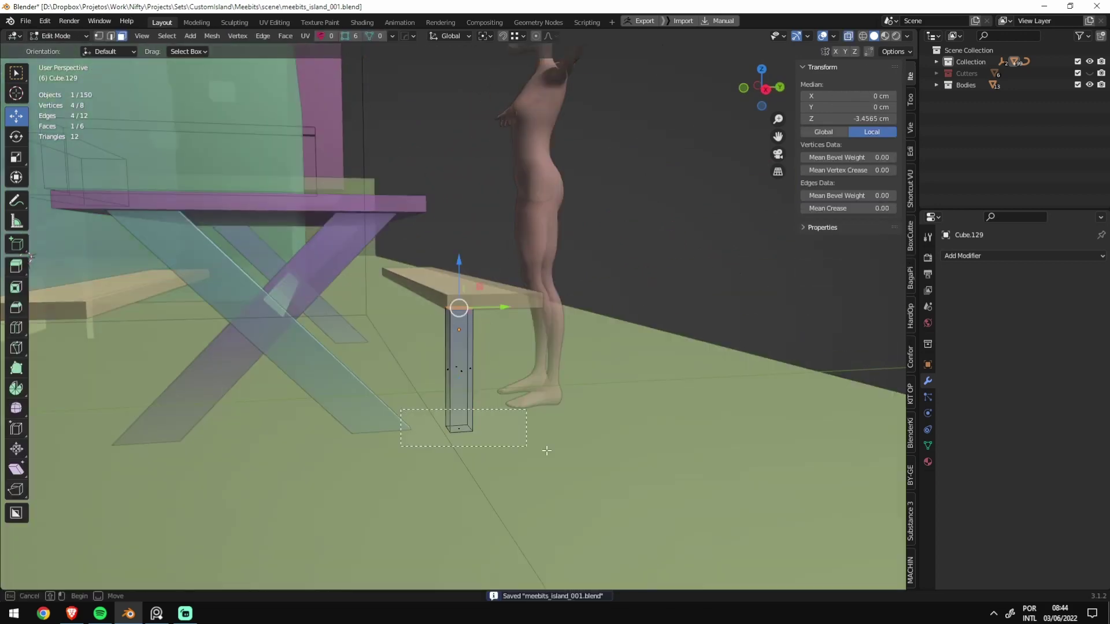
pyautogui.moveTo(401, 409); pyautogui.dragTo(547, 450)
pyautogui.press('Tab')
pyautogui.moveTo(596, 342)
pyautogui.mouseDown(button='middle')
pyautogui.moveTo(506, 418)
pyautogui.moveTo(574, 315)
pyautogui.moveTo(446, 349)
pyautogui.moveTo(385, 325)
pyautogui.moveTo(496, 466)
pyautogui.mouseUp(button='middle')
pyautogui.hotkey('alt', 'z')
pyautogui.press('KP_7')
pyautogui.hotkey('alt', 'z')
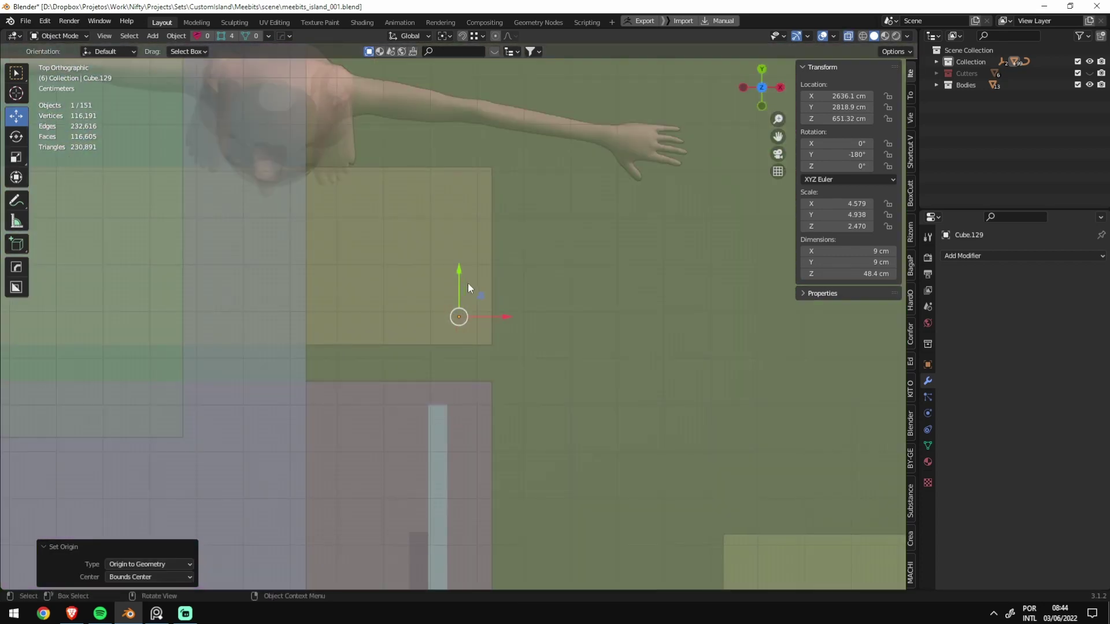
pyautogui.scroll(2, 468, 287)
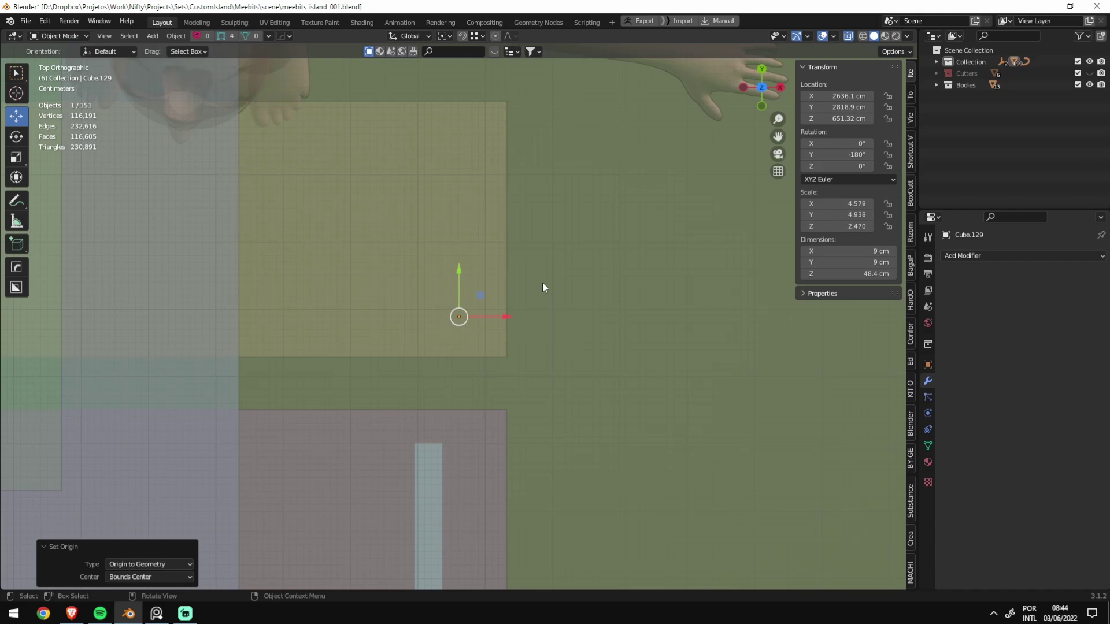
pyautogui.hotkey('alt', 'z')
pyautogui.hotkey('alt', 'z')
pyautogui.scroll(-4, 601, 303)
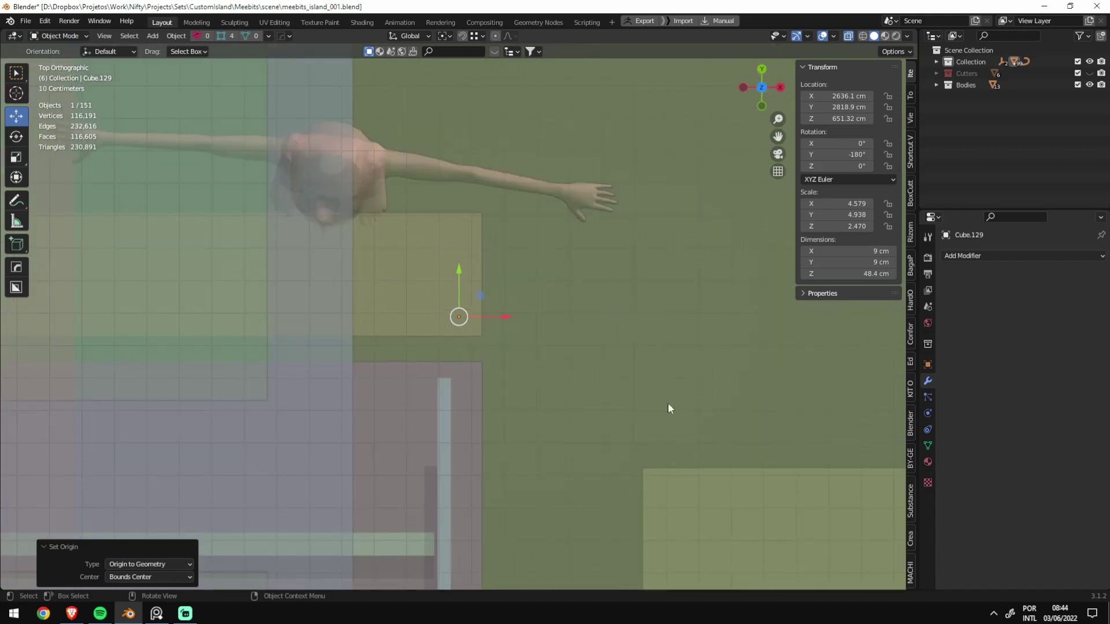
pyautogui.moveTo(665, 410)
pyautogui.mouseDown(button='middle')
pyautogui.moveTo(478, 249)
pyautogui.moveTo(463, 255)
pyautogui.moveTo(491, 303)
pyautogui.mouseUp(button='middle')
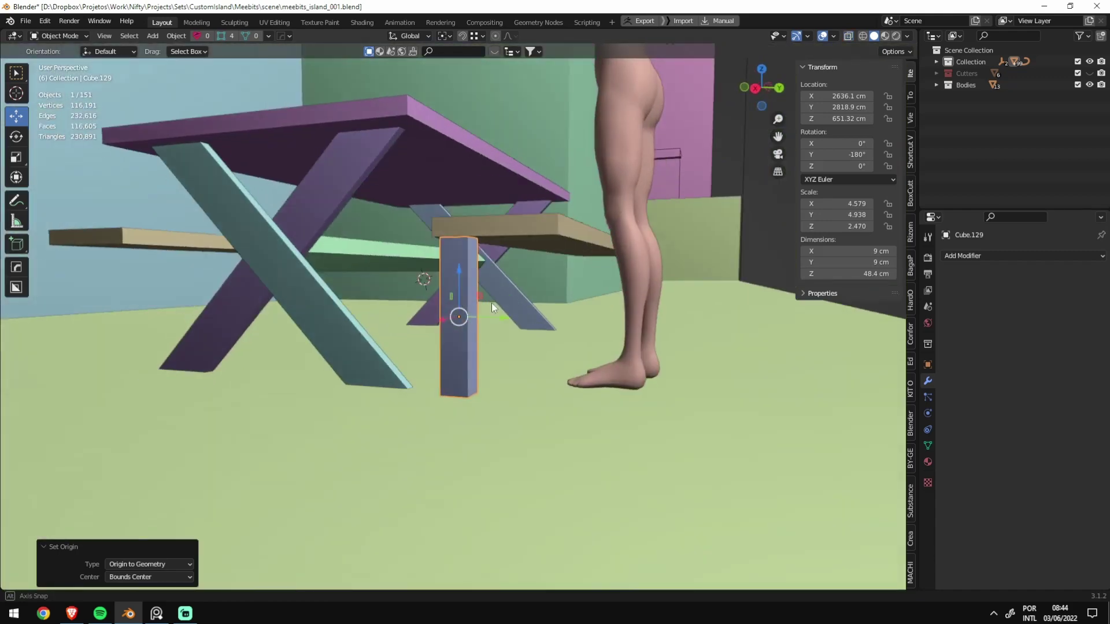
pyautogui.hotkey('alt', 'z')
pyautogui.hotkey('ctrl', 's')
# Step: Make the leg slightly thinner in X/Y, apply rotation and scale, and save
pyautogui.click(179, 223)
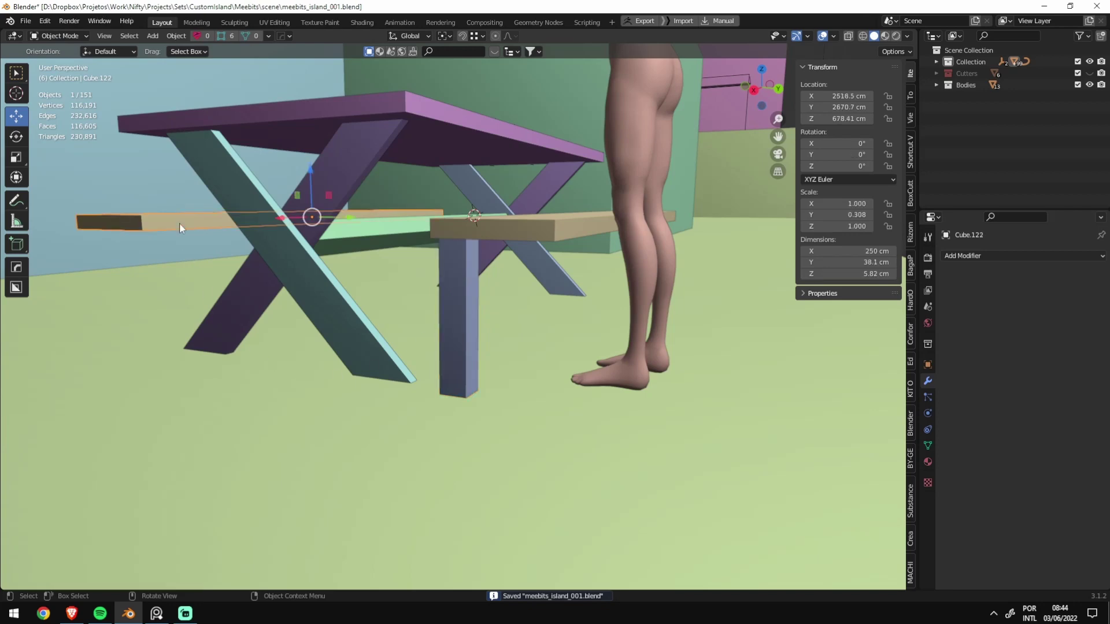
pyautogui.click(466, 271)
pyautogui.moveTo(467, 272)
pyautogui.mouseDown(button='middle')
pyautogui.moveTo(532, 347)
pyautogui.moveTo(525, 326)
pyautogui.mouseUp(button='middle')
pyautogui.press('s')
pyautogui.hotkey('shift', 'z')
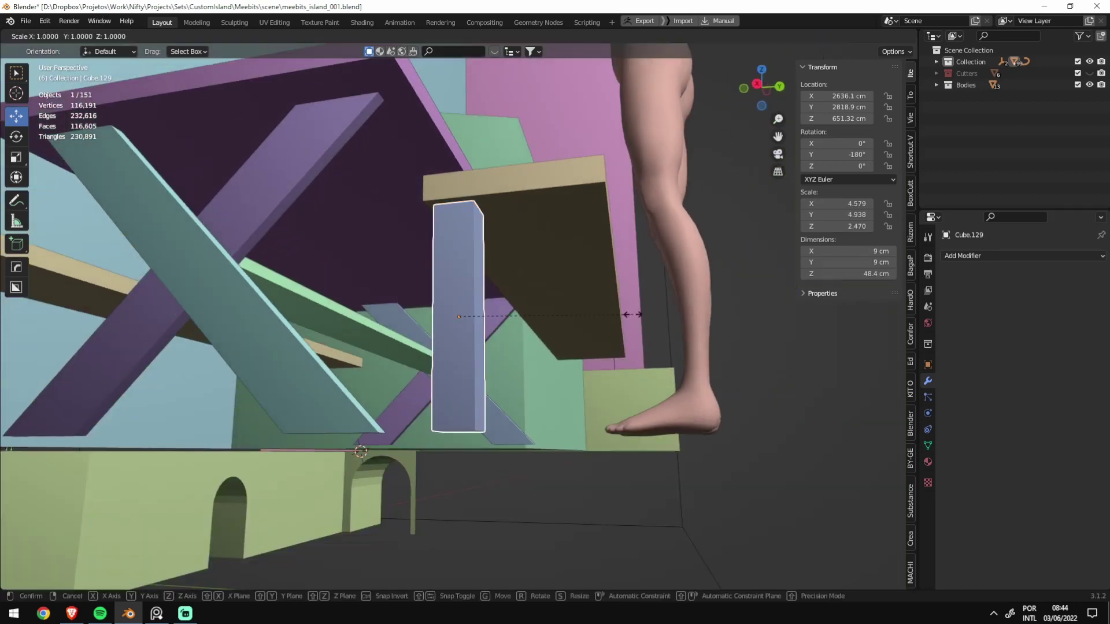
pyautogui.press('Escape')
pyautogui.hotkey('ctrl', 'a')
pyautogui.click(656, 391)
pyautogui.hotkey('ctrl', 's')
# Step: Place a copy of the leg at the bench's other edge, 26.14 cm along Y
pyautogui.moveTo(509, 257)
pyautogui.mouseDown(button='middle')
pyautogui.moveTo(525, 241)
pyautogui.moveTo(533, 354)
pyautogui.moveTo(521, 248)
pyautogui.mouseUp(button='middle')
pyautogui.moveTo(581, 314)
pyautogui.mouseDown(button='middle')
pyautogui.moveTo(460, 206)
pyautogui.moveTo(560, 243)
pyautogui.mouseUp(button='middle')
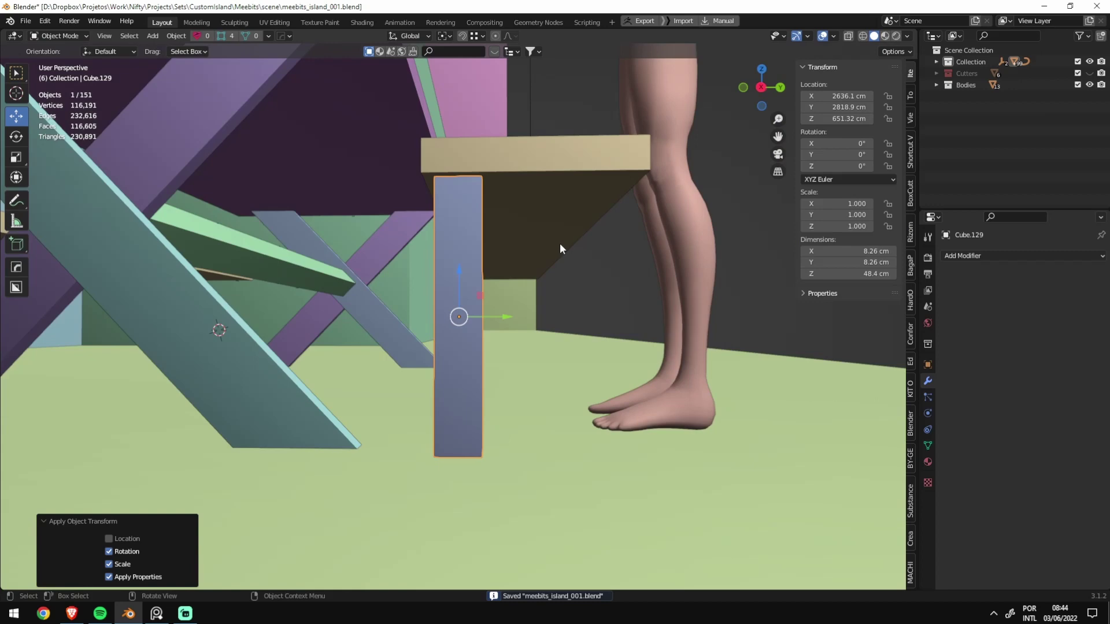
pyautogui.hotkey('shift', 'd')
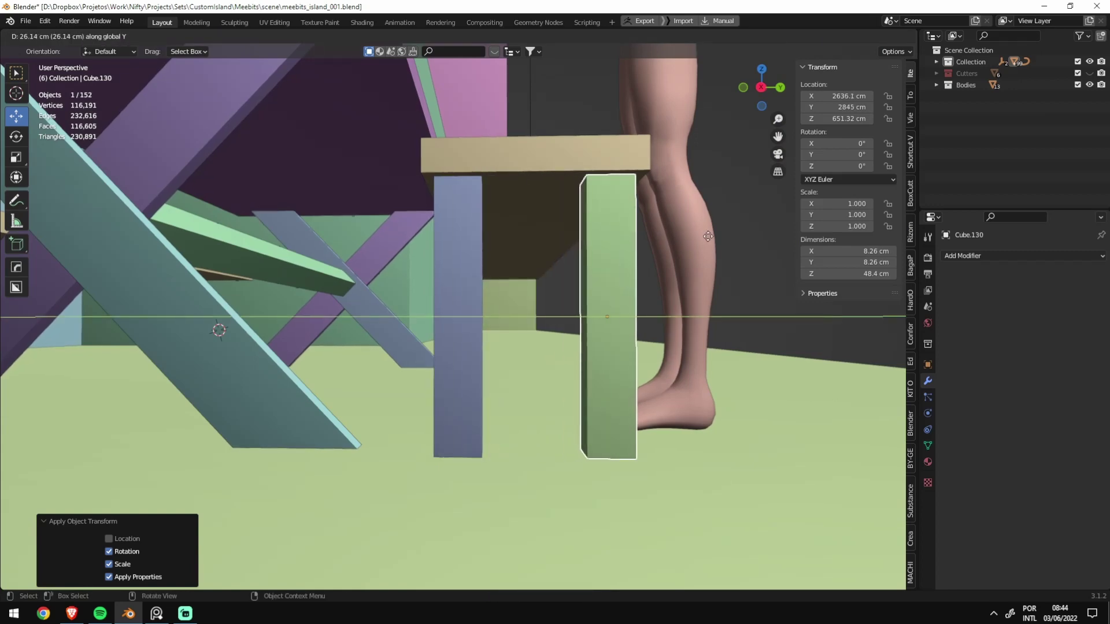
pyautogui.click(709, 244)
pyautogui.keyDown('shift'); pyautogui.click(456, 259); pyautogui.keyUp('shift')
pyautogui.moveTo(456, 258)
pyautogui.mouseDown(button='middle')
pyautogui.moveTo(663, 274)
pyautogui.moveTo(530, 294)
pyautogui.moveTo(599, 348)
pyautogui.moveTo(404, 314)
pyautogui.moveTo(448, 324)
pyautogui.mouseUp(button='middle')
pyautogui.scroll(3, 425, 326)
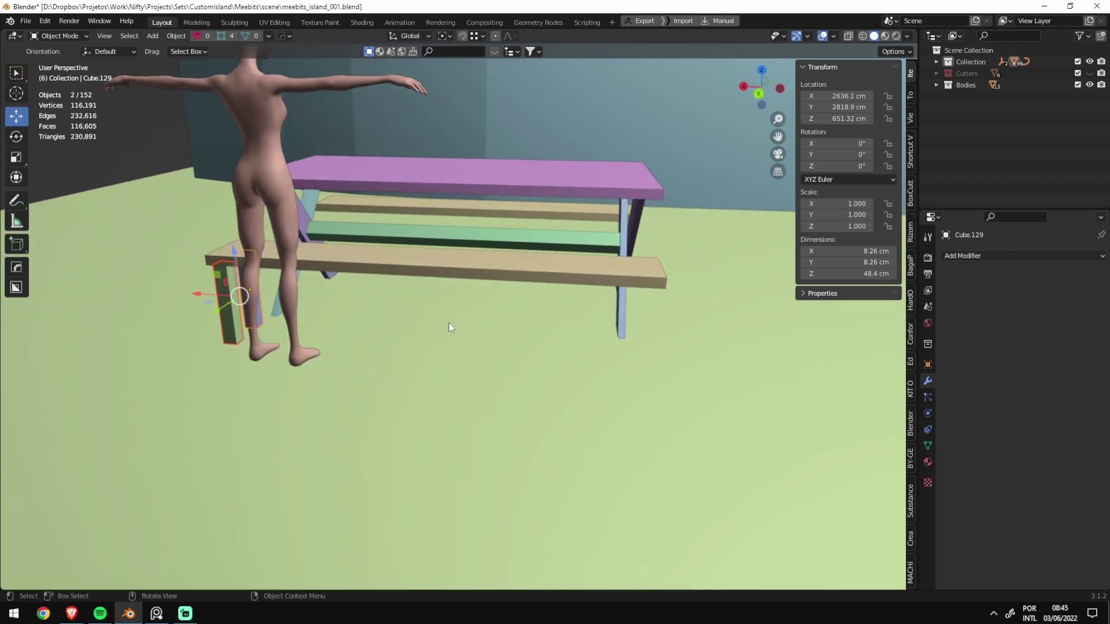
# Step: Duplicate the pair of legs 235.02 cm along X to the bench's far end and save
pyautogui.hotkey('shift', 'd')
pyautogui.press('x')
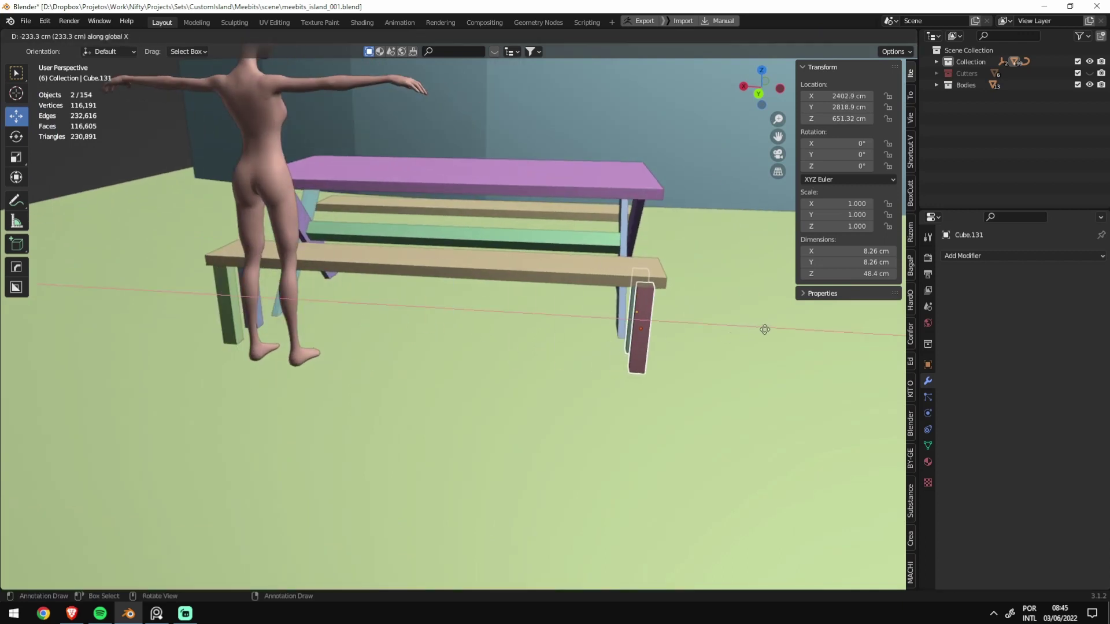
pyautogui.rightClick(767, 328)
pyautogui.hotkey('ctrl', 's')
pyautogui.moveTo(739, 419)
pyautogui.mouseDown(button='middle')
pyautogui.moveTo(508, 247)
pyautogui.moveTo(225, 296)
pyautogui.mouseUp(button='middle')
pyautogui.press('Delete')
pyautogui.scroll(-5, 508, 318)
pyautogui.moveTo(508, 318)
pyautogui.mouseDown(button='middle')
pyautogui.moveTo(619, 322)
pyautogui.moveTo(471, 345)
pyautogui.moveTo(505, 318)
pyautogui.moveTo(421, 324)
pyautogui.moveTo(464, 343)
pyautogui.mouseUp(button='middle')
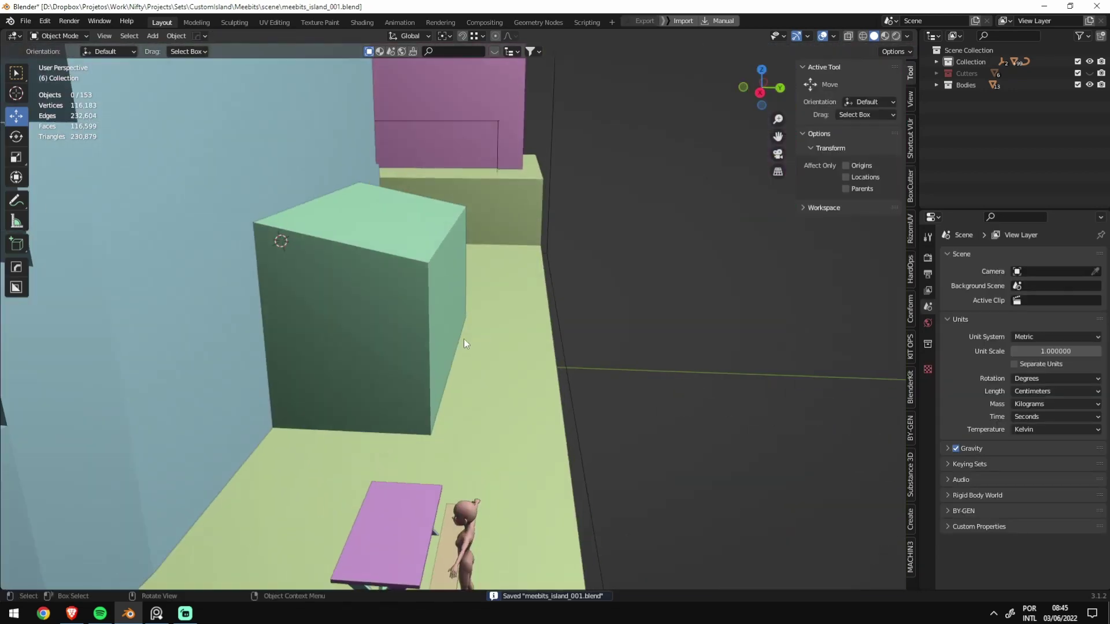
# Step: Move the box from Cutters into the main Collection, hide Cutters again, and save
pyautogui.click(1089, 74)
pyautogui.click(1089, 74)
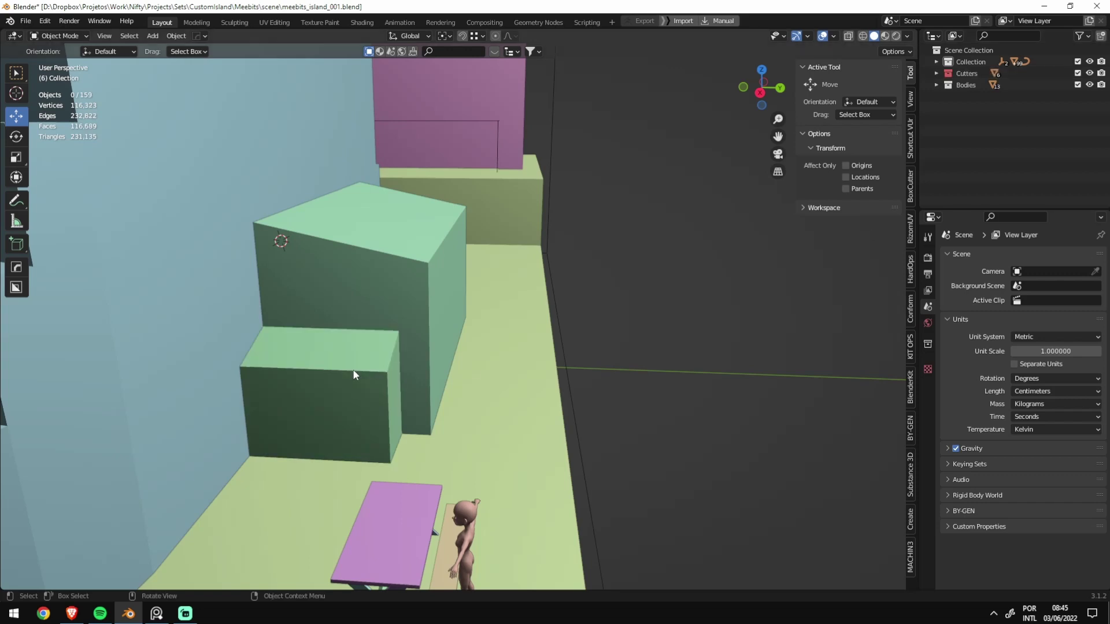
pyautogui.click(353, 369)
pyautogui.press('m')
pyautogui.click(350, 370)
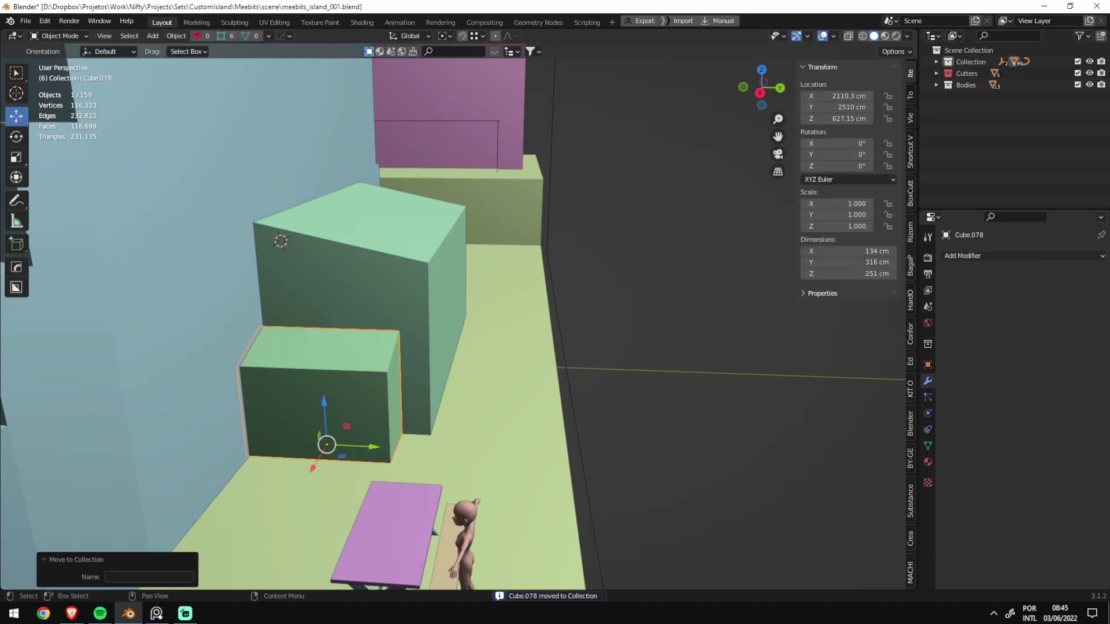
pyautogui.click(1089, 74)
pyautogui.hotkey('ctrl', 's')
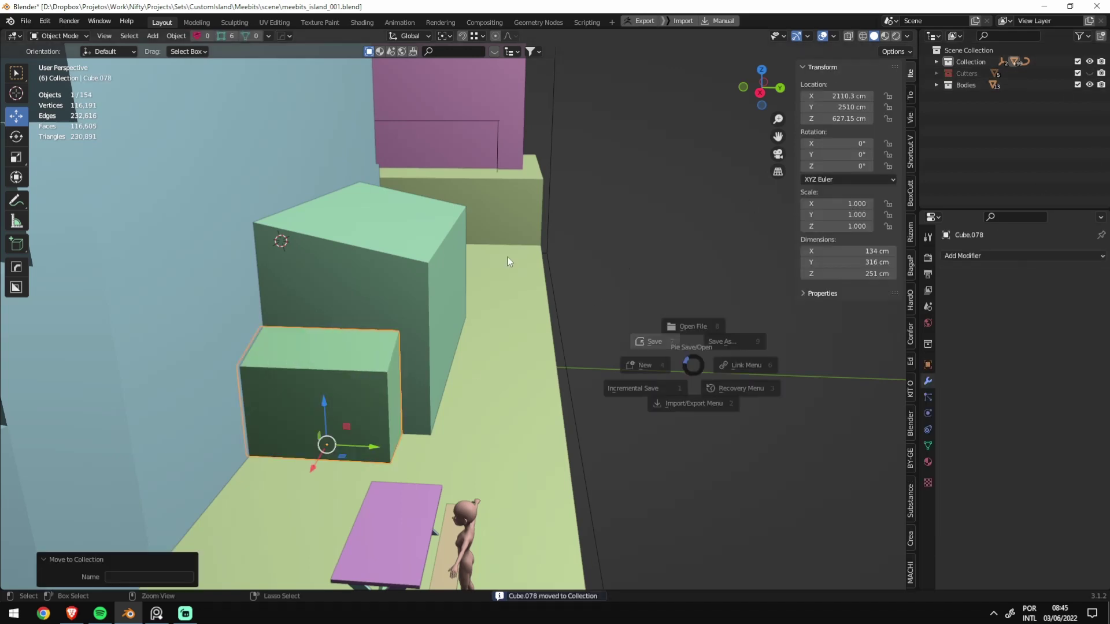
# Step: Rotate the character 104° around Z and slide it along the ground beside the buildings
pyautogui.moveTo(581, 276)
pyautogui.mouseDown(button='middle')
pyautogui.moveTo(420, 293)
pyautogui.moveTo(222, 352)
pyautogui.mouseUp(button='middle')
pyautogui.press('`')
pyautogui.click(151, 355)
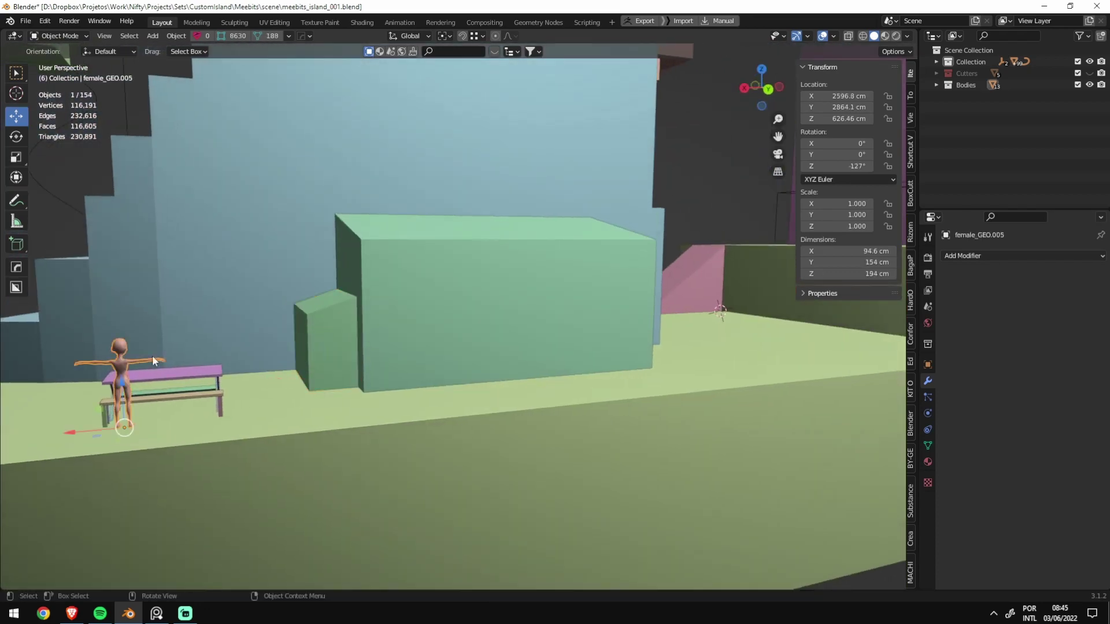
pyautogui.moveTo(152, 355); pyautogui.dragTo(86, 427, button='middle')
pyautogui.write('rz104')
pyautogui.press('Return')
pyautogui.press('g')
pyautogui.hotkey('shift', 'z')
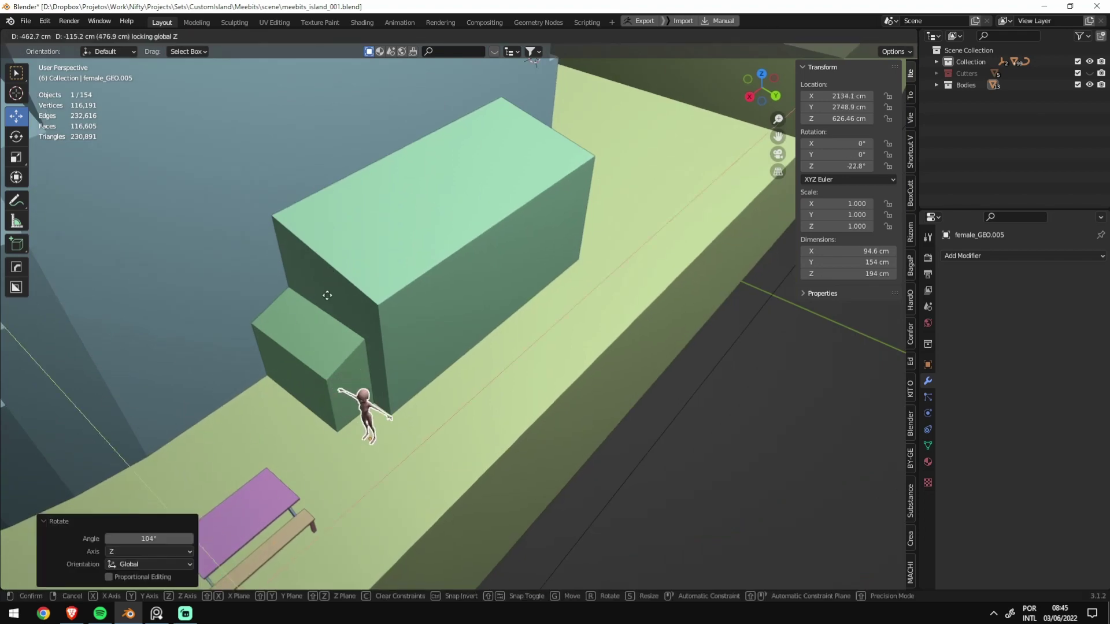
pyautogui.click(317, 383)
# Step: Raise the small box's bottom face about 83 cm along Z
pyautogui.press('KP_Decimal')
pyautogui.press('Tab')
pyautogui.hotkey('alt', 'z')
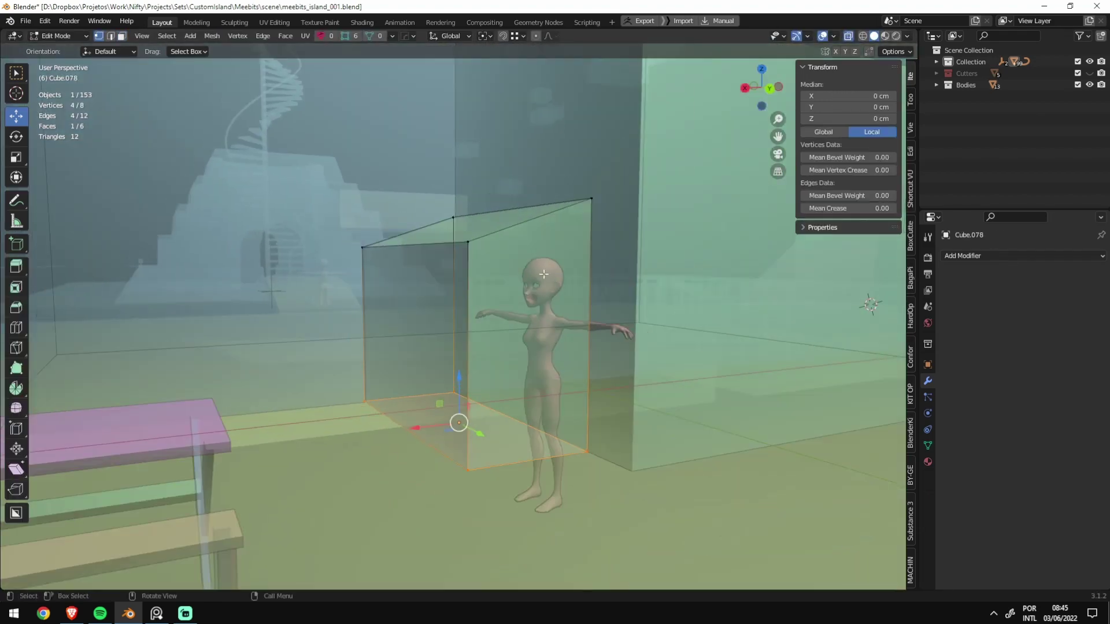
pyautogui.press('g')
pyautogui.press('z')
pyautogui.click(578, 243)
pyautogui.hotkey('alt', 'z')
# Step: Select the small box's left side face, then switch to editing the tall green block
pyautogui.moveTo(578, 243); pyautogui.dragTo(605, 290, button='middle')
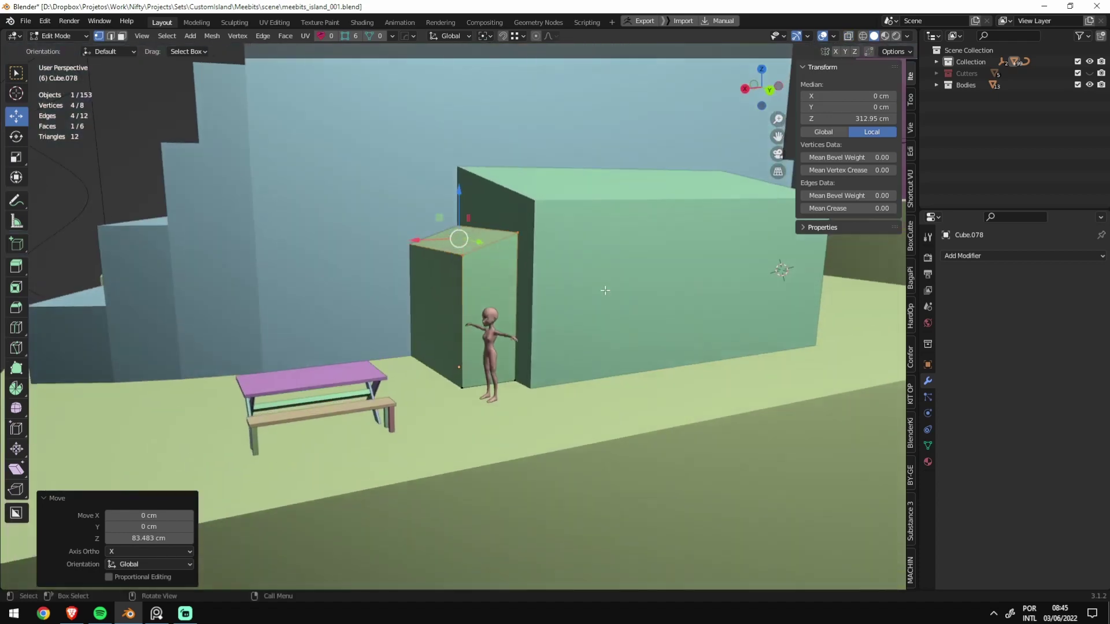
pyautogui.moveTo(521, 331); pyautogui.dragTo(395, 338, button='middle')
pyautogui.click(451, 319)
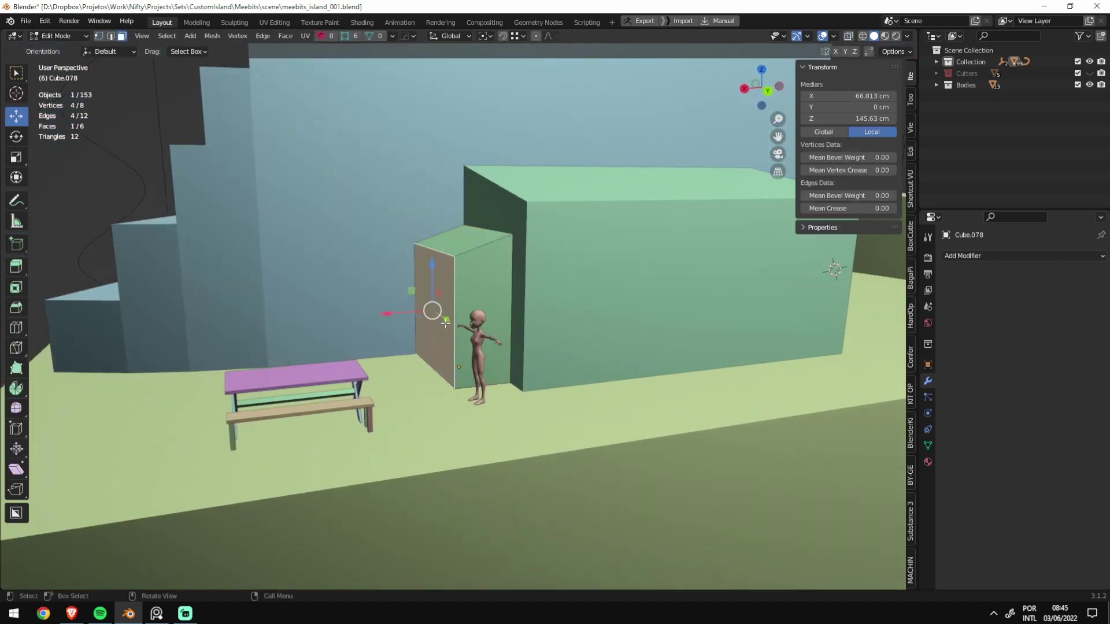
pyautogui.press('Tab')
pyautogui.click(557, 321)
pyautogui.moveTo(556, 321); pyautogui.dragTo(450, 252, button='middle')
pyautogui.hotkey('alt', 'z')
pyautogui.press('Tab')
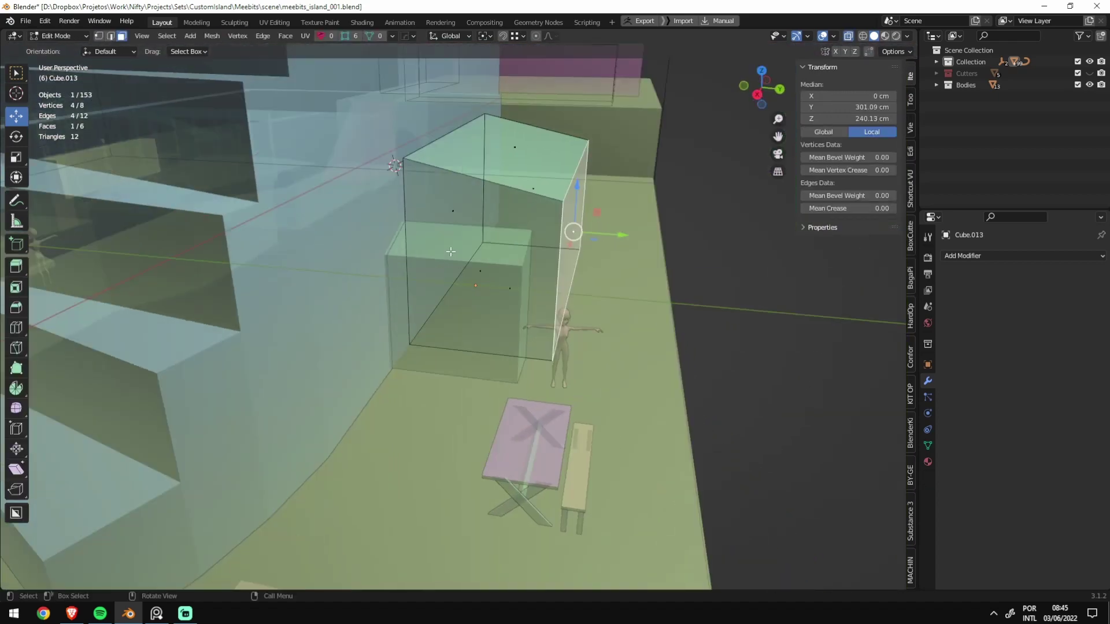
# Step: Delete two hidden faces of the tall green block, Cube.013
pyautogui.click(453, 210)
pyautogui.keyDown('shift'); pyautogui.click(513, 216); pyautogui.keyUp('shift')
pyautogui.press('x')
pyautogui.hotkey('alt', 'z')
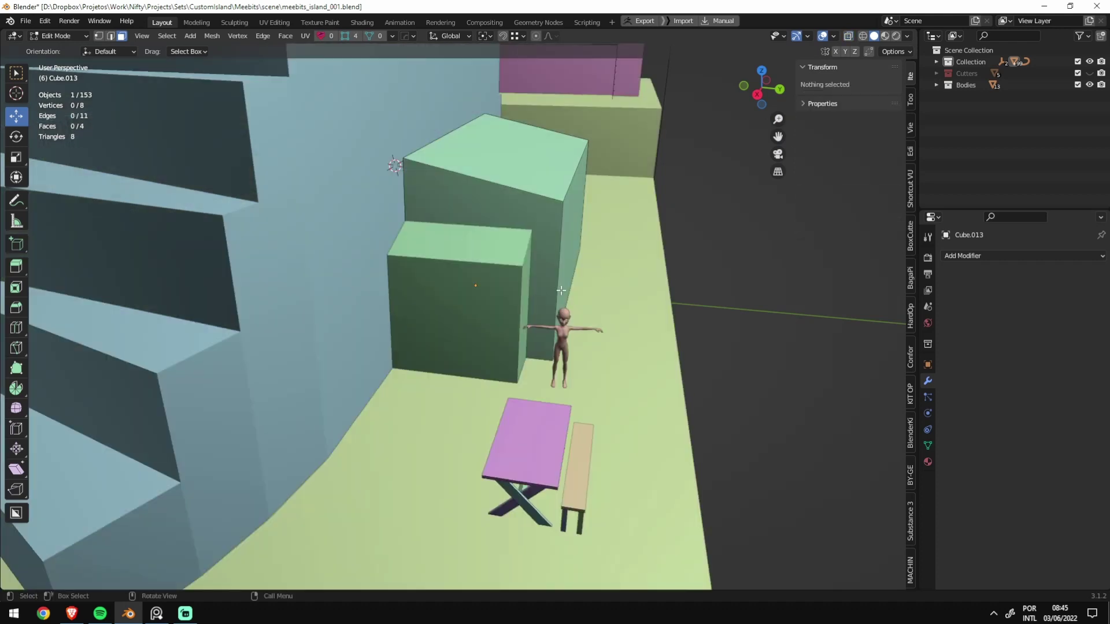
pyautogui.scroll(1, 561, 290)
pyautogui.press('1')
pyautogui.scroll(1, 479, 358)
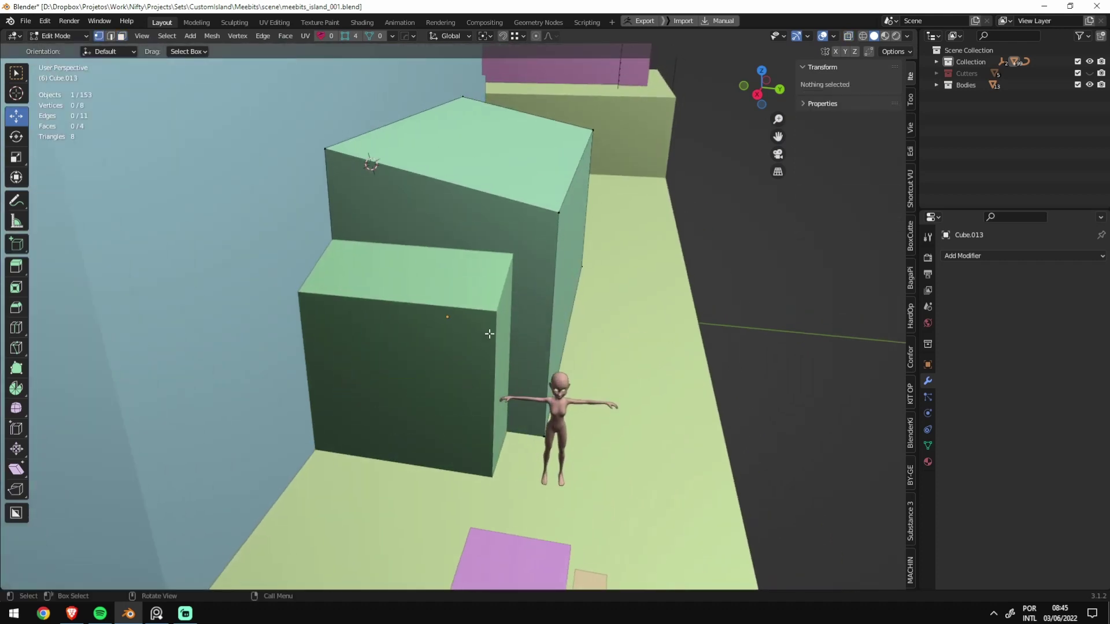
# Step: Inset the tall block's front face, then delete a corner vertex and the front face
pyautogui.click(536, 231)
pyautogui.press('i')
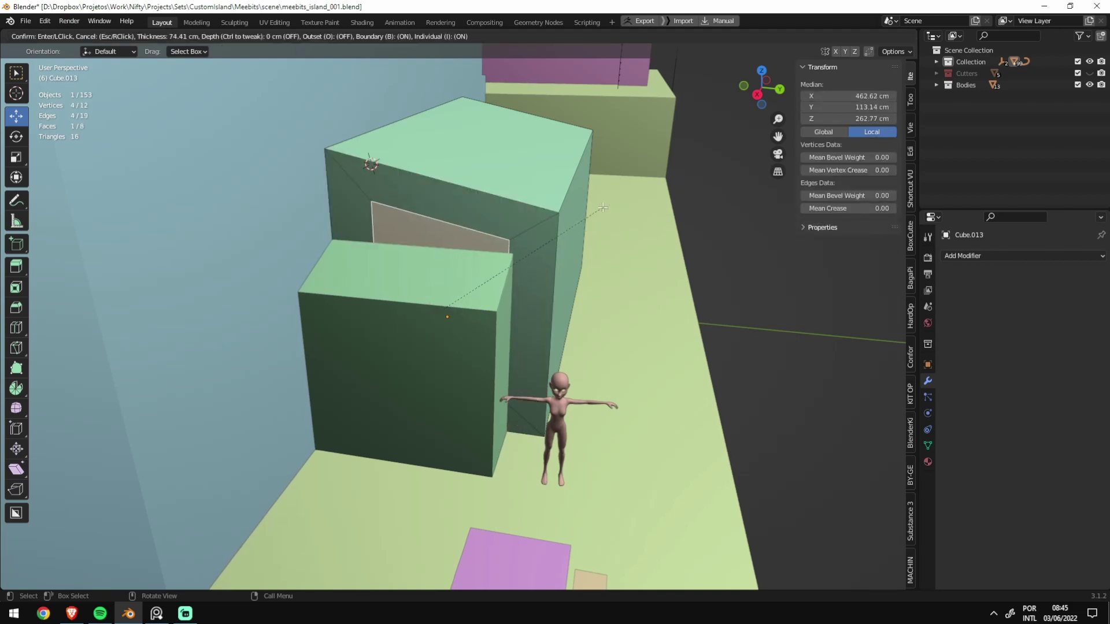
pyautogui.press('Escape')
pyautogui.hotkey('alt', 'z')
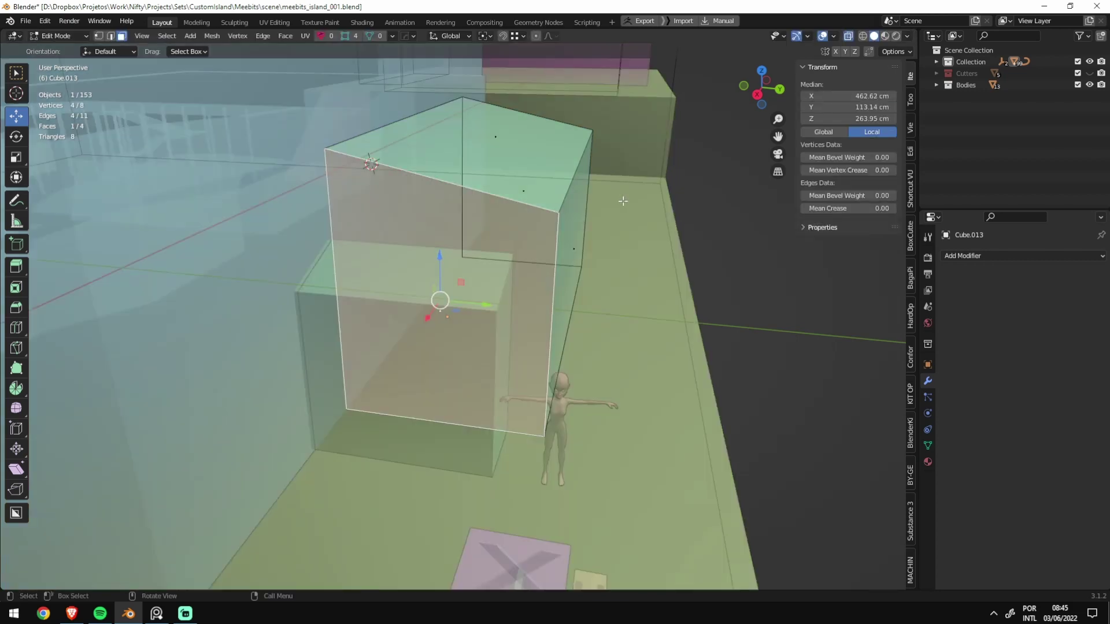
pyautogui.press('i')
pyautogui.click(585, 217)
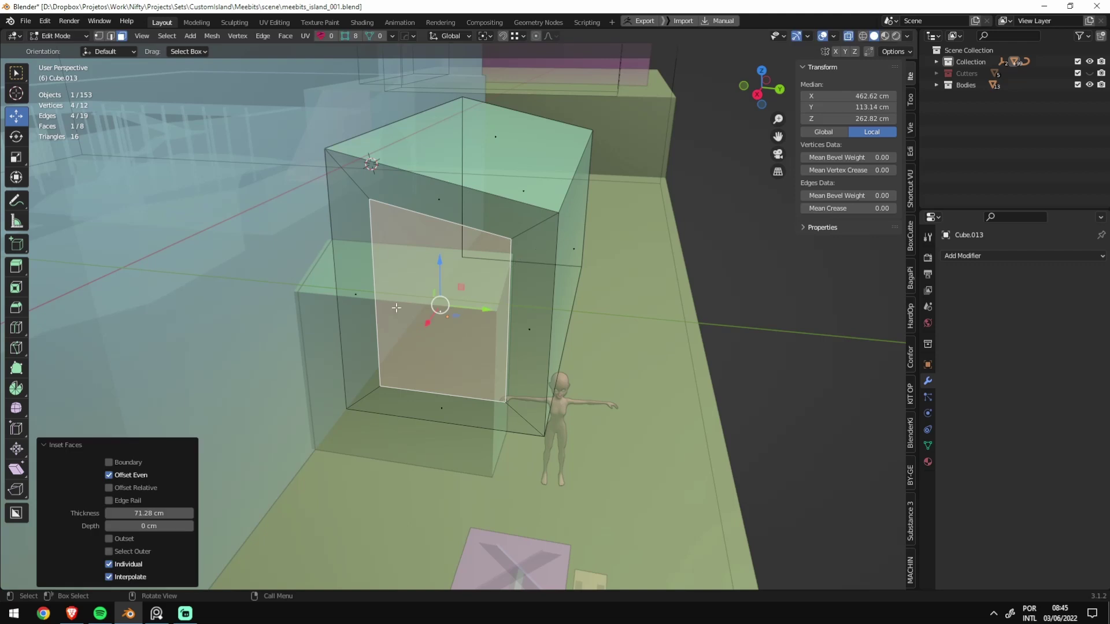
pyautogui.click(348, 315)
pyautogui.press('x')
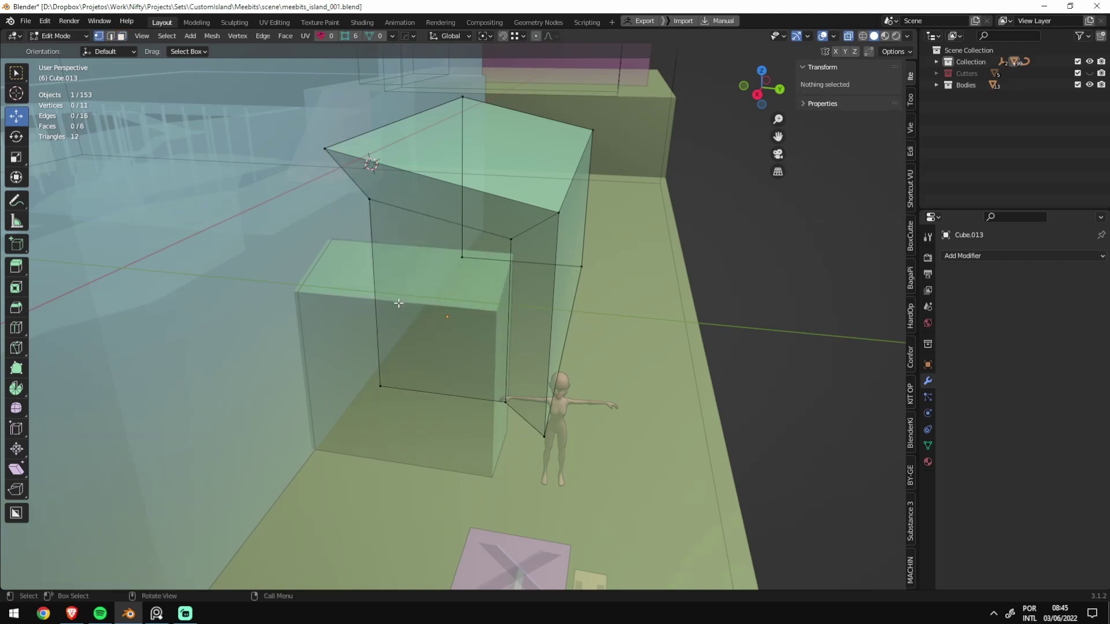
pyautogui.press('3')
pyautogui.click(439, 304)
pyautogui.press('x')
# Step: Lower the top front edge about 48 cm along Z
pyautogui.click(417, 229)
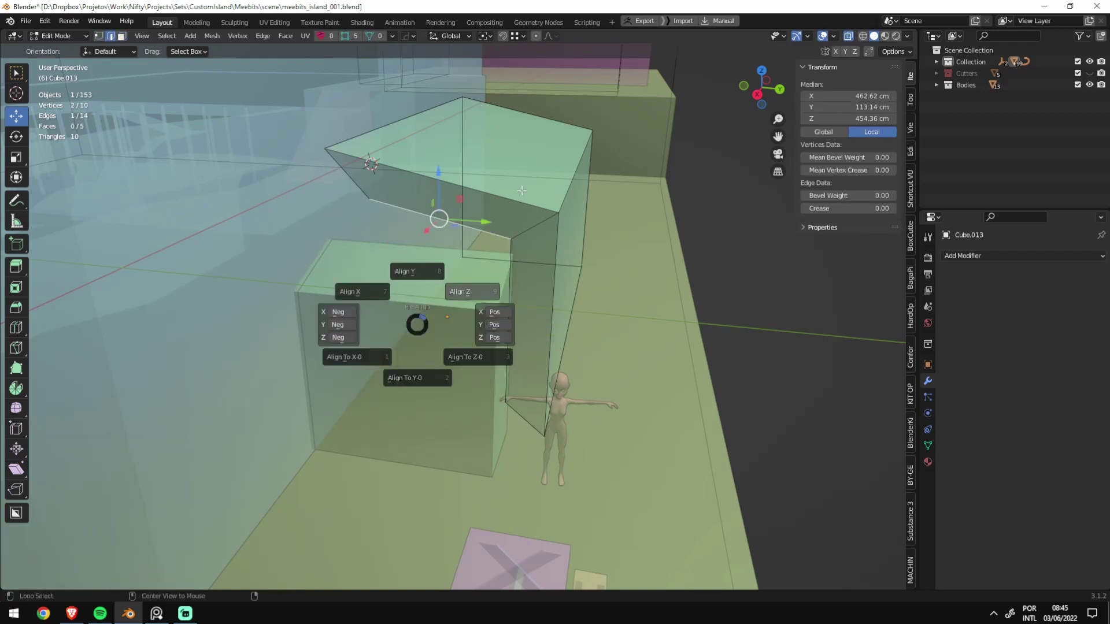
pyautogui.press('g')
pyautogui.press('z')
pyautogui.click(520, 313)
pyautogui.hotkey('alt', 'z')
pyautogui.hotkey('alt', 'z')
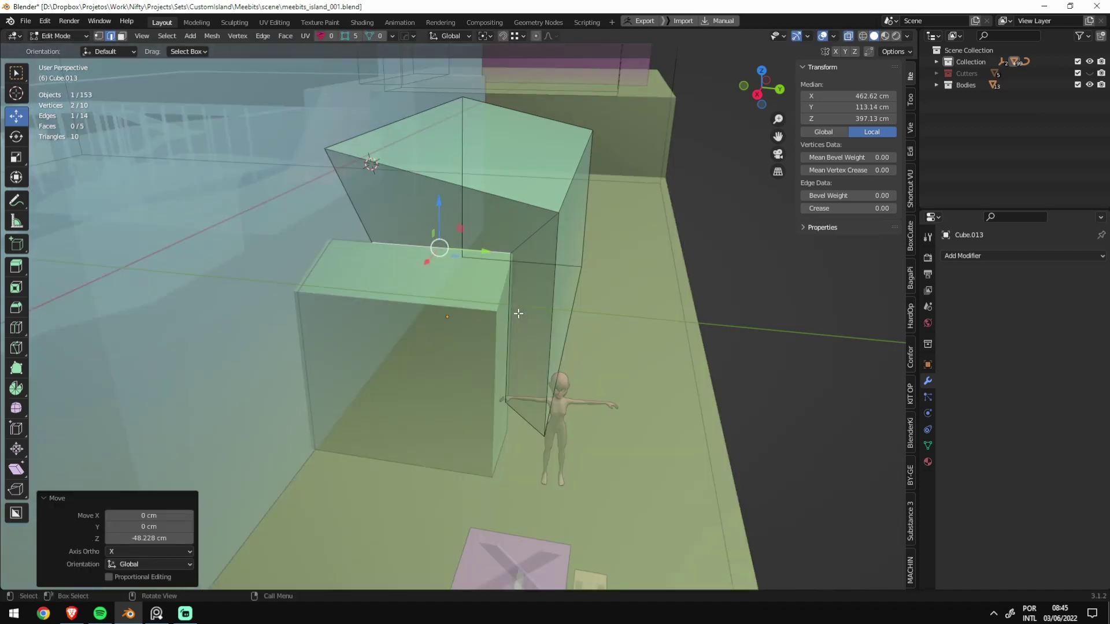
# Step: Shift the front edge and a top vertex of the box along Y
pyautogui.click(509, 330)
pyautogui.press('g')
pyautogui.press('y')
pyautogui.click(497, 481)
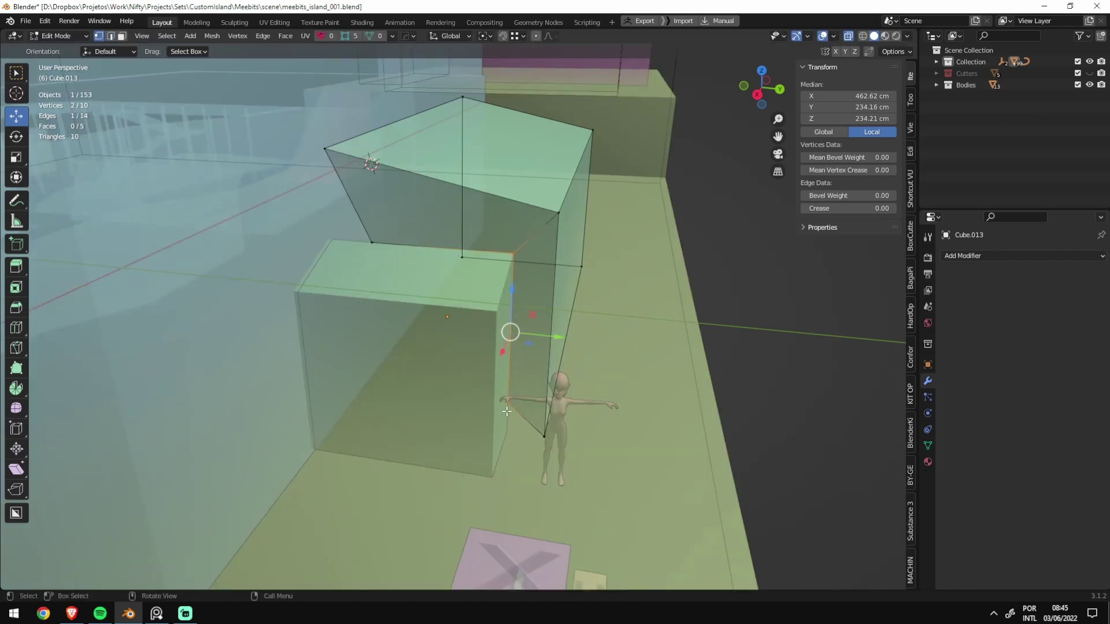
pyautogui.moveTo(492, 474)
pyautogui.mouseDown(button='middle')
pyautogui.moveTo(499, 441)
pyautogui.moveTo(346, 234)
pyautogui.moveTo(376, 272)
pyautogui.mouseUp(button='middle')
pyautogui.click(345, 235)
pyautogui.press('g')
pyautogui.press('y')
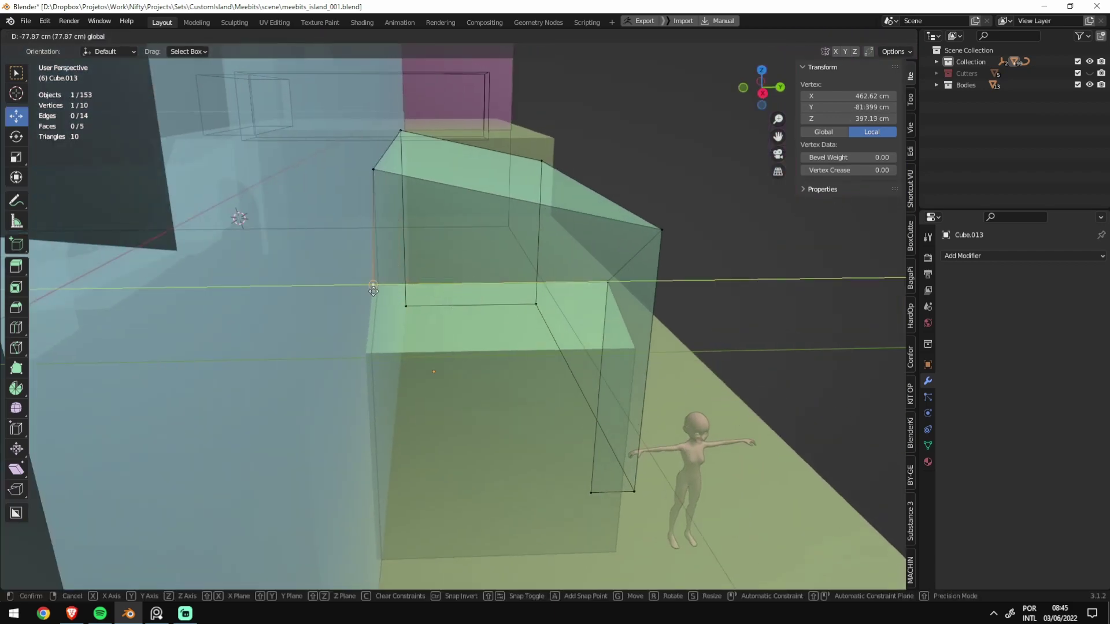
pyautogui.click(374, 291)
# Step: Align the left-side edge loop vertices on Y and slide them along Y
pyautogui.keyDown('alt'); pyautogui.click(414, 255); pyautogui.keyUp('alt')
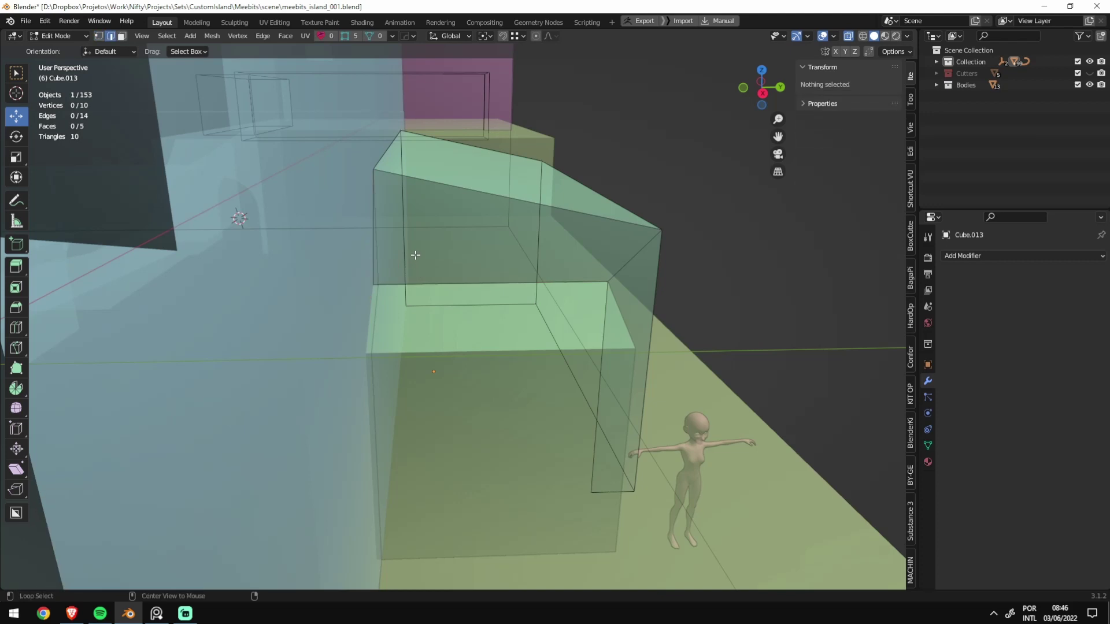
pyautogui.hotkey('alt', 'x')
pyautogui.click(526, 365)
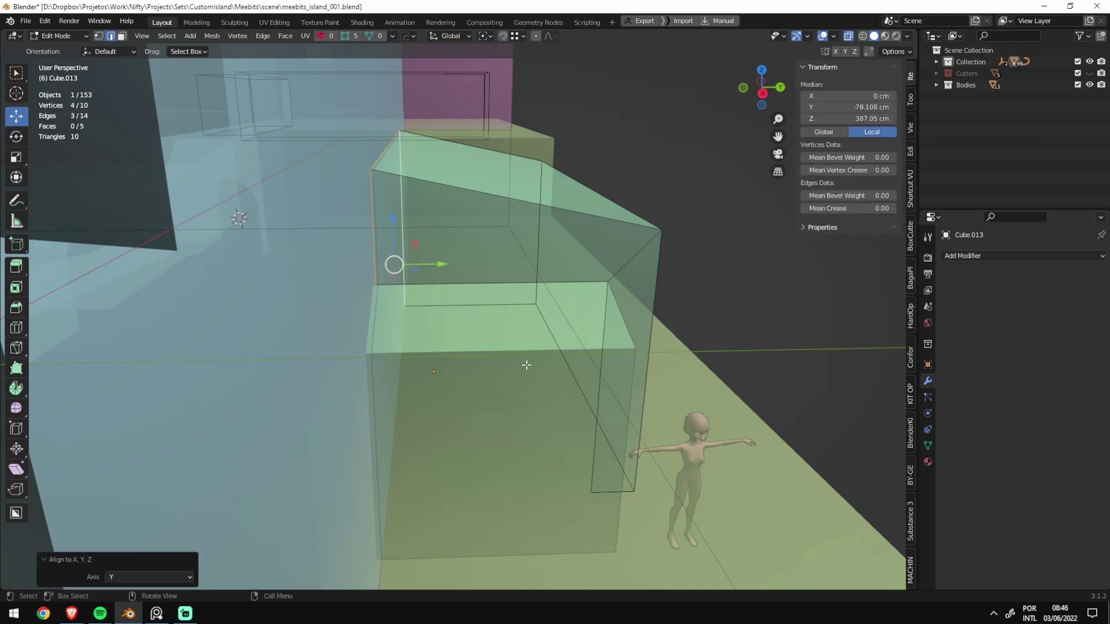
pyautogui.keyDown('shift'); pyautogui.click(372, 296); pyautogui.keyUp('shift')
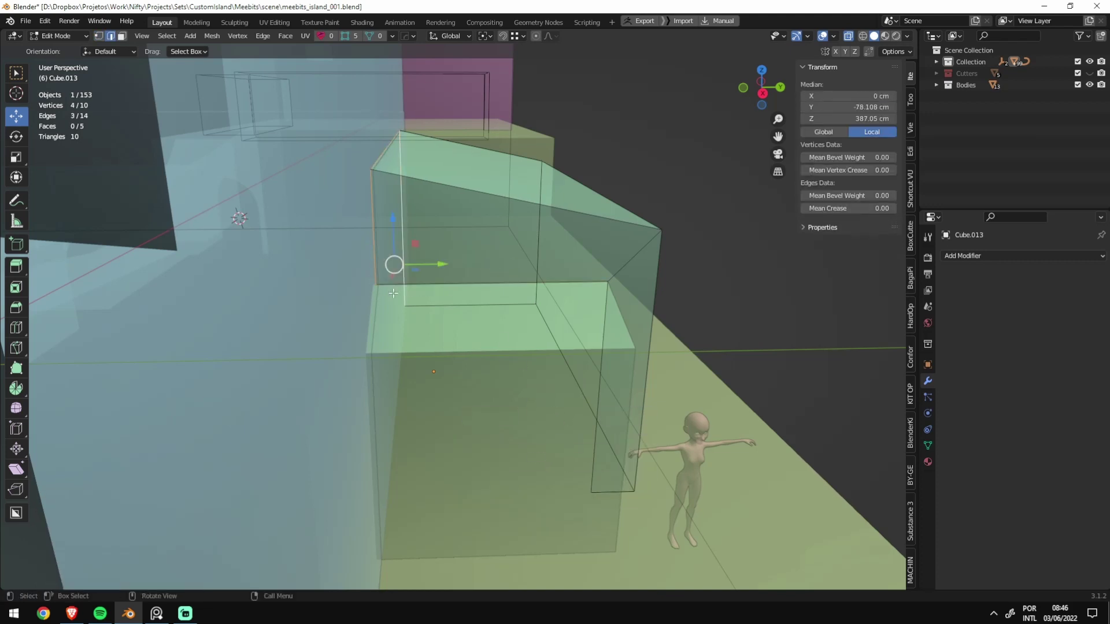
pyautogui.moveTo(440, 266); pyautogui.dragTo(424, 266)
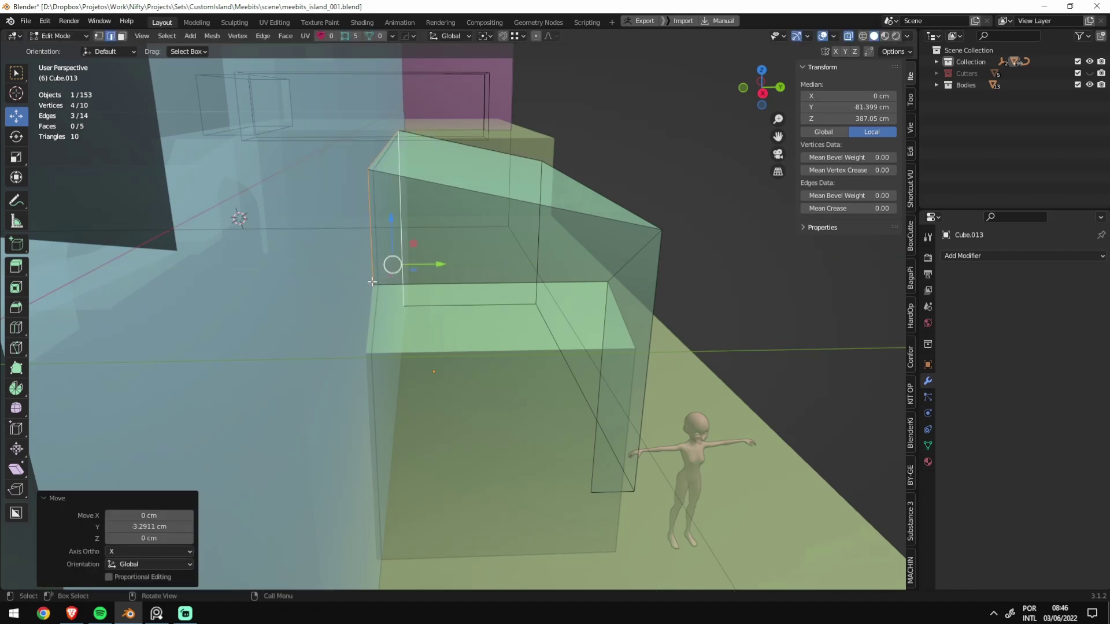
pyautogui.moveTo(404, 272)
pyautogui.mouseDown(button='middle')
pyautogui.moveTo(426, 304)
pyautogui.moveTo(482, 317)
pyautogui.moveTo(457, 296)
pyautogui.mouseUp(button='middle')
pyautogui.hotkey('alt', 'z')
pyautogui.hotkey('alt', 'z')
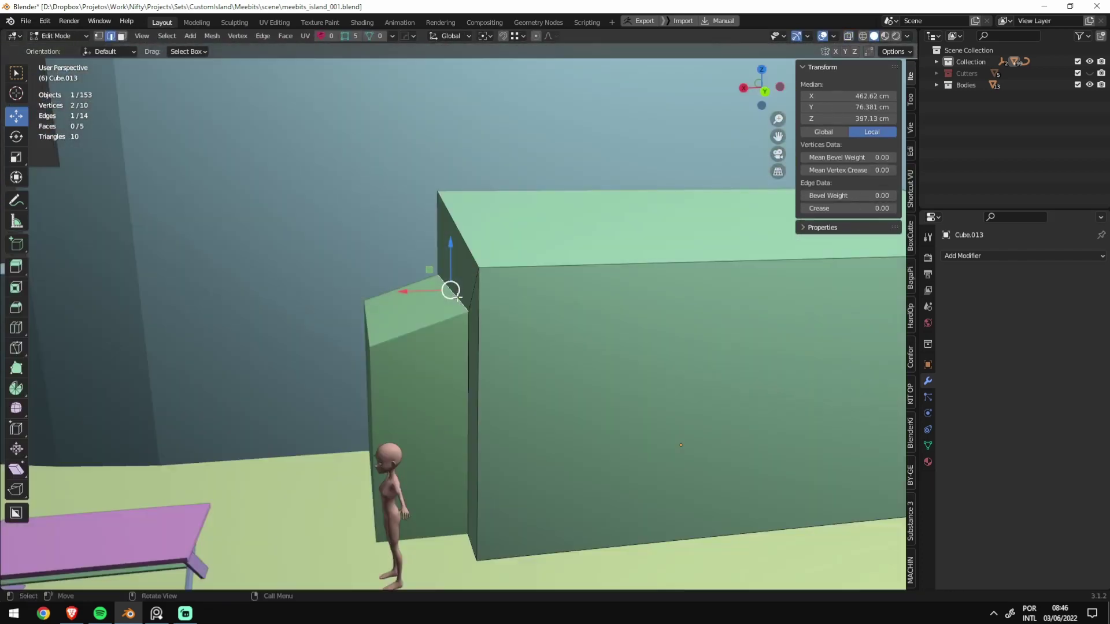
# Step: Extrude a new edge strip and drop its bottom vertex to floor level
pyautogui.press('e')
pyautogui.click(381, 337)
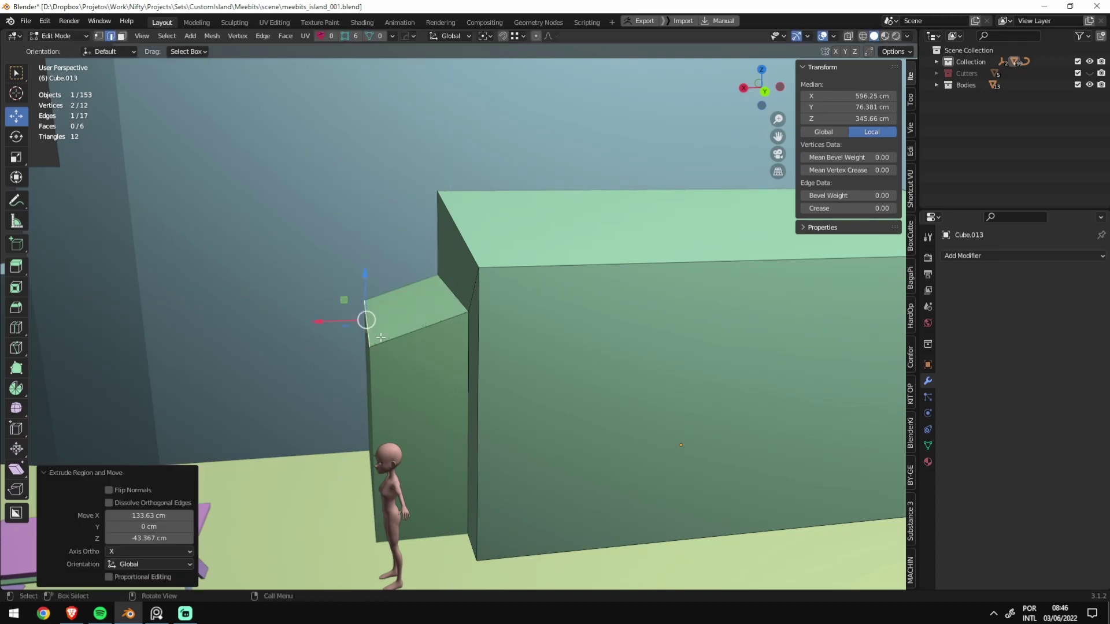
pyautogui.moveTo(380, 337); pyautogui.dragTo(391, 324, button='middle')
pyautogui.click(535, 307)
pyautogui.hotkey('alt', 'z')
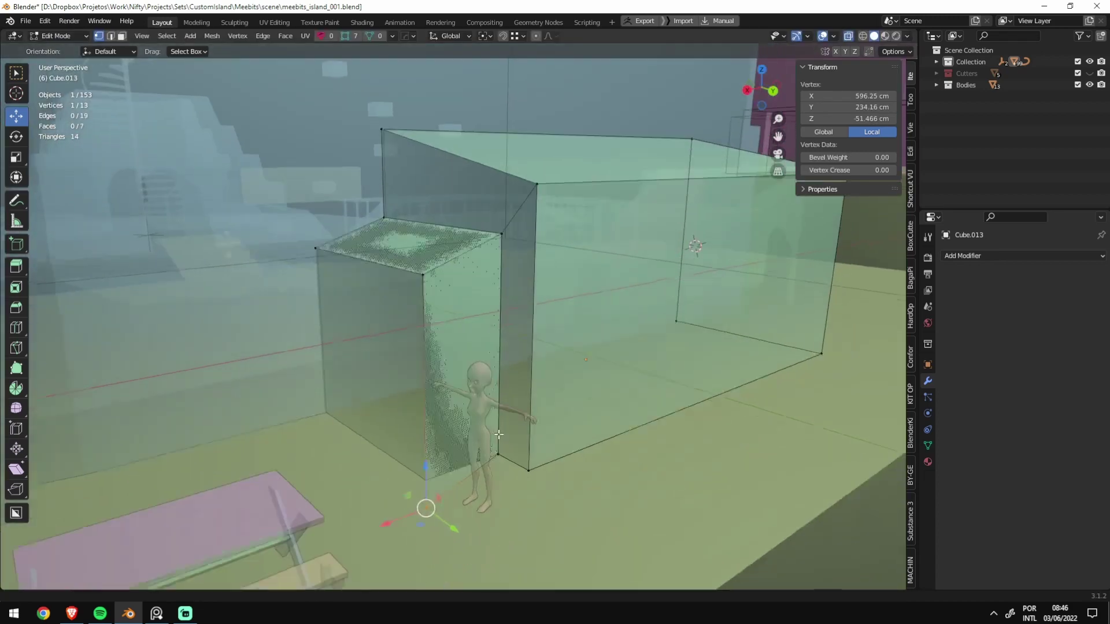
pyautogui.moveTo(532, 443); pyautogui.dragTo(440, 376, button='middle')
pyautogui.press('g')
pyautogui.press('z')
pyautogui.click(425, 361)
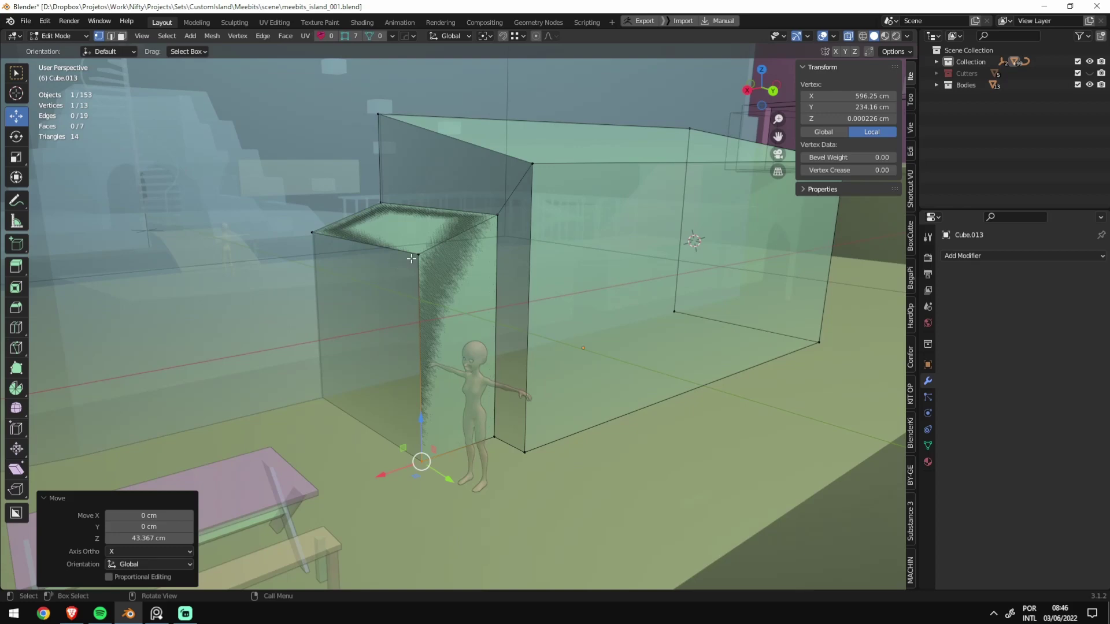
pyautogui.hotkey('alt', 'z')
# Step: Return to Object Mode, delete an accidental duplicate, and save the file
pyautogui.press('Tab')
pyautogui.hotkey('shift', 'd')
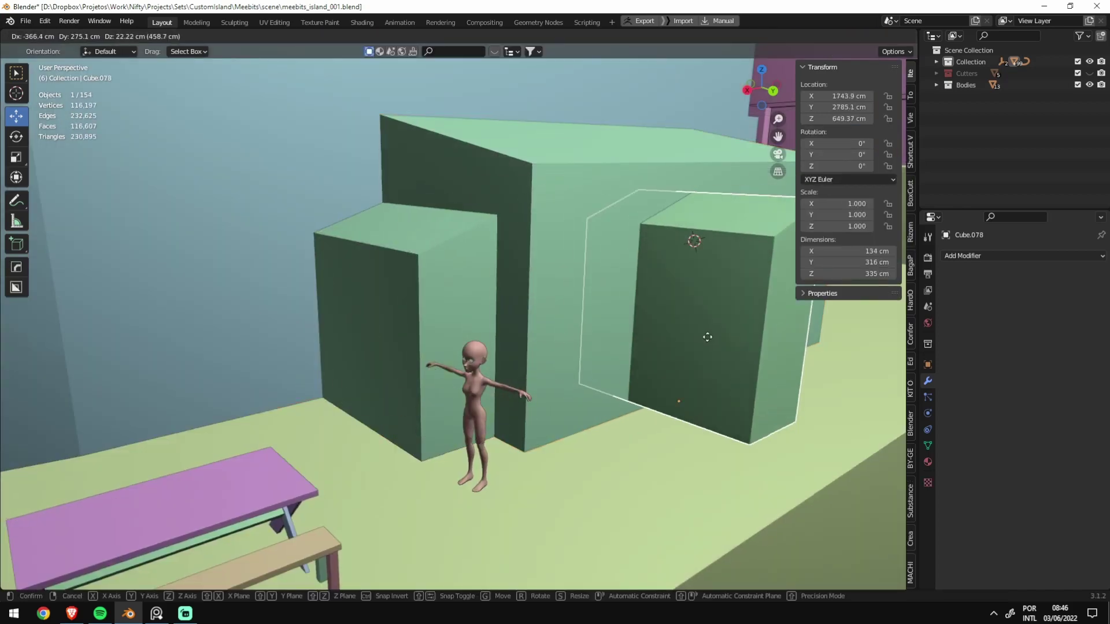
pyautogui.rightClick(707, 337)
pyautogui.press('x')
pyautogui.click(707, 335)
pyautogui.hotkey('ctrl', 's')
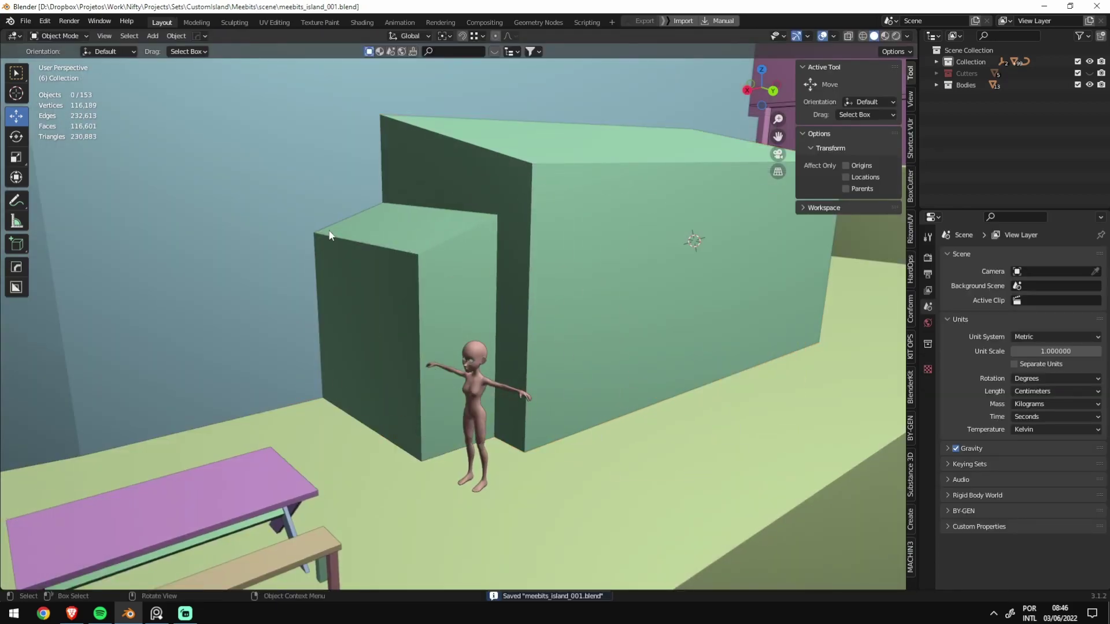
pyautogui.scroll(-3, 330, 234)
pyautogui.hotkey('ctrl', 'z')
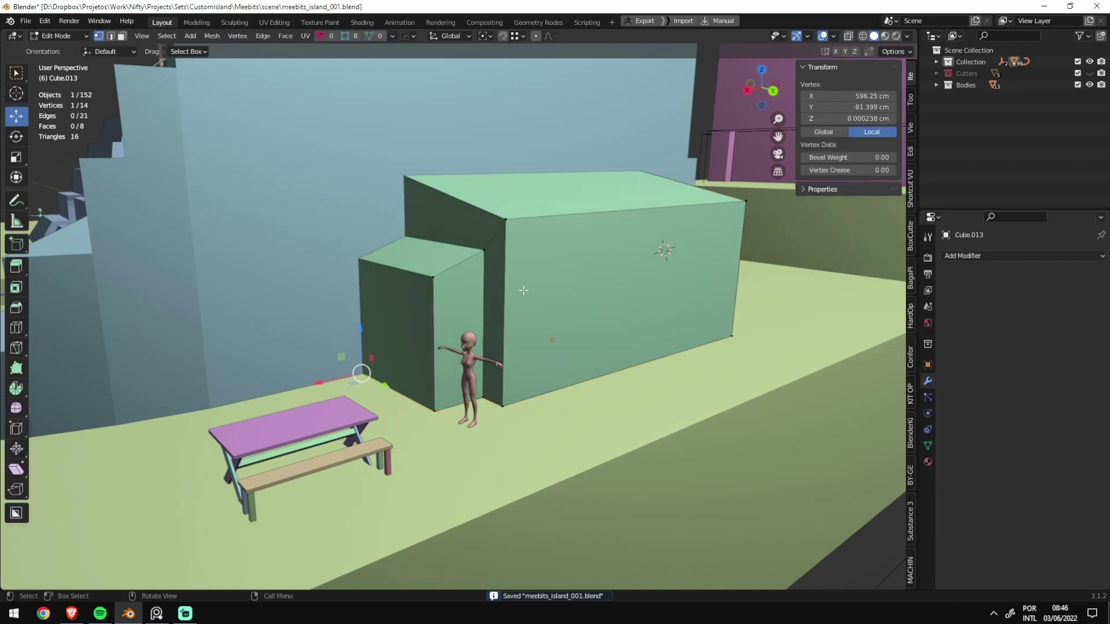
pyautogui.press('Tab')
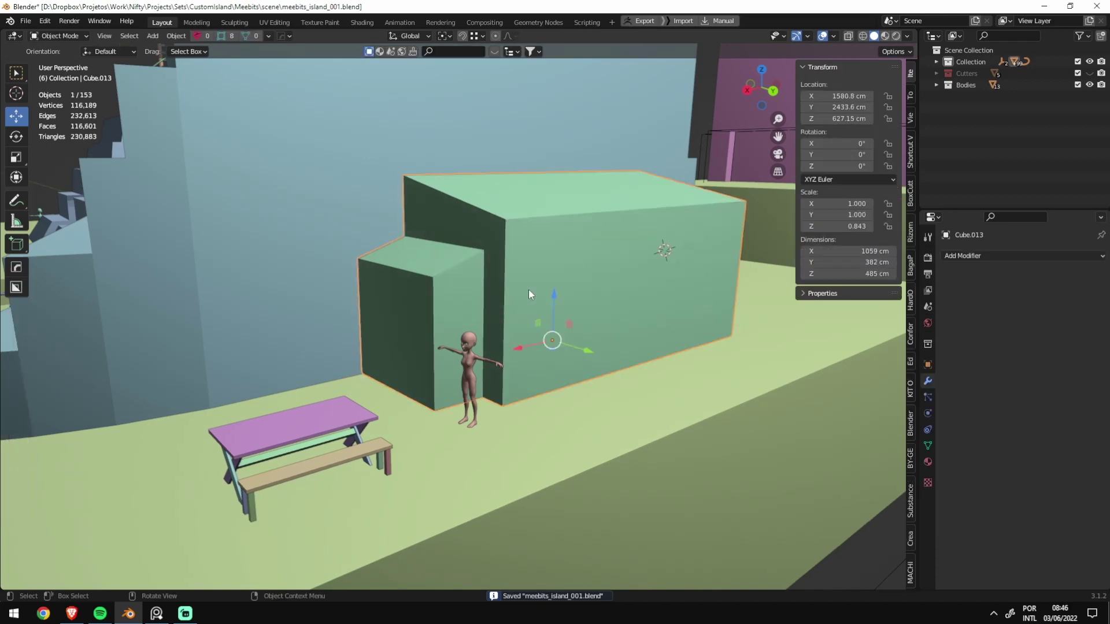
# Step: Draw an interactive cube, about 137 × 707 × 200 cm, on the building's side wall
pyautogui.moveTo(529, 289)
pyautogui.mouseDown(button='middle')
pyautogui.moveTo(473, 324)
pyautogui.moveTo(412, 317)
pyautogui.moveTo(645, 290)
pyautogui.moveTo(691, 308)
pyautogui.moveTo(506, 329)
pyautogui.mouseUp(button='middle')
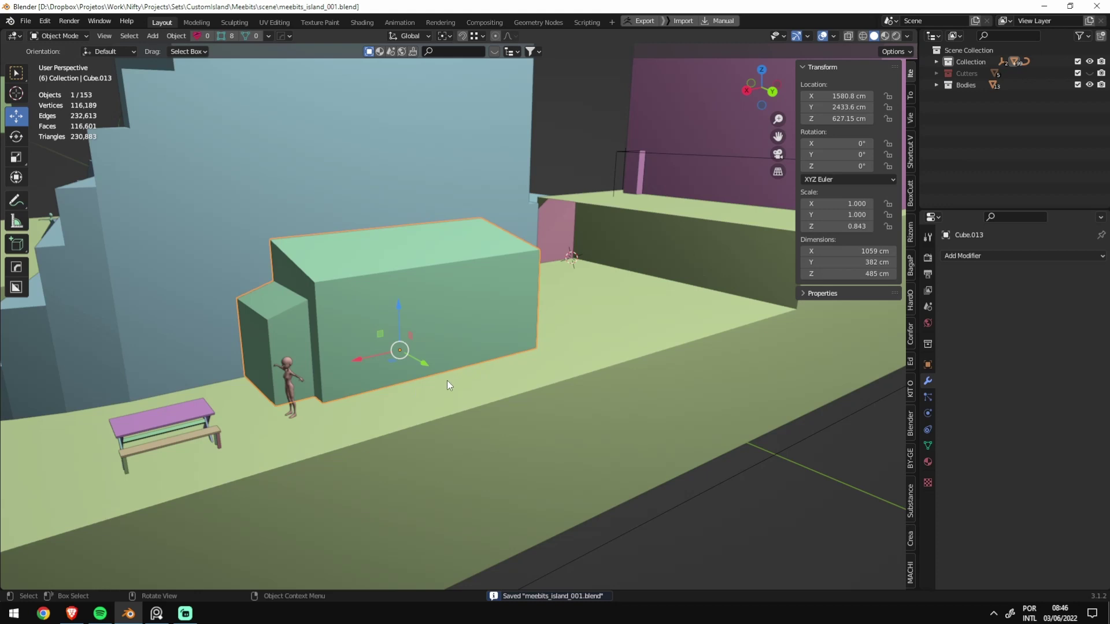
pyautogui.scroll(2, 495, 338)
pyautogui.hotkey('shift', 'a')
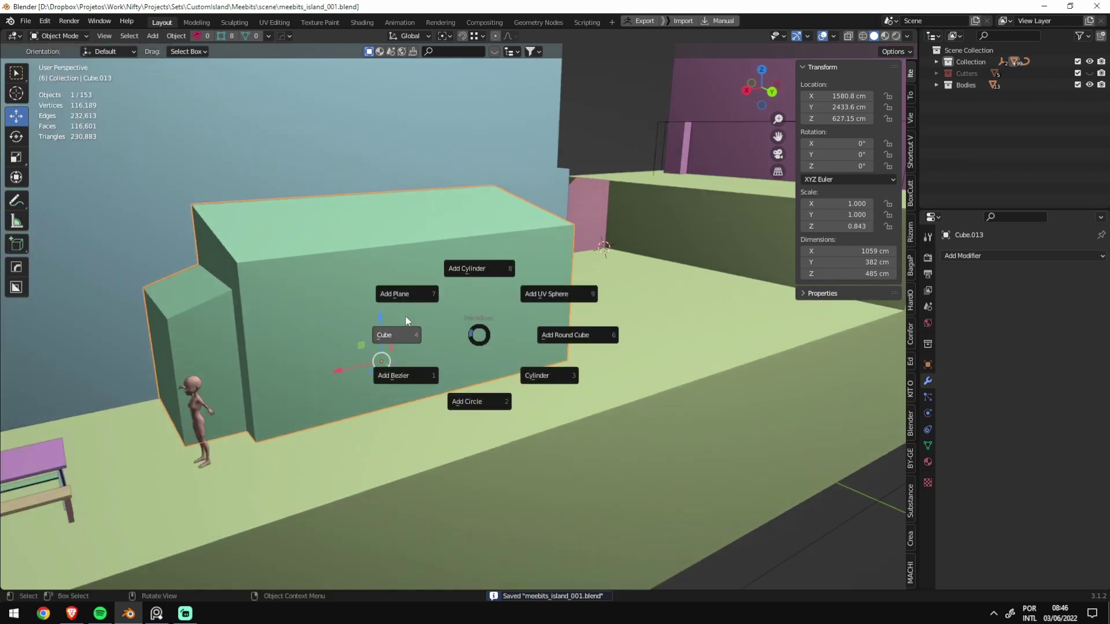
pyautogui.click(399, 337)
pyautogui.moveTo(399, 337); pyautogui.dragTo(290, 300, button='middle')
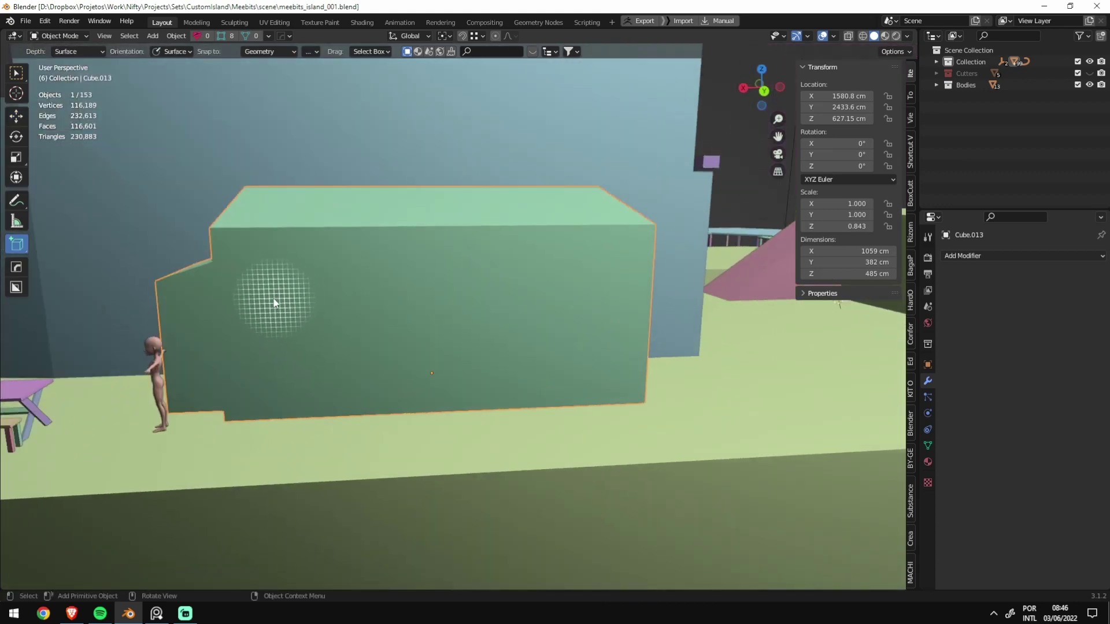
pyautogui.moveTo(275, 309); pyautogui.dragTo(610, 334)
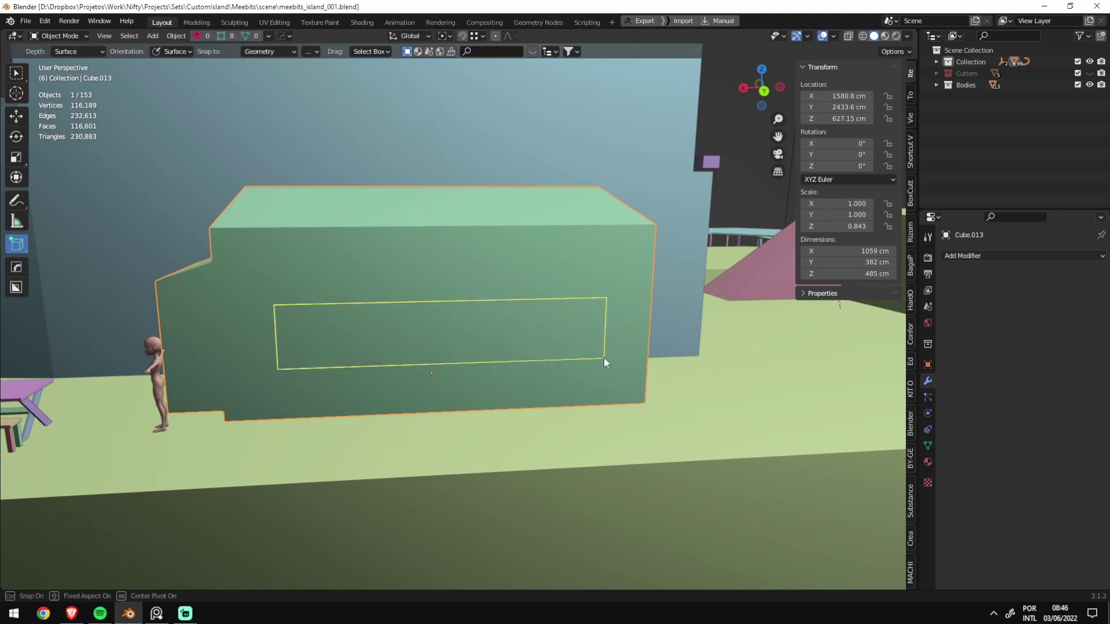
pyautogui.click(588, 334)
pyautogui.hotkey('shift', 'space')
pyautogui.press('g')
pyautogui.moveTo(651, 334); pyautogui.dragTo(494, 336, button='middle')
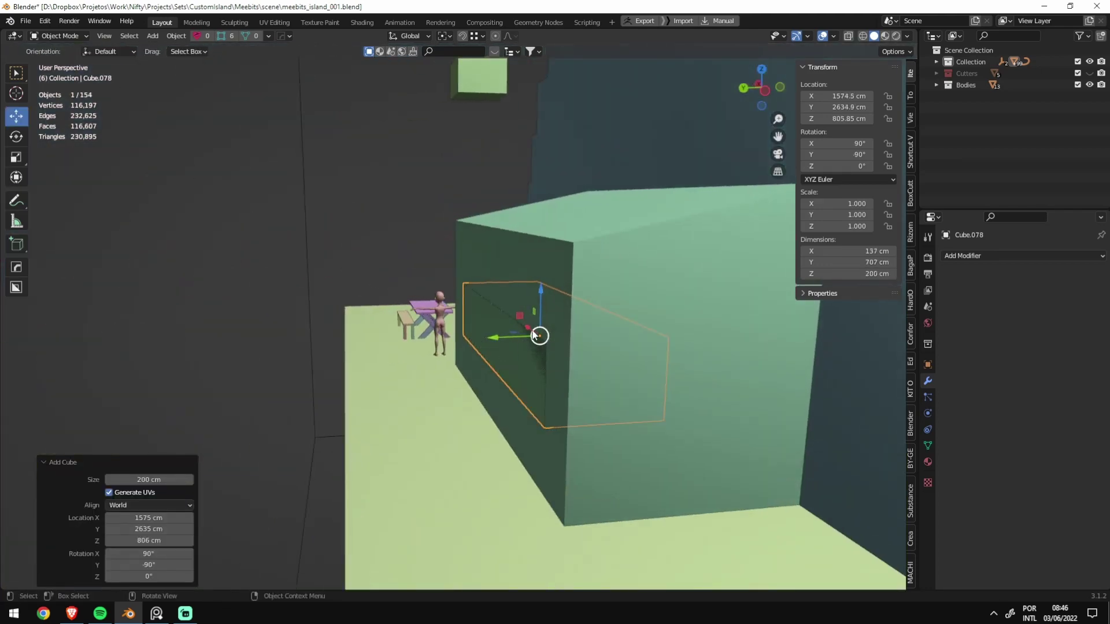
# Step: Cut the box from the building with a BTool Difference boolean, then edit the cutter
pyautogui.keyDown('shift'); pyautogui.click(494, 336); pyautogui.keyUp('shift')
pyautogui.press('ctrl+shift+KP_Subtract')
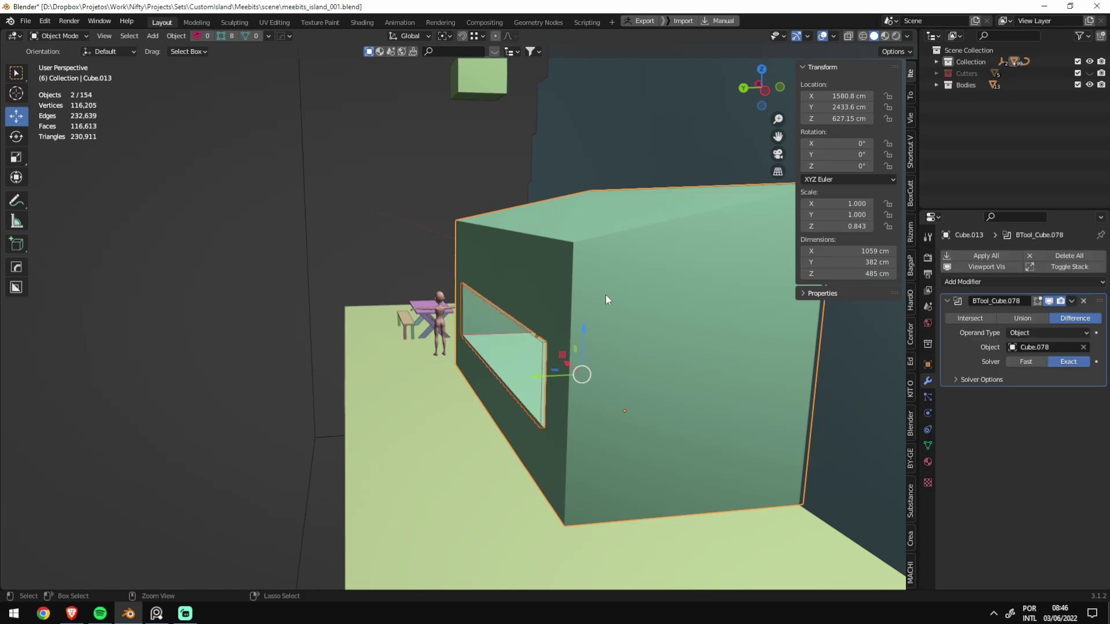
pyautogui.click(547, 341)
pyautogui.press('Tab')
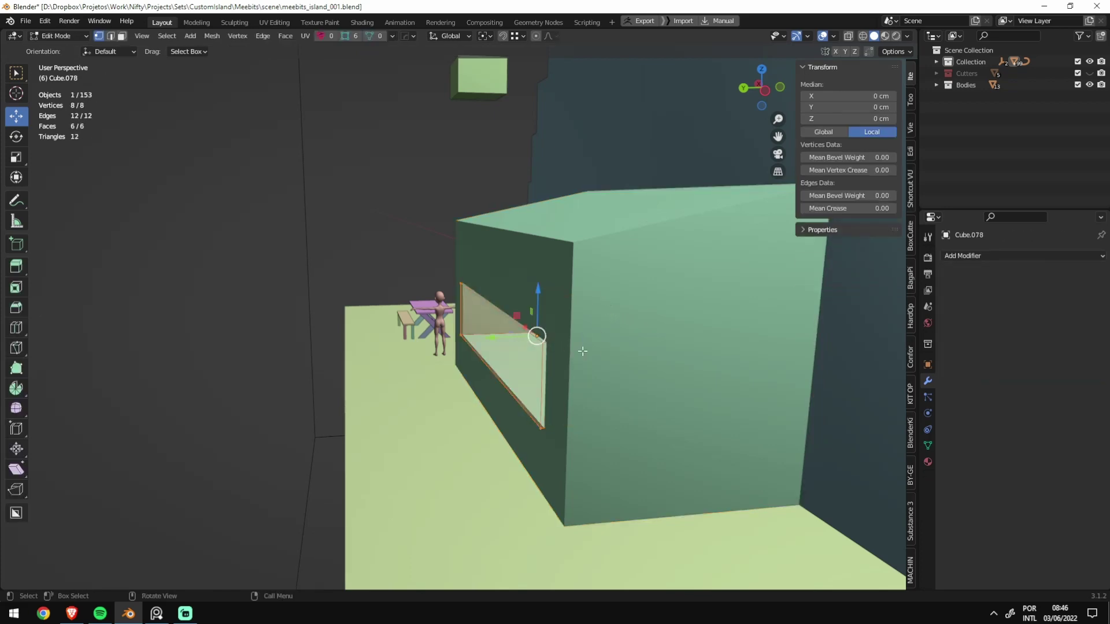
pyautogui.press('KP_Decimal')
pyautogui.hotkey('alt', 'z')
# Step: Loop-cut the cutter and extrude its ring of faces along normals by 165 cm
pyautogui.hotkey('ctrl', 'r')
pyautogui.click(583, 269)
pyautogui.scroll(-3, 549, 278)
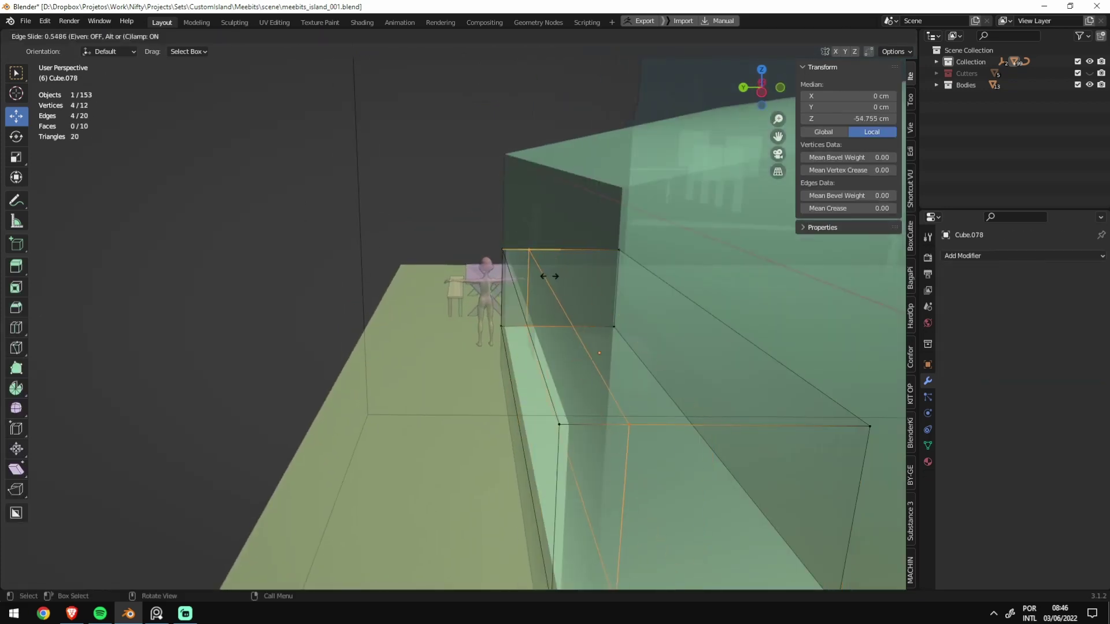
pyautogui.press('3')
pyautogui.scroll(1, 552, 236)
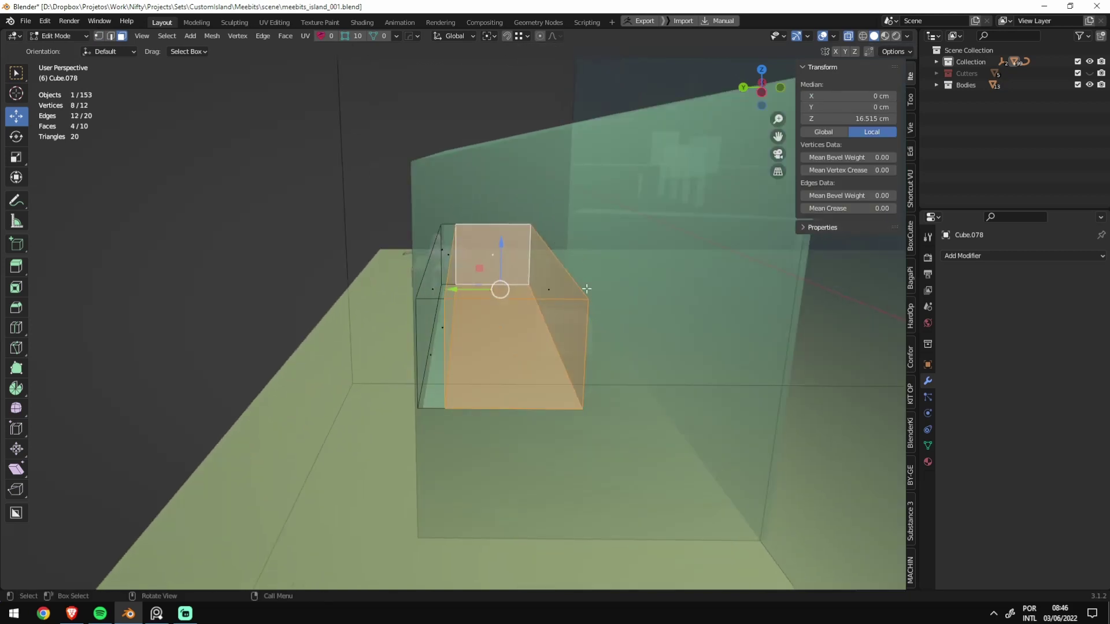
pyautogui.hotkey('alt', 'e')
pyautogui.click(591, 302)
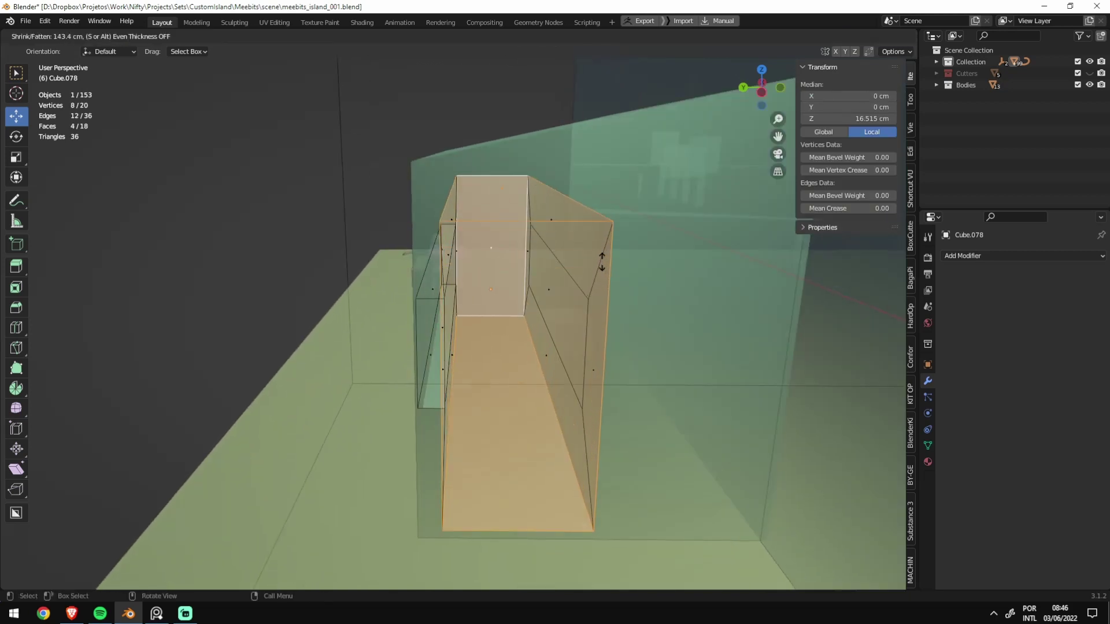
pyautogui.click(605, 254)
pyautogui.hotkey('alt', 'z')
pyautogui.moveTo(605, 254); pyautogui.dragTo(608, 311, button='middle')
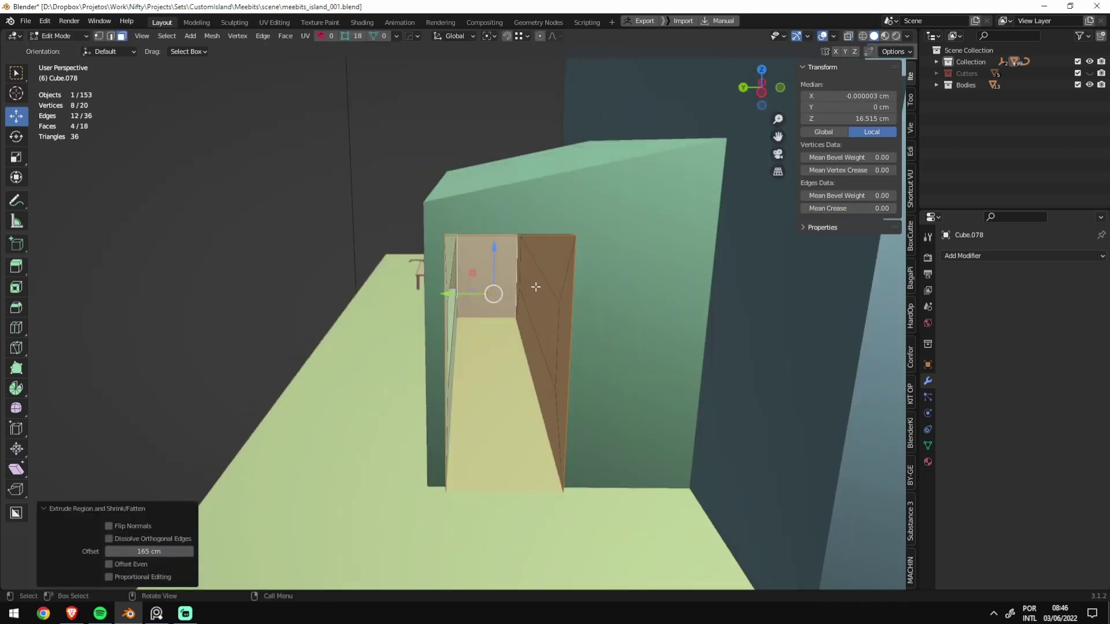
# Step: Enable Offset Even and reduce the inset extrusion offset to 85.8 cm
pyautogui.click(123, 564)
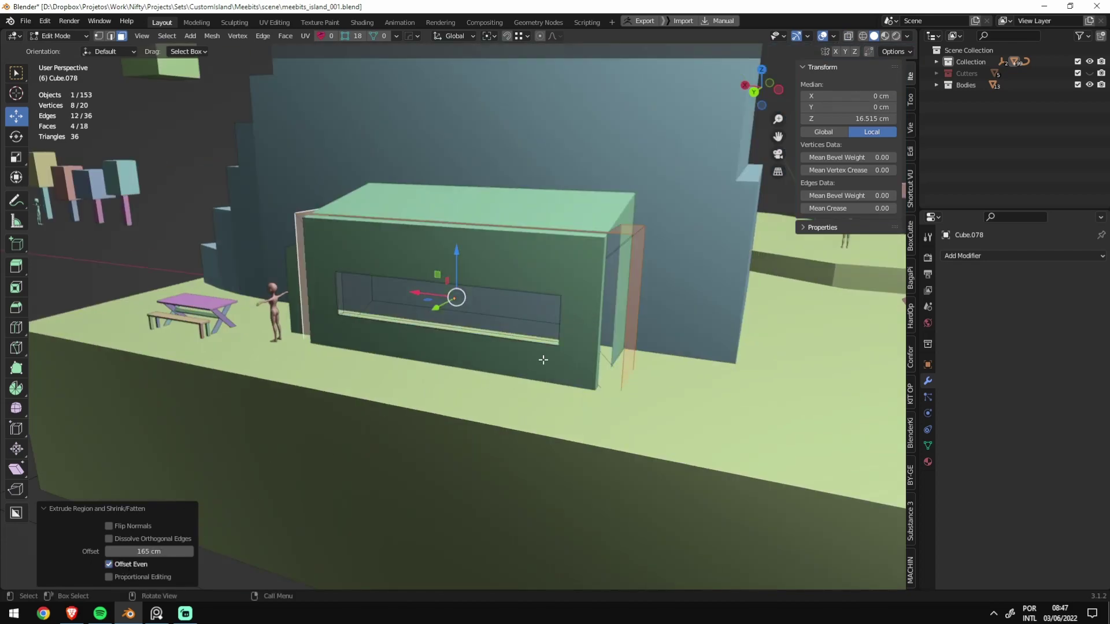
pyautogui.press('KP_Decimal')
pyautogui.moveTo(159, 555); pyautogui.dragTo(116, 556)
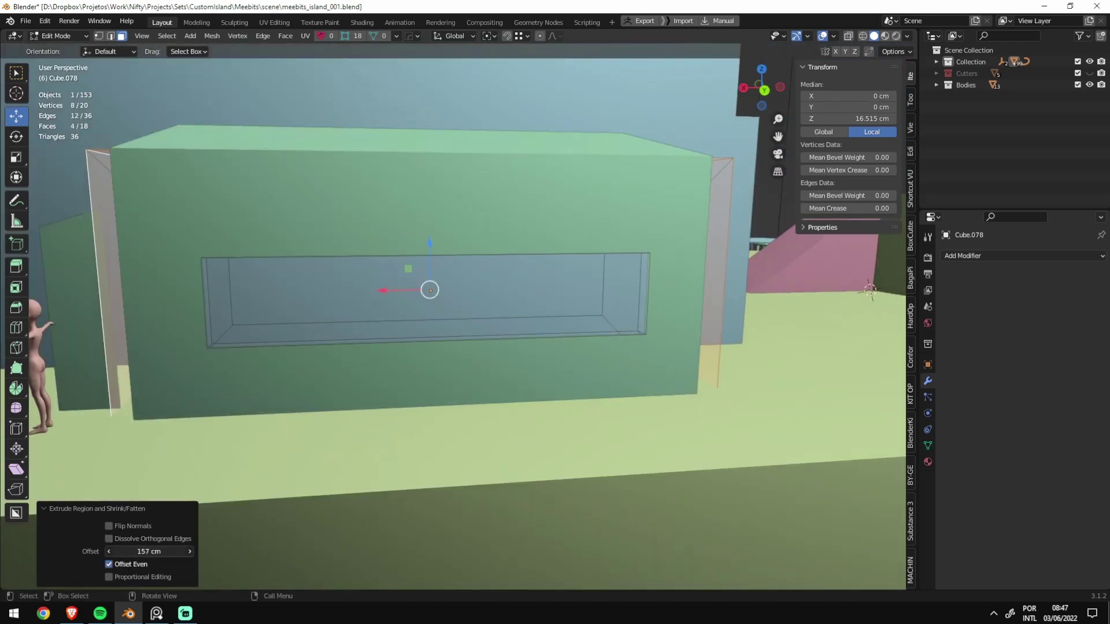
pyautogui.scroll(-5, 444, 313)
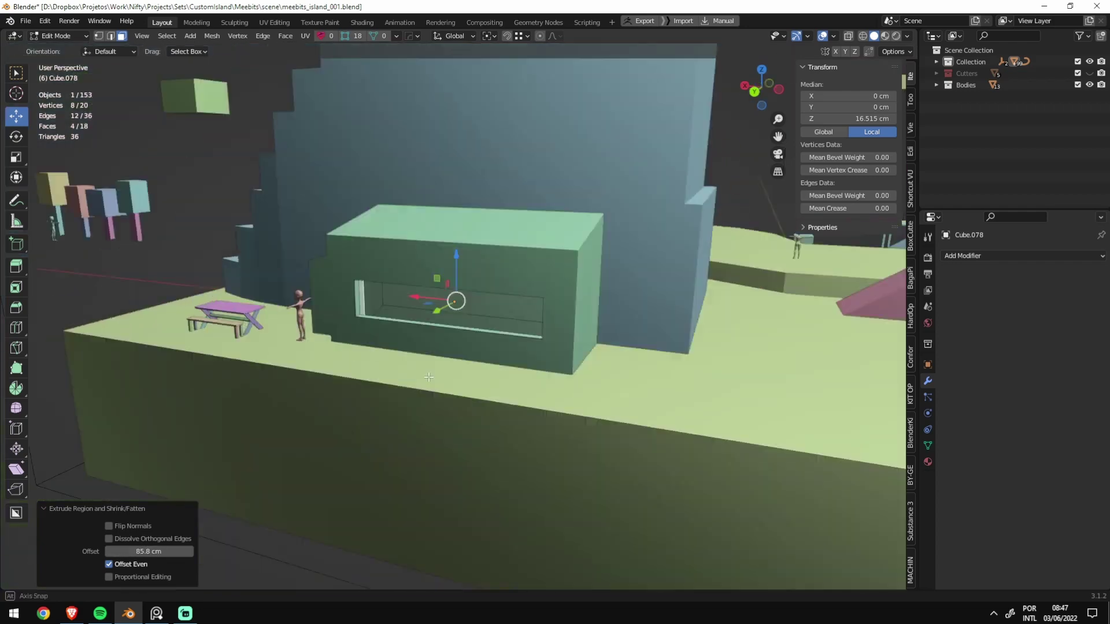
pyautogui.hotkey('alt', 'z')
pyautogui.moveTo(405, 301); pyautogui.dragTo(445, 313, button='middle')
pyautogui.press('KP_Decimal')
pyautogui.hotkey('alt', 'z')
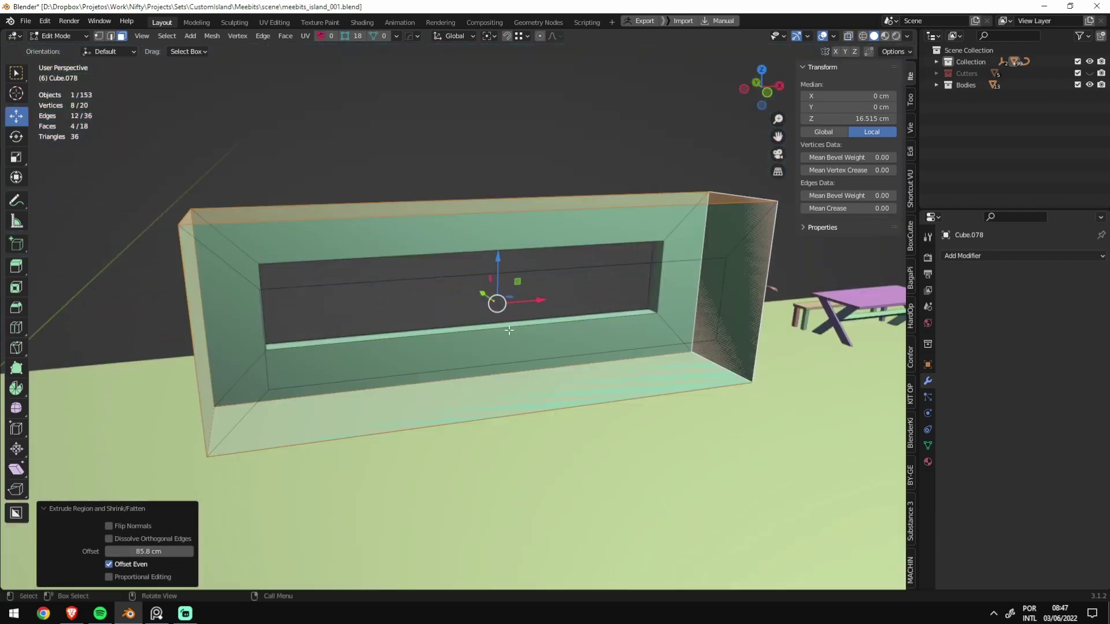
# Step: Select the cutter's linked flat side faces and push them along Y
pyautogui.click(444, 313)
pyautogui.hotkey('shift', 'ctrl', 'alt', 'f')
pyautogui.moveTo(445, 313)
pyautogui.mouseDown(button='middle')
pyautogui.moveTo(504, 335)
pyautogui.moveTo(536, 306)
pyautogui.mouseUp(button='middle')
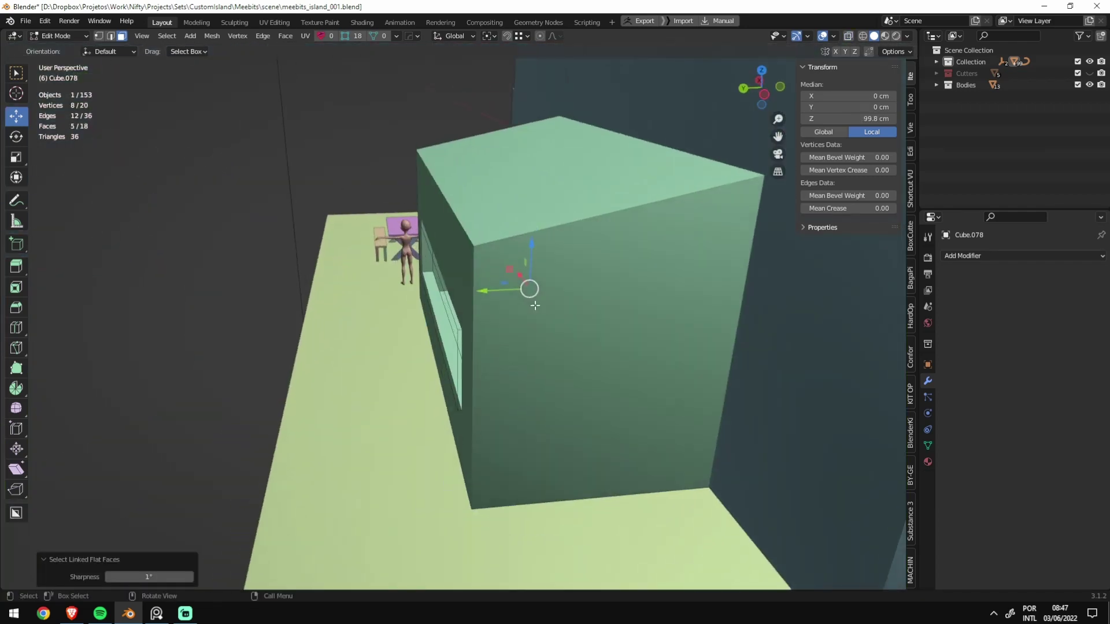
pyautogui.moveTo(504, 293); pyautogui.dragTo(697, 279)
pyautogui.hotkey('ctrl', 'z')
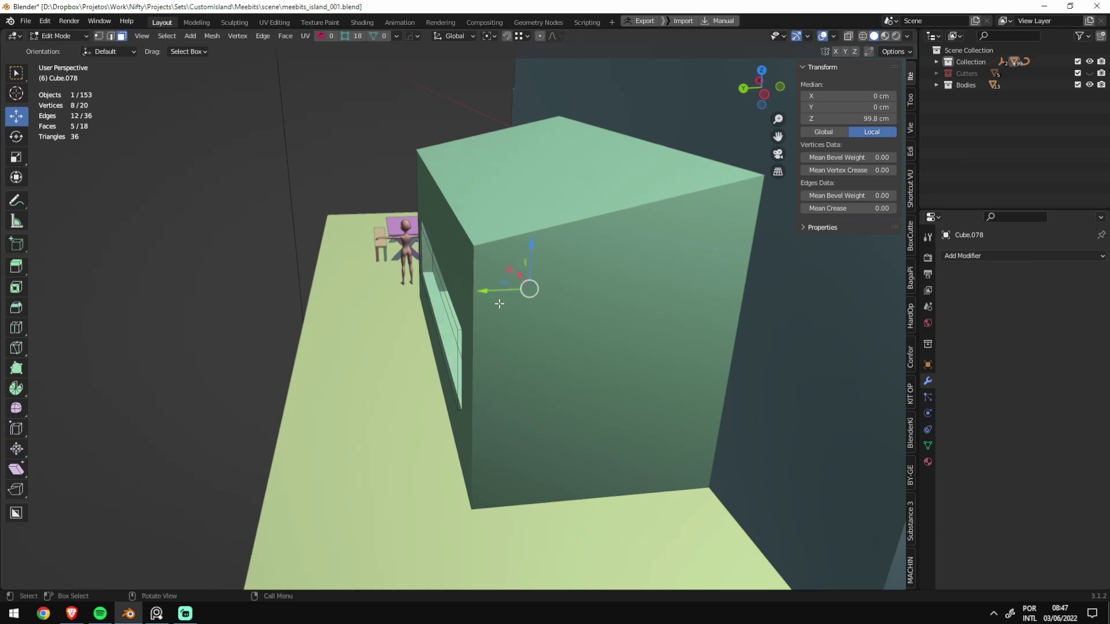
pyautogui.hotkey('alt', 'z')
pyautogui.moveTo(491, 298); pyautogui.dragTo(684, 280)
# Step: Select the green building block Cube.013 and isolate it in Local view
pyautogui.press('Tab')
pyautogui.click(571, 200)
pyautogui.press('KP_Divide')
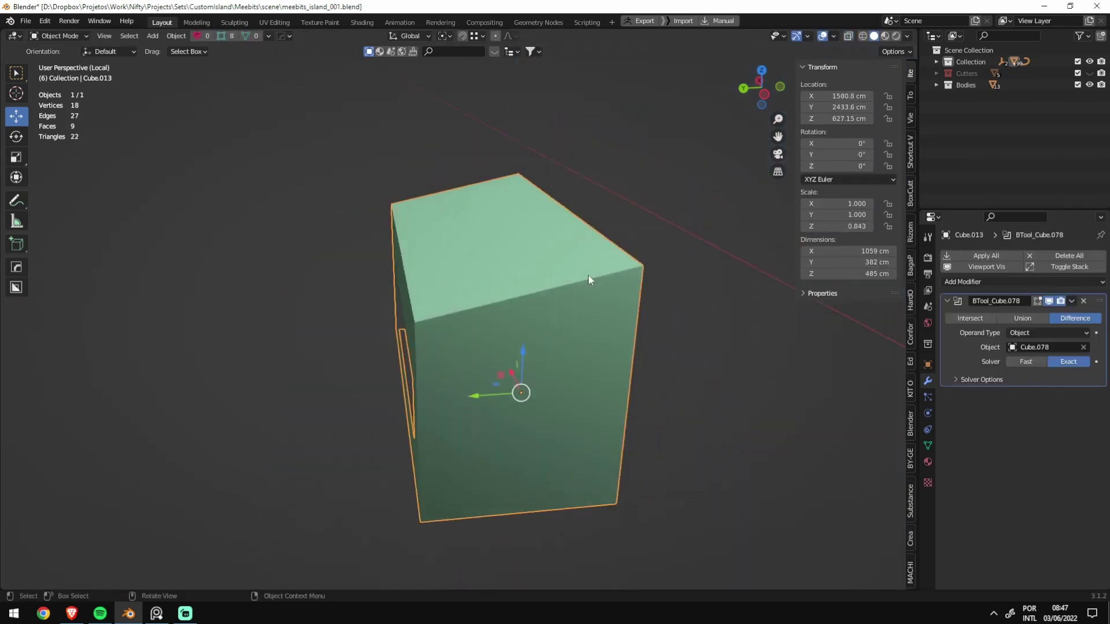
# Step: Fill the building block's open side wall with a new face
pyautogui.hotkey('alt', 'z')
pyautogui.moveTo(588, 274); pyautogui.dragTo(466, 256, button='middle')
pyautogui.press('Tab')
pyautogui.click(580, 268)
pyautogui.moveTo(580, 268); pyautogui.dragTo(649, 356, button='middle')
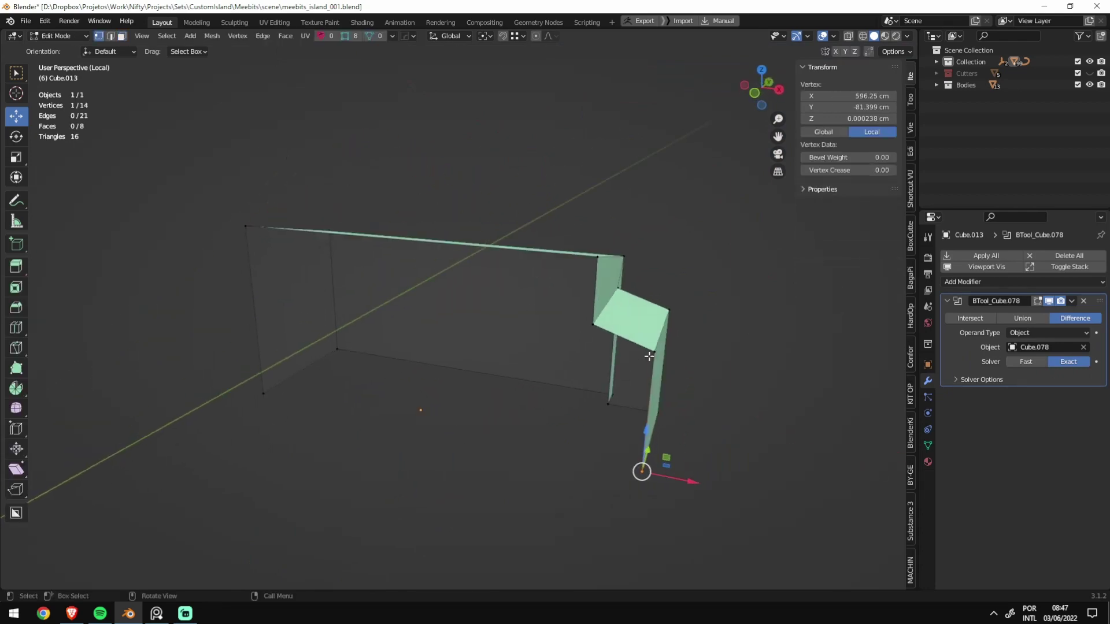
pyautogui.press('2')
pyautogui.keyDown('alt'); pyautogui.click(449, 376); pyautogui.keyUp('alt')
pyautogui.press('f')
pyautogui.moveTo(449, 368)
pyautogui.mouseDown(button='middle')
pyautogui.moveTo(501, 371)
pyautogui.moveTo(584, 308)
pyautogui.mouseUp(button='middle')
pyautogui.press('Tab')
# Step: Exit Local view and start editing the window cutter Cube.078 in see-through mode
pyautogui.press('KP_Divide')
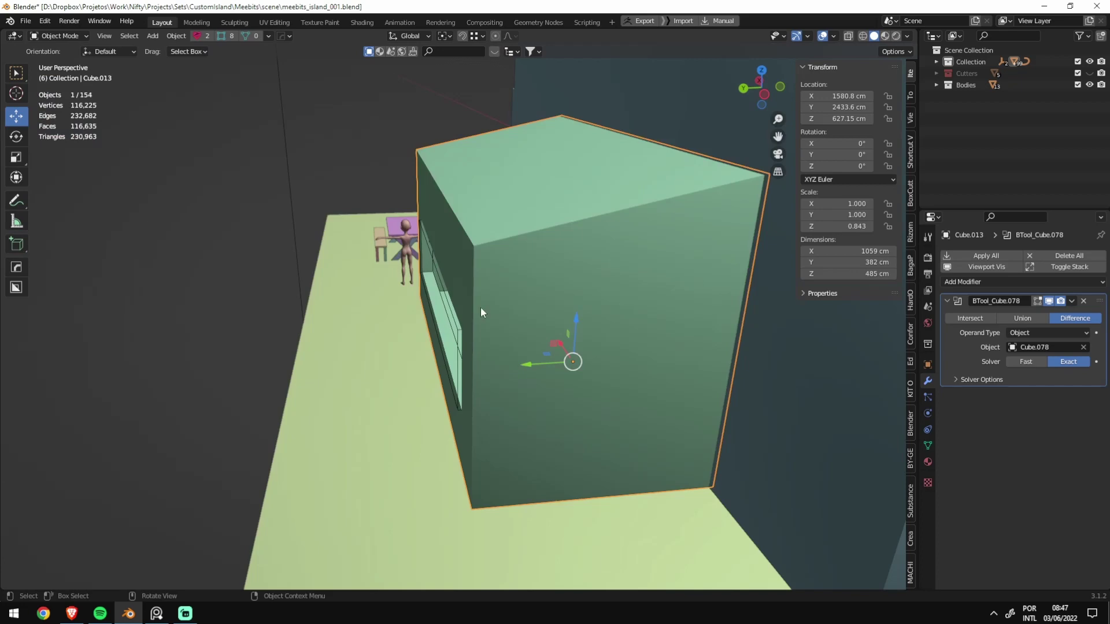
pyautogui.moveTo(481, 312)
pyautogui.mouseDown(button='middle')
pyautogui.moveTo(557, 305)
pyautogui.moveTo(616, 348)
pyautogui.moveTo(614, 330)
pyautogui.mouseUp(button='middle')
pyautogui.click(553, 301)
pyautogui.press('Tab')
pyautogui.hotkey('alt', 'z')
# Step: Dissolve the cutter's extra geometry down to 16 vertices and select its window face
pyautogui.press('1')
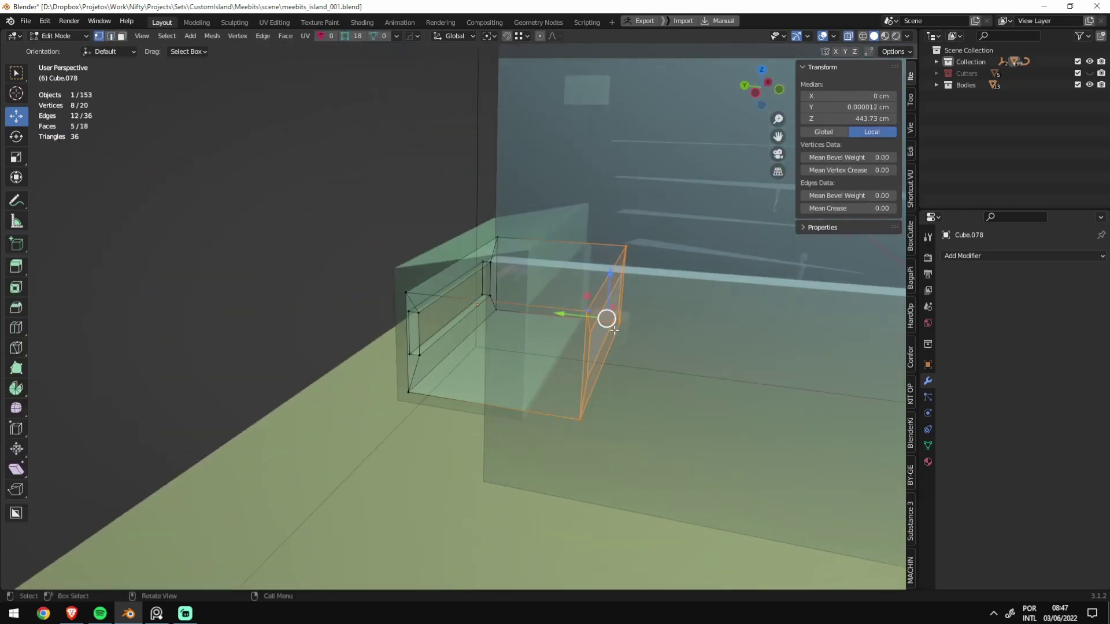
pyautogui.hotkey('ctrl', 'x')
pyautogui.hotkey('ctrl', 'z')
pyautogui.press('3')
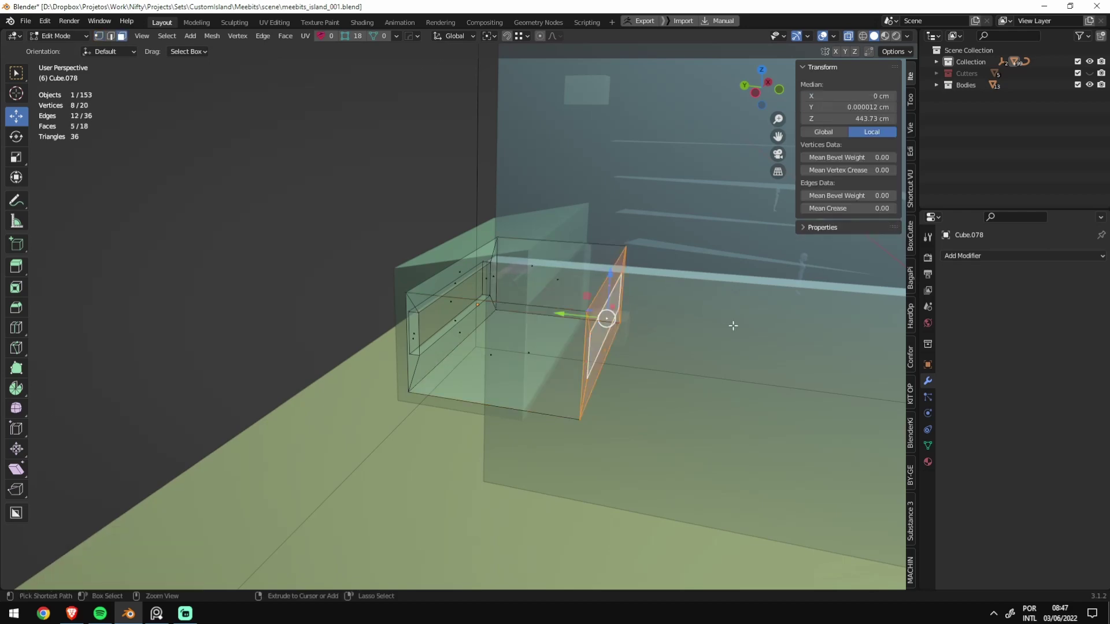
pyautogui.hotkey('ctrl', 'x')
pyautogui.press('1')
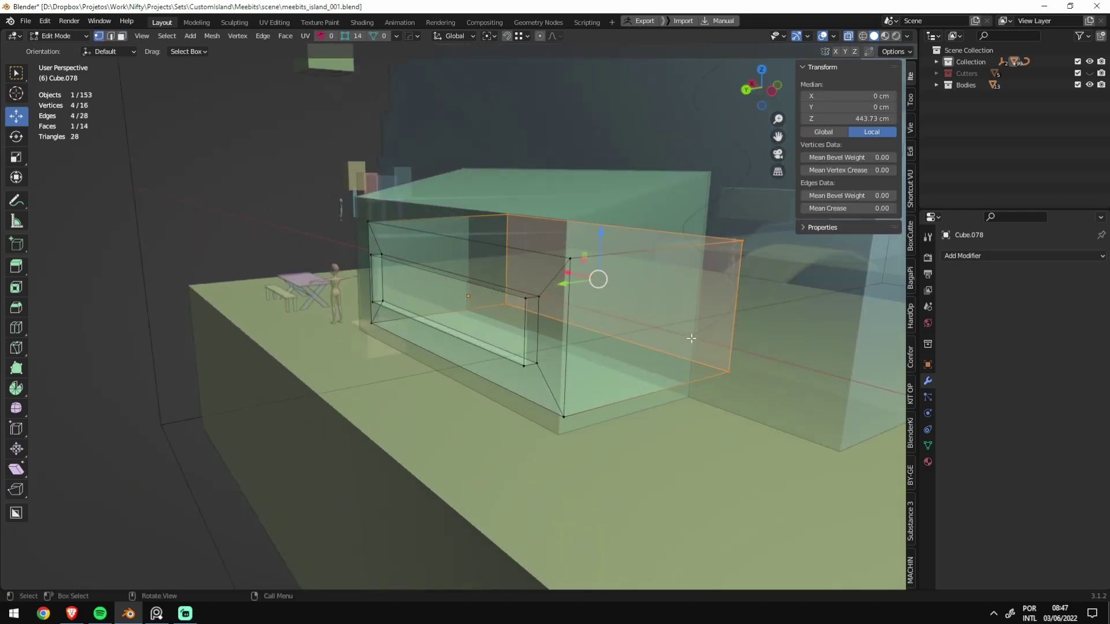
pyautogui.moveTo(700, 342)
pyautogui.mouseDown(button='middle')
pyautogui.moveTo(419, 361)
pyautogui.moveTo(452, 323)
pyautogui.moveTo(434, 332)
pyautogui.mouseUp(button='middle')
pyautogui.hotkey('alt', 'z')
pyautogui.click(420, 361)
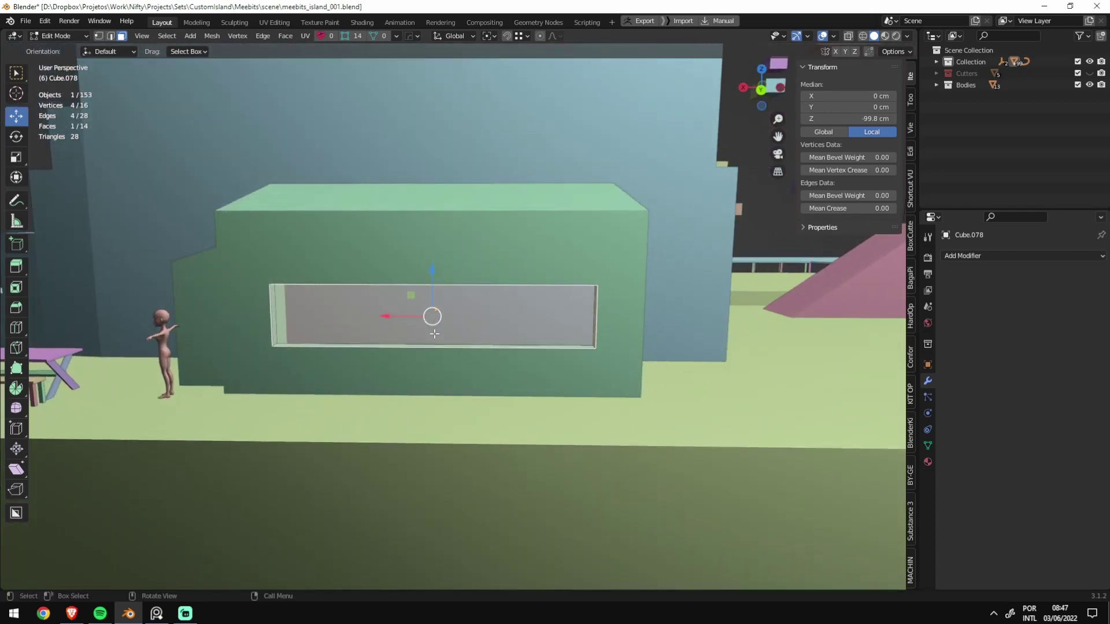
# Step: Move the cutter's left-end vertices about 9.07 cm down along Z
pyautogui.press('1')
pyautogui.hotkey('alt', 'z')
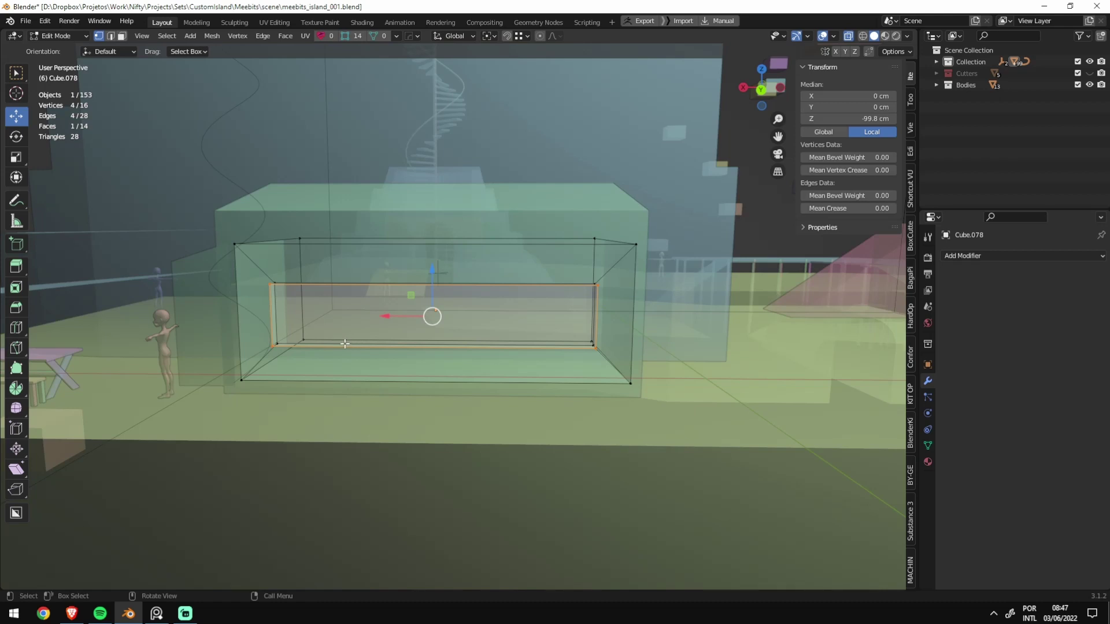
pyautogui.moveTo(265, 360); pyautogui.dragTo(333, 352)
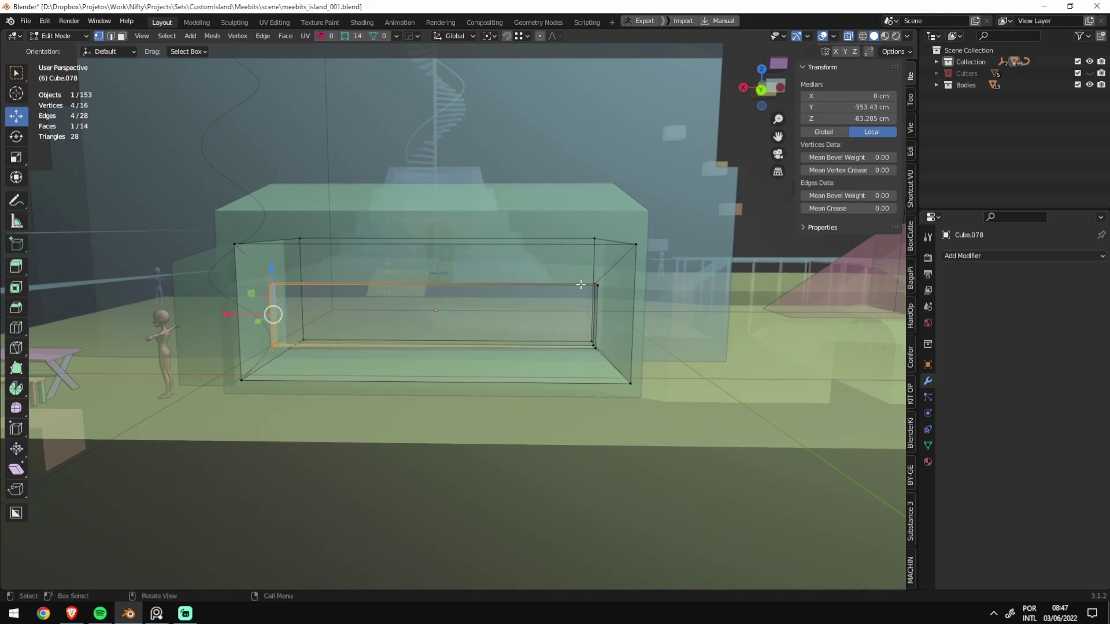
pyautogui.moveTo(602, 344); pyautogui.dragTo(548, 323, button='middle')
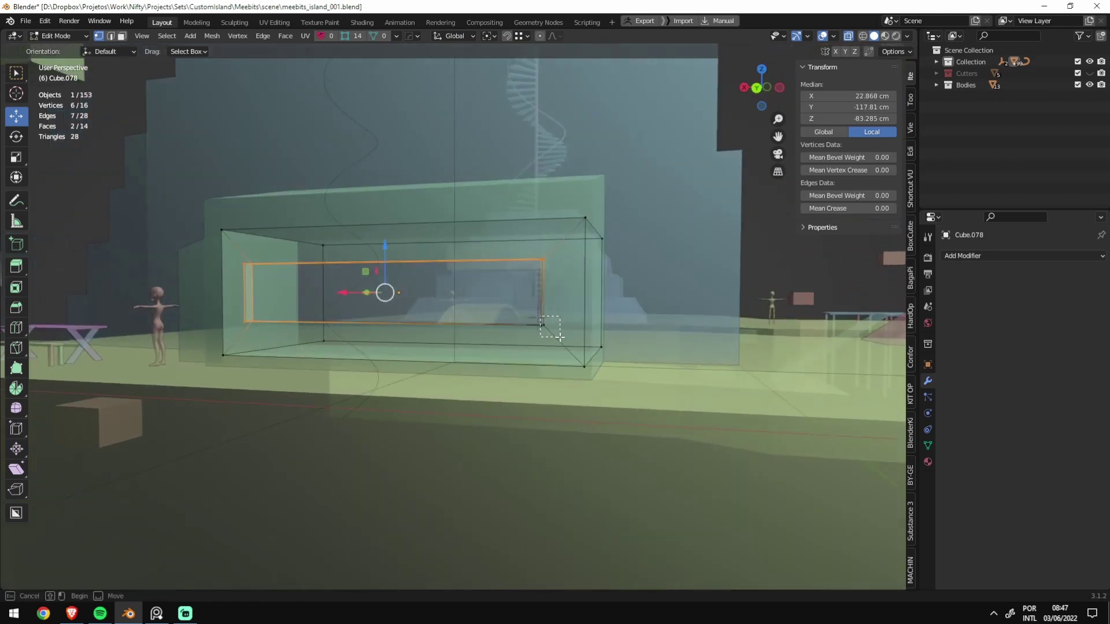
pyautogui.keyDown('shift'); pyautogui.moveTo(540, 316); pyautogui.dragTo(560, 337); pyautogui.keyUp('shift')
pyautogui.hotkey('alt', 'z')
pyautogui.press('g')
pyautogui.press('z')
pyautogui.press('Return')
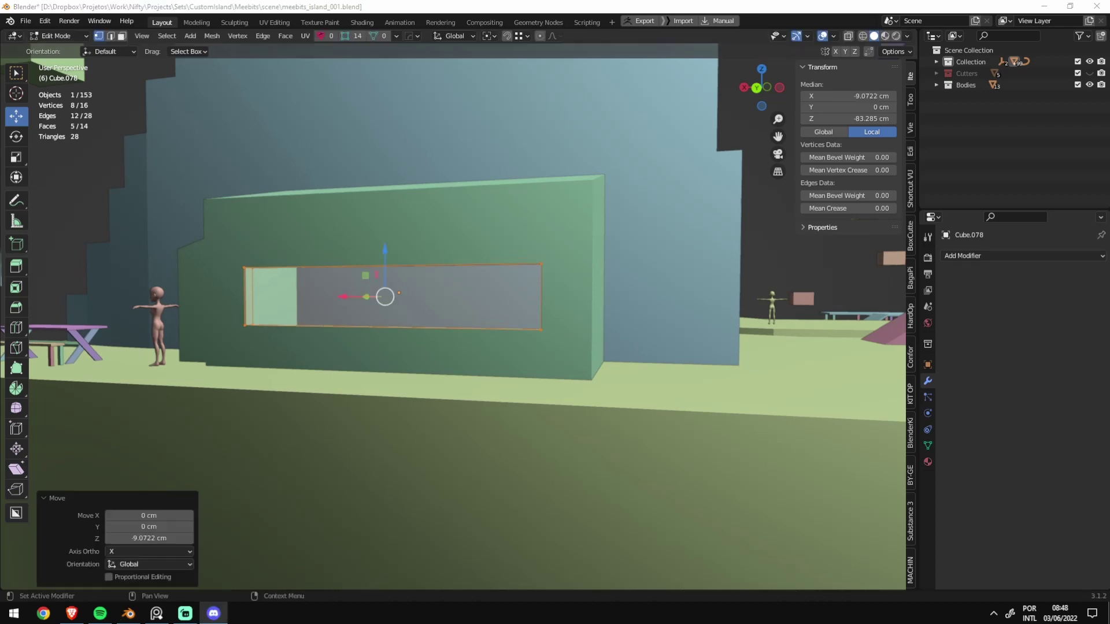
# Step: Add a new edge loop across the window cutter box
pyautogui.moveTo(600, 370); pyautogui.dragTo(365, 385, button='middle')
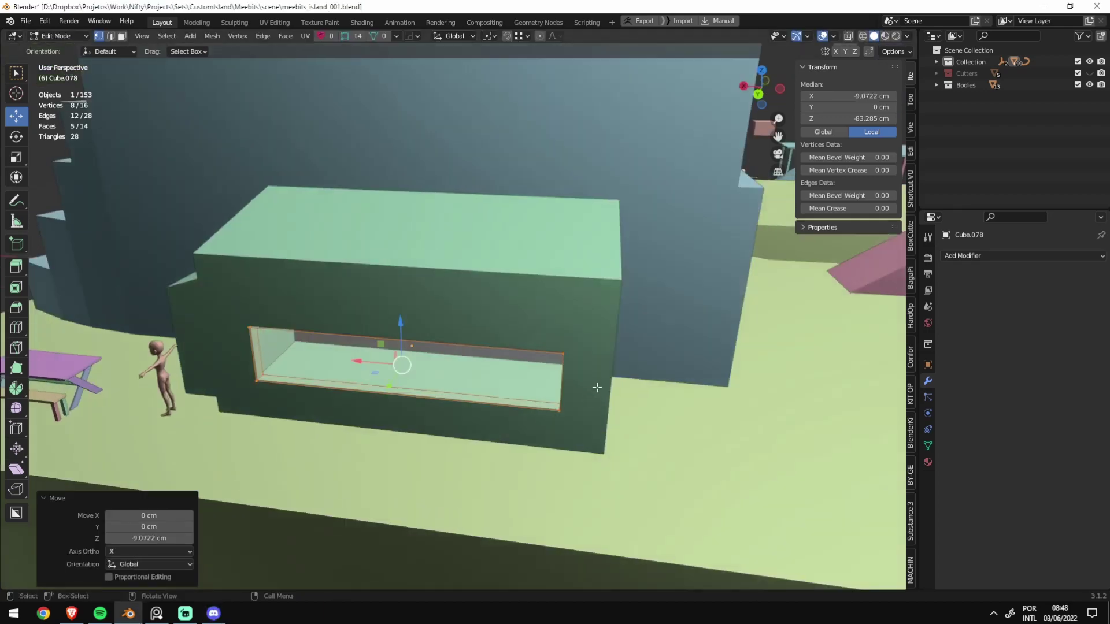
pyautogui.hotkey('alt', 'z')
pyautogui.press('3')
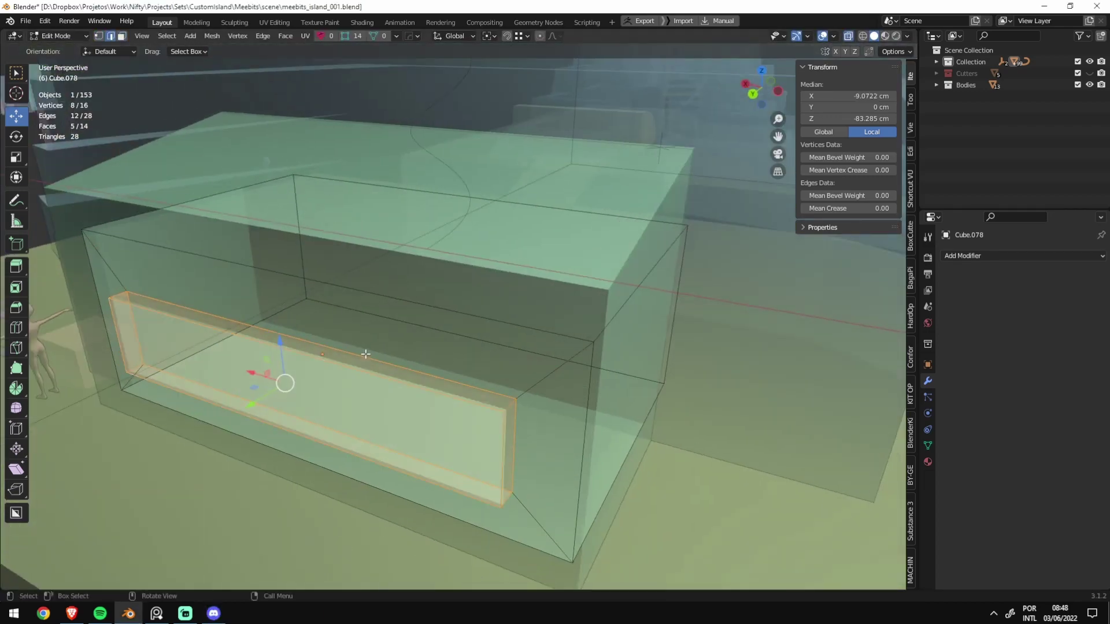
pyautogui.hotkey('alt', 'a')
pyautogui.hotkey('alt', 'z')
pyautogui.scroll(-4, 366, 370)
pyautogui.moveTo(365, 370)
pyautogui.mouseDown(button='middle')
pyautogui.moveTo(423, 360)
pyautogui.moveTo(540, 384)
pyautogui.mouseUp(button='middle')
pyautogui.hotkey('alt', 'z')
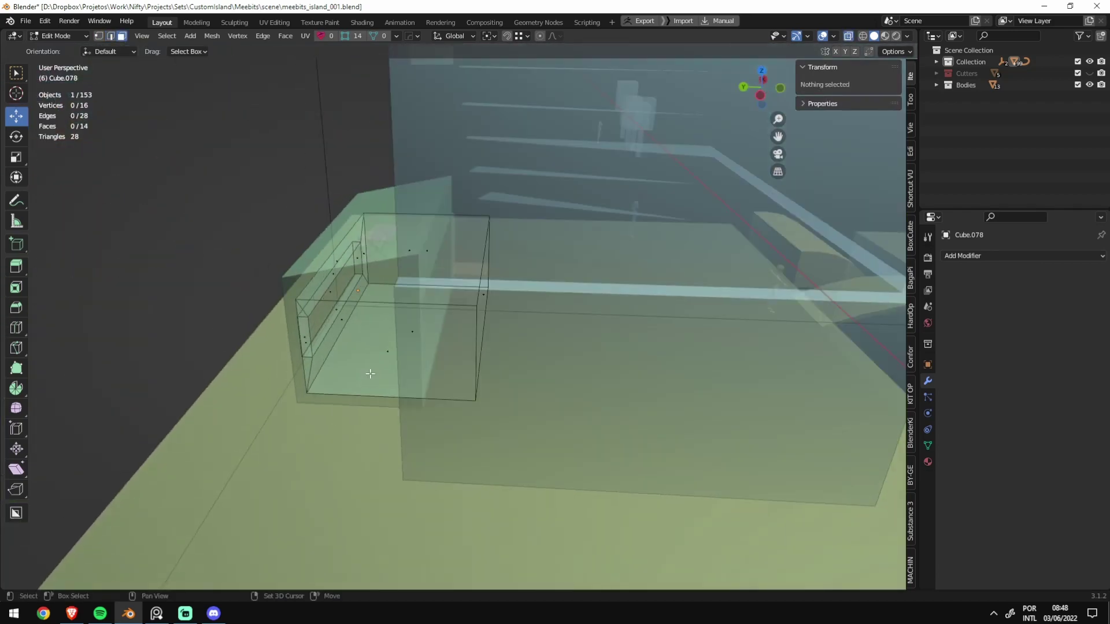
pyautogui.keyDown('ctrl'); pyautogui.moveTo(589, 357); pyautogui.dragTo(575, 301, button='middle'); pyautogui.keyUp('ctrl')
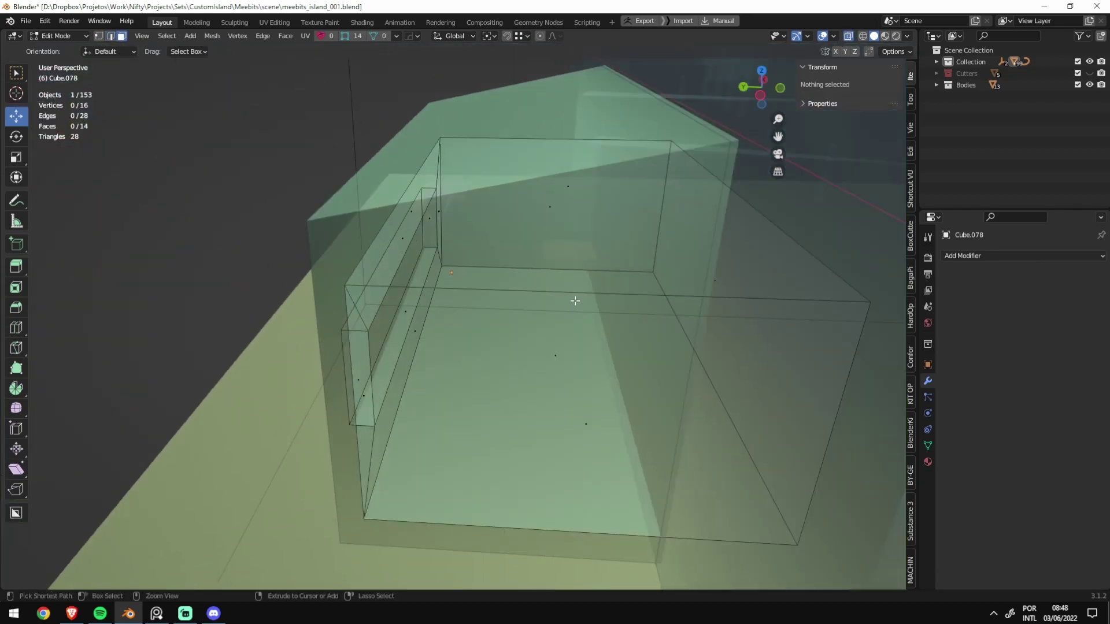
pyautogui.click(585, 424)
# Step: Place the edge loop and lower the cutter's bottom faces 94.791 cm along Z
pyautogui.click(374, 321)
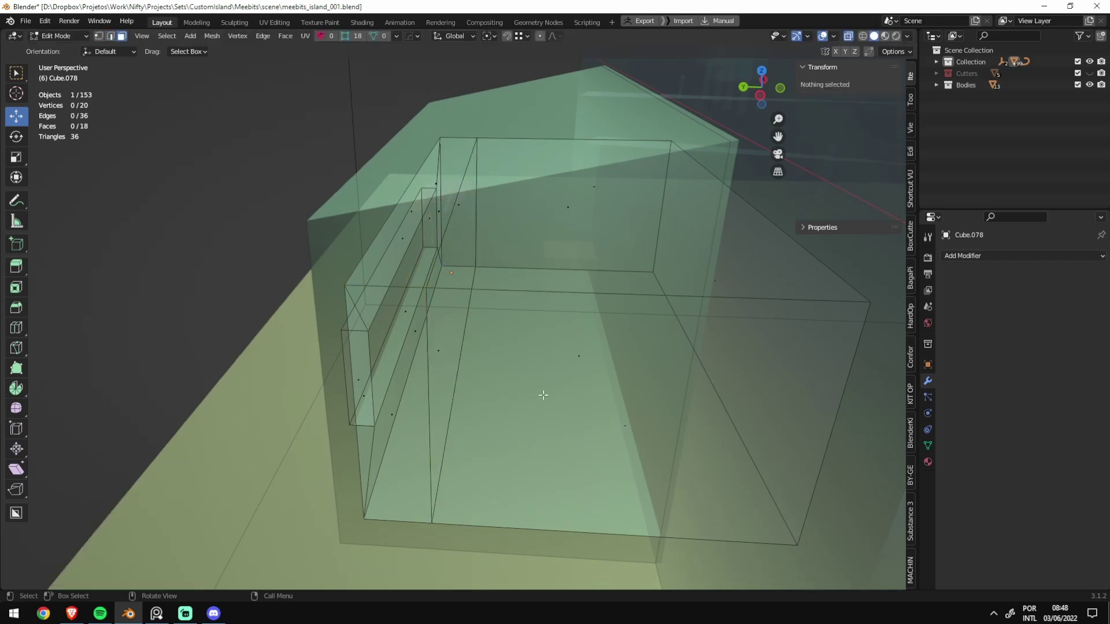
pyautogui.click(577, 355)
pyautogui.hotkey('alt', 'z')
pyautogui.moveTo(577, 355); pyautogui.dragTo(565, 350, button='middle')
pyautogui.press('g')
pyautogui.press('z')
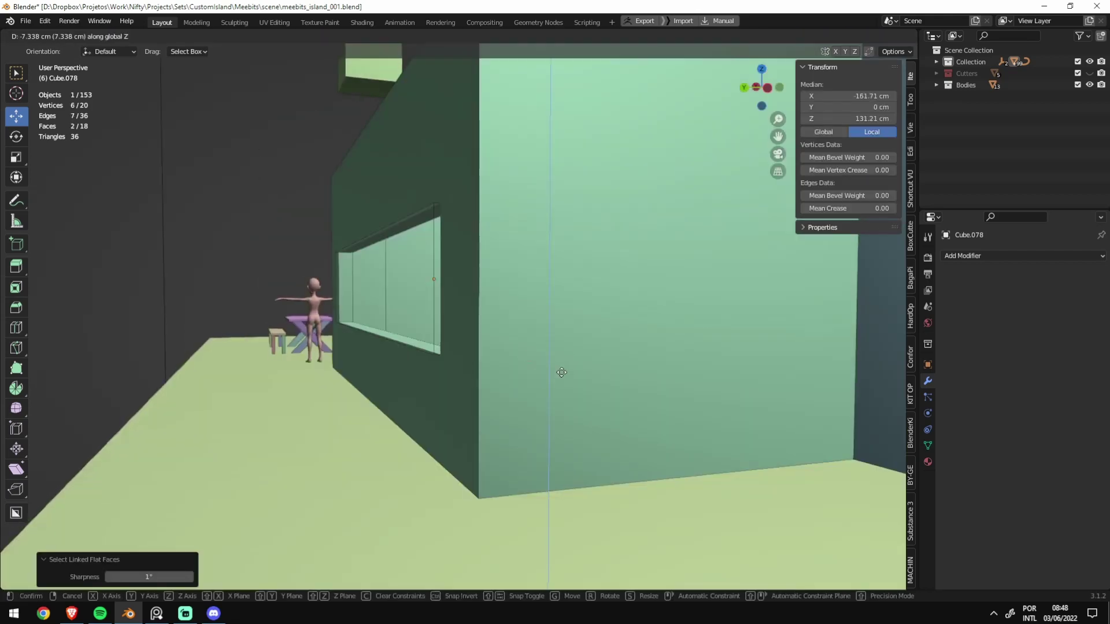
pyautogui.click(562, 407)
pyautogui.hotkey('alt', 'z')
pyautogui.moveTo(562, 407)
pyautogui.mouseDown(button='middle')
pyautogui.moveTo(616, 409)
pyautogui.moveTo(493, 397)
pyautogui.moveTo(389, 283)
pyautogui.moveTo(388, 334)
pyautogui.moveTo(293, 292)
pyautogui.moveTo(350, 351)
pyautogui.moveTo(380, 241)
pyautogui.mouseUp(button='middle')
pyautogui.hotkey('alt', 'z')
# Step: Select two more cutter faces and orbit to a 3D view of the scene
pyautogui.hotkey('alt', 'z')
pyautogui.hotkey('alt', 'z')
pyautogui.click(388, 333)
pyautogui.hotkey('alt', 'z')
pyautogui.keyDown('shift'); pyautogui.click(292, 293); pyautogui.keyUp('shift')
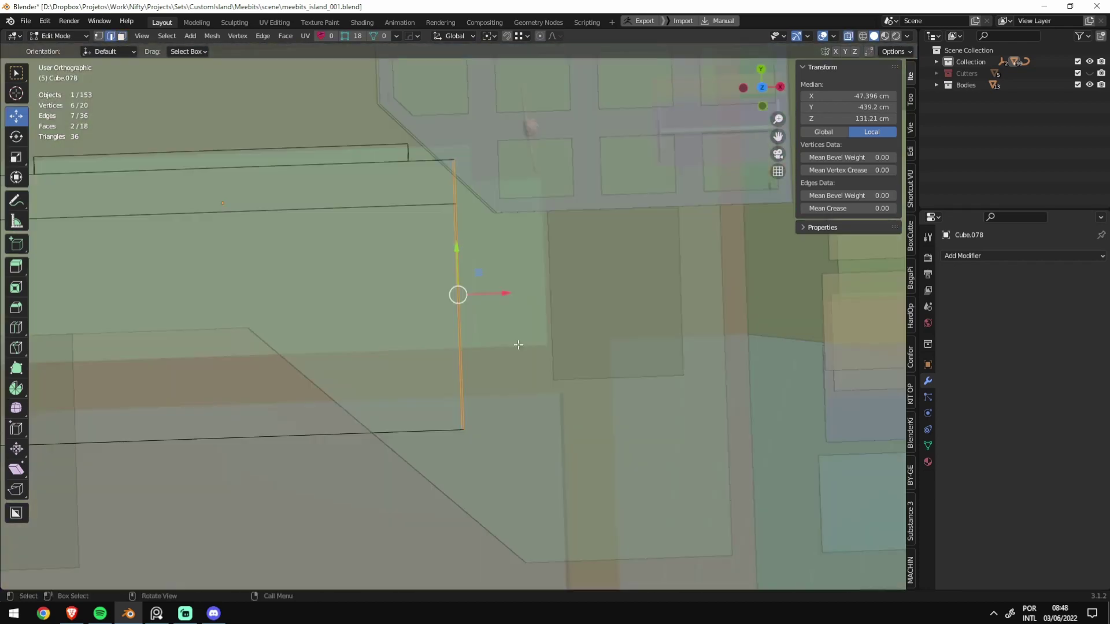
pyautogui.scroll(-3, 375, 198)
pyautogui.moveTo(374, 198)
pyautogui.mouseDown(button='middle')
pyautogui.moveTo(624, 400)
pyautogui.moveTo(596, 336)
pyautogui.mouseUp(button='middle')
pyautogui.hotkey('alt', 'z')
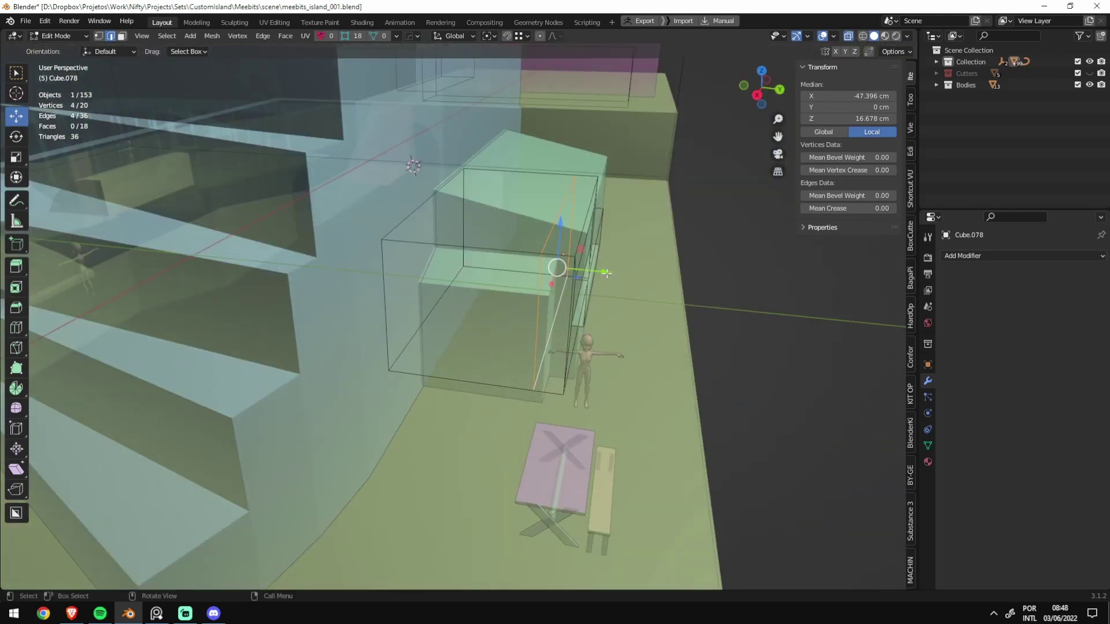
# Step: Raise the window opening's selected edges and bevel them
pyautogui.moveTo(606, 273)
pyautogui.mouseDown()
pyautogui.moveTo(552, 268)
pyautogui.moveTo(563, 271)
pyautogui.mouseUp()
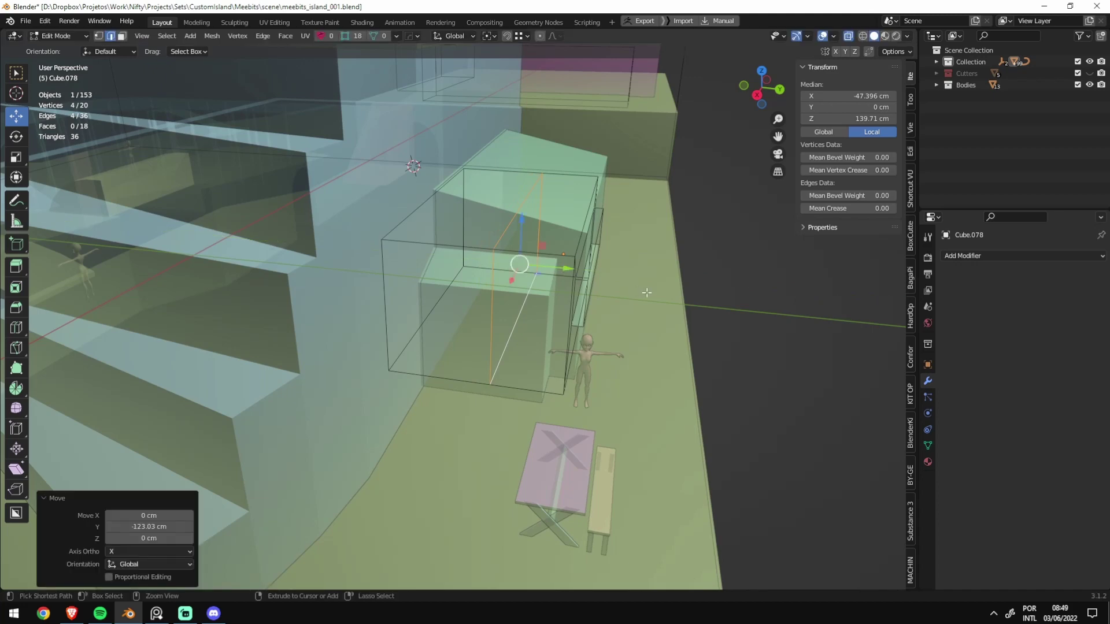
pyautogui.click(672, 301)
pyautogui.moveTo(672, 300)
pyautogui.mouseDown(button='middle')
pyautogui.moveTo(555, 277)
pyautogui.moveTo(595, 332)
pyautogui.moveTo(572, 315)
pyautogui.moveTo(574, 270)
pyautogui.moveTo(558, 275)
pyautogui.mouseUp(button='middle')
# Step: Add a loop cut around the opening, raise it 18.625 cm, and bevel it 42.6 cm wide
pyautogui.click(572, 315)
pyautogui.scroll(4, 561, 315)
pyautogui.click(574, 258)
pyautogui.scroll(-5, 574, 258)
pyautogui.scroll(5, 557, 275)
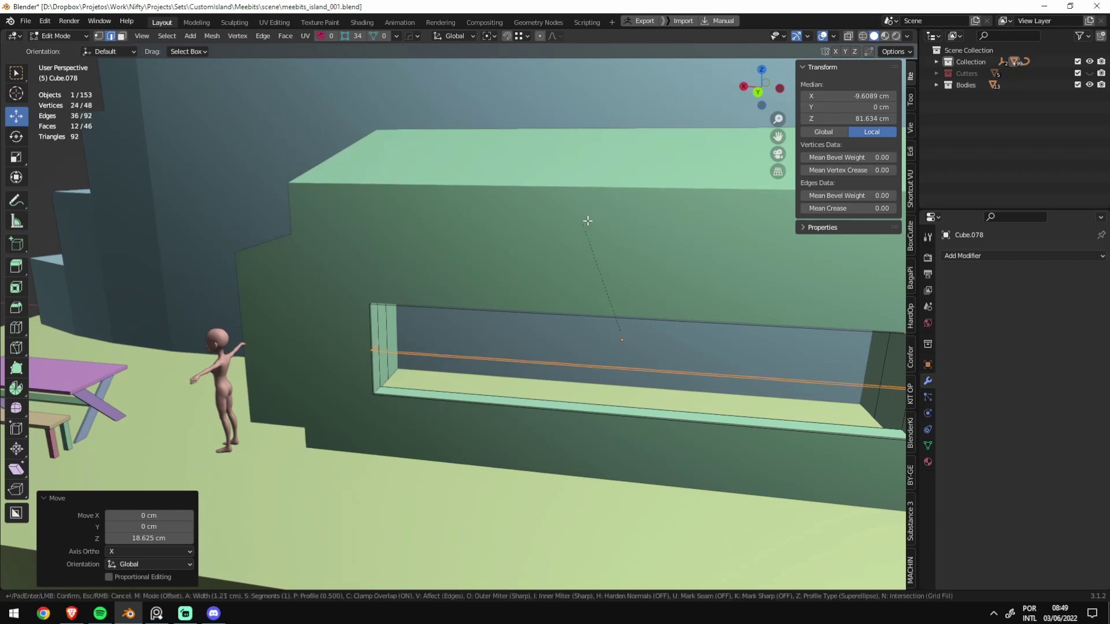
pyautogui.click(601, 203)
pyautogui.scroll(-4, 601, 203)
# Step: Turn on X-ray, switch to face select, and pick a face on the building's side
pyautogui.hotkey('alt', 'z')
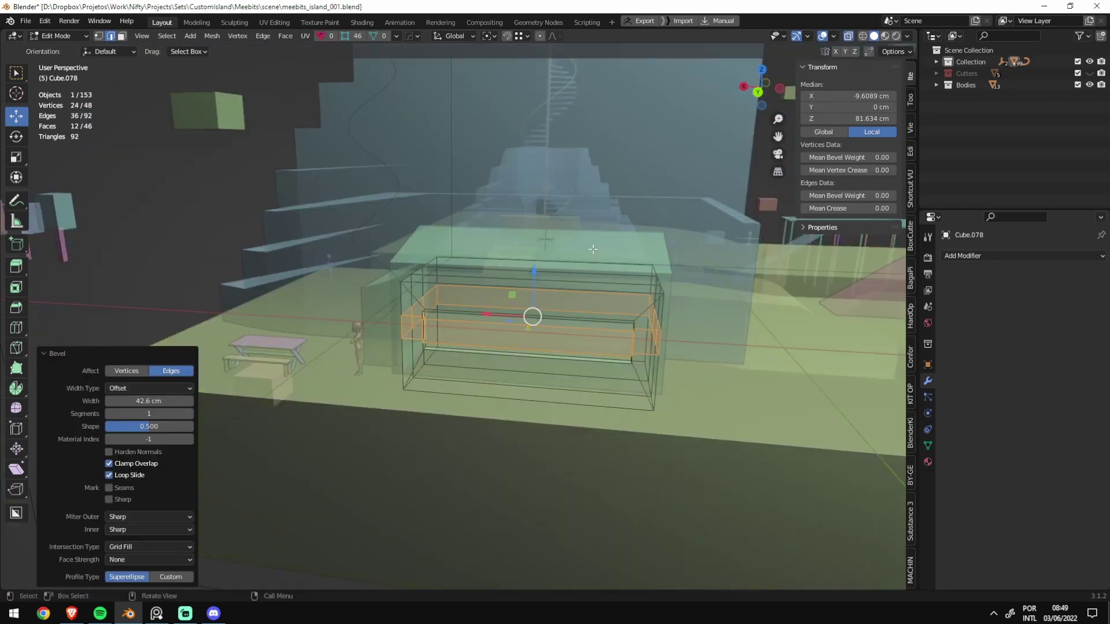
pyautogui.moveTo(602, 203); pyautogui.dragTo(637, 317, button='middle')
pyautogui.scroll(3, 636, 317)
pyautogui.press('3')
pyautogui.click(494, 350)
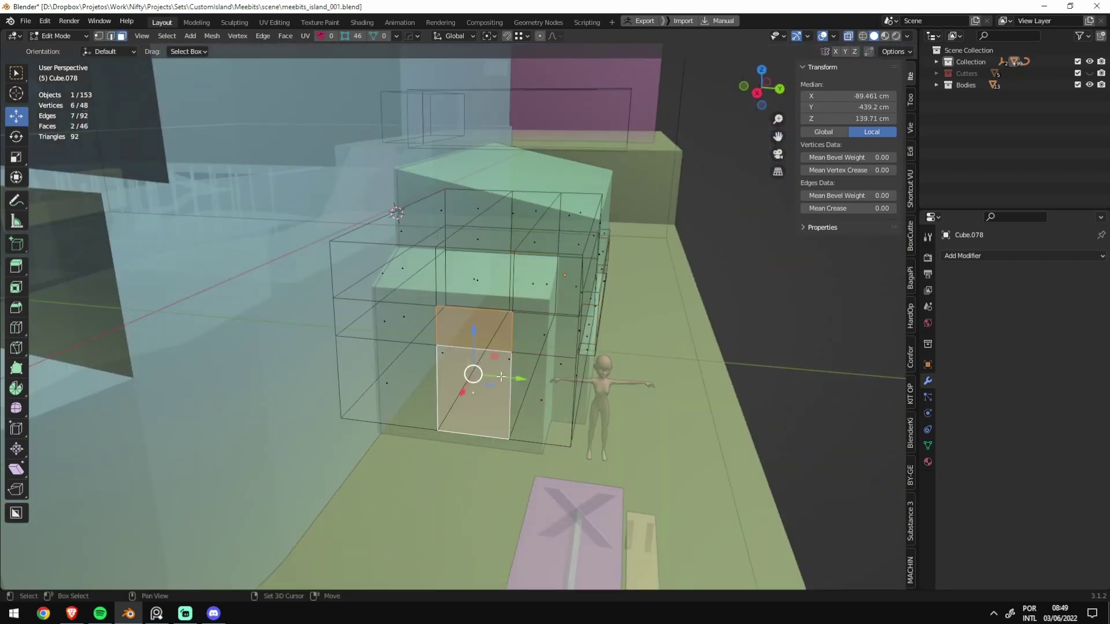
pyautogui.scroll(2, 492, 375)
pyautogui.scroll(1, 497, 370)
pyautogui.scroll(2, 534, 352)
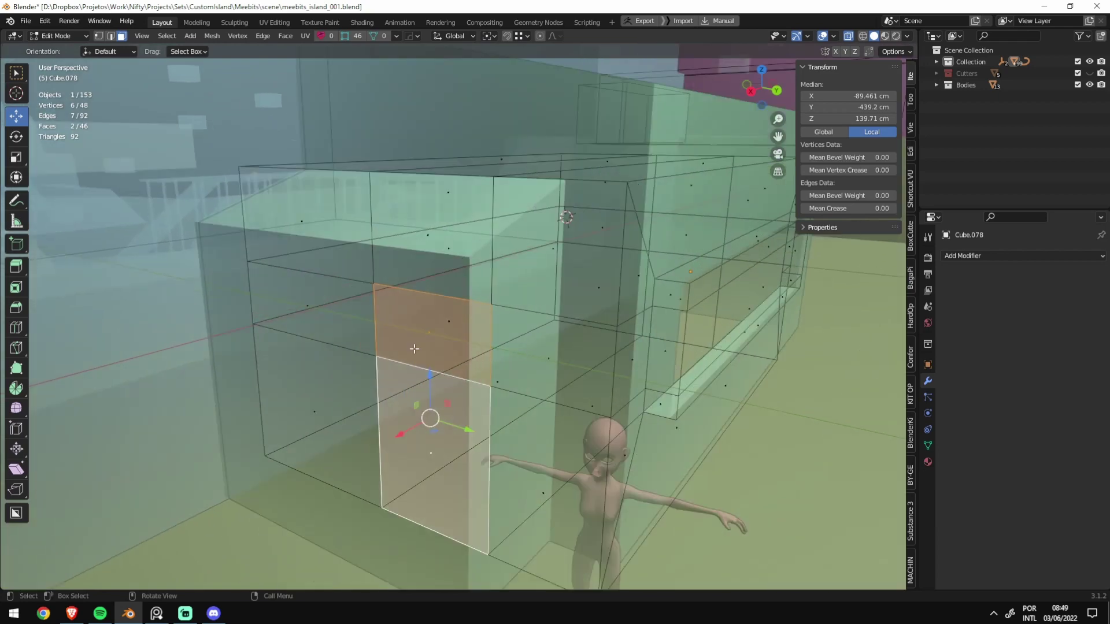
pyautogui.scroll(-2, 414, 349)
# Step: Extrude the selected side faces outward from the building
pyautogui.keyDown('shift'); pyautogui.click(277, 312); pyautogui.keyUp('shift')
pyautogui.moveTo(278, 312); pyautogui.dragTo(191, 347, button='middle')
pyautogui.press('e')
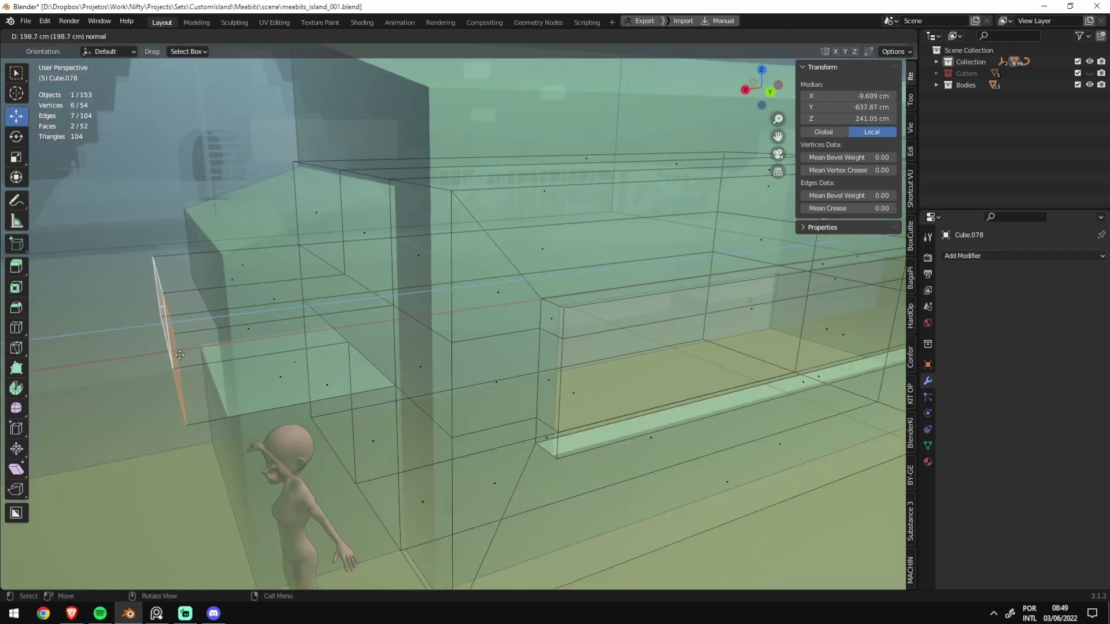
pyautogui.click(179, 355)
pyautogui.scroll(-3, 179, 355)
pyautogui.moveTo(437, 366); pyautogui.dragTo(416, 315, button='middle')
pyautogui.scroll(3, 445, 422)
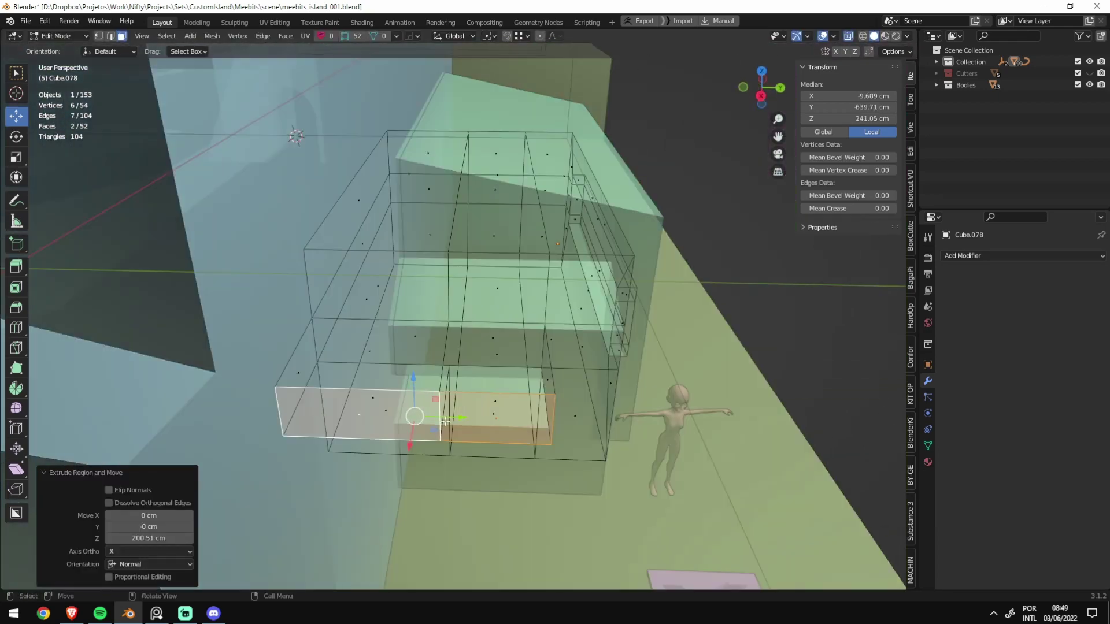
pyautogui.scroll(-2, 339, 421)
# Step: Undo that extrusion and extrude a single face outward 244.78 cm instead
pyautogui.hotkey('ctrl', 'z')
pyautogui.moveTo(405, 376); pyautogui.dragTo(488, 345, button='middle')
pyautogui.click(488, 345)
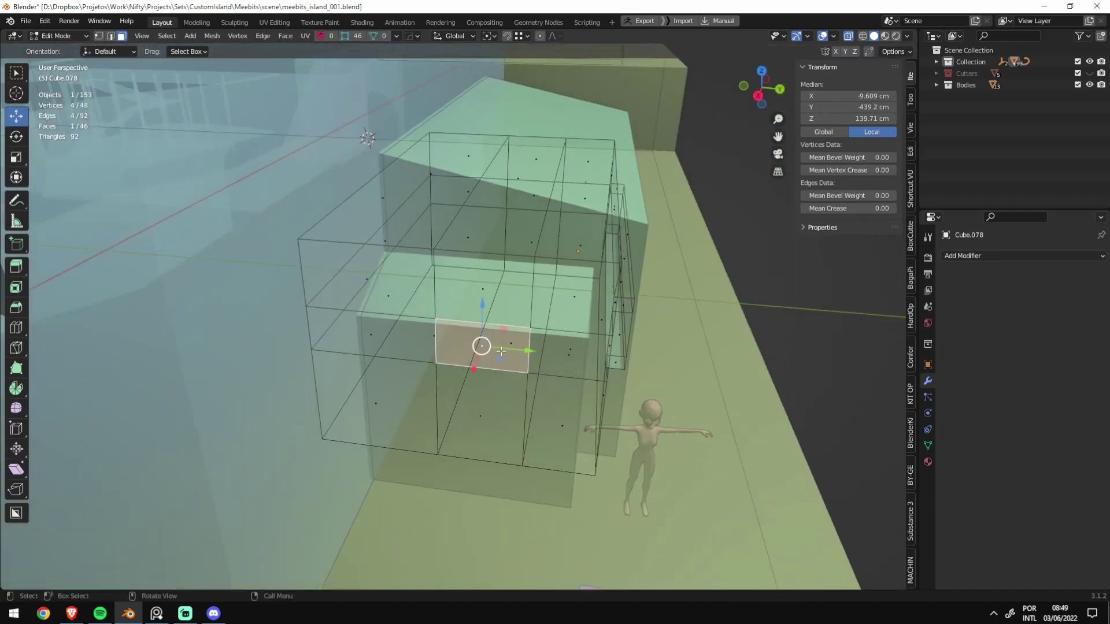
pyautogui.scroll(2, 499, 335)
pyautogui.click(466, 387)
# Step: From top X-ray view, select the extruded end vertices and slide them back along Y
pyautogui.press('KP_7')
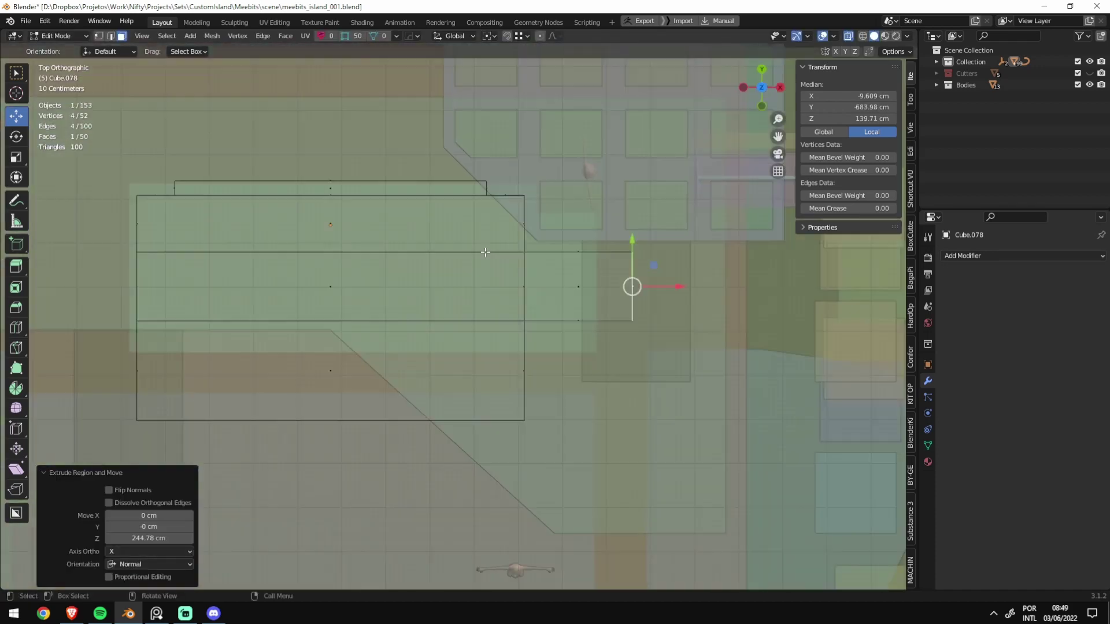
pyautogui.hotkey('alt', 'z')
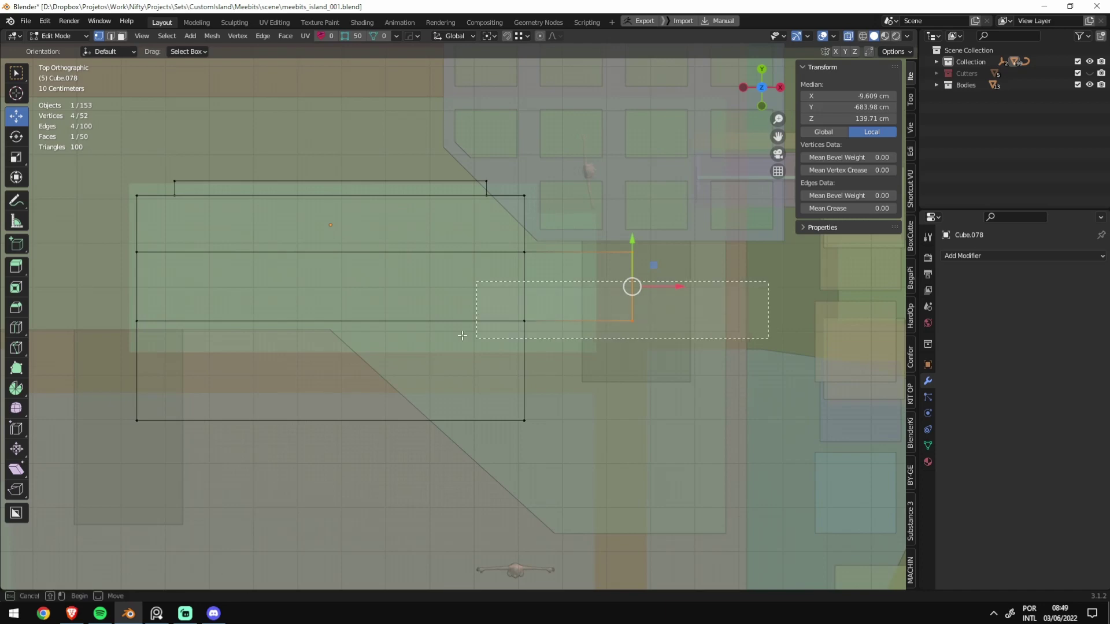
pyautogui.moveTo(461, 336); pyautogui.dragTo(463, 337)
pyautogui.hotkey('alt', 'z')
pyautogui.moveTo(463, 337)
pyautogui.mouseDown(button='middle')
pyautogui.moveTo(560, 263)
pyautogui.moveTo(475, 356)
pyautogui.mouseUp(button='middle')
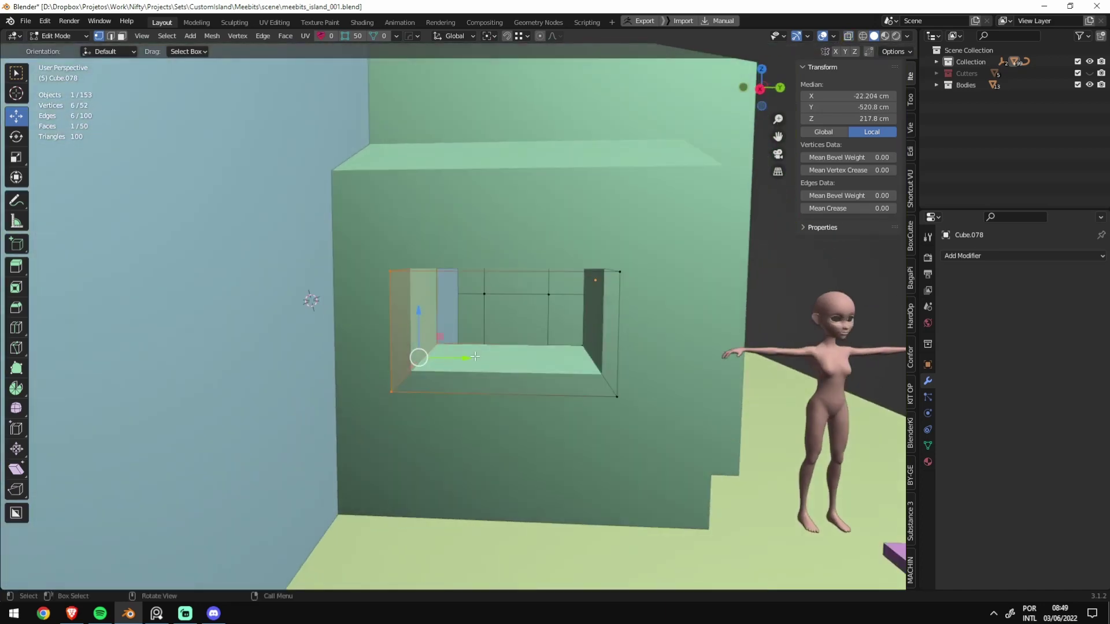
pyautogui.moveTo(475, 357); pyautogui.dragTo(404, 361)
pyautogui.moveTo(405, 360); pyautogui.dragTo(464, 287, button='middle')
# Step: Check the layout from above in object mode and save the file
pyautogui.hotkey('alt', 'z')
pyautogui.moveTo(417, 371); pyautogui.dragTo(542, 398, button='middle')
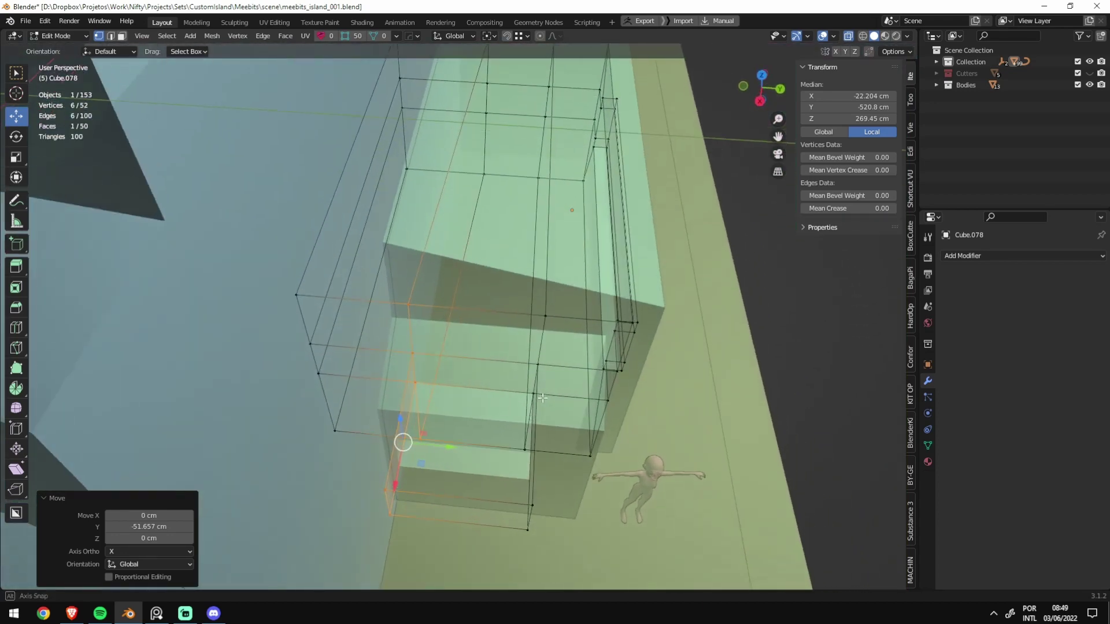
pyautogui.press('KP_7')
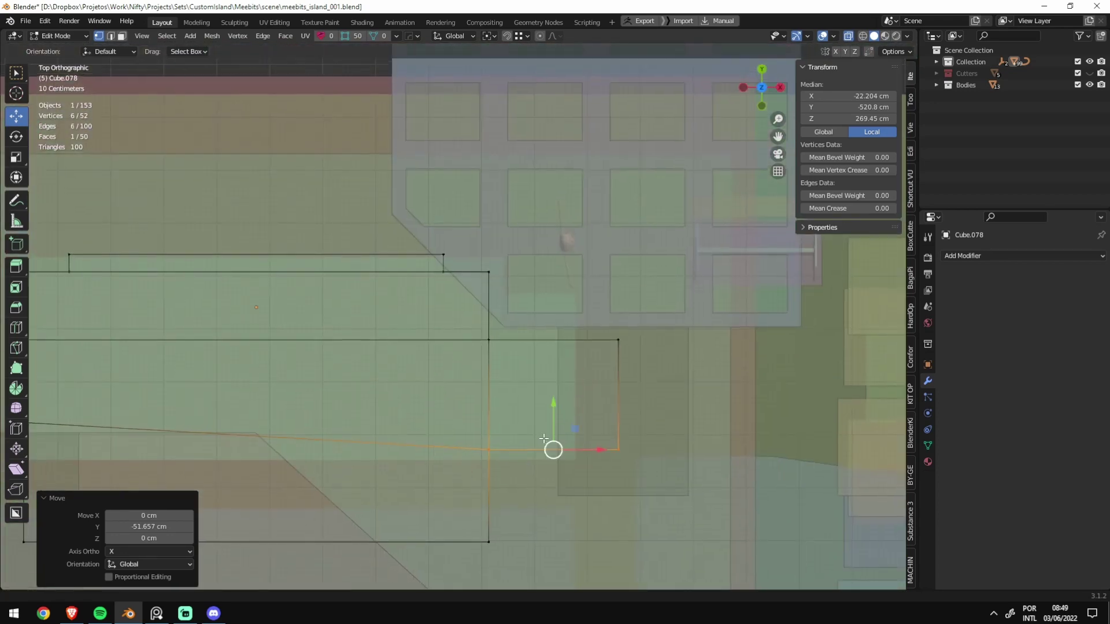
pyautogui.scroll(3, 556, 446)
pyautogui.press('Tab')
pyautogui.scroll(-5, 636, 357)
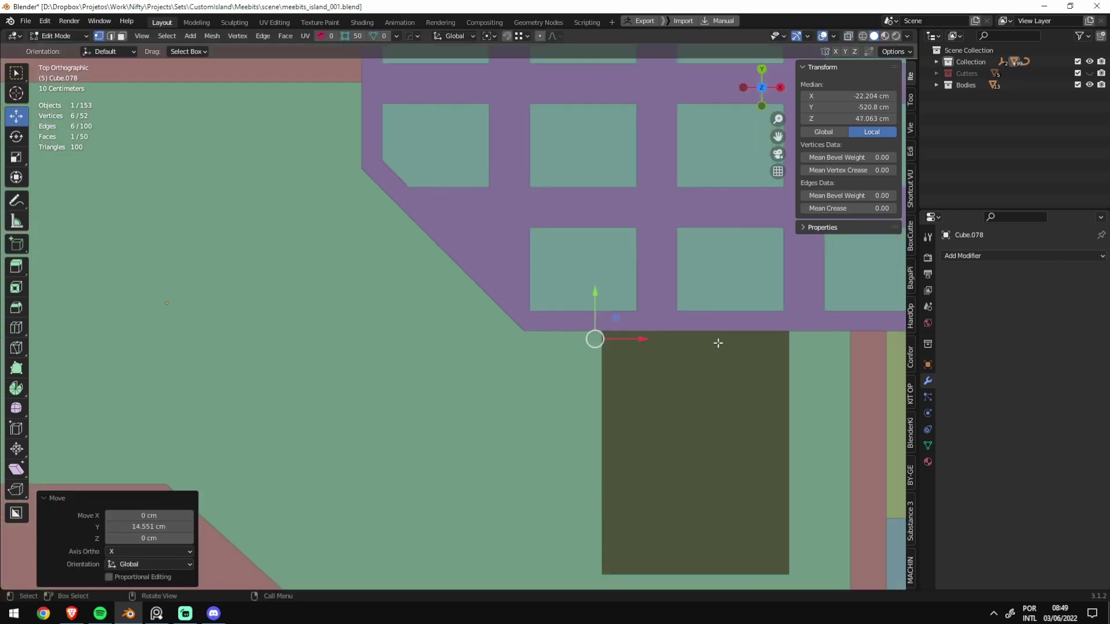
pyautogui.moveTo(636, 356); pyautogui.dragTo(537, 328, button='middle')
pyautogui.hotkey('ctrl', 's')
# Step: From top view, move the end edges 40.997 cm along Y to meet the purple building
pyautogui.press('KP_7')
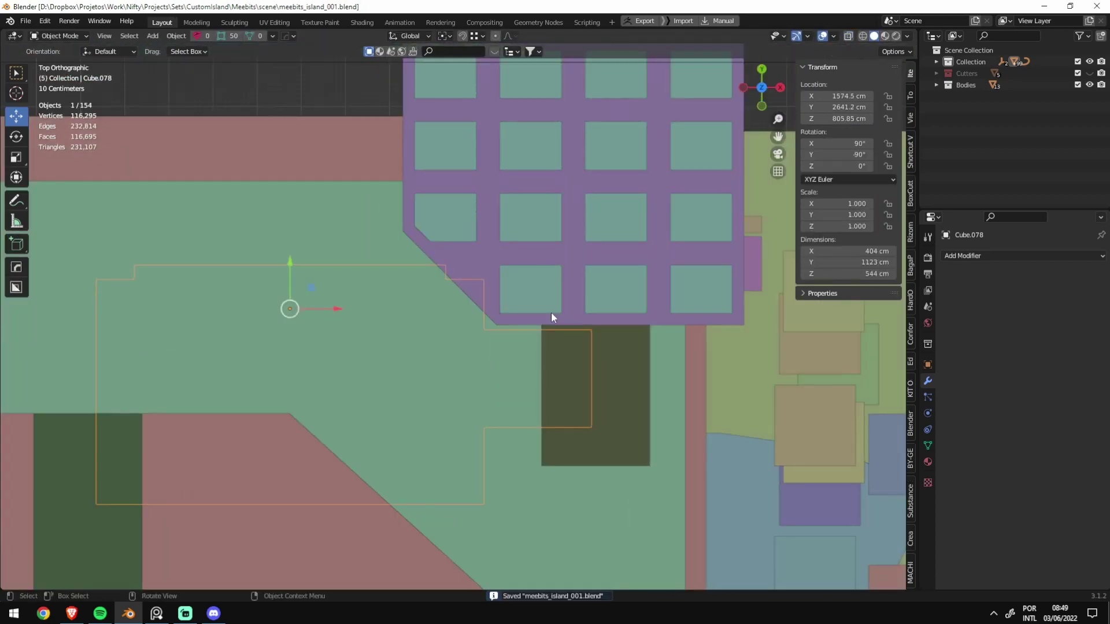
pyautogui.press('Tab')
pyautogui.scroll(2, 536, 324)
pyautogui.moveTo(596, 289); pyautogui.dragTo(599, 271)
pyautogui.scroll(-2, 544, 278)
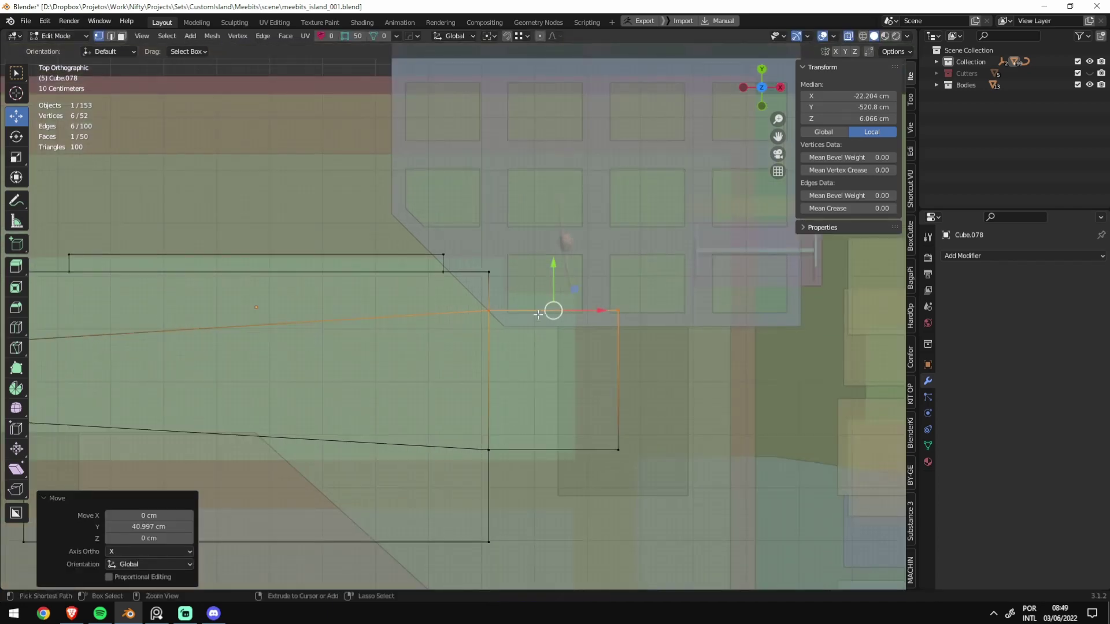
pyautogui.click(509, 312)
# Step: Check the building in object mode, then return to X-ray edit mode in a side view
pyautogui.moveTo(509, 312); pyautogui.dragTo(545, 340, button='middle')
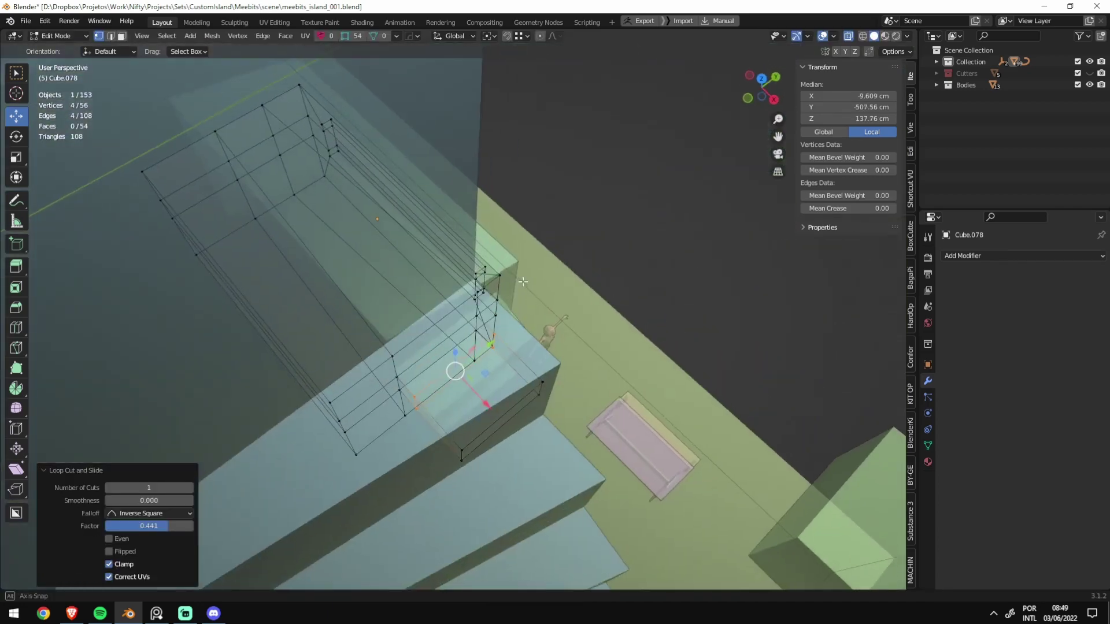
pyautogui.press('Tab')
pyautogui.moveTo(484, 318); pyautogui.dragTo(456, 335, button='middle')
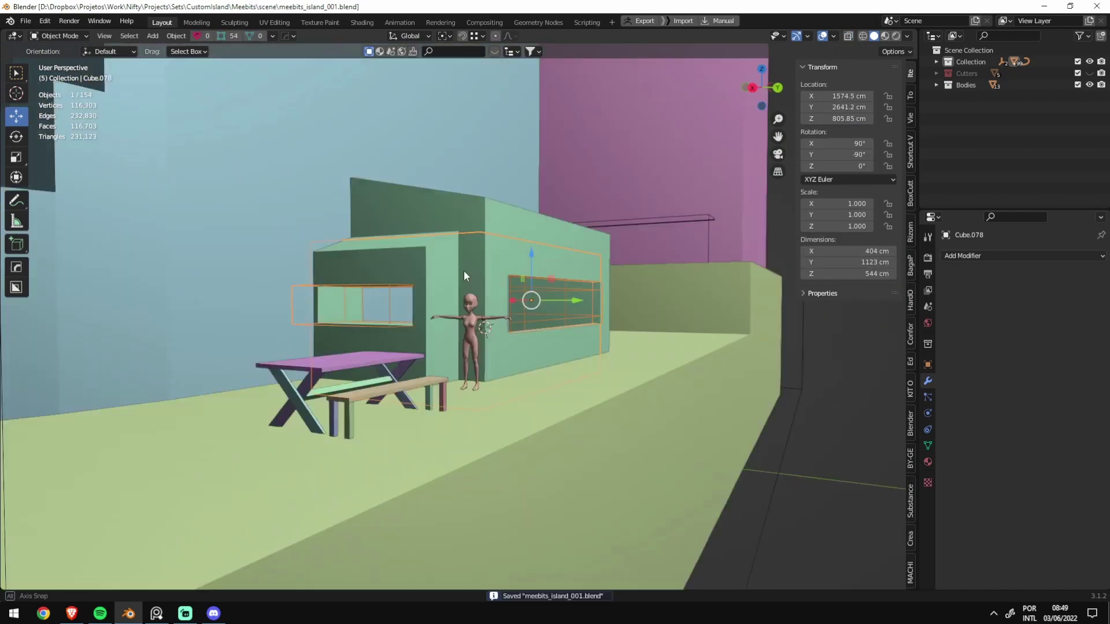
pyautogui.press('Tab')
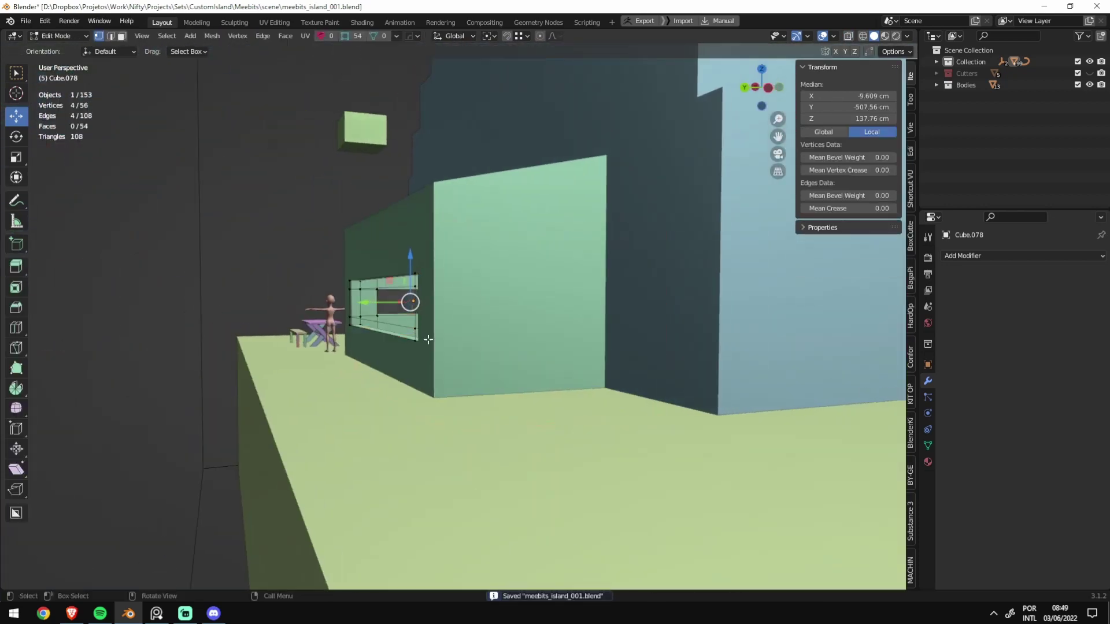
pyautogui.hotkey('alt', 'z')
pyautogui.keyDown('alt'); pyautogui.moveTo(454, 335); pyautogui.dragTo(413, 325, button='middle'); pyautogui.keyUp('alt')
pyautogui.scroll(1, 414, 326)
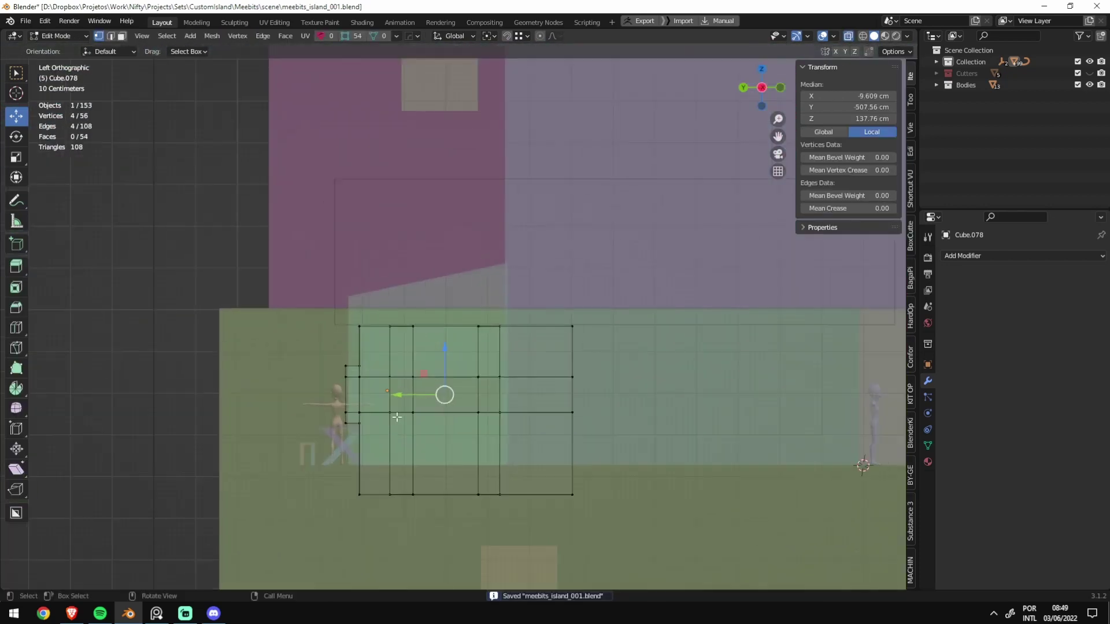
pyautogui.scroll(3, 490, 312)
# Step: Box-select the top edges, shear them, raise them 110.74 cm, and re-shear to 0.053
pyautogui.press('b')
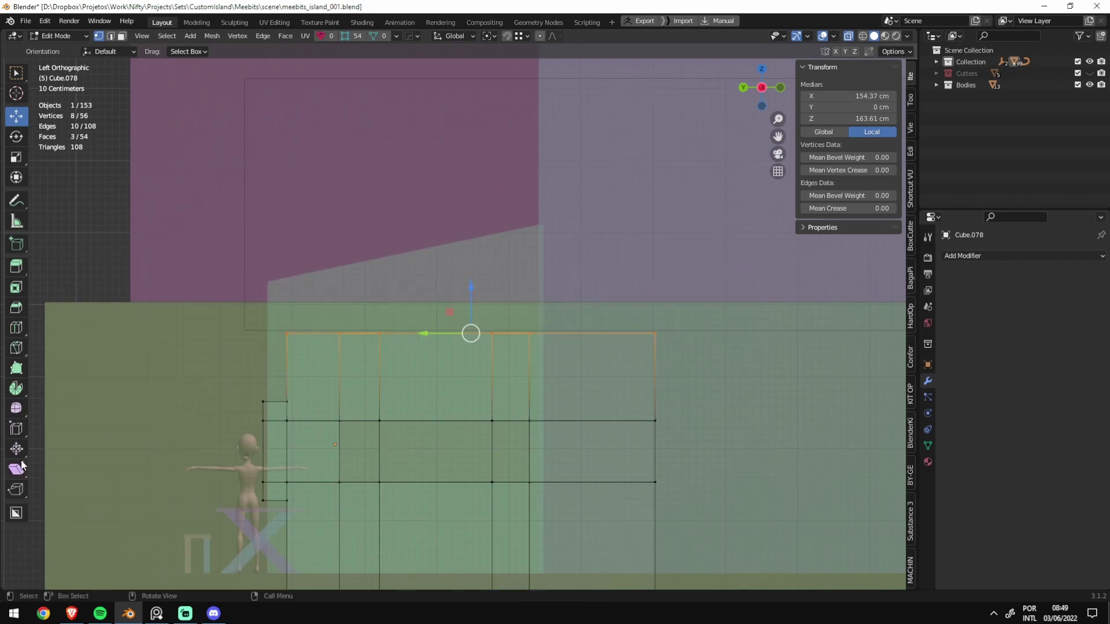
pyautogui.moveTo(428, 327); pyautogui.dragTo(427, 398)
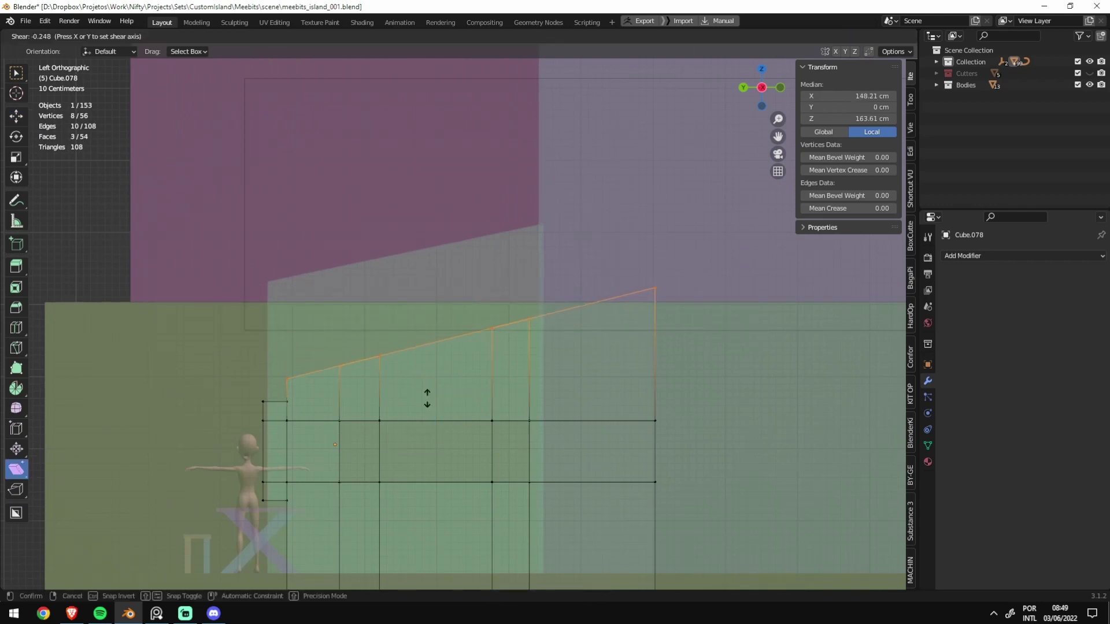
pyautogui.hotkey('shift', 'space')
pyautogui.press('g')
pyautogui.moveTo(469, 284); pyautogui.dragTo(478, 240)
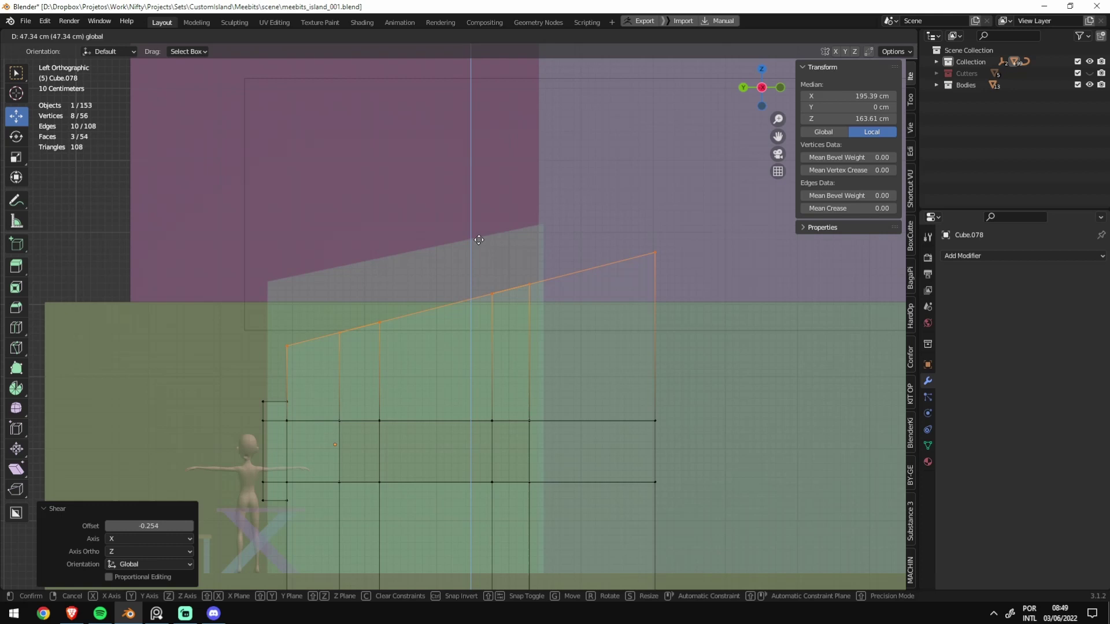
pyautogui.click(488, 208)
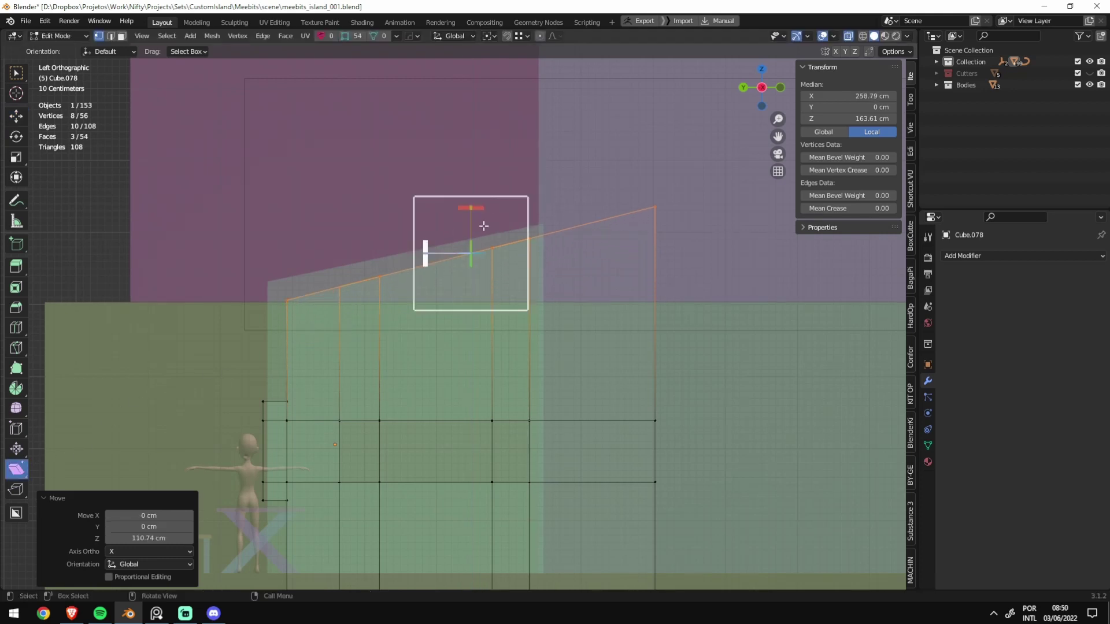
pyautogui.click(442, 231)
# Step: Save the file, then re-enter X-ray editing and select the building's end wall face
pyautogui.scroll(-3, 443, 231)
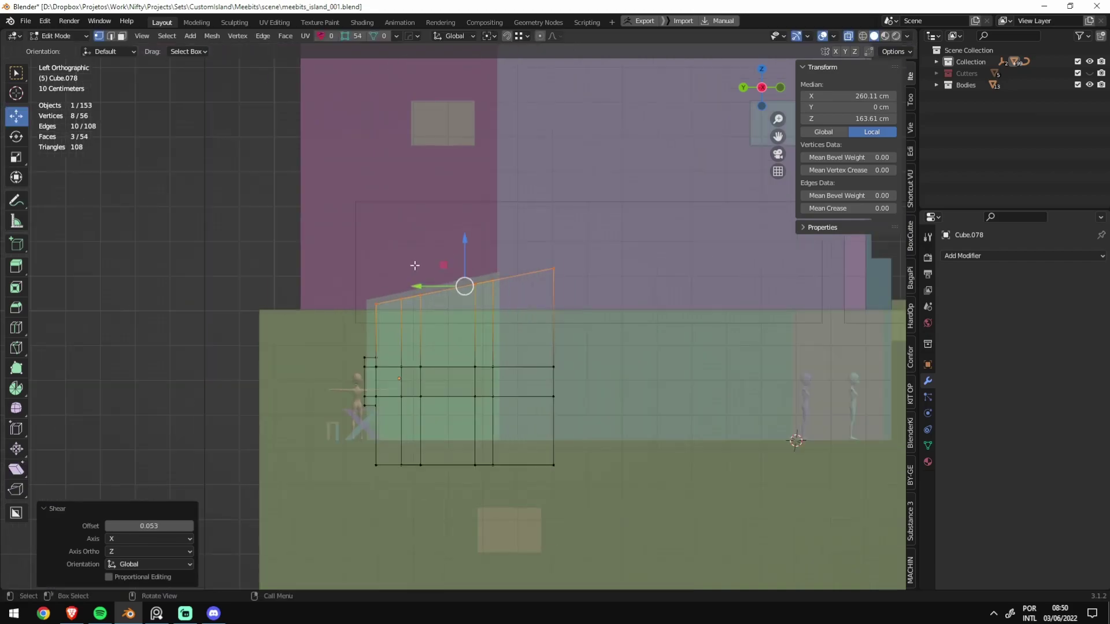
pyautogui.moveTo(443, 232)
pyautogui.mouseDown(button='middle')
pyautogui.moveTo(141, 307)
pyautogui.moveTo(408, 322)
pyautogui.moveTo(349, 356)
pyautogui.moveTo(471, 407)
pyautogui.mouseUp(button='middle')
pyautogui.press('Tab')
pyautogui.hotkey('ctrl', 's')
pyautogui.press('Tab')
pyautogui.scroll(-3, 349, 356)
pyautogui.hotkey('alt', 'z')
pyautogui.click(488, 390)
# Step: Extrude the end wall face into a new section and narrow it from top view
pyautogui.hotkey('alt', 'z')
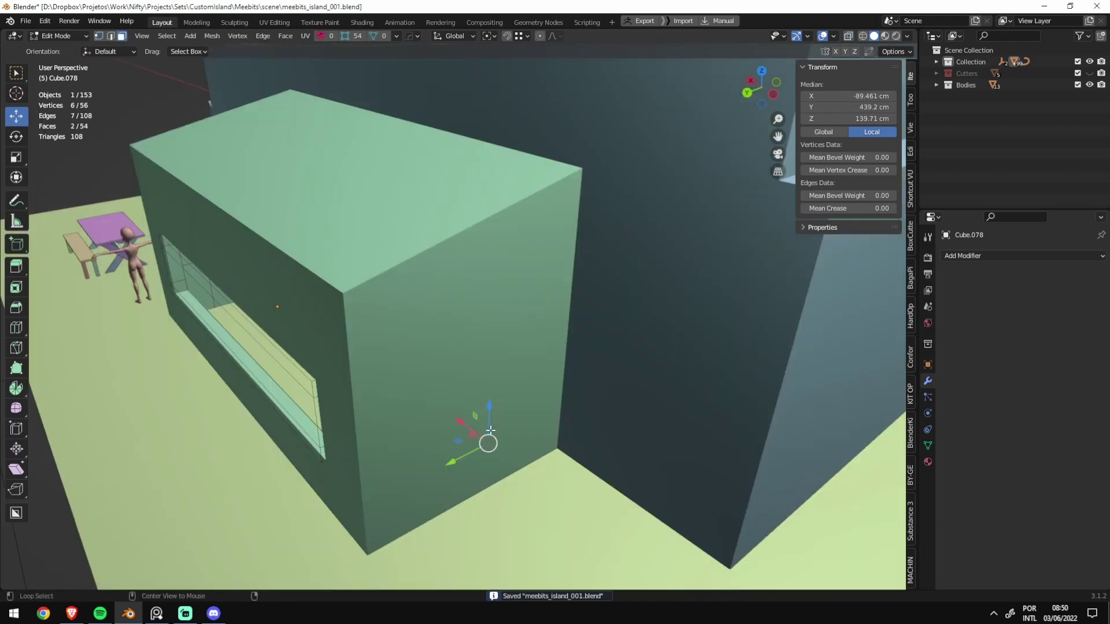
pyautogui.press('e')
pyautogui.click(469, 383)
pyautogui.scroll(-3, 564, 391)
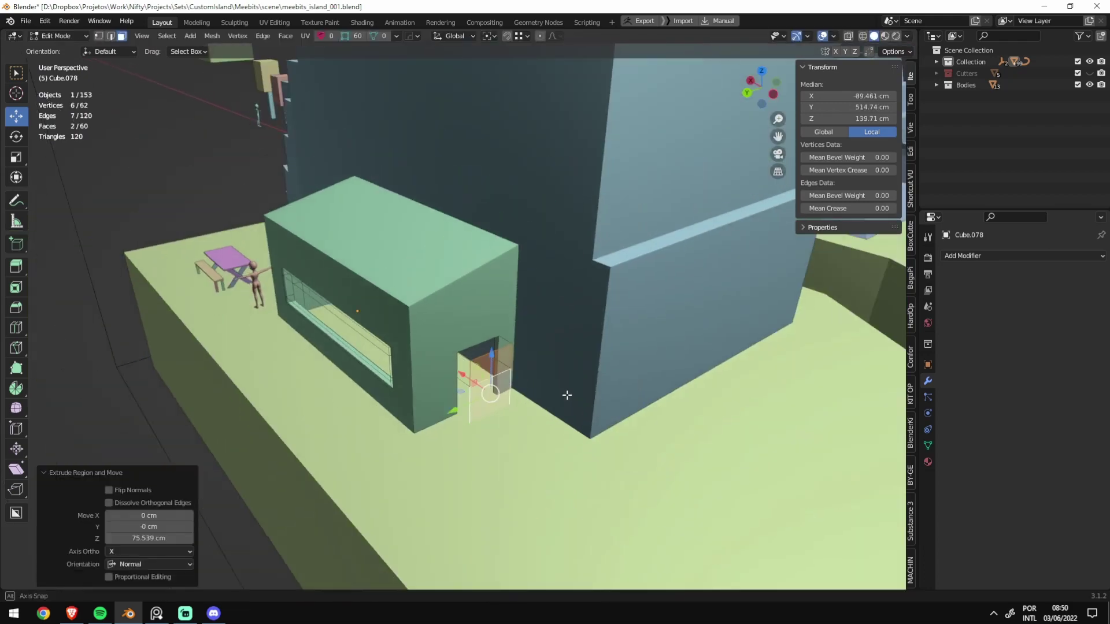
pyautogui.press('KP_7')
pyautogui.hotkey('alt', 'z')
pyautogui.press('KP_Decimal')
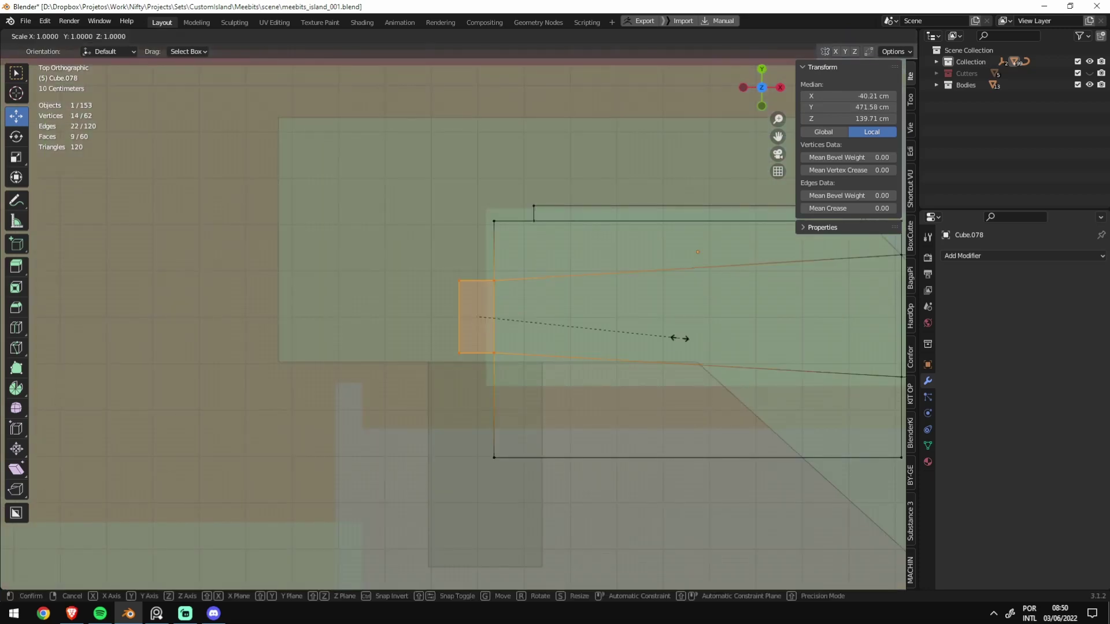
pyautogui.click(637, 334)
pyautogui.moveTo(471, 322); pyautogui.dragTo(426, 308, button='middle')
pyautogui.hotkey('alt', 'z')
# Step: Move the female_GEO.005 figure into the doorway and rotate it 178° around Z to face out
pyautogui.press('Tab')
pyautogui.scroll(-5, 426, 308)
pyautogui.moveTo(312, 347); pyautogui.dragTo(195, 381, button='middle')
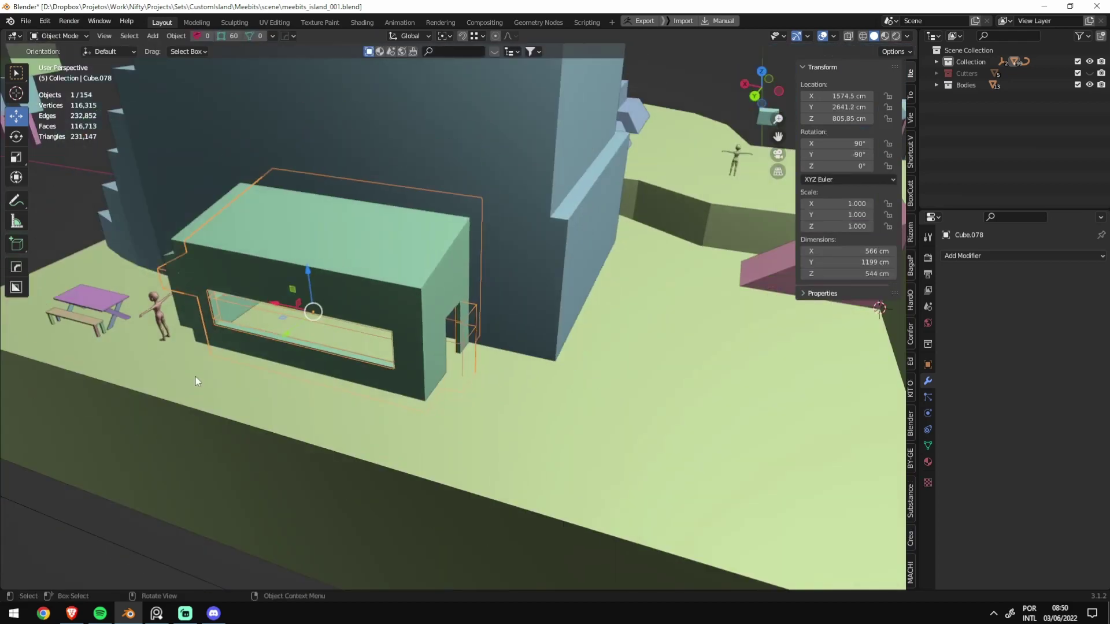
pyautogui.click(169, 321)
pyautogui.press('g')
pyautogui.press('z')
pyautogui.click(442, 344)
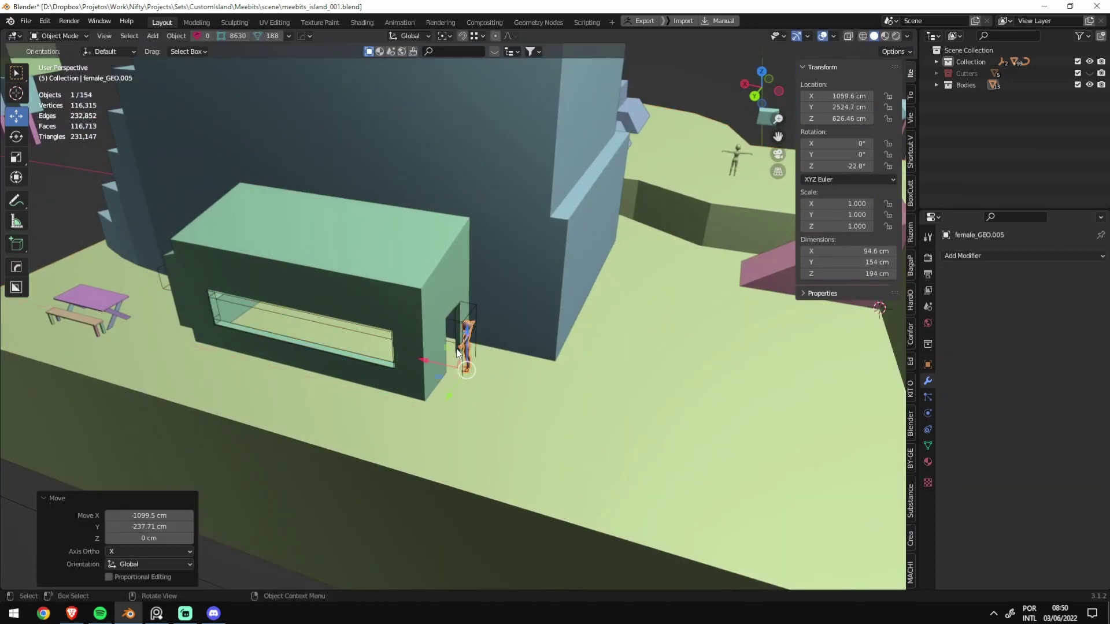
pyautogui.press('KP_Decimal')
pyautogui.press('r')
pyautogui.press('z')
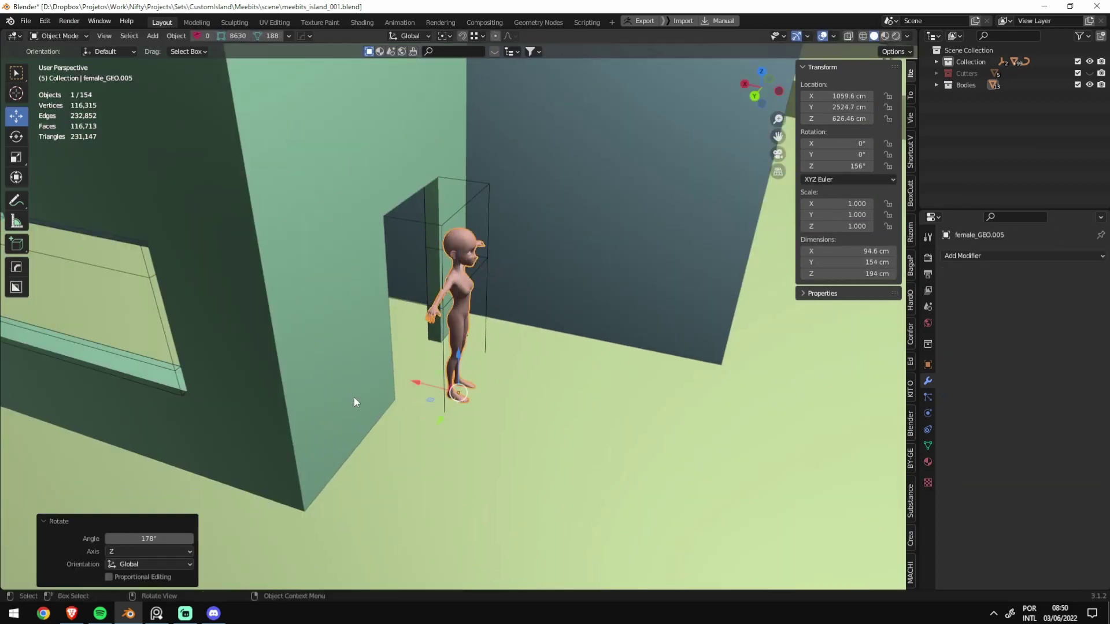
pyautogui.click(459, 257)
# Step: Raise the door cutter's top face 45.24 cm and save the file
pyautogui.click(462, 211)
pyautogui.press('KP_Decimal')
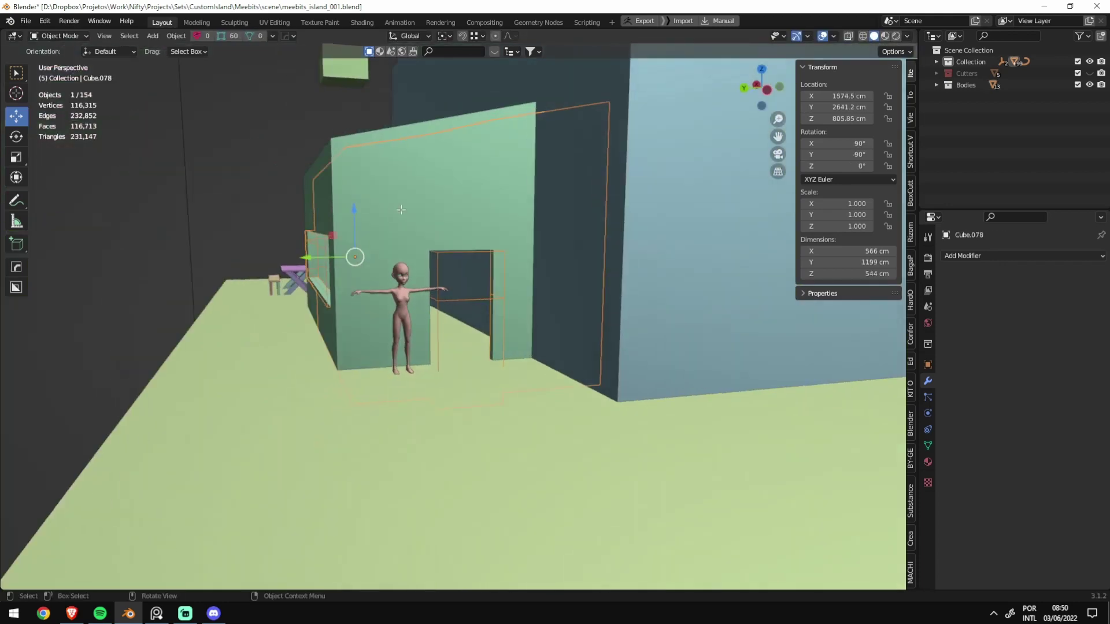
pyautogui.press('Tab')
pyautogui.hotkey('alt', 'z')
pyautogui.hotkey('alt', 'z')
pyautogui.click(469, 330)
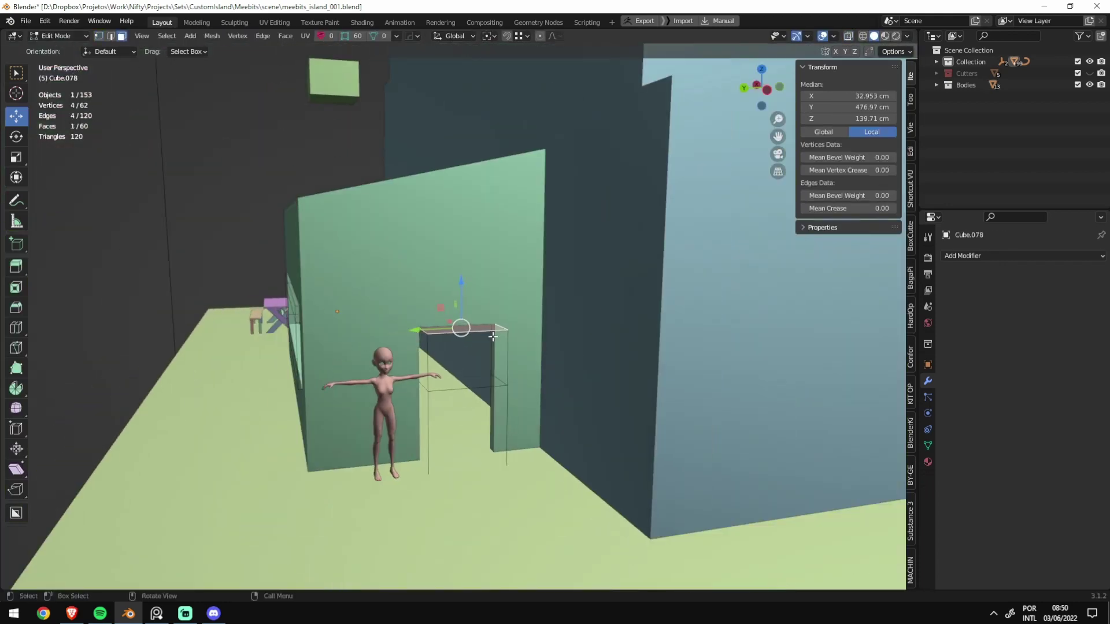
pyautogui.press('g')
pyautogui.press('z')
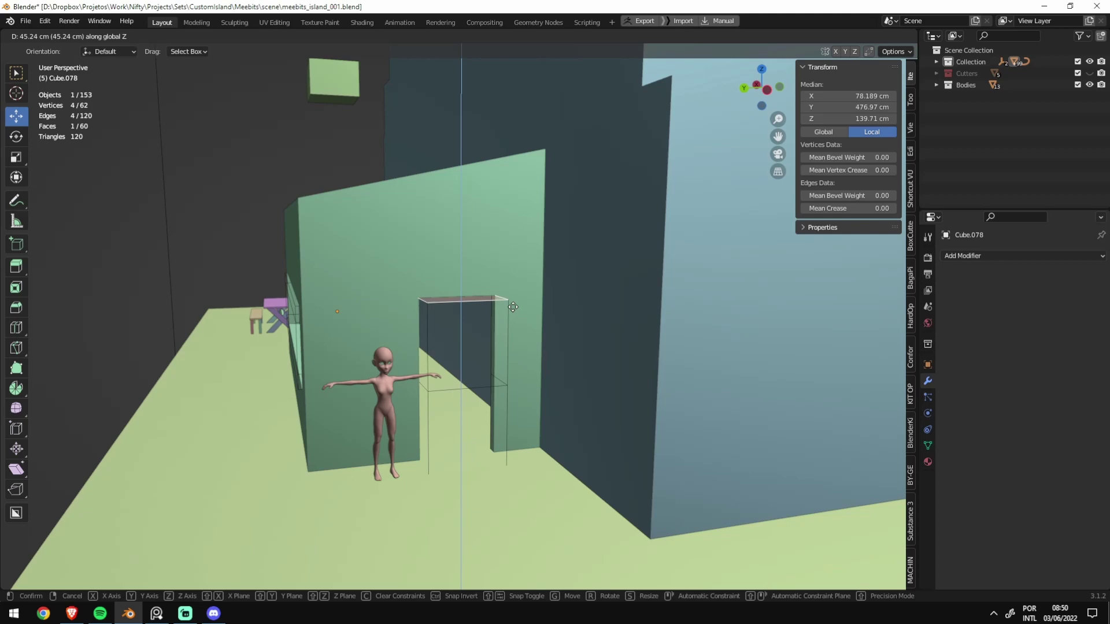
pyautogui.click(513, 307)
pyautogui.scroll(-5, 463, 296)
pyautogui.press('Tab')
pyautogui.hotkey('ctrl', 's')
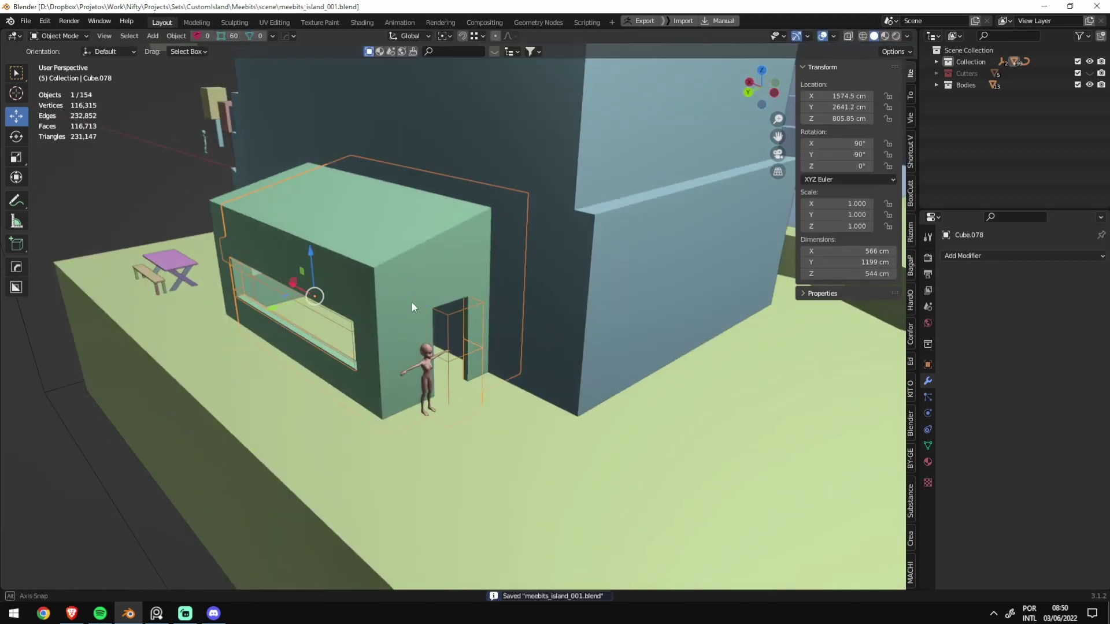
pyautogui.moveTo(411, 303); pyautogui.dragTo(413, 313, button='middle')
pyautogui.scroll(4, 413, 313)
pyautogui.scroll(4, 363, 342)
# Step: Add a loop cut at factor 0.080 to the window cutter Cube.078
pyautogui.scroll(3, 248, 325)
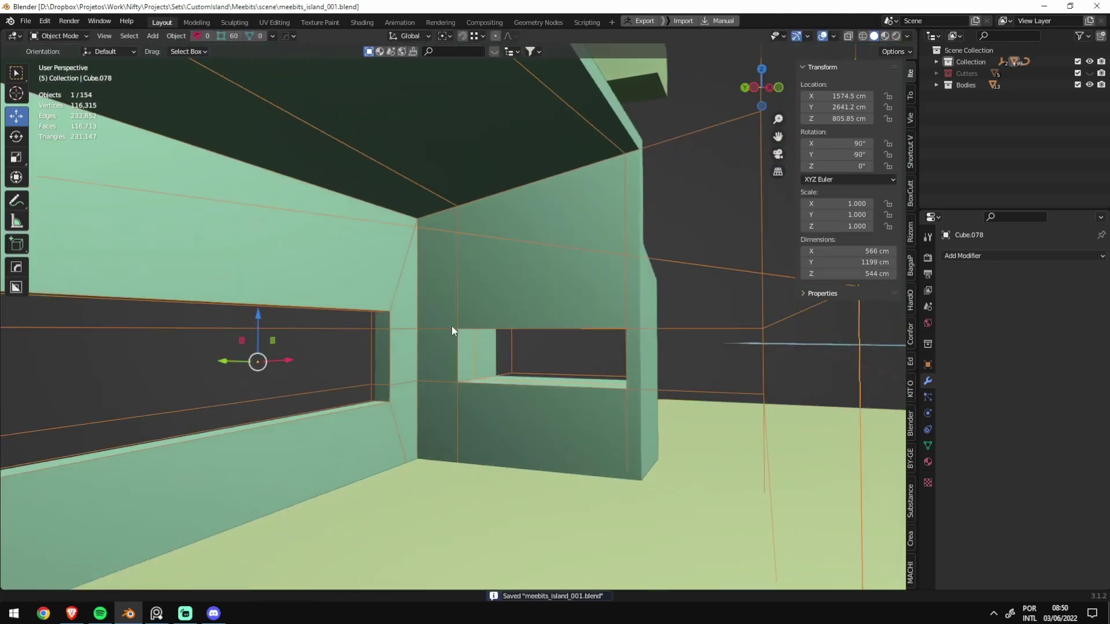
pyautogui.scroll(-3, 452, 326)
pyautogui.press('Tab')
pyautogui.moveTo(542, 383)
pyautogui.mouseDown(button='middle')
pyautogui.moveTo(570, 381)
pyautogui.moveTo(559, 307)
pyautogui.mouseUp(button='middle')
pyautogui.click(614, 308)
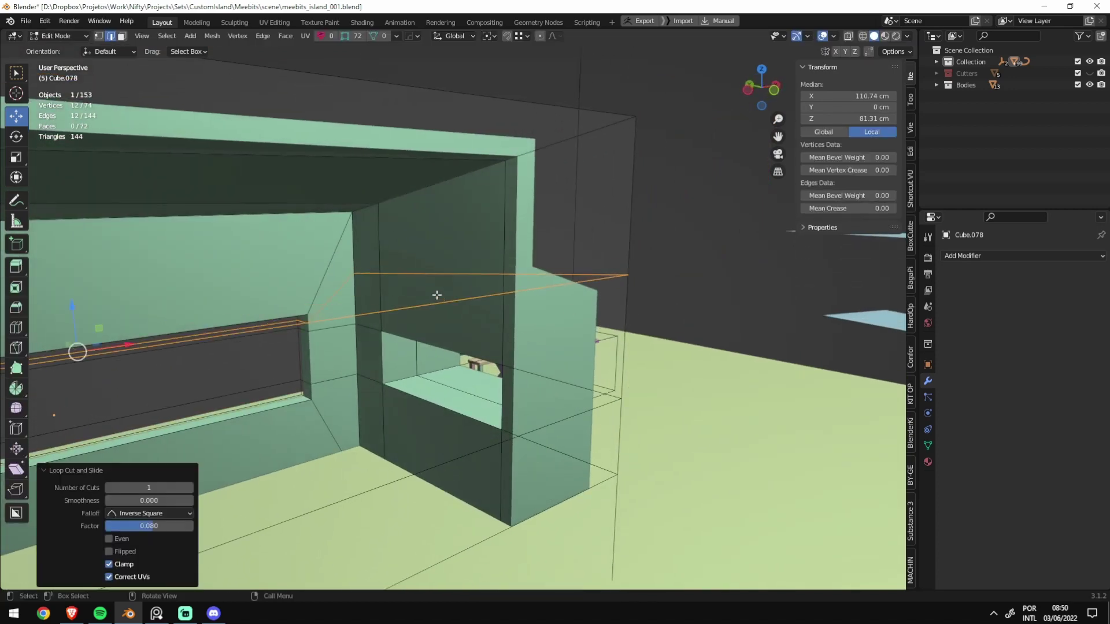
pyautogui.press('3')
pyautogui.click(442, 302)
pyautogui.scroll(5, 817, 279)
# Step: With X-ray on, dissolve the stray unwanted edge
pyautogui.moveTo(614, 279)
pyautogui.mouseDown(button='middle')
pyautogui.moveTo(421, 362)
pyautogui.moveTo(272, 389)
pyautogui.mouseUp(button='middle')
pyautogui.hotkey('alt', 'z')
pyautogui.moveTo(404, 390); pyautogui.dragTo(475, 429, button='middle')
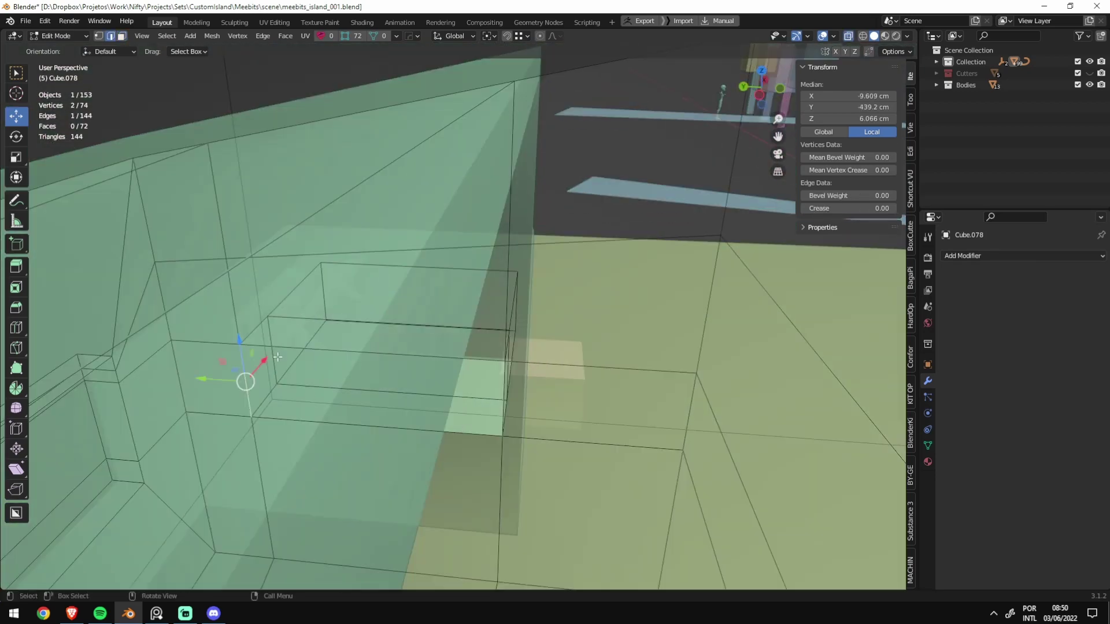
pyautogui.moveTo(435, 426)
pyautogui.mouseDown(button='middle')
pyautogui.moveTo(498, 384)
pyautogui.moveTo(443, 377)
pyautogui.mouseUp(button='middle')
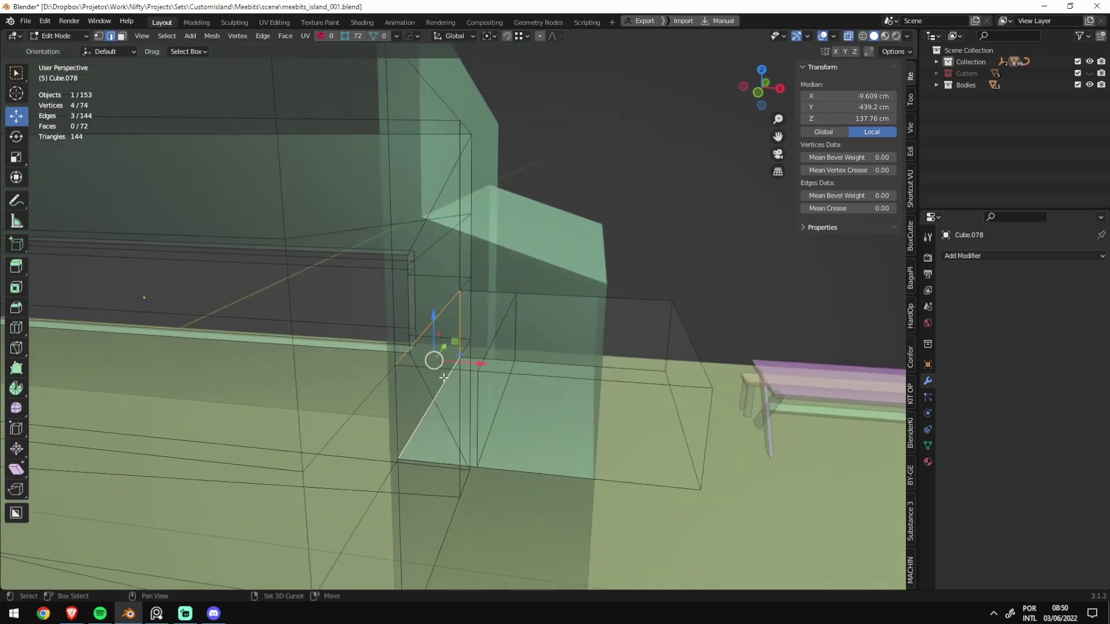
pyautogui.hotkey('ctrl', 'x')
pyautogui.moveTo(501, 347); pyautogui.dragTo(448, 368, button='middle')
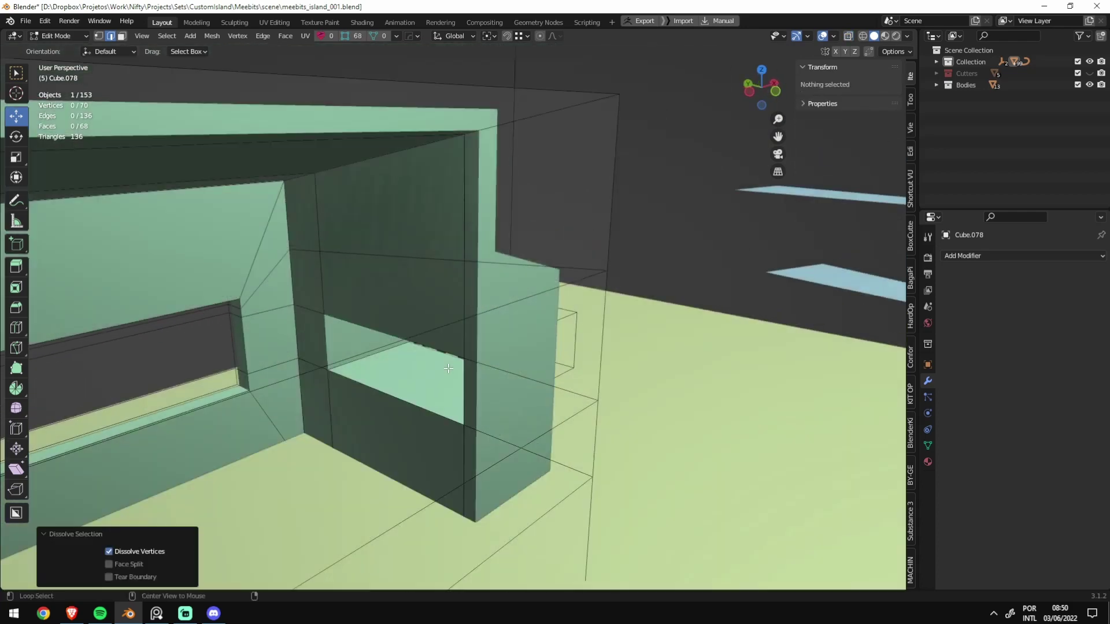
# Step: Return to object mode, select the green house, and save meebits_island_001.blend
pyautogui.press('Tab')
pyautogui.scroll(-5, 511, 356)
pyautogui.click(511, 356)
pyautogui.scroll(-5, 553, 362)
pyautogui.moveTo(552, 362)
pyautogui.mouseDown(button='middle')
pyautogui.moveTo(631, 307)
pyautogui.moveTo(640, 386)
pyautogui.moveTo(629, 321)
pyautogui.mouseUp(button='middle')
pyautogui.hotkey('ctrl', 's')
# Step: Shade the big blue cliff building smooth with a 30° auto-smooth angle
pyautogui.scroll(3, 518, 316)
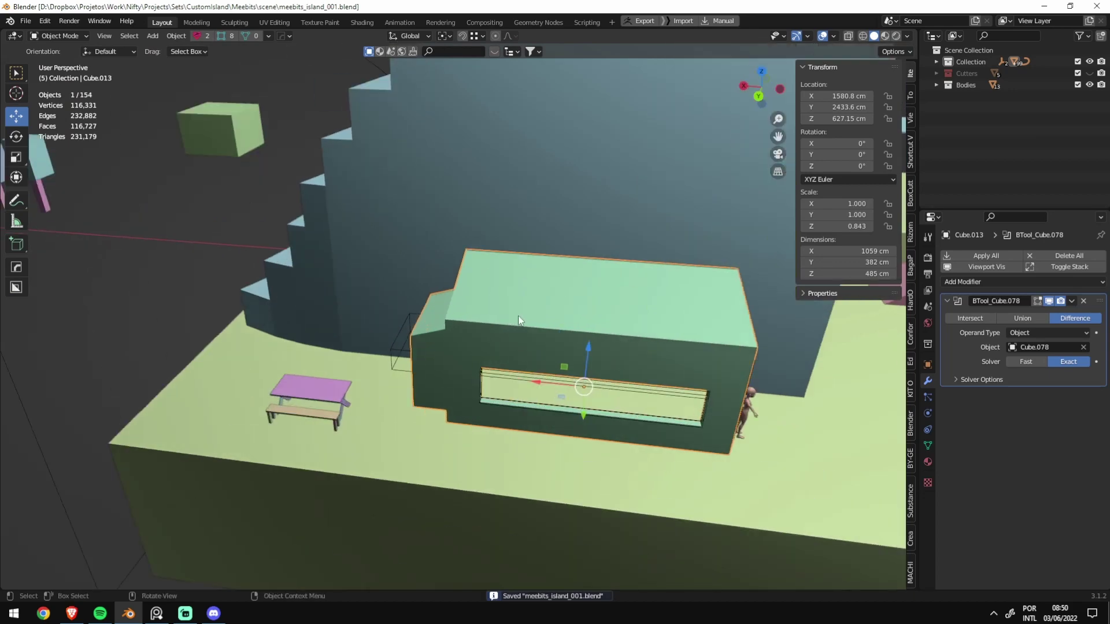
pyautogui.moveTo(518, 315)
pyautogui.mouseDown(button='middle')
pyautogui.moveTo(562, 290)
pyautogui.moveTo(509, 314)
pyautogui.mouseUp(button='middle')
pyautogui.scroll(4, 438, 373)
pyautogui.scroll(-2, 438, 372)
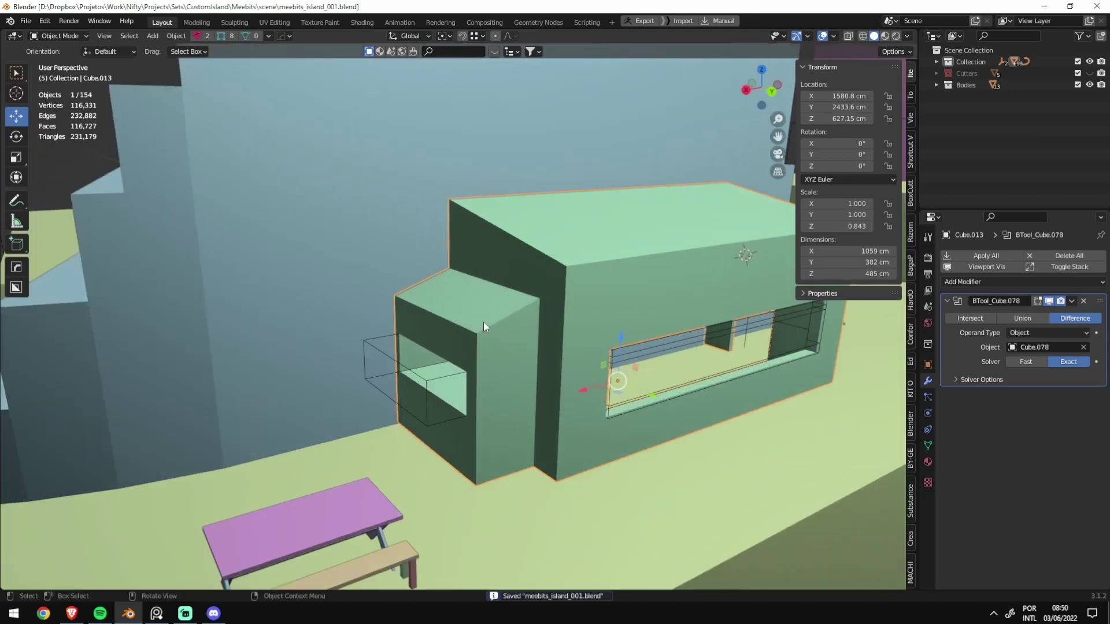
pyautogui.scroll(-6, 484, 321)
pyautogui.click(420, 335)
pyautogui.rightClick(421, 335)
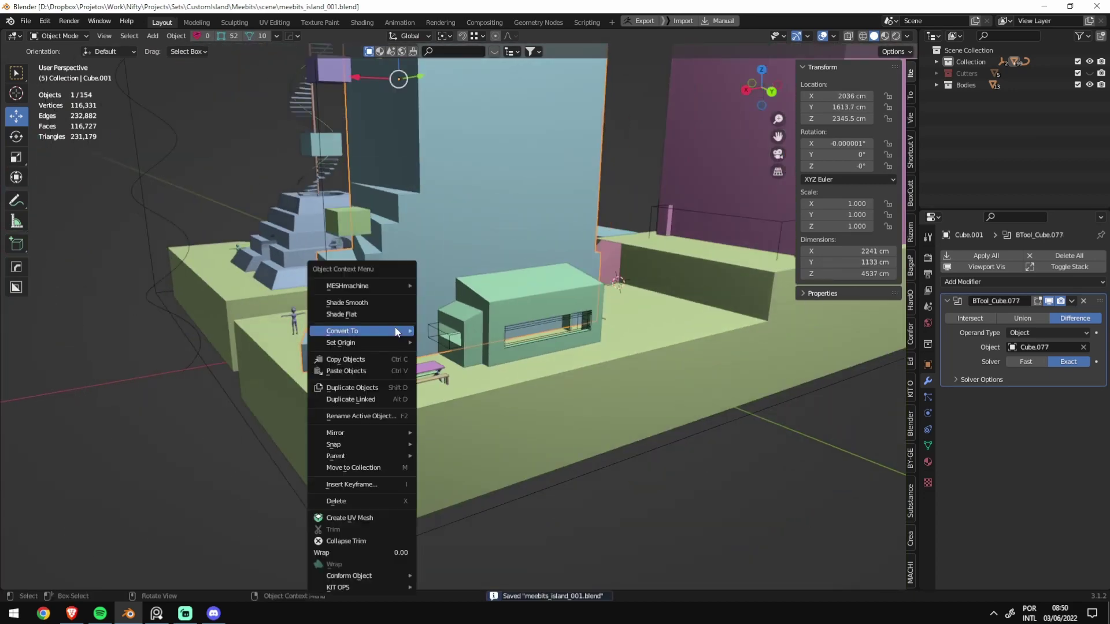
pyautogui.click(346, 302)
pyautogui.press('q')
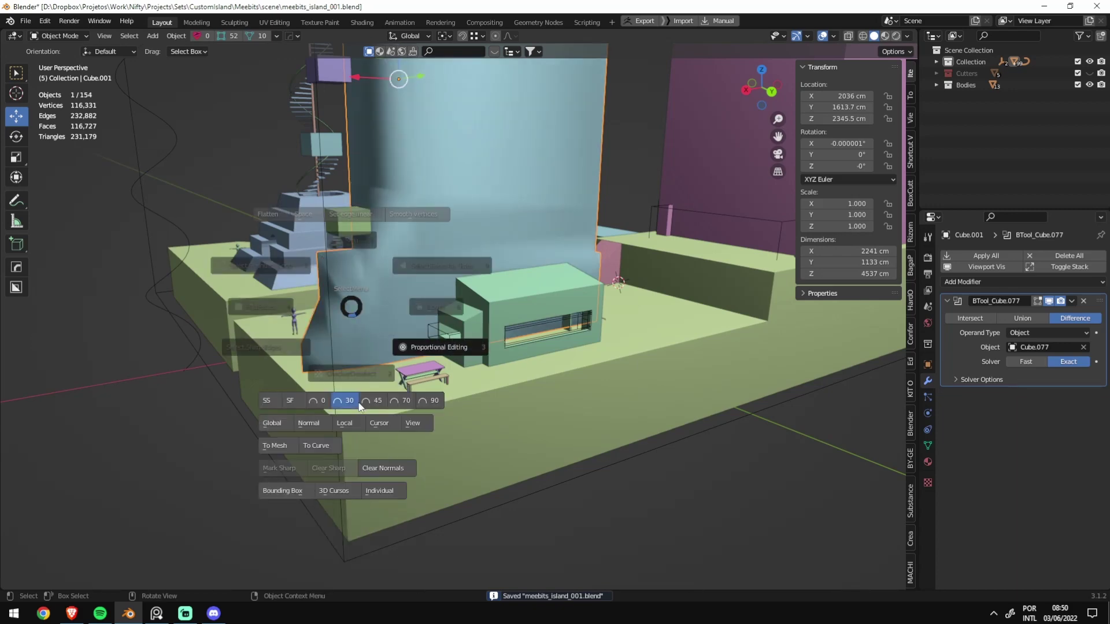
pyautogui.click(363, 405)
# Step: Orbit toward the stairs and save the file
pyautogui.moveTo(361, 401); pyautogui.dragTo(389, 335, button='middle')
pyautogui.scroll(5, 564, 338)
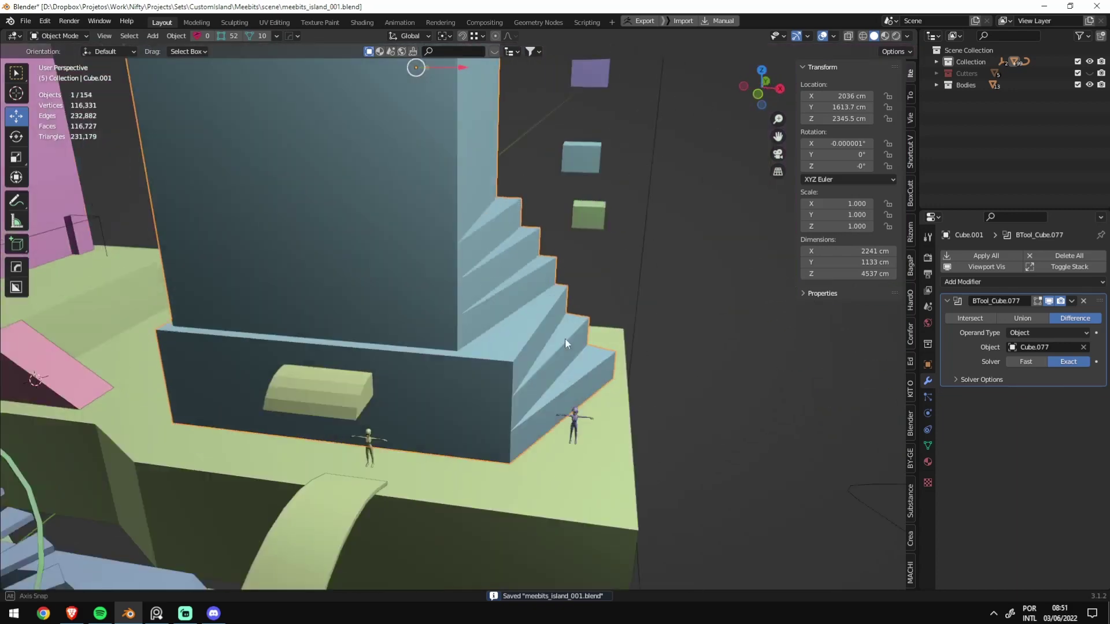
pyautogui.moveTo(565, 338); pyautogui.dragTo(523, 348, button='middle')
pyautogui.press('q')
# Step: Select the green awning and frame the view beneath it
pyautogui.click(511, 333)
pyautogui.click(427, 323)
pyautogui.press('KP_Decimal')
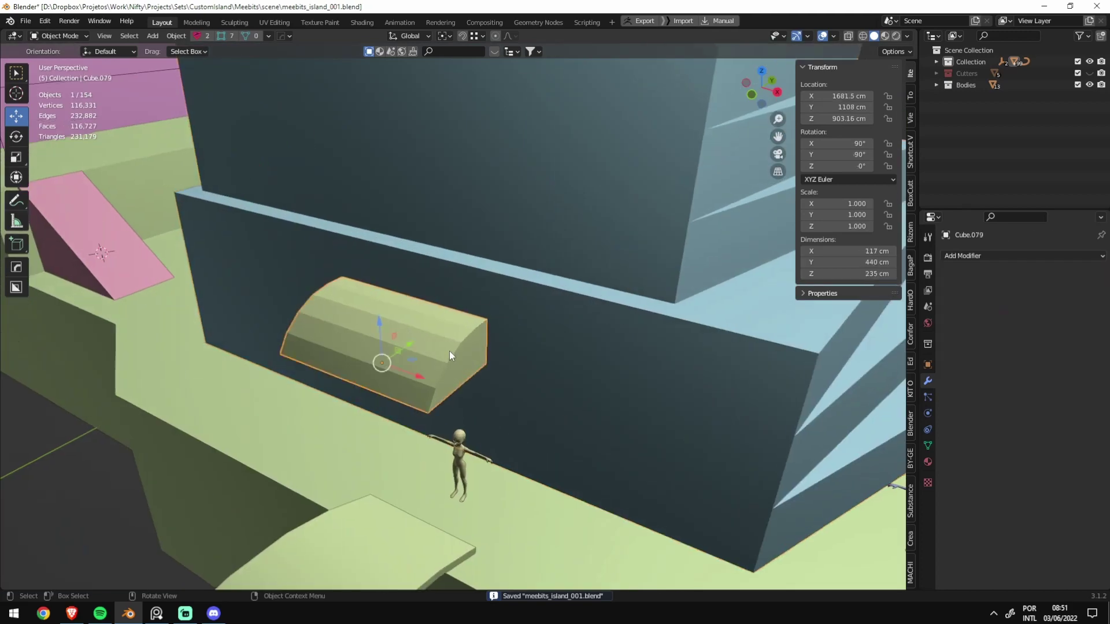
pyautogui.scroll(3, 484, 293)
pyautogui.moveTo(486, 298); pyautogui.dragTo(540, 305, button='middle')
pyautogui.hotkey('shift', 'a')
# Step: Draw a new cutter box beneath the green awning and position it
pyautogui.click(456, 350)
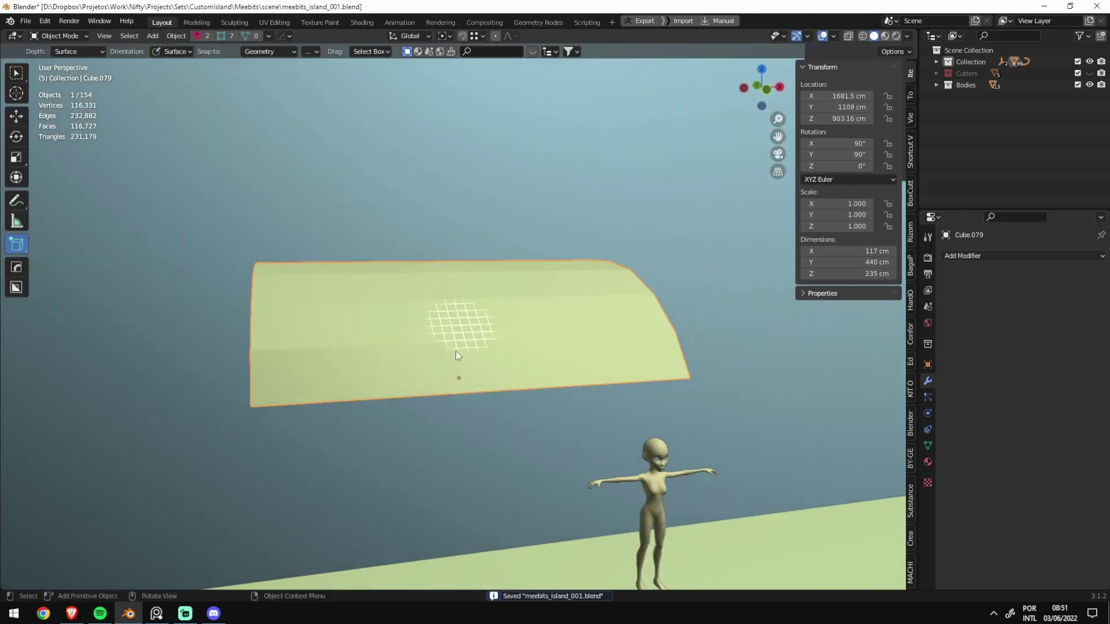
pyautogui.moveTo(456, 351); pyautogui.dragTo(435, 322, button='middle')
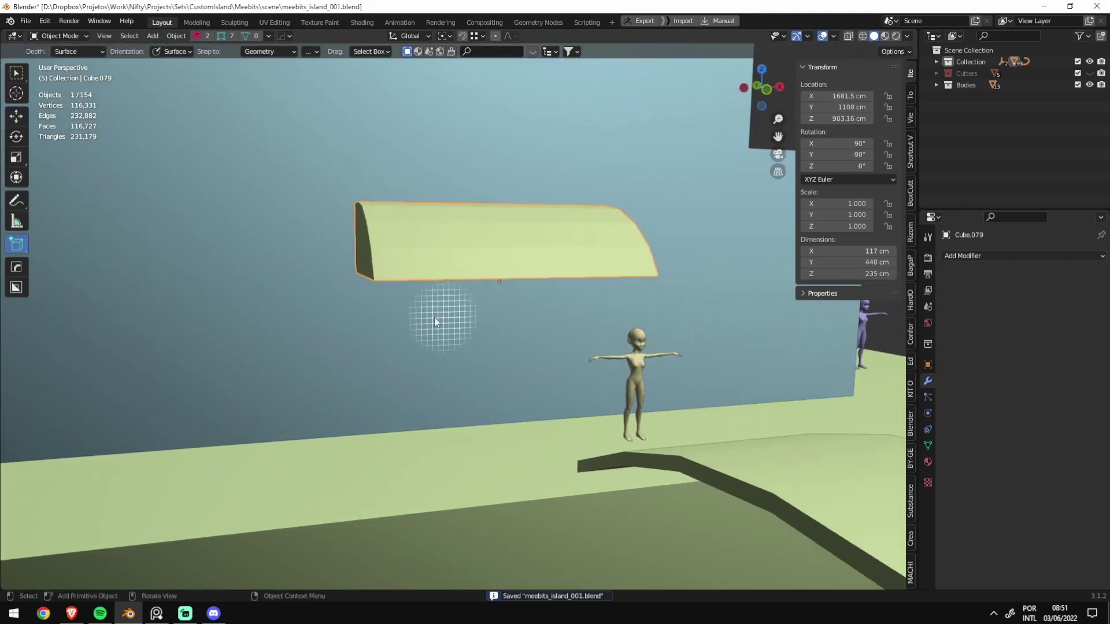
pyautogui.click(567, 441)
pyautogui.moveTo(504, 397)
pyautogui.mouseDown(button='middle')
pyautogui.moveTo(585, 404)
pyautogui.moveTo(367, 397)
pyautogui.mouseUp(button='middle')
pyautogui.press('g')
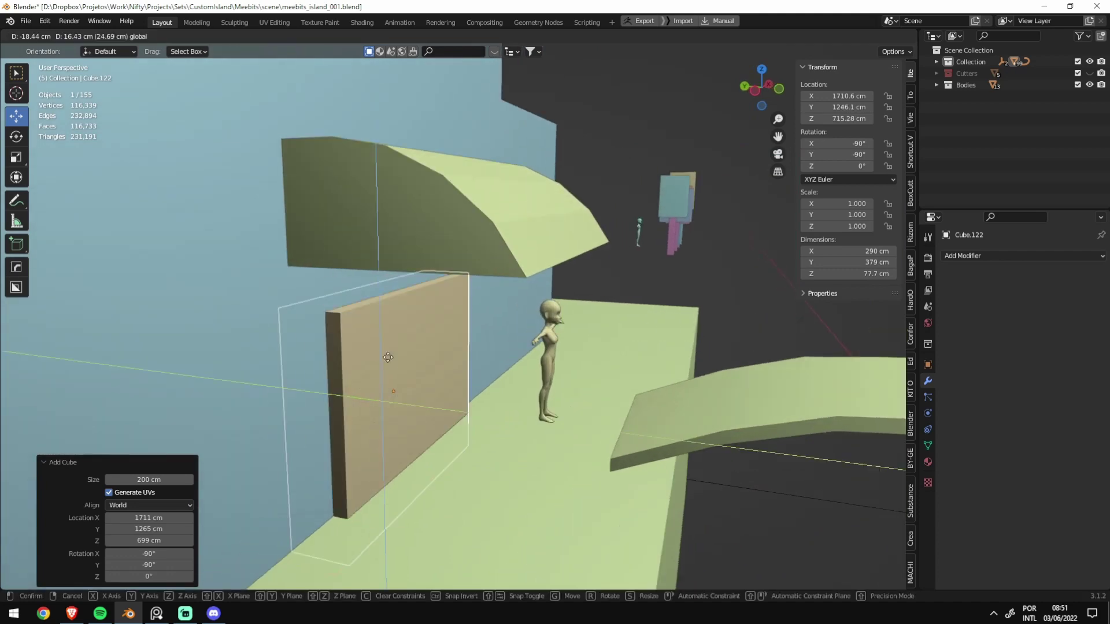
pyautogui.click(398, 345)
# Step: Boolean-subtract the new box from the blue wall to cut a doorway
pyautogui.moveTo(398, 345)
pyautogui.mouseDown(button='middle')
pyautogui.moveTo(569, 352)
pyautogui.moveTo(623, 296)
pyautogui.mouseUp(button='middle')
pyautogui.keyDown('shift'); pyautogui.click(623, 296); pyautogui.keyUp('shift')
pyautogui.press('ctrl+KP_Subtract')
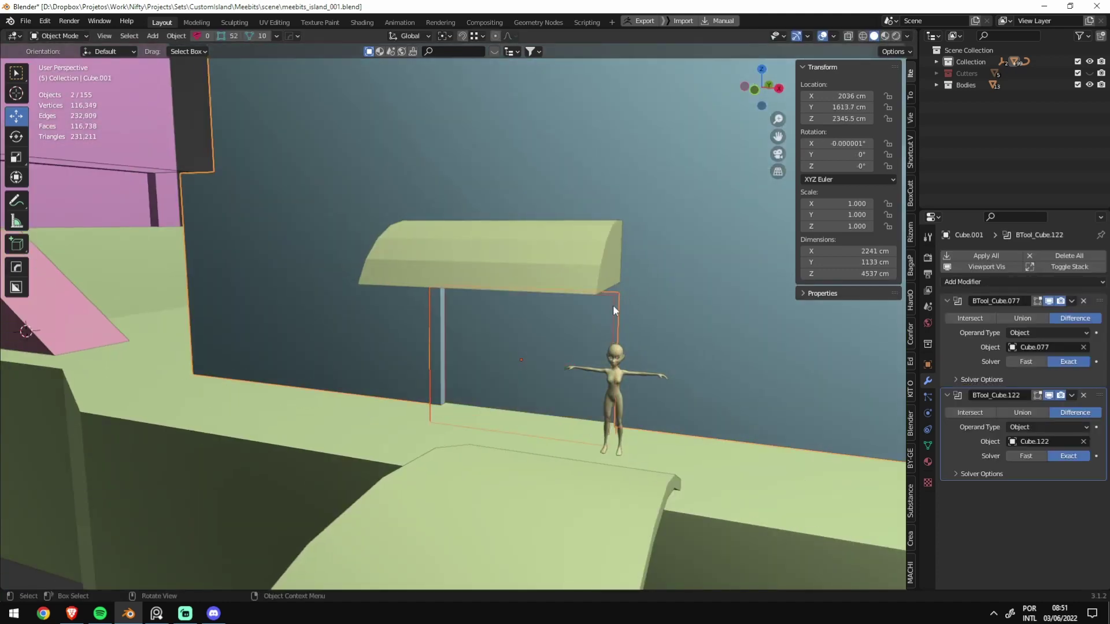
# Step: Move the cutter box −27.554 cm along X under the awning and inspect the doorway
pyautogui.moveTo(605, 363)
pyautogui.mouseDown(button='middle')
pyautogui.moveTo(621, 309)
pyautogui.moveTo(528, 294)
pyautogui.moveTo(646, 354)
pyautogui.moveTo(660, 308)
pyautogui.mouseUp(button='middle')
pyautogui.click(611, 303)
pyautogui.moveTo(530, 346); pyautogui.dragTo(518, 345)
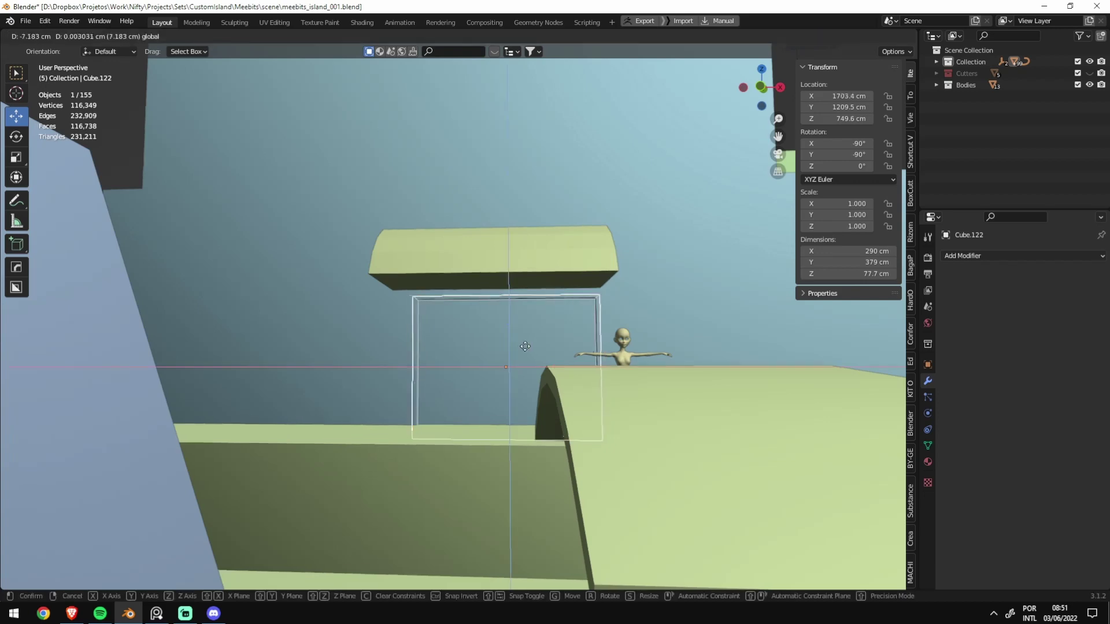
pyautogui.moveTo(518, 345)
pyautogui.mouseDown(button='middle')
pyautogui.moveTo(546, 338)
pyautogui.moveTo(491, 348)
pyautogui.mouseUp(button='middle')
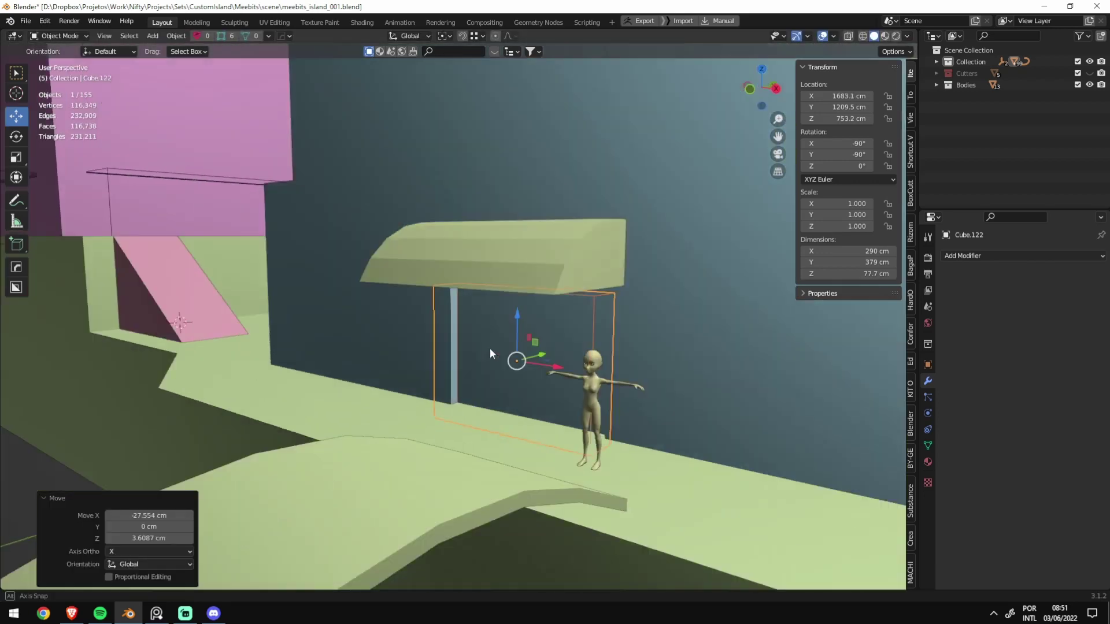
pyautogui.scroll(-3, 494, 355)
pyautogui.click(582, 305)
pyautogui.scroll(-5, 615, 305)
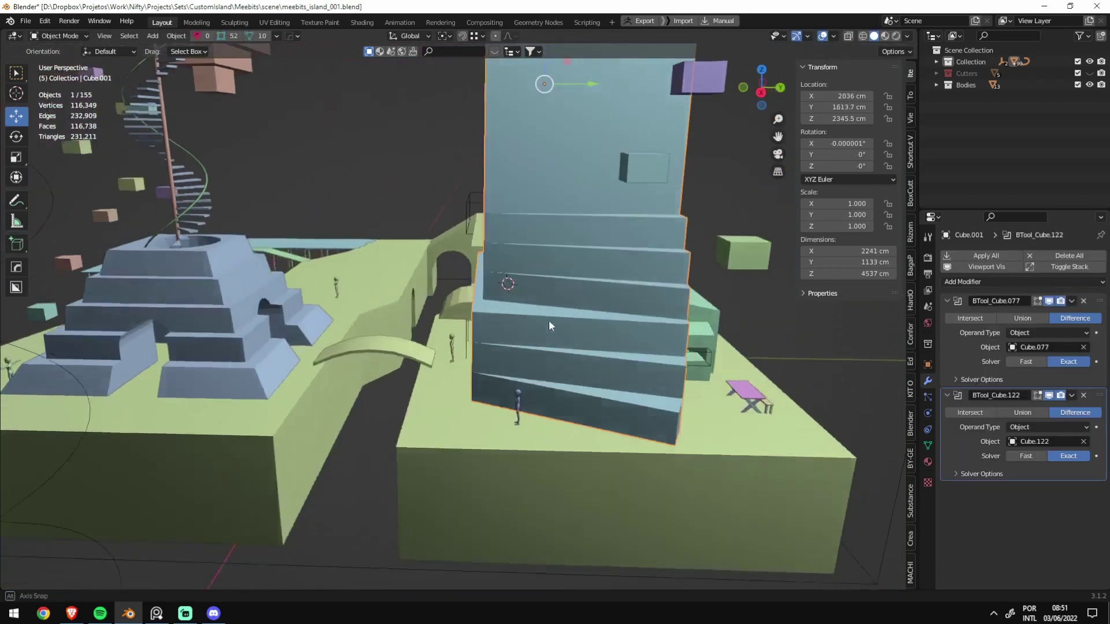
pyautogui.moveTo(615, 304)
pyautogui.mouseDown(button='middle')
pyautogui.moveTo(550, 320)
pyautogui.moveTo(508, 352)
pyautogui.moveTo(591, 348)
pyautogui.moveTo(538, 321)
pyautogui.moveTo(606, 321)
pyautogui.mouseUp(button='middle')
pyautogui.scroll(5, 605, 320)
# Step: Select the cutter box and save the file
pyautogui.click(574, 349)
pyautogui.scroll(3, 574, 349)
pyautogui.scroll(2, 580, 342)
pyautogui.scroll(-4, 591, 349)
pyautogui.hotkey('ctrl', 's')
# Step: Select the blue wall and briefly check its mesh in Edit Mode
pyautogui.click(554, 325)
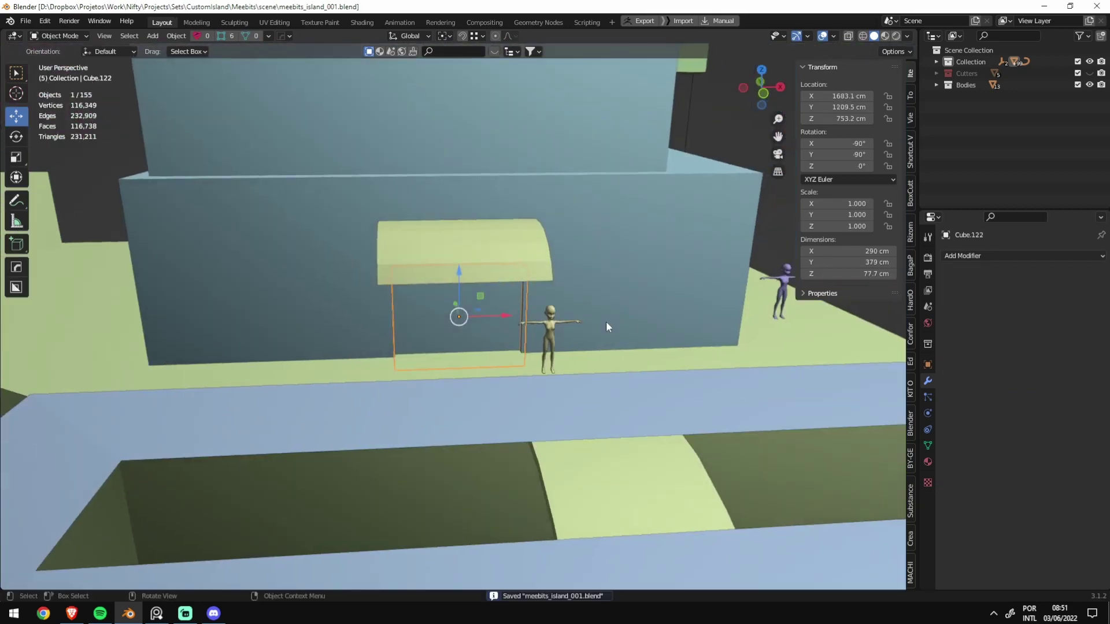
pyautogui.scroll(2, 605, 321)
pyautogui.scroll(2, 485, 337)
pyautogui.press('Tab')
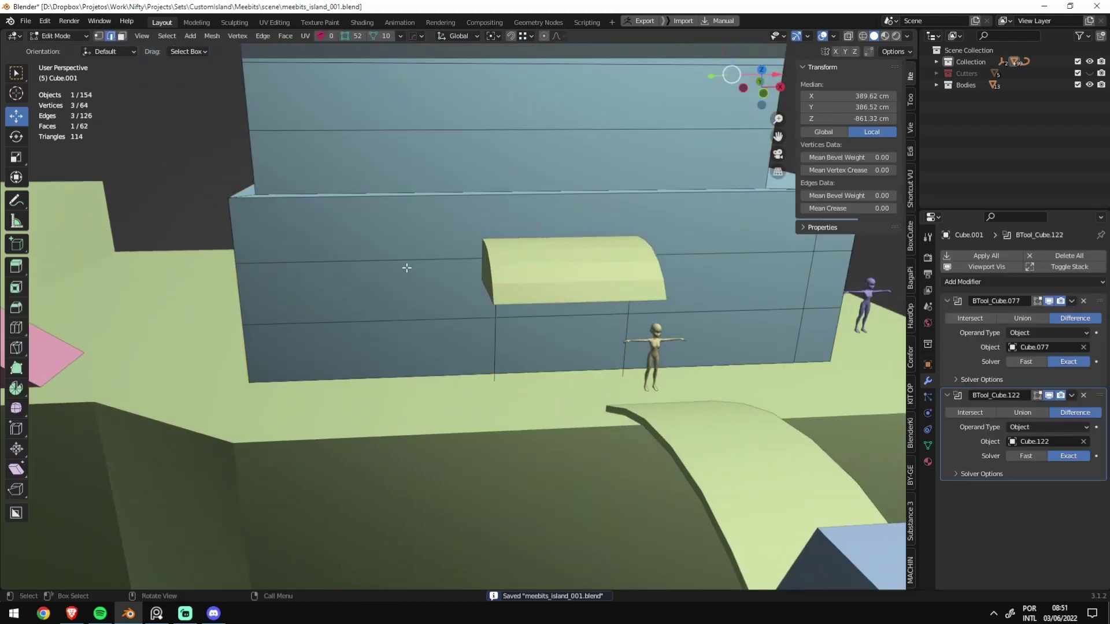
pyautogui.press('Tab')
pyautogui.scroll(-3, 406, 268)
# Step: Select the pink ramp and slide it 57.411 cm along Y
pyautogui.moveTo(258, 303); pyautogui.dragTo(349, 431, button='middle')
pyautogui.scroll(3, 437, 380)
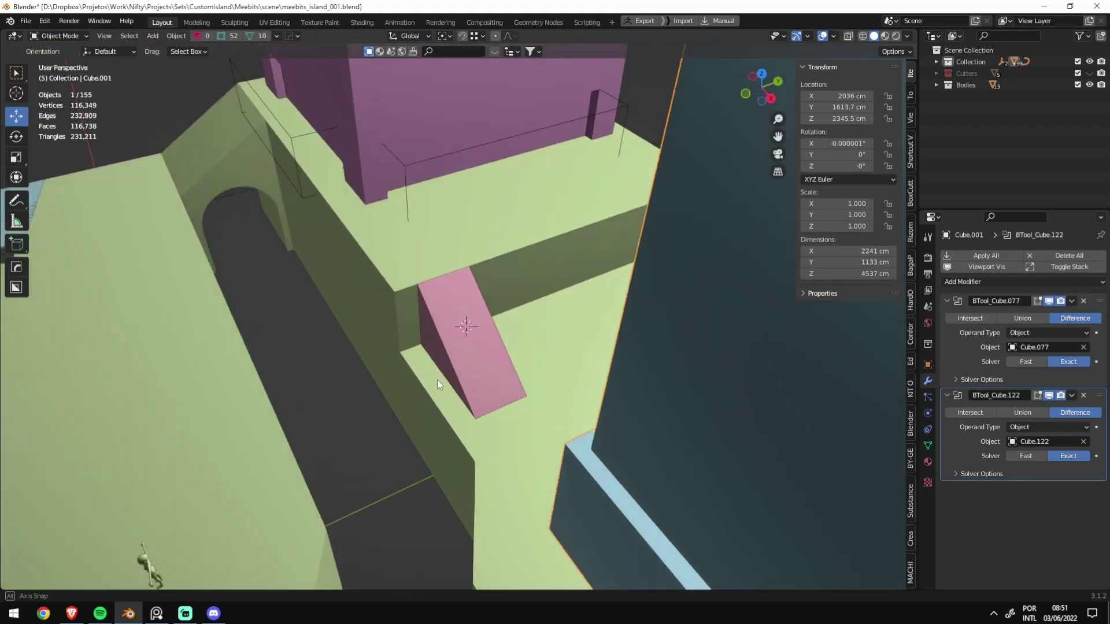
pyautogui.moveTo(437, 379); pyautogui.dragTo(454, 366, button='middle')
pyautogui.click(421, 414)
pyautogui.scroll(-5, 396, 380)
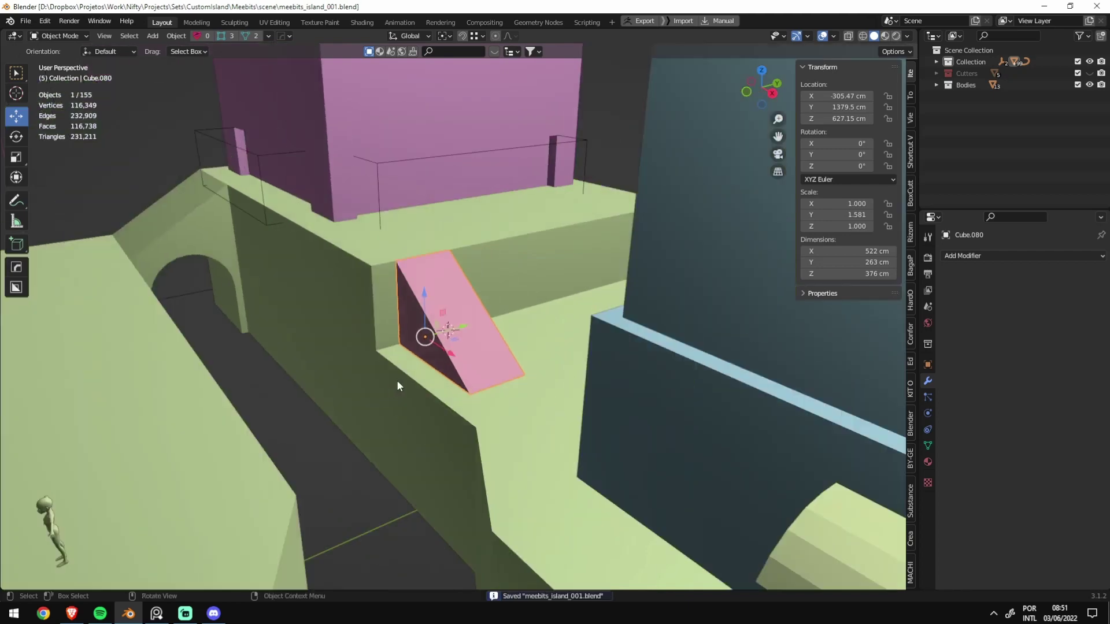
pyautogui.scroll(3, 519, 346)
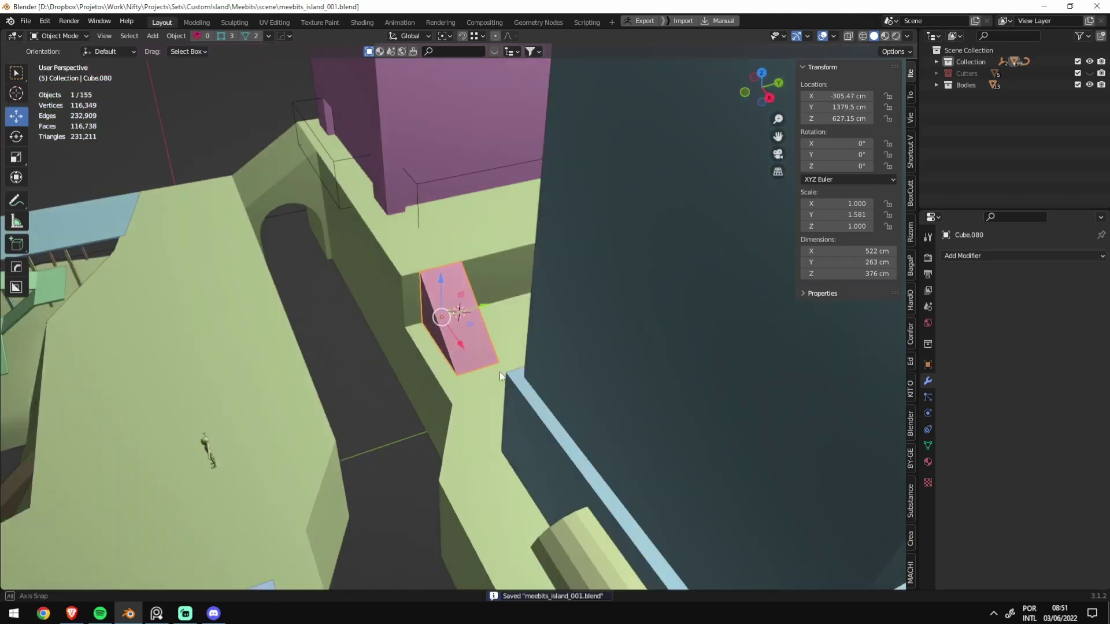
pyautogui.scroll(2, 500, 373)
pyautogui.moveTo(484, 314); pyautogui.dragTo(459, 306)
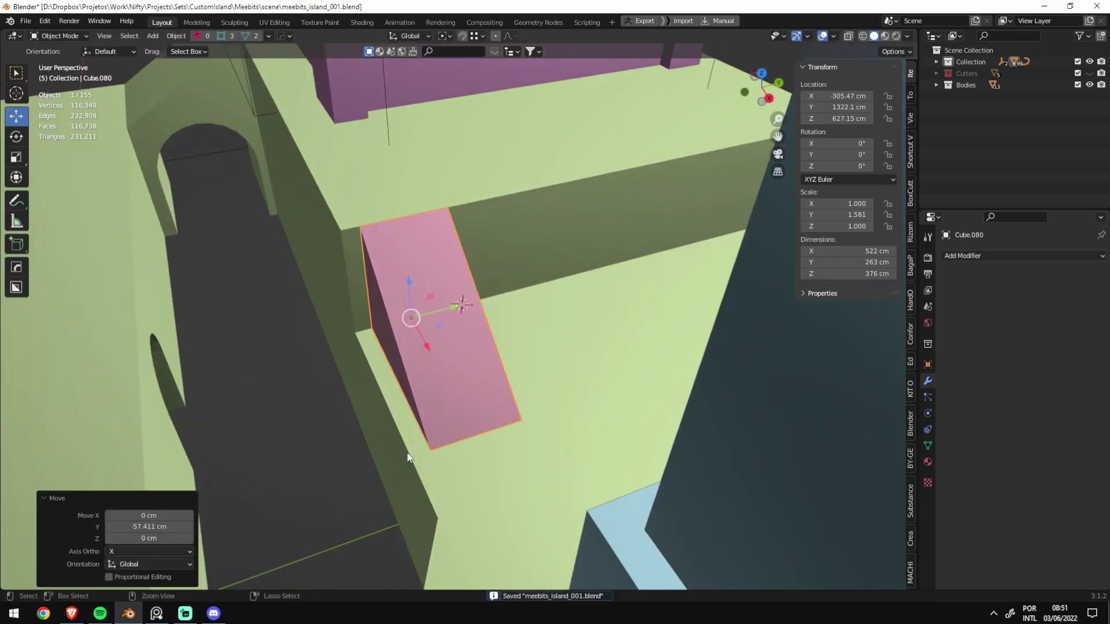
pyautogui.moveTo(458, 307)
pyautogui.mouseDown(button='middle')
pyautogui.moveTo(292, 352)
pyautogui.moveTo(115, 347)
pyautogui.moveTo(349, 338)
pyautogui.moveTo(352, 319)
pyautogui.moveTo(338, 338)
pyautogui.moveTo(375, 387)
pyautogui.moveTo(383, 318)
pyautogui.moveTo(402, 334)
pyautogui.mouseUp(button='middle')
pyautogui.scroll(4, 359, 359)
# Step: Place a linked copy of the pink ramp 1489.3 cm along Y and save
pyautogui.hotkey('shift', 'd')
pyautogui.press('y')
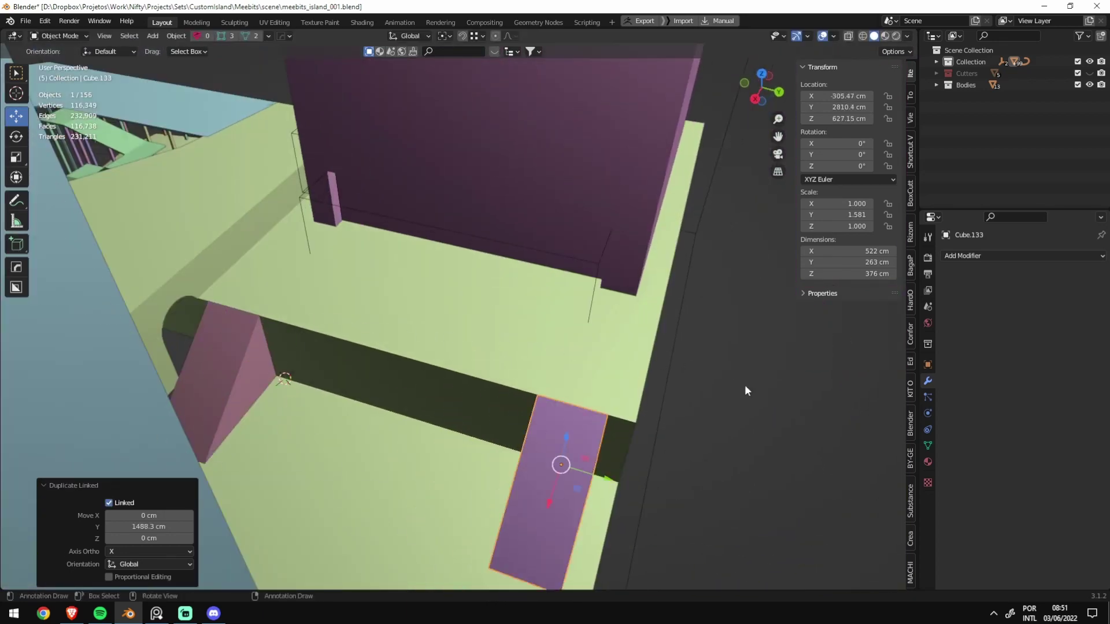
pyautogui.click(745, 391)
pyautogui.hotkey('ctrl', 's')
pyautogui.moveTo(665, 325)
pyautogui.mouseDown(button='middle')
pyautogui.moveTo(408, 331)
pyautogui.moveTo(626, 314)
pyautogui.moveTo(529, 352)
pyautogui.moveTo(506, 349)
pyautogui.mouseUp(button='middle')
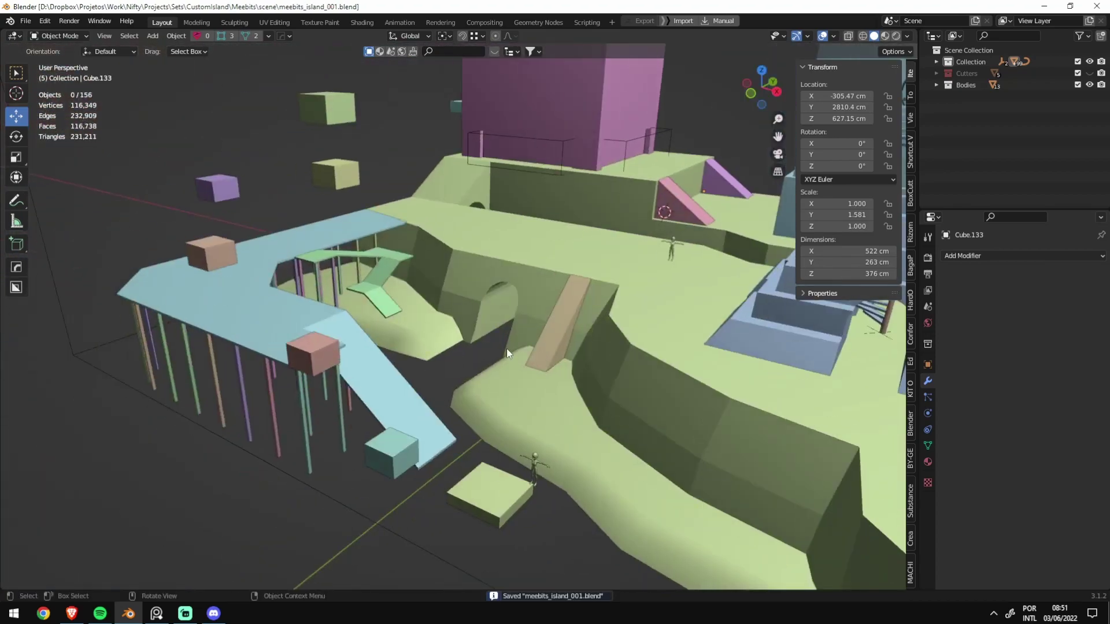
pyautogui.click(506, 349)
# Step: Smooth-shade the island terrain and collapse its Boolean modifier panel
pyautogui.press('KP_Decimal')
pyautogui.scroll(3, 461, 388)
pyautogui.rightClick(421, 341)
pyautogui.moveTo(410, 342)
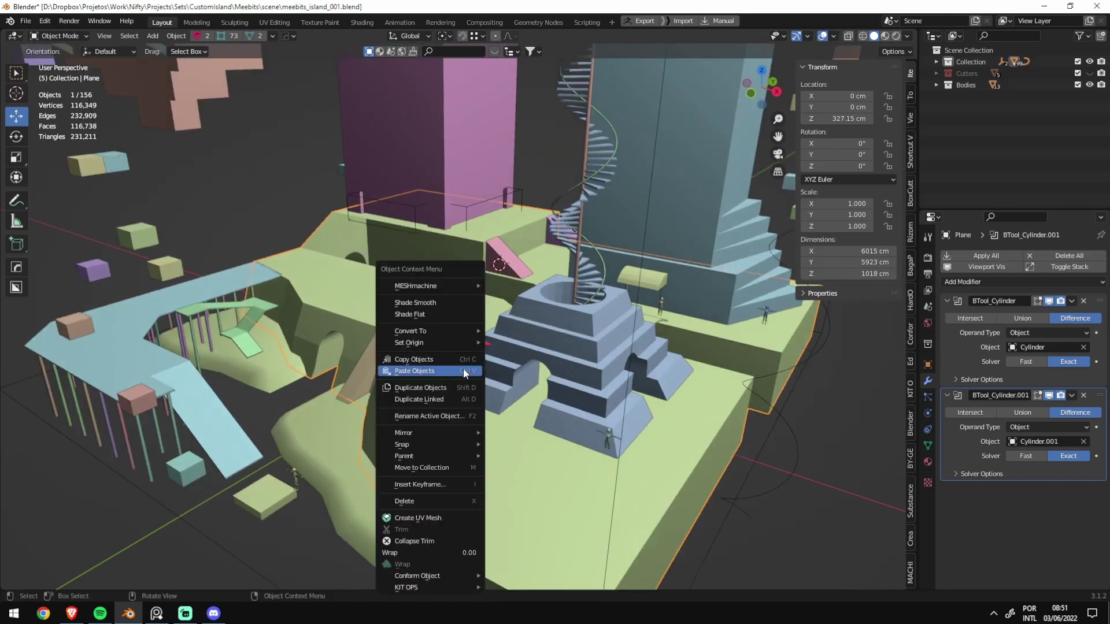
pyautogui.click(432, 304)
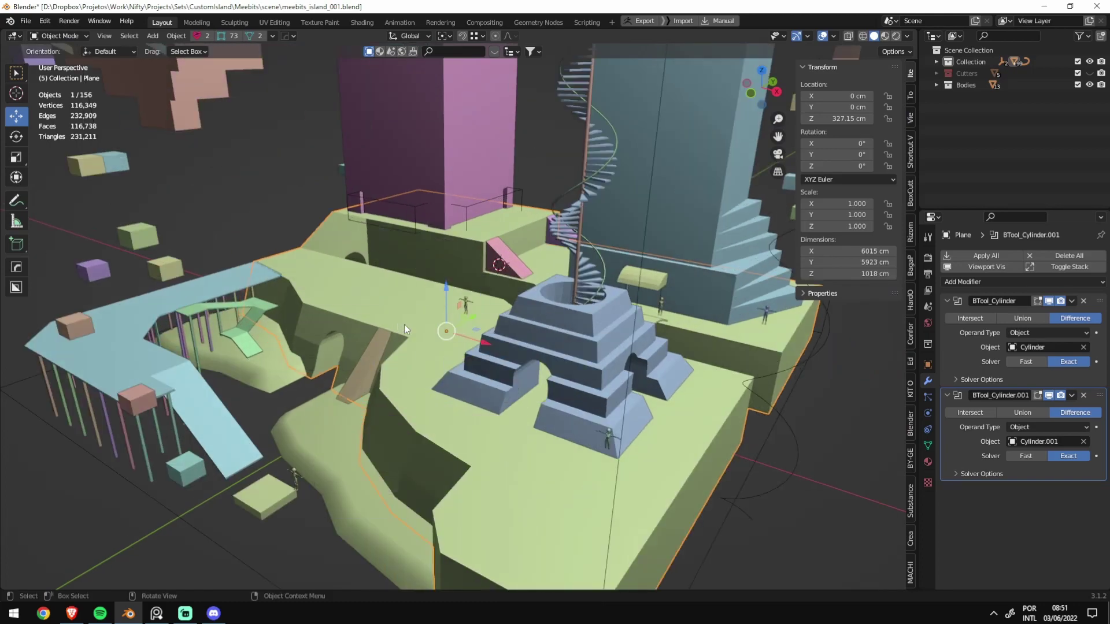
pyautogui.moveTo(947, 301); pyautogui.dragTo(946, 359)
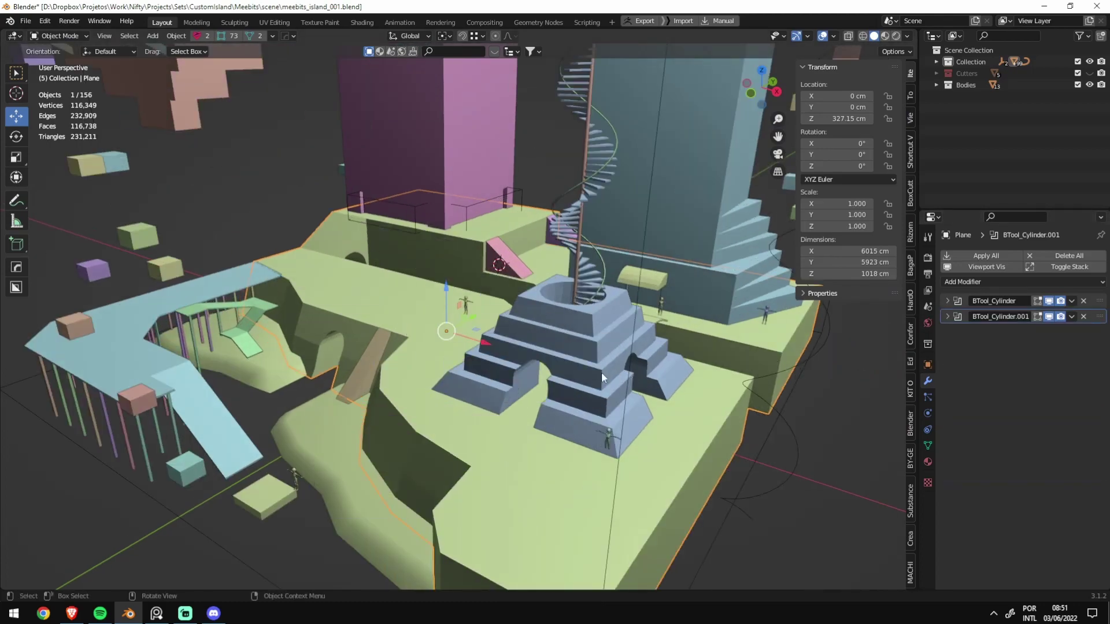
# Step: Slide the spiral staircase curve sideways along X and save the file
pyautogui.moveTo(602, 377)
pyautogui.mouseDown(button='middle')
pyautogui.moveTo(519, 393)
pyautogui.moveTo(547, 412)
pyautogui.moveTo(438, 416)
pyautogui.moveTo(405, 474)
pyautogui.moveTo(522, 332)
pyautogui.mouseUp(button='middle')
pyautogui.click(676, 245)
pyautogui.scroll(-6, 675, 245)
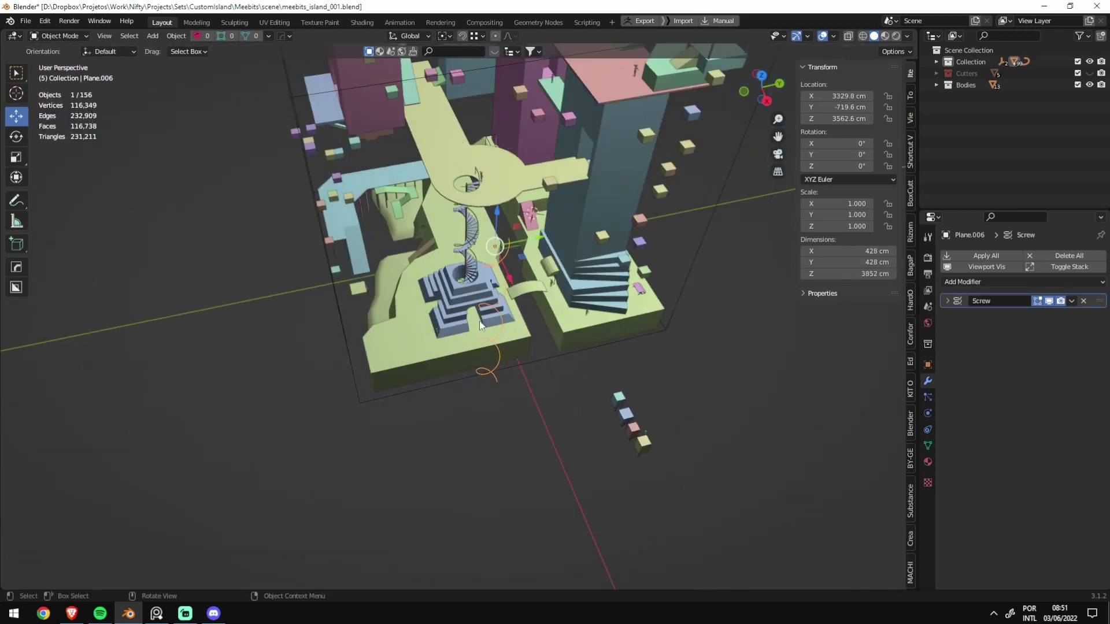
pyautogui.moveTo(676, 245); pyautogui.dragTo(616, 355, button='middle')
pyautogui.click(741, 475)
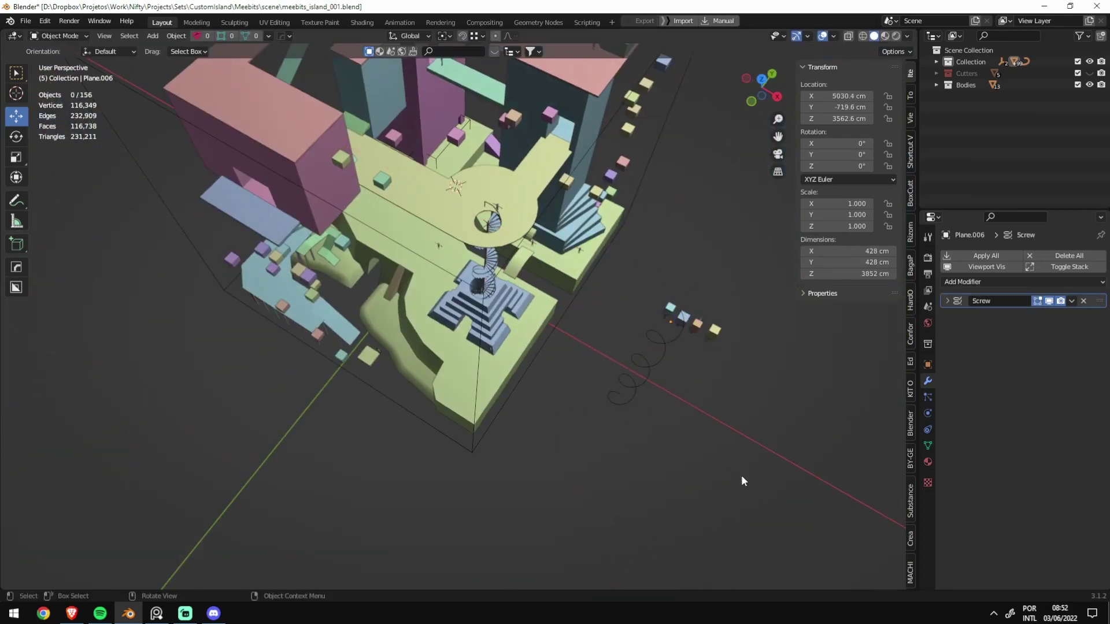
pyautogui.hotkey('ctrl', 's')
# Step: Orbit toward the floating cubes and select the peach-coloured cube
pyautogui.moveTo(742, 475); pyautogui.dragTo(496, 425, button='middle')
pyautogui.scroll(8, 394, 415)
pyautogui.moveTo(394, 415)
pyautogui.mouseDown(button='middle')
pyautogui.moveTo(314, 376)
pyautogui.moveTo(462, 332)
pyautogui.moveTo(517, 397)
pyautogui.mouseUp(button='middle')
pyautogui.click(448, 313)
pyautogui.scroll(8, 449, 312)
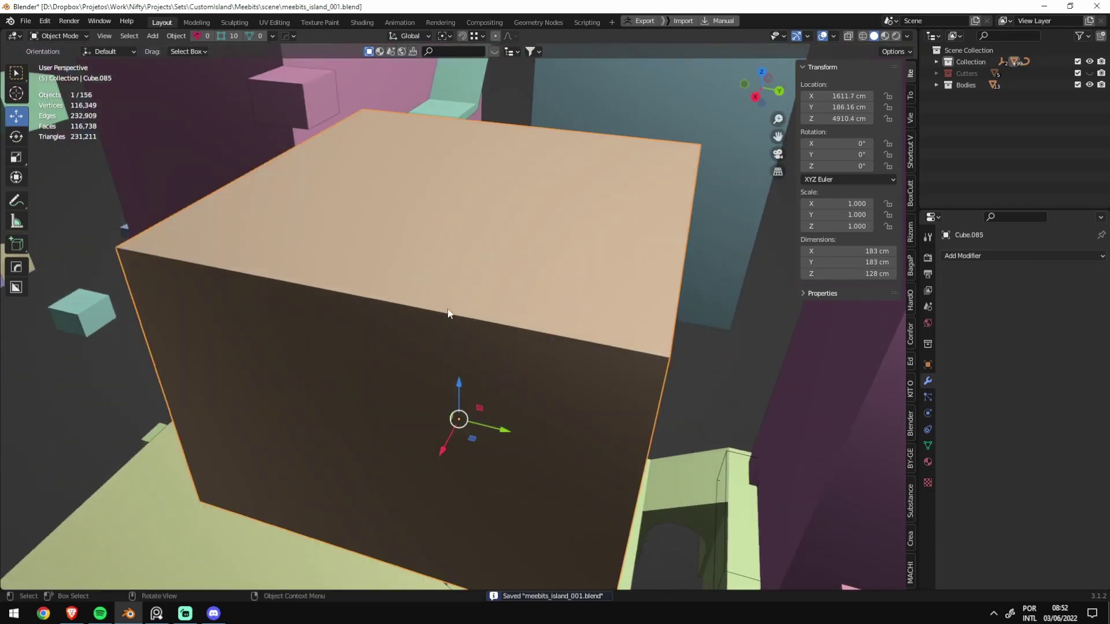
pyautogui.scroll(-6, 448, 313)
pyautogui.scroll(-4, 448, 313)
# Step: Select the pink box building and orbit to view it from below
pyautogui.moveTo(448, 313)
pyautogui.mouseDown(button='middle')
pyautogui.moveTo(424, 303)
pyautogui.moveTo(544, 321)
pyautogui.moveTo(412, 394)
pyautogui.moveTo(193, 335)
pyautogui.moveTo(420, 279)
pyautogui.mouseUp(button='middle')
pyautogui.scroll(2, 412, 394)
pyautogui.scroll(2, 394, 396)
pyautogui.click(437, 214)
pyautogui.scroll(-5, 375, 307)
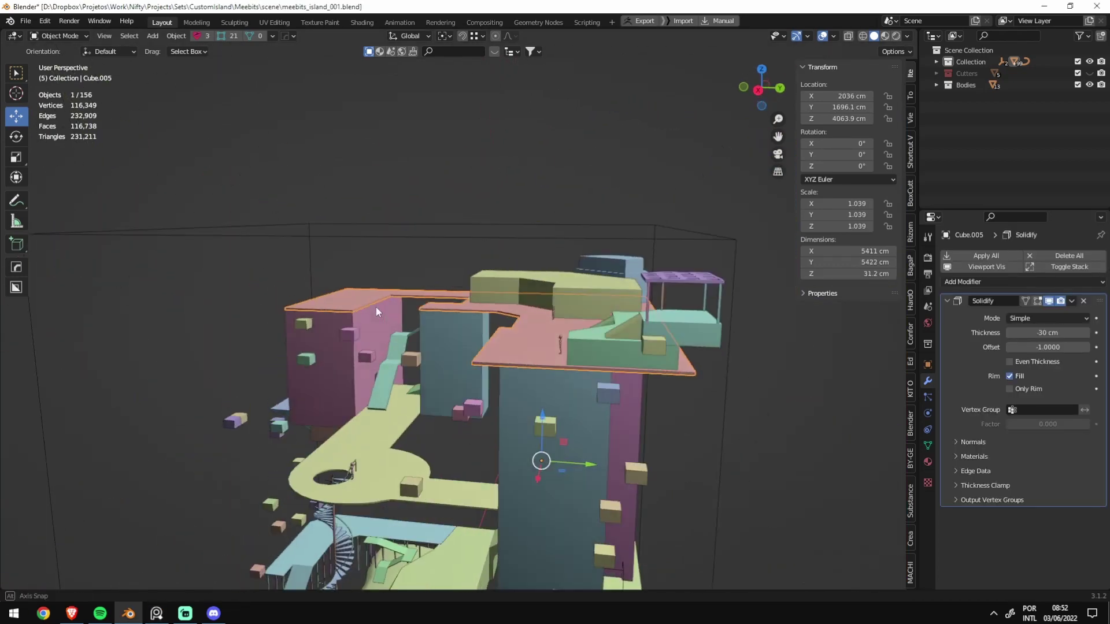
pyautogui.scroll(4, 337, 300)
pyautogui.click(341, 307)
pyautogui.scroll(2, 369, 356)
pyautogui.moveTo(369, 358); pyautogui.dragTo(503, 434, button='middle')
# Step: Enter Edit Mode on the pink box and isolate it in local view
pyautogui.press('Tab')
pyautogui.moveTo(491, 390)
pyautogui.mouseDown(button='middle')
pyautogui.moveTo(393, 370)
pyautogui.moveTo(446, 305)
pyautogui.mouseUp(button='middle')
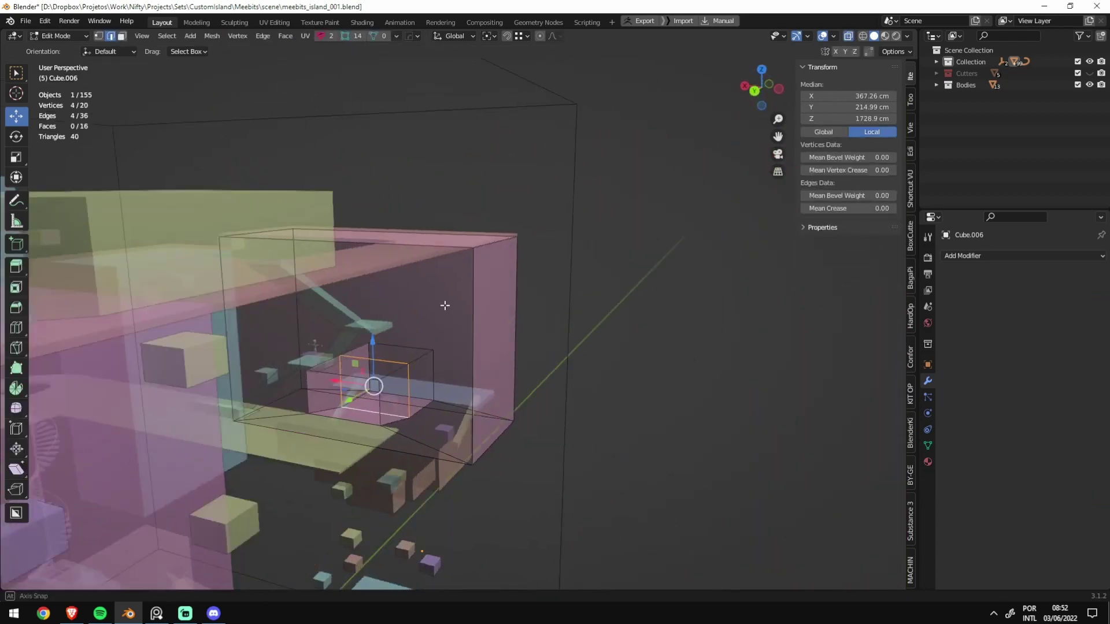
pyautogui.hotkey('alt', 'a')
pyautogui.hotkey('alt', 'z')
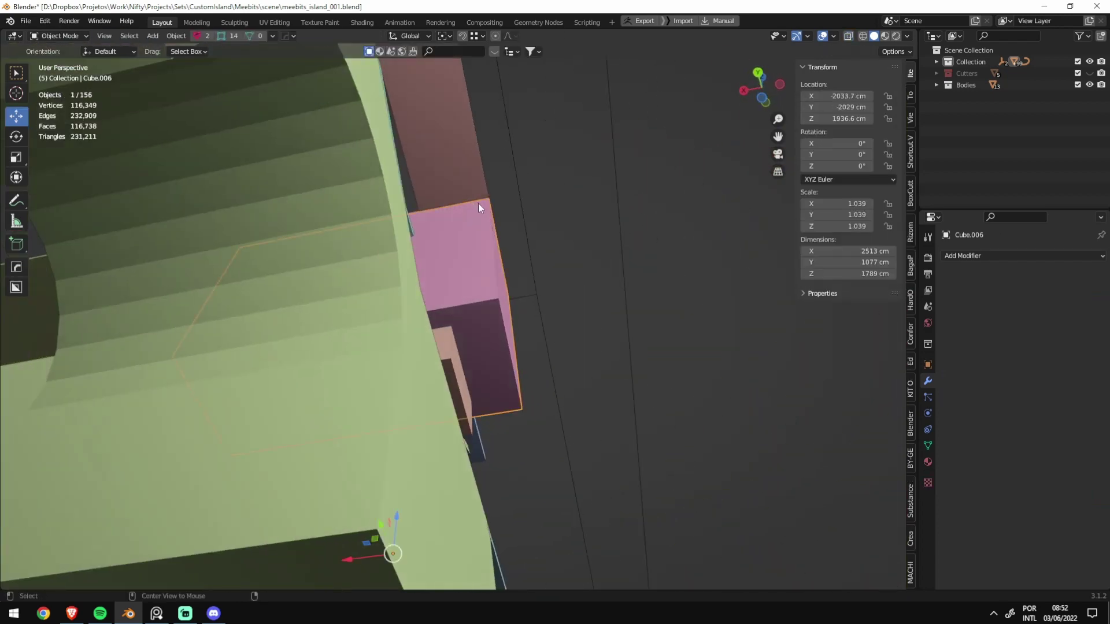
pyautogui.press('KP_Divide')
pyautogui.moveTo(484, 290); pyautogui.dragTo(579, 341, button='middle')
pyautogui.hotkey('alt', 'z')
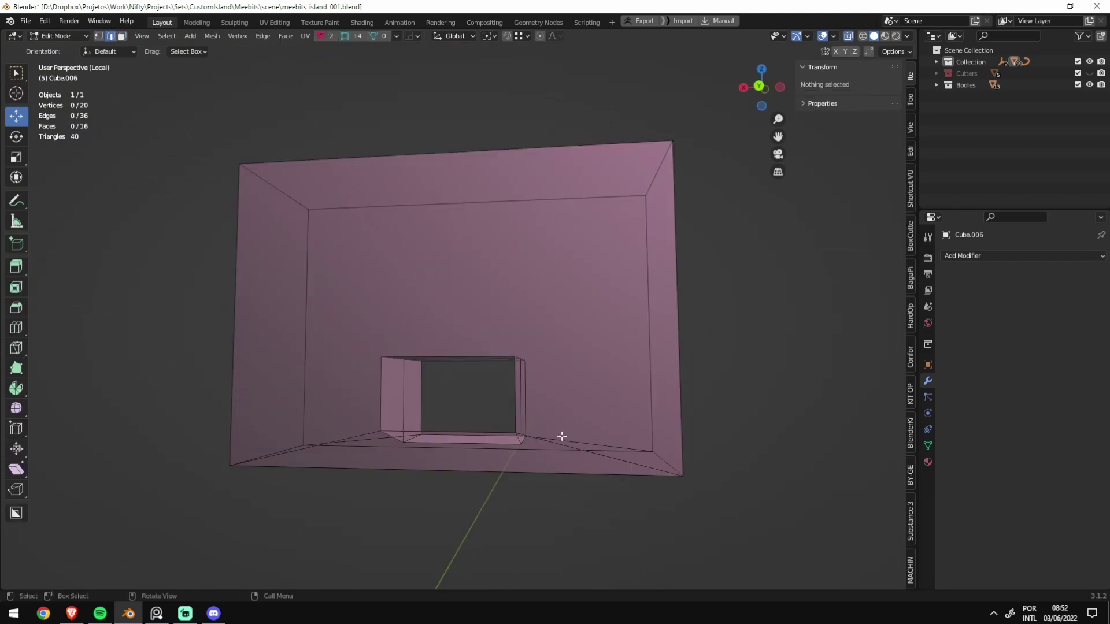
pyautogui.hotkey('alt', 'z')
# Step: Dissolve the stray diagonal edge on the pink box
pyautogui.click(594, 454)
pyautogui.moveTo(595, 453); pyautogui.dragTo(356, 354, button='middle')
pyautogui.hotkey('alt', 'a')
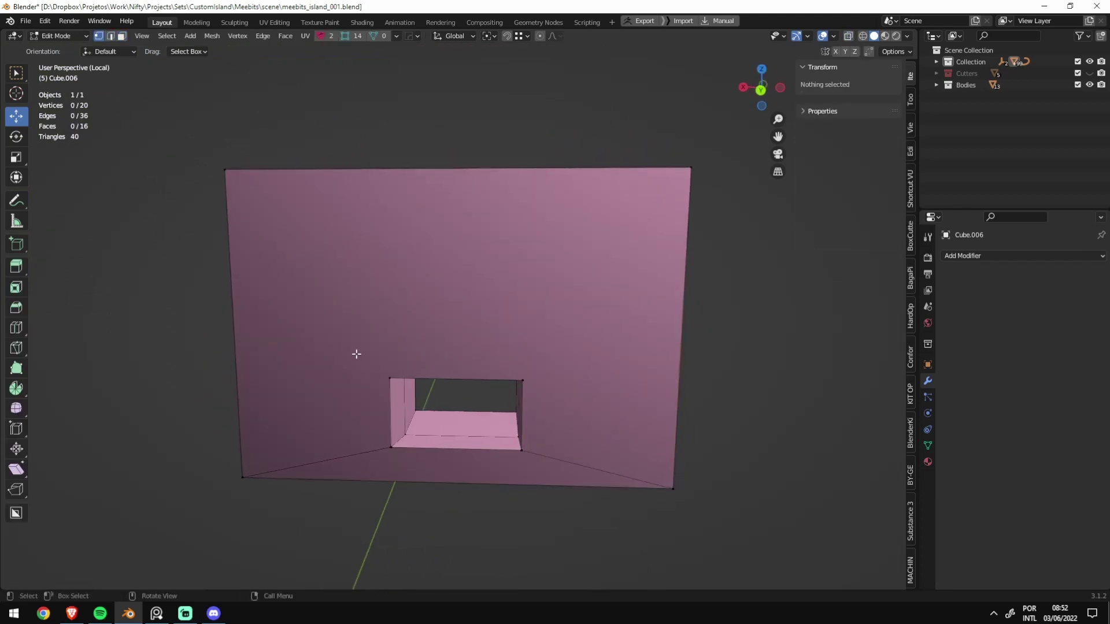
pyautogui.keyDown('ctrl'); pyautogui.click(581, 464); pyautogui.keyUp('ctrl')
pyautogui.hotkey('ctrl', 'x')
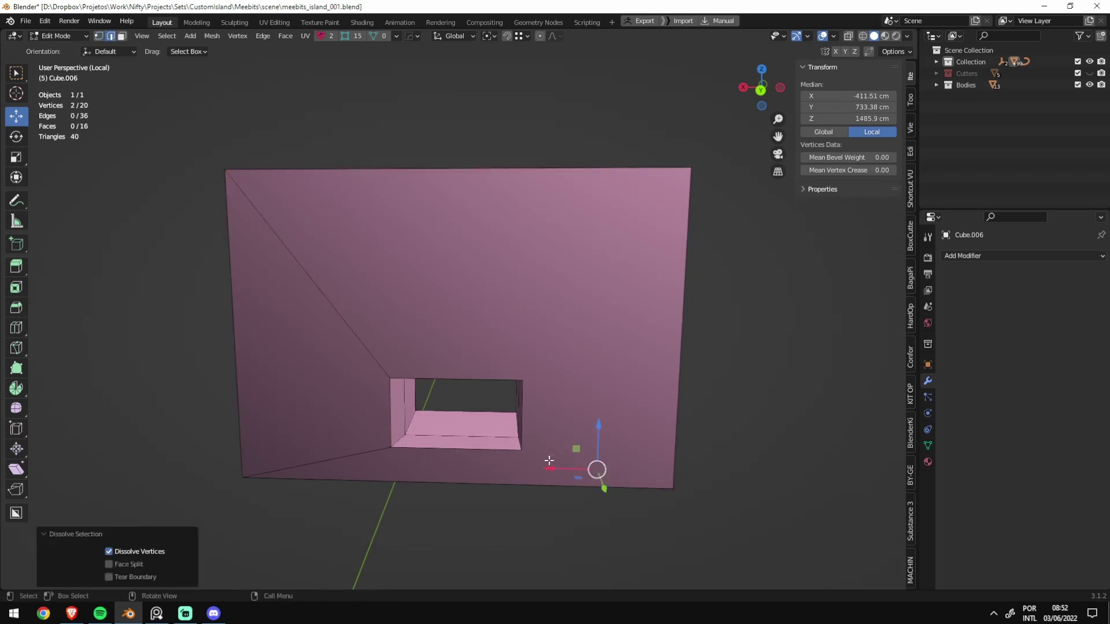
pyautogui.moveTo(572, 458); pyautogui.dragTo(588, 411, button='middle')
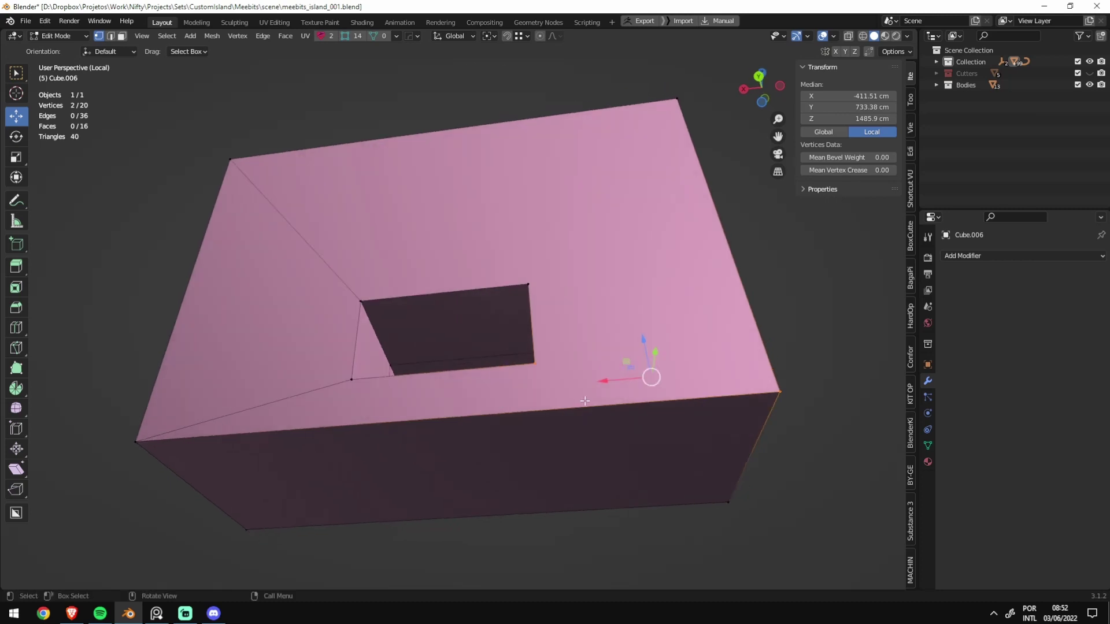
pyautogui.keyDown('shift'); pyautogui.moveTo(526, 350); pyautogui.dragTo(511, 321, button='middle'); pyautogui.keyUp('shift')
# Step: Add a vertical cut across the top faces and straighten its edge vertically
pyautogui.press('3')
pyautogui.click(548, 314)
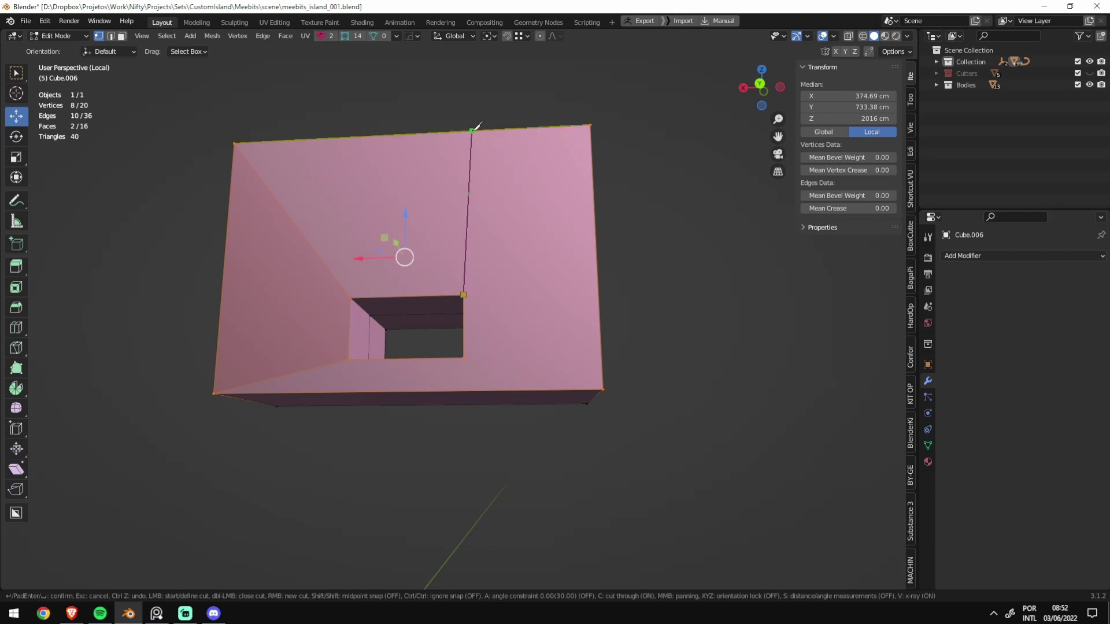
pyautogui.press('Return')
pyautogui.moveTo(473, 131)
pyautogui.mouseDown(button='middle')
pyautogui.moveTo(340, 230)
pyautogui.moveTo(495, 222)
pyautogui.mouseUp(button='middle')
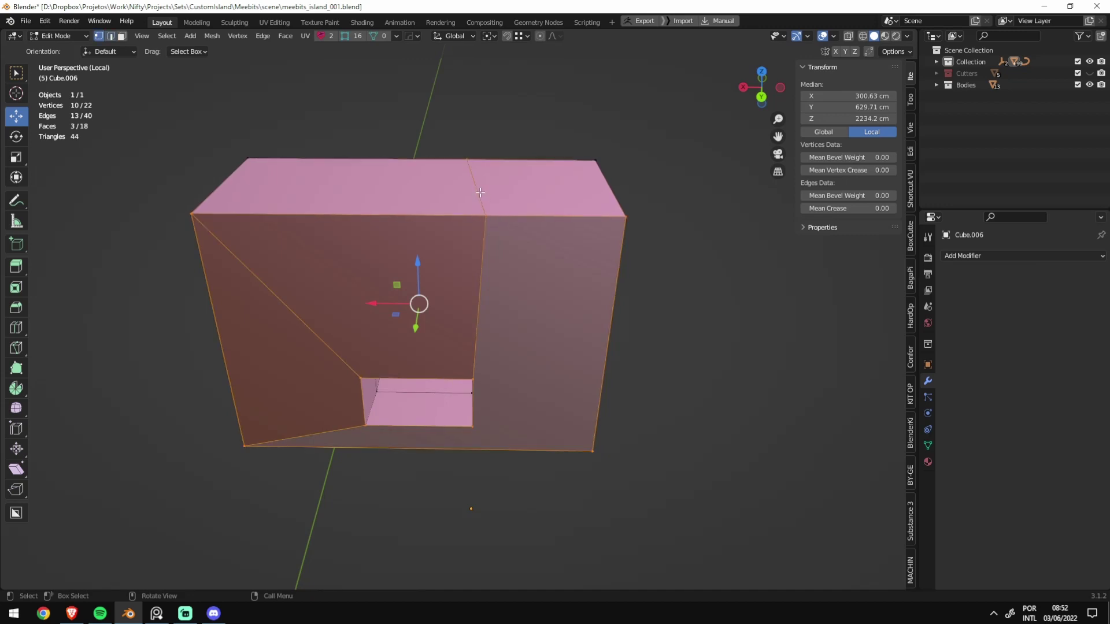
pyautogui.click(480, 192)
pyautogui.click(558, 283)
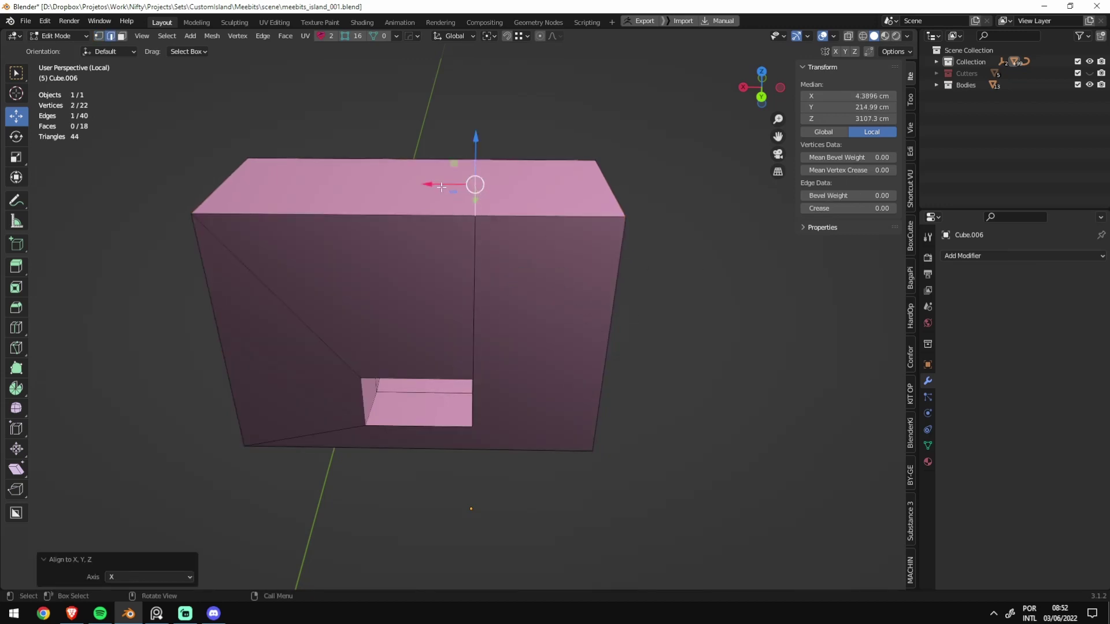
pyautogui.click(474, 381)
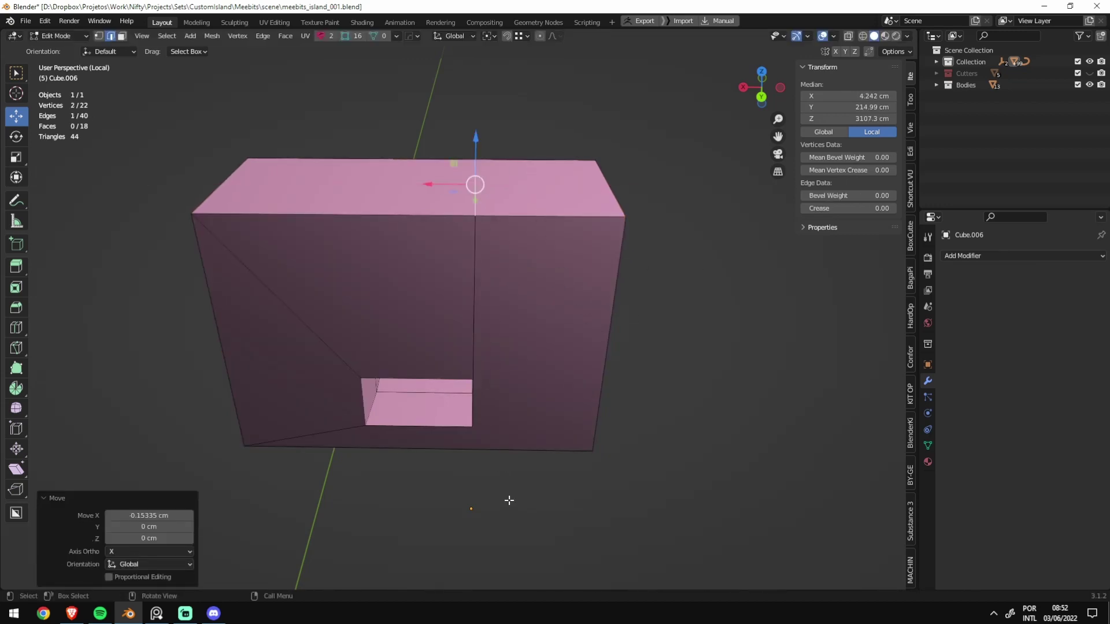
# Step: Nudge the hole's corner vertex 0.807 cm along X
pyautogui.press('1')
pyautogui.scroll(5, 511, 446)
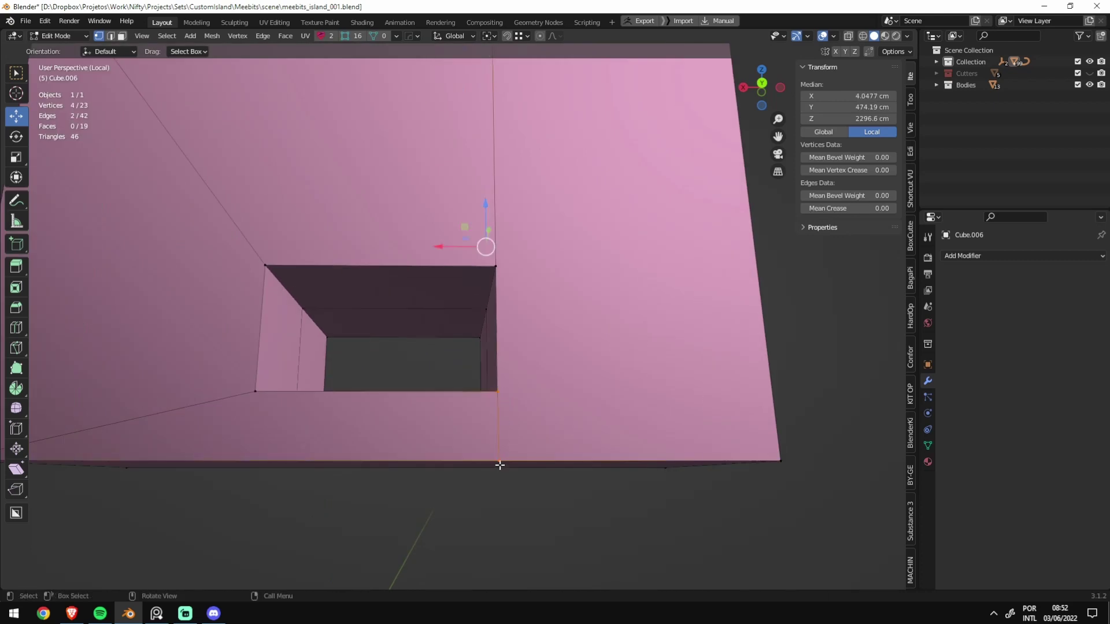
pyautogui.scroll(-4, 500, 466)
pyautogui.moveTo(488, 453); pyautogui.dragTo(463, 397, button='middle')
pyautogui.scroll(2, 463, 396)
pyautogui.moveTo(508, 235); pyautogui.dragTo(493, 224)
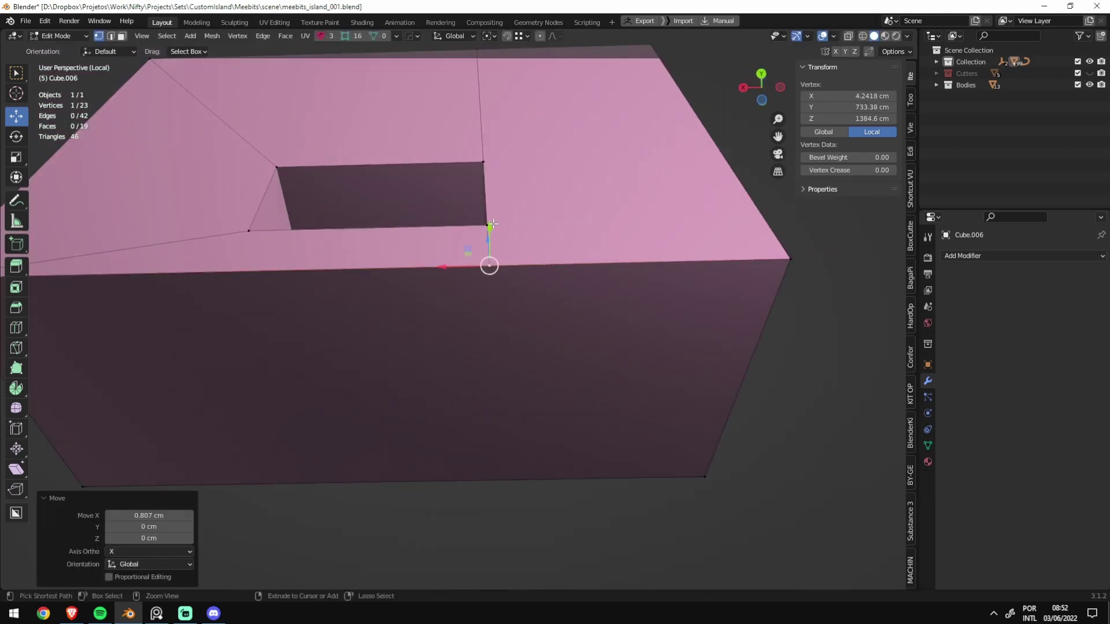
# Step: Add a loop cut across the pink box's right face
pyautogui.press('KP_Divide')
pyautogui.moveTo(513, 243)
pyautogui.mouseDown(button='middle')
pyautogui.moveTo(505, 371)
pyautogui.moveTo(454, 330)
pyautogui.moveTo(290, 355)
pyautogui.moveTo(453, 329)
pyautogui.moveTo(440, 364)
pyautogui.moveTo(513, 322)
pyautogui.mouseUp(button='middle')
pyautogui.scroll(1, 450, 231)
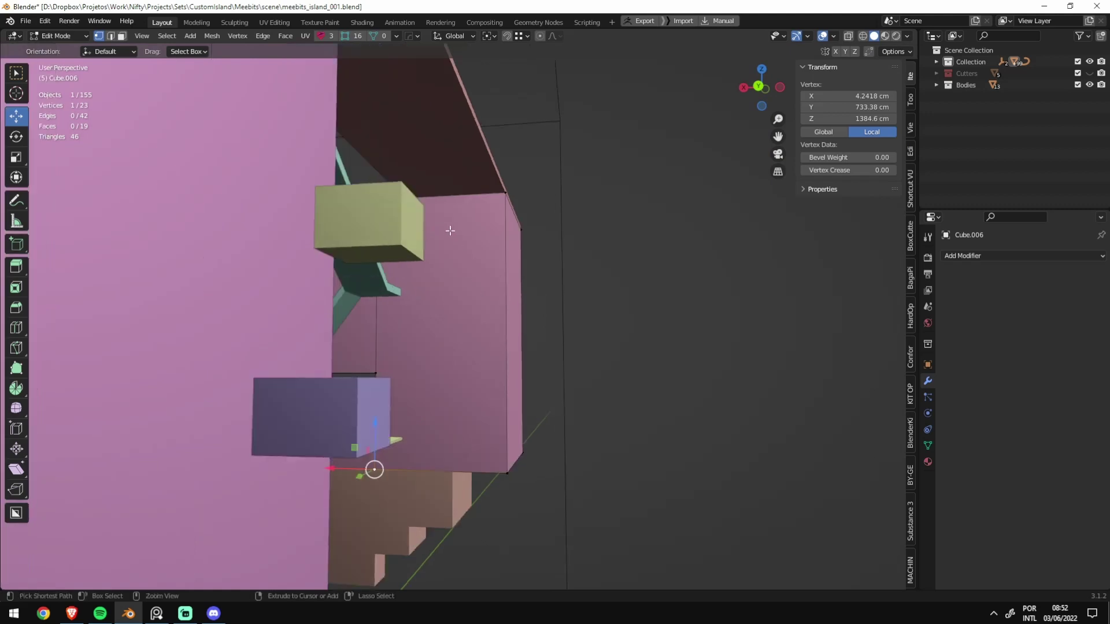
pyautogui.scroll(-2, 453, 231)
pyautogui.hotkey('alt', 'z')
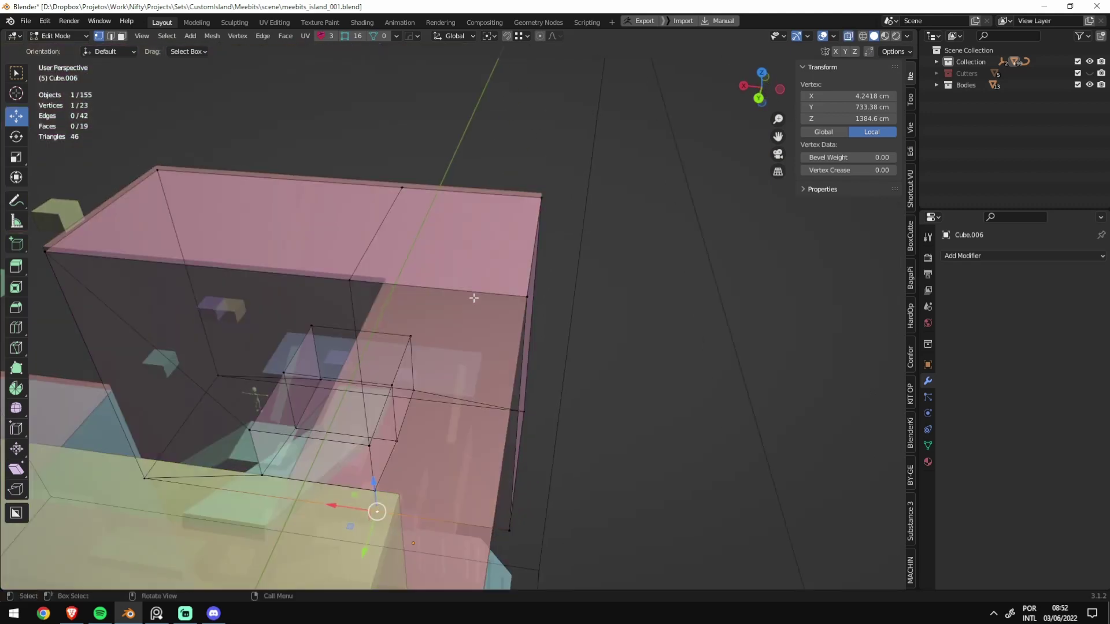
pyautogui.hotkey('alt', 'z')
pyautogui.press('KP_Divide')
pyautogui.hotkey('alt', 'a')
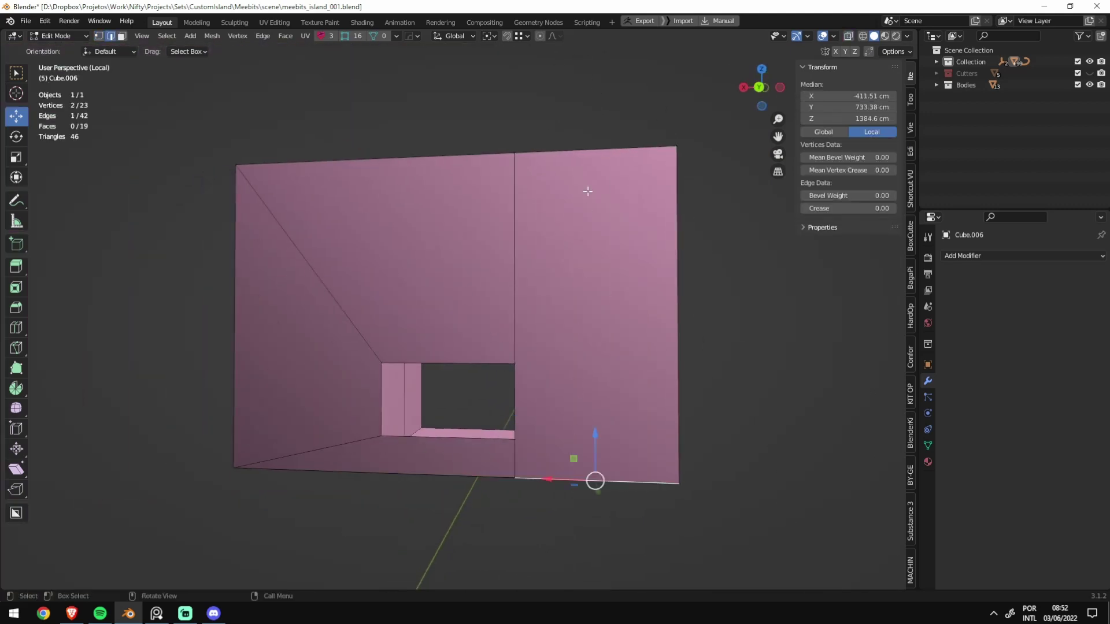
pyautogui.hotkey('ctrl', 'r')
pyautogui.click(587, 191)
pyautogui.press('KP_Divide')
# Step: Slide the new edge of the pink block along the X axis
pyautogui.press('KP_Decimal')
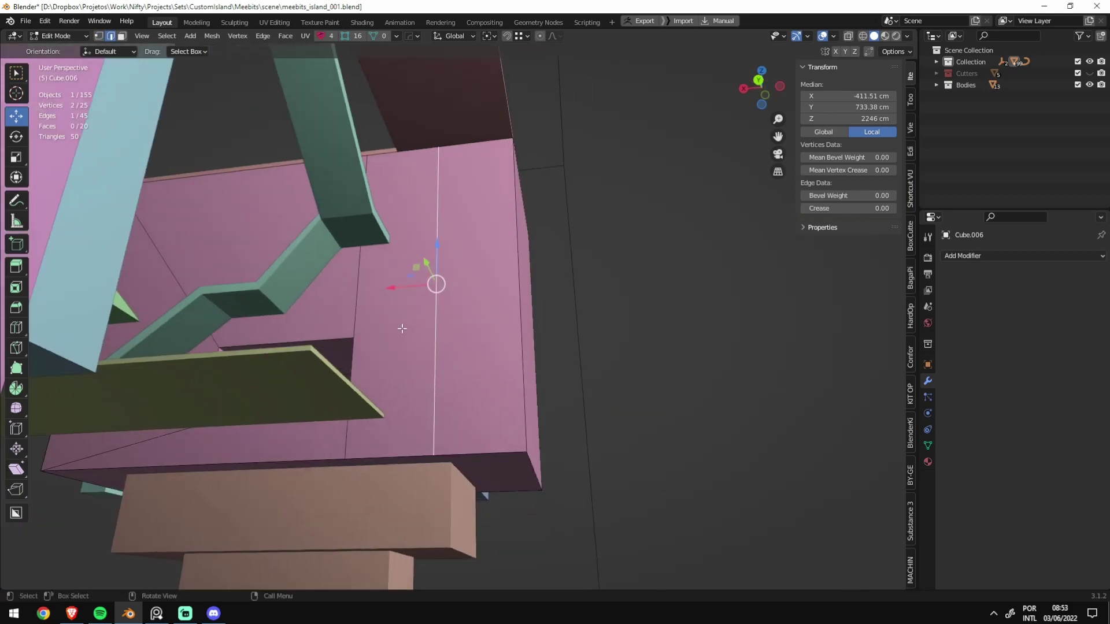
pyautogui.press('g')
pyautogui.press('x')
pyautogui.click(369, 450)
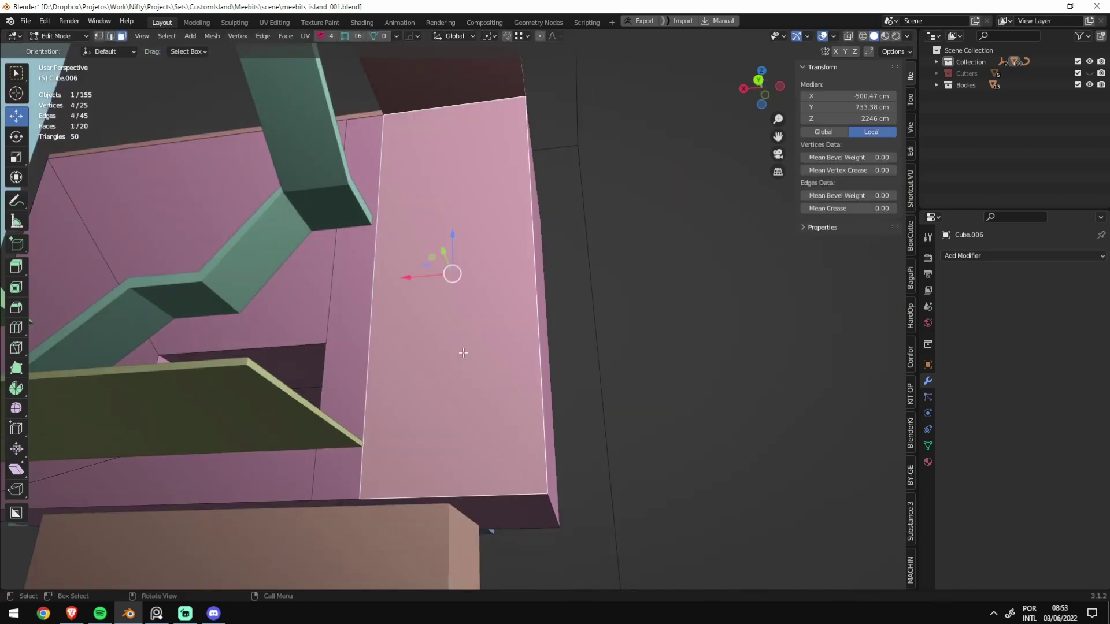
pyautogui.moveTo(369, 450); pyautogui.dragTo(286, 428, button='middle')
pyautogui.scroll(-5, 285, 428)
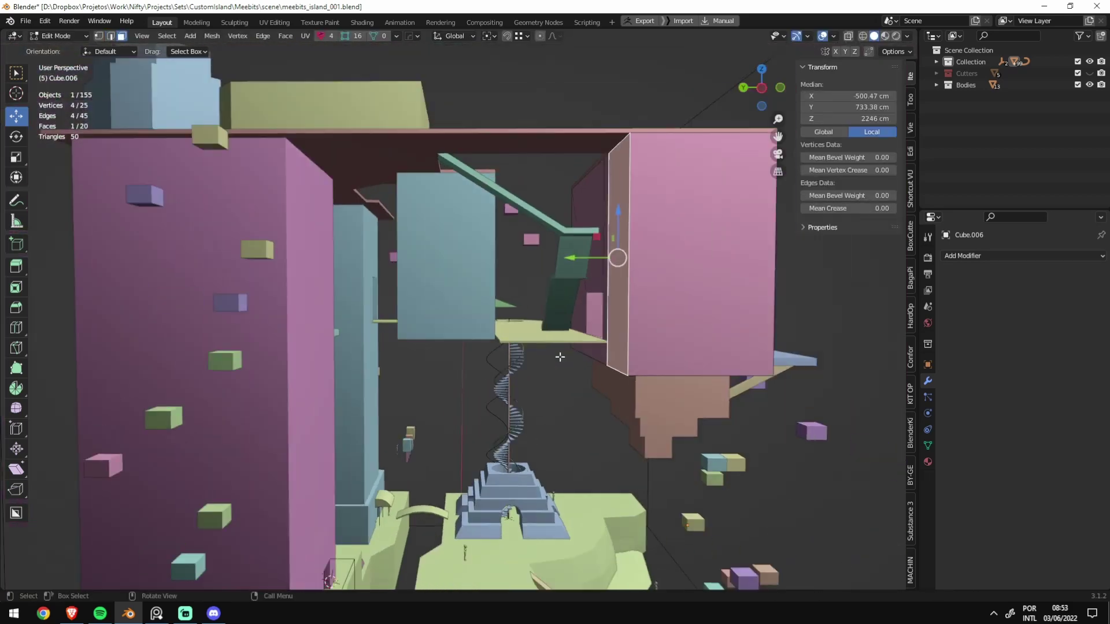
# Step: Extrude the pink face, delete the unwanted face, and clear the selection
pyautogui.press('e')
pyautogui.click(347, 376)
pyautogui.moveTo(347, 376)
pyautogui.mouseDown(button='middle')
pyautogui.moveTo(415, 366)
pyautogui.moveTo(459, 317)
pyautogui.moveTo(478, 350)
pyautogui.moveTo(516, 348)
pyautogui.mouseUp(button='middle')
pyautogui.press('x')
pyautogui.click(442, 333)
pyautogui.hotkey('alt', 'z')
pyautogui.hotkey('alt', 'a')
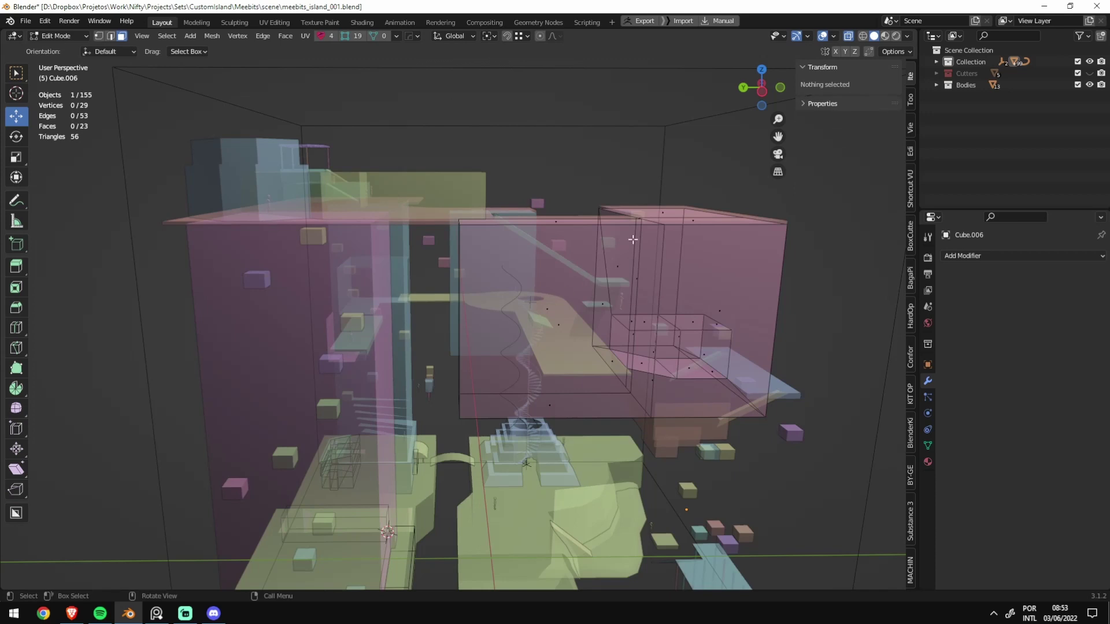
# Step: Select an edge loop and move it along Y to stretch the pink block
pyautogui.moveTo(673, 231); pyautogui.dragTo(612, 242, button='middle')
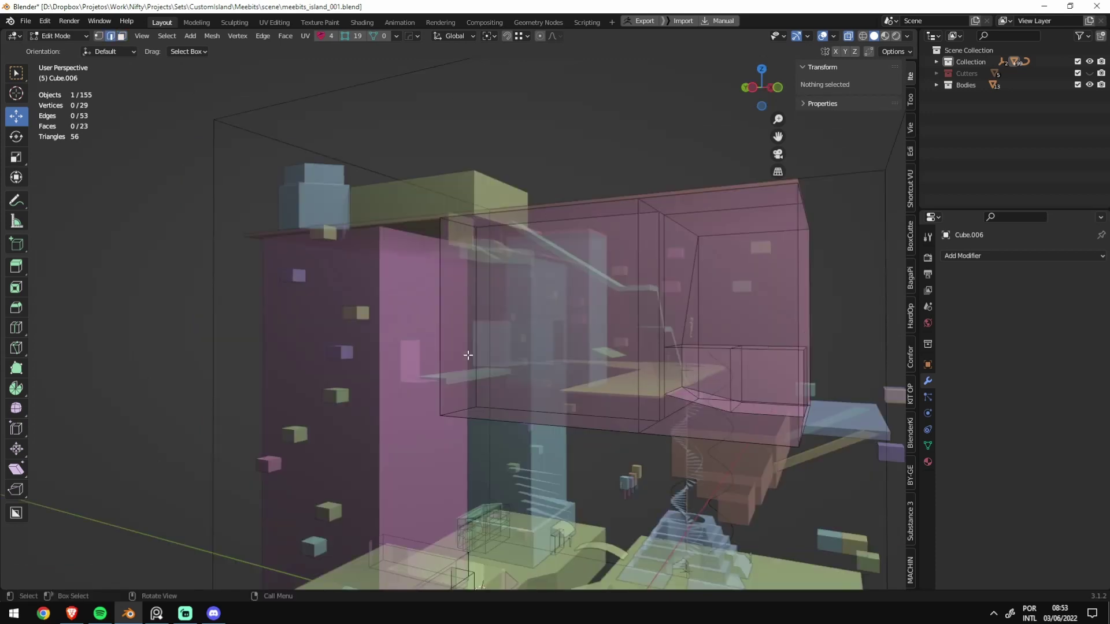
pyautogui.keyDown('alt'); pyautogui.click(489, 327); pyautogui.keyUp('alt')
pyautogui.hotkey('alt', 'z')
pyautogui.scroll(-5, 427, 324)
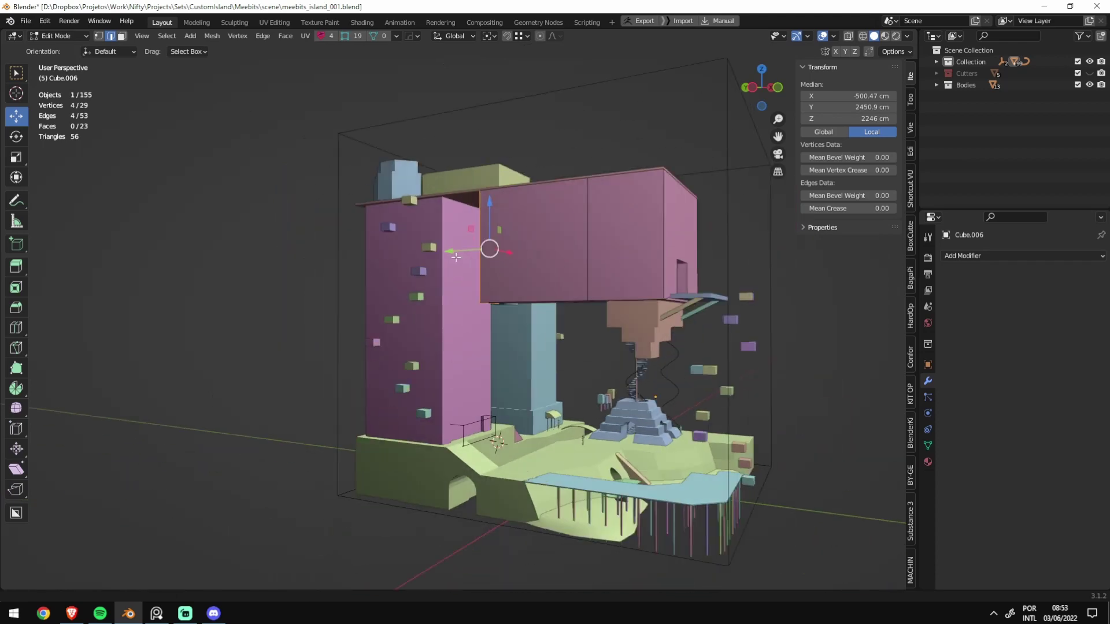
pyautogui.scroll(3, 463, 235)
pyautogui.moveTo(472, 219); pyautogui.dragTo(449, 458)
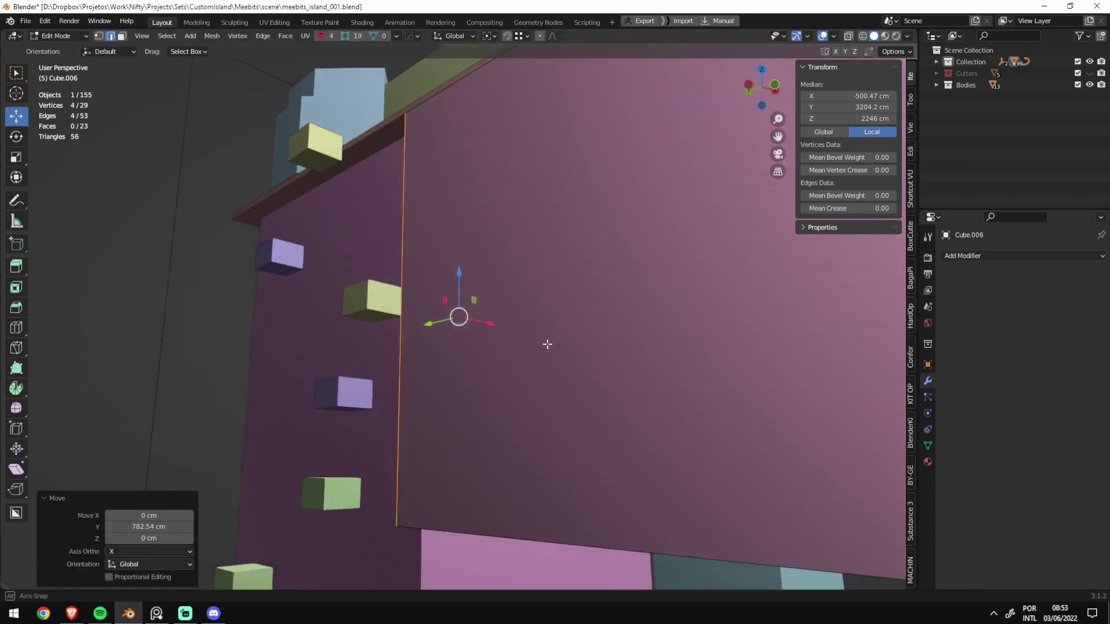
pyautogui.scroll(-5, 510, 359)
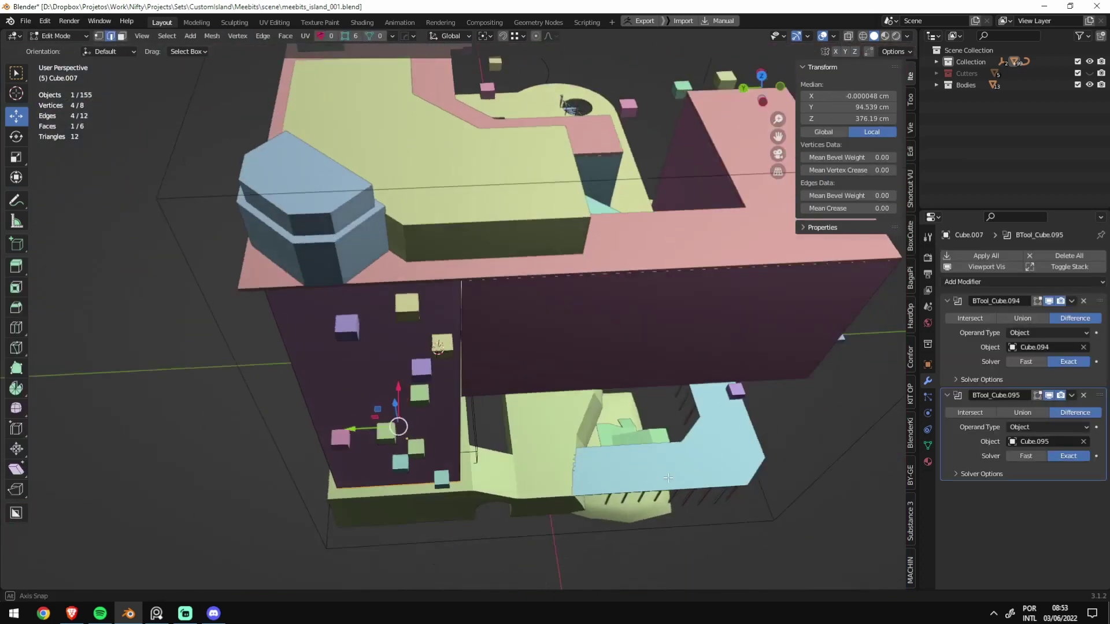
pyautogui.moveTo(510, 359); pyautogui.dragTo(508, 367, button='middle')
pyautogui.scroll(4, 508, 367)
pyautogui.scroll(-3, 508, 368)
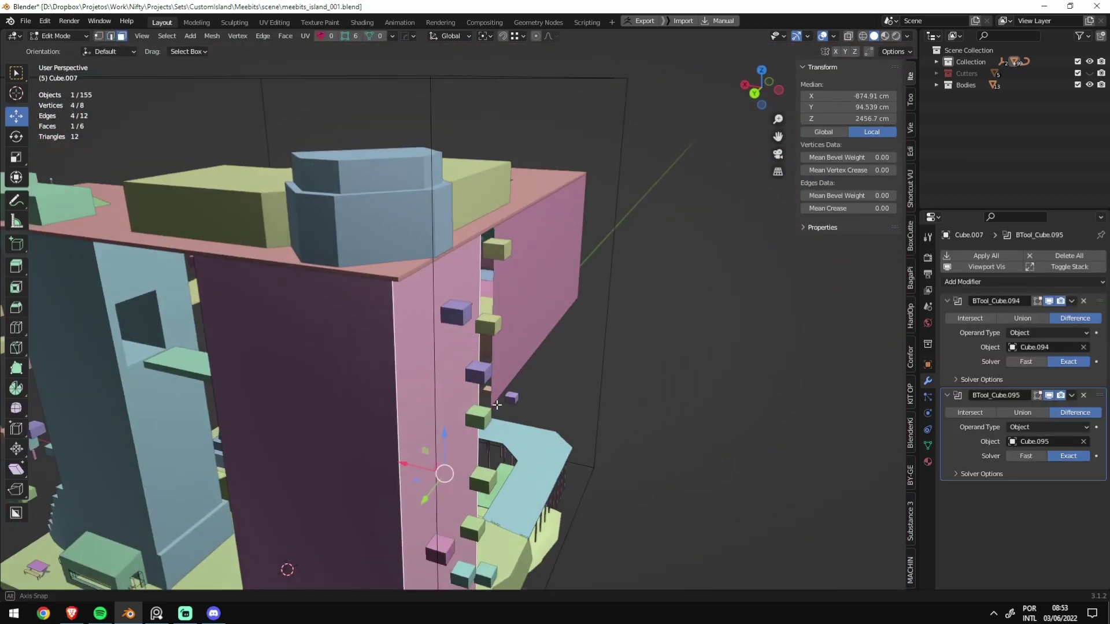
pyautogui.scroll(-1, 508, 368)
# Step: Add a loop cut across the pink overhanging block and select part of its top face
pyautogui.press('Tab')
pyautogui.click(549, 278)
pyautogui.moveTo(550, 282); pyautogui.dragTo(485, 343, button='middle')
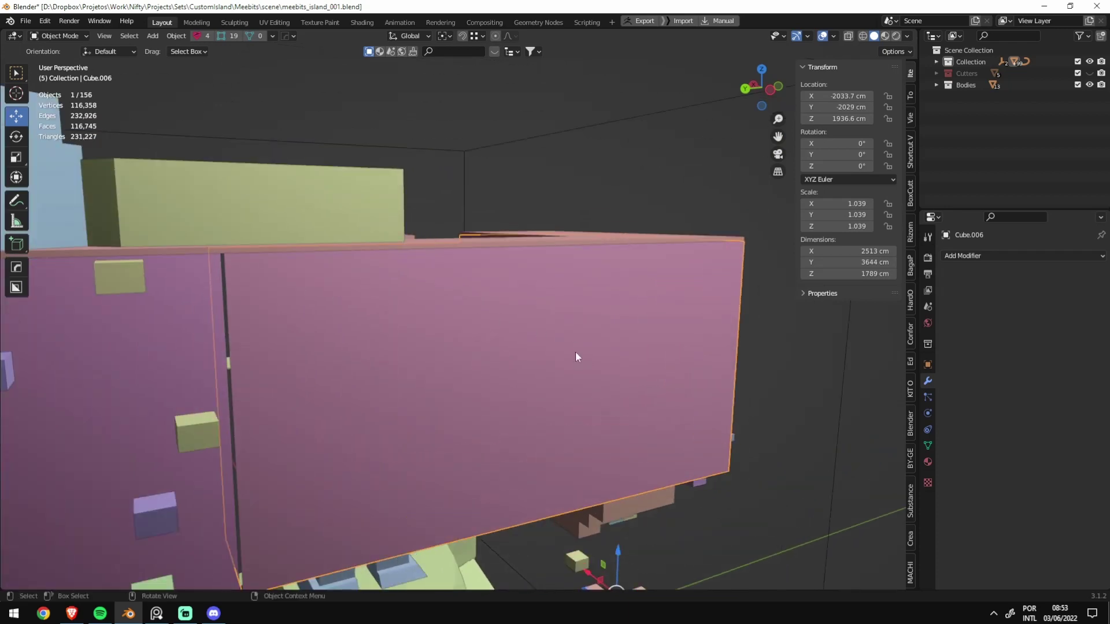
pyautogui.moveTo(576, 357)
pyautogui.mouseDown(button='middle')
pyautogui.moveTo(537, 246)
pyautogui.moveTo(553, 226)
pyautogui.moveTo(565, 297)
pyautogui.mouseUp(button='middle')
pyautogui.press('Tab')
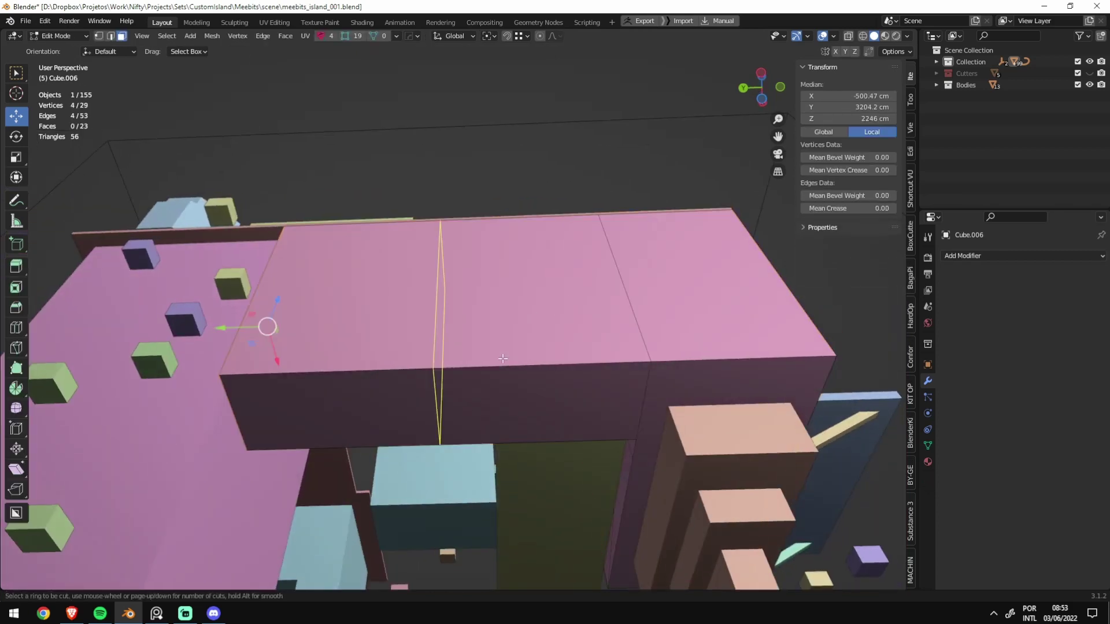
pyautogui.click(649, 345)
pyautogui.click(414, 280)
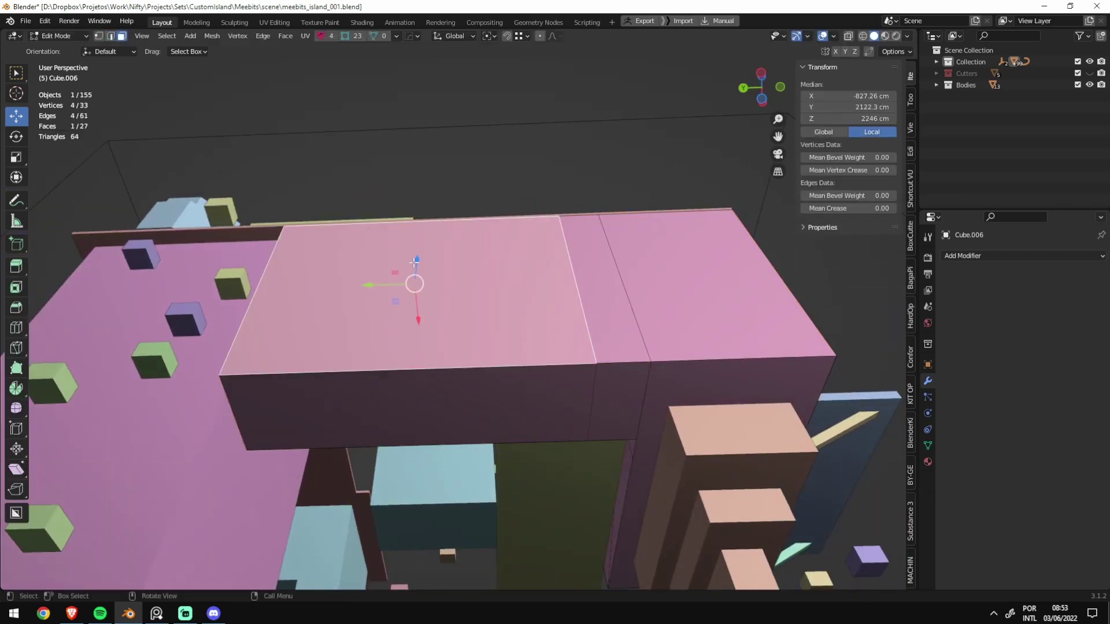
pyautogui.moveTo(414, 280)
pyautogui.mouseDown(button='middle')
pyautogui.moveTo(424, 255)
pyautogui.moveTo(486, 250)
pyautogui.moveTo(577, 273)
pyautogui.moveTo(535, 199)
pyautogui.mouseUp(button='middle')
# Step: Push the selected top face 164.89 cm inward with Extrude Manifold and remove the stray edge
pyautogui.press('Escape')
pyautogui.hotkey('alt', 'e')
pyautogui.click(532, 223)
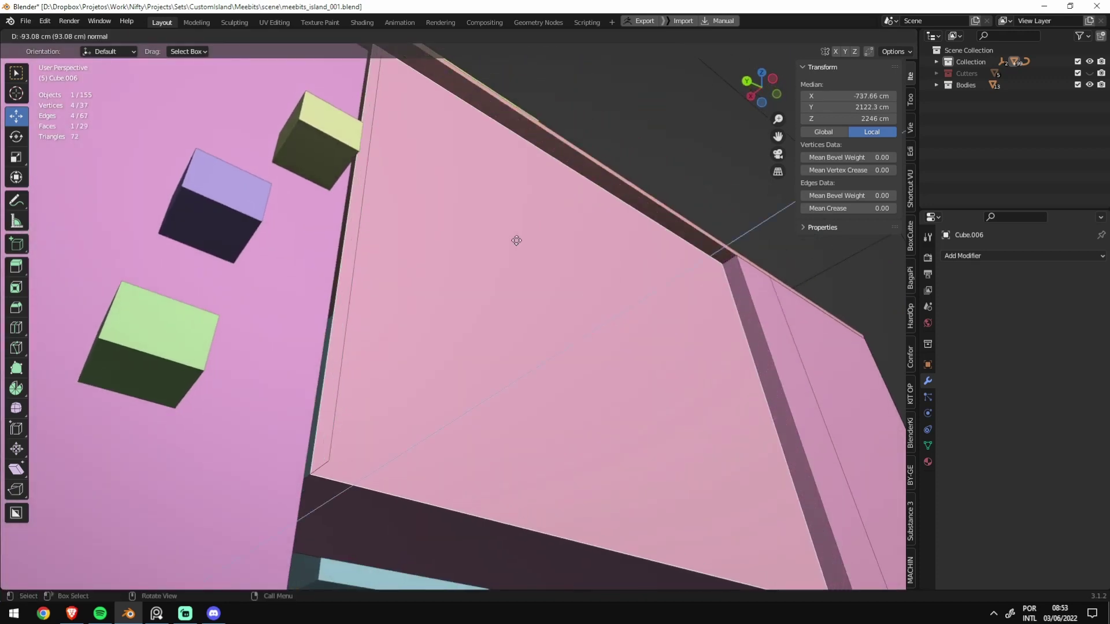
pyautogui.click(504, 250)
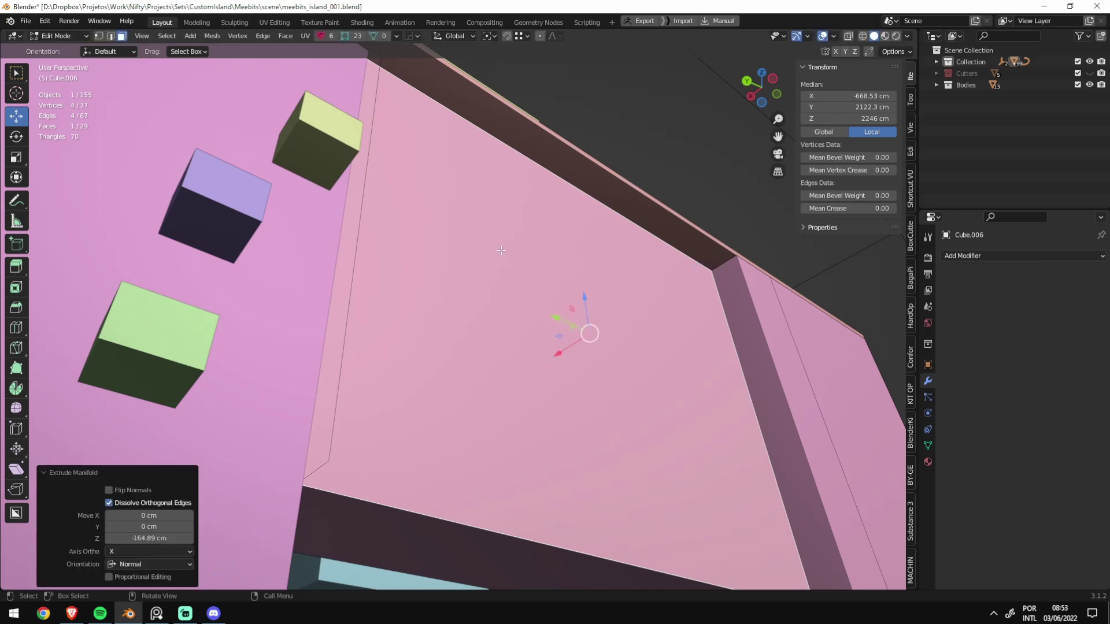
pyautogui.moveTo(504, 251)
pyautogui.mouseDown(button='middle')
pyautogui.moveTo(350, 285)
pyautogui.moveTo(510, 423)
pyautogui.mouseUp(button='middle')
pyautogui.hotkey('ctrl', 'z')
pyautogui.moveTo(315, 207); pyautogui.dragTo(411, 214, button='middle')
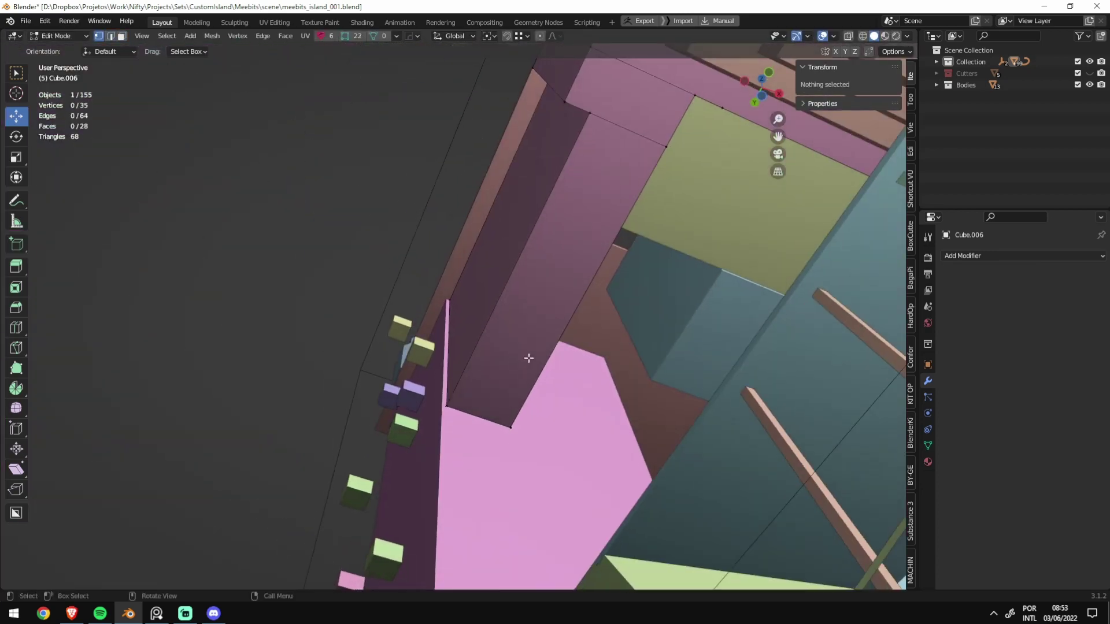
pyautogui.moveTo(528, 358); pyautogui.dragTo(715, 490, button='middle')
# Step: Return to Object Mode and save meebits_island_001.blend
pyautogui.press('Tab')
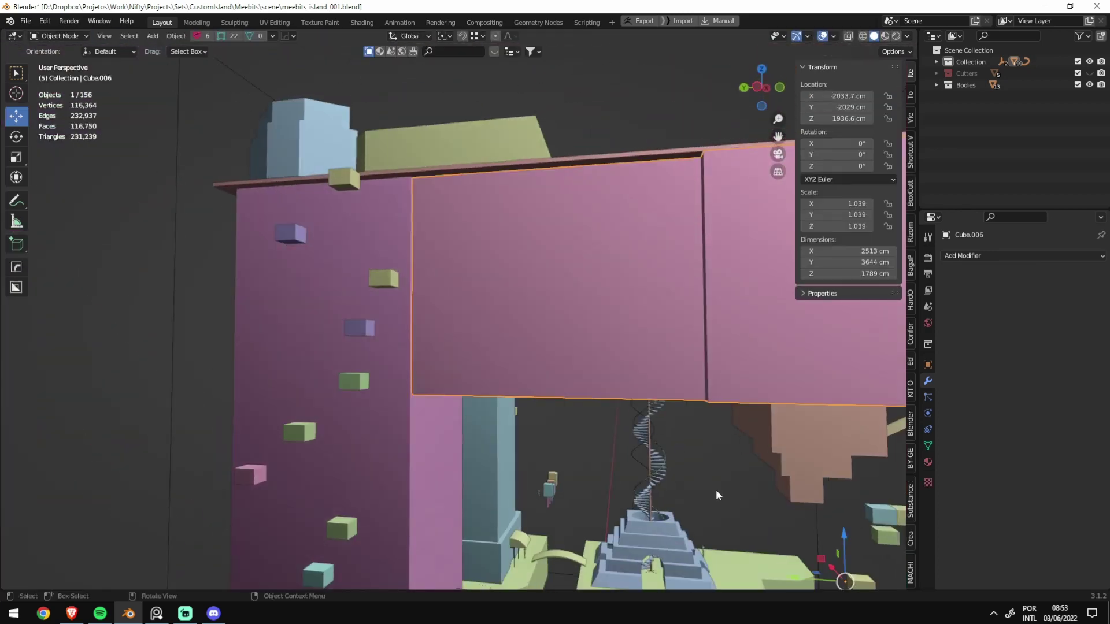
pyautogui.hotkey('ctrl', 's')
pyautogui.scroll(-3, 585, 328)
pyautogui.moveTo(585, 328)
pyautogui.mouseDown(button='middle')
pyautogui.moveTo(408, 296)
pyautogui.moveTo(342, 366)
pyautogui.moveTo(407, 374)
pyautogui.moveTo(394, 386)
pyautogui.moveTo(672, 383)
pyautogui.moveTo(542, 382)
pyautogui.moveTo(432, 405)
pyautogui.mouseUp(button='middle')
pyautogui.moveTo(399, 288); pyautogui.dragTo(226, 187, button='middle')
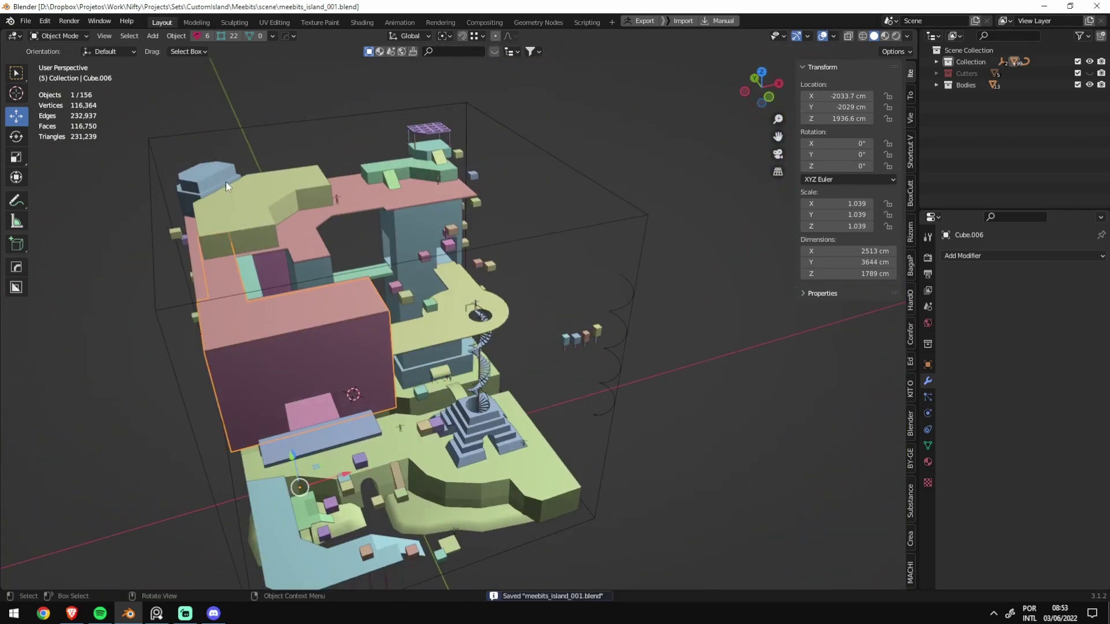
# Step: Set the yellow-green rooftop block Cube.008's origin to its geometry
pyautogui.press('KP_Decimal')
pyautogui.moveTo(542, 230)
pyautogui.mouseDown(button='middle')
pyautogui.moveTo(498, 203)
pyautogui.moveTo(501, 261)
pyautogui.moveTo(464, 272)
pyautogui.moveTo(472, 241)
pyautogui.moveTo(487, 300)
pyautogui.moveTo(498, 226)
pyautogui.moveTo(632, 228)
pyautogui.moveTo(495, 259)
pyautogui.mouseUp(button='middle')
pyautogui.click(494, 259)
pyautogui.press('KP_Decimal')
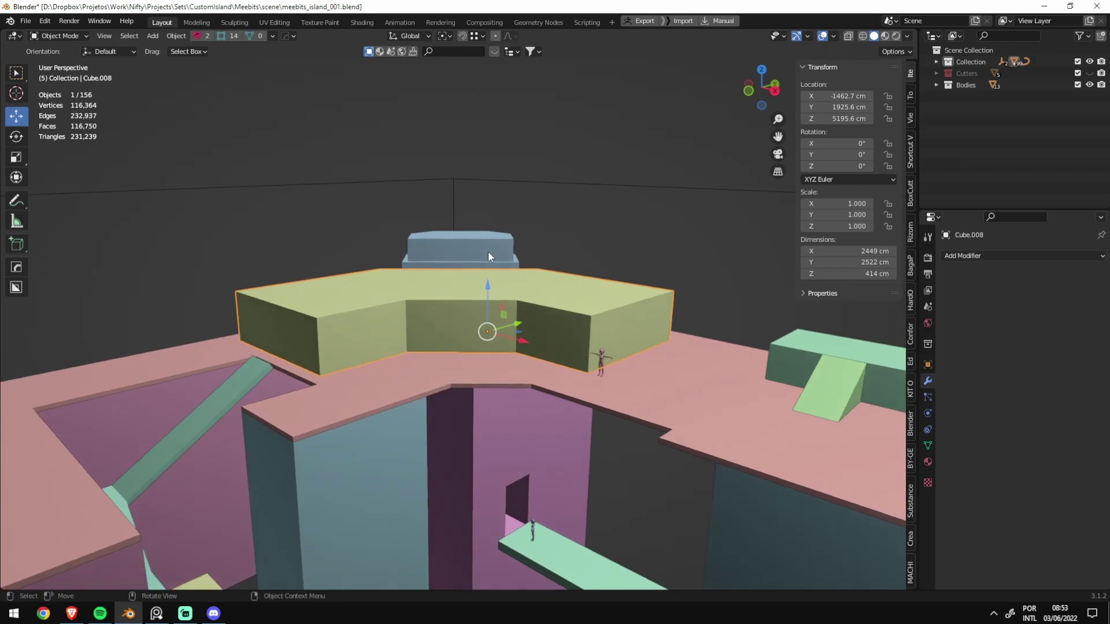
pyautogui.hotkey('ctrl', 'alt', 'shift', 'c')
pyautogui.click(566, 243)
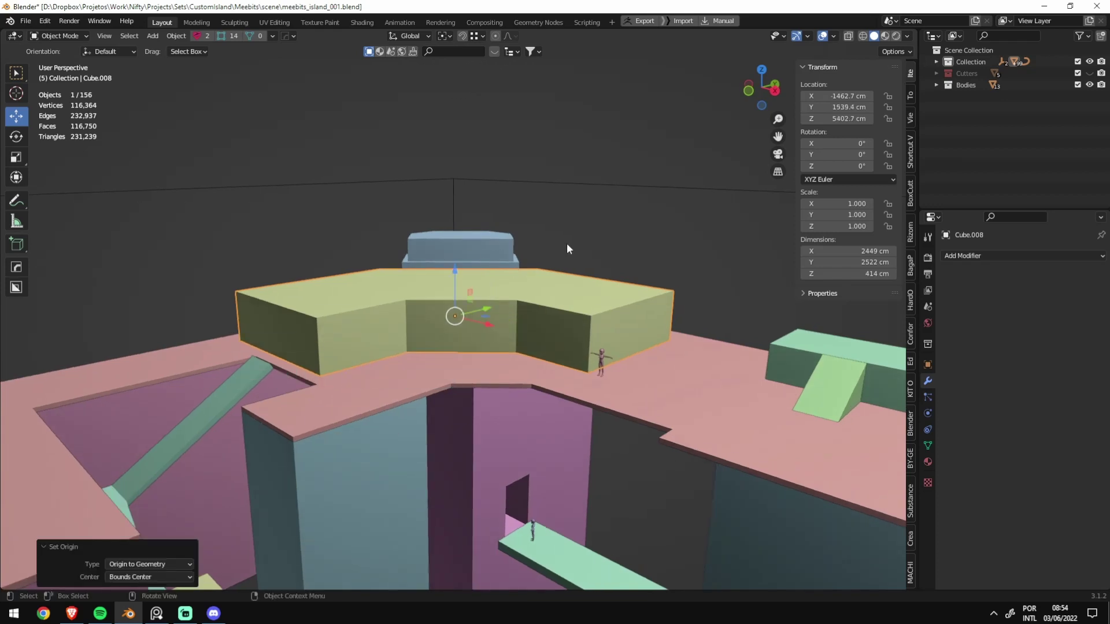
# Step: Inspect the green ramp Plane.001 in Edit Mode by box-selecting its two tip vertices
pyautogui.moveTo(370, 351); pyautogui.dragTo(159, 342, button='middle')
pyautogui.click(158, 343)
pyautogui.press('Tab')
pyautogui.press('KP_Decimal')
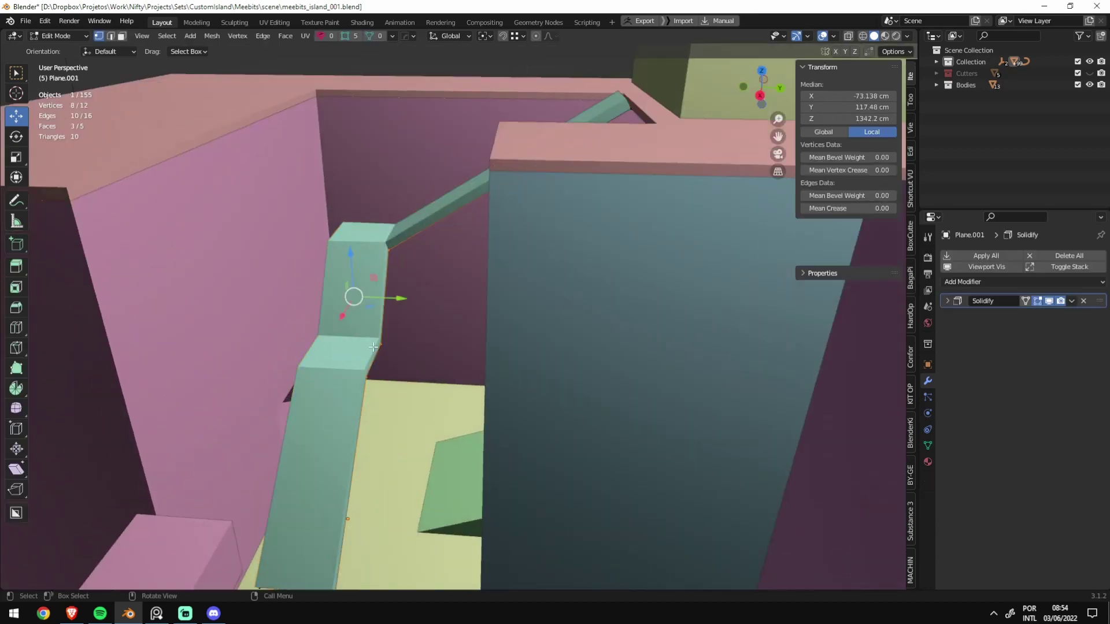
pyautogui.hotkey('alt', 'z')
pyautogui.moveTo(691, 229); pyautogui.dragTo(574, 396, button='middle')
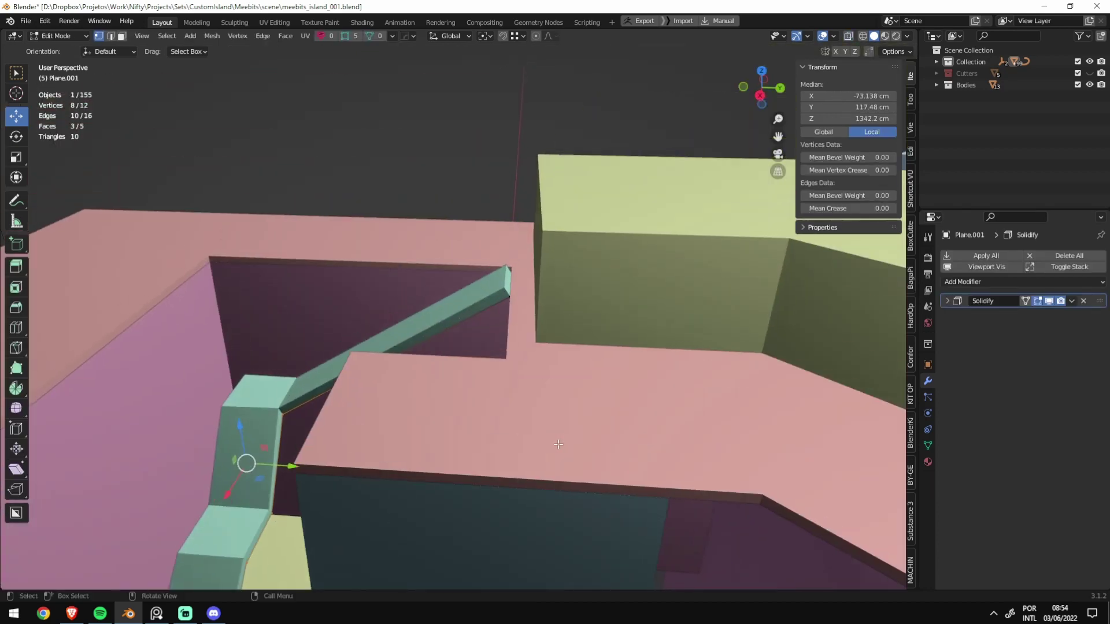
pyautogui.press('b')
pyautogui.moveTo(575, 396); pyautogui.dragTo(464, 237)
pyautogui.hotkey('alt', 'z')
pyautogui.press('KP_Decimal')
pyautogui.moveTo(594, 235); pyautogui.dragTo(563, 281, button='middle')
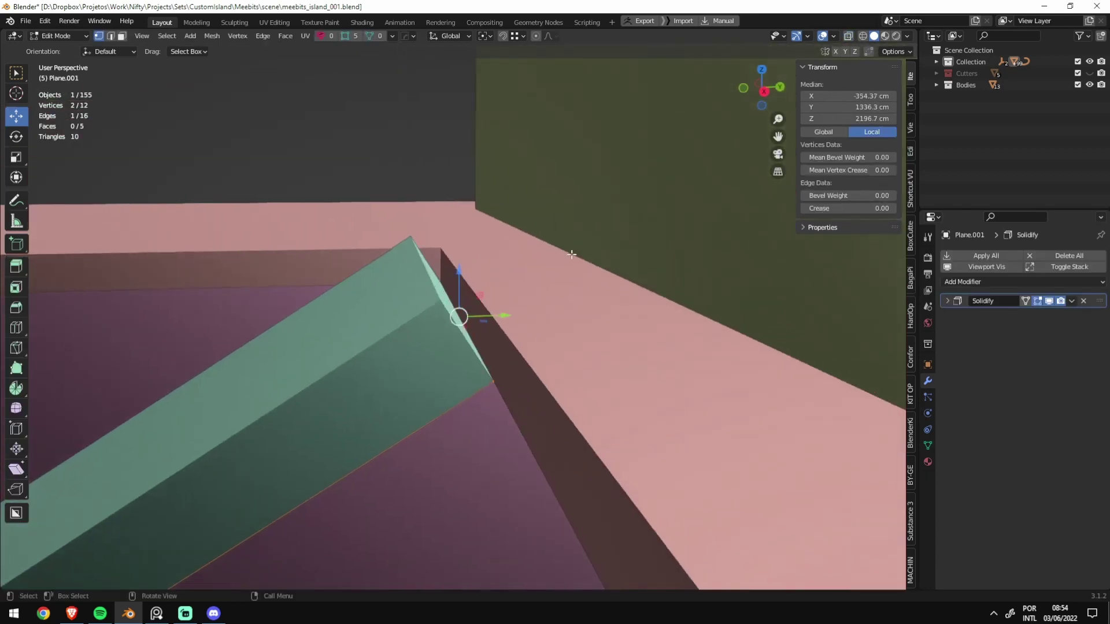
# Step: Return to Object Mode and select and frame the blue block
pyautogui.press('Tab')
pyautogui.scroll(-3, 479, 287)
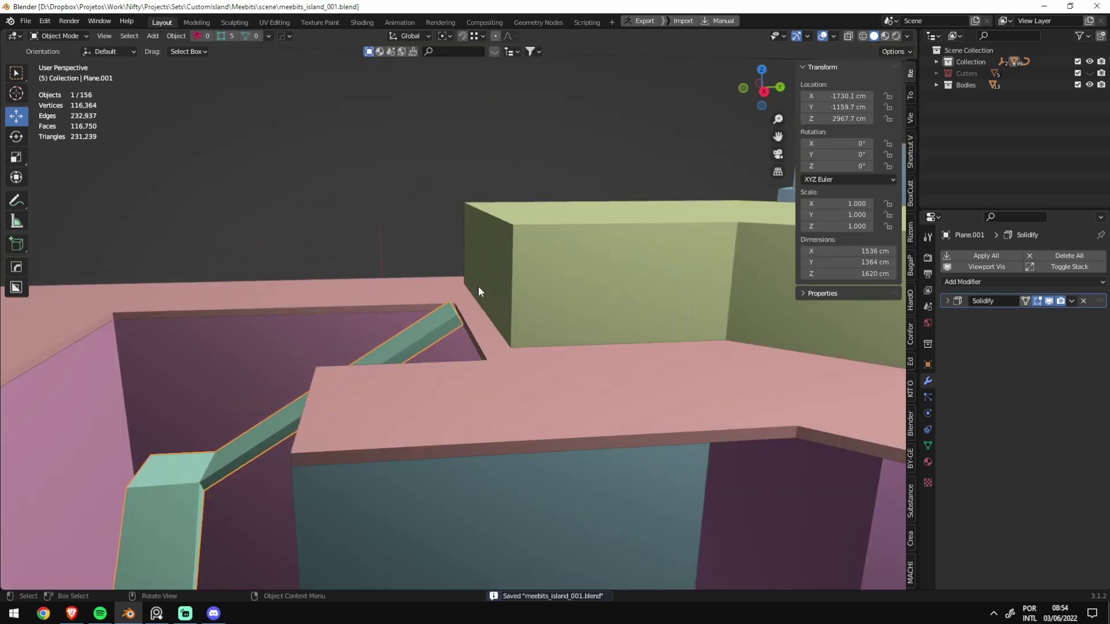
pyautogui.moveTo(478, 286)
pyautogui.mouseDown(button='middle')
pyautogui.moveTo(538, 290)
pyautogui.moveTo(495, 307)
pyautogui.moveTo(504, 335)
pyautogui.moveTo(520, 323)
pyautogui.mouseUp(button='middle')
pyautogui.scroll(4, 521, 323)
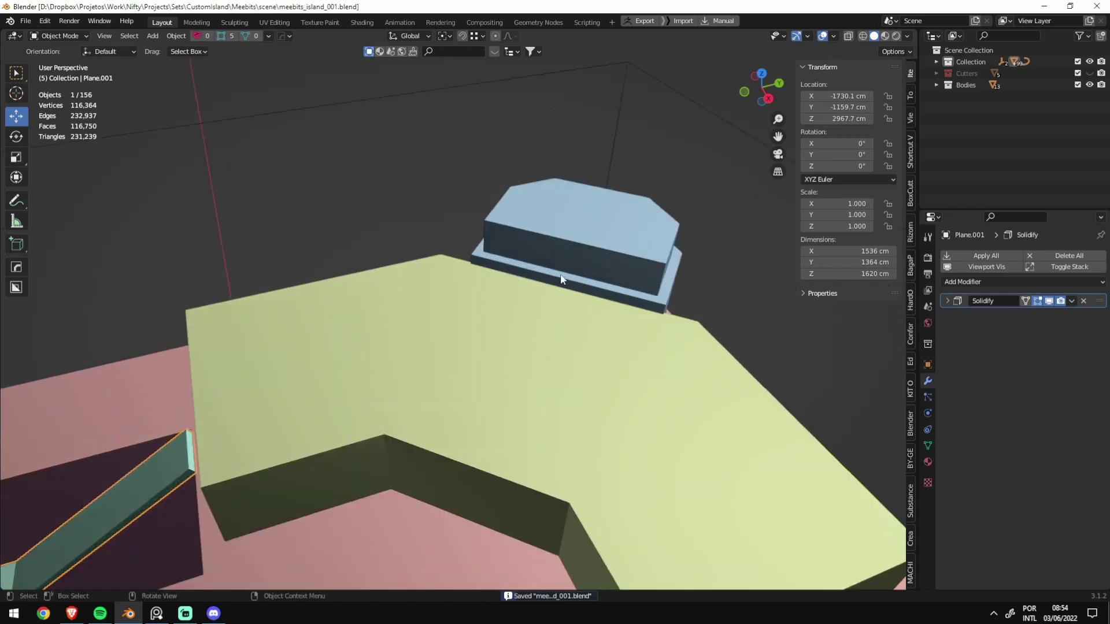
pyautogui.click(553, 306)
pyautogui.press('KP_Decimal')
# Step: In top view, move the blue and yellow-green blocks together, then save
pyautogui.press('Tab')
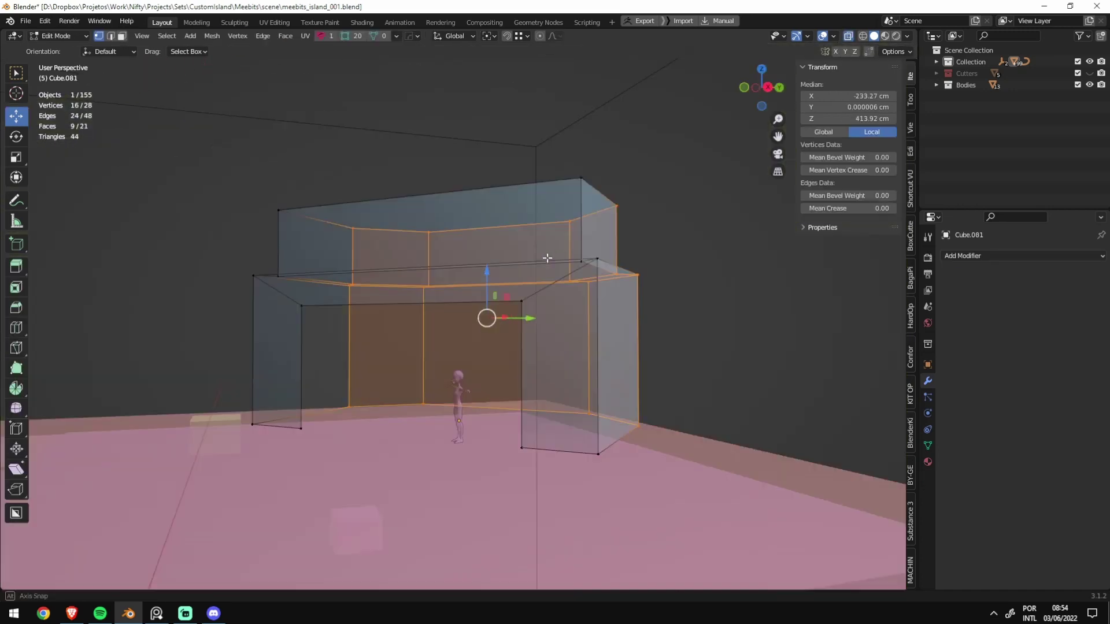
pyautogui.moveTo(553, 314)
pyautogui.mouseDown(button='middle')
pyautogui.moveTo(432, 285)
pyautogui.moveTo(466, 297)
pyautogui.mouseUp(button='middle')
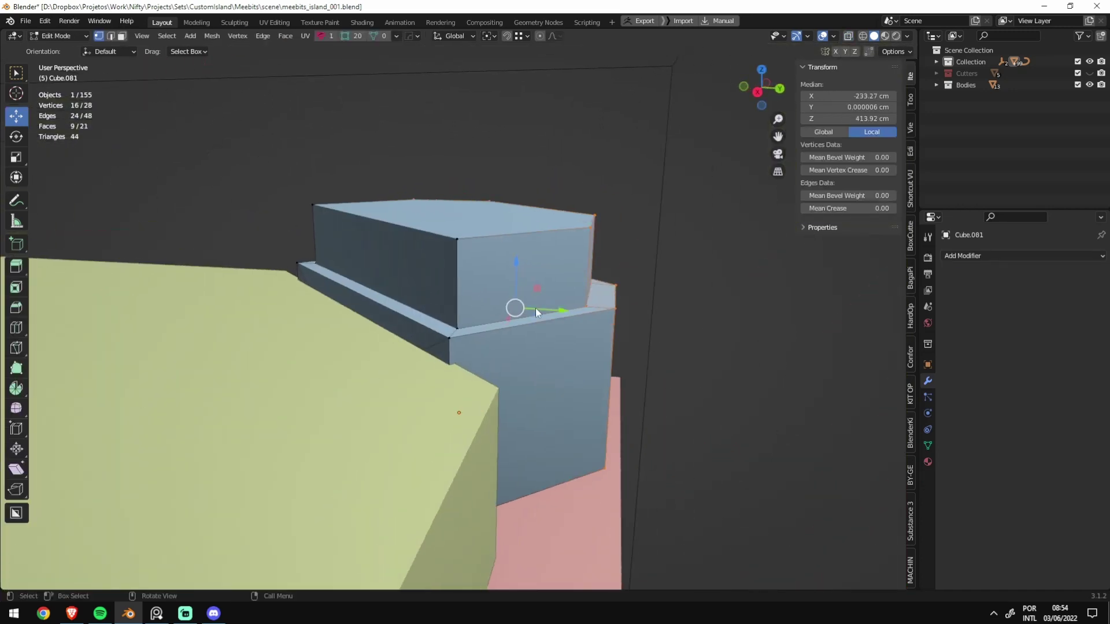
pyautogui.press('Tab')
pyautogui.press('KP_7')
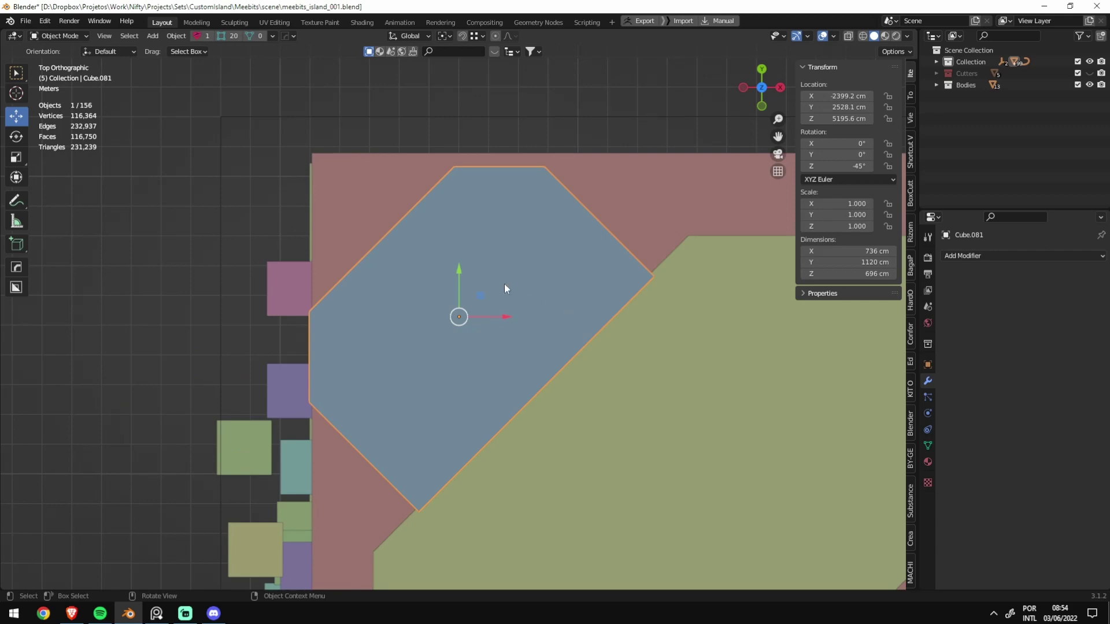
pyautogui.scroll(-5, 504, 288)
pyautogui.keyDown('shift'); pyautogui.click(555, 349); pyautogui.keyUp('shift')
pyautogui.scroll(3, 528, 318)
pyautogui.press('g')
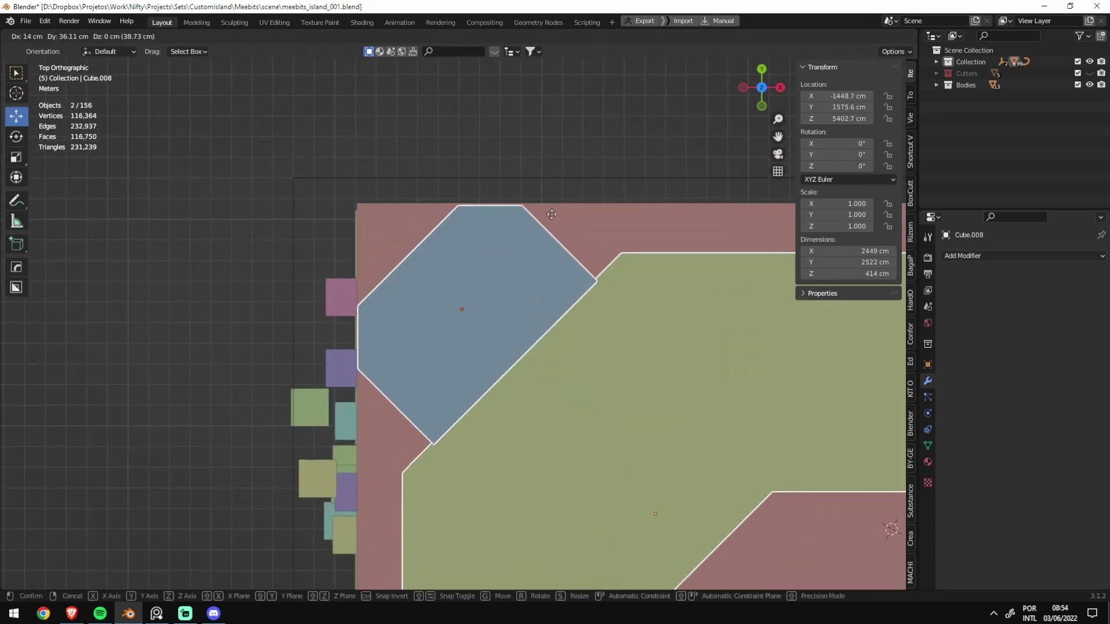
pyautogui.click(553, 214)
pyautogui.scroll(-4, 486, 246)
pyautogui.moveTo(580, 315); pyautogui.dragTo(511, 223, button='middle')
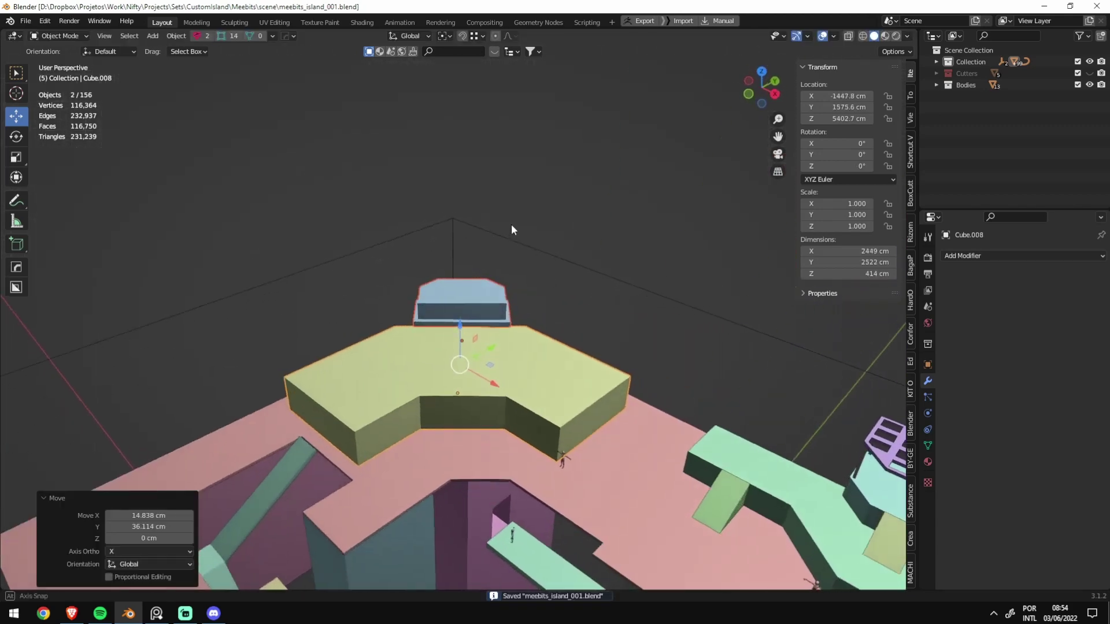
pyautogui.hotkey('ctrl', 's')
# Step: Raise the blue building's top face straight up along Z in Edit Mode
pyautogui.scroll(-3, 350, 200)
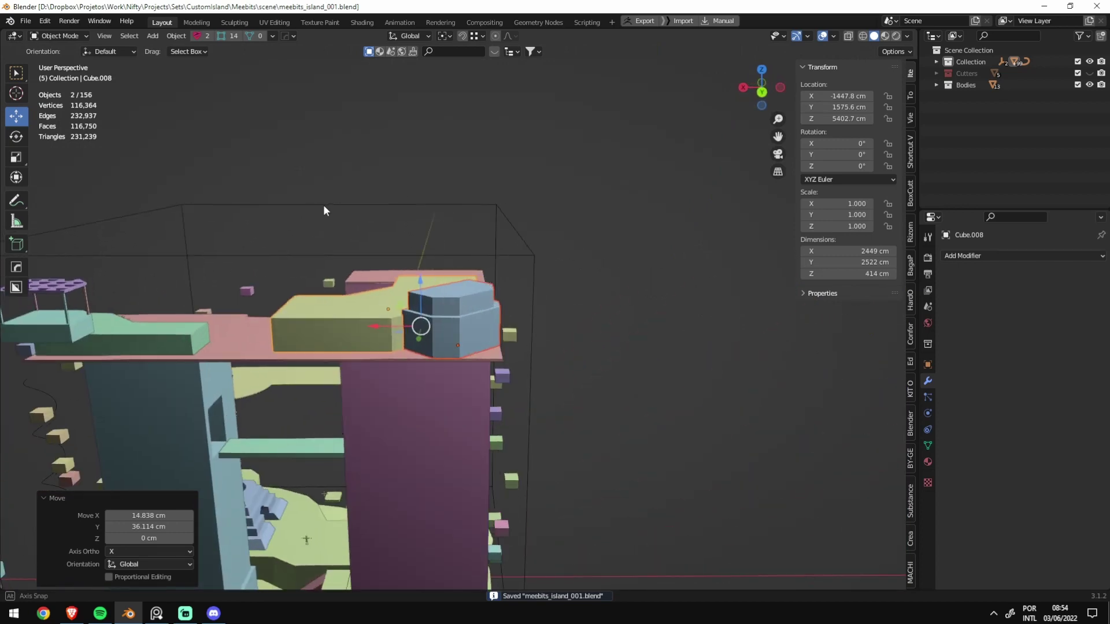
pyautogui.scroll(5, 415, 207)
pyautogui.moveTo(415, 207); pyautogui.dragTo(449, 270, button='middle')
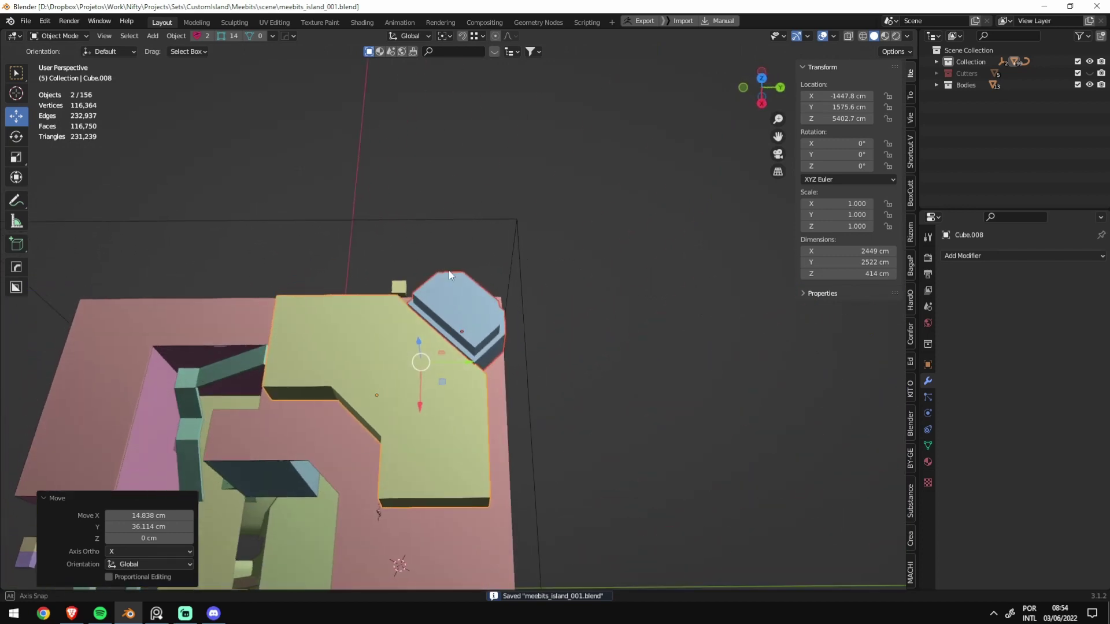
pyautogui.scroll(3, 456, 324)
pyautogui.scroll(2, 484, 370)
pyautogui.click(483, 370)
pyautogui.moveTo(483, 370); pyautogui.dragTo(484, 335, button='middle')
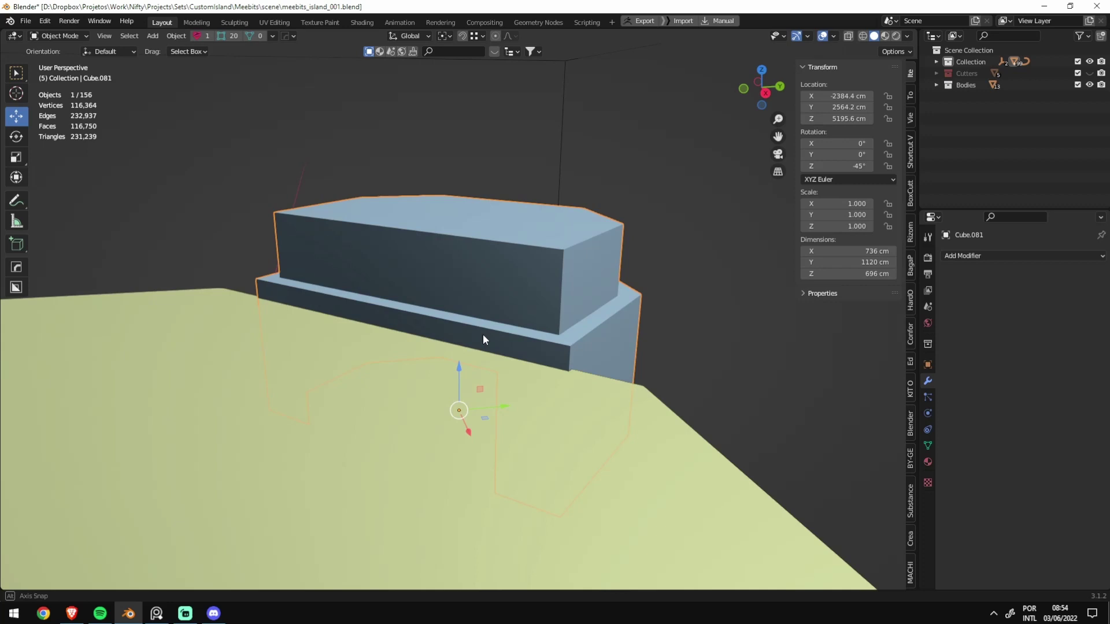
pyautogui.press('Tab')
pyautogui.hotkey('alt', 'z')
pyautogui.hotkey('alt', 'z')
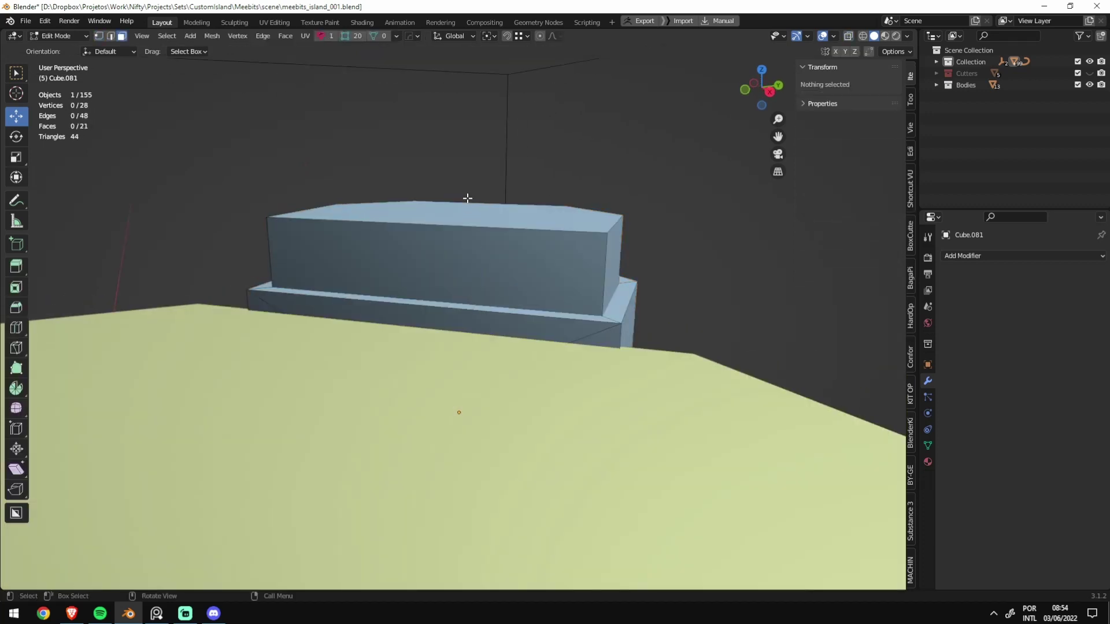
pyautogui.click(464, 219)
pyautogui.press('g')
pyautogui.press('z')
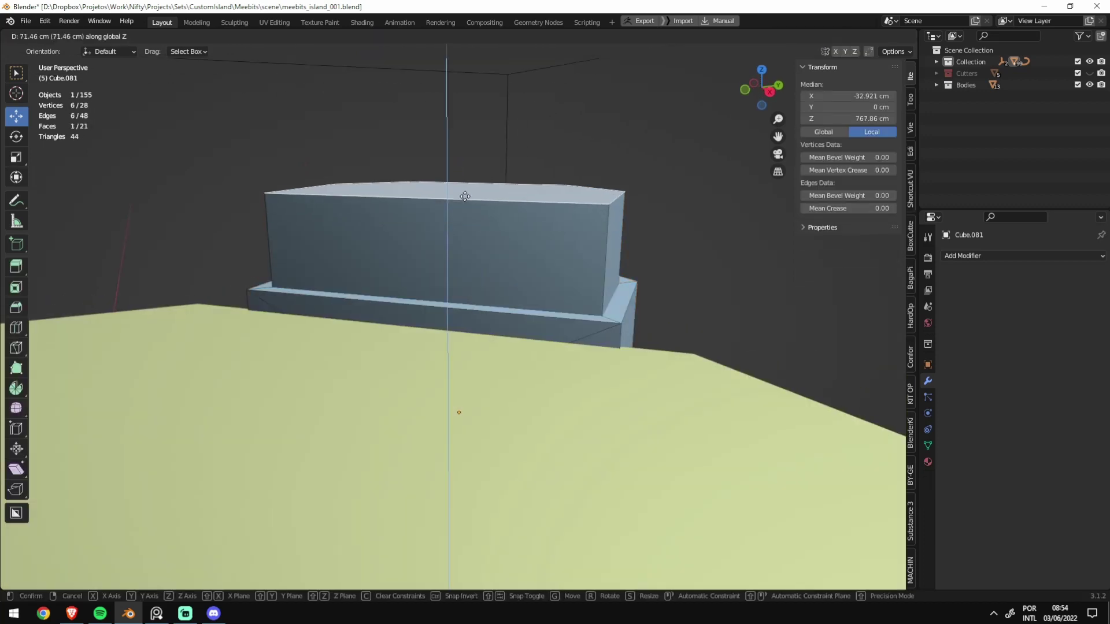
pyautogui.click(465, 196)
# Step: Raise the ring of faces around the building about 61 cm
pyautogui.keyDown('alt'); pyautogui.click(600, 318); pyautogui.keyUp('alt')
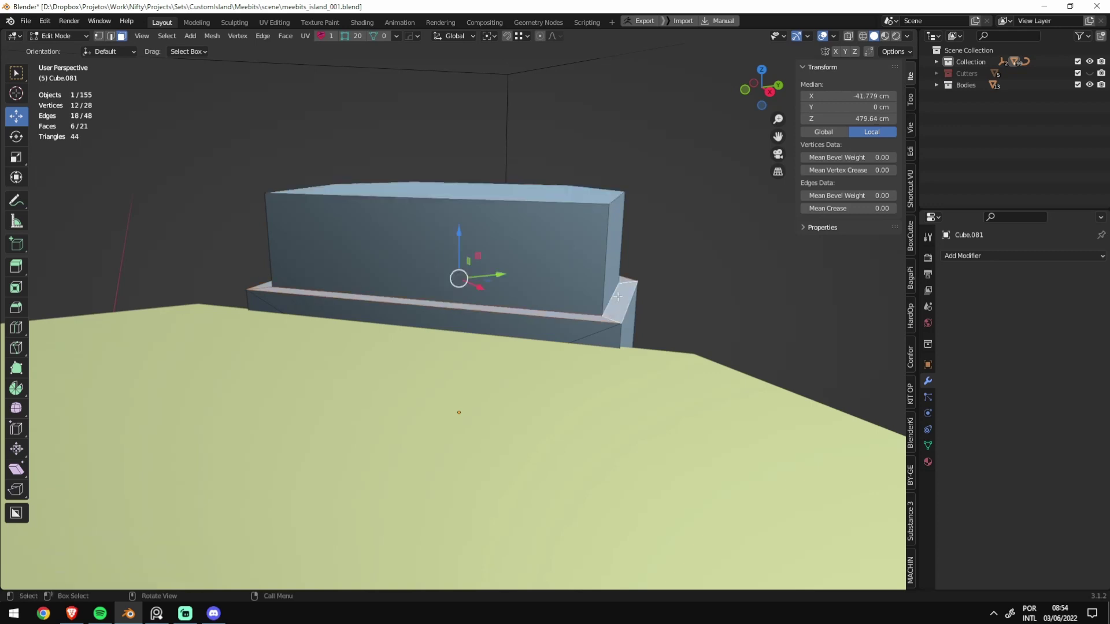
pyautogui.moveTo(600, 318); pyautogui.dragTo(617, 259, button='middle')
pyautogui.click(619, 239)
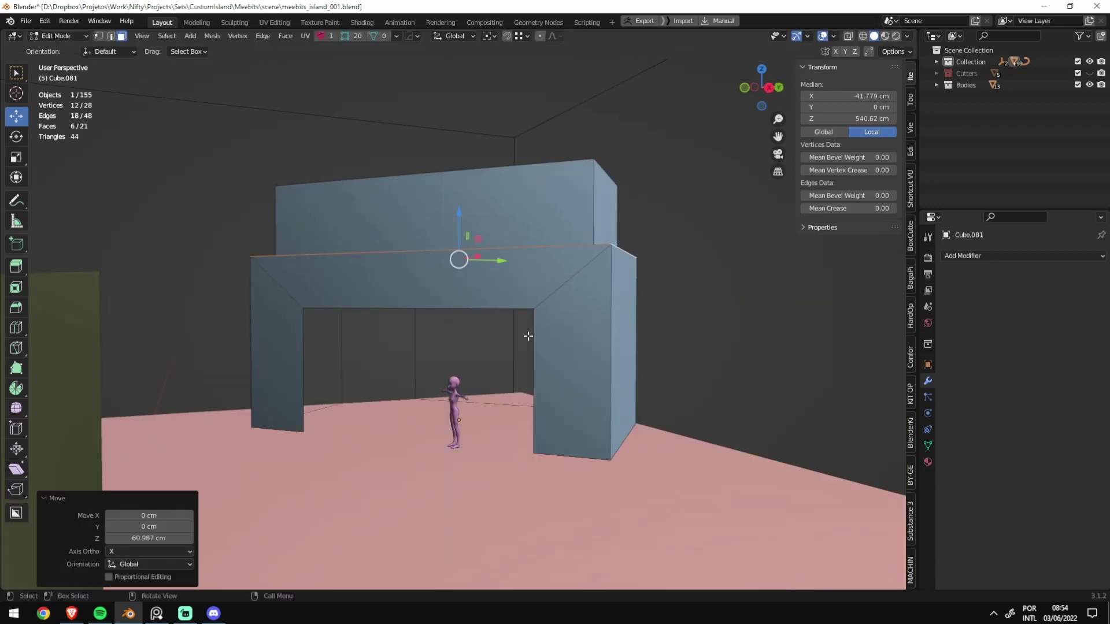
pyautogui.moveTo(528, 337)
pyautogui.mouseDown(button='middle')
pyautogui.moveTo(528, 327)
pyautogui.moveTo(549, 395)
pyautogui.mouseUp(button='middle')
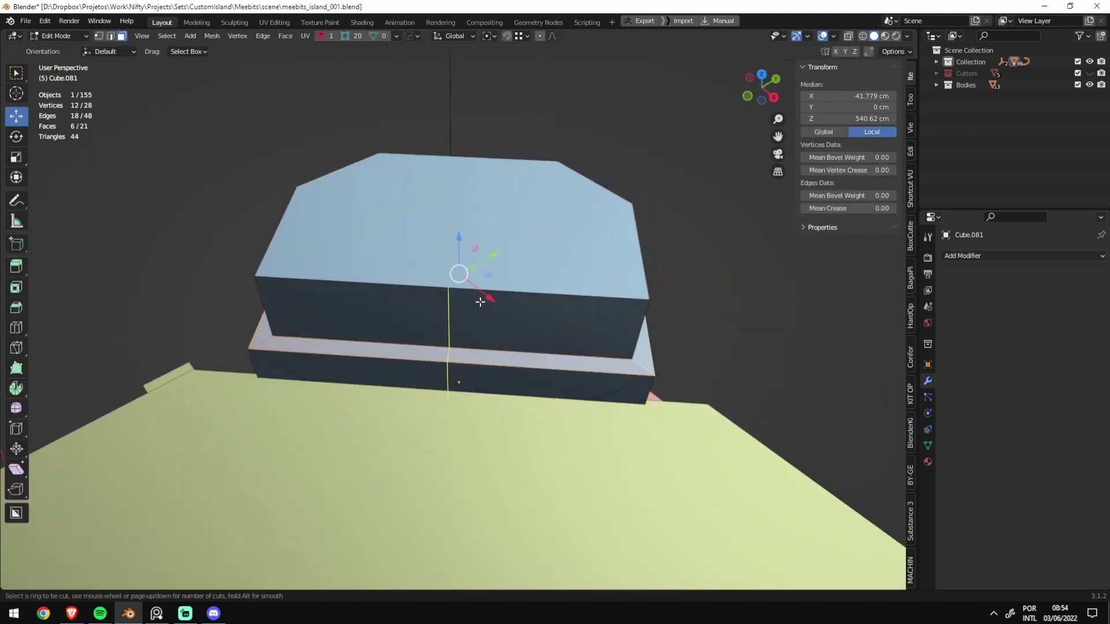
# Step: Add a vertical loop cut through the front and bevel it into two edges
pyautogui.click(480, 302)
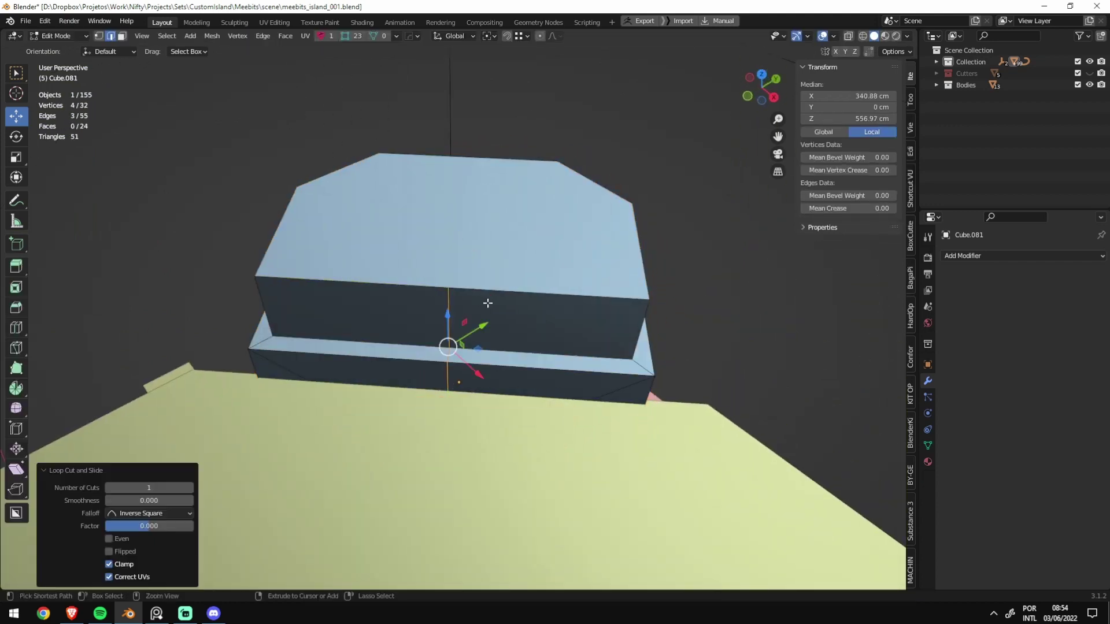
pyautogui.hotkey('ctrl', 'b')
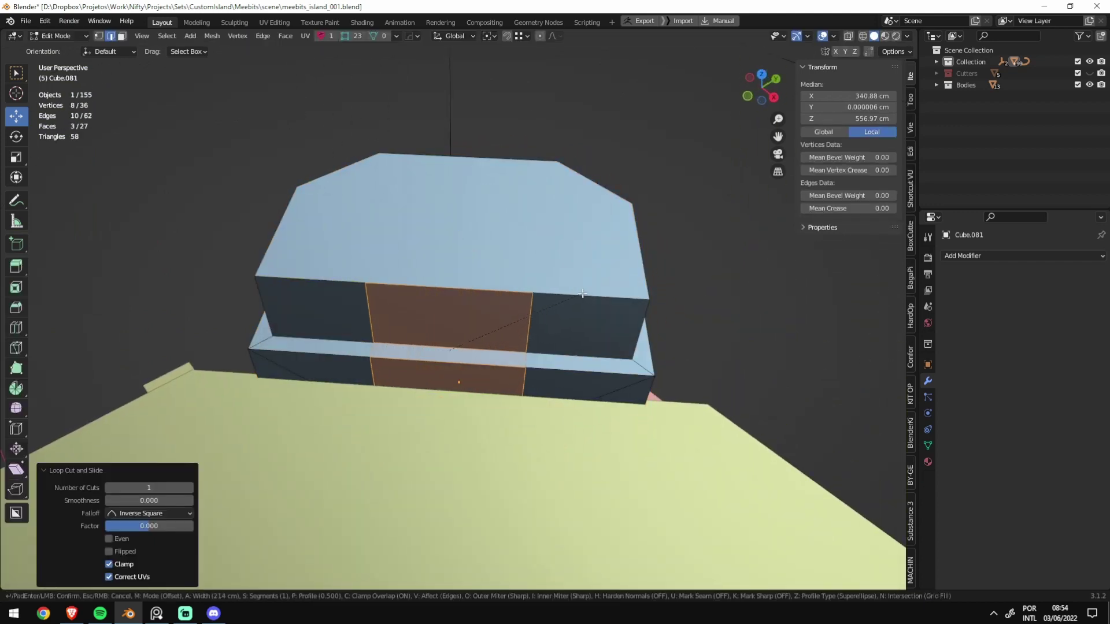
pyautogui.click(582, 293)
pyautogui.moveTo(583, 294); pyautogui.dragTo(522, 351, button='middle')
# Step: Extrude the front face between the new cuts outward 113.3 cm
pyautogui.hotkey('alt', 'z')
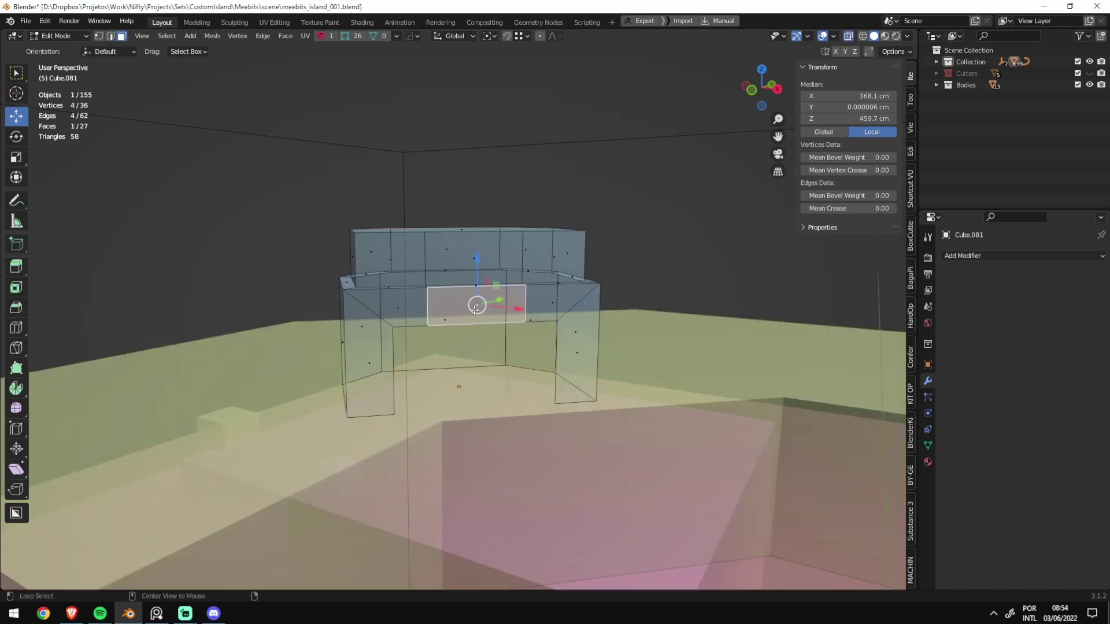
pyautogui.press('3')
pyautogui.click(522, 351)
pyautogui.hotkey('alt', 'z')
pyautogui.press('e')
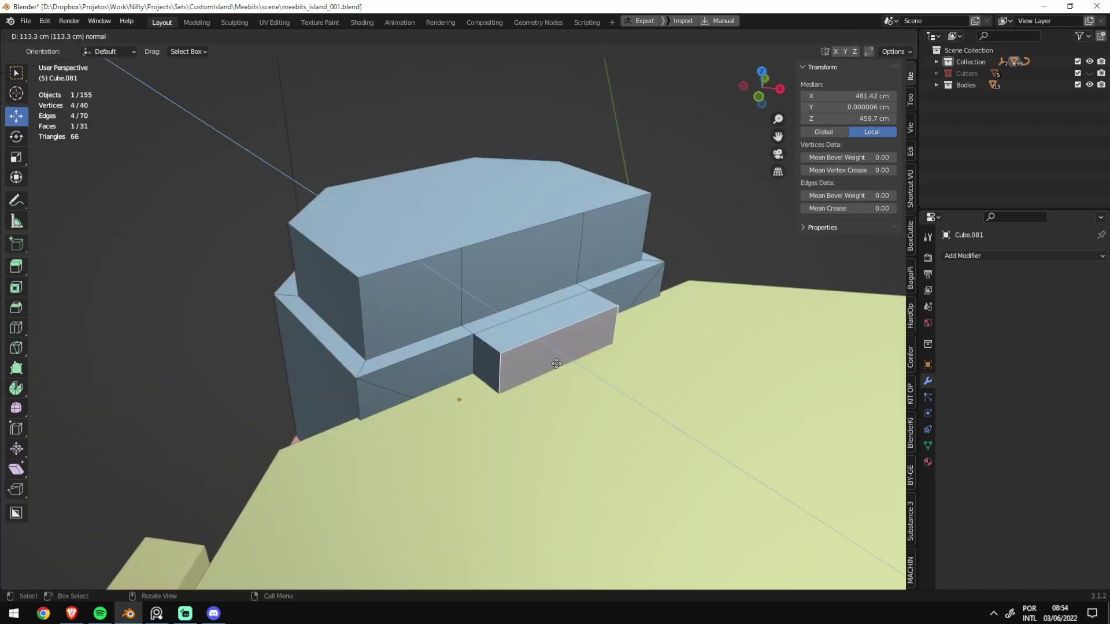
pyautogui.click(556, 364)
pyautogui.hotkey('alt', 'z')
pyautogui.hotkey('alt', 'a')
pyautogui.hotkey('alt', 'z')
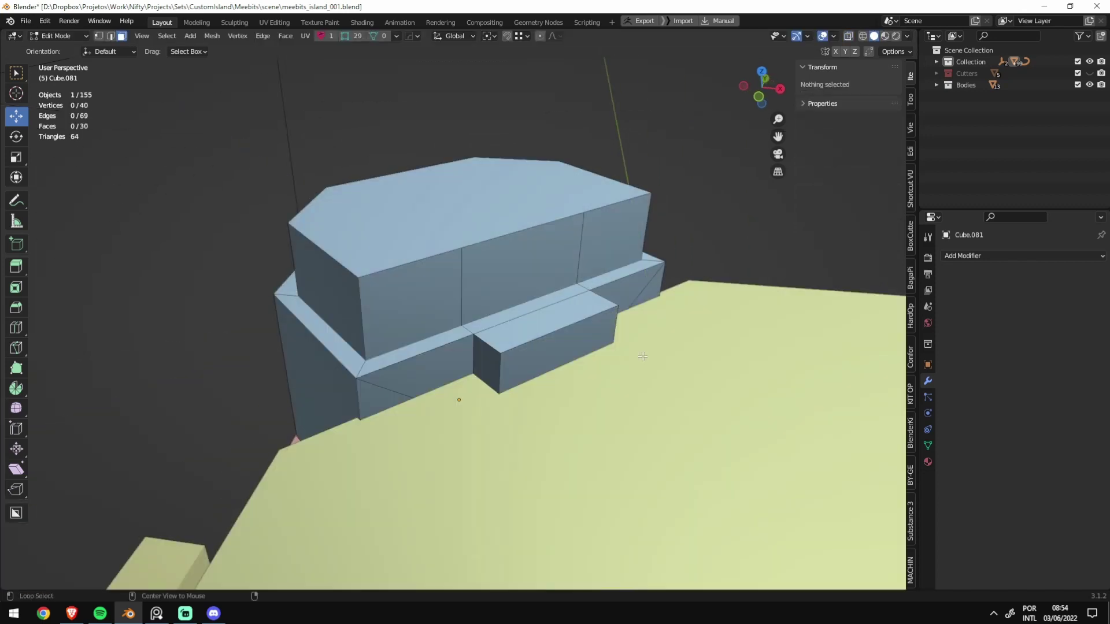
pyautogui.moveTo(627, 374); pyautogui.dragTo(501, 310, button='middle')
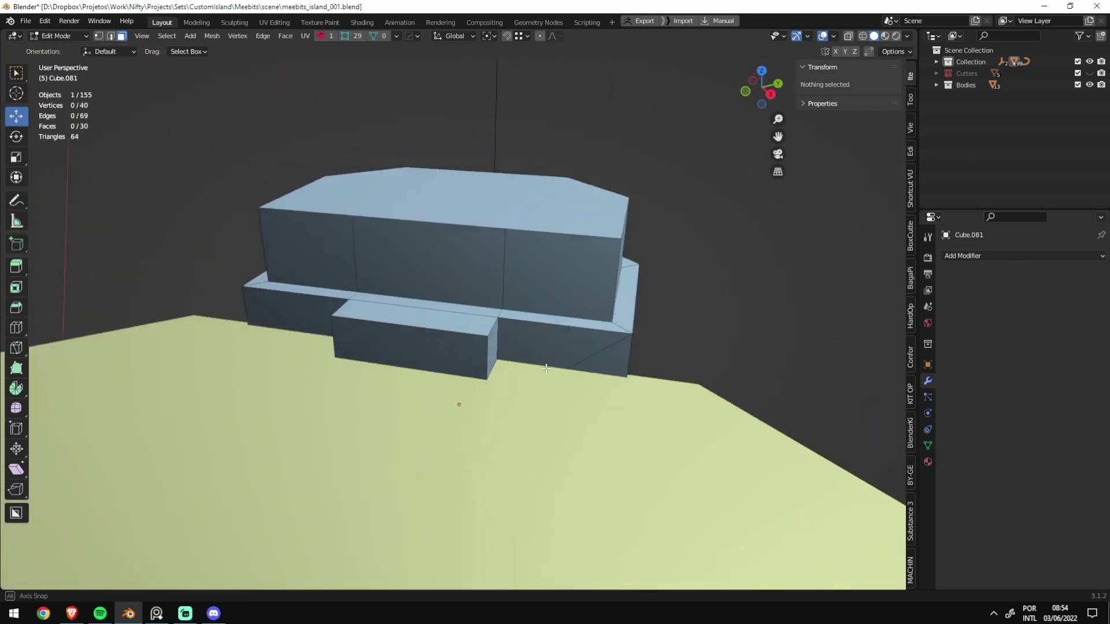
# Step: Lower the jutting block's linked top faces by 82 cm
pyautogui.hotkey('ctrl', 'l')
pyautogui.press('KP_Decimal')
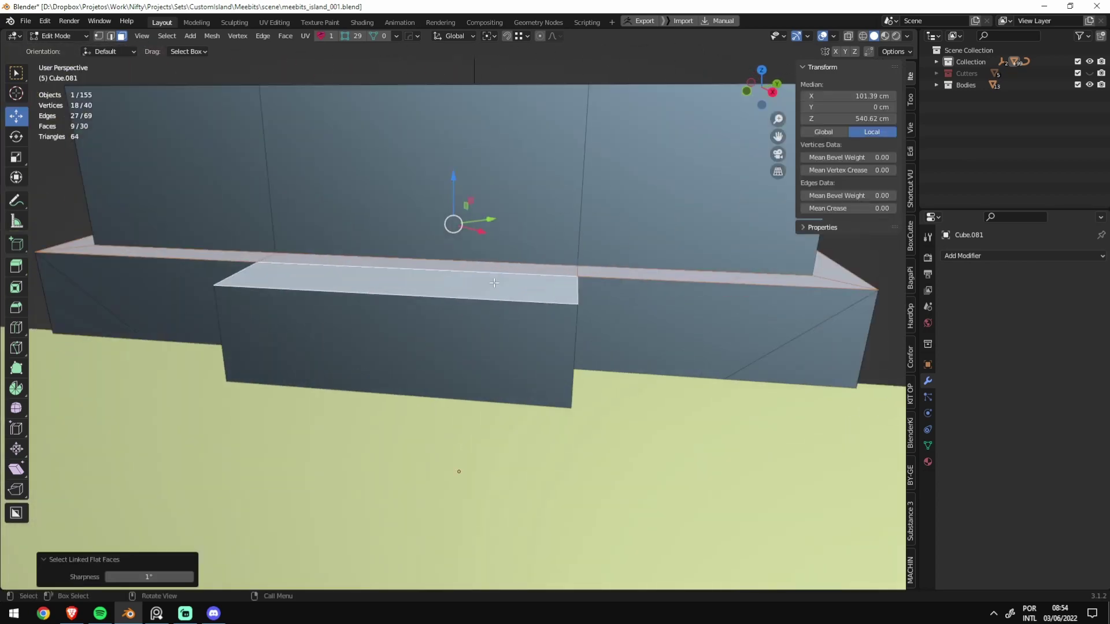
pyautogui.press('g')
pyautogui.press('z')
pyautogui.click(533, 325)
# Step: Return to Object Mode and save meebits_island_001.blend
pyautogui.press('Tab')
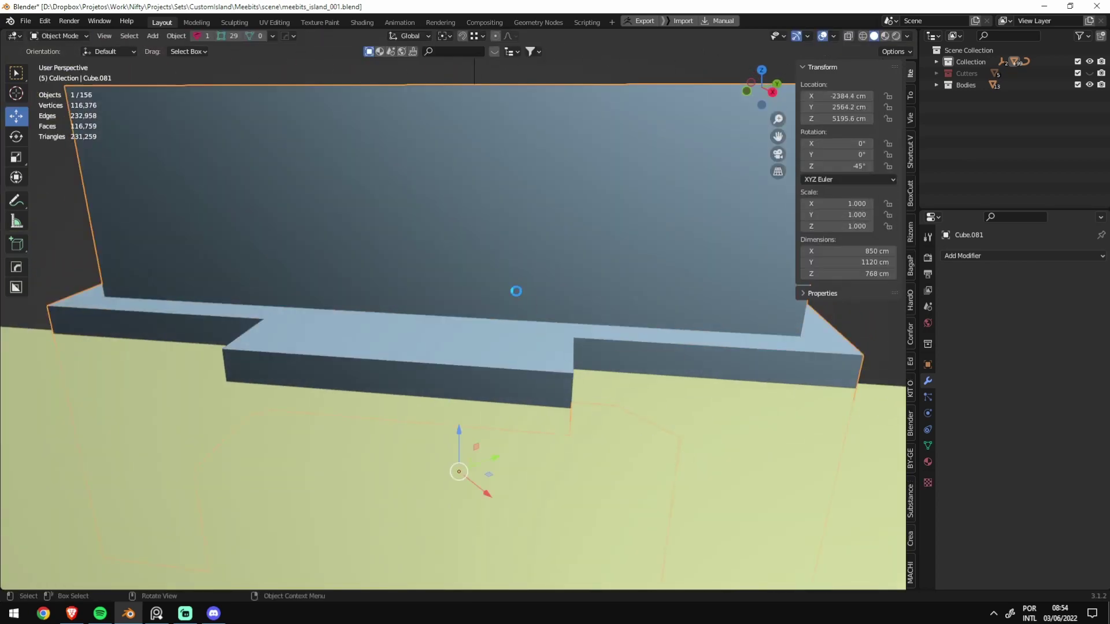
pyautogui.hotkey('ctrl', 's')
pyautogui.scroll(-5, 524, 335)
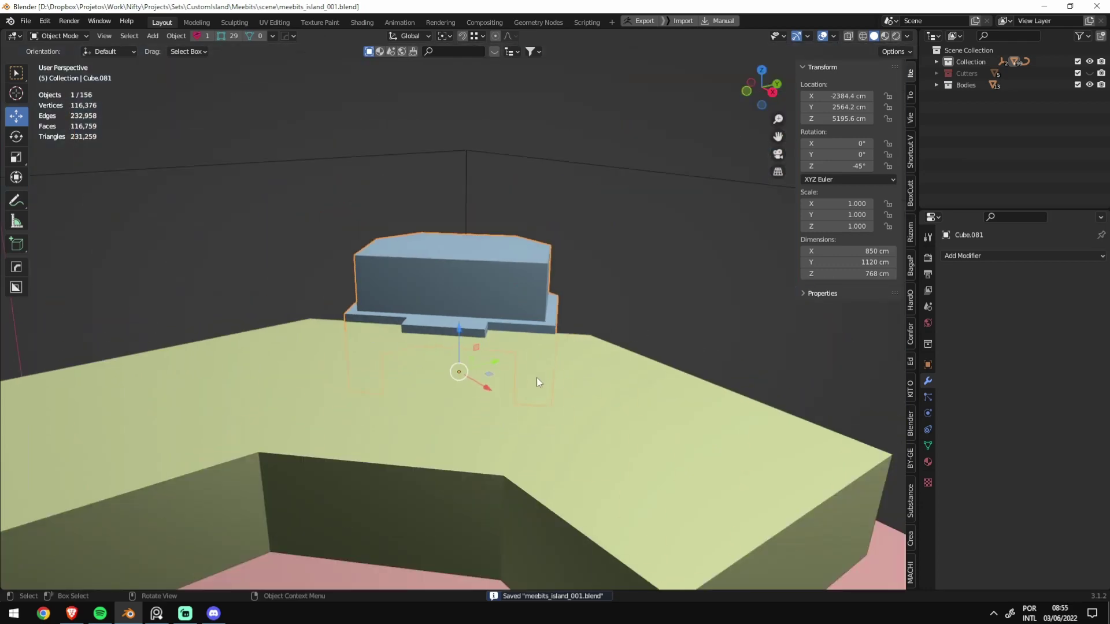
pyautogui.moveTo(537, 377); pyautogui.dragTo(539, 439, button='middle')
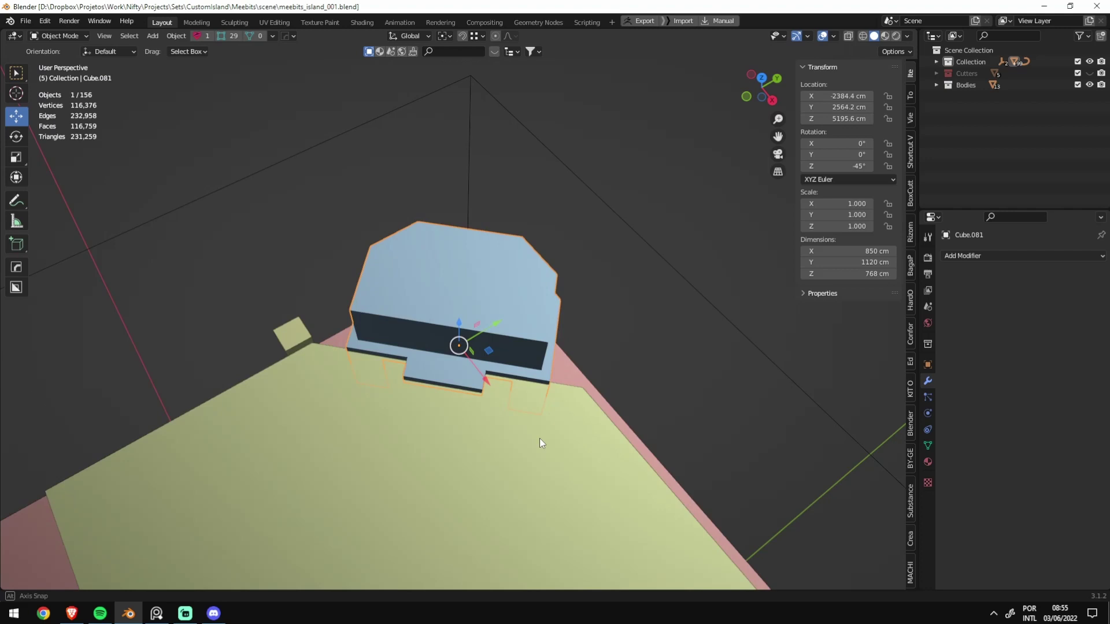
# Step: Select a face of the yellow slab in a see-through top view, then save the file
pyautogui.click(544, 454)
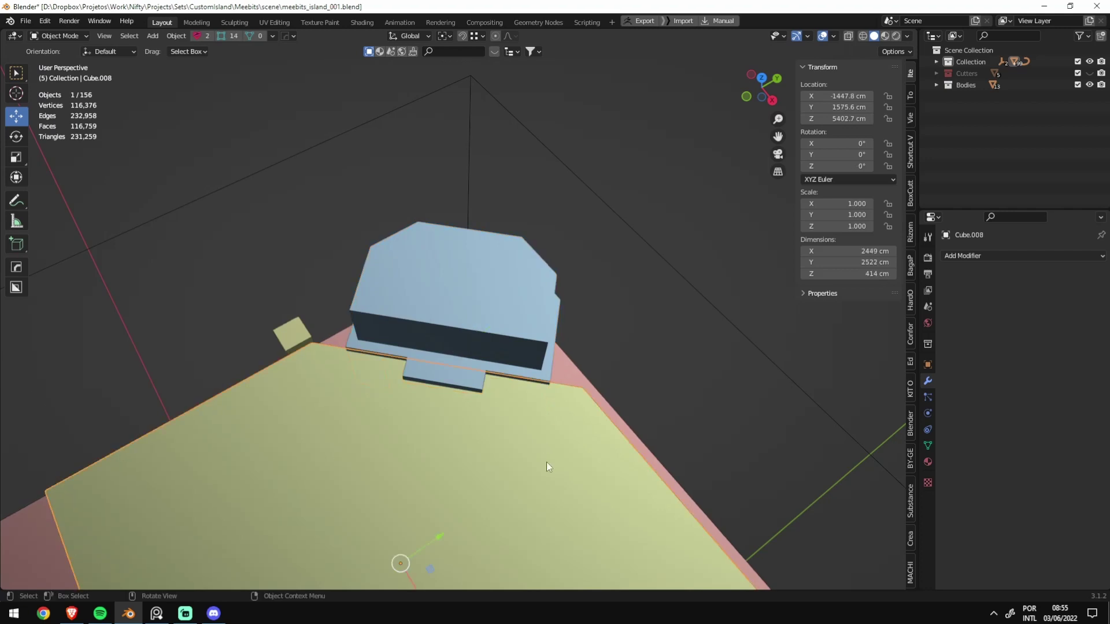
pyautogui.press('Tab')
pyautogui.press('KP_7')
pyautogui.hotkey('alt', 'z')
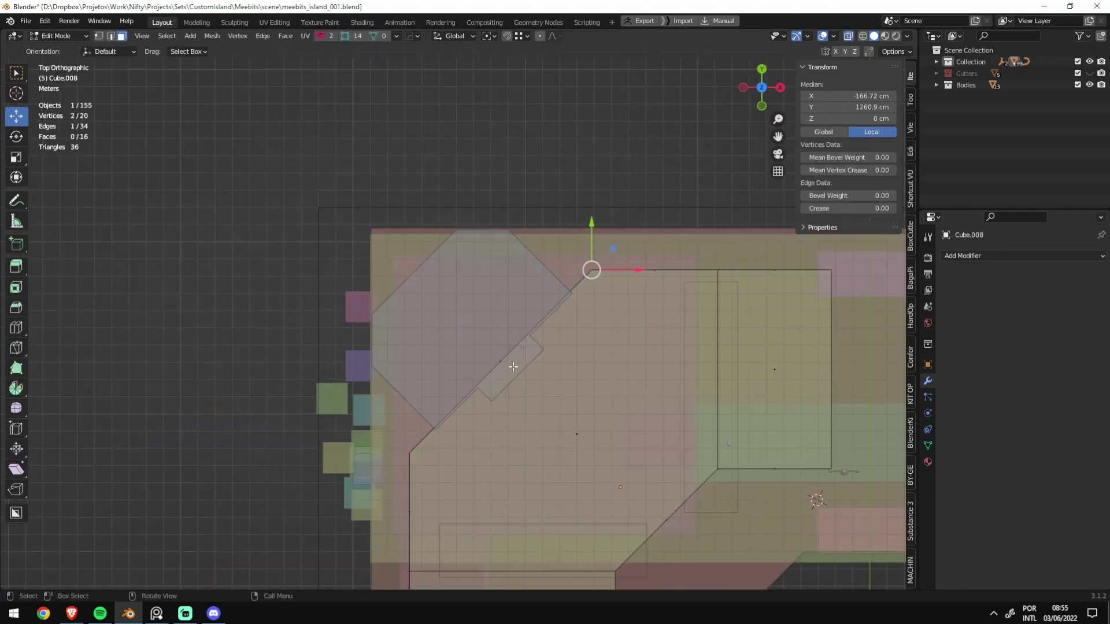
pyautogui.click(513, 366)
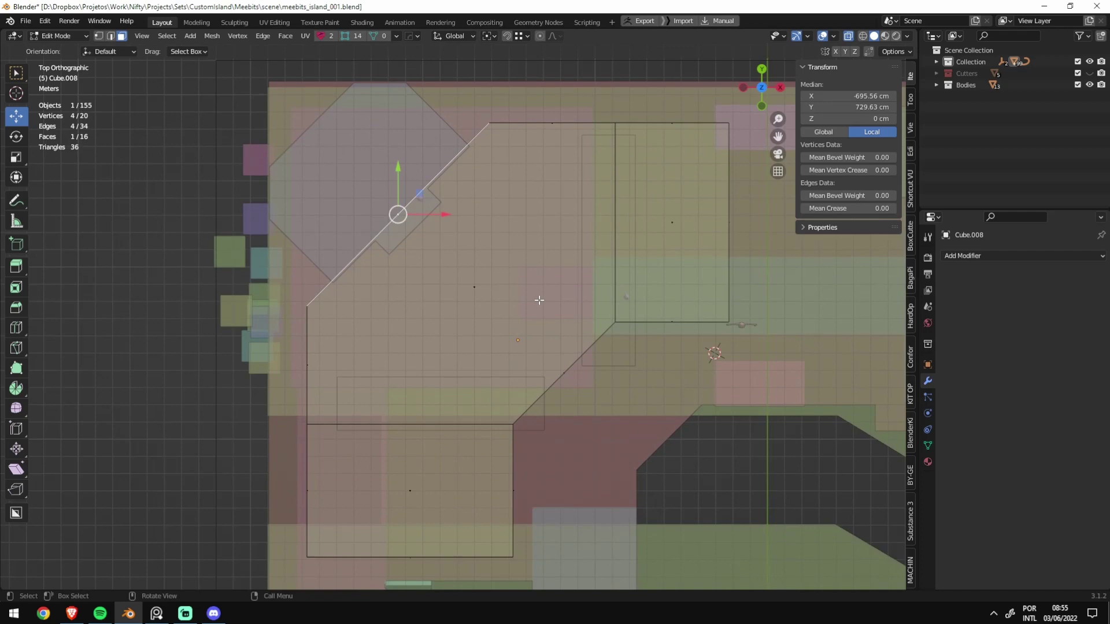
pyautogui.press('Tab')
pyautogui.hotkey('alt', 'z')
pyautogui.moveTo(640, 447); pyautogui.dragTo(484, 280, button='middle')
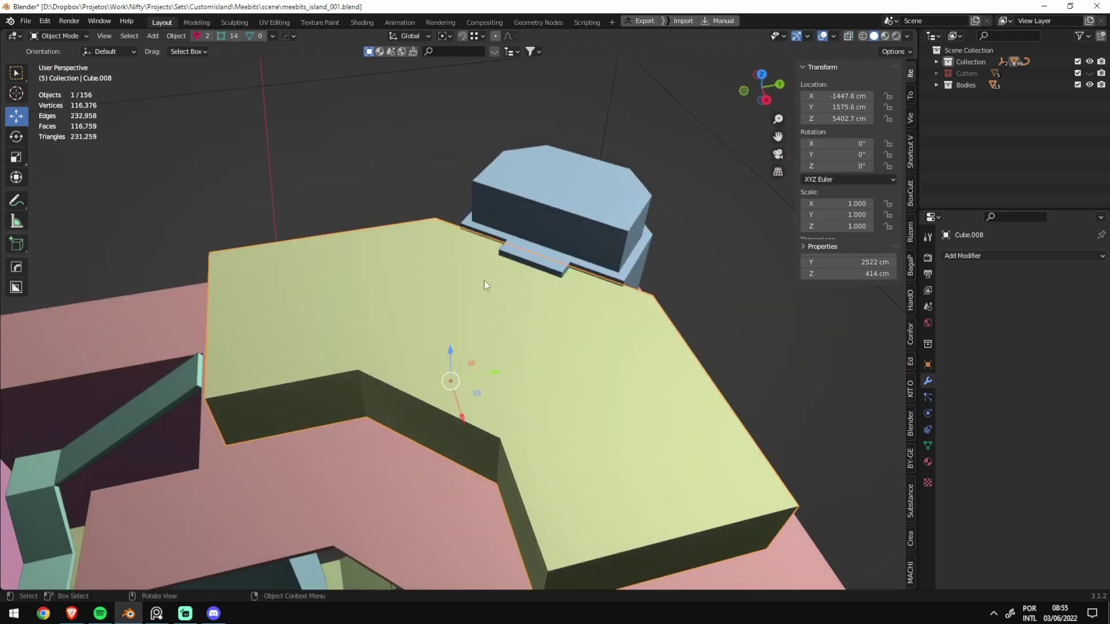
pyautogui.hotkey('ctrl', 's')
# Step: Box-select the slab's faces and move them along Z to make an 18.7 cm thin plate
pyautogui.moveTo(402, 231)
pyautogui.mouseDown(button='middle')
pyautogui.moveTo(410, 317)
pyautogui.moveTo(456, 317)
pyautogui.mouseUp(button='middle')
pyautogui.scroll(5, 484, 389)
pyautogui.press('Tab')
pyautogui.scroll(-5, 484, 389)
pyautogui.hotkey('alt', 'z')
pyautogui.moveTo(483, 389); pyautogui.dragTo(378, 328, button='middle')
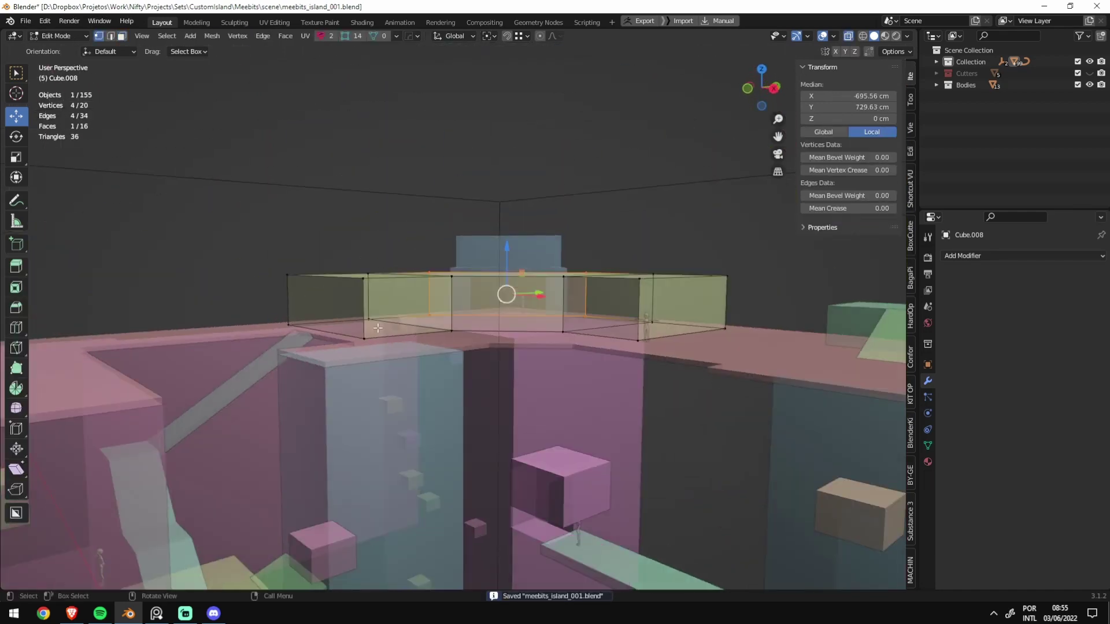
pyautogui.moveTo(184, 301); pyautogui.dragTo(751, 364)
pyautogui.hotkey('alt', 'z')
pyautogui.moveTo(578, 347)
pyautogui.mouseDown(button='middle')
pyautogui.moveTo(508, 325)
pyautogui.moveTo(532, 330)
pyautogui.mouseUp(button='middle')
pyautogui.press('g')
pyautogui.press('z')
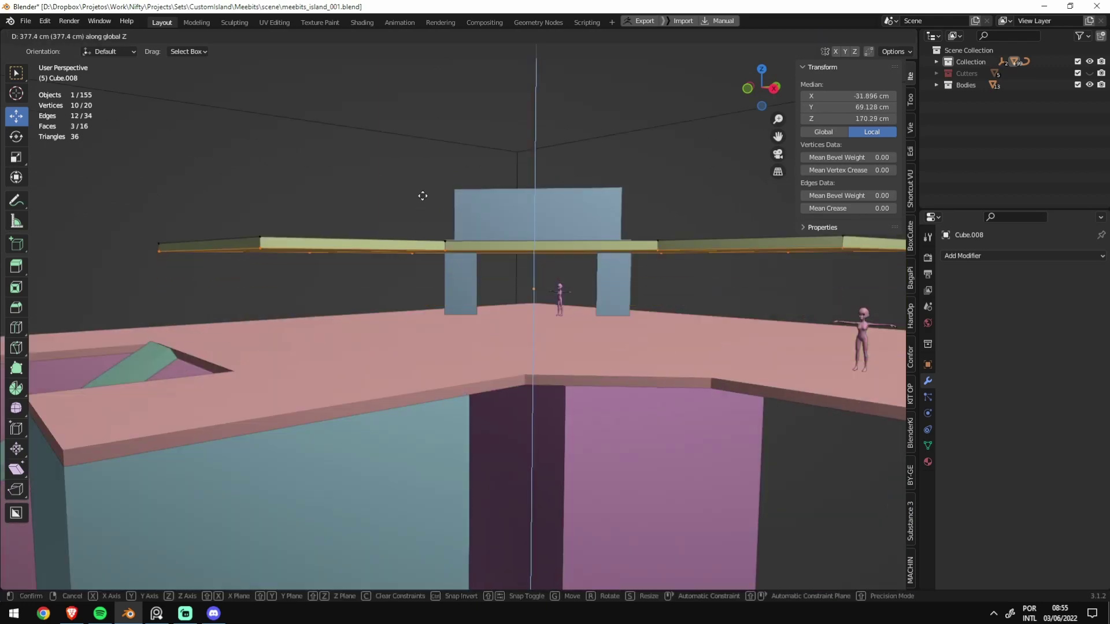
pyautogui.click(425, 191)
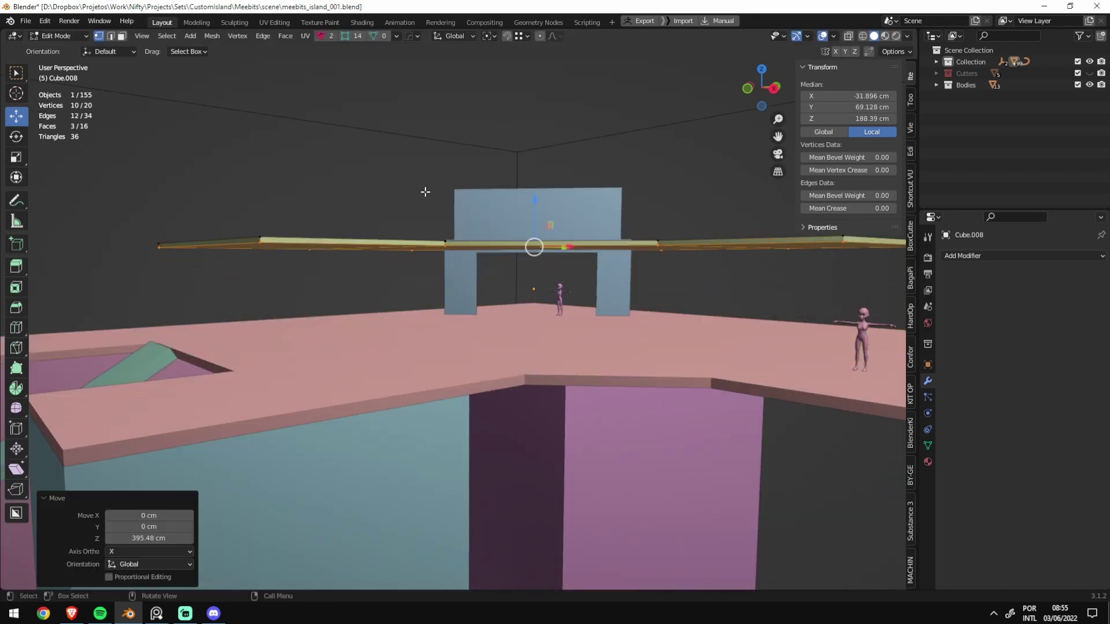
pyautogui.moveTo(459, 220)
pyautogui.mouseDown(button='middle')
pyautogui.moveTo(328, 385)
pyautogui.moveTo(428, 374)
pyautogui.mouseUp(button='middle')
# Step: Draw a tall 67×67×395 cm box (Cube.134) at the slab's corner as a pillar
pyautogui.press('Tab')
pyautogui.hotkey('shift', 'space')
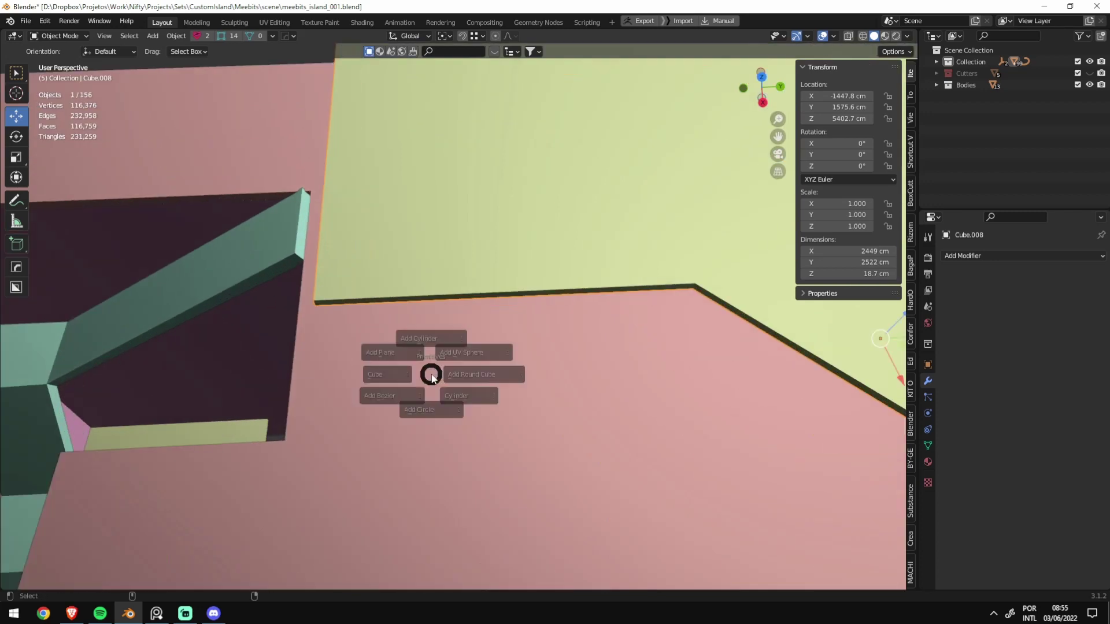
pyautogui.click(350, 375)
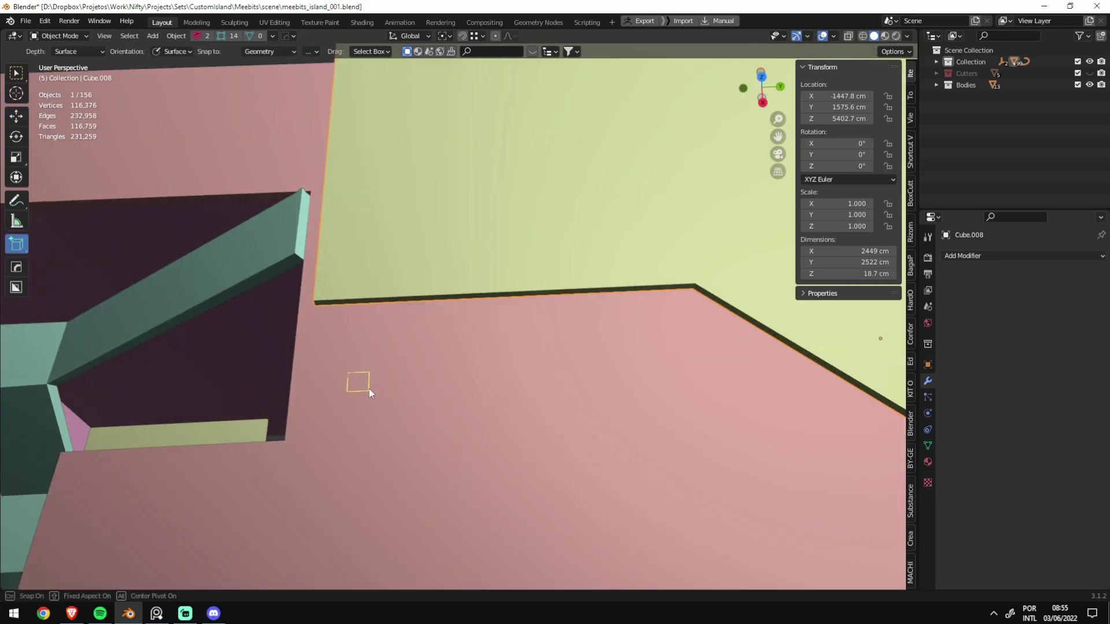
pyautogui.moveTo(374, 393); pyautogui.dragTo(321, 306)
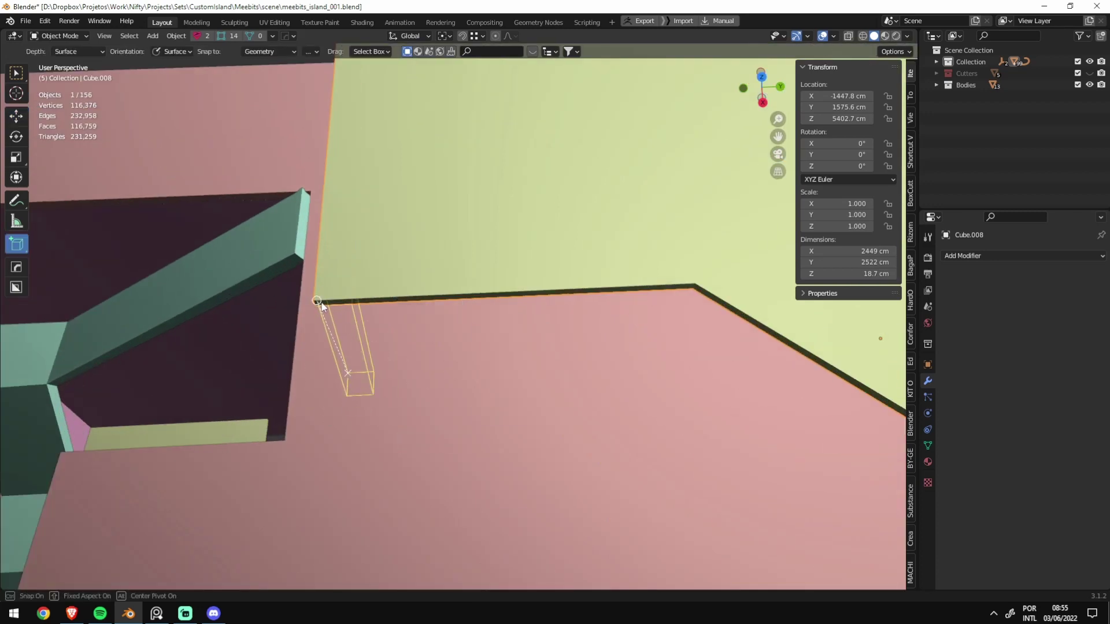
pyautogui.click(334, 325)
pyautogui.scroll(-5, 460, 325)
# Step: Save the file and scale the pillar to 0.551 in X and Y, keeping its height
pyautogui.scroll(-8, 472, 367)
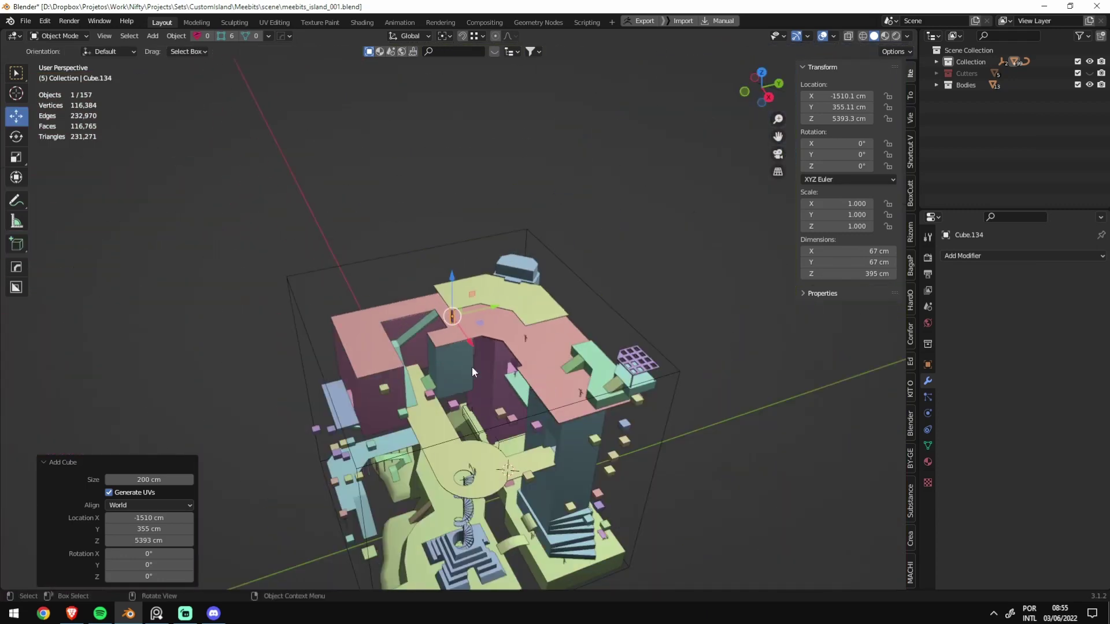
pyautogui.hotkey('shift', 'space')
pyautogui.press('g')
pyautogui.moveTo(565, 347)
pyautogui.mouseDown(button='middle')
pyautogui.moveTo(586, 457)
pyautogui.moveTo(525, 378)
pyautogui.moveTo(567, 379)
pyautogui.mouseUp(button='middle')
pyautogui.hotkey('ctrl', 's')
pyautogui.scroll(8, 553, 450)
pyautogui.scroll(-6, 522, 381)
pyautogui.scroll(8, 567, 379)
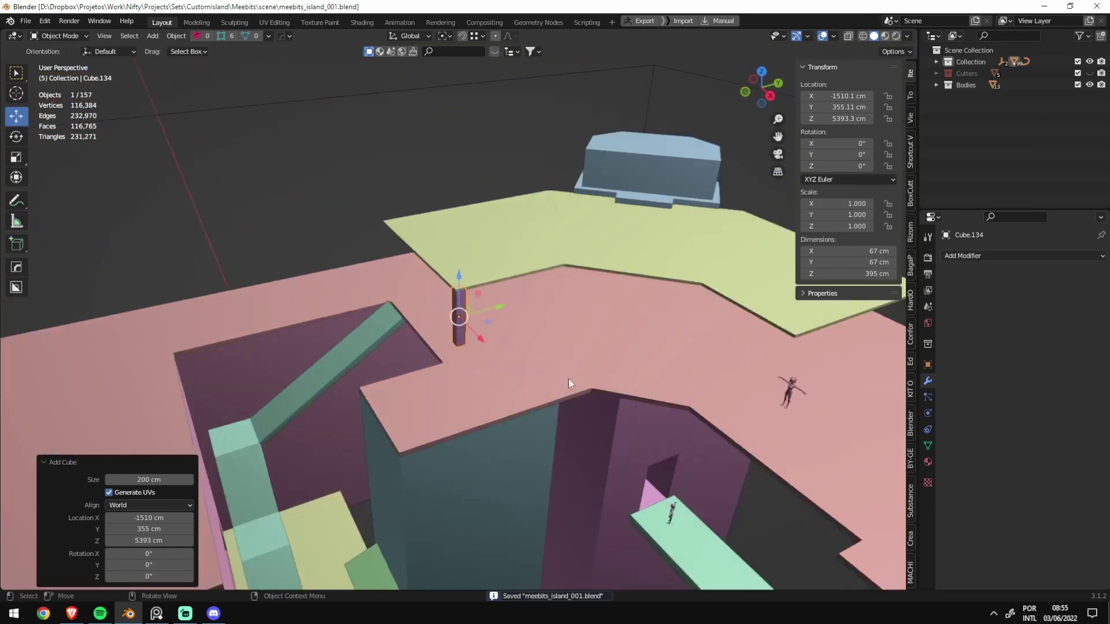
pyautogui.scroll(3, 530, 338)
pyautogui.moveTo(530, 338); pyautogui.dragTo(664, 389, button='middle')
pyautogui.press('s')
pyautogui.hotkey('shift', 'z')
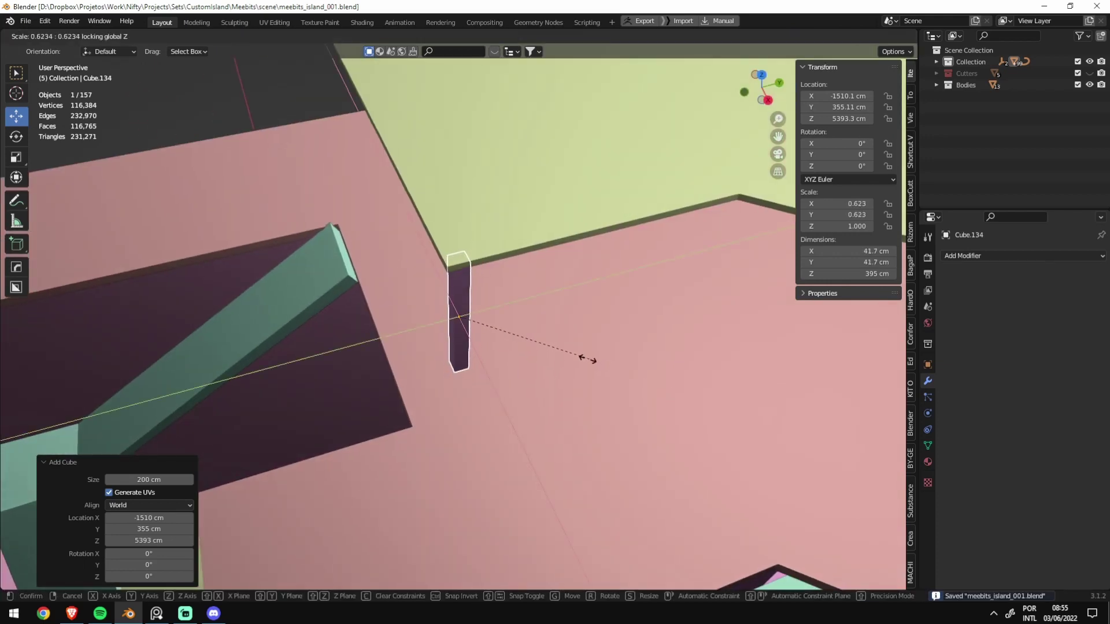
pyautogui.click(575, 352)
# Step: Apply the pillar's scale so it is 36.9 × 36.9 cm, nudged under the slab corner
pyautogui.press('KP_7')
pyautogui.hotkey('ctrl', 'a')
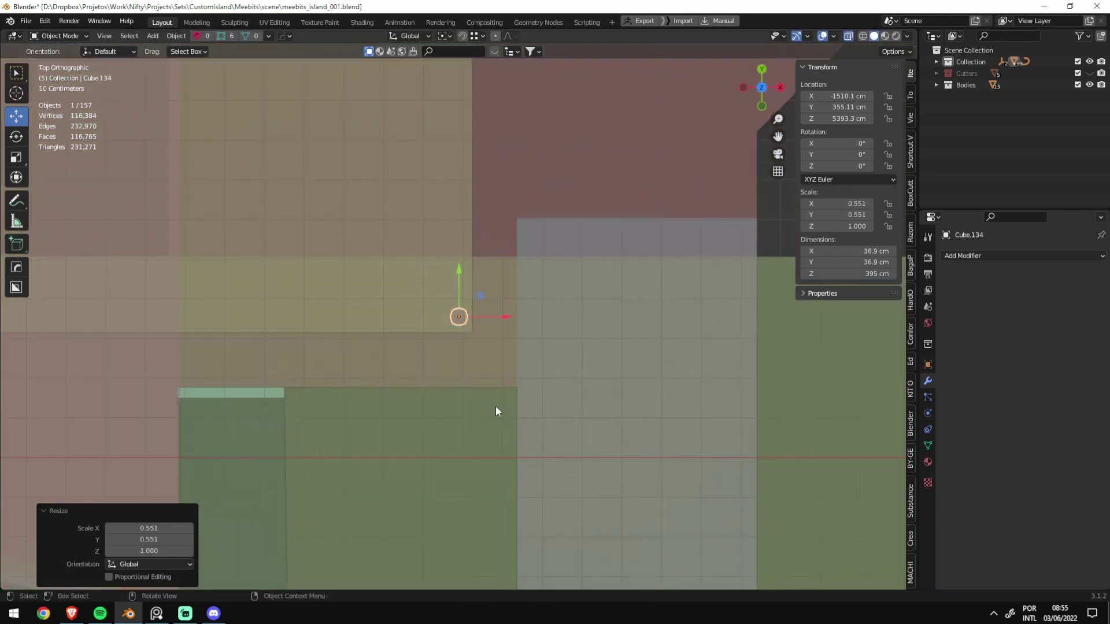
pyautogui.click(557, 368)
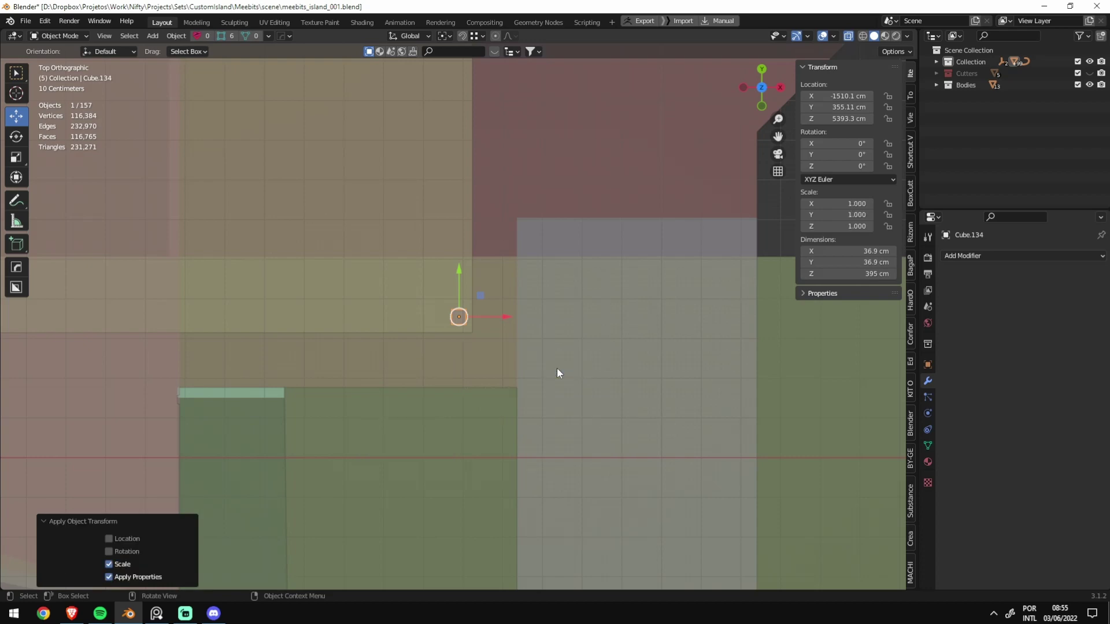
pyautogui.scroll(2, 474, 303)
pyautogui.scroll(2, 477, 297)
pyautogui.press('Tab')
pyautogui.moveTo(478, 297); pyautogui.dragTo(432, 232, button='middle')
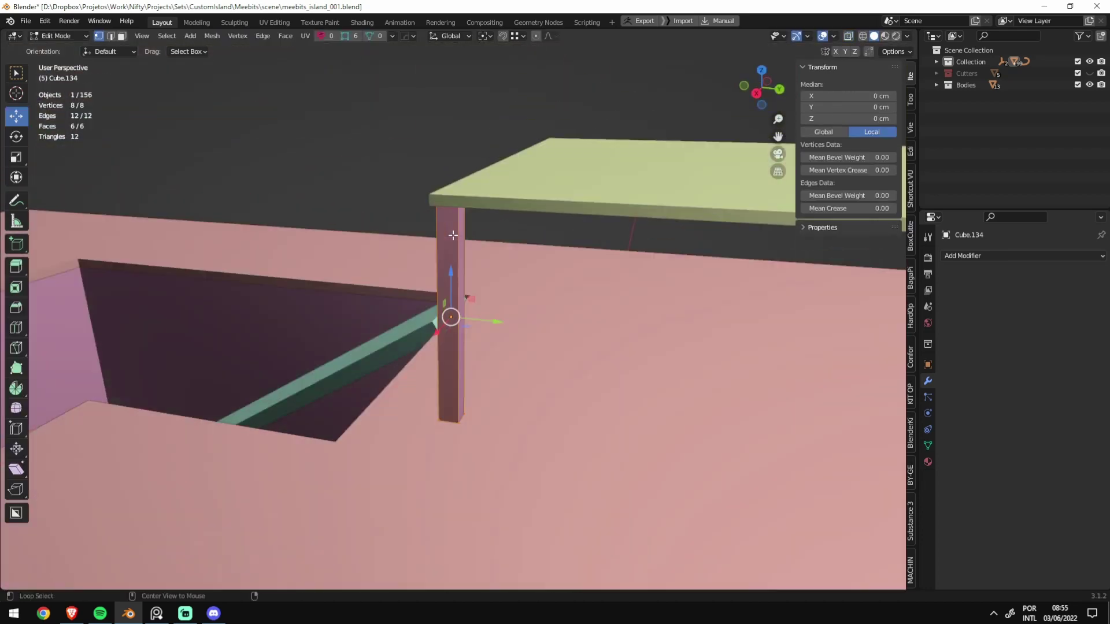
# Step: Delete the pillar's top and bottom faces
pyautogui.press('3')
pyautogui.hotkey('alt', 'z')
pyautogui.click(452, 236)
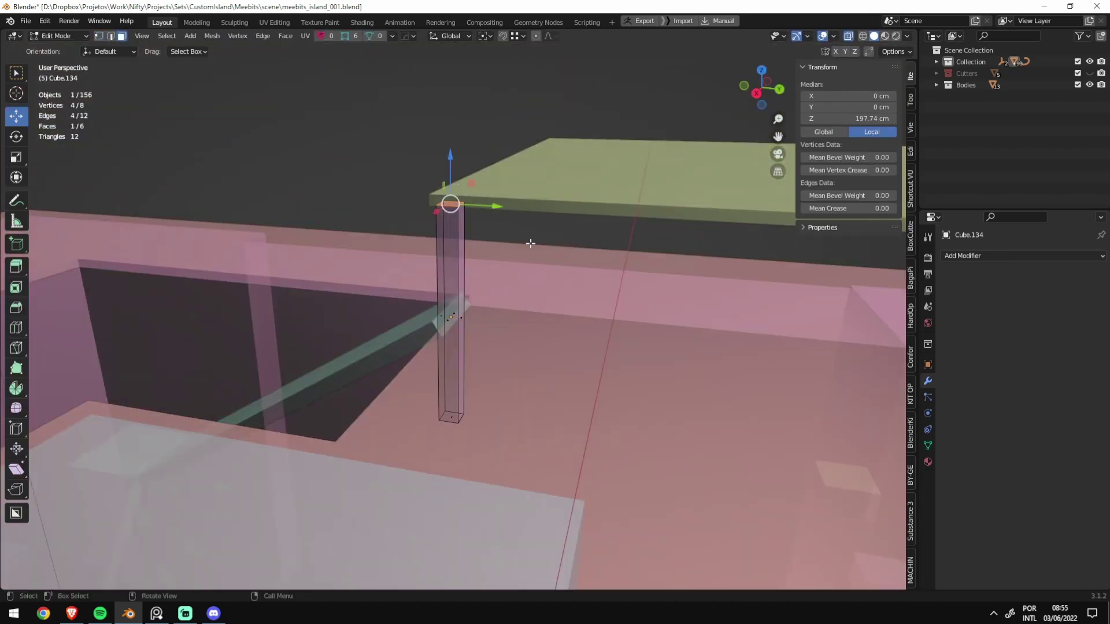
pyautogui.keyDown('shift'); pyautogui.moveTo(372, 354); pyautogui.dragTo(529, 461); pyautogui.keyUp('shift')
pyautogui.press('x')
pyautogui.moveTo(388, 443); pyautogui.dragTo(462, 323, button='middle')
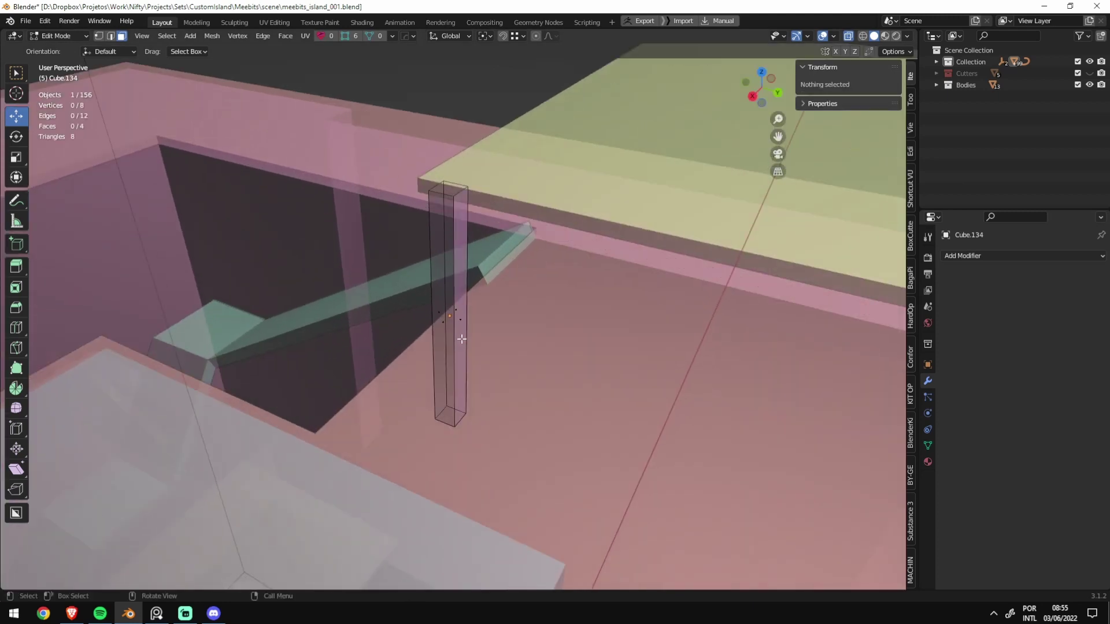
# Step: Mark a vertical edge of the pillar as a seam and Smart UV Project unwrap it
pyautogui.press('2')
pyautogui.click(464, 319)
pyautogui.hotkey('alt', 'a')
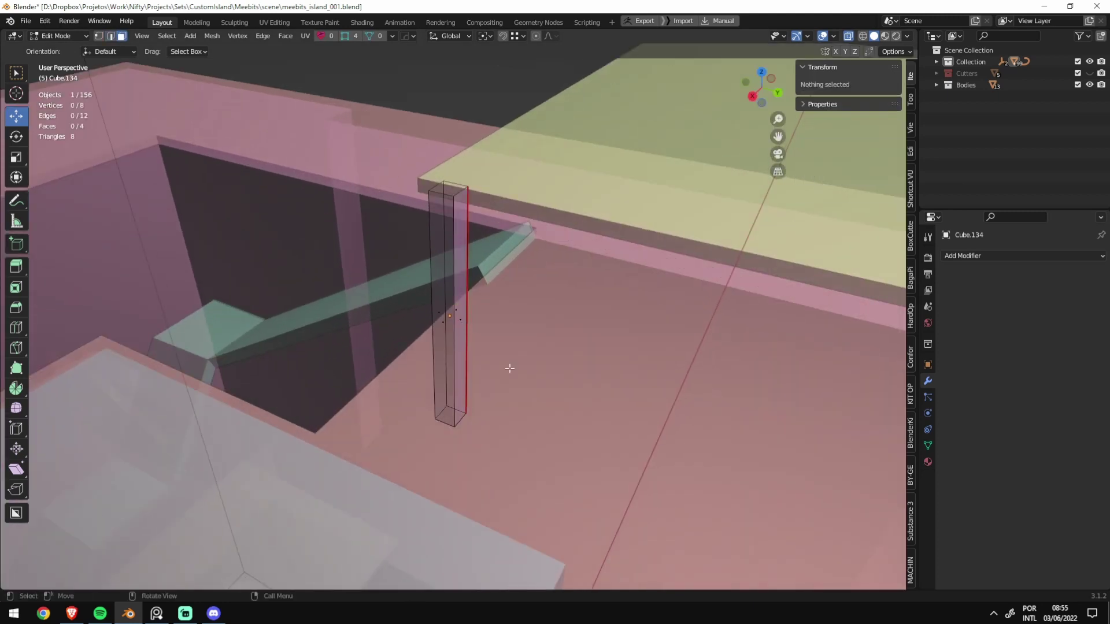
pyautogui.press('a')
pyautogui.press('u')
pyautogui.click(542, 262)
pyautogui.press('Return')
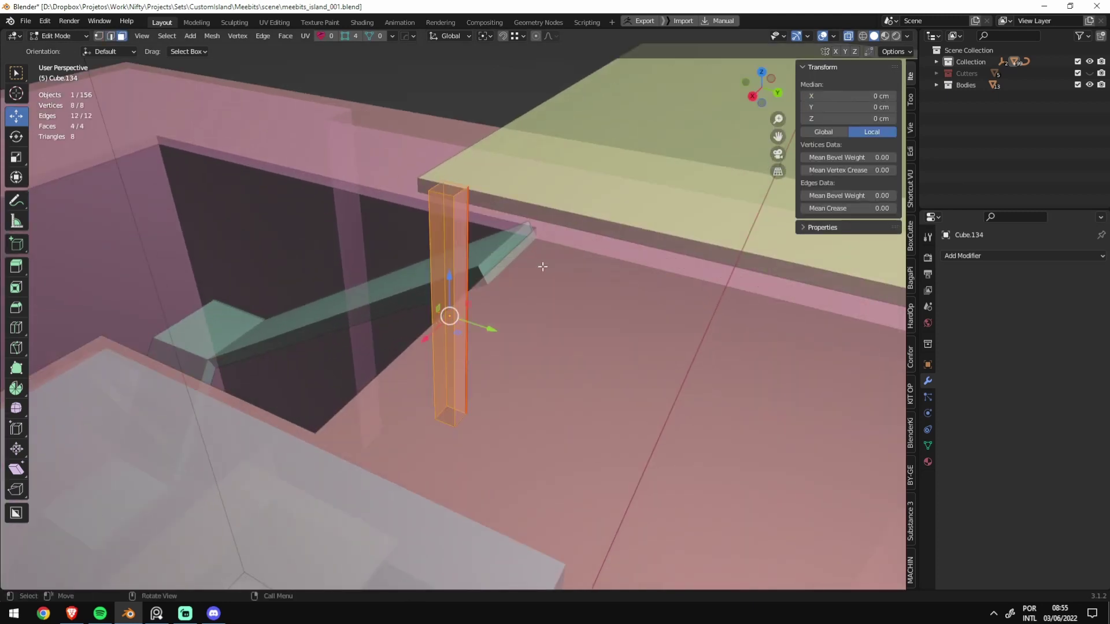
pyautogui.press('u')
pyautogui.press('Escape')
pyautogui.press('Tab')
pyautogui.scroll(-3, 535, 283)
# Step: Widen the pillar in X and Y, reposition it under the slab, and save
pyautogui.hotkey('alt', 'z')
pyautogui.moveTo(536, 282)
pyautogui.mouseDown(button='middle')
pyautogui.moveTo(606, 283)
pyautogui.moveTo(705, 261)
pyautogui.mouseUp(button='middle')
pyautogui.scroll(2, 636, 276)
pyautogui.scroll(1, 581, 307)
pyautogui.press('s')
pyautogui.hotkey('shift', 'z')
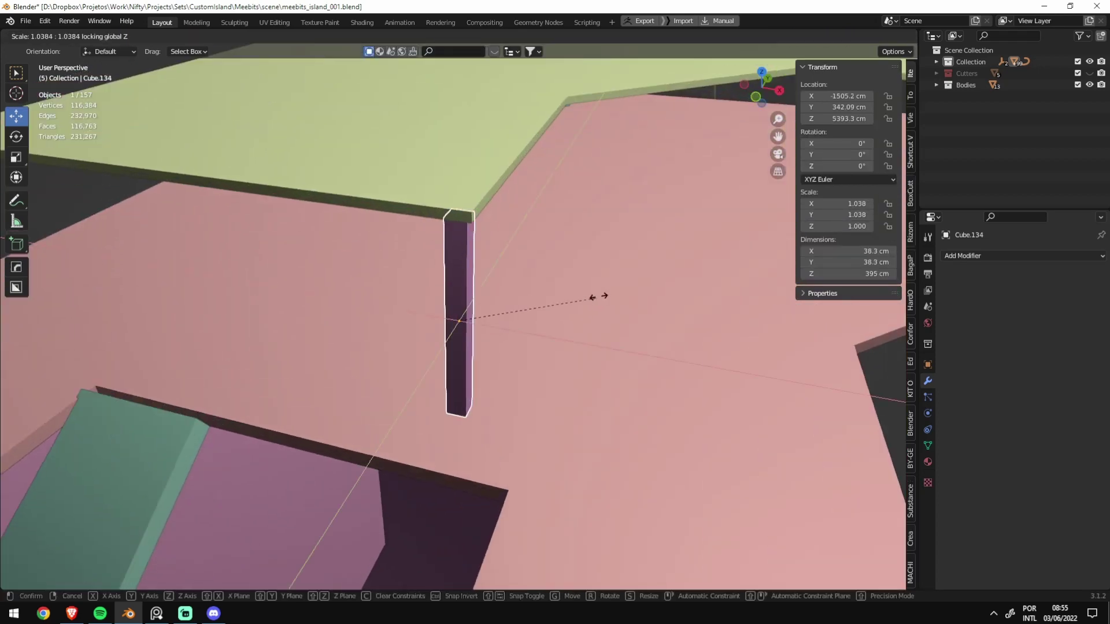
pyautogui.click(639, 352)
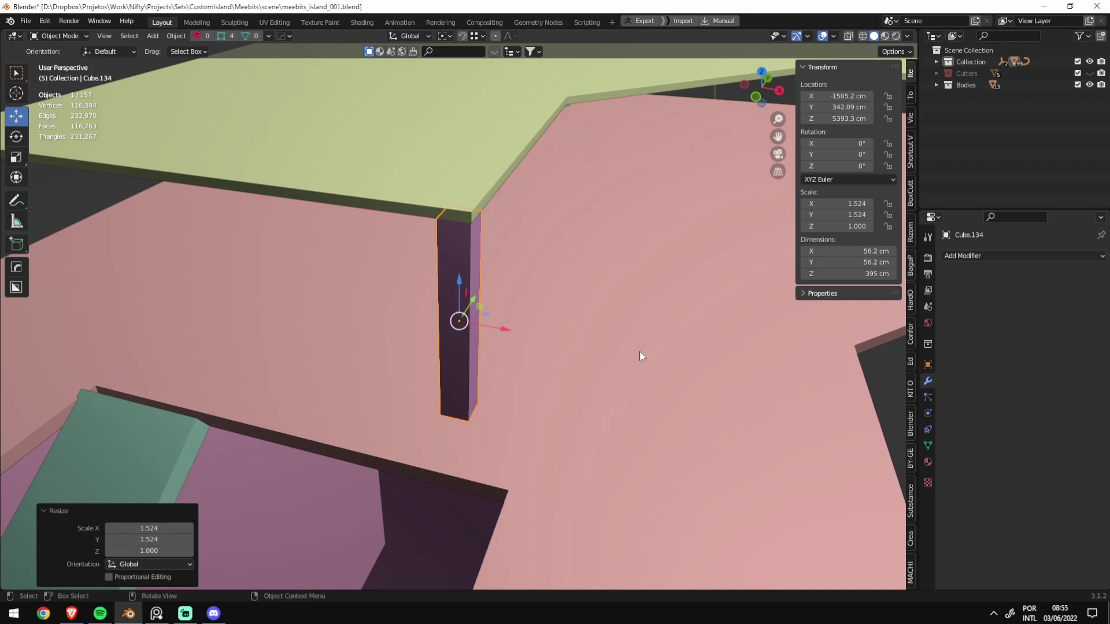
pyautogui.press('g')
pyautogui.hotkey('shift', 'z')
pyautogui.click(531, 289)
pyautogui.hotkey('ctrl', 's')
pyautogui.scroll(-3, 540, 301)
# Step: Apply the widened 56.2 cm pillar's scale
pyautogui.moveTo(540, 301)
pyautogui.mouseDown(button='middle')
pyautogui.moveTo(502, 307)
pyautogui.moveTo(647, 322)
pyautogui.mouseUp(button='middle')
pyautogui.scroll(3, 502, 307)
pyautogui.hotkey('ctrl', 'a')
pyautogui.click(556, 325)
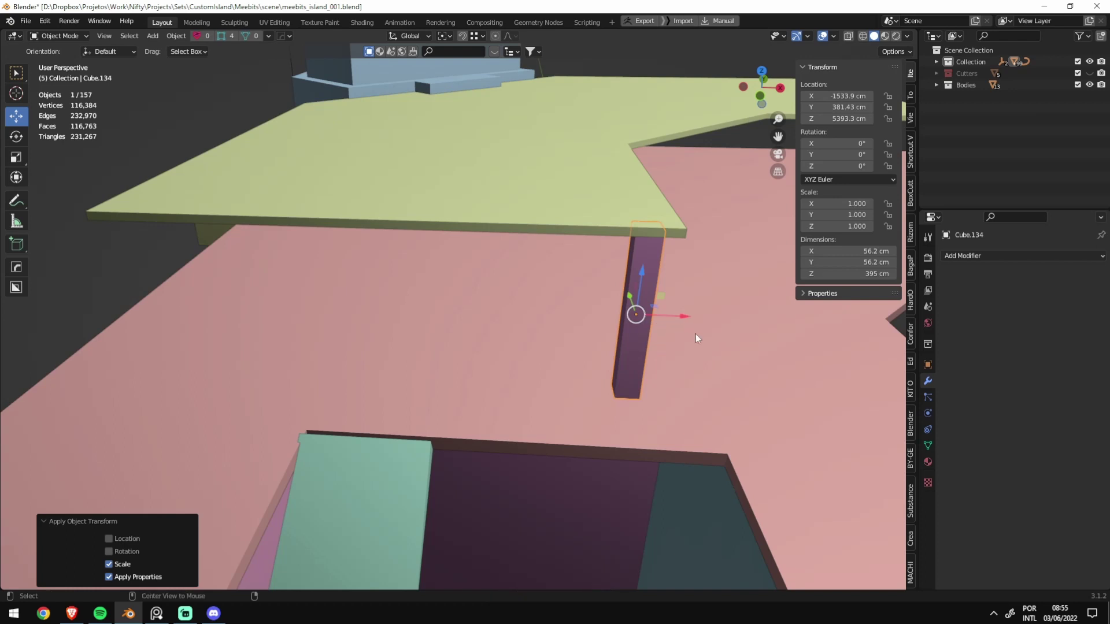
# Step: Duplicate the pillar along X, then linked-copy both along Y under the slab's corners
pyautogui.hotkey('shift', 'd')
pyautogui.press('x')
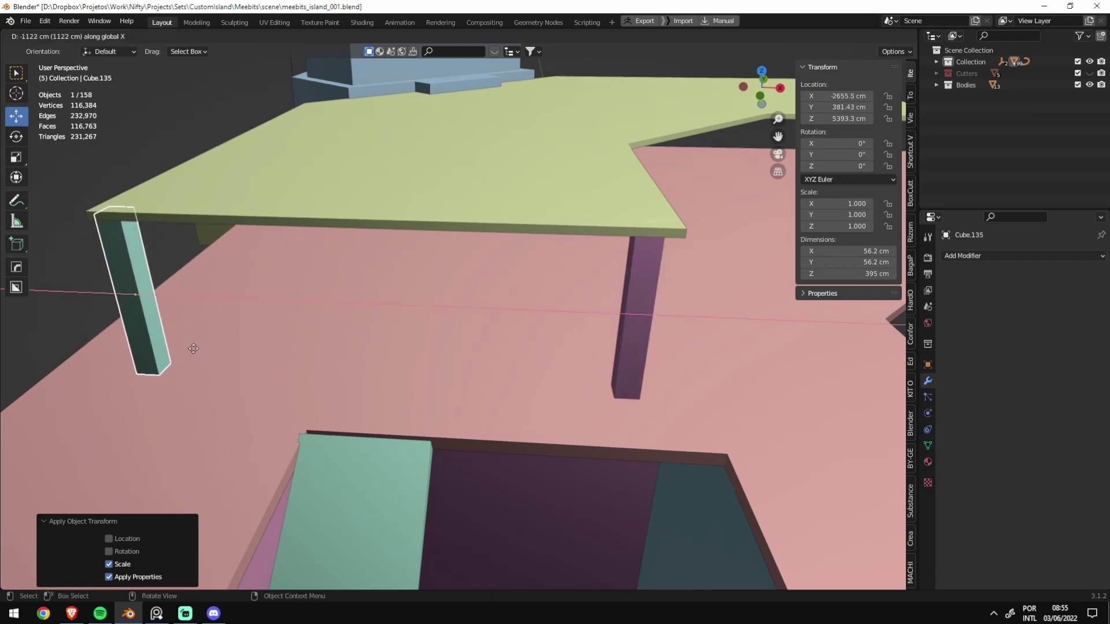
pyautogui.click(193, 349)
pyautogui.moveTo(193, 348)
pyautogui.mouseDown(button='middle')
pyautogui.moveTo(508, 297)
pyautogui.moveTo(481, 320)
pyautogui.moveTo(487, 307)
pyautogui.moveTo(442, 317)
pyautogui.mouseUp(button='middle')
pyautogui.hotkey('alt', 'd')
pyautogui.press('y')
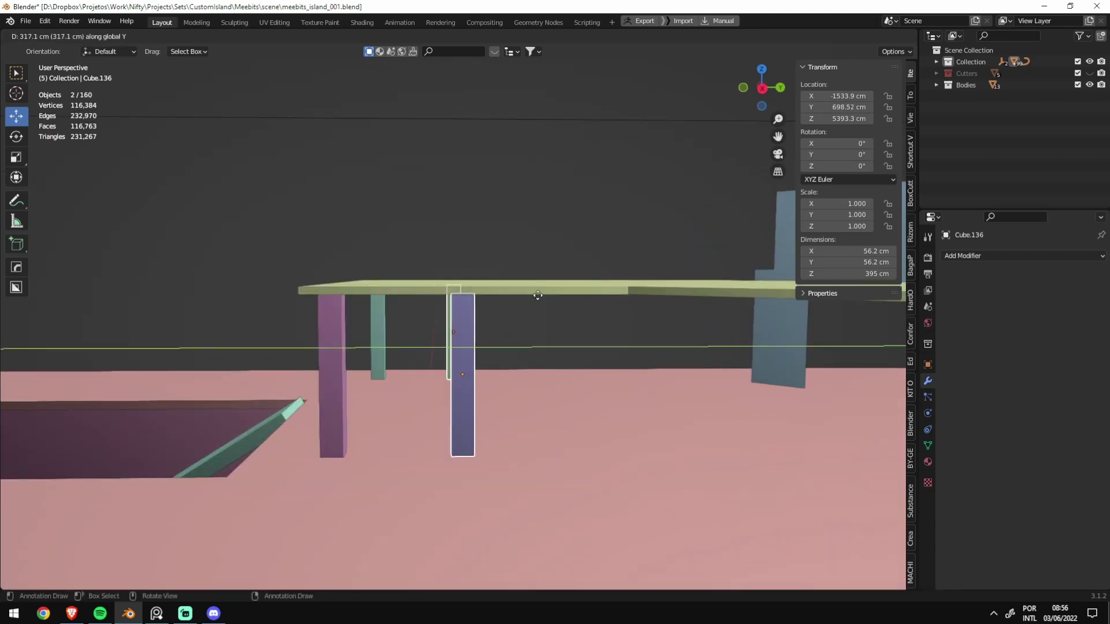
pyautogui.click(609, 309)
pyautogui.moveTo(609, 309)
pyautogui.mouseDown(button='middle')
pyautogui.moveTo(628, 350)
pyautogui.moveTo(779, 348)
pyautogui.moveTo(716, 338)
pyautogui.moveTo(507, 347)
pyautogui.moveTo(595, 311)
pyautogui.moveTo(469, 341)
pyautogui.moveTo(567, 328)
pyautogui.moveTo(603, 345)
pyautogui.moveTo(566, 355)
pyautogui.mouseUp(button='middle')
# Step: Select a slab leg and switch to a see-through top view
pyautogui.click(568, 356)
pyautogui.press('`')
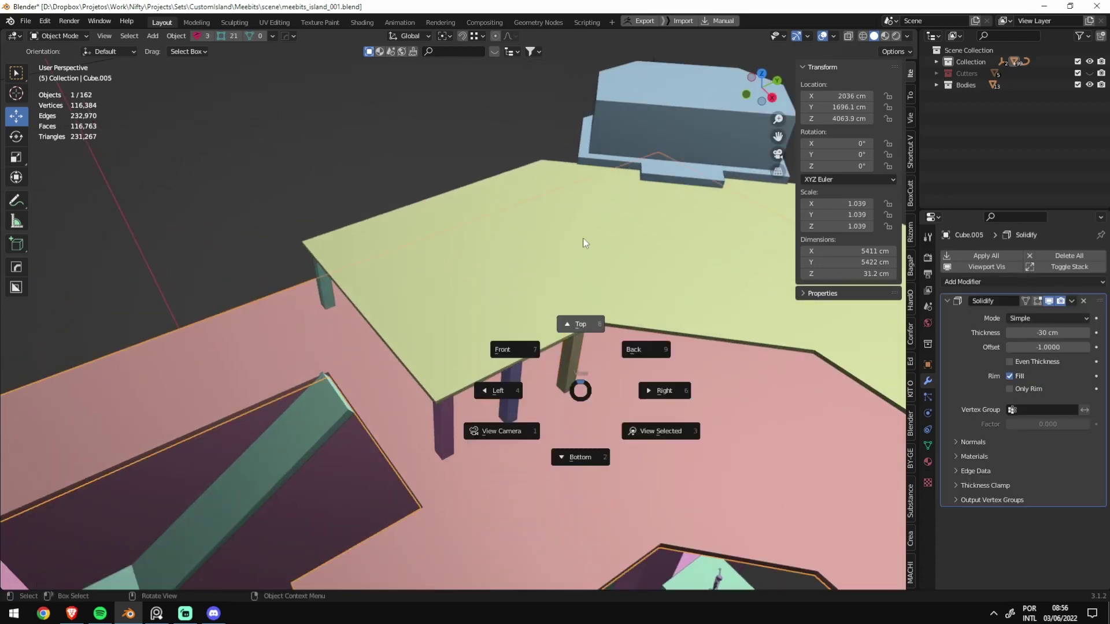
pyautogui.click(575, 252)
pyautogui.moveTo(572, 266); pyautogui.dragTo(462, 215, button='middle')
pyautogui.click(554, 376)
pyautogui.press('KP_7')
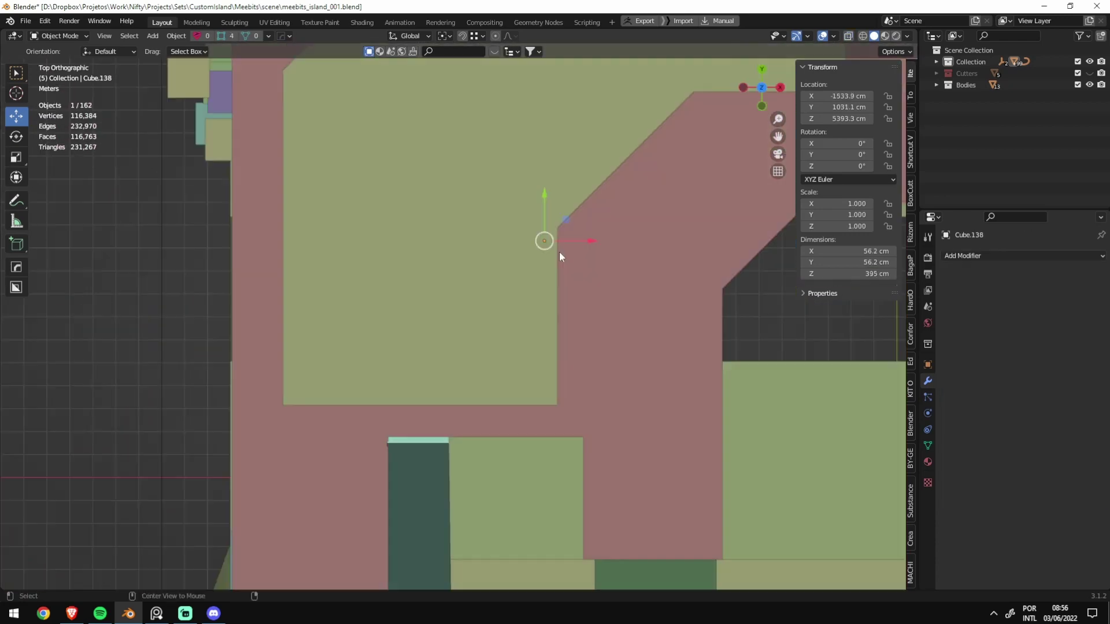
pyautogui.hotkey('alt', 'z')
pyautogui.scroll(3, 501, 366)
# Step: Make a linked copy of the leg, rotate it 45° on Z, and place it along the angled edge
pyautogui.hotkey('alt', 'd')
pyautogui.click(591, 234)
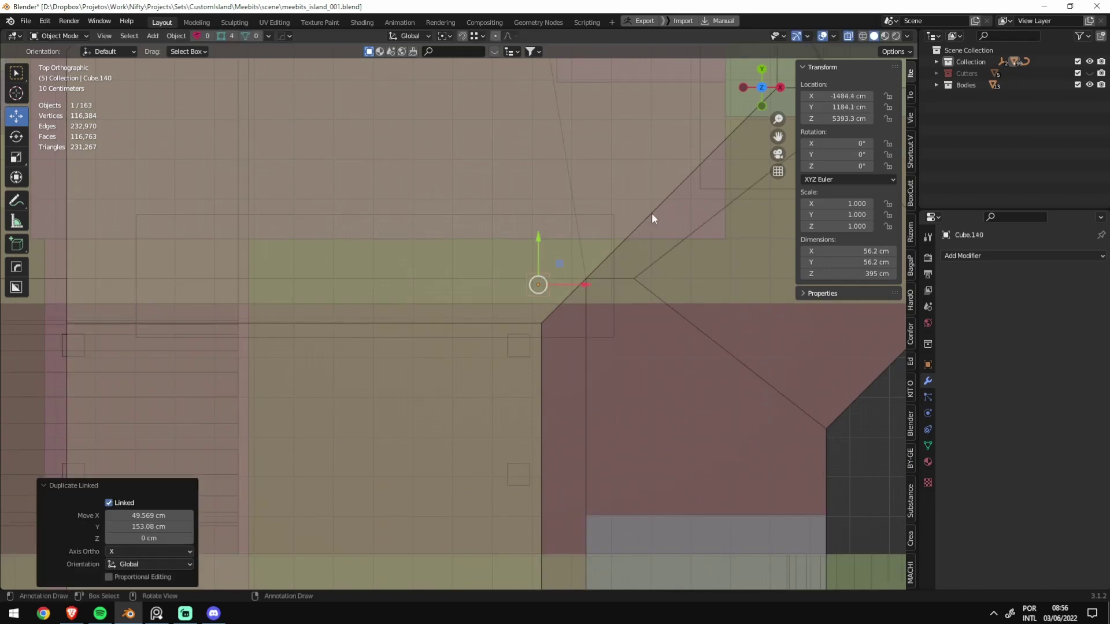
pyautogui.press('r')
pyautogui.press('4')
pyautogui.press('5')
pyautogui.press('Return')
pyautogui.press('g')
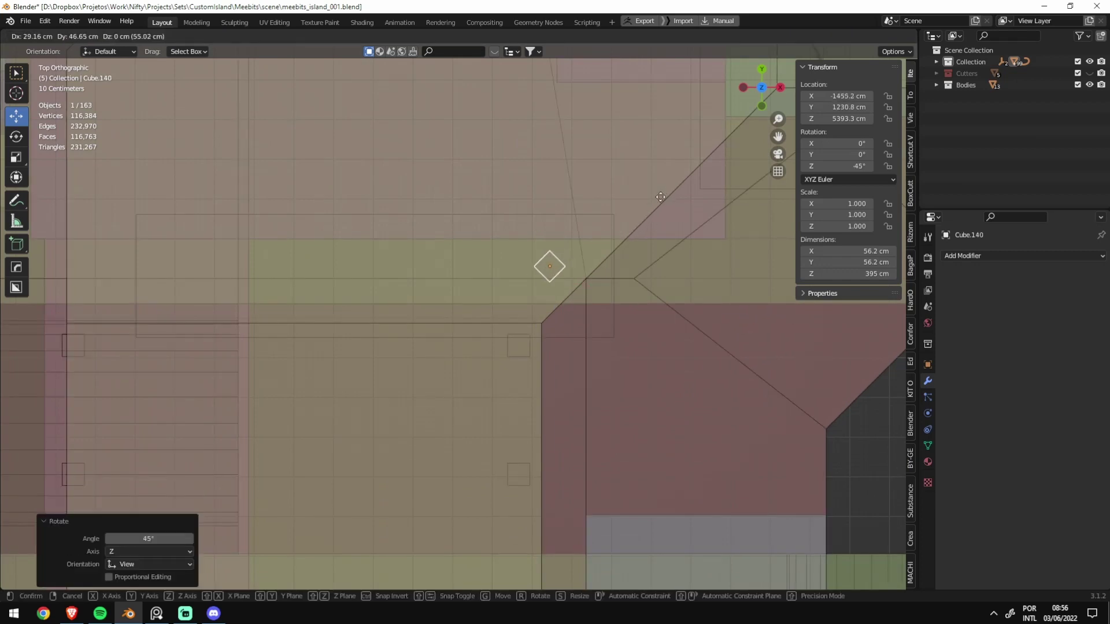
pyautogui.click(674, 187)
# Step: Add two more linked angled legs further along the slab's angled edge
pyautogui.hotkey('alt', 'd')
pyautogui.keyDown('shift'); pyautogui.moveTo(678, 183); pyautogui.dragTo(463, 388, button='middle'); pyautogui.keyUp('shift')
pyautogui.click(630, 197)
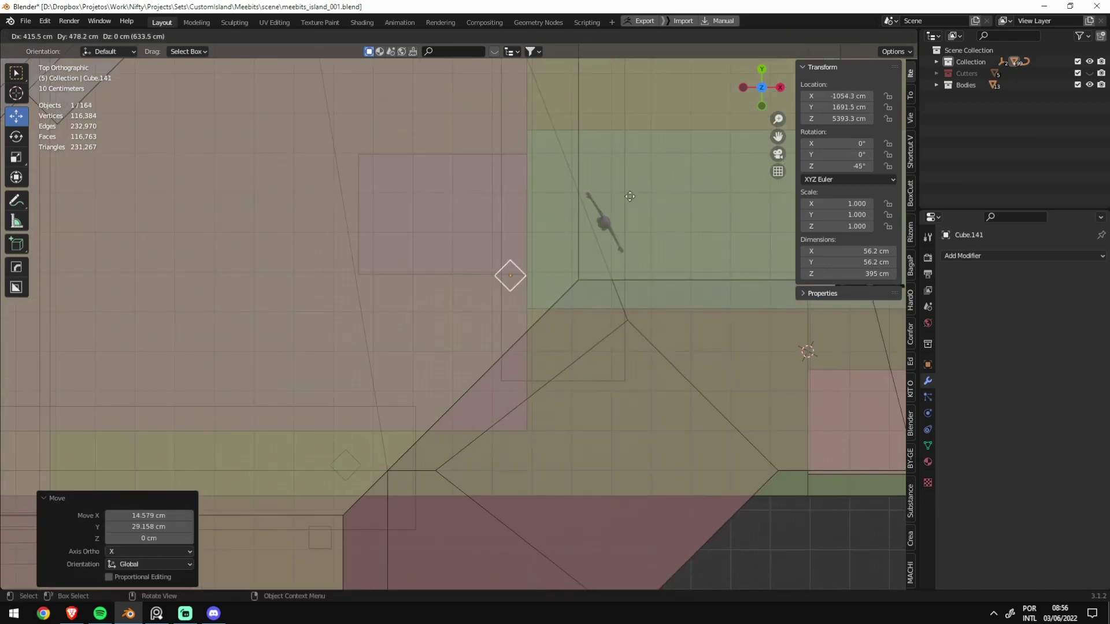
pyautogui.click(660, 196)
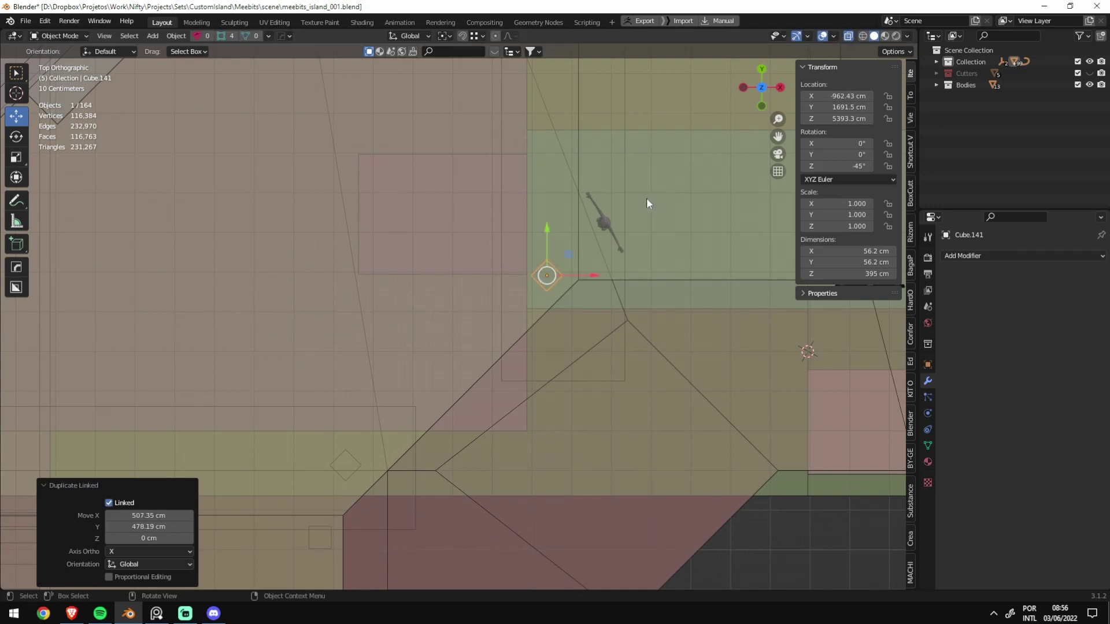
pyautogui.hotkey('alt', 'd')
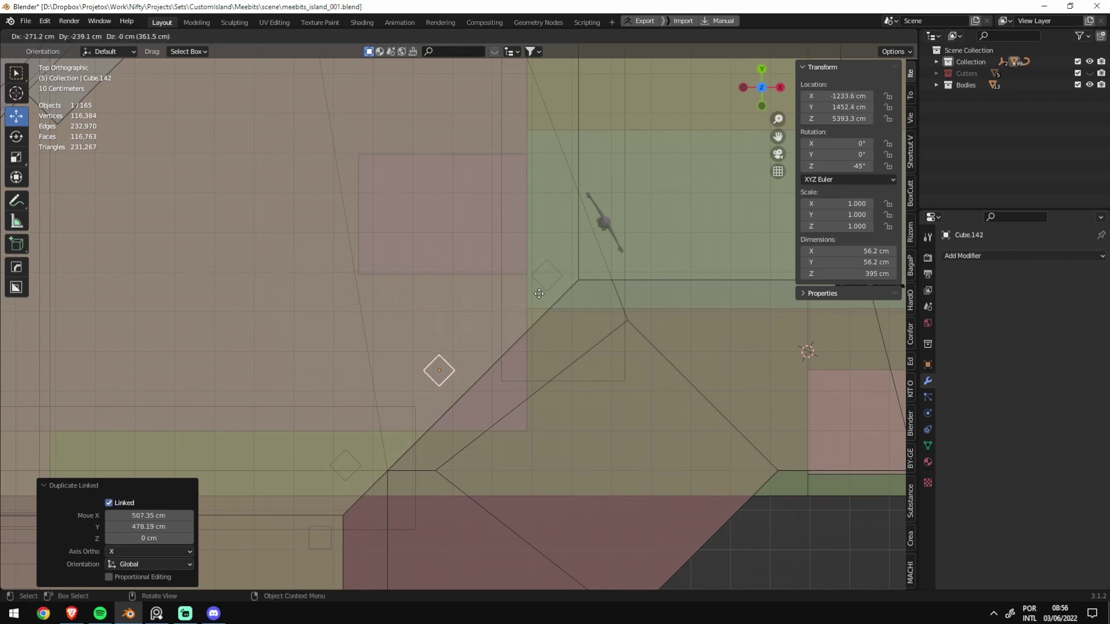
pyautogui.click(539, 293)
pyautogui.click(10, 206)
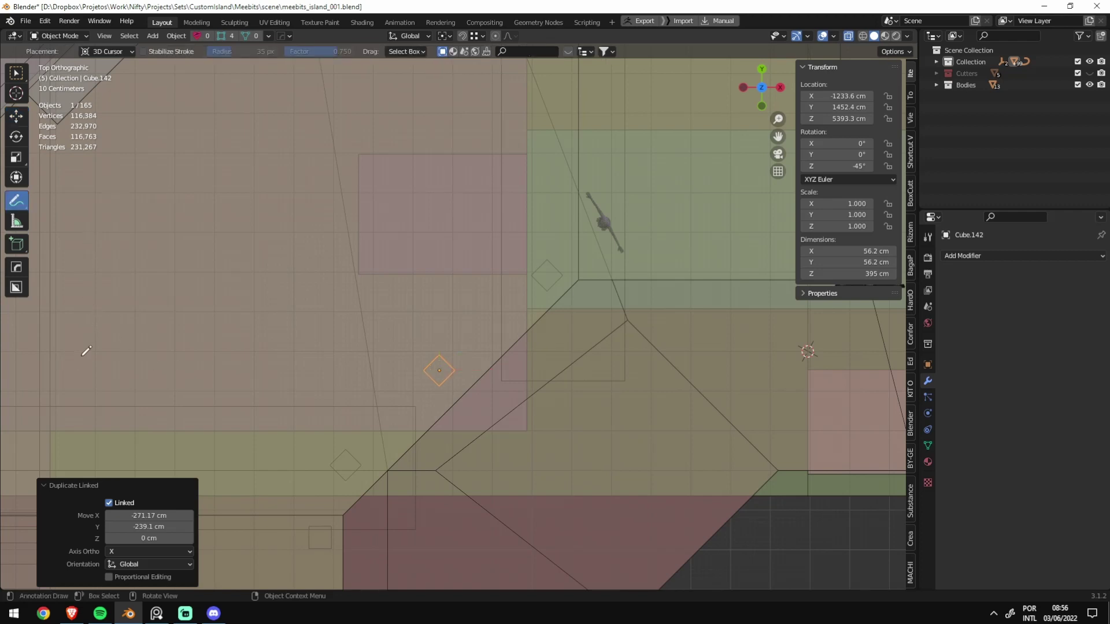
pyautogui.moveTo(99, 147); pyautogui.dragTo(144, 171)
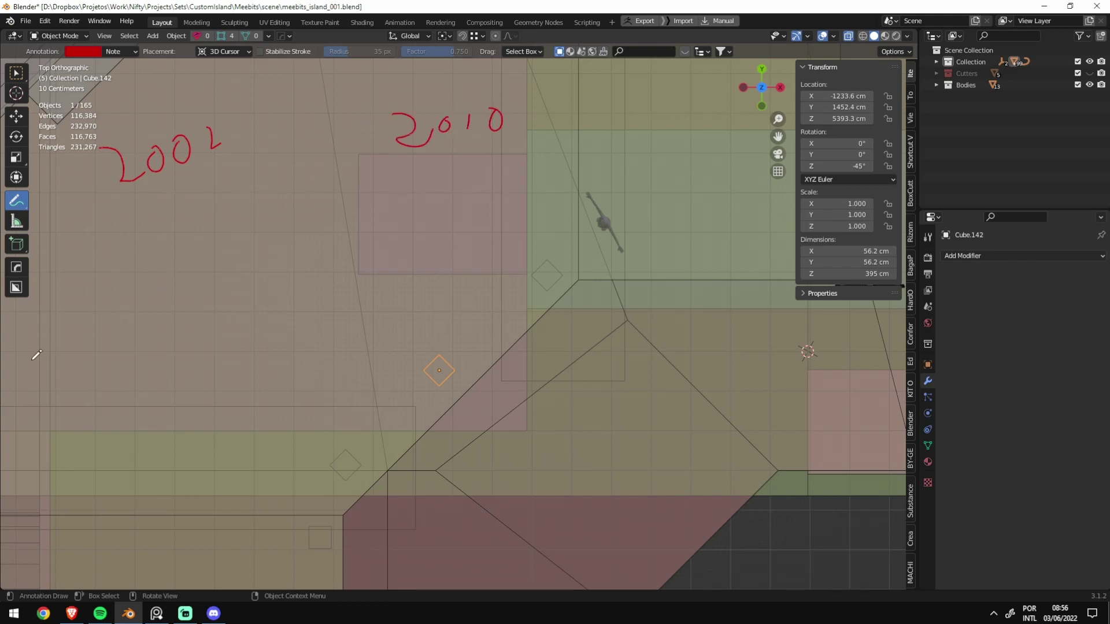
pyautogui.moveTo(36, 358); pyautogui.dragTo(607, 346)
pyautogui.moveTo(55, 246); pyautogui.dragTo(54, 177)
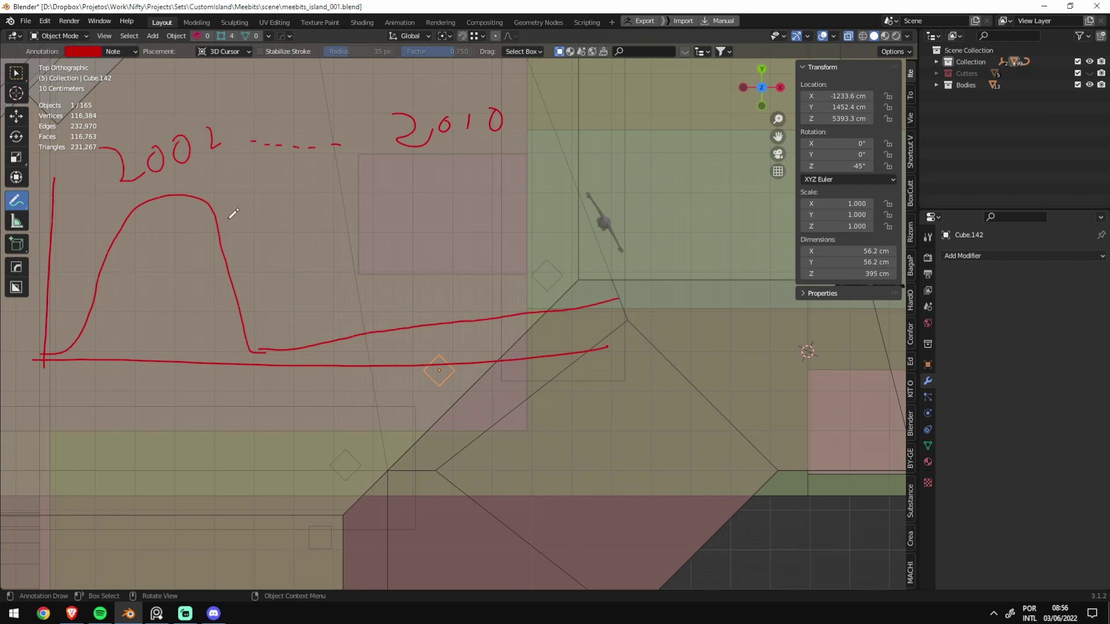
pyautogui.moveTo(82, 321); pyautogui.dragTo(271, 318)
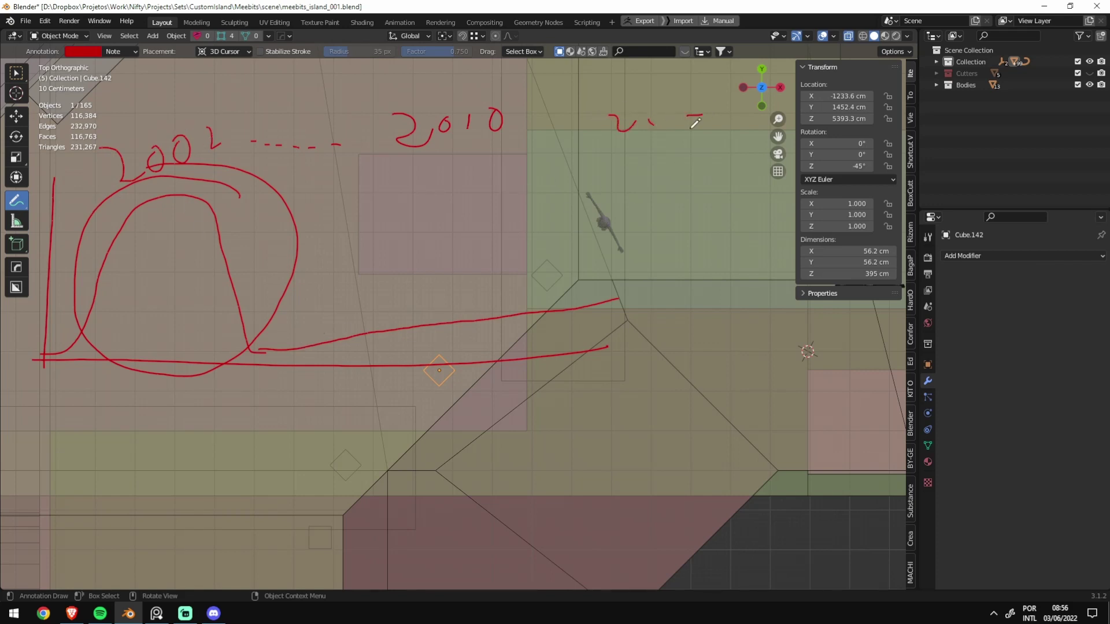
pyautogui.moveTo(696, 123)
pyautogui.keyDown('ctrl'); pyautogui.mouseDown()
pyautogui.moveTo(701, 148)
pyautogui.moveTo(492, 119)
pyautogui.moveTo(74, 236)
pyautogui.moveTo(533, 357)
pyautogui.mouseUp(); pyautogui.keyUp('ctrl')
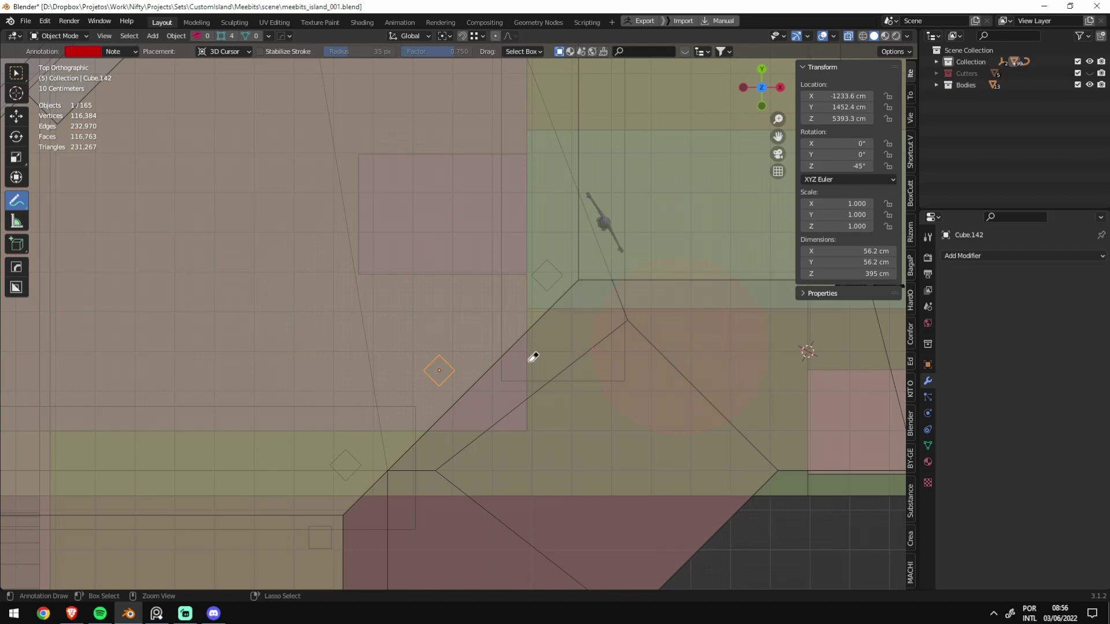
# Step: Return to object selection, orbit to a perspective view and save the file
pyautogui.click(8, 79)
pyautogui.moveTo(359, 161); pyautogui.dragTo(439, 195, button='middle')
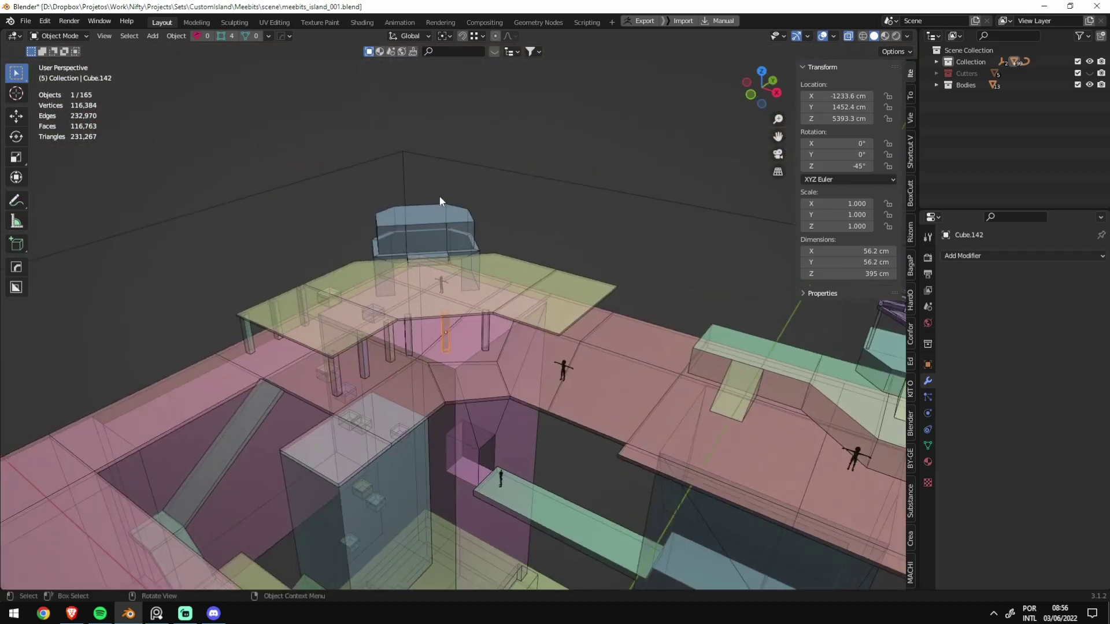
pyautogui.hotkey('shift', 'space')
pyautogui.press('g')
pyautogui.moveTo(498, 357); pyautogui.dragTo(526, 422, button='middle')
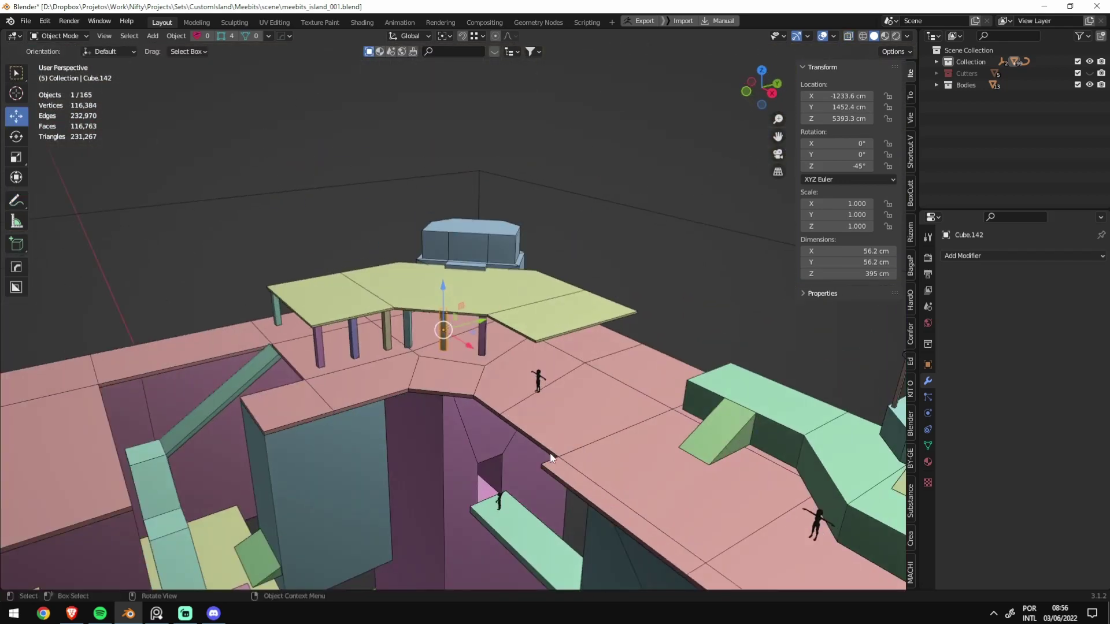
pyautogui.hotkey('ctrl', 's')
# Step: Select a pillar under the yellow slab and look straight down in Top view
pyautogui.scroll(5, 414, 285)
pyautogui.scroll(3, 461, 313)
pyautogui.moveTo(574, 370); pyautogui.dragTo(550, 257, button='middle')
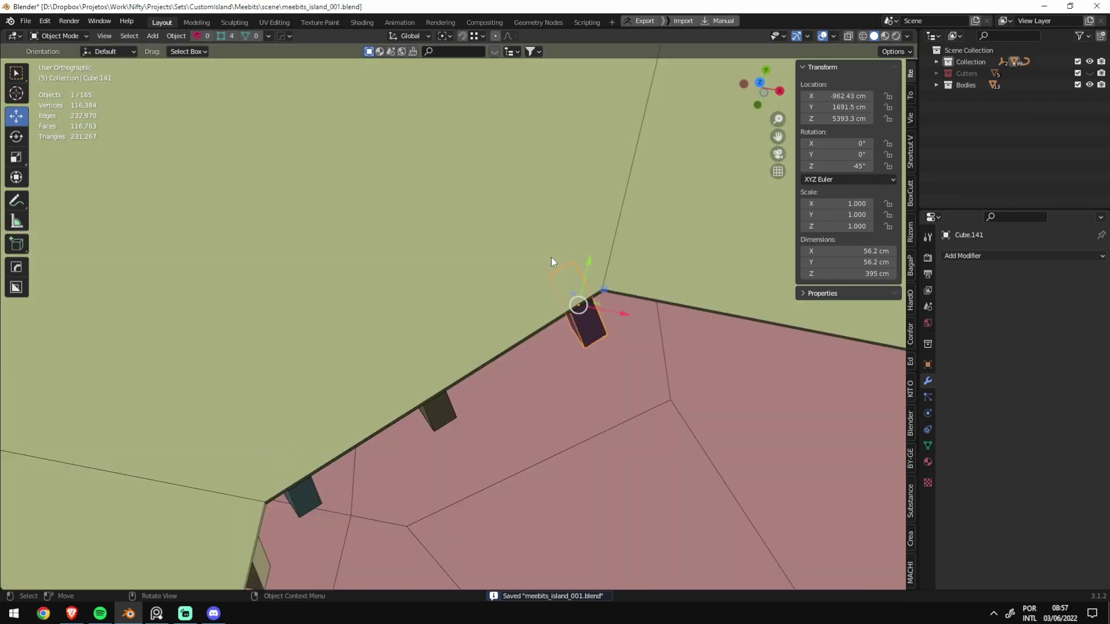
pyautogui.hotkey('alt', 'z')
pyautogui.click(550, 257)
pyautogui.moveTo(462, 370); pyautogui.dragTo(331, 313, button='middle')
pyautogui.hotkey('alt', 'z')
pyautogui.click(344, 316)
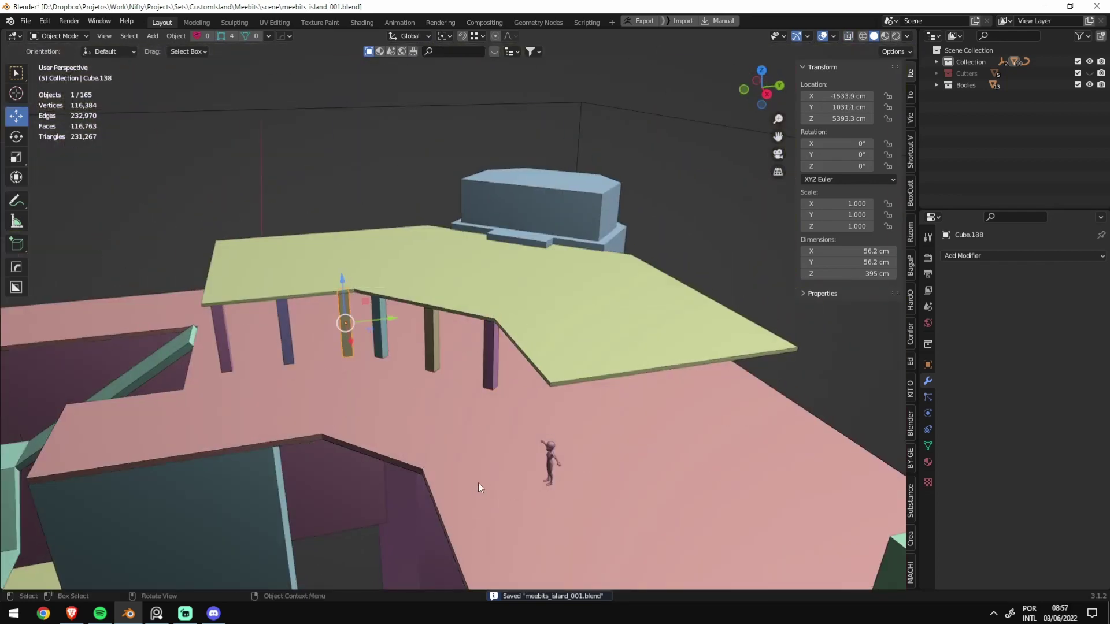
pyautogui.hotkey('alt', 'z')
pyautogui.press('KP_7')
pyautogui.keyDown('shift'); pyautogui.moveTo(512, 381); pyautogui.dragTo(496, 390, button='middle'); pyautogui.keyUp('shift')
# Step: Place a linked copy of the pillar under the slab's straight front edge
pyautogui.hotkey('alt', 'd')
pyautogui.click(630, 265)
pyautogui.scroll(3, 636, 263)
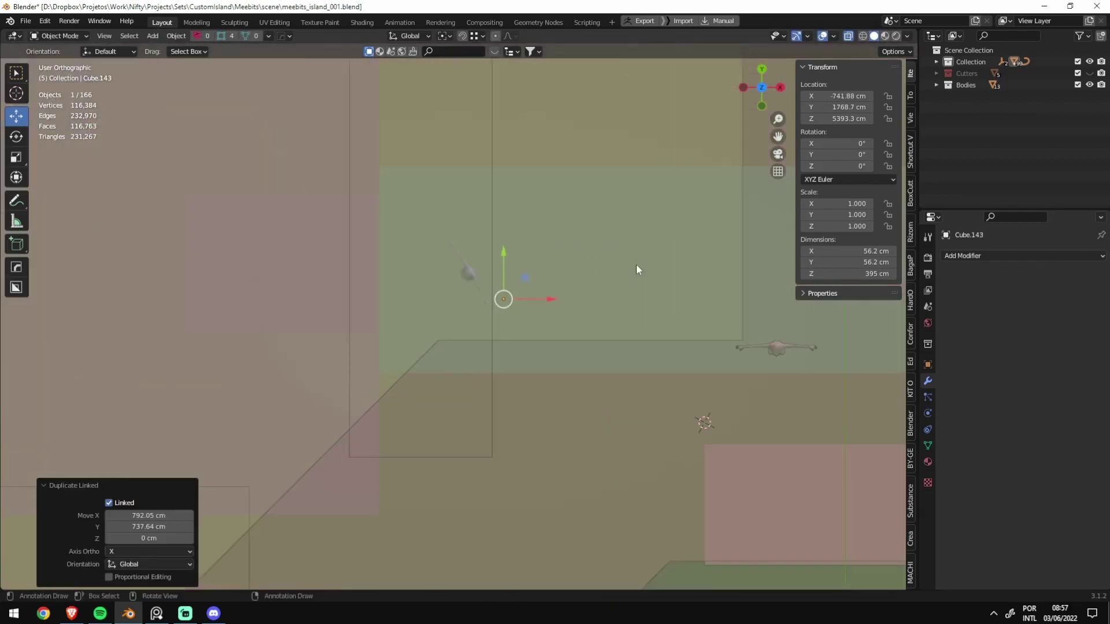
pyautogui.scroll(3, 635, 271)
pyautogui.scroll(3, 633, 277)
pyautogui.press('g')
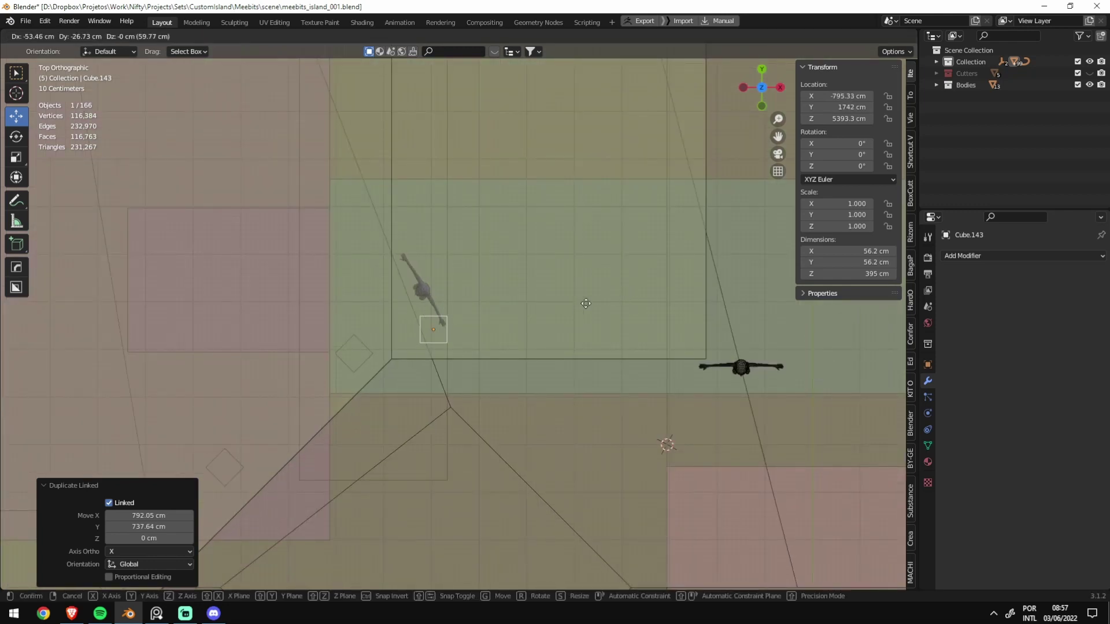
pyautogui.click(585, 303)
# Step: Add two more linked pillar copies along X to extend the row
pyautogui.hotkey('alt', 'd')
pyautogui.press('x')
pyautogui.click(683, 301)
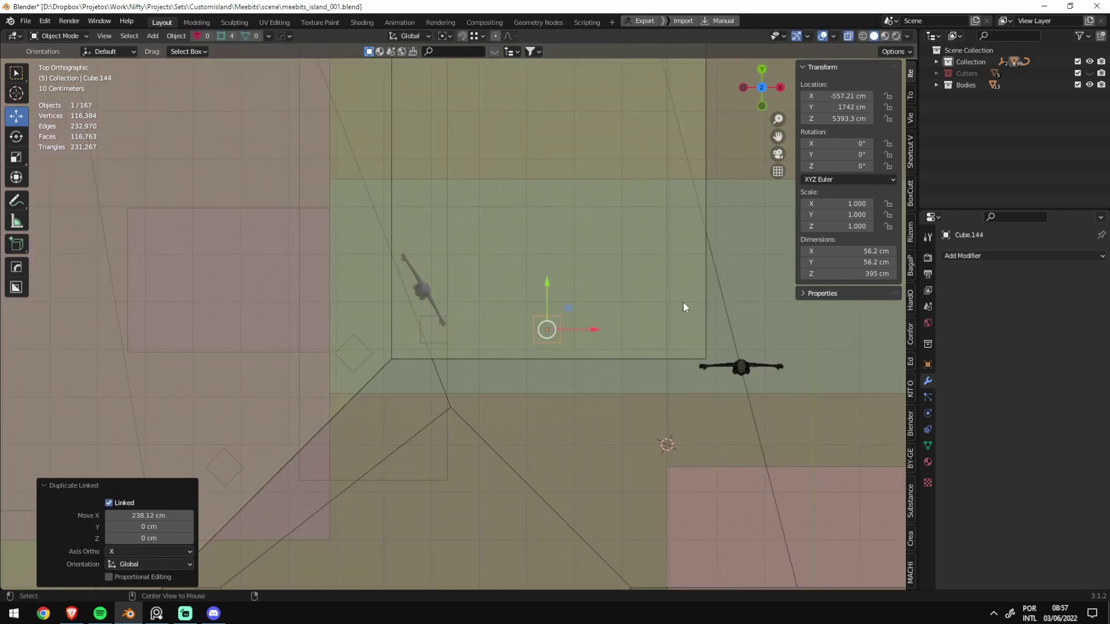
pyautogui.hotkey('alt', 'd')
pyautogui.press('x')
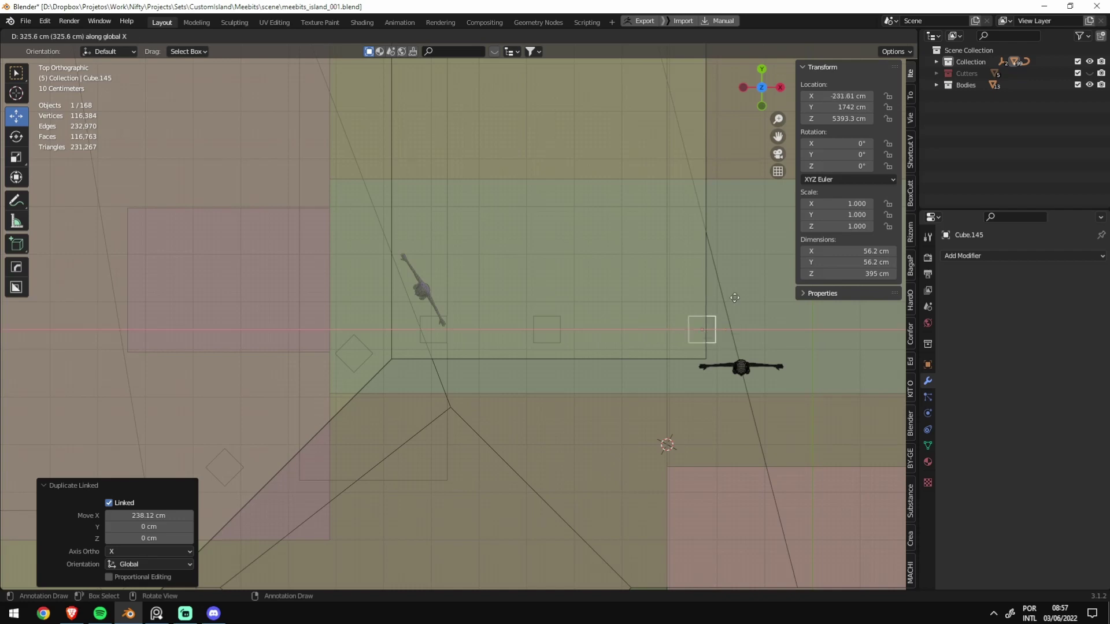
pyautogui.click(728, 299)
# Step: Shift the middle pillar slightly along X to even out the spacing
pyautogui.moveTo(724, 297)
pyautogui.mouseDown(button='middle')
pyautogui.moveTo(582, 241)
pyautogui.moveTo(549, 314)
pyautogui.mouseUp(button='middle')
pyautogui.click(549, 315)
pyautogui.moveTo(596, 322); pyautogui.dragTo(612, 307)
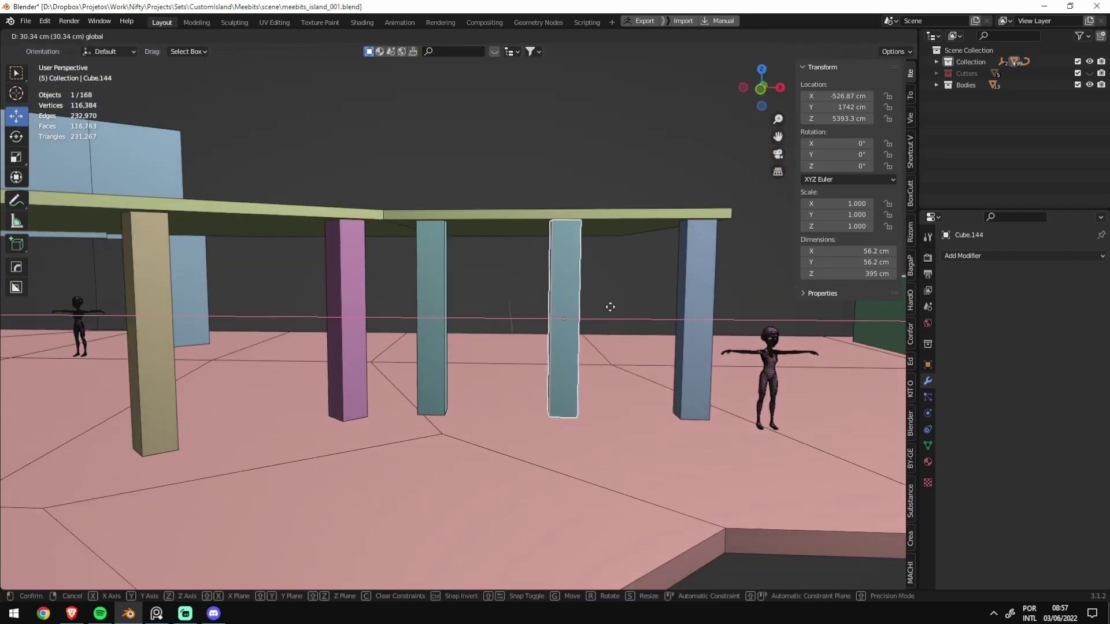
pyautogui.moveTo(612, 306)
pyautogui.mouseDown(button='middle')
pyautogui.moveTo(493, 329)
pyautogui.moveTo(339, 324)
pyautogui.mouseUp(button='middle')
# Step: Delete two stray leg blocks from under the slab
pyautogui.press('x')
pyautogui.click(311, 321)
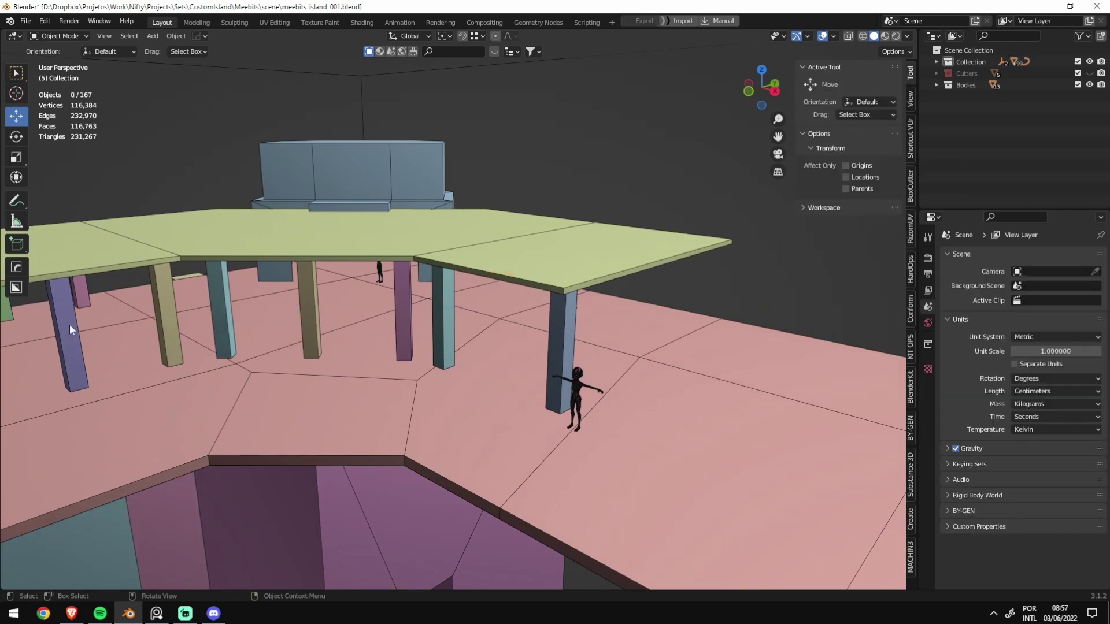
pyautogui.moveTo(68, 325)
pyautogui.mouseDown(button='middle')
pyautogui.moveTo(291, 342)
pyautogui.moveTo(452, 338)
pyautogui.moveTo(497, 369)
pyautogui.moveTo(454, 359)
pyautogui.mouseUp(button='middle')
pyautogui.click(290, 343)
pyautogui.press('x')
# Step: Duplicate two legs and move the copies along Y to the slab's far edge
pyautogui.click(452, 337)
pyautogui.keyDown('shift'); pyautogui.click(466, 373); pyautogui.keyUp('shift')
pyautogui.hotkey('shift', 'd')
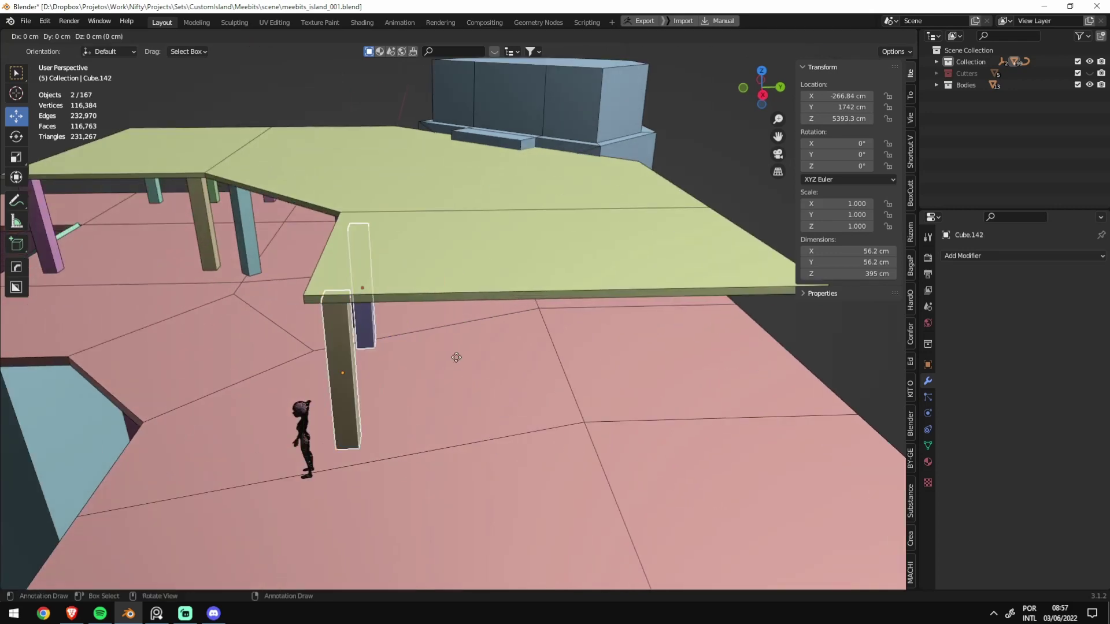
pyautogui.press('y')
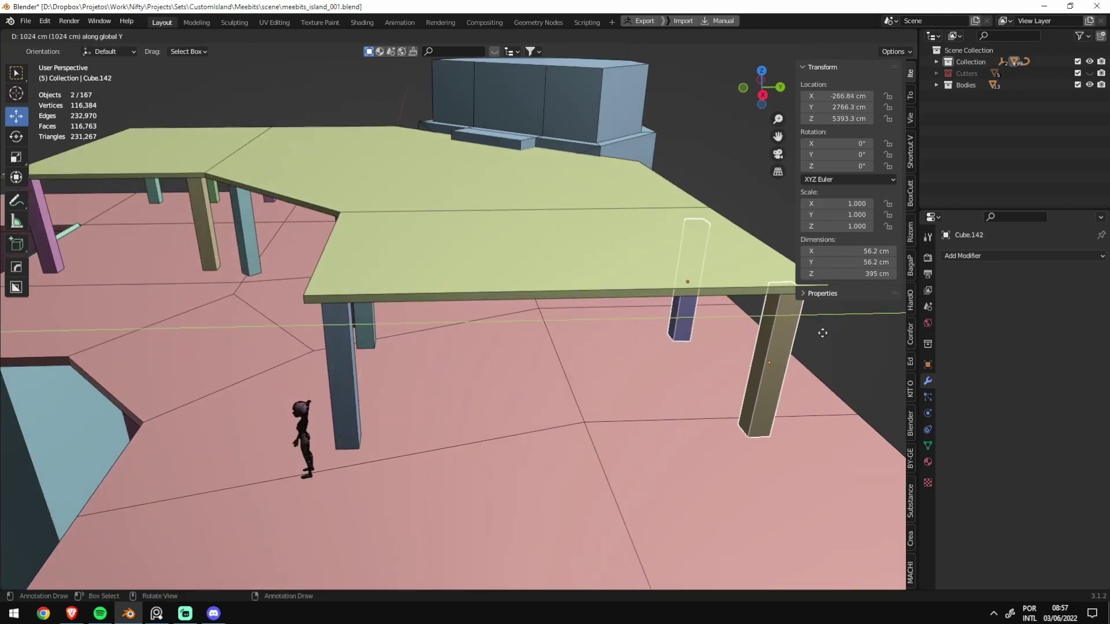
pyautogui.click(822, 332)
# Step: Nudge a copied leg slightly along Y and save the file
pyautogui.moveTo(717, 324)
pyautogui.mouseDown(button='middle')
pyautogui.moveTo(623, 341)
pyautogui.moveTo(576, 390)
pyautogui.moveTo(551, 192)
pyautogui.mouseUp(button='middle')
pyautogui.press('g')
pyautogui.press('y')
pyautogui.click(646, 317)
pyautogui.scroll(-5, 581, 329)
pyautogui.hotkey('ctrl', 's')
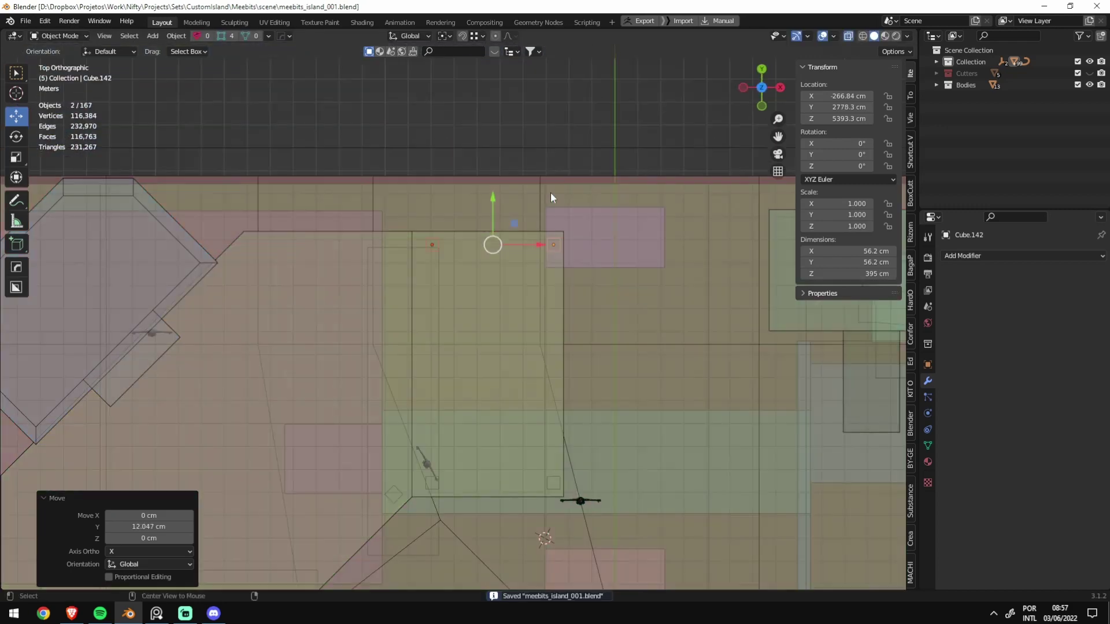
# Step: Duplicate a leg along X to the slab's other corner
pyautogui.scroll(1, 511, 195)
pyautogui.scroll(2, 446, 203)
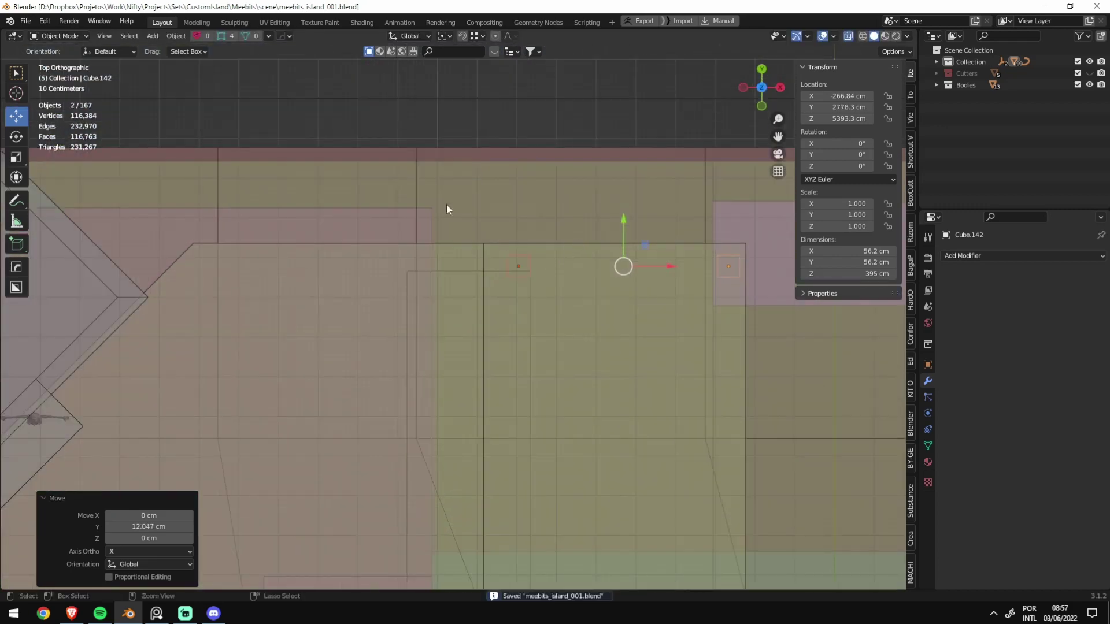
pyautogui.keyDown('shift'); pyautogui.moveTo(473, 212); pyautogui.dragTo(555, 264, button='middle'); pyautogui.keyUp('shift')
pyautogui.hotkey('shift', 'd')
pyautogui.press('x')
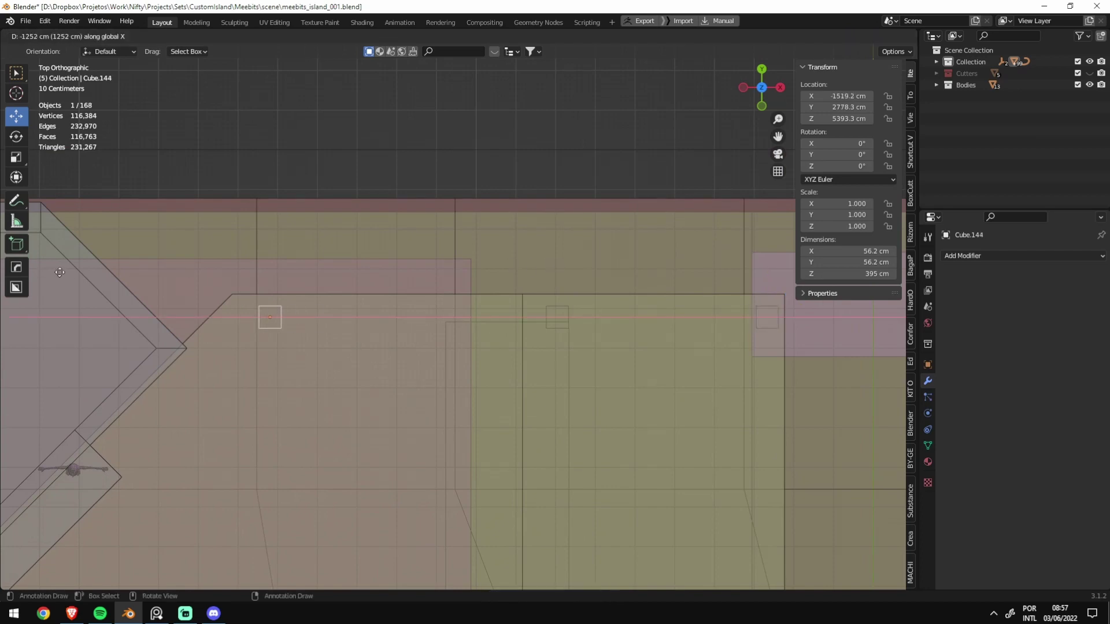
pyautogui.click(60, 273)
# Step: Reposition the purple leg under the slab along X and save
pyautogui.moveTo(554, 337)
pyautogui.mouseDown(button='middle')
pyautogui.moveTo(278, 212)
pyautogui.moveTo(385, 271)
pyautogui.moveTo(445, 260)
pyautogui.mouseUp(button='middle')
pyautogui.click(385, 289)
pyautogui.press('g')
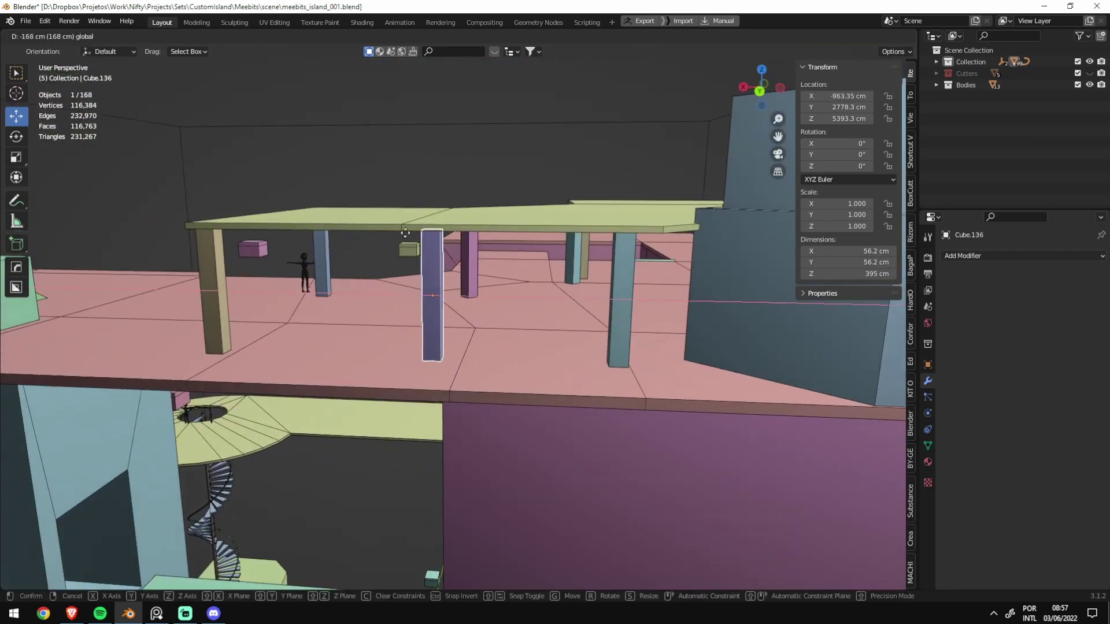
pyautogui.rightClick(405, 233)
pyautogui.press('g')
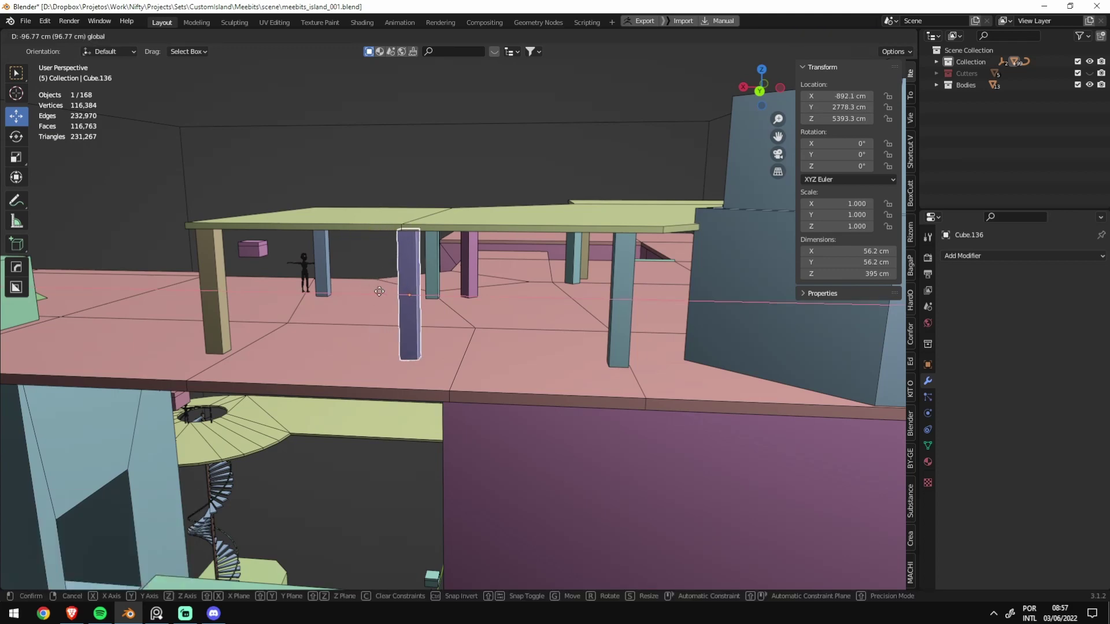
pyautogui.click(377, 291)
pyautogui.moveTo(377, 291); pyautogui.dragTo(647, 385, button='middle')
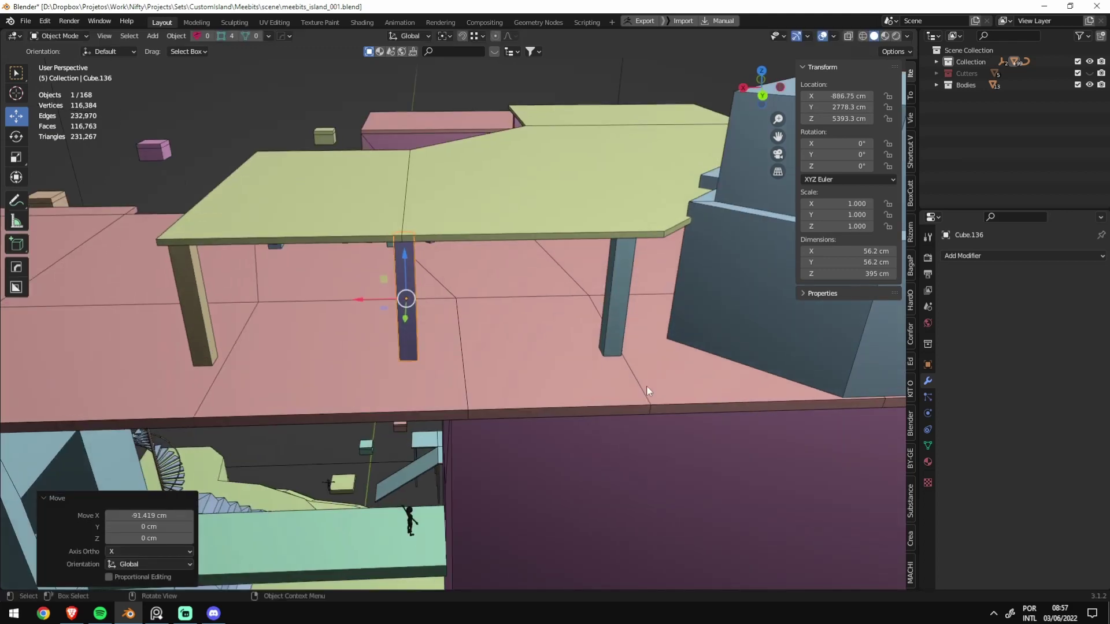
pyautogui.hotkey('ctrl', 's')
# Step: Check the pillar layout from a see-through top view and select the corner leg
pyautogui.moveTo(487, 265)
pyautogui.mouseDown(button='middle')
pyautogui.moveTo(504, 284)
pyautogui.moveTo(491, 296)
pyautogui.mouseUp(button='middle')
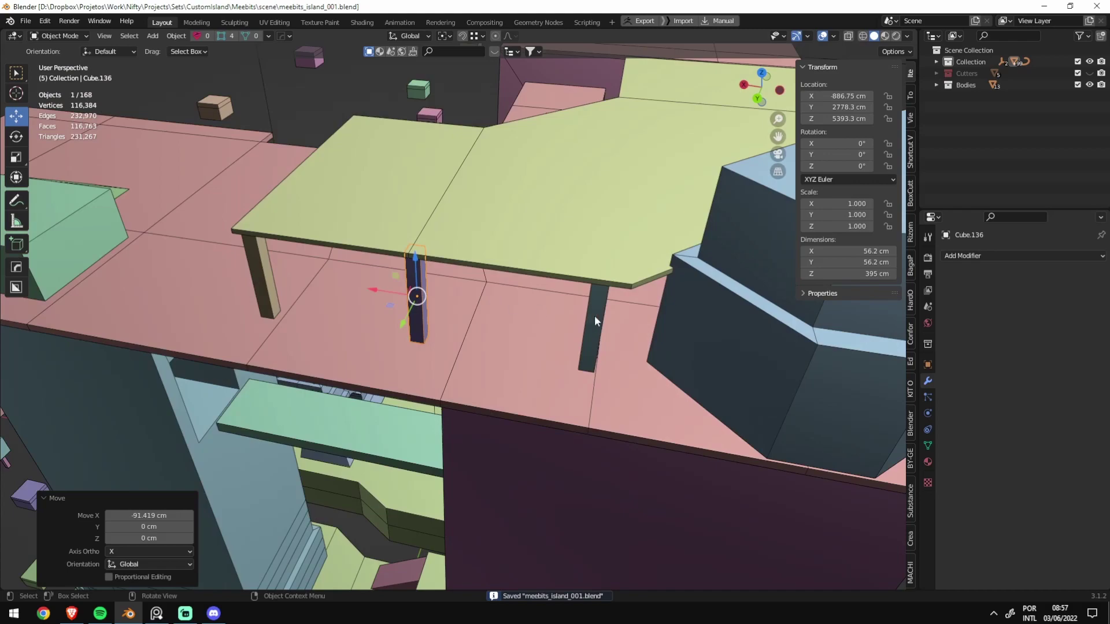
pyautogui.scroll(-4, 594, 315)
pyautogui.press('`')
pyautogui.click(591, 270)
pyautogui.hotkey('alt', 'z')
pyautogui.scroll(4, 550, 306)
pyautogui.click(501, 200)
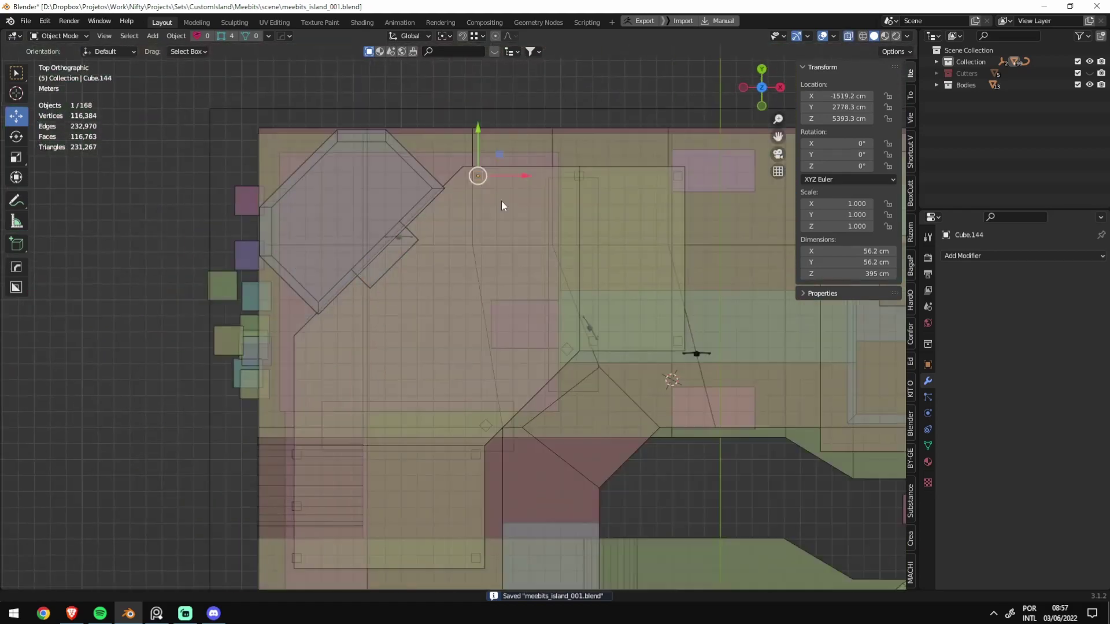
pyautogui.keyDown('shift'); pyautogui.moveTo(501, 200); pyautogui.dragTo(536, 159, button='middle'); pyautogui.keyUp('shift')
pyautogui.moveTo(436, 308)
pyautogui.mouseDown(button='middle')
pyautogui.moveTo(521, 214)
pyautogui.moveTo(546, 359)
pyautogui.mouseUp(button='middle')
pyautogui.hotkey('alt', 'z')
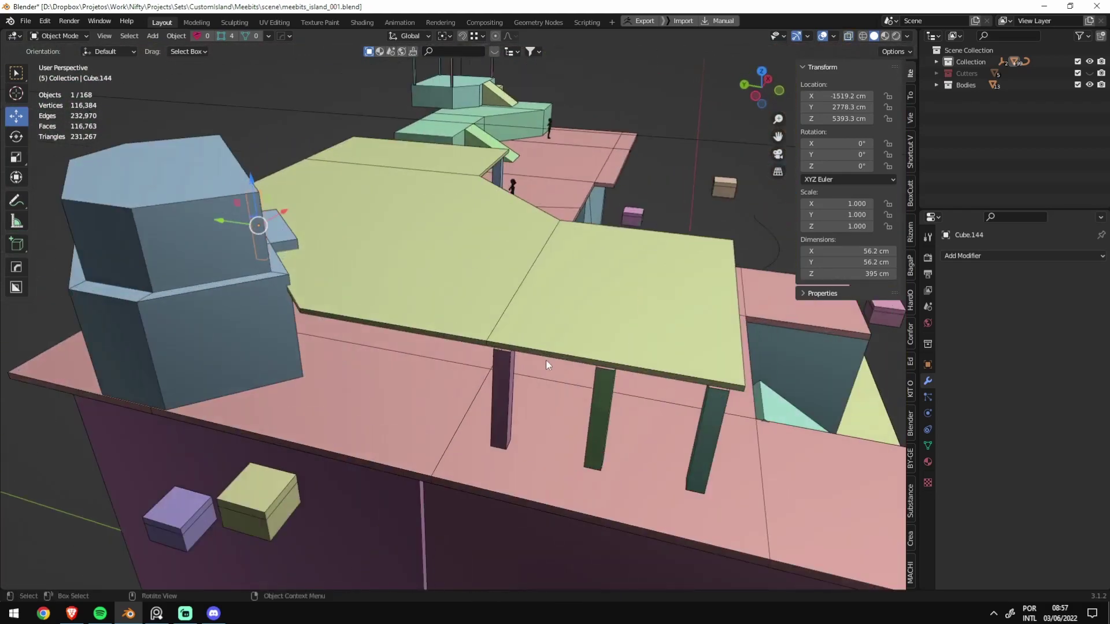
# Step: Slide three pillars about 31 cm along X
pyautogui.click(505, 393)
pyautogui.keyDown('shift'); pyautogui.click(593, 403); pyautogui.keyUp('shift')
pyautogui.keyDown('shift'); pyautogui.click(707, 431); pyautogui.keyUp('shift')
pyautogui.moveTo(706, 430)
pyautogui.mouseDown(button='middle')
pyautogui.moveTo(661, 390)
pyautogui.moveTo(459, 366)
pyautogui.moveTo(452, 341)
pyautogui.mouseUp(button='middle')
pyautogui.scroll(3, 661, 390)
pyautogui.moveTo(494, 317); pyautogui.dragTo(514, 313)
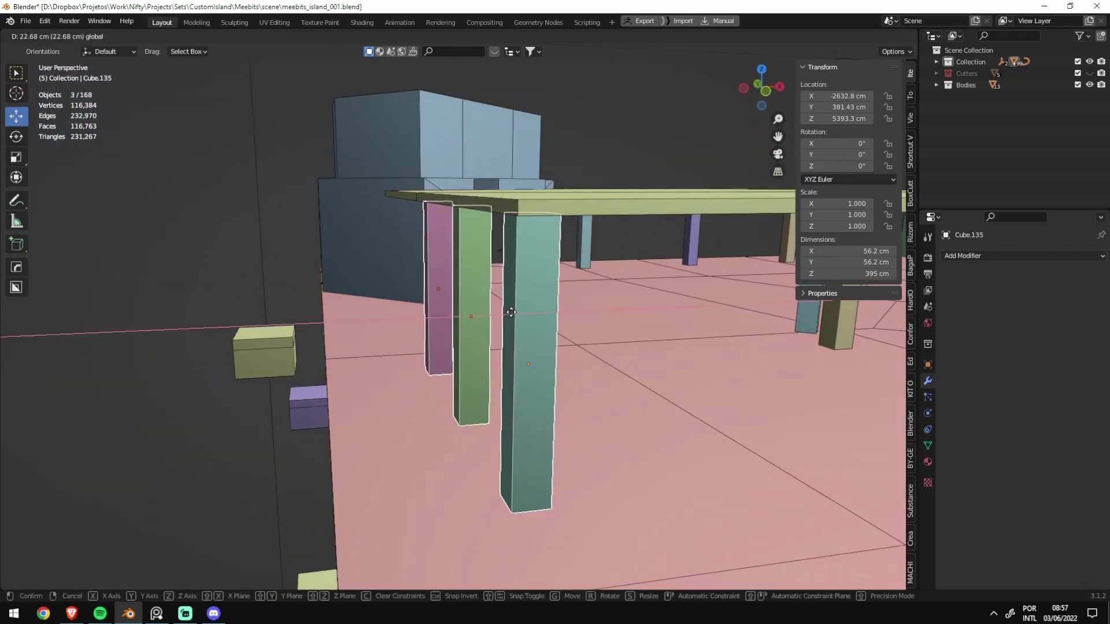
pyautogui.click(514, 312)
pyautogui.scroll(-3, 514, 312)
pyautogui.moveTo(515, 312); pyautogui.dragTo(585, 324, button='middle')
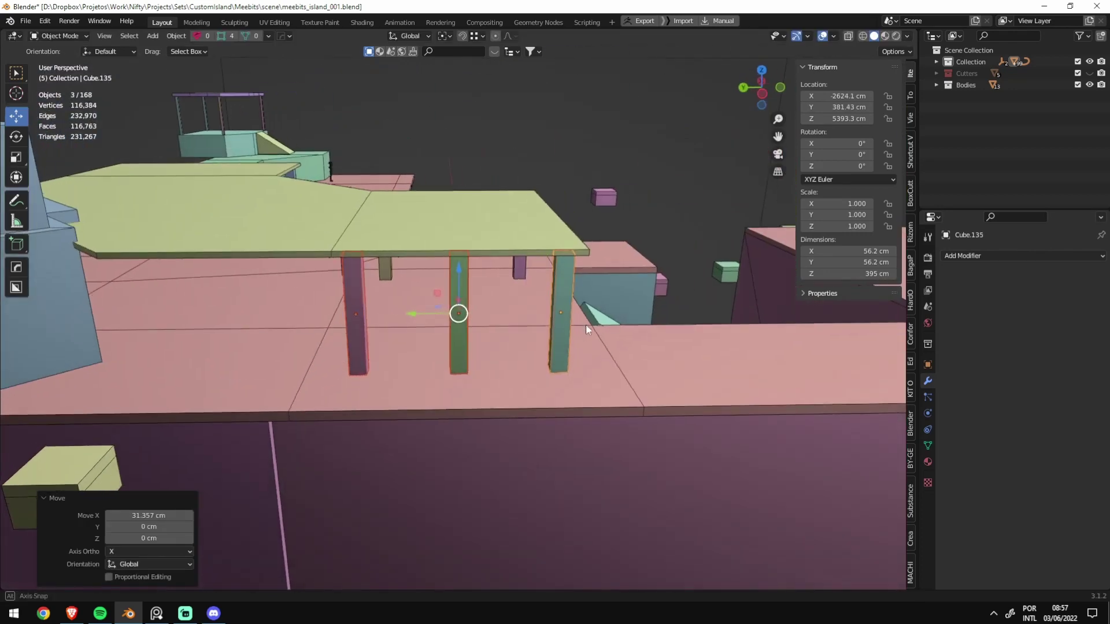
# Step: Slide two pillars along Y, one about 680 cm, and save the file
pyautogui.click(355, 300)
pyautogui.scroll(3, 512, 298)
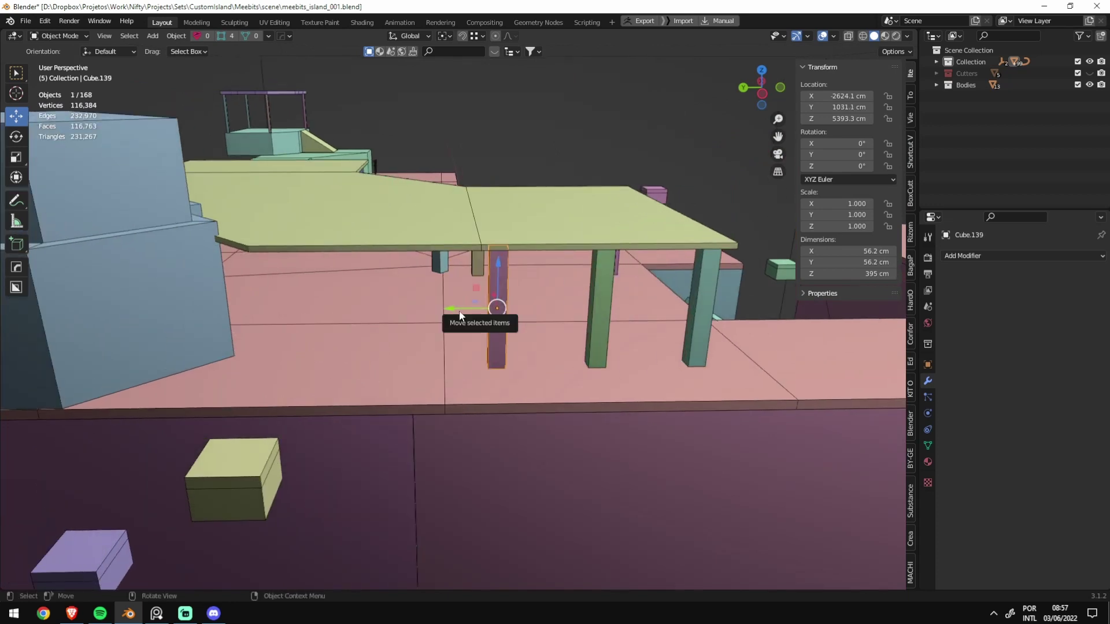
pyautogui.moveTo(459, 311); pyautogui.dragTo(241, 312)
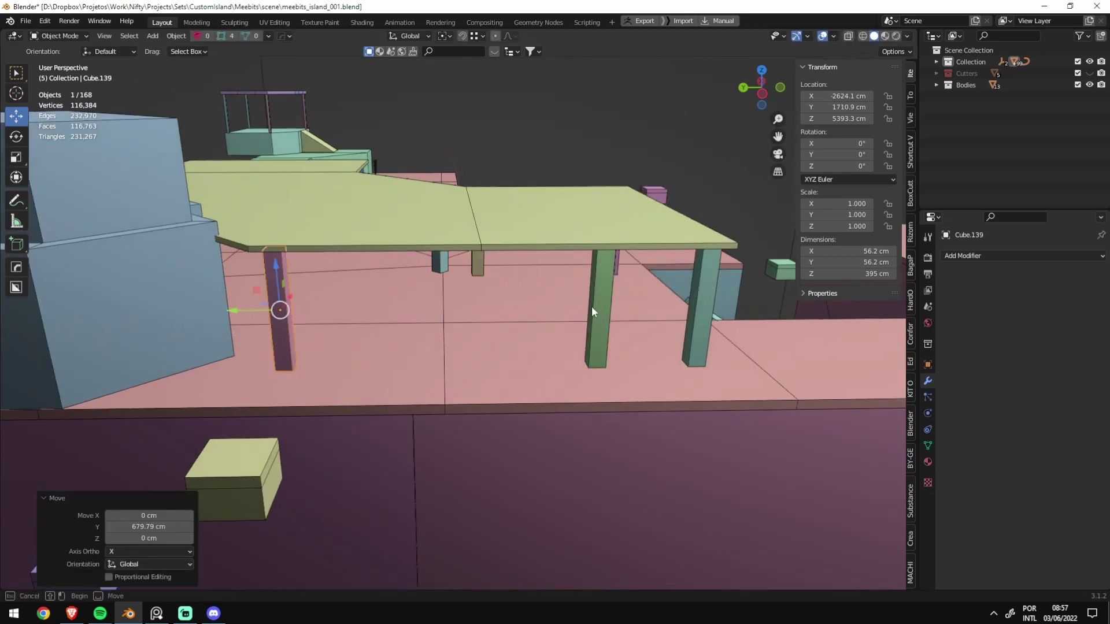
pyautogui.click(591, 323)
pyautogui.moveTo(560, 325)
pyautogui.mouseDown()
pyautogui.moveTo(520, 307)
pyautogui.moveTo(445, 308)
pyautogui.mouseUp()
pyautogui.hotkey('ctrl', 's')
pyautogui.moveTo(445, 307)
pyautogui.mouseDown(button='middle')
pyautogui.moveTo(608, 296)
pyautogui.moveTo(498, 303)
pyautogui.mouseUp(button='middle')
pyautogui.click(589, 275)
# Step: In Edit Mode, select the slab's connected flat faces and raise them along Z
pyautogui.moveTo(589, 274); pyautogui.dragTo(574, 289, button='middle')
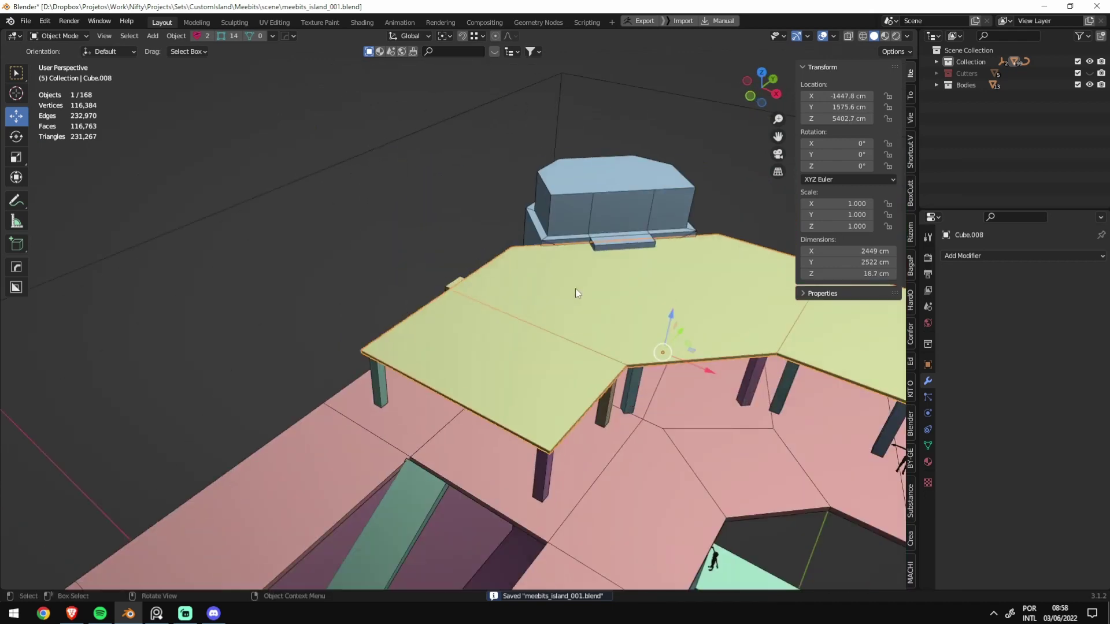
pyautogui.press('Tab')
pyautogui.hotkey('shift', 'ctrl', 'alt', 'f')
pyautogui.moveTo(346, 317)
pyautogui.mouseDown(button='middle')
pyautogui.moveTo(449, 214)
pyautogui.moveTo(533, 421)
pyautogui.mouseUp(button='middle')
pyautogui.press('g')
pyautogui.press('z')
pyautogui.click(449, 214)
pyautogui.press('Tab')
# Step: Box-select part of the slab in a see-through top view
pyautogui.press('KP_7')
pyautogui.press('Tab')
pyautogui.hotkey('alt', 'z')
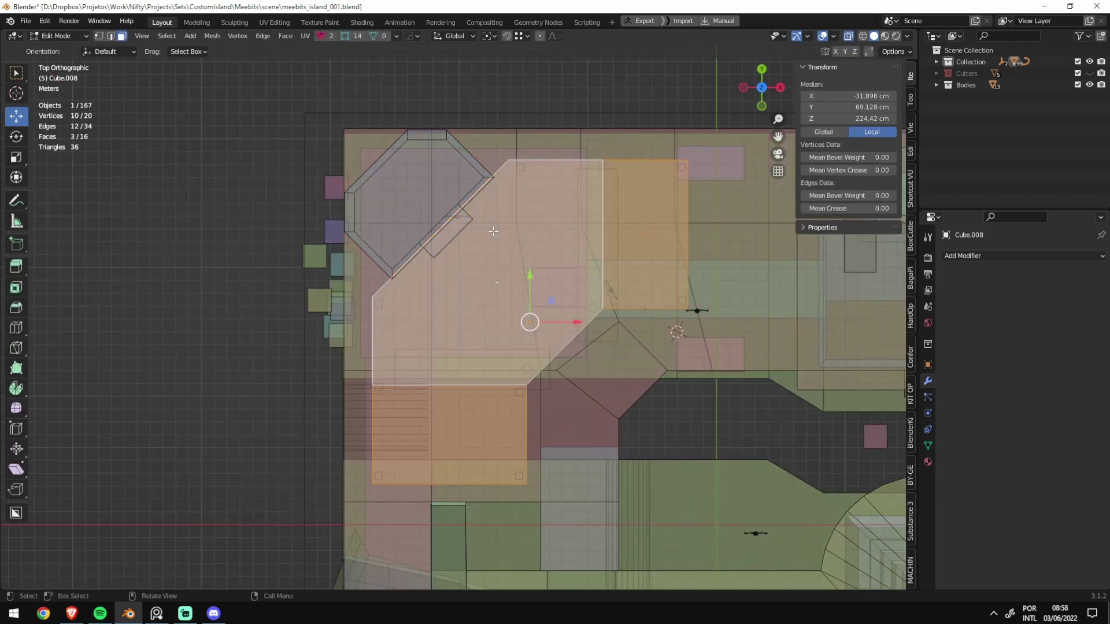
pyautogui.moveTo(526, 239); pyautogui.dragTo(317, 219, button='middle')
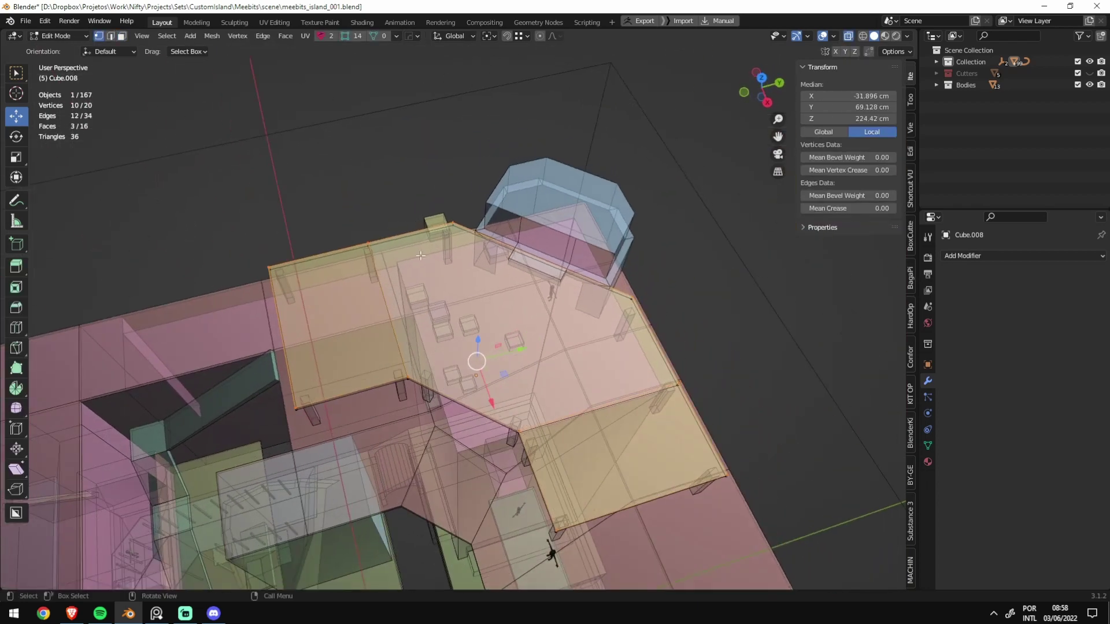
pyautogui.moveTo(317, 219); pyautogui.dragTo(385, 268)
pyautogui.moveTo(610, 377)
pyautogui.mouseDown(button='middle')
pyautogui.moveTo(508, 224)
pyautogui.moveTo(492, 245)
pyautogui.mouseUp(button='middle')
# Step: Add a new plane and place it onto the slab top
pyautogui.press('KP_Decimal')
pyautogui.scroll(-10, 518, 290)
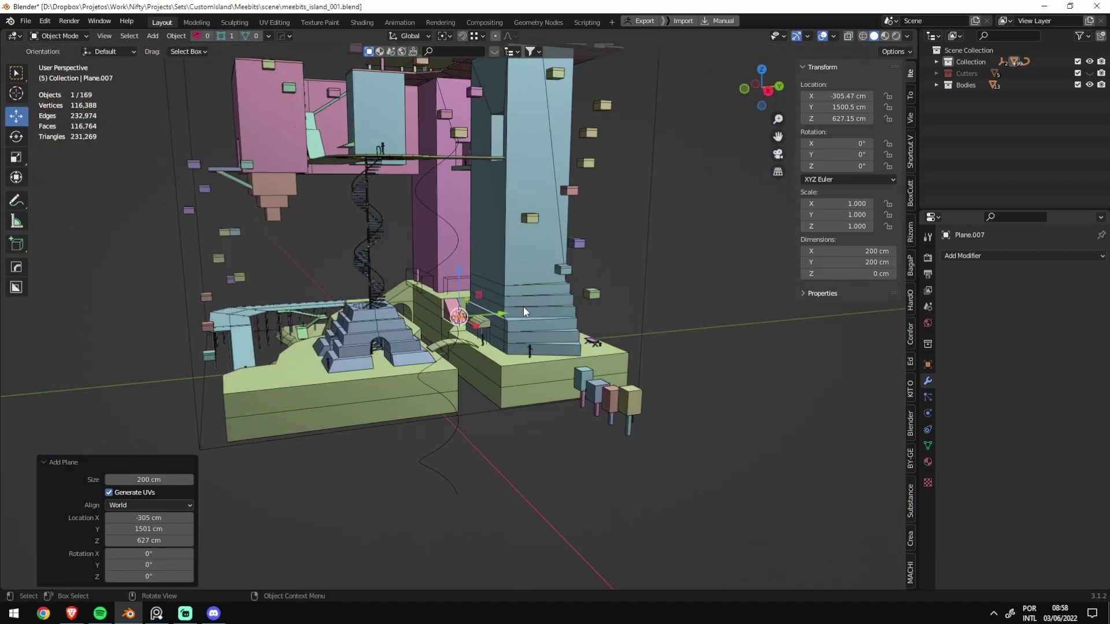
pyautogui.scroll(8, 522, 307)
pyautogui.press('g')
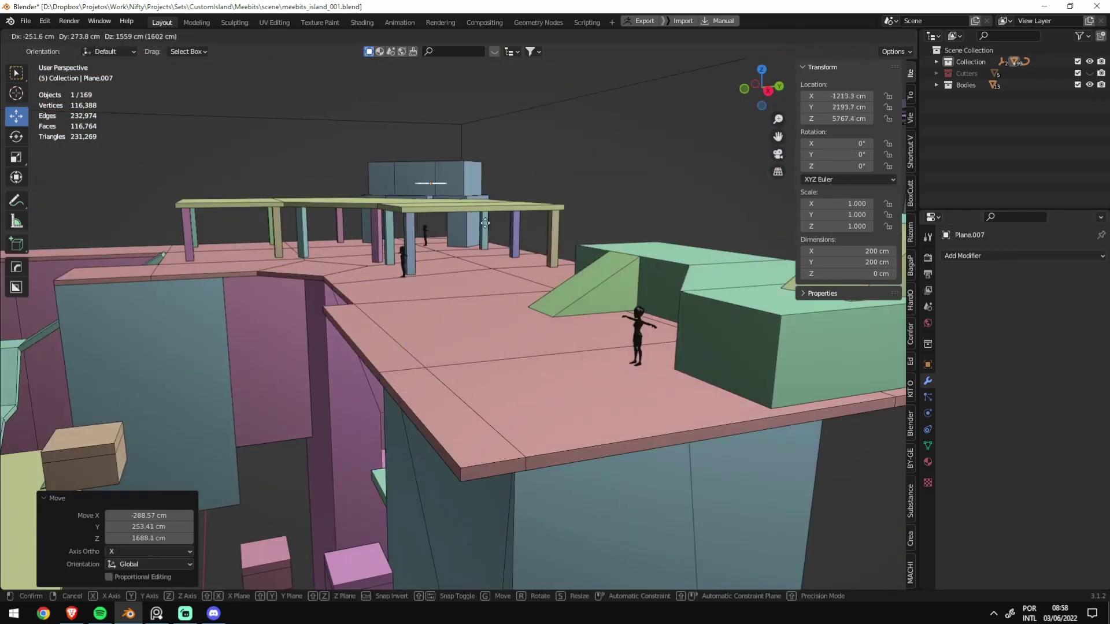
pyautogui.click(471, 213)
pyautogui.press('KP_Decimal')
pyautogui.moveTo(422, 311)
pyautogui.mouseDown(button='middle')
pyautogui.moveTo(455, 445)
pyautogui.moveTo(522, 373)
pyautogui.mouseUp(button='middle')
# Step: Inspect the plane in see-through view, then delete it
pyautogui.scroll(-4, 522, 374)
pyautogui.moveTo(478, 313)
pyautogui.mouseDown(button='middle')
pyautogui.moveTo(531, 343)
pyautogui.moveTo(520, 335)
pyautogui.mouseUp(button='middle')
pyautogui.hotkey('alt', 'z')
pyautogui.moveTo(477, 307)
pyautogui.mouseDown(button='middle')
pyautogui.moveTo(459, 262)
pyautogui.moveTo(440, 314)
pyautogui.mouseUp(button='middle')
pyautogui.press('Delete')
pyautogui.hotkey('alt', 'z')
pyautogui.scroll(3, 488, 303)
# Step: Draw a box along the slab edge, then undo it
pyautogui.hotkey('shift', 'a')
pyautogui.click(429, 273)
pyautogui.scroll(-2, 439, 315)
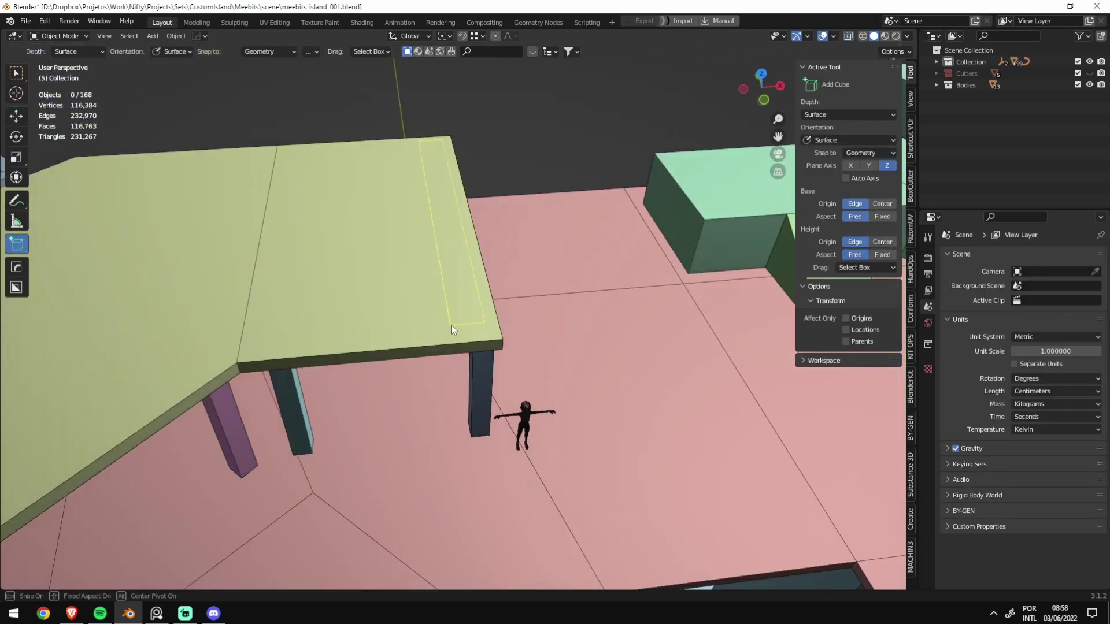
pyautogui.moveTo(451, 328); pyautogui.dragTo(467, 340)
pyautogui.click(468, 322)
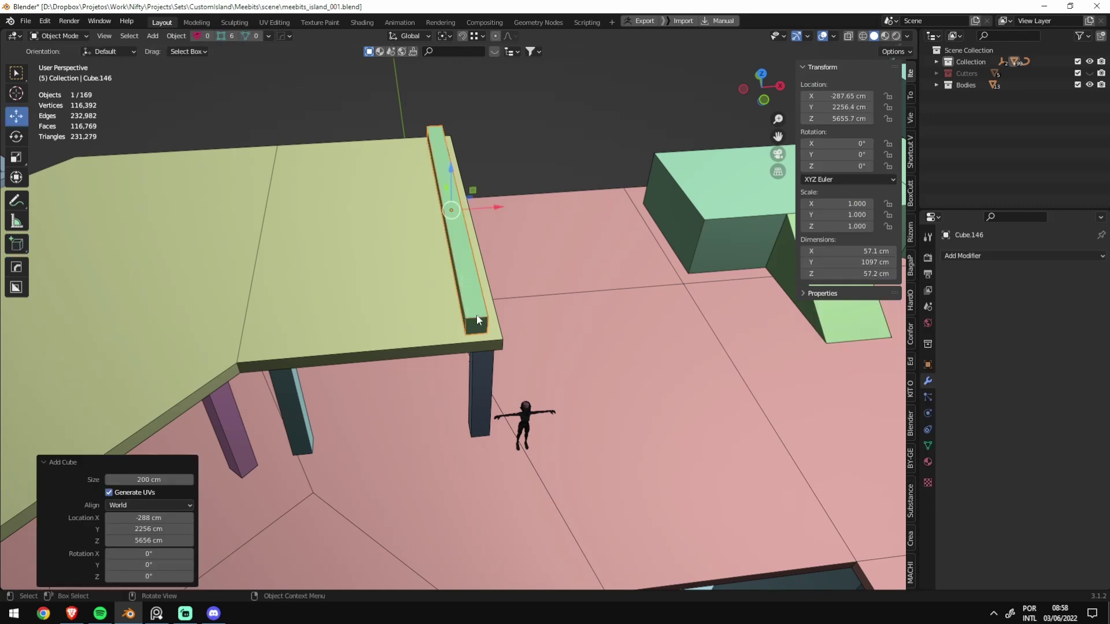
pyautogui.hotkey('ctrl', 'z')
pyautogui.moveTo(477, 365); pyautogui.dragTo(379, 324, button='middle')
# Step: Select the slab's octagonal part plus the right and lower-left rectangles from the top view
pyautogui.click(364, 278)
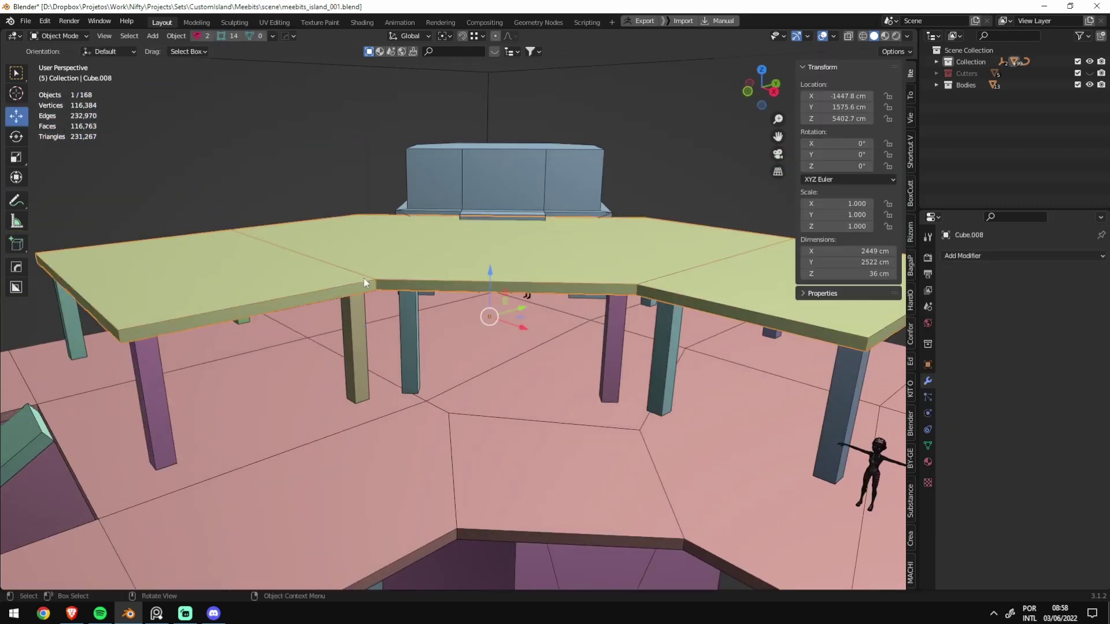
pyautogui.press('Tab')
pyautogui.moveTo(363, 279); pyautogui.dragTo(371, 206, button='middle')
pyautogui.hotkey('alt', 'z')
pyautogui.hotkey('alt', 'z')
pyautogui.press('KP_7')
pyautogui.hotkey('alt', 'z')
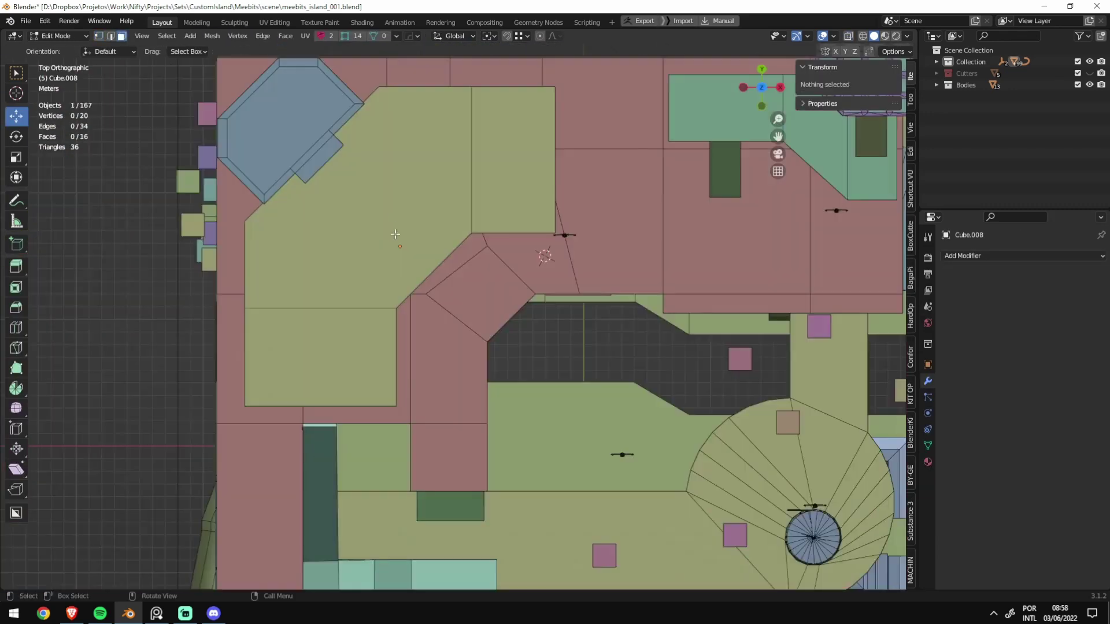
pyautogui.click(368, 207)
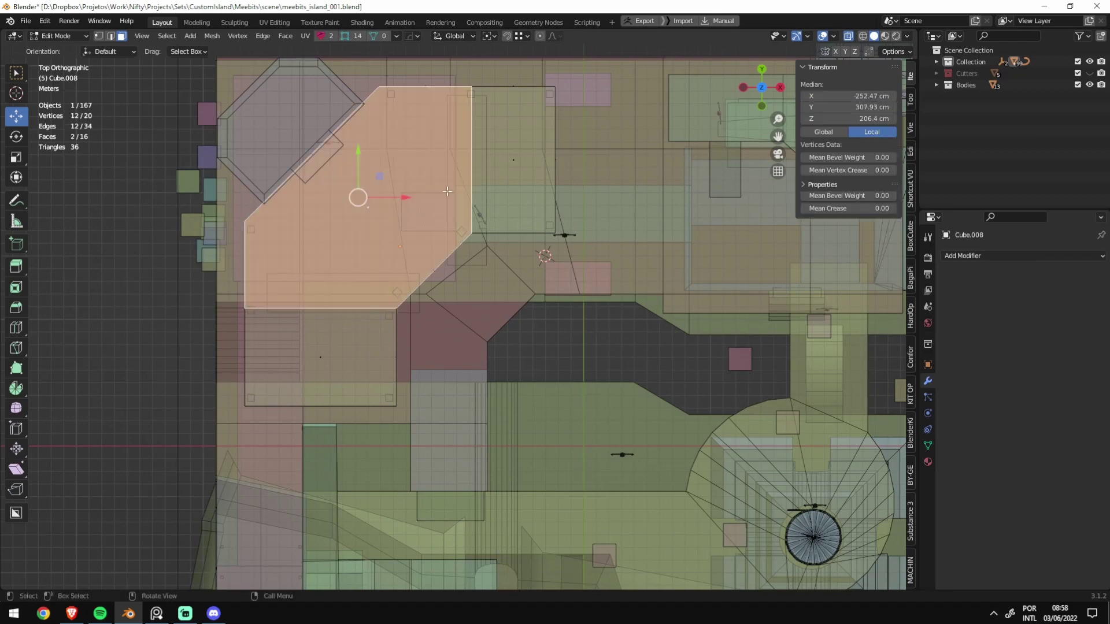
pyautogui.keyDown('shift'); pyautogui.click(513, 160); pyautogui.keyUp('shift')
pyautogui.keyDown('shift'); pyautogui.click(321, 357); pyautogui.keyUp('shift')
# Step: Box-select the slab's underside from the front view, then leave Edit Mode and save
pyautogui.press('KP_1')
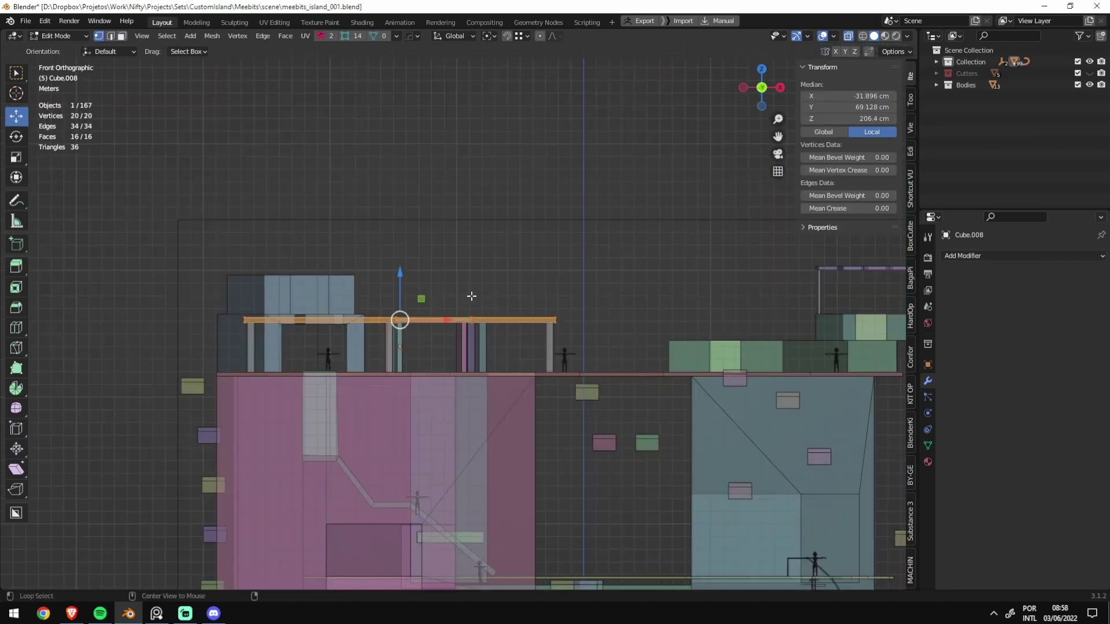
pyautogui.scroll(3, 218, 330)
pyautogui.keyDown('ctrl'); pyautogui.moveTo(91, 325); pyautogui.dragTo(644, 372); pyautogui.keyUp('ctrl')
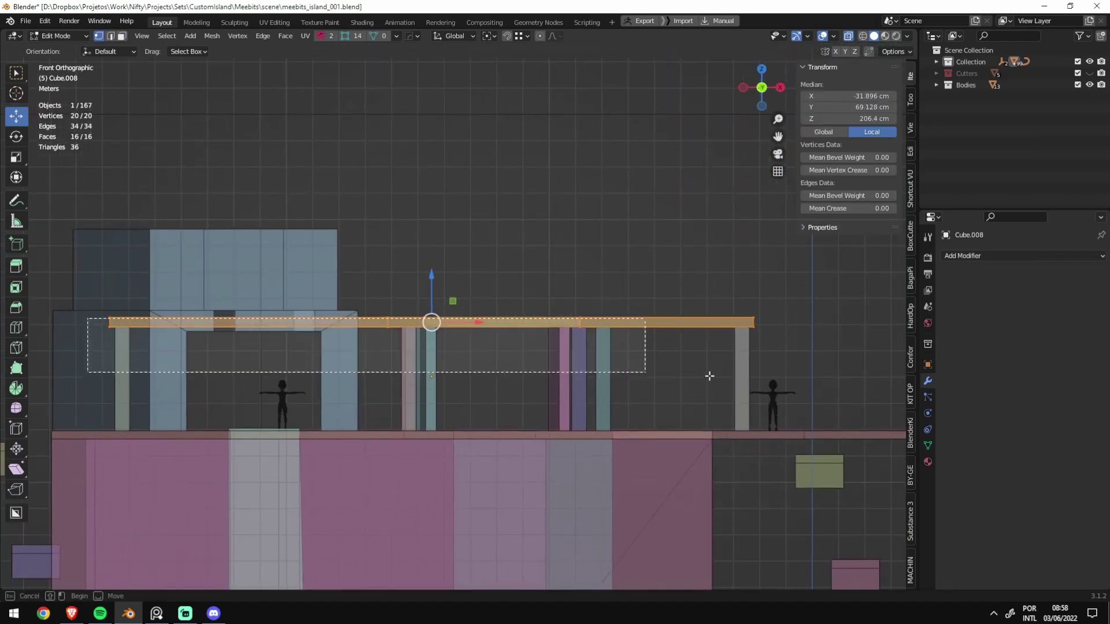
pyautogui.moveTo(862, 454); pyautogui.dragTo(500, 414, button='middle')
pyautogui.hotkey('alt', 'z')
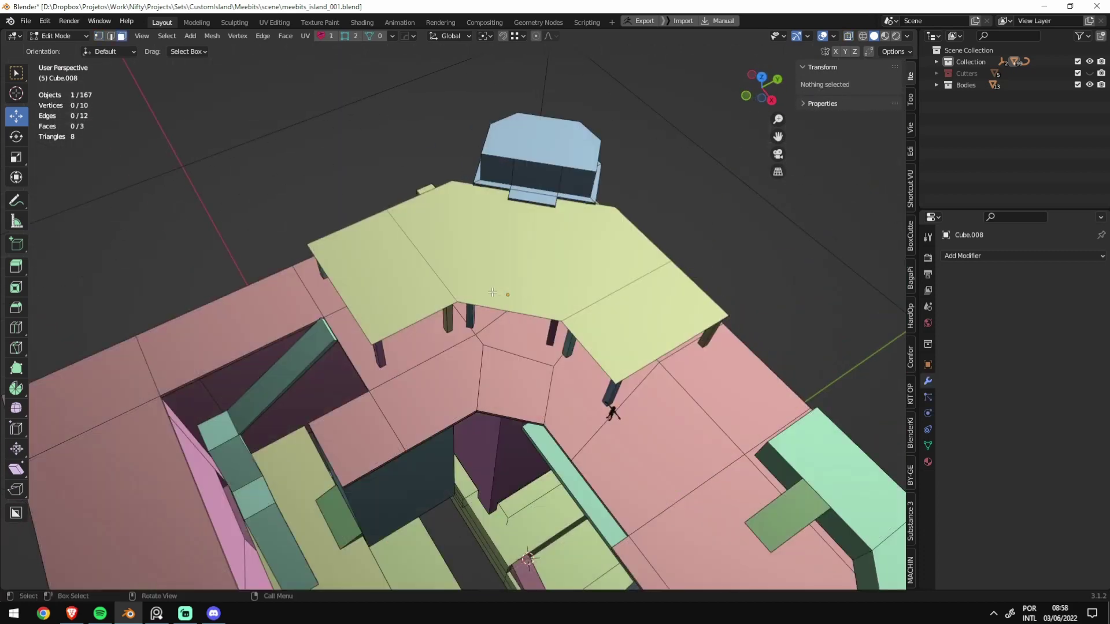
pyautogui.press('Tab')
pyautogui.hotkey('ctrl', 's')
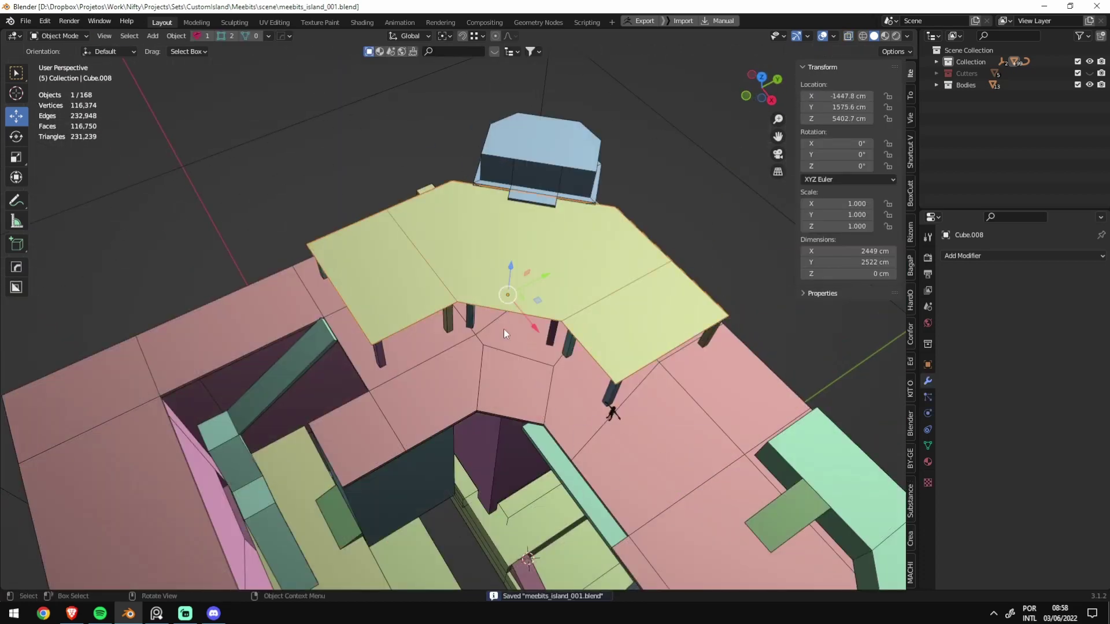
# Step: Toggle the slab between Edit and Object Mode twice, saving the file each time
pyautogui.keyDown('shift'); pyautogui.moveTo(672, 276); pyautogui.dragTo(596, 310, button='middle'); pyautogui.keyUp('shift')
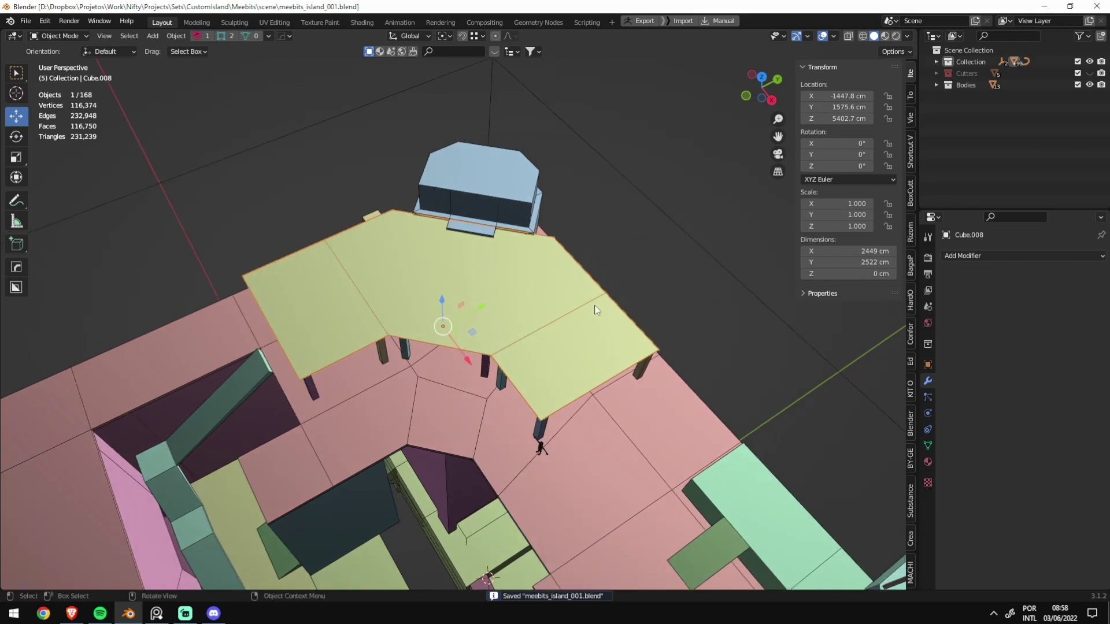
pyautogui.press('Tab')
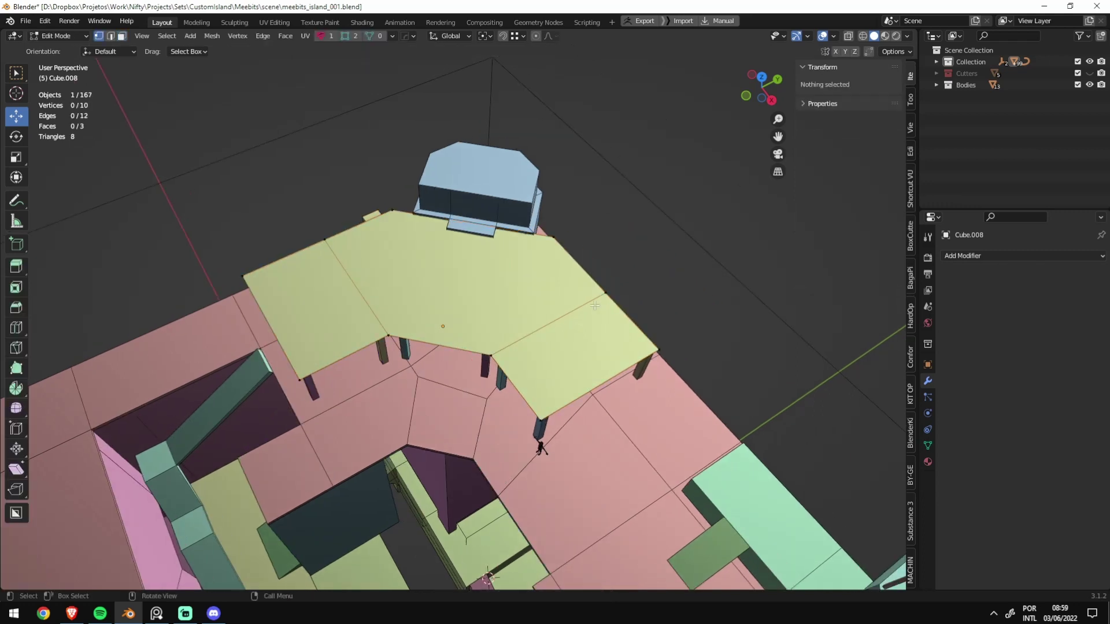
pyautogui.press('Tab')
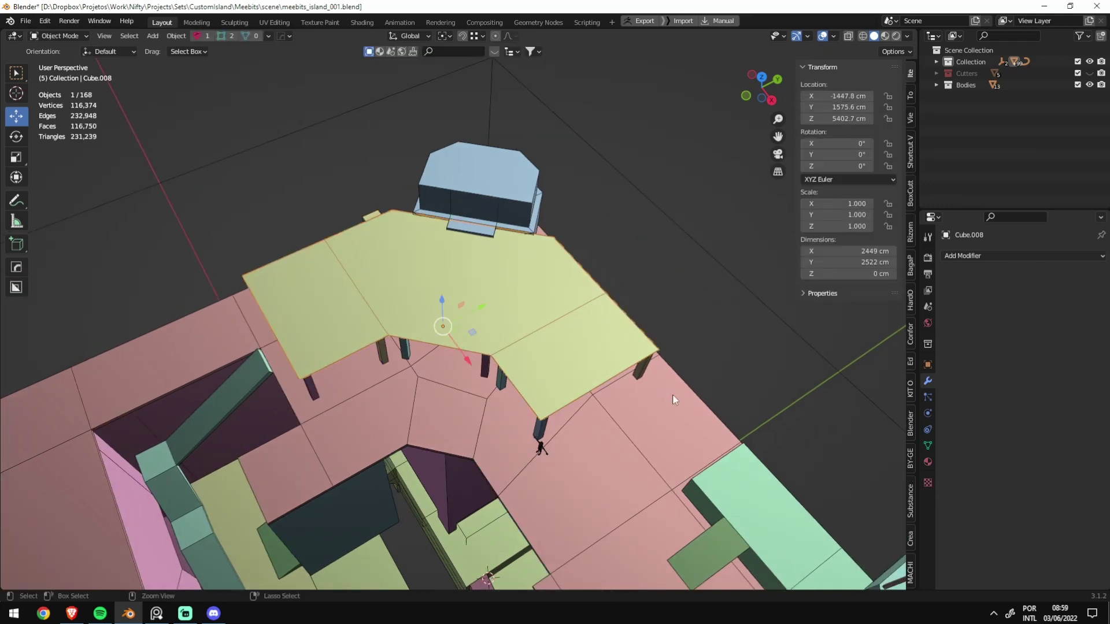
pyautogui.hotkey('ctrl', 's')
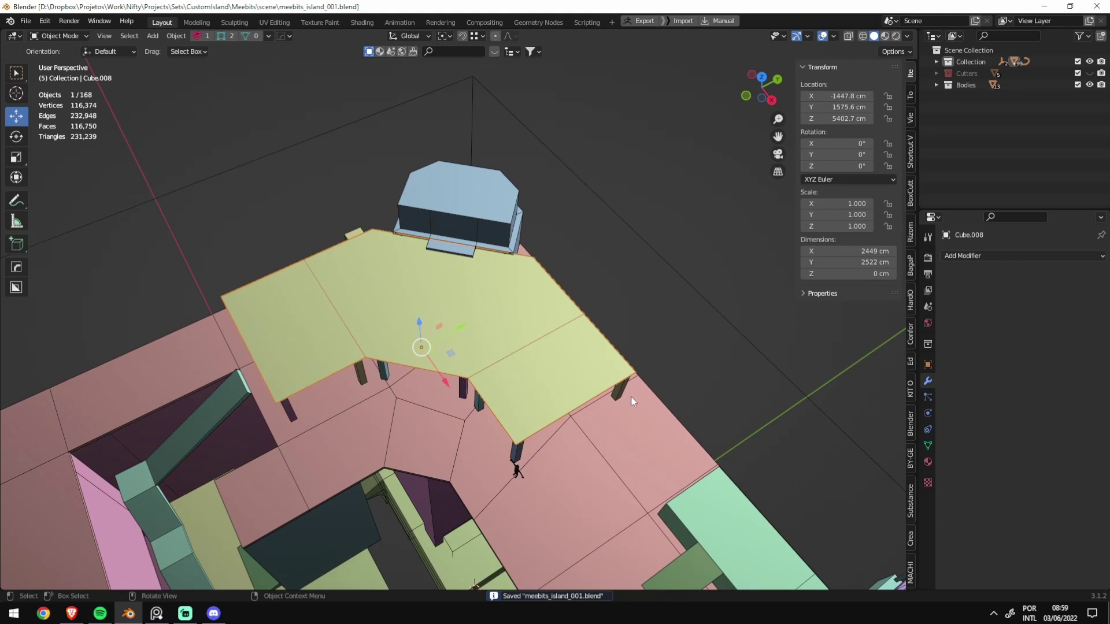
pyautogui.moveTo(599, 358); pyautogui.dragTo(581, 371, button='middle')
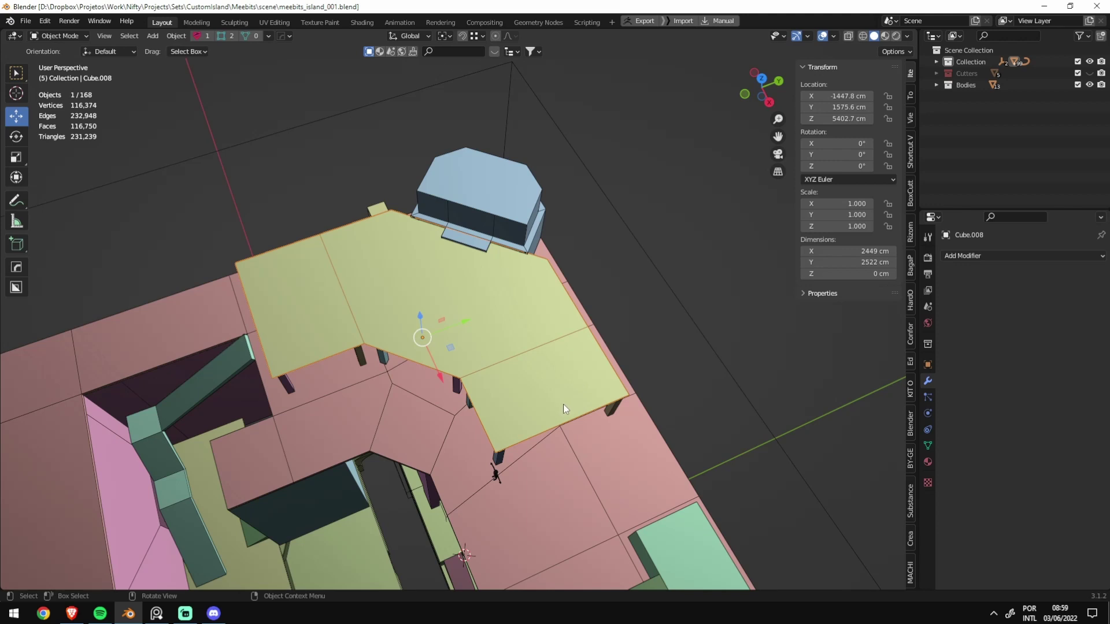
pyautogui.press('Tab')
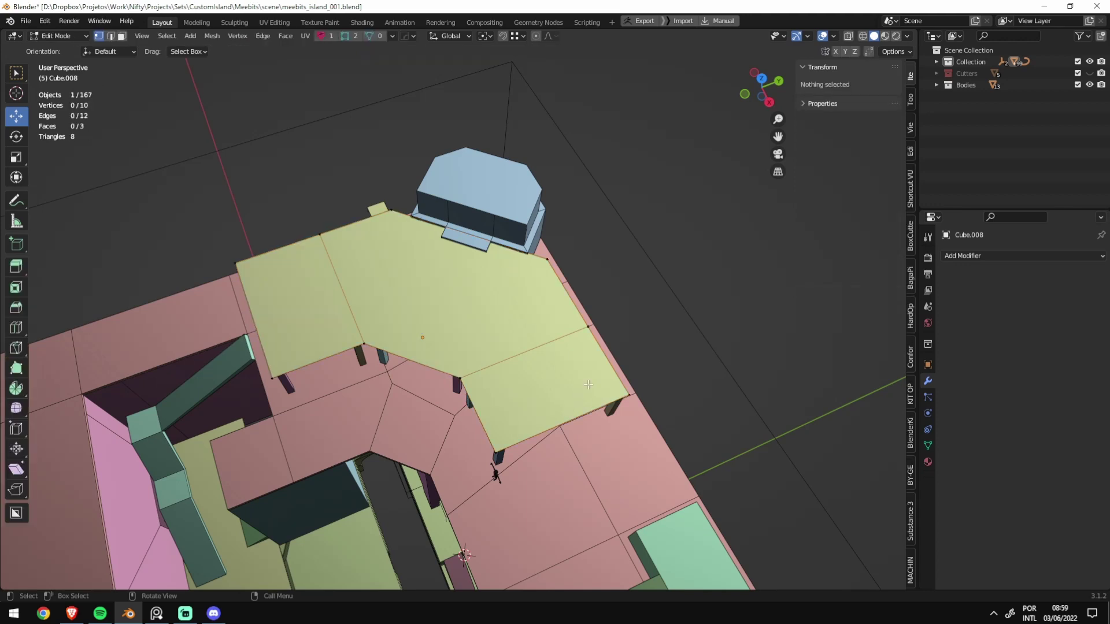
pyautogui.press('Tab')
pyautogui.hotkey('ctrl', 's')
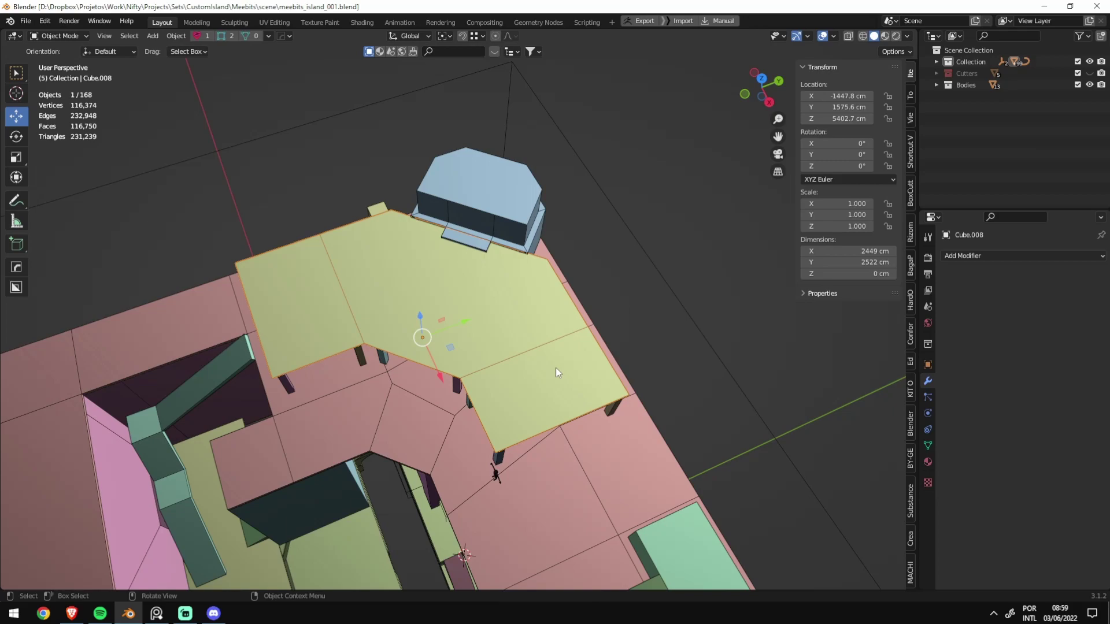
pyautogui.moveTo(515, 425)
pyautogui.mouseDown(button='middle')
pyautogui.moveTo(488, 419)
pyautogui.moveTo(539, 420)
pyautogui.moveTo(483, 422)
pyautogui.moveTo(534, 383)
pyautogui.moveTo(517, 410)
pyautogui.moveTo(547, 366)
pyautogui.moveTo(488, 377)
pyautogui.moveTo(363, 519)
pyautogui.mouseUp(button='middle')
# Step: Set the slab's origin to its geometry bounds centre and lower it 36 cm along Z
pyautogui.hotkey('ctrl', 'shift', 'alt', 'c')
pyautogui.click(481, 437)
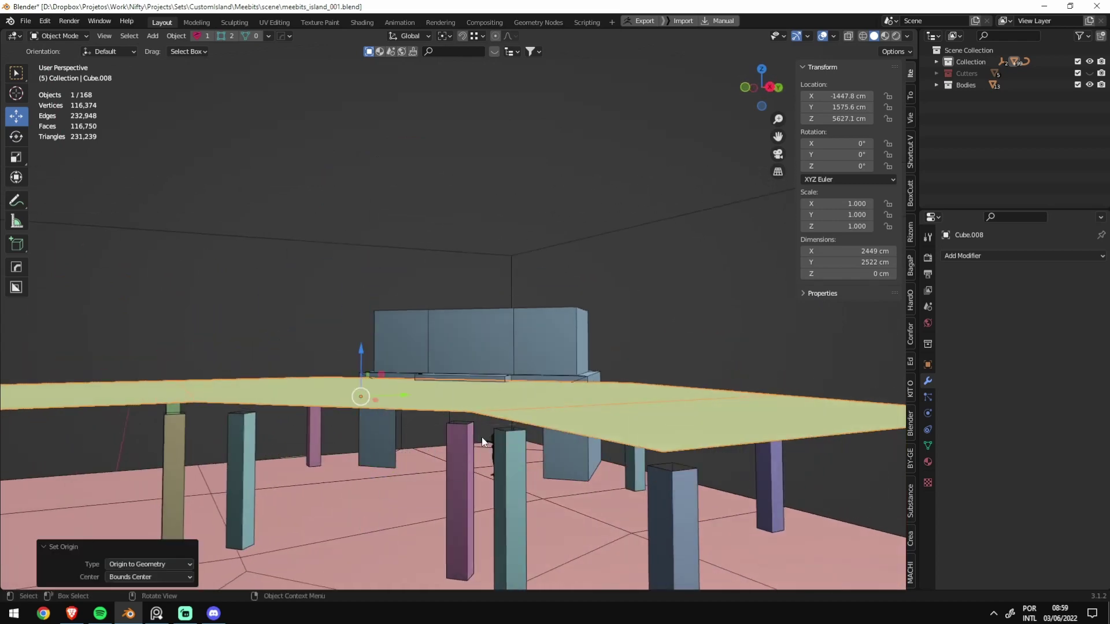
pyautogui.press('g')
pyautogui.press('z')
pyautogui.click(476, 411)
pyautogui.moveTo(476, 411)
pyautogui.mouseDown(button='middle')
pyautogui.moveTo(473, 515)
pyautogui.moveTo(363, 464)
pyautogui.mouseUp(button='middle')
# Step: Add two evenly centred loop cuts across the left and lower-right end sections
pyautogui.press('Tab')
pyautogui.hotkey('ctrl', 'r')
pyautogui.scroll(2, 326, 233)
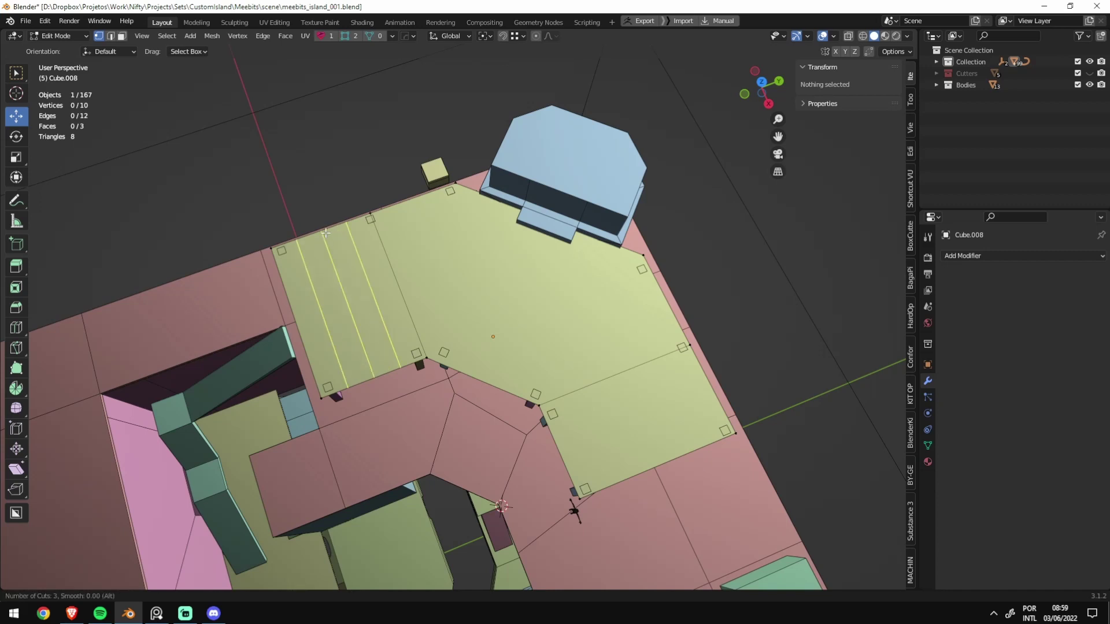
pyautogui.scroll(-1, 326, 233)
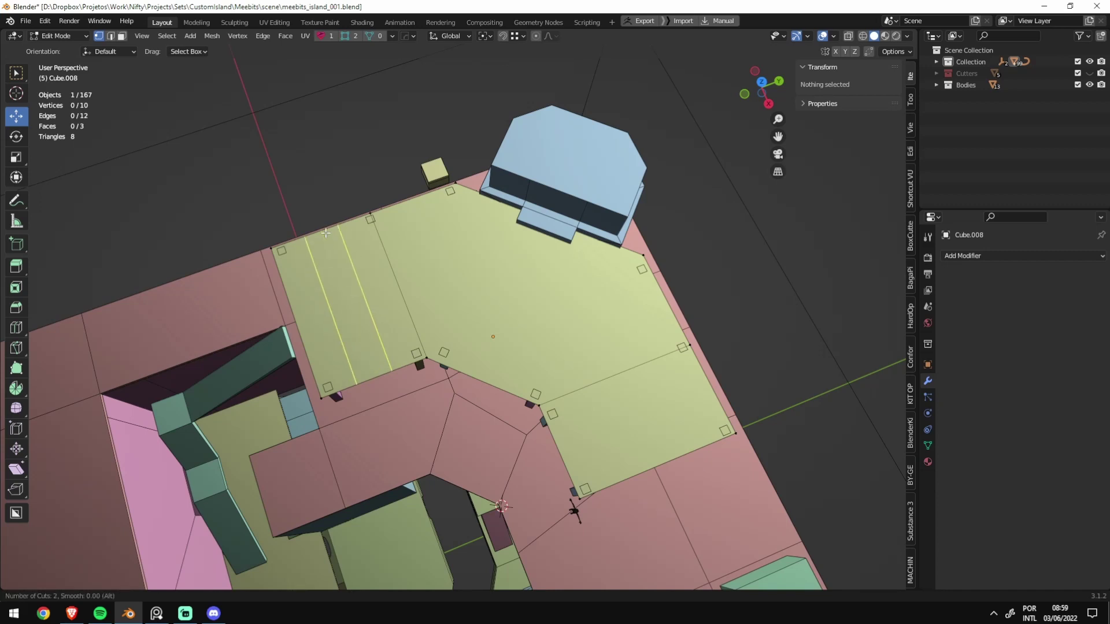
pyautogui.click(326, 233)
pyautogui.rightClick(326, 233)
pyautogui.click(732, 382)
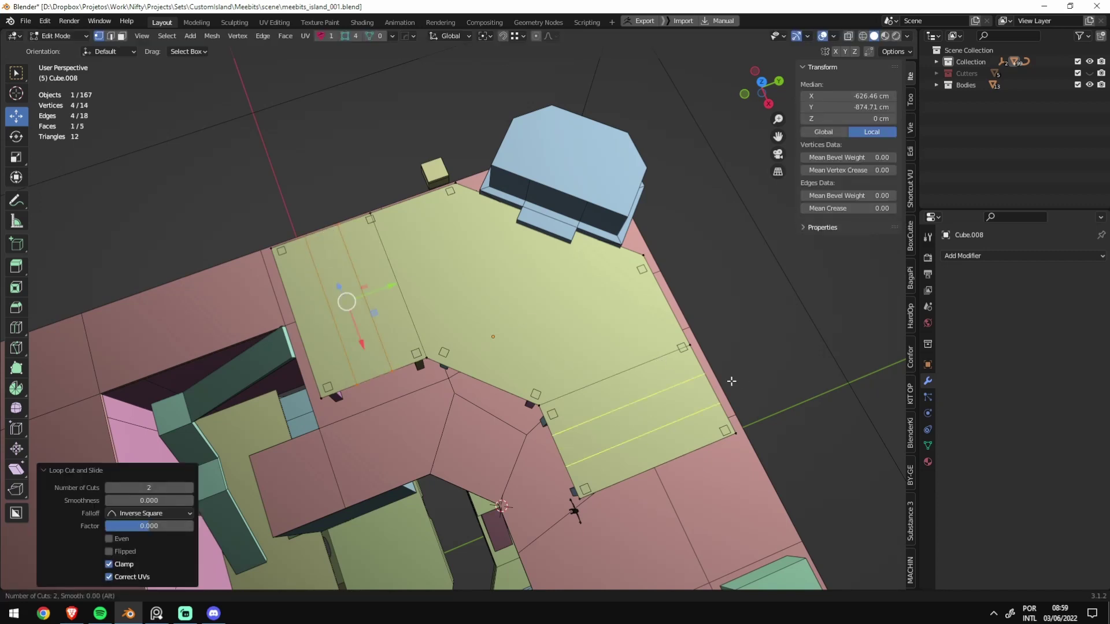
pyautogui.rightClick(731, 382)
# Step: Check the cuts in see-through top view, cancel a knife cut, and save
pyautogui.press('KP_7')
pyautogui.hotkey('alt', 'z')
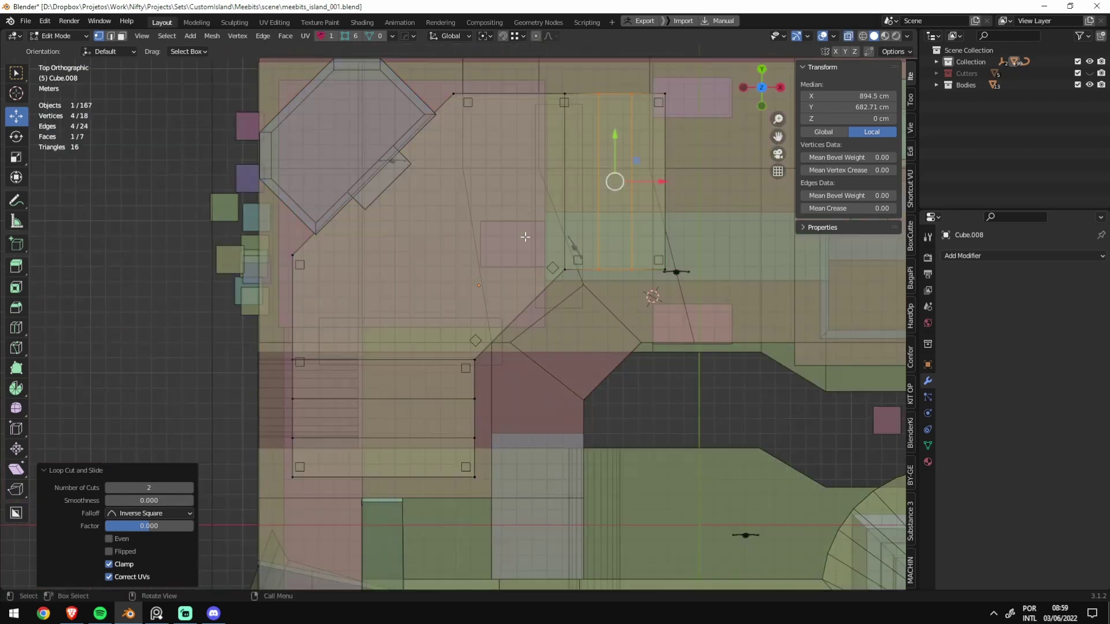
pyautogui.press('k')
pyautogui.press('Escape')
pyautogui.keyDown('shift'); pyautogui.moveTo(478, 255); pyautogui.dragTo(497, 291, button='middle'); pyautogui.keyUp('shift')
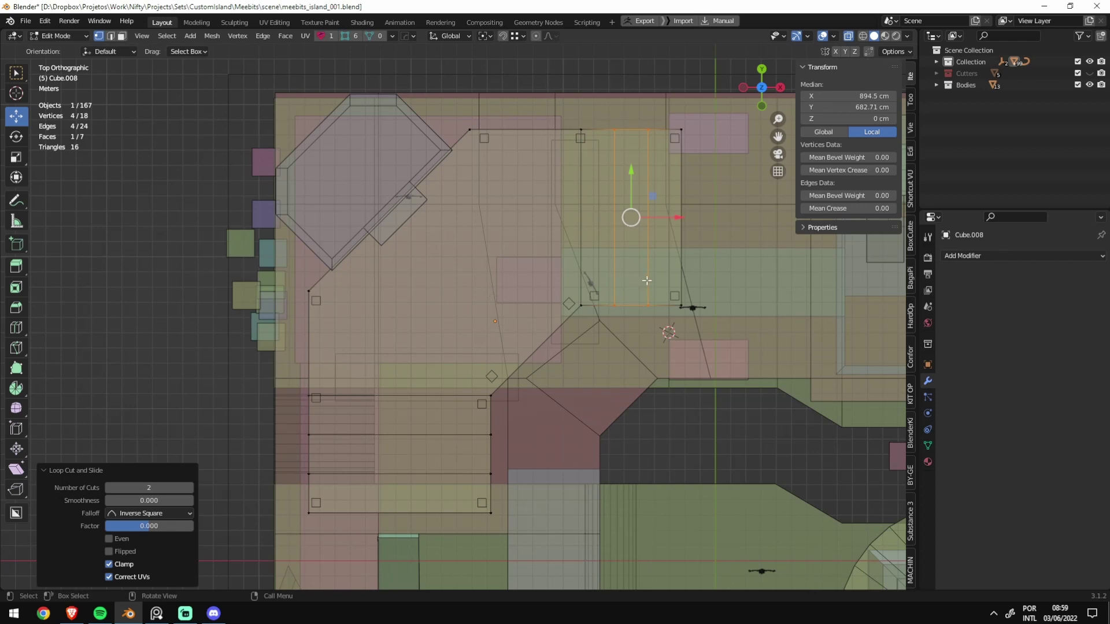
pyautogui.hotkey('ctrl', 's')
# Step: Select all edges of the slab mesh and return to Object Mode
pyautogui.hotkey('alt', 'z')
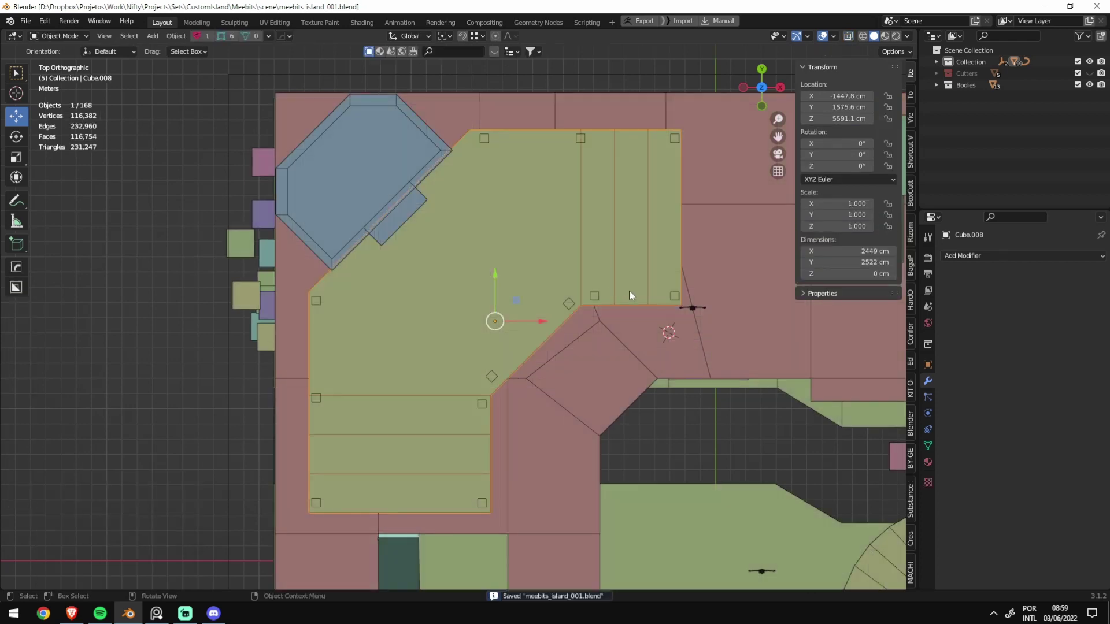
pyautogui.press('2')
pyautogui.press('a')
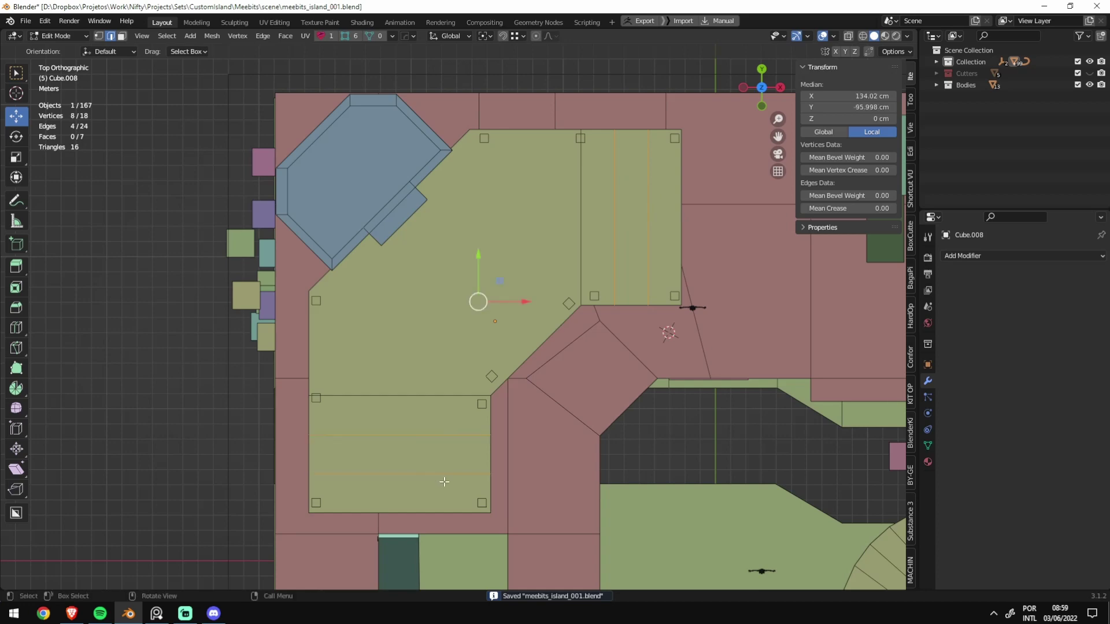
pyautogui.press('Tab')
pyautogui.moveTo(424, 424); pyautogui.dragTo(501, 324, button='middle')
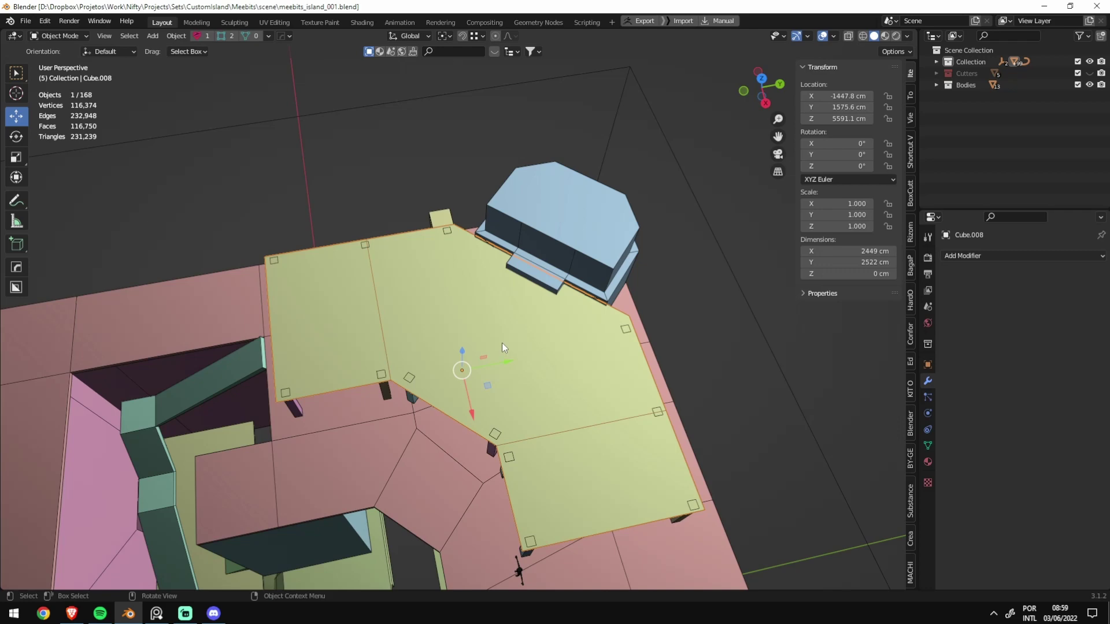
pyautogui.moveTo(501, 343); pyautogui.dragTo(626, 407, button='middle')
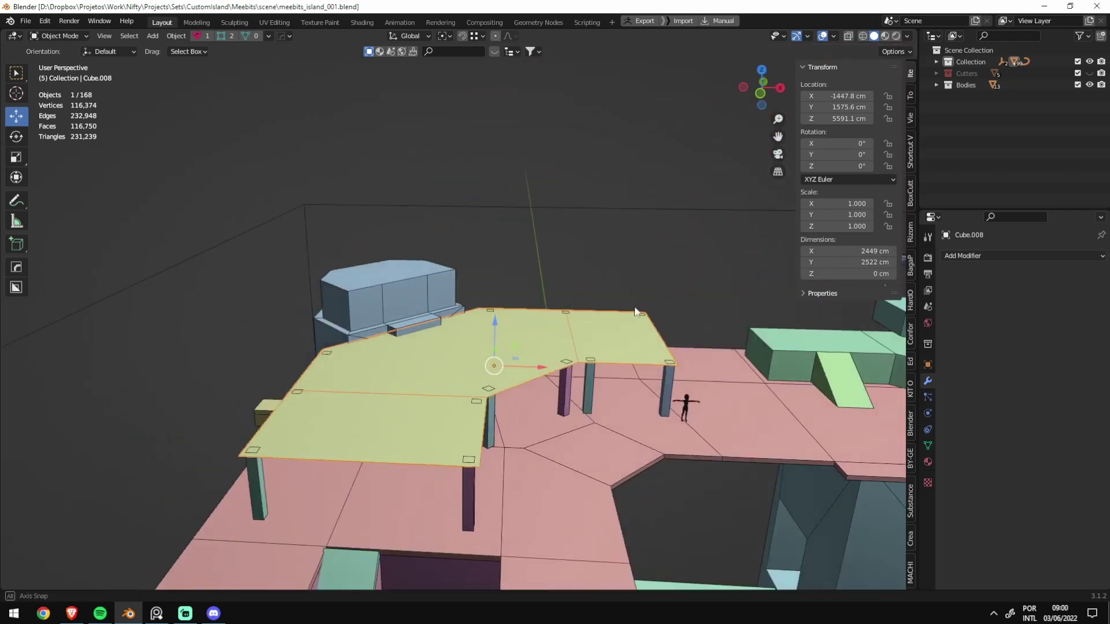
pyautogui.hotkey('ctrl', 's')
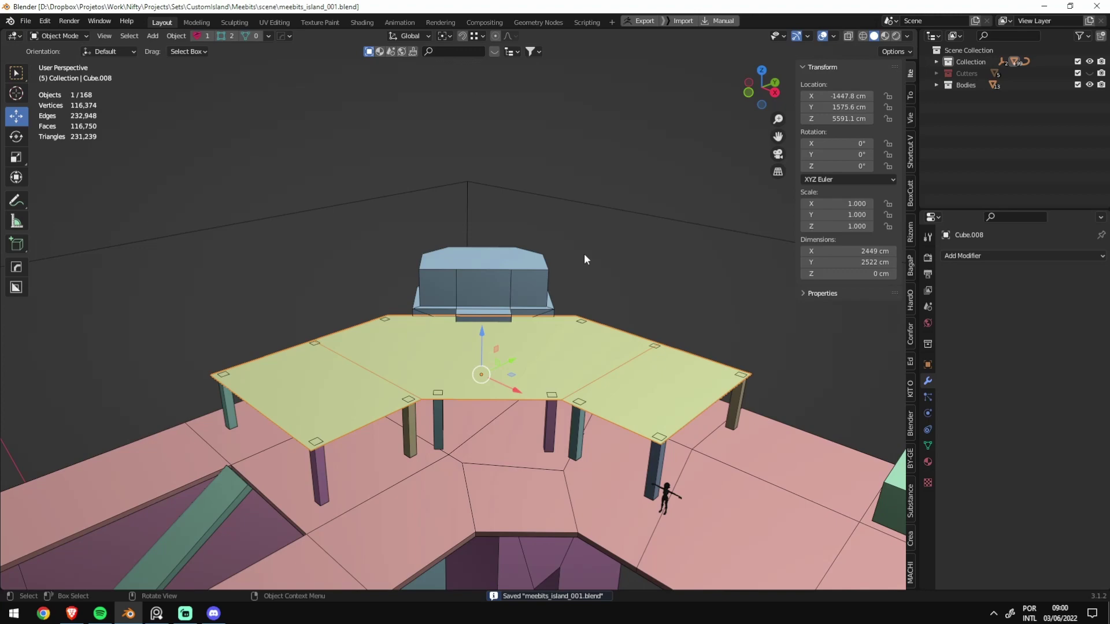
pyautogui.scroll(5, 551, 302)
pyautogui.click(552, 301)
pyautogui.press('Tab')
pyautogui.hotkey('alt', 'z')
pyautogui.moveTo(551, 302)
pyautogui.mouseDown(button='middle')
pyautogui.moveTo(471, 398)
pyautogui.moveTo(576, 300)
pyautogui.moveTo(600, 326)
pyautogui.moveTo(630, 321)
pyautogui.moveTo(550, 359)
pyautogui.mouseUp(button='middle')
pyautogui.click(471, 398)
pyautogui.hotkey('alt', 'z')
pyautogui.scroll(3, 576, 300)
pyautogui.scroll(-4, 594, 317)
pyautogui.hotkey('alt', 'z')
pyautogui.scroll(3, 520, 352)
pyautogui.scroll(-2, 461, 349)
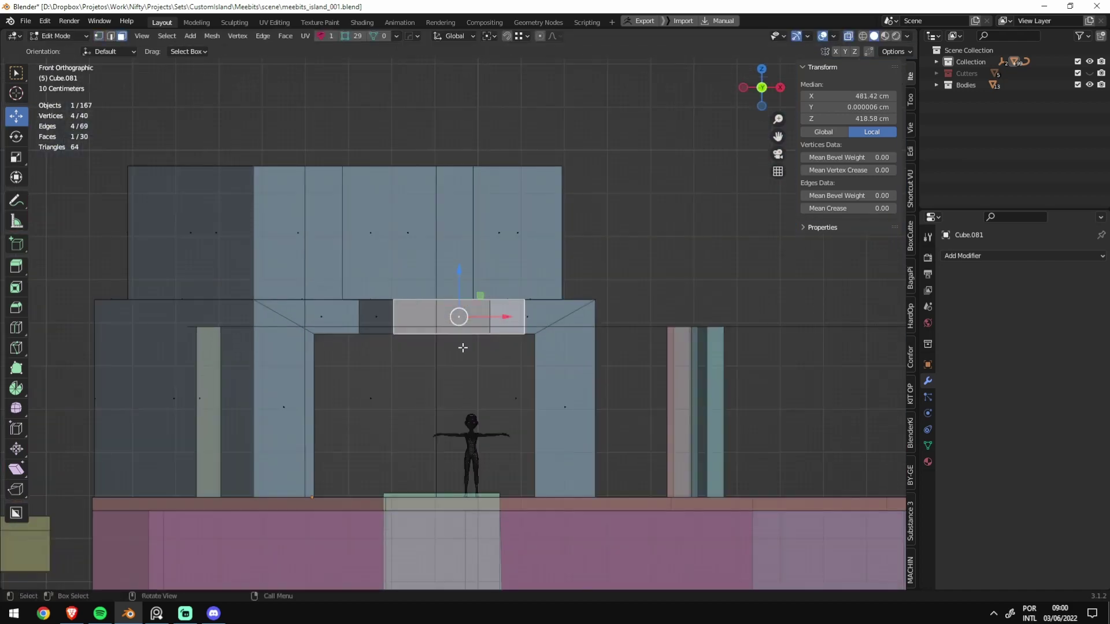
pyautogui.scroll(2, 287, 317)
pyautogui.moveTo(187, 337); pyautogui.dragTo(801, 178)
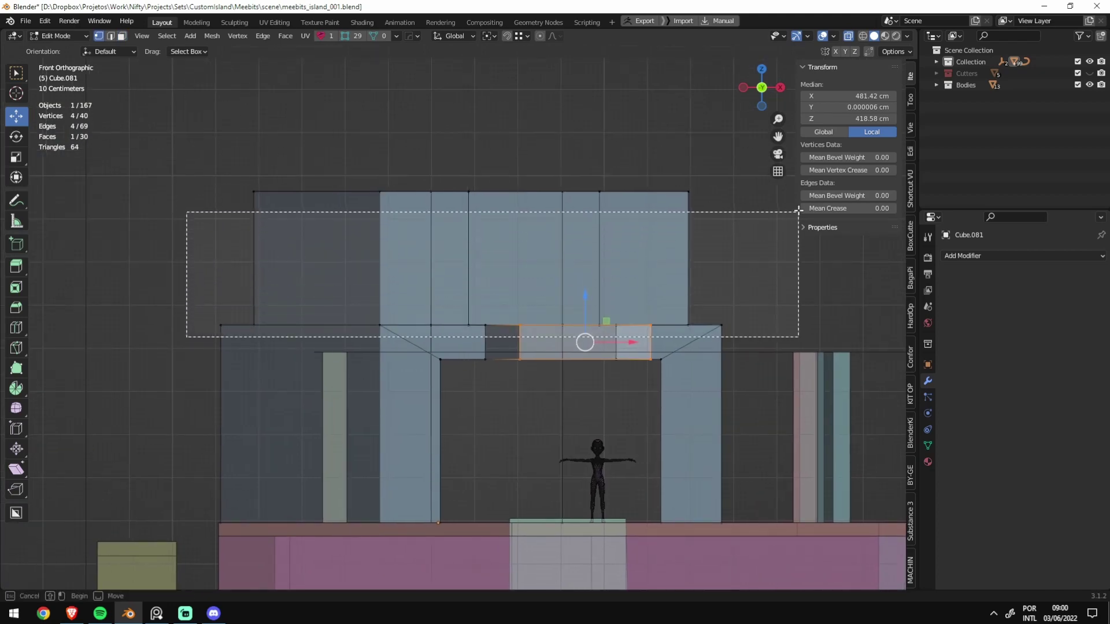
pyautogui.moveTo(696, 181); pyautogui.dragTo(655, 202, button='middle')
pyautogui.hotkey('alt', 'z')
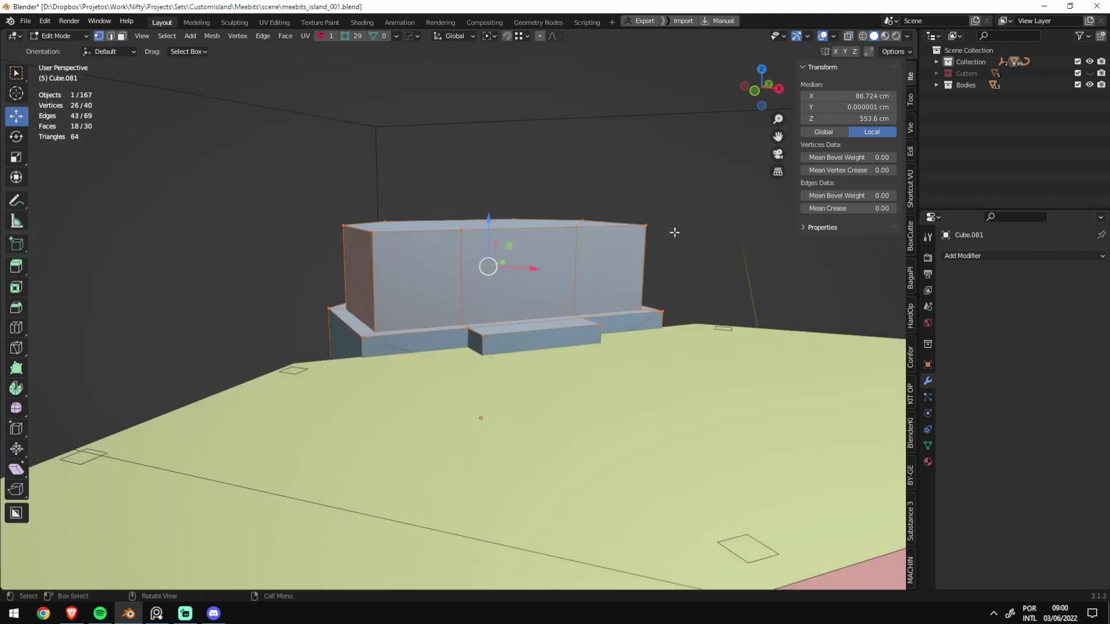
pyautogui.press('Tab')
pyautogui.hotkey('ctrl', 's')
pyautogui.moveTo(602, 315)
pyautogui.mouseDown(button='middle')
pyautogui.moveTo(545, 356)
pyautogui.moveTo(550, 386)
pyautogui.mouseUp(button='middle')
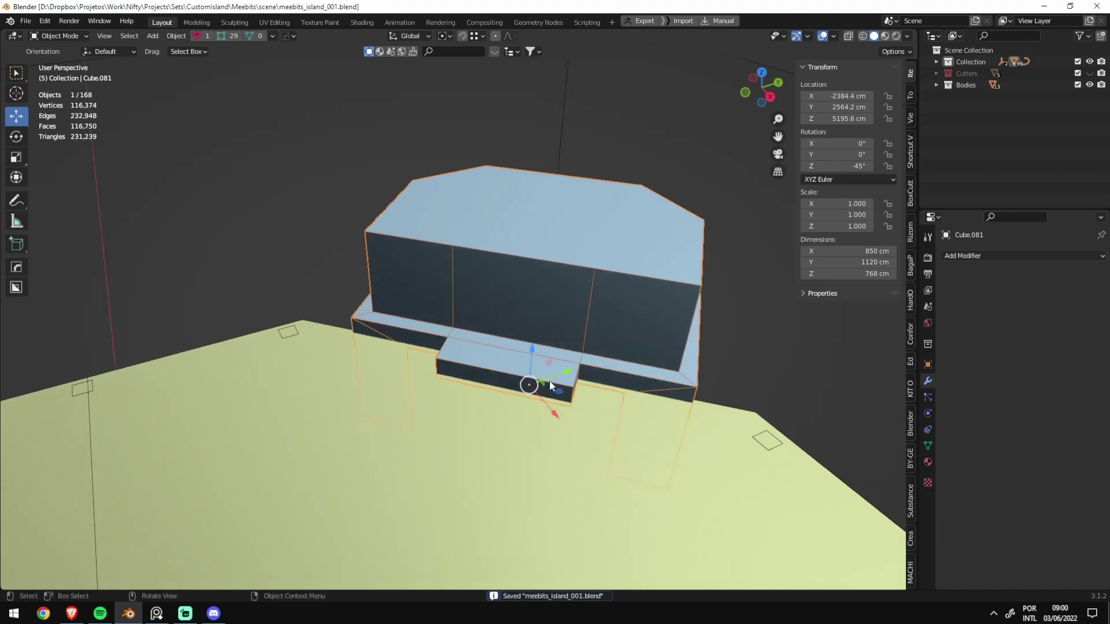
pyautogui.moveTo(593, 438)
pyautogui.mouseDown(button='middle')
pyautogui.moveTo(505, 357)
pyautogui.moveTo(580, 418)
pyautogui.moveTo(702, 470)
pyautogui.moveTo(549, 340)
pyautogui.mouseUp(button='middle')
pyautogui.click(487, 395)
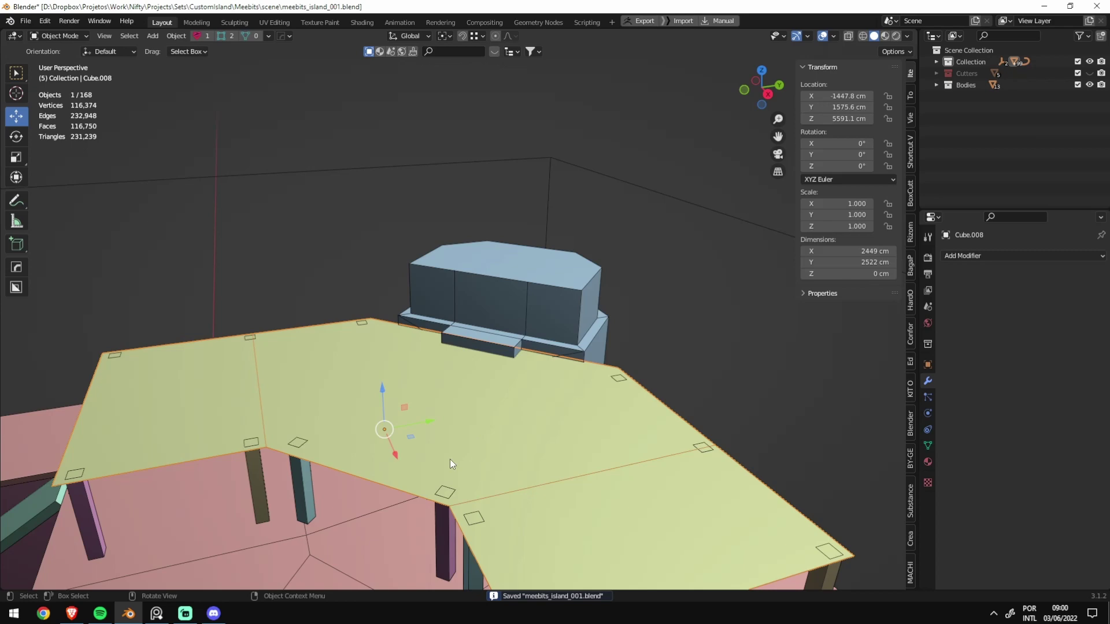
# Step: Inspect the rooftop, select the pink platform and save the file
pyautogui.moveTo(450, 459)
pyautogui.keyDown('shift'); pyautogui.mouseDown(button='middle')
pyautogui.moveTo(502, 400)
pyautogui.moveTo(577, 373)
pyautogui.moveTo(595, 381)
pyautogui.moveTo(555, 399)
pyautogui.mouseUp(button='middle'); pyautogui.keyUp('shift')
pyautogui.scroll(-5, 502, 400)
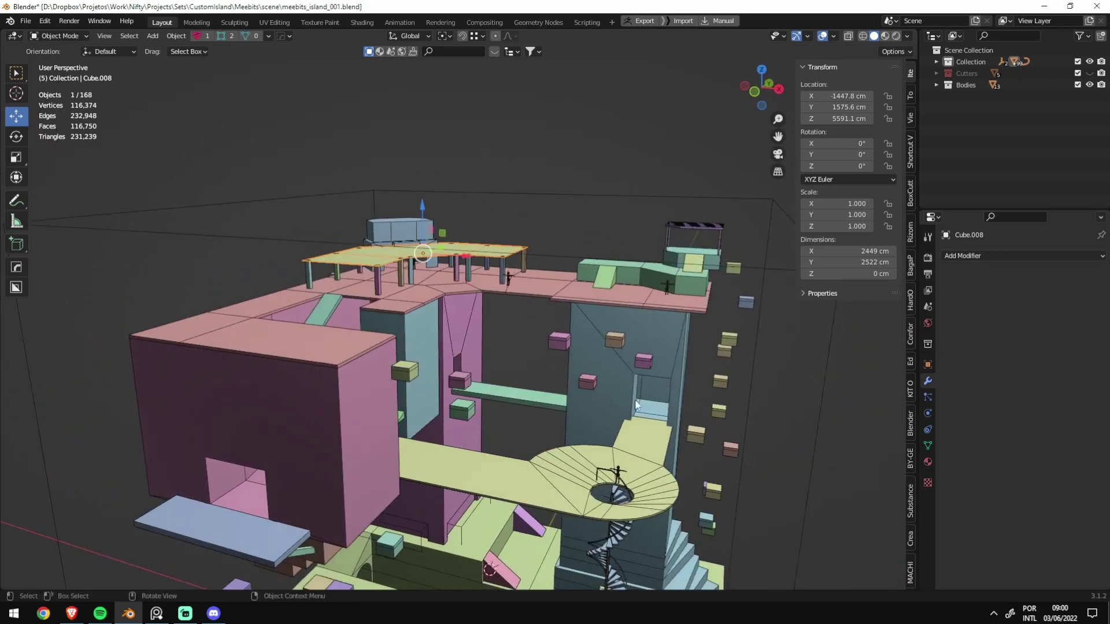
pyautogui.scroll(6, 539, 387)
pyautogui.moveTo(678, 368); pyautogui.dragTo(597, 385, button='middle')
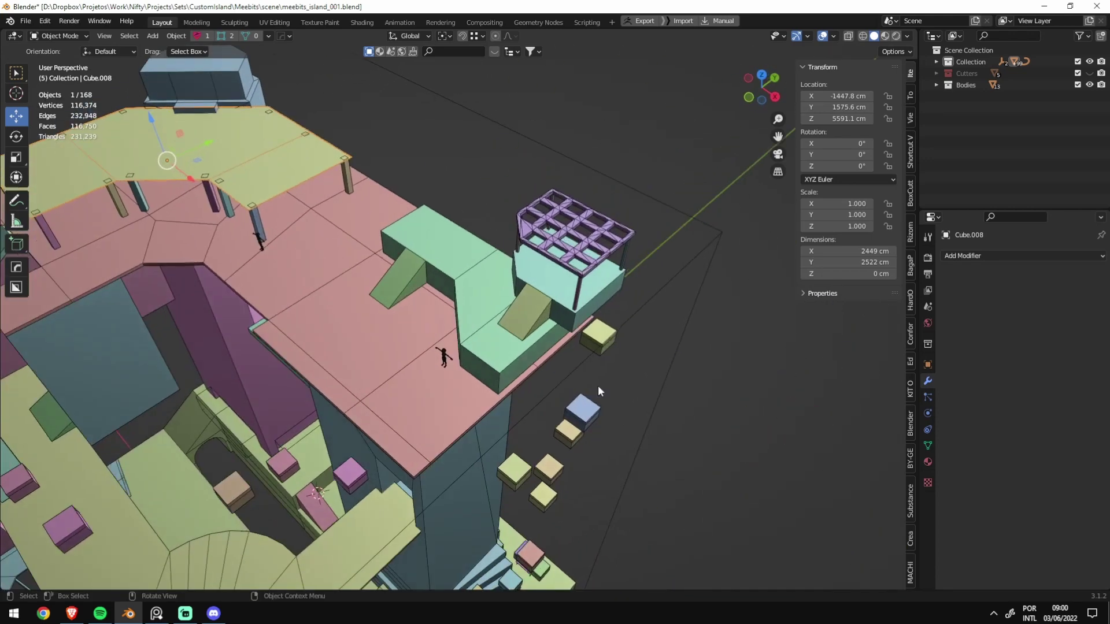
pyautogui.click(435, 414)
pyautogui.hotkey('ctrl', 's')
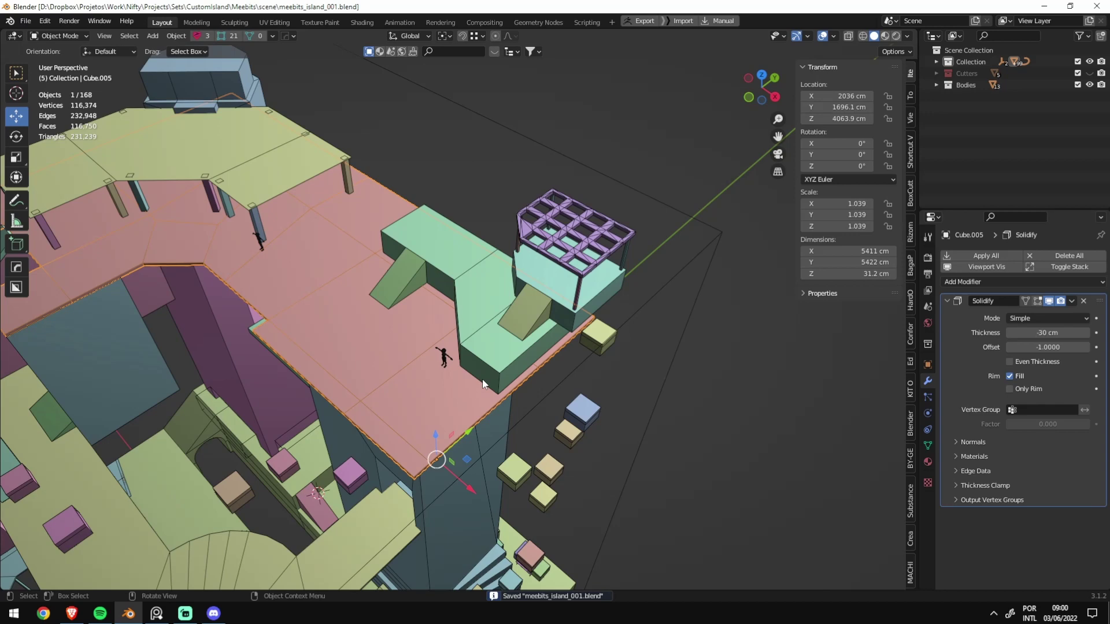
# Step: Select and frame the blue tower block, orbit around it, and save
pyautogui.moveTo(496, 379)
pyautogui.mouseDown(button='middle')
pyautogui.moveTo(530, 359)
pyautogui.moveTo(724, 484)
pyautogui.moveTo(553, 425)
pyautogui.mouseUp(button='middle')
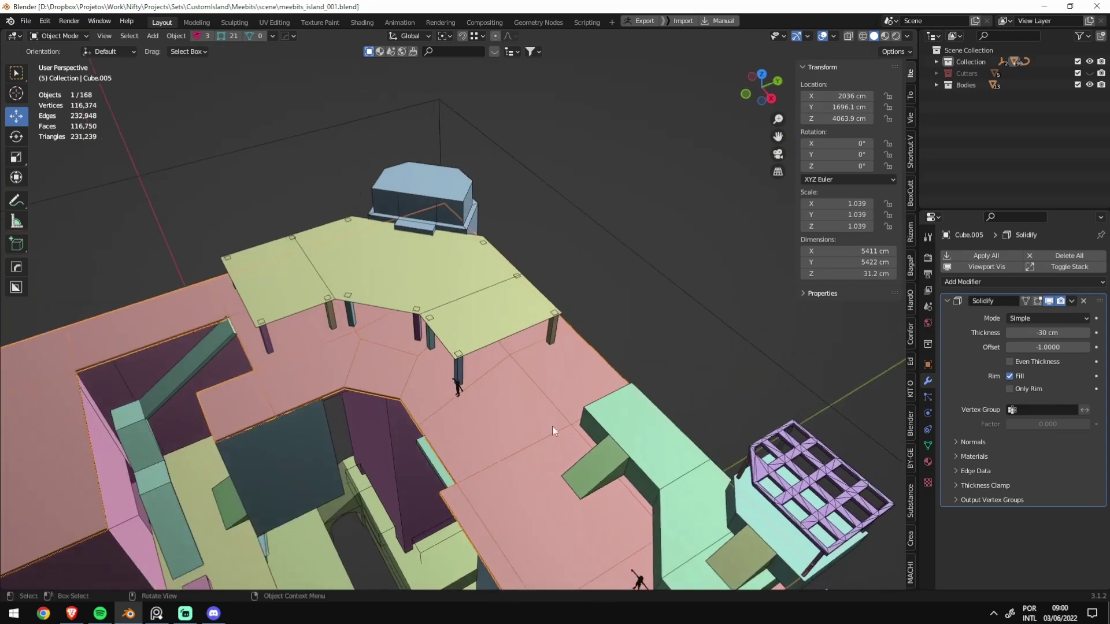
pyautogui.click(396, 226)
pyautogui.press('KP_Decimal')
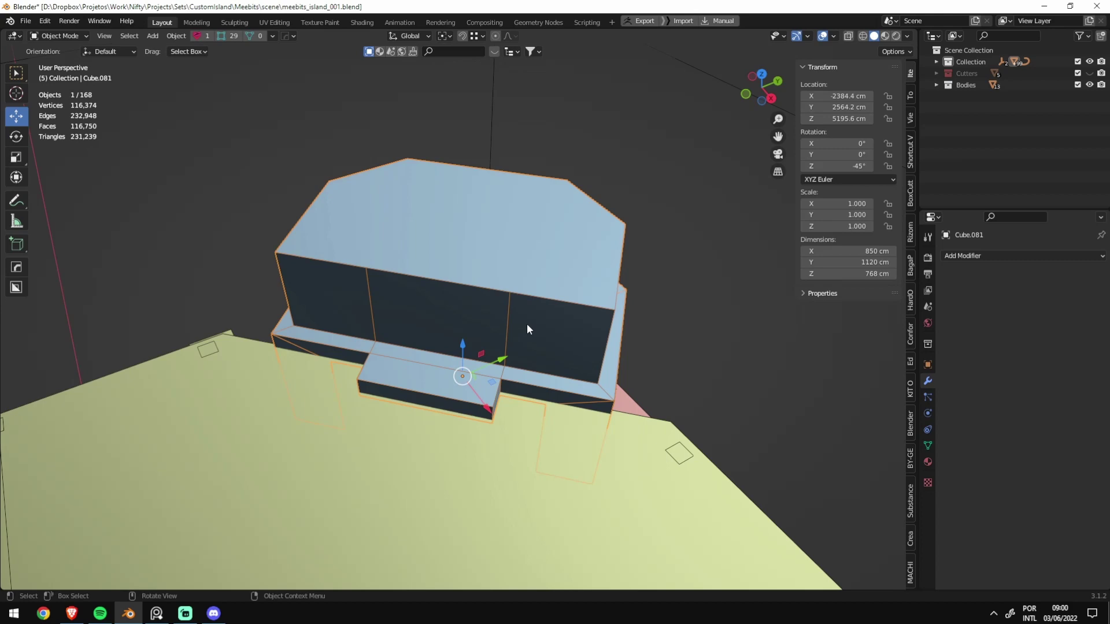
pyautogui.moveTo(526, 324); pyautogui.dragTo(305, 321, button='middle')
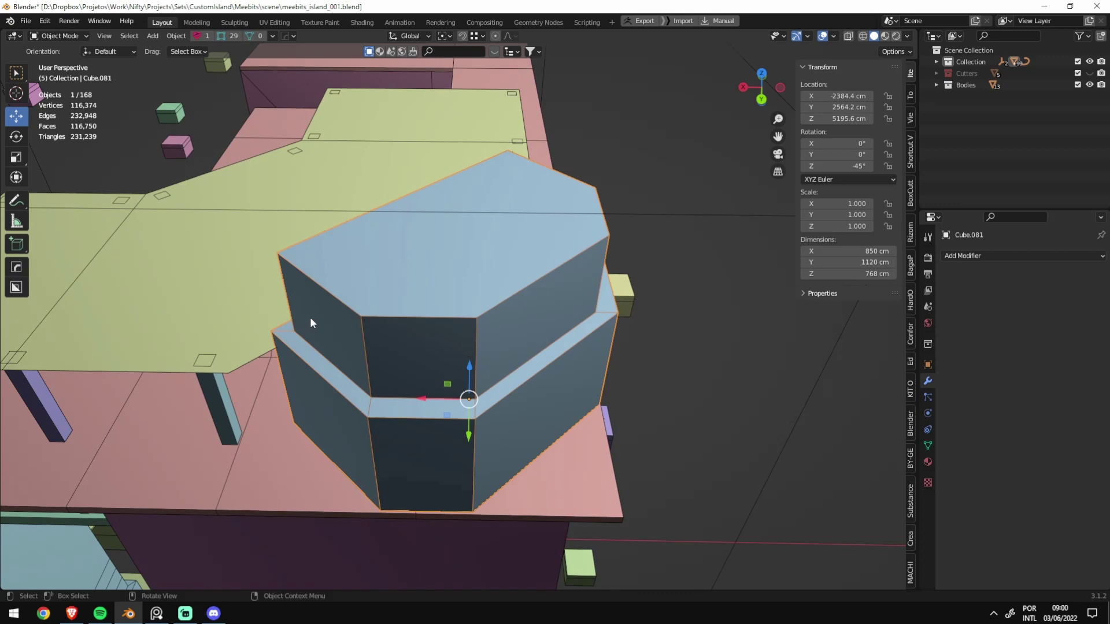
pyautogui.moveTo(310, 317)
pyautogui.mouseDown(button='middle')
pyautogui.moveTo(456, 379)
pyautogui.moveTo(567, 370)
pyautogui.mouseUp(button='middle')
pyautogui.hotkey('ctrl', 's')
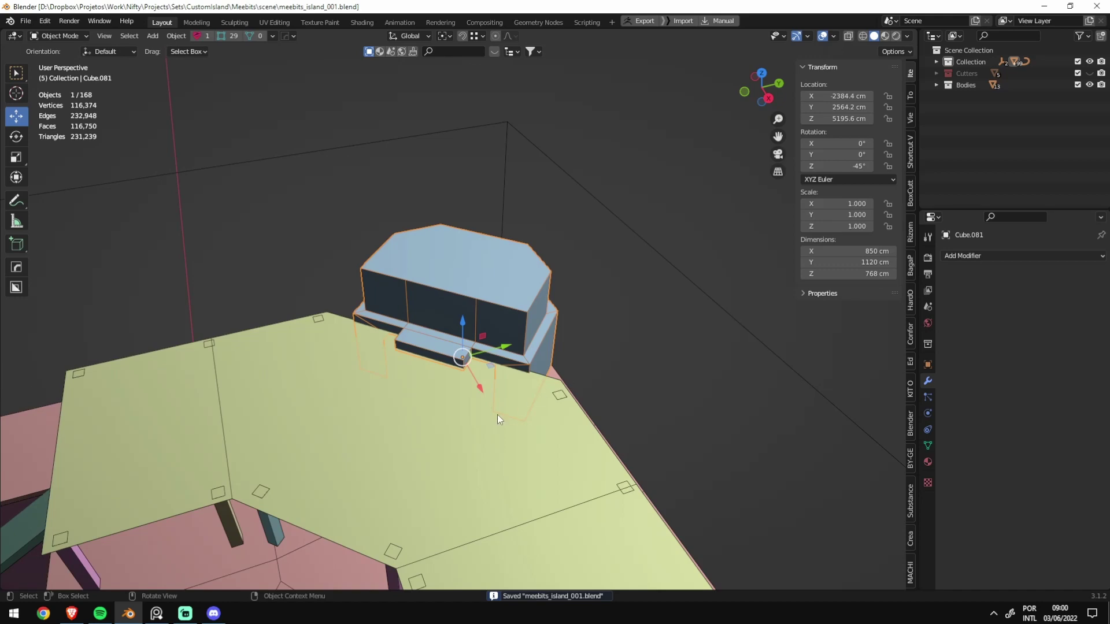
# Step: Add a new cube drawn as a thin box beside the blue tower
pyautogui.click(497, 414)
pyautogui.moveTo(497, 415)
pyautogui.mouseDown(button='middle')
pyautogui.moveTo(541, 456)
pyautogui.moveTo(472, 444)
pyautogui.mouseUp(button='middle')
pyautogui.scroll(3, 540, 454)
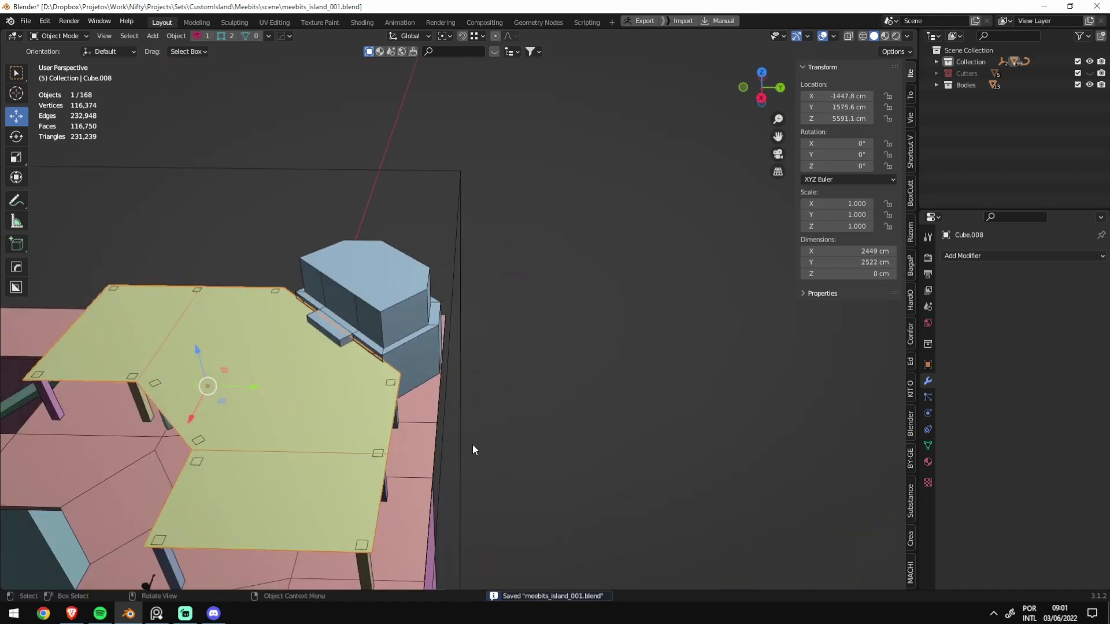
pyautogui.hotkey('shift', 'a')
pyautogui.click(389, 447)
pyautogui.scroll(3, 399, 453)
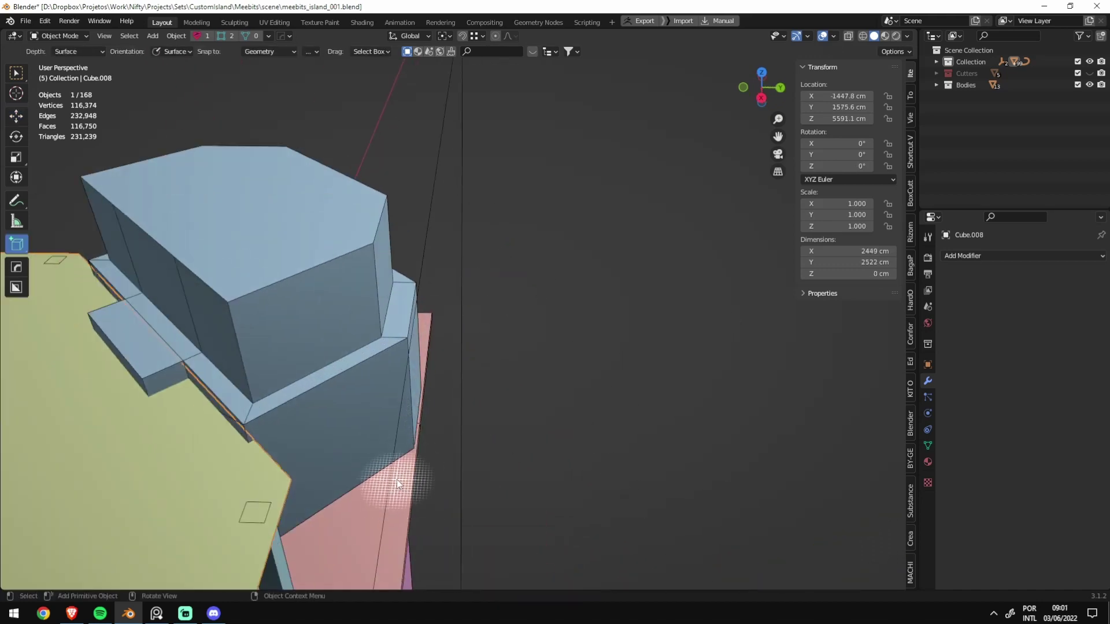
pyautogui.moveTo(395, 487); pyautogui.dragTo(397, 345)
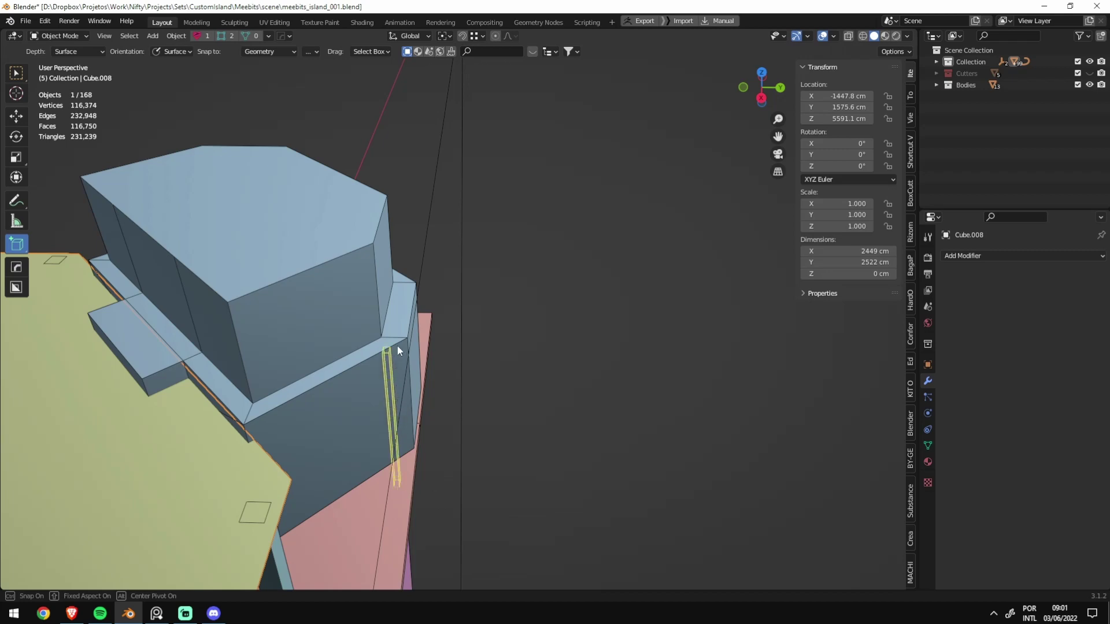
pyautogui.click(393, 377)
pyautogui.moveTo(393, 377)
pyautogui.mouseDown(button='middle')
pyautogui.moveTo(276, 407)
pyautogui.moveTo(235, 370)
pyautogui.moveTo(323, 348)
pyautogui.mouseUp(button='middle')
# Step: Rotate the thin box 90 degrees on Y and raise it to canopy height
pyautogui.write('ry90')
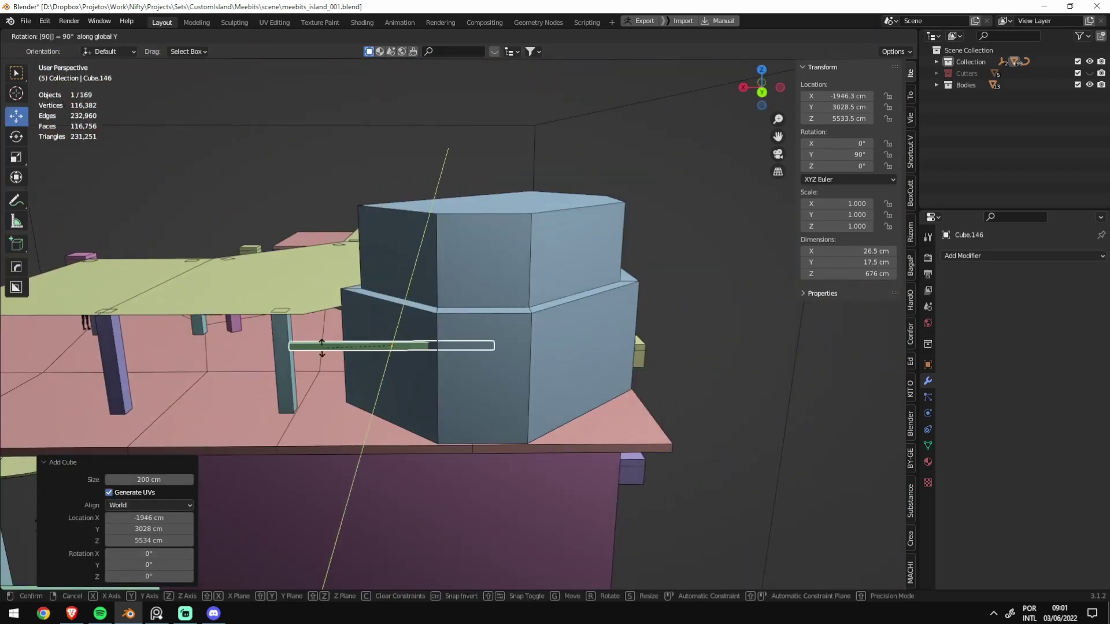
pyautogui.press('Return')
pyautogui.press('g')
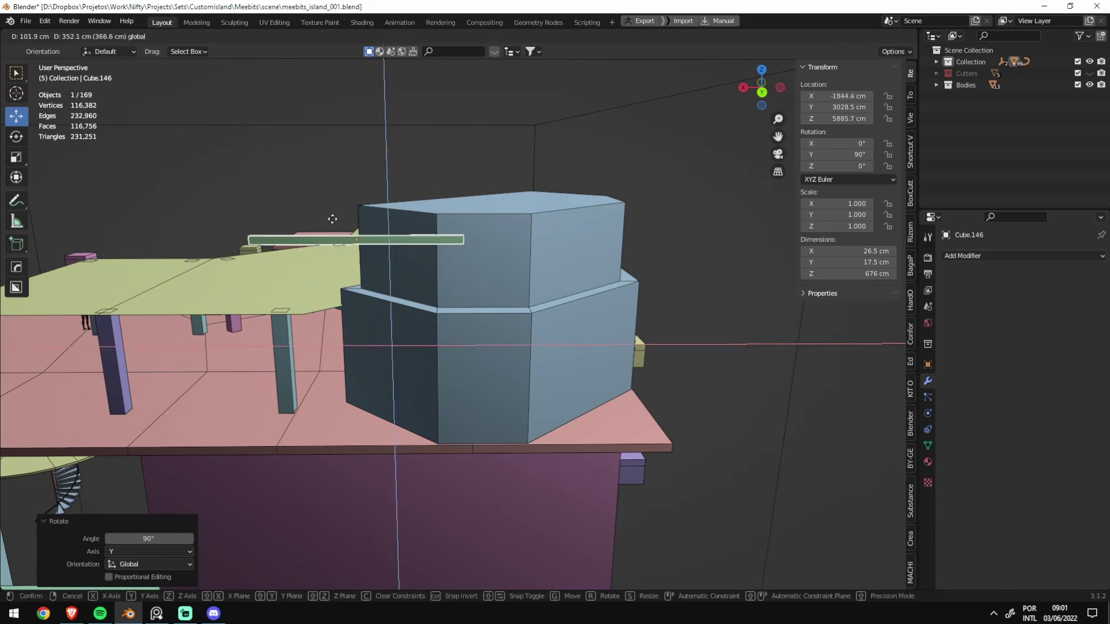
pyautogui.click(332, 219)
# Step: In Edit Mode with X-ray, stretch the beam's end face along X
pyautogui.press('Tab')
pyautogui.hotkey('alt', 'z')
pyautogui.moveTo(332, 220)
pyautogui.mouseDown(button='middle')
pyautogui.moveTo(280, 248)
pyautogui.moveTo(421, 260)
pyautogui.mouseUp(button='middle')
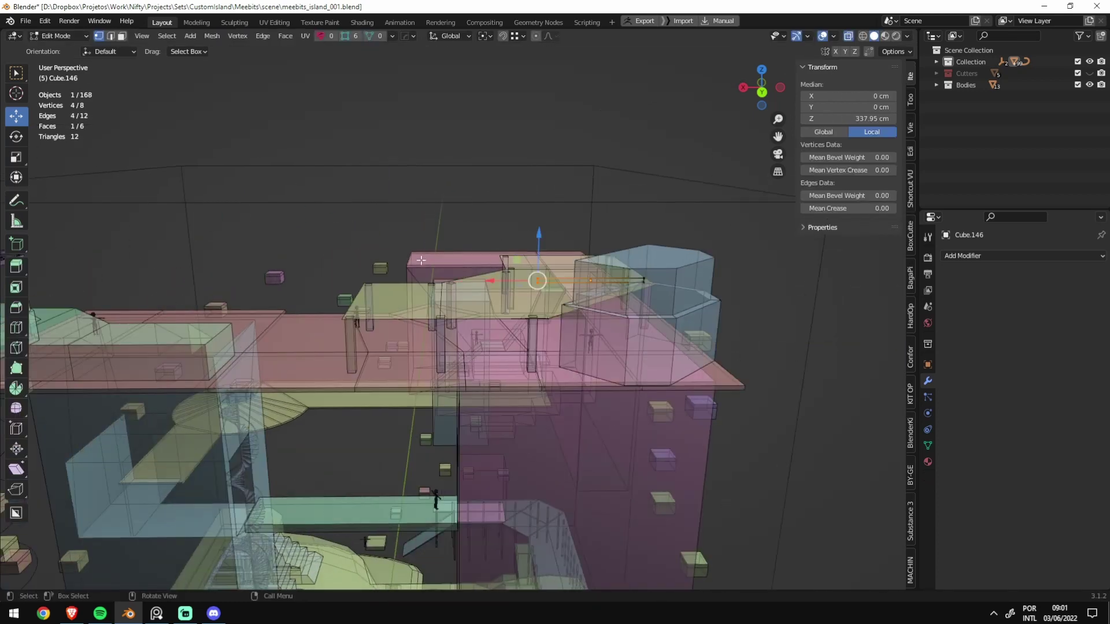
pyautogui.press('g')
pyautogui.press('x')
pyautogui.click(208, 283)
pyautogui.moveTo(208, 283); pyautogui.dragTo(479, 280, button='middle')
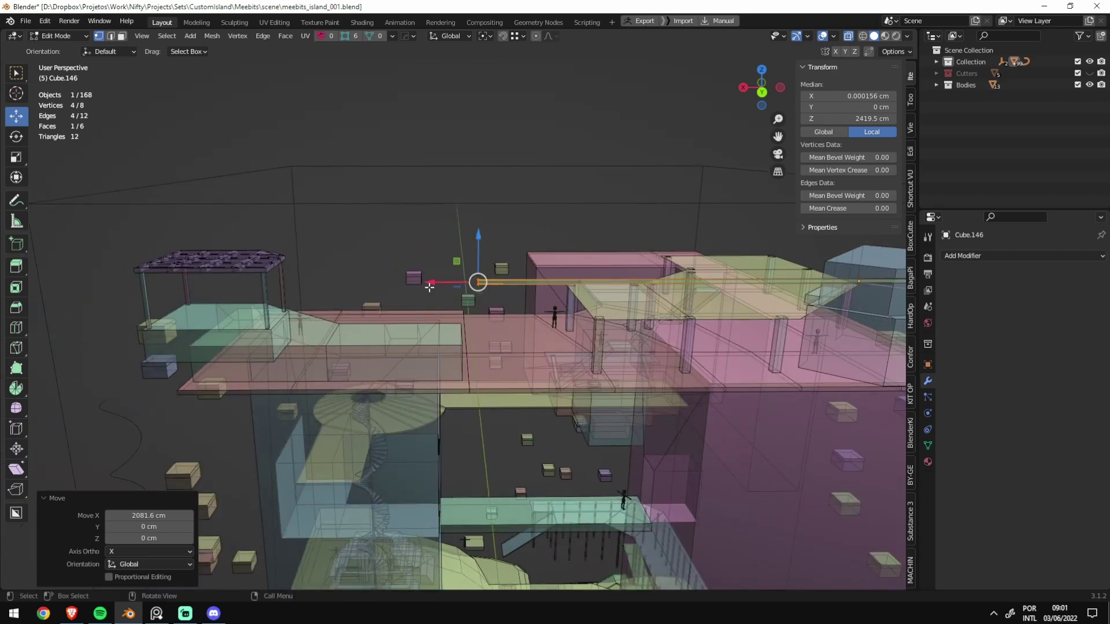
# Step: Stop the beam's end face at the lattice canopy, then view from the side
pyautogui.press('g')
pyautogui.press('x')
pyautogui.click(213, 282)
pyautogui.hotkey('alt', 'z')
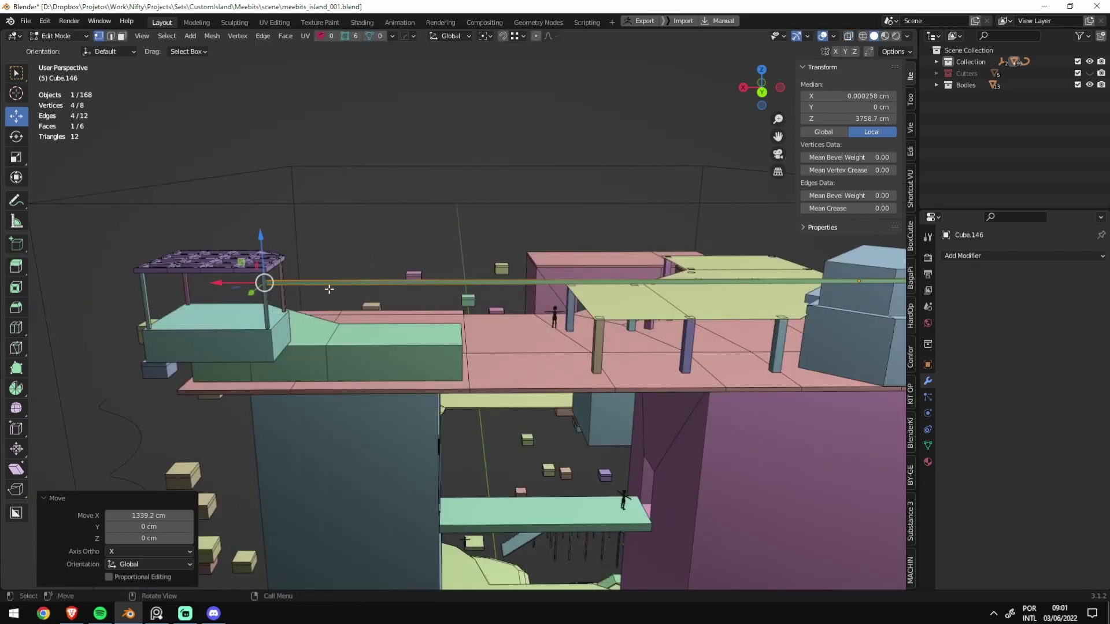
pyautogui.press('Tab')
pyautogui.press('ctrl+KP_3')
pyautogui.scroll(3, 563, 361)
# Step: Inspect the blue tower's upper vertices in Edit Mode, leaving them unchanged
pyautogui.click(630, 315)
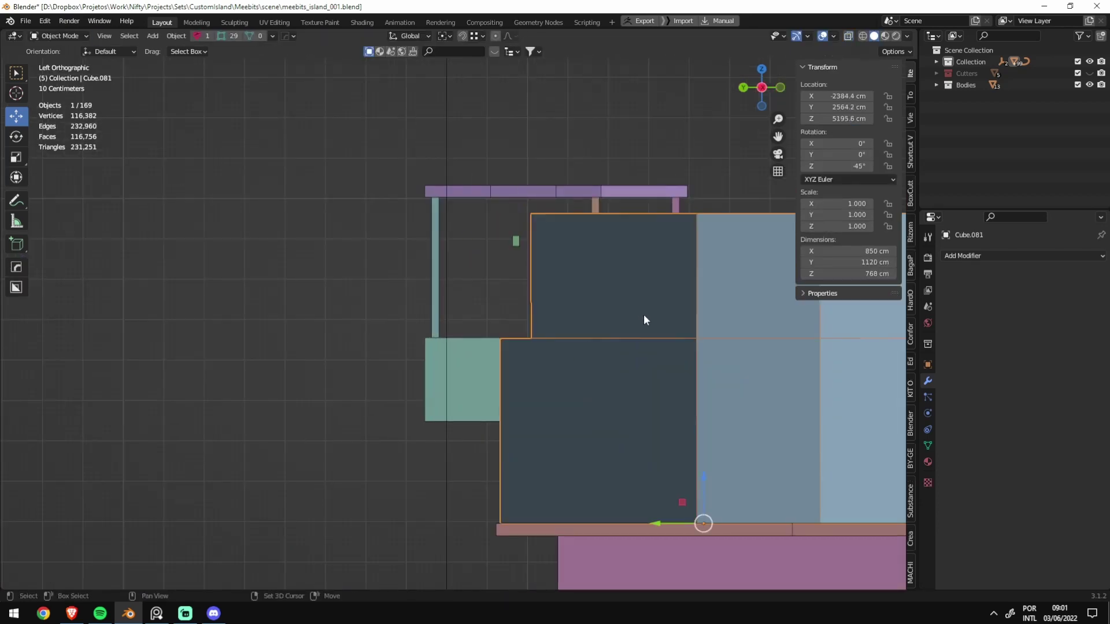
pyautogui.press('Tab')
pyautogui.hotkey('alt', 'z')
pyautogui.keyDown('shift'); pyautogui.moveTo(643, 319); pyautogui.dragTo(354, 346, button='middle'); pyautogui.keyUp('shift')
pyautogui.press('Tab')
pyautogui.press('Tab')
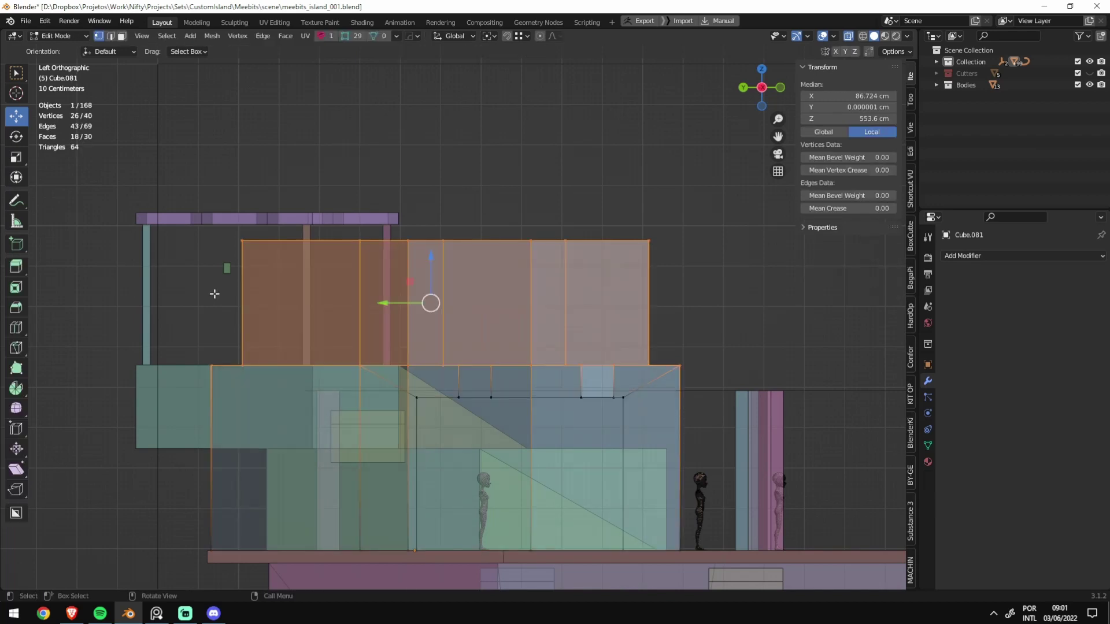
pyautogui.hotkey('alt', 'z')
pyautogui.hotkey('alt', 'z')
pyautogui.moveTo(162, 385); pyautogui.dragTo(723, 260)
pyautogui.keyDown('shift'); pyautogui.moveTo(470, 206); pyautogui.dragTo(488, 276, button='middle'); pyautogui.keyUp('shift')
pyautogui.press('g')
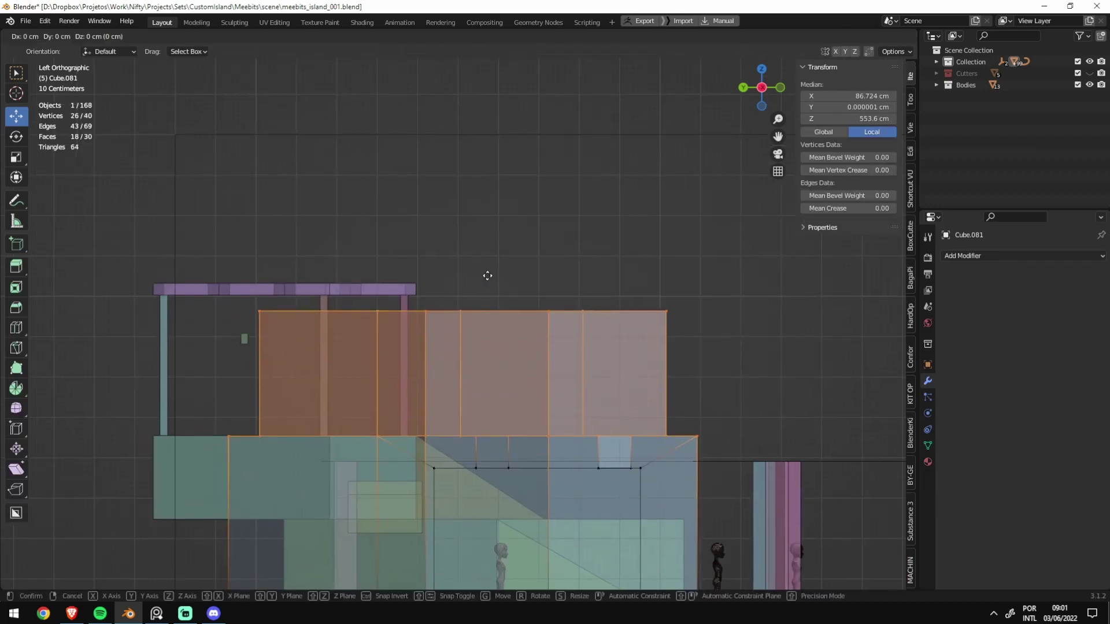
pyautogui.press('Escape')
pyautogui.press('Tab')
# Step: Raise the long beam level with the canopy top in side ortho view
pyautogui.click(276, 360)
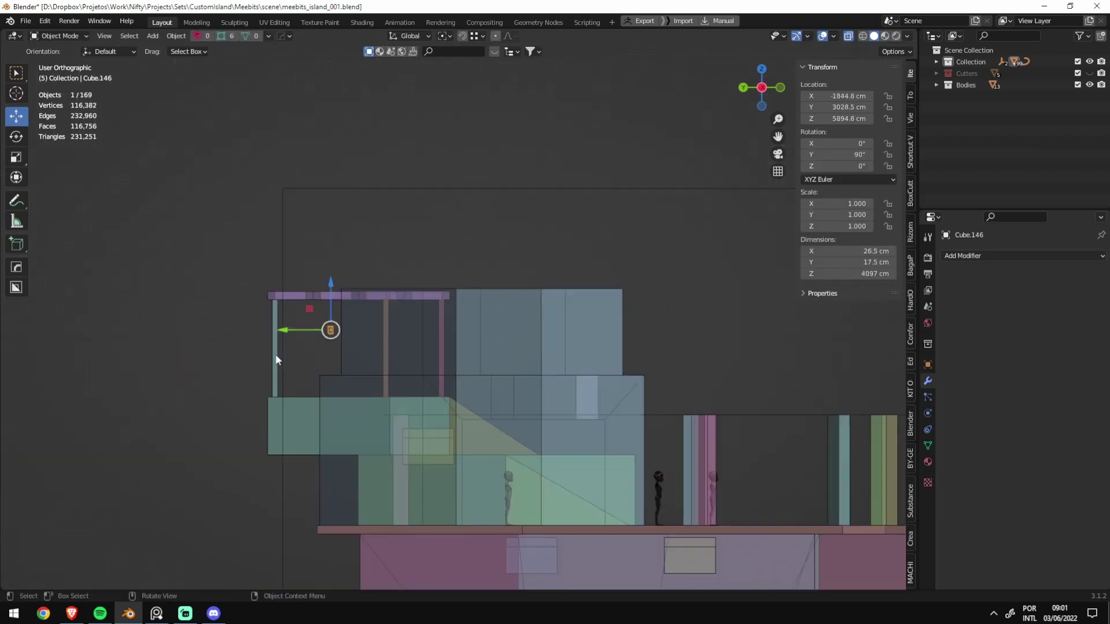
pyautogui.press('ctrl+KP_3')
pyautogui.press('KP_Decimal')
pyautogui.press('g')
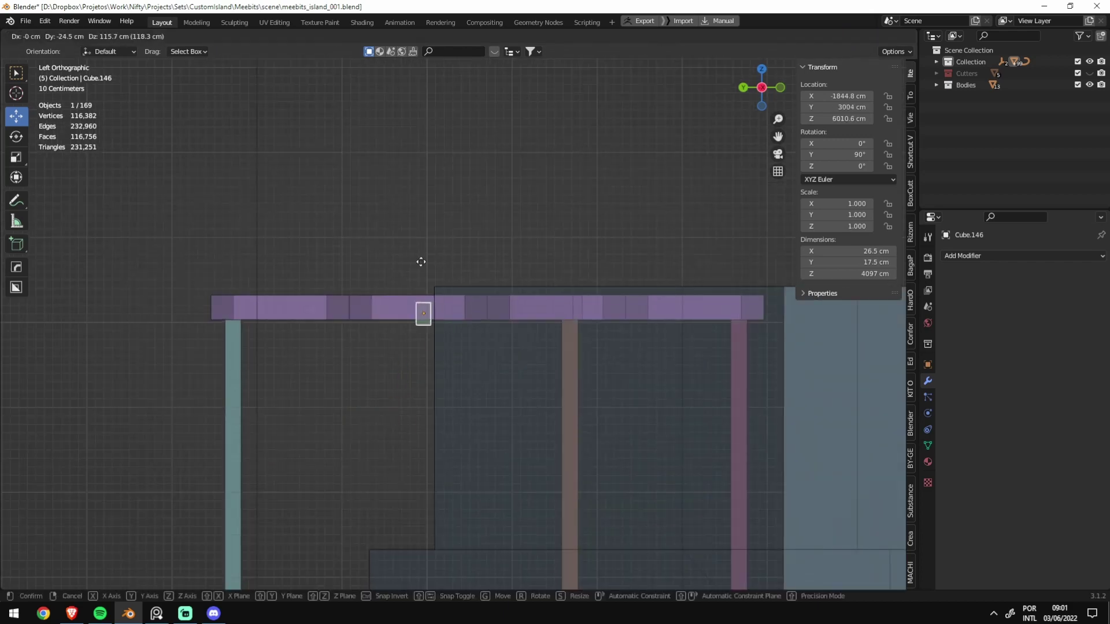
pyautogui.click(419, 255)
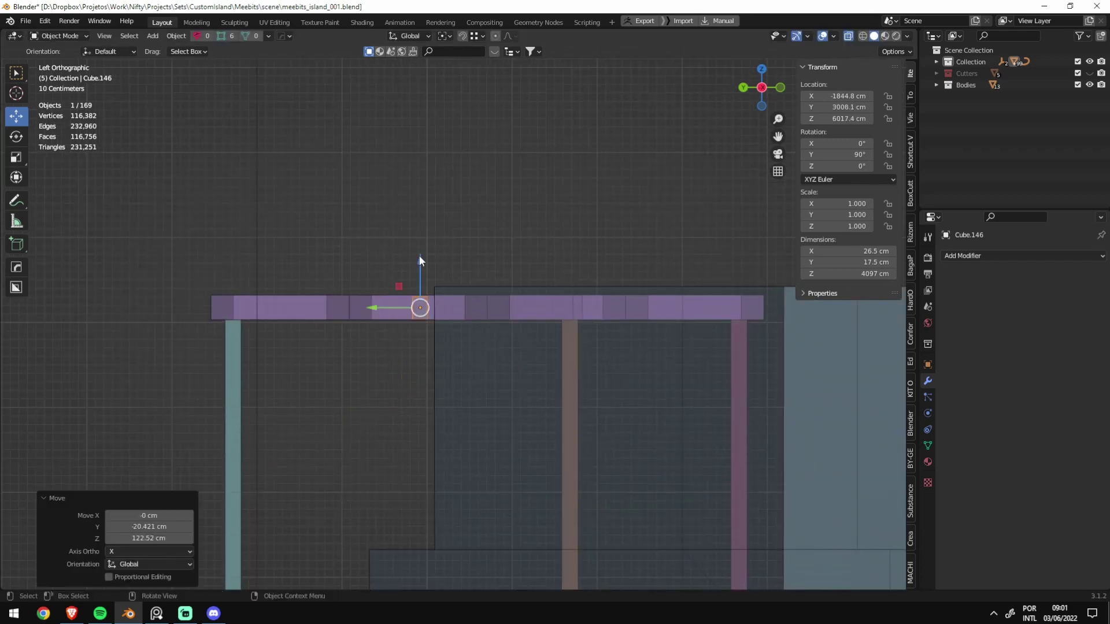
pyautogui.scroll(4, 405, 250)
pyautogui.scroll(3, 422, 248)
# Step: Scale the beam to 0.952, nudge it sideways, and apply its scale
pyautogui.press('s')
pyautogui.click(446, 250)
pyautogui.press('g')
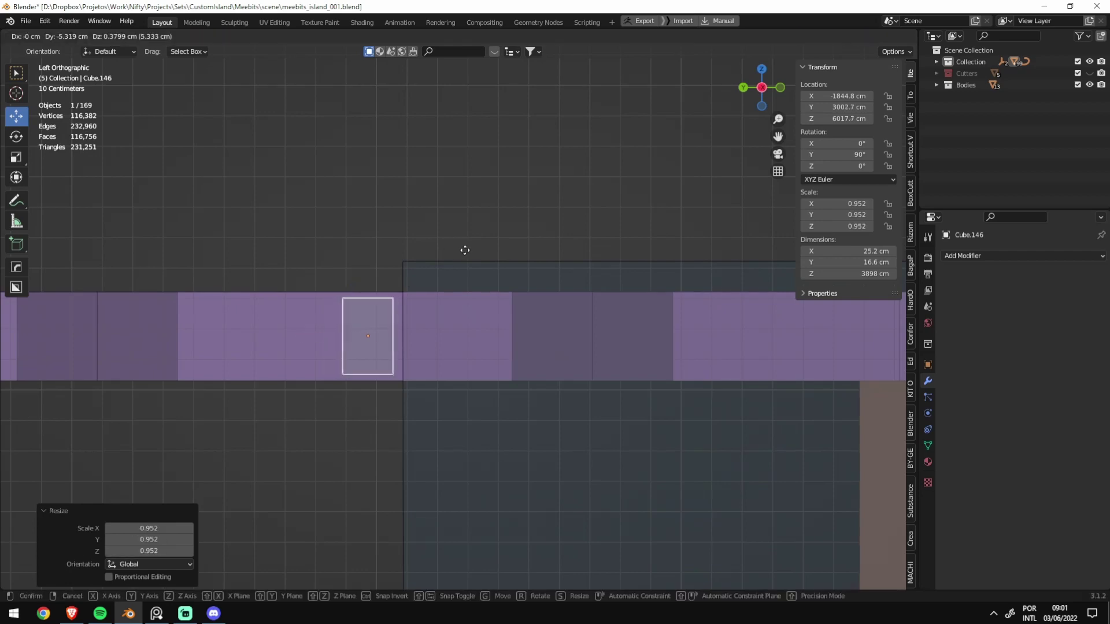
pyautogui.click(473, 249)
pyautogui.hotkey('ctrl', 'a')
pyautogui.click(593, 276)
pyautogui.moveTo(593, 276)
pyautogui.mouseDown(button='middle')
pyautogui.moveTo(532, 376)
pyautogui.moveTo(568, 381)
pyautogui.moveTo(557, 392)
pyautogui.mouseUp(button='middle')
# Step: Trim the beam's canopy-side end face to the lattice canopy edge
pyautogui.press('Tab')
pyautogui.hotkey('alt', 'z')
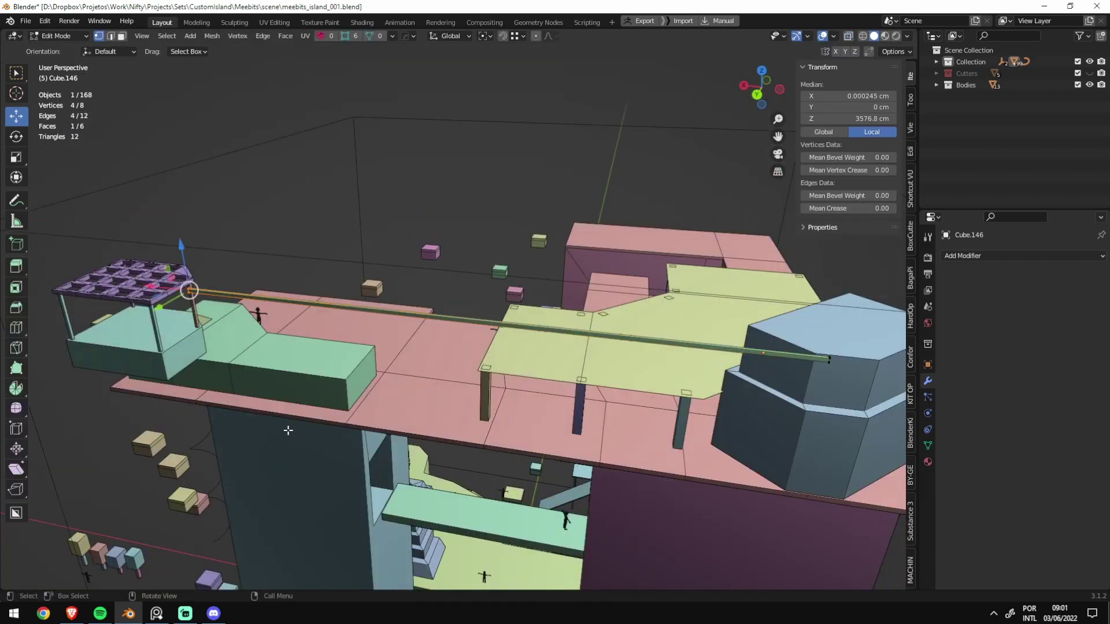
pyautogui.hotkey('alt', 'z')
pyautogui.press('KP_Decimal')
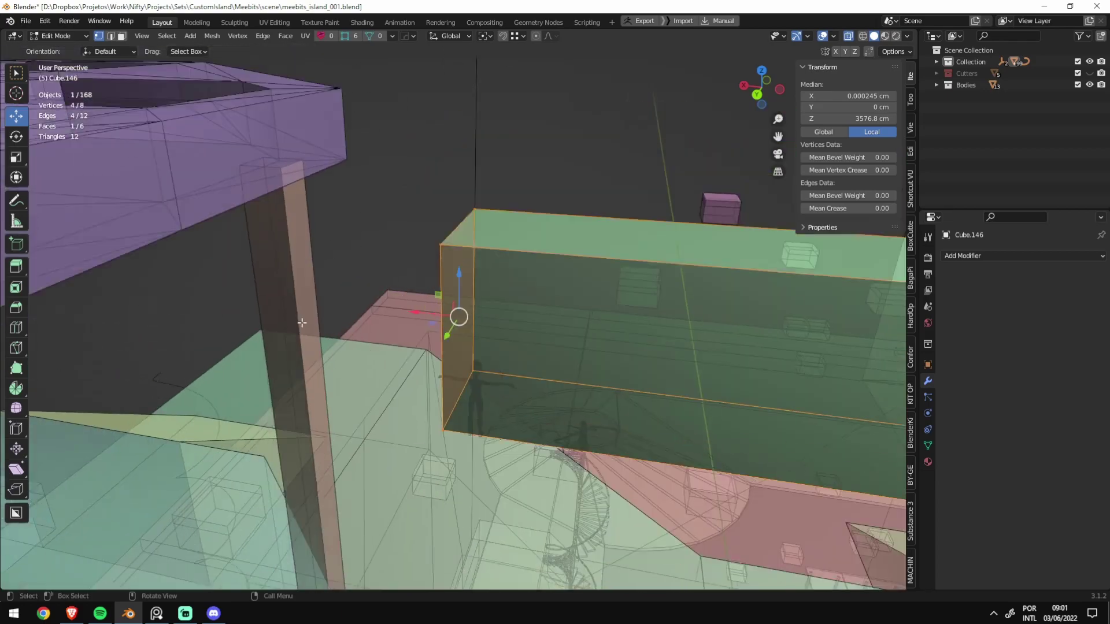
pyautogui.scroll(-2, 425, 250)
pyautogui.moveTo(426, 250); pyautogui.dragTo(425, 232, button='middle')
pyautogui.press('g')
pyautogui.press('z')
pyautogui.click(425, 250)
pyautogui.hotkey('alt', 'z')
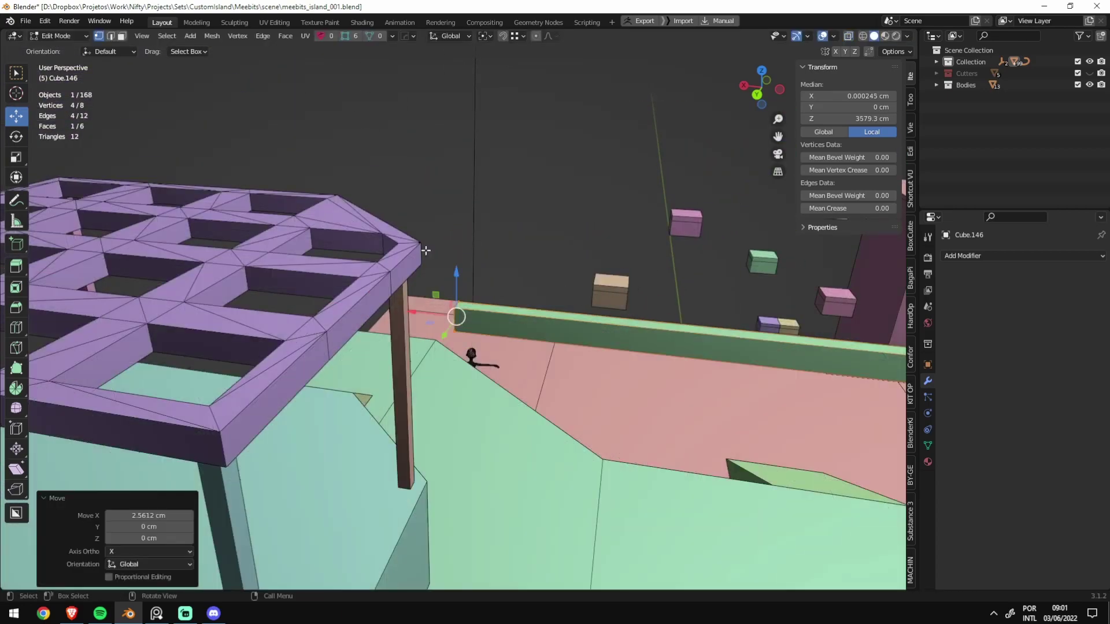
pyautogui.press('Tab')
# Step: Trim the beam's other end face to stop at the blue tower's side
pyautogui.scroll(-3, 570, 376)
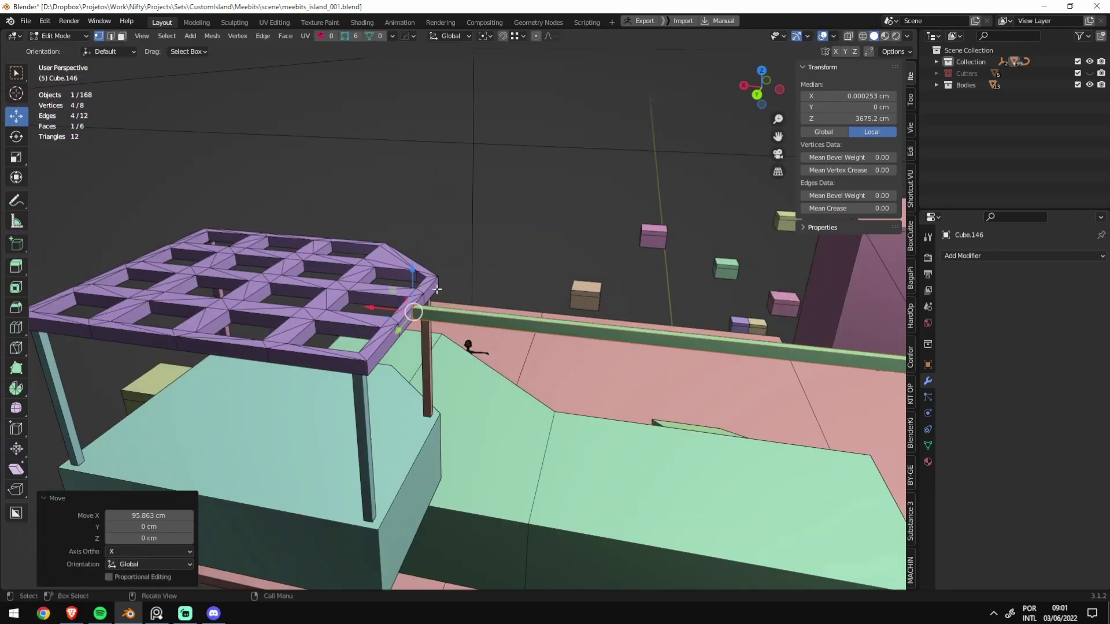
pyautogui.scroll(-2, 570, 376)
pyautogui.moveTo(570, 370)
pyautogui.mouseDown(button='middle')
pyautogui.moveTo(216, 370)
pyautogui.moveTo(477, 401)
pyautogui.moveTo(539, 390)
pyautogui.moveTo(408, 408)
pyautogui.mouseUp(button='middle')
pyautogui.press('Tab')
pyautogui.scroll(3, 408, 408)
pyautogui.hotkey('alt', 'z')
pyautogui.scroll(2, 381, 452)
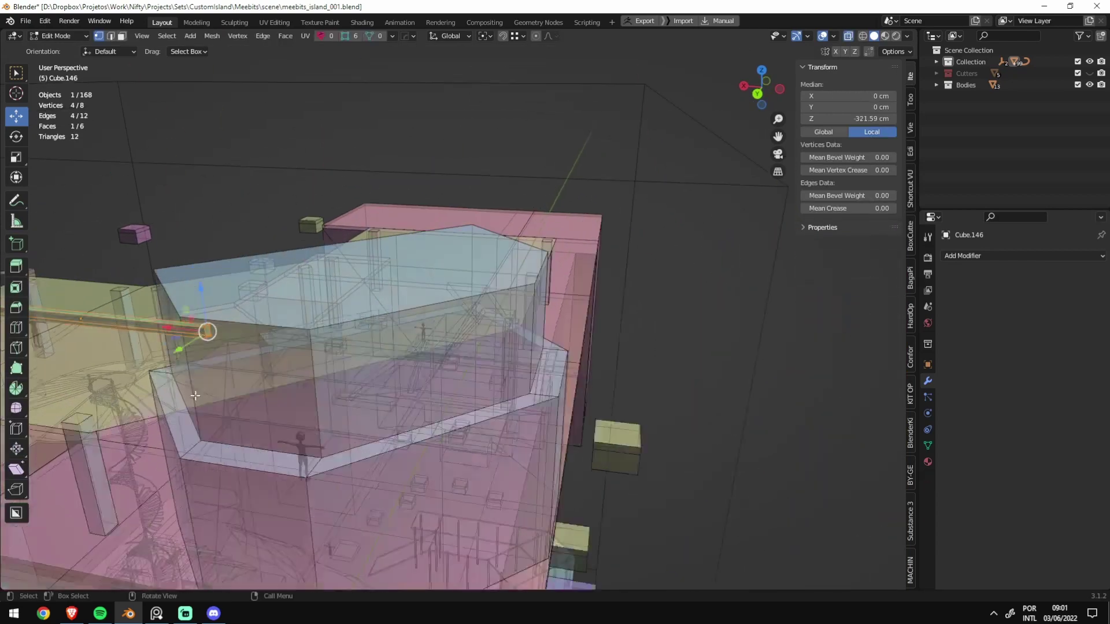
pyautogui.press('KP_Decimal')
pyautogui.scroll(-3, 381, 452)
pyautogui.hotkey('alt', 'z')
pyautogui.press('g')
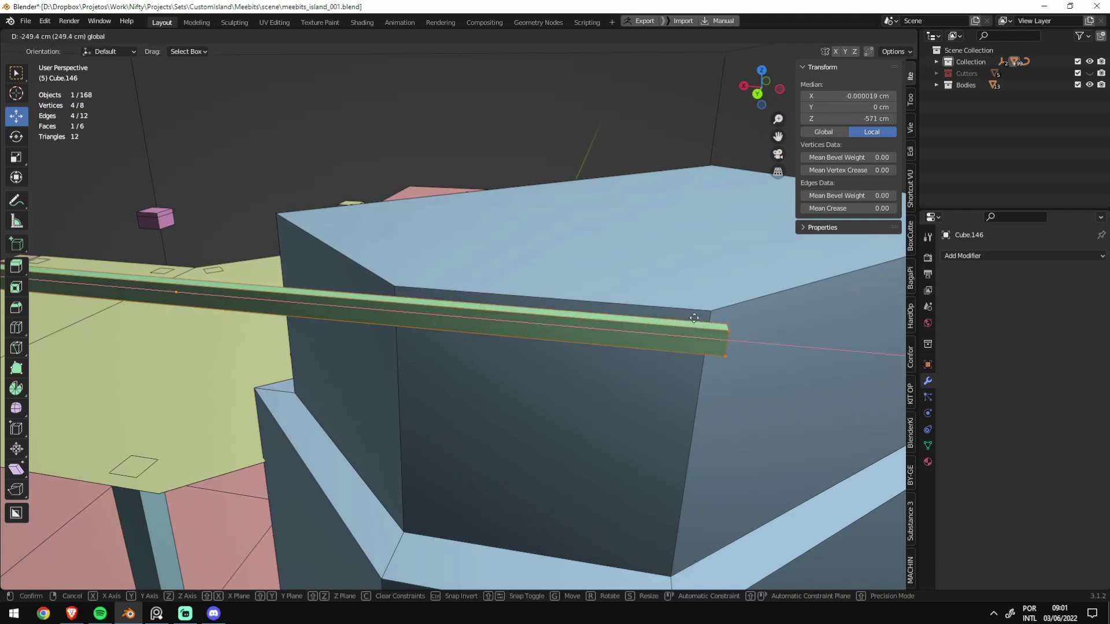
pyautogui.click(708, 312)
# Step: Return to Object Mode and orbit to look down on the rooftop beam
pyautogui.scroll(-5, 581, 362)
pyautogui.moveTo(581, 363); pyautogui.dragTo(424, 365, button='middle')
pyautogui.press('Tab')
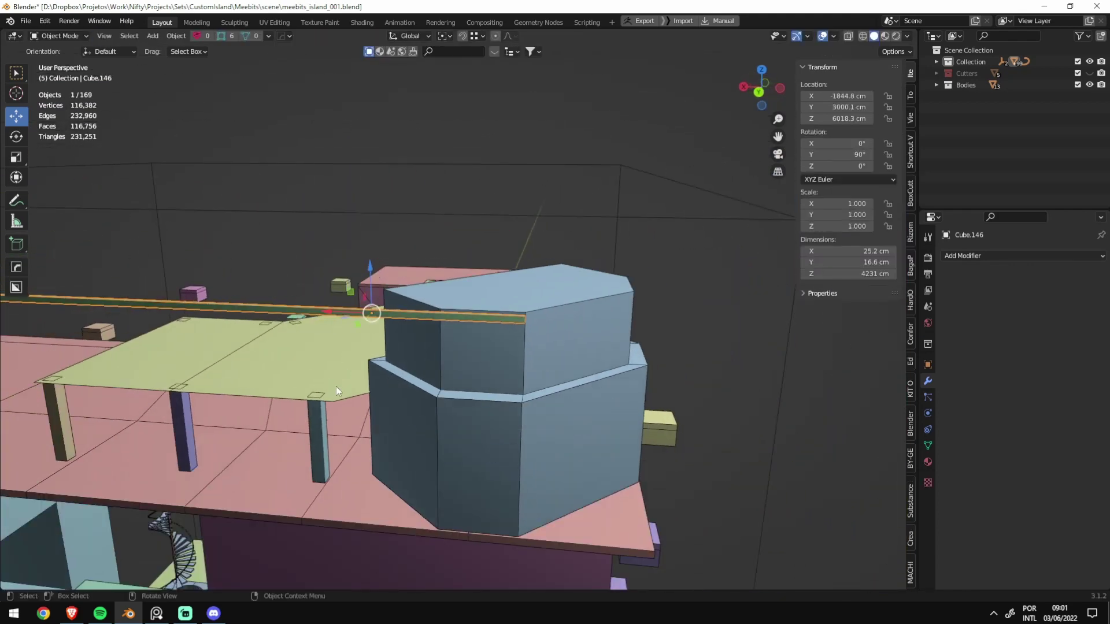
pyautogui.moveTo(335, 386); pyautogui.dragTo(412, 424, button='middle')
pyautogui.scroll(4, 412, 425)
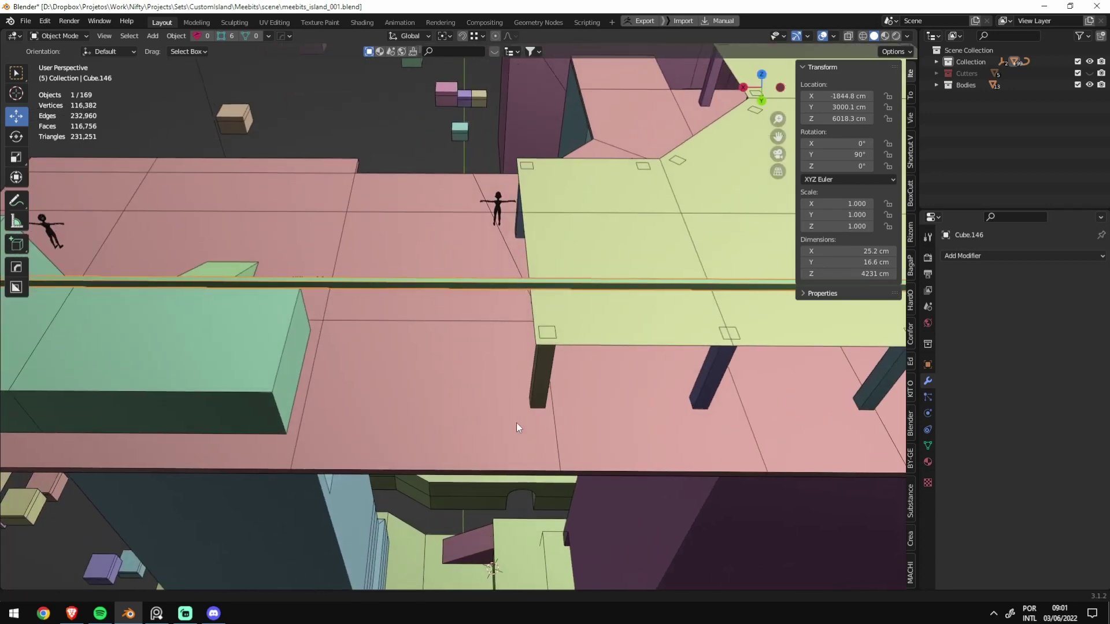
# Step: Set the origin to geometry and draw a new cube post up to the green rooftop beam
pyautogui.hotkey('ctrl', 'alt', 'shift', 'c')
pyautogui.click(493, 435)
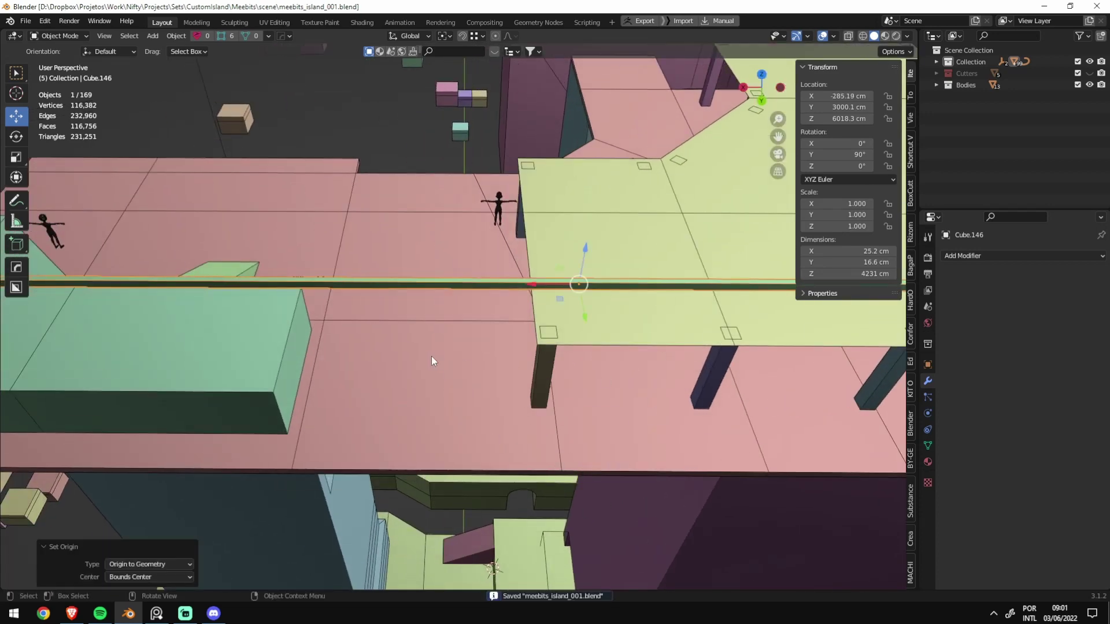
pyautogui.hotkey('shift', 'a')
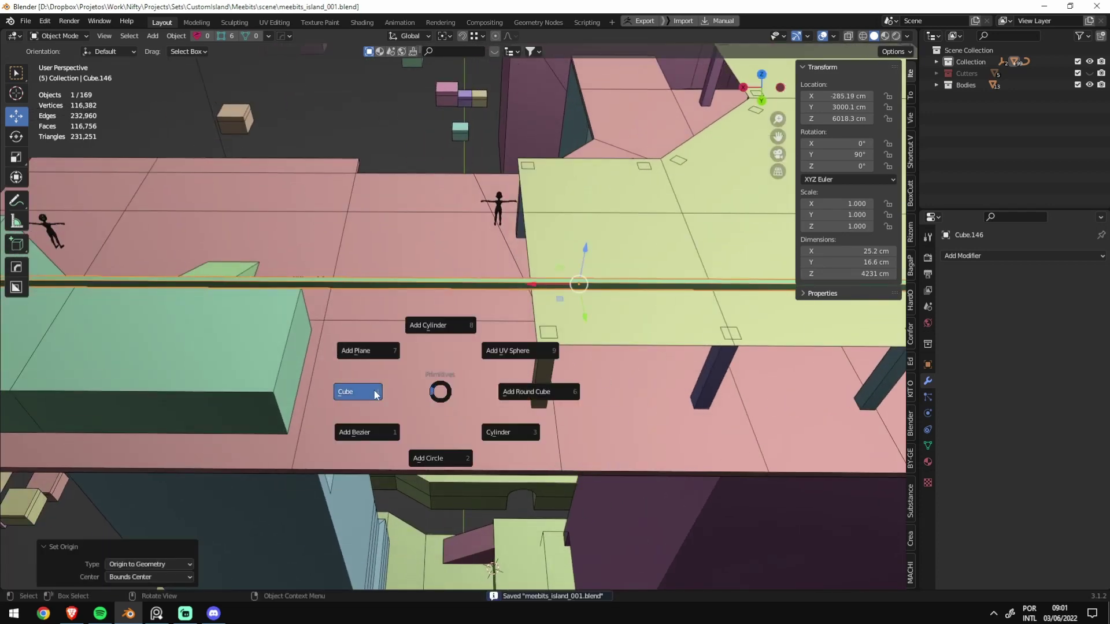
pyautogui.click(375, 395)
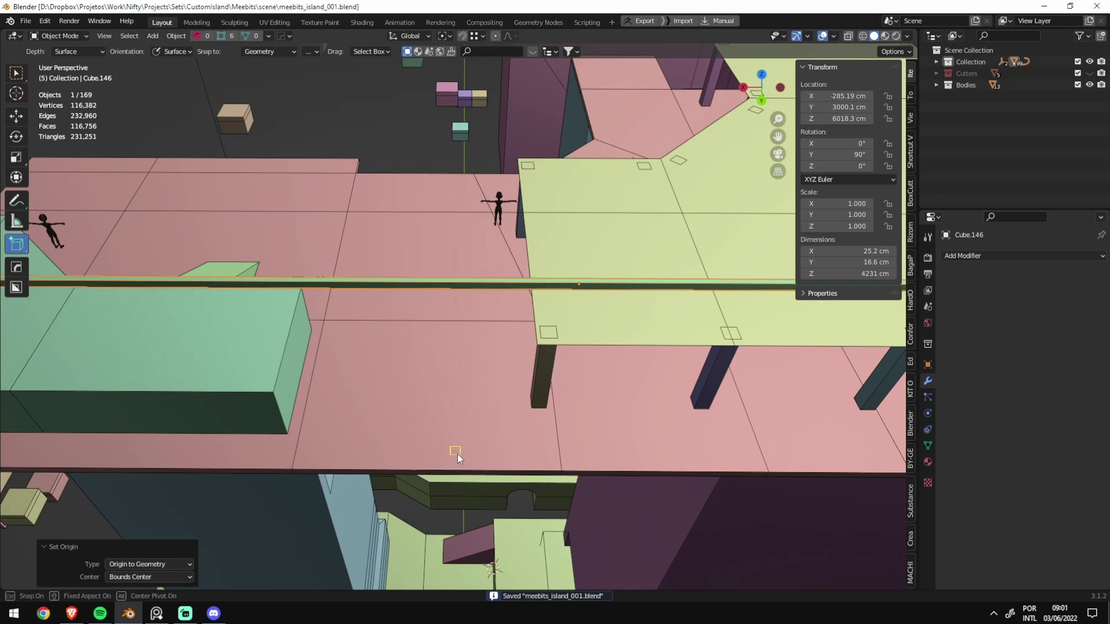
pyautogui.click(454, 456)
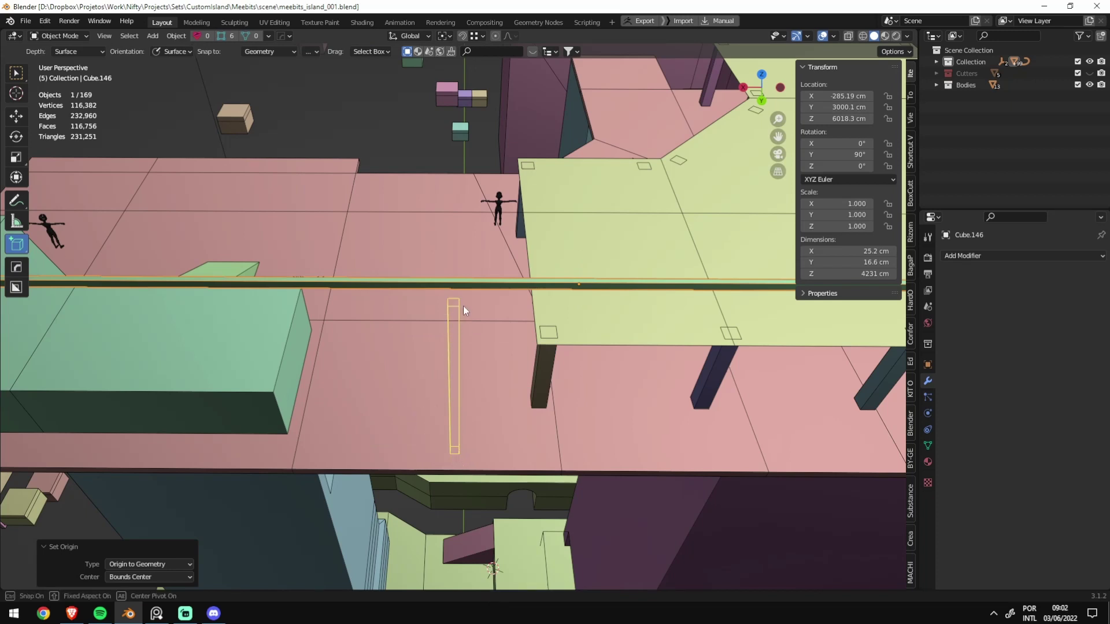
pyautogui.click(467, 289)
pyautogui.press('KP_Decimal')
pyautogui.press('KP_7')
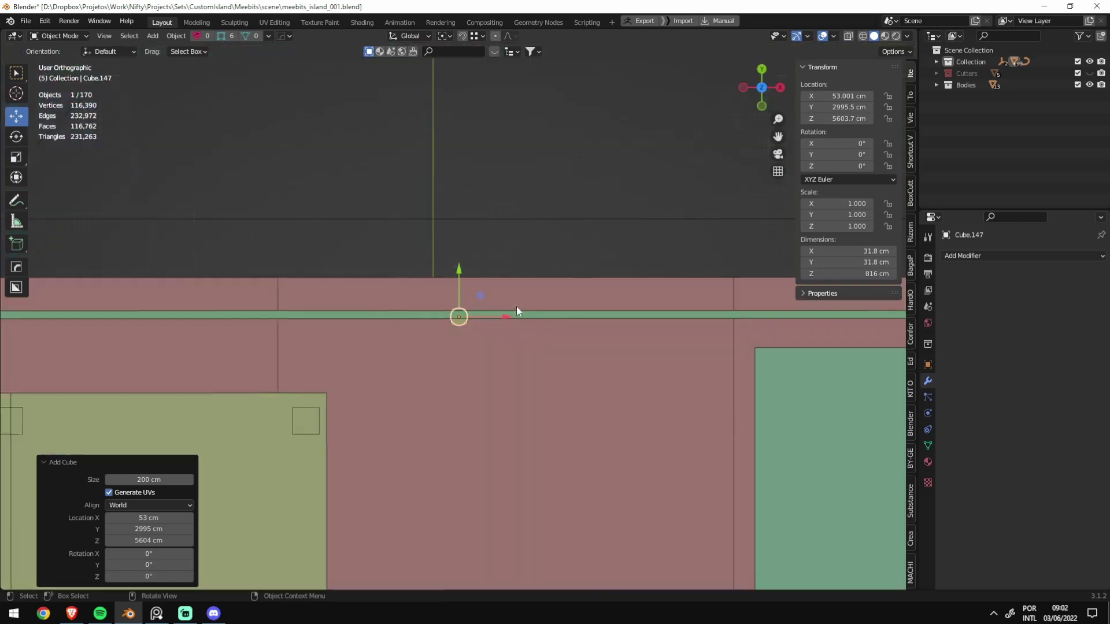
pyautogui.scroll(5, 505, 330)
# Step: Thin the post to 0.778 scale, stretch it vertically, and apply its scale
pyautogui.press('s')
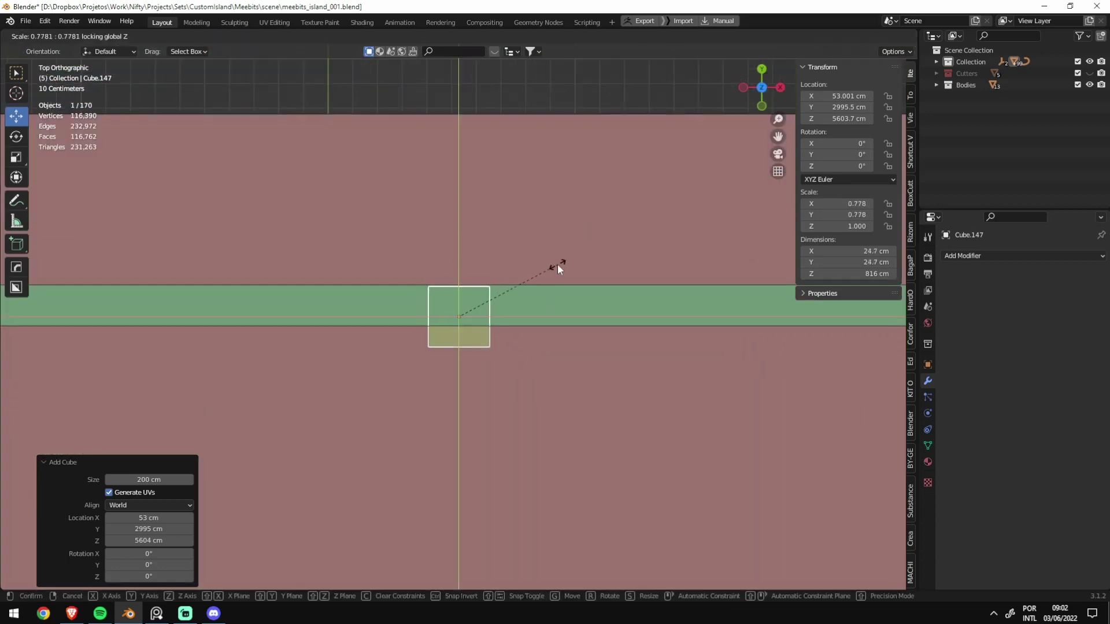
pyautogui.click(511, 289)
pyautogui.scroll(-3, 494, 306)
pyautogui.scroll(-5, 484, 308)
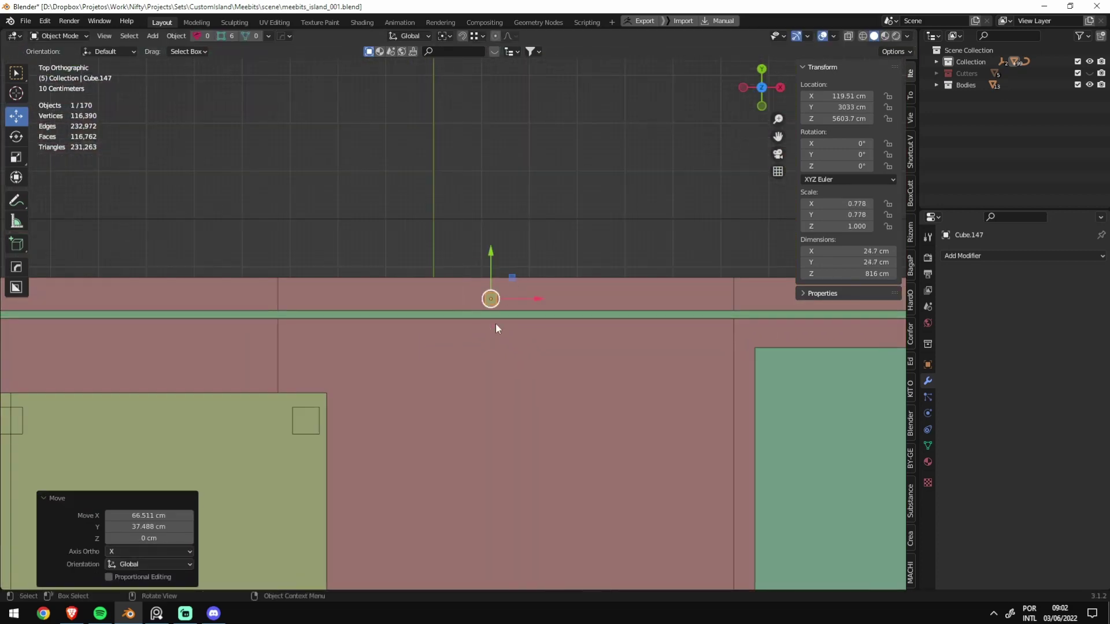
pyautogui.moveTo(495, 323); pyautogui.dragTo(529, 289, button='middle')
pyautogui.scroll(-2, 523, 396)
pyautogui.scroll(1, 523, 396)
pyautogui.press('s')
pyautogui.press('z')
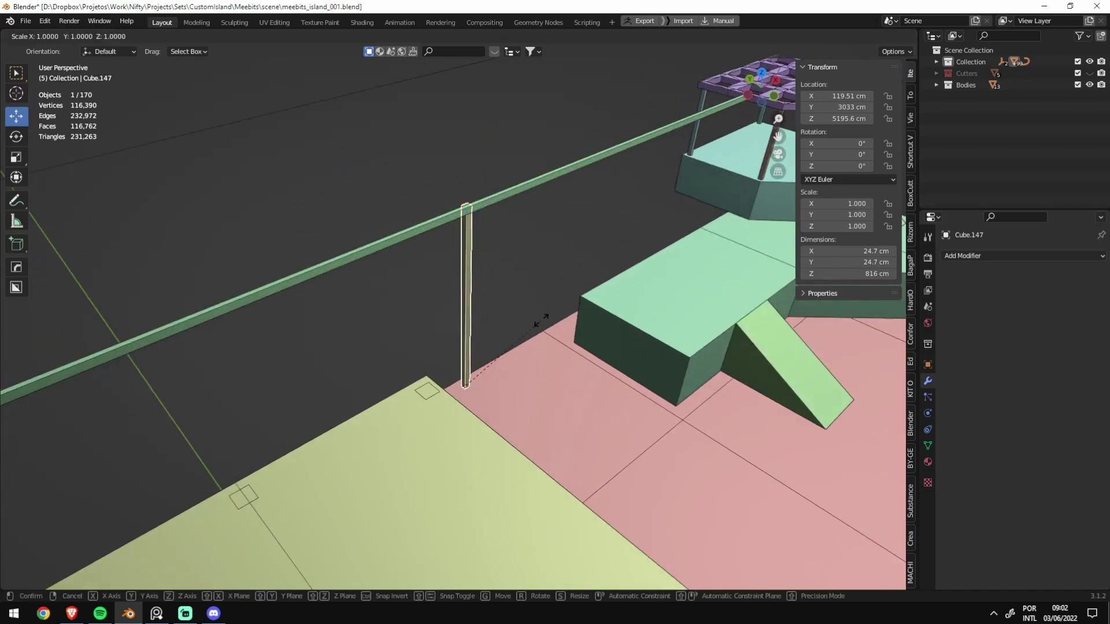
pyautogui.click(616, 265)
pyautogui.moveTo(618, 261); pyautogui.dragTo(645, 256, button='middle')
pyautogui.hotkey('ctrl', 'a')
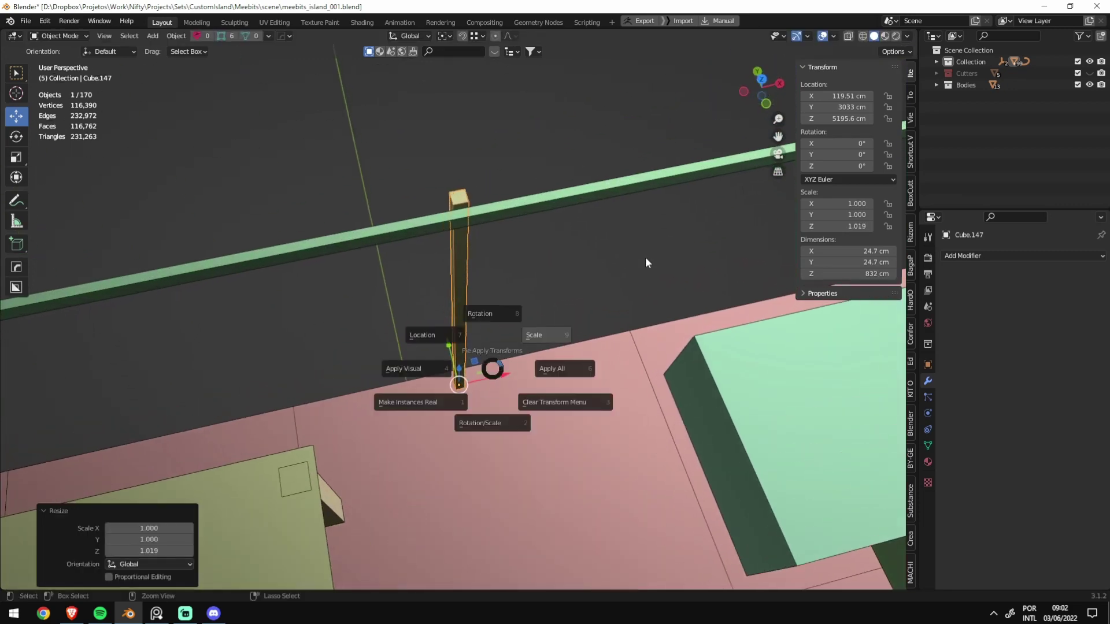
pyautogui.click(598, 326)
# Step: Position the post closer to the beam and slide it along the beam
pyautogui.moveTo(598, 324); pyautogui.dragTo(546, 362, button='middle')
pyautogui.scroll(2, 529, 320)
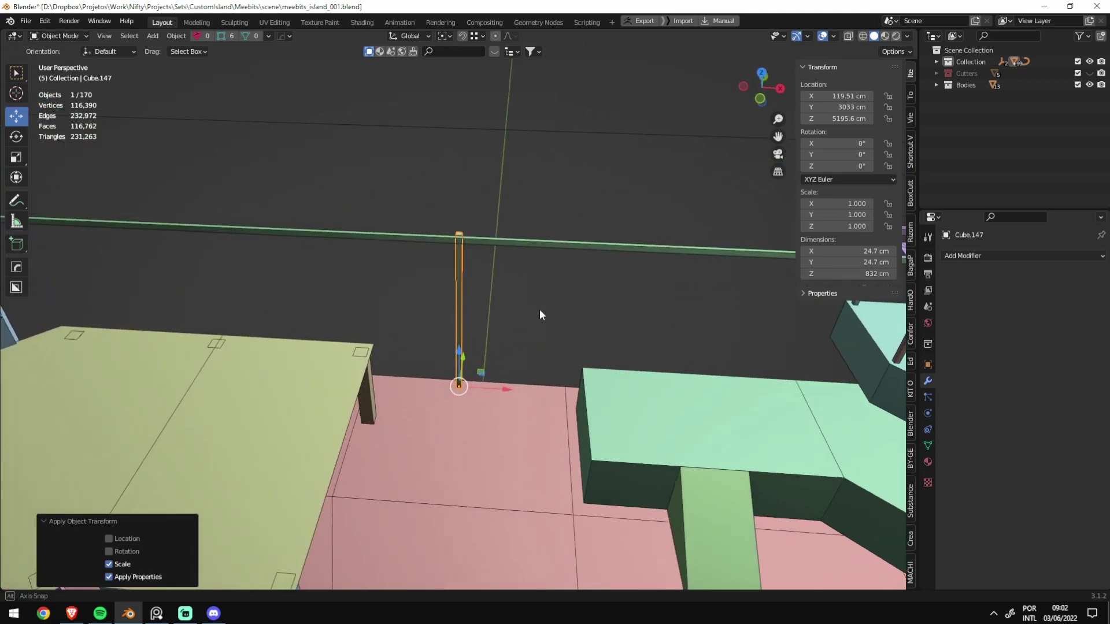
pyautogui.scroll(3, 518, 355)
pyautogui.scroll(2, 526, 357)
pyautogui.press('KP_7')
pyautogui.scroll(3, 516, 322)
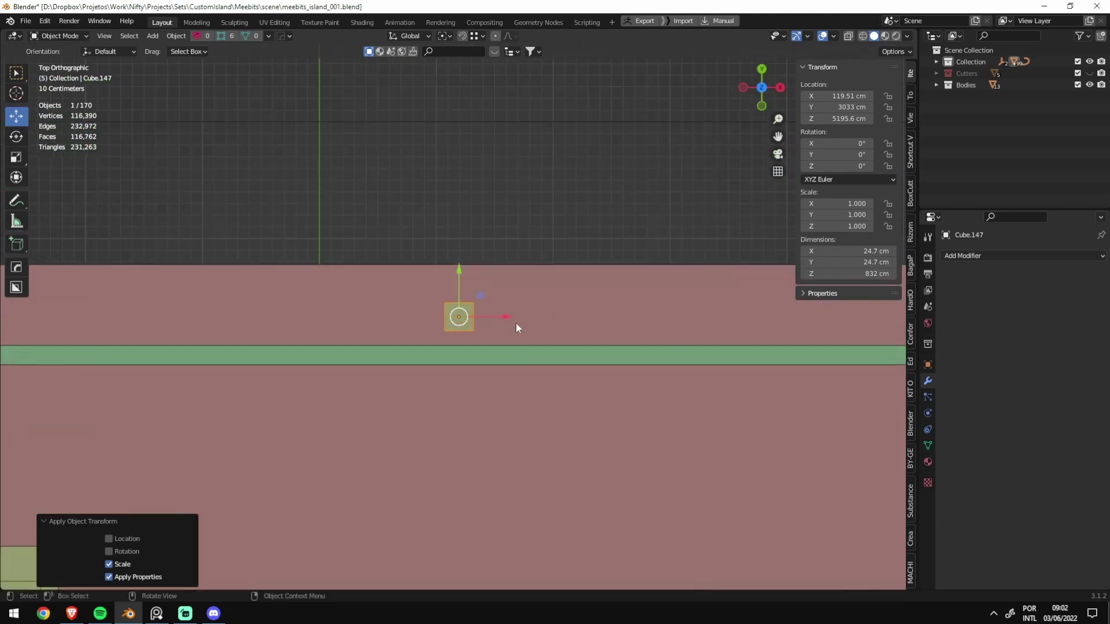
pyautogui.scroll(-2, 508, 320)
pyautogui.moveTo(508, 320); pyautogui.dragTo(409, 462, button='middle')
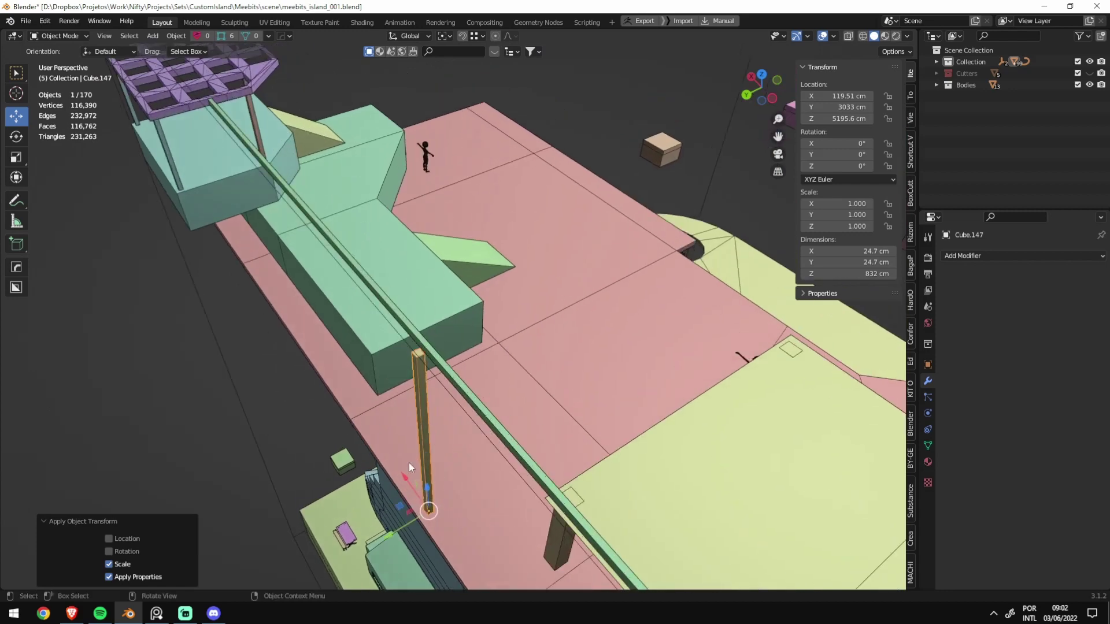
pyautogui.moveTo(389, 533); pyautogui.dragTo(215, 115)
pyautogui.press('KP_7')
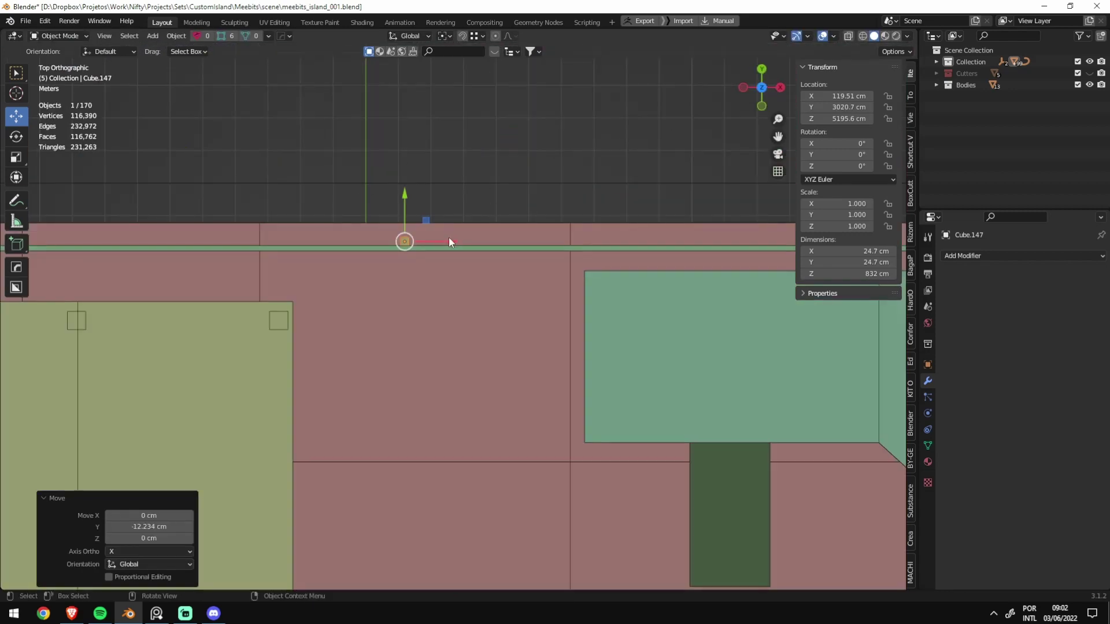
pyautogui.moveTo(450, 237); pyautogui.dragTo(574, 233)
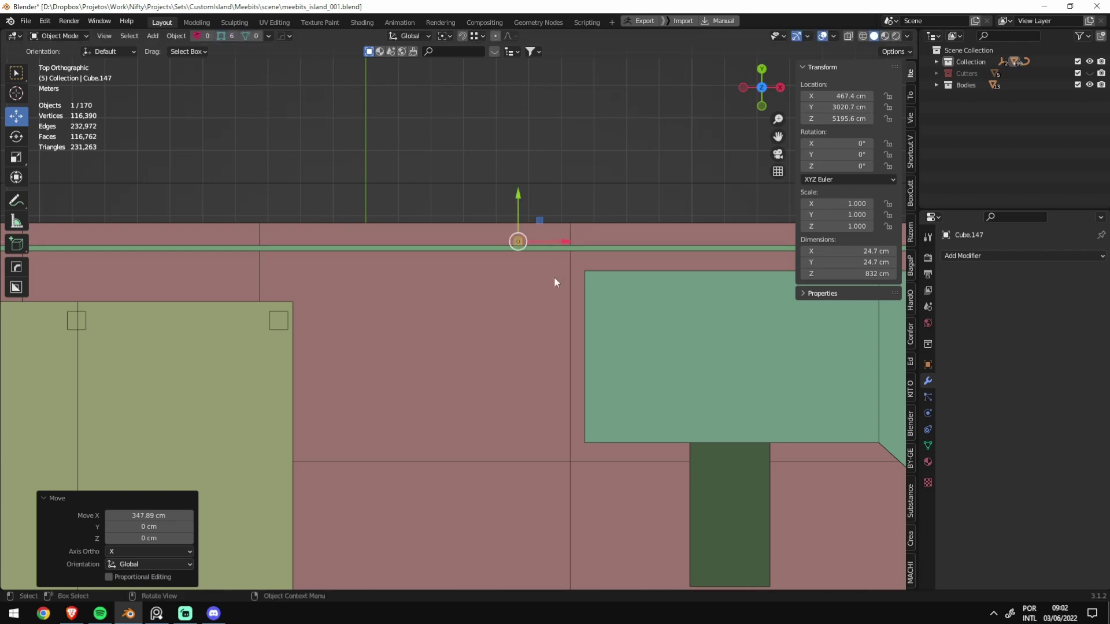
pyautogui.scroll(3, 568, 214)
# Step: Duplicate the post and place the copy further along the beam on X
pyautogui.hotkey('shift', 'd')
pyautogui.press('x')
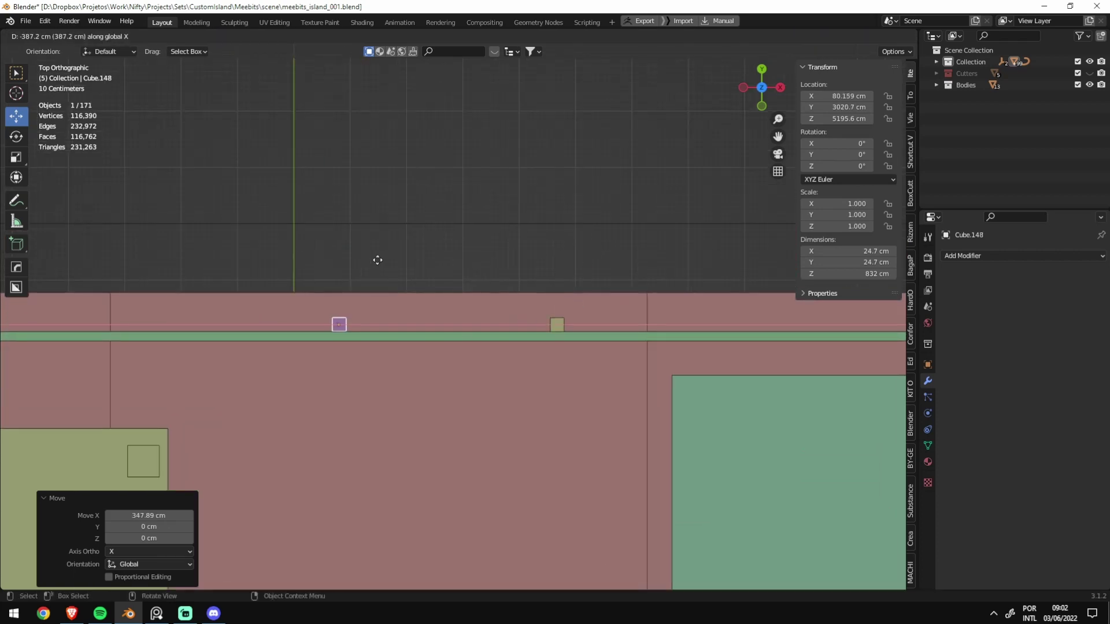
pyautogui.click(354, 261)
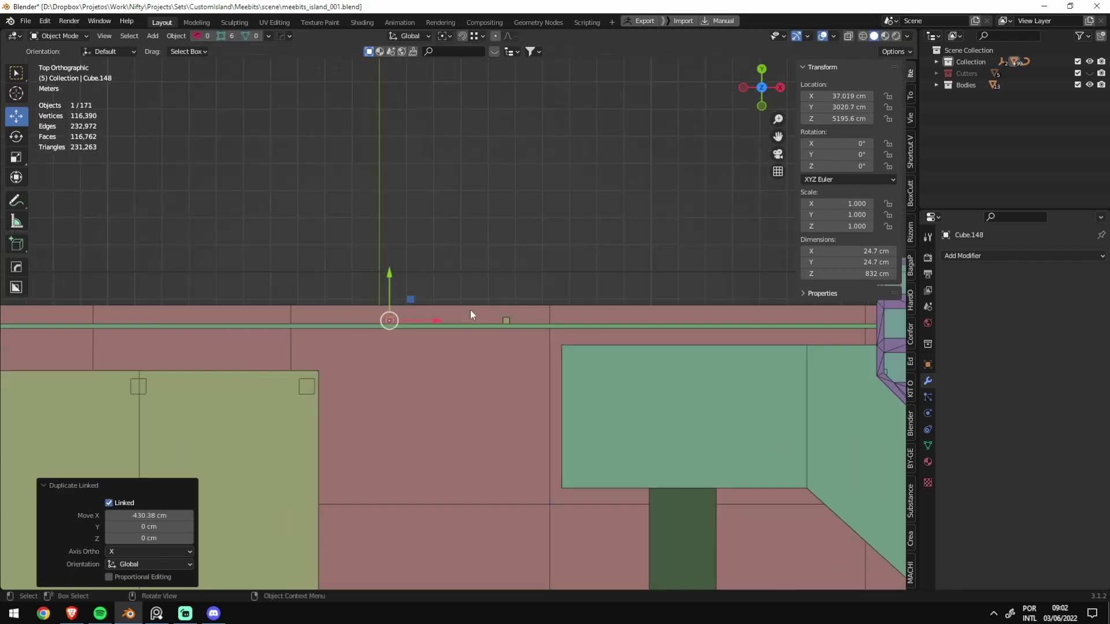
pyautogui.moveTo(470, 310)
pyautogui.mouseDown(button='middle')
pyautogui.moveTo(245, 195)
pyautogui.moveTo(196, 194)
pyautogui.moveTo(529, 470)
pyautogui.moveTo(434, 379)
pyautogui.mouseUp(button='middle')
pyautogui.press('g')
pyautogui.press('x')
pyautogui.click(468, 454)
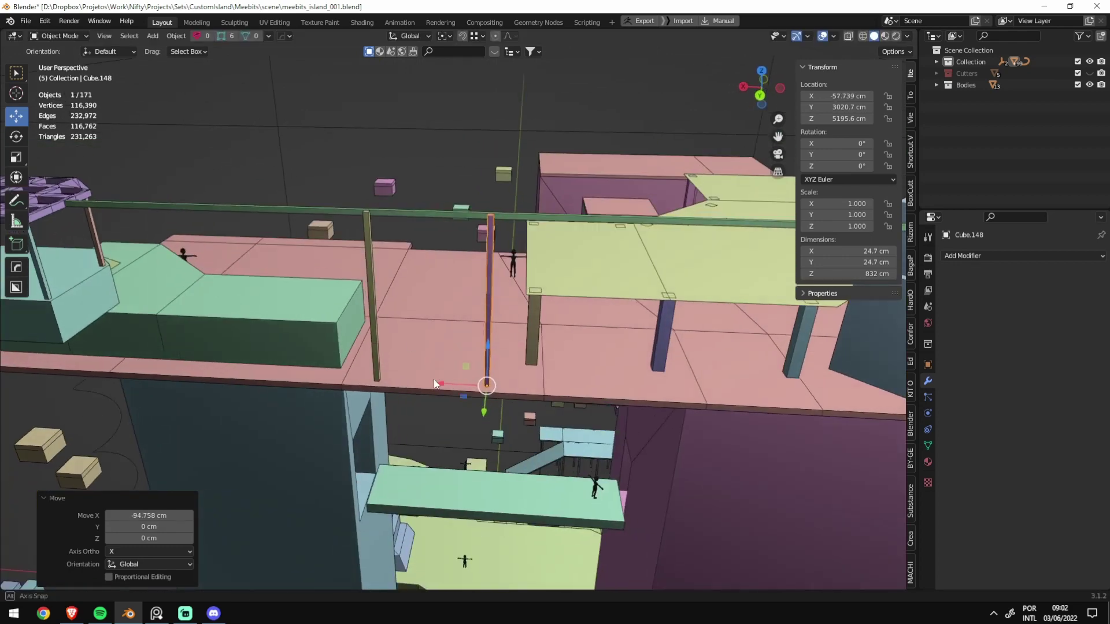
# Step: Raise the second post's top vertices to make it taller, then save the file
pyautogui.press('Tab')
pyautogui.moveTo(368, 283); pyautogui.dragTo(504, 225, button='middle')
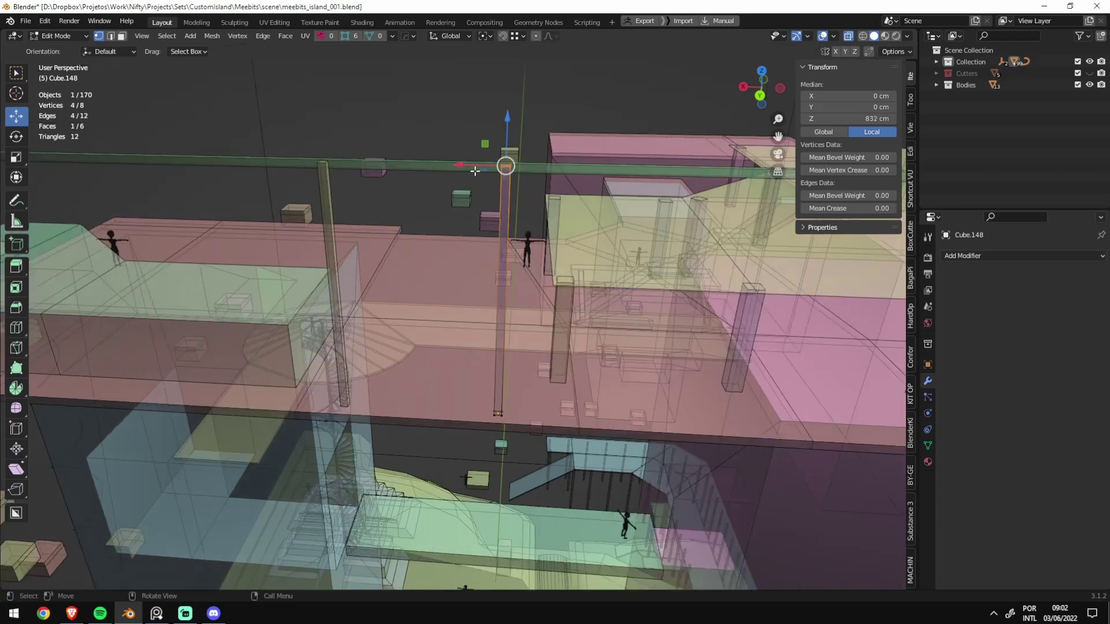
pyautogui.press('g')
pyautogui.press('z')
pyautogui.click(543, 261)
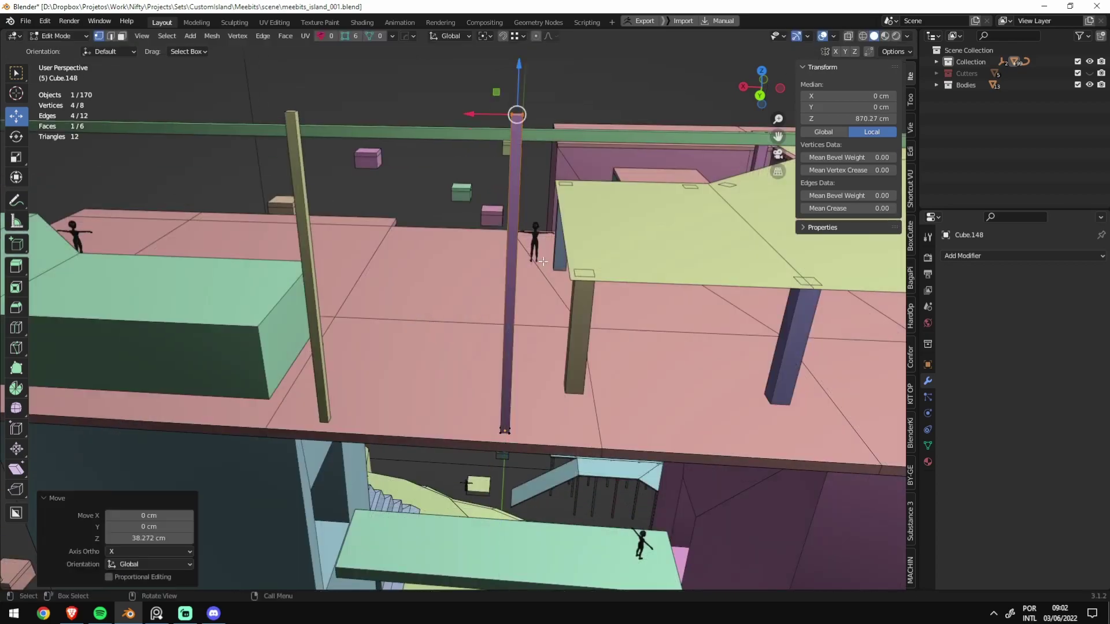
pyautogui.press('Tab')
pyautogui.moveTo(537, 264)
pyautogui.mouseDown(button='middle')
pyautogui.moveTo(676, 334)
pyautogui.moveTo(511, 387)
pyautogui.moveTo(485, 420)
pyautogui.mouseUp(button='middle')
pyautogui.hotkey('ctrl', 's')
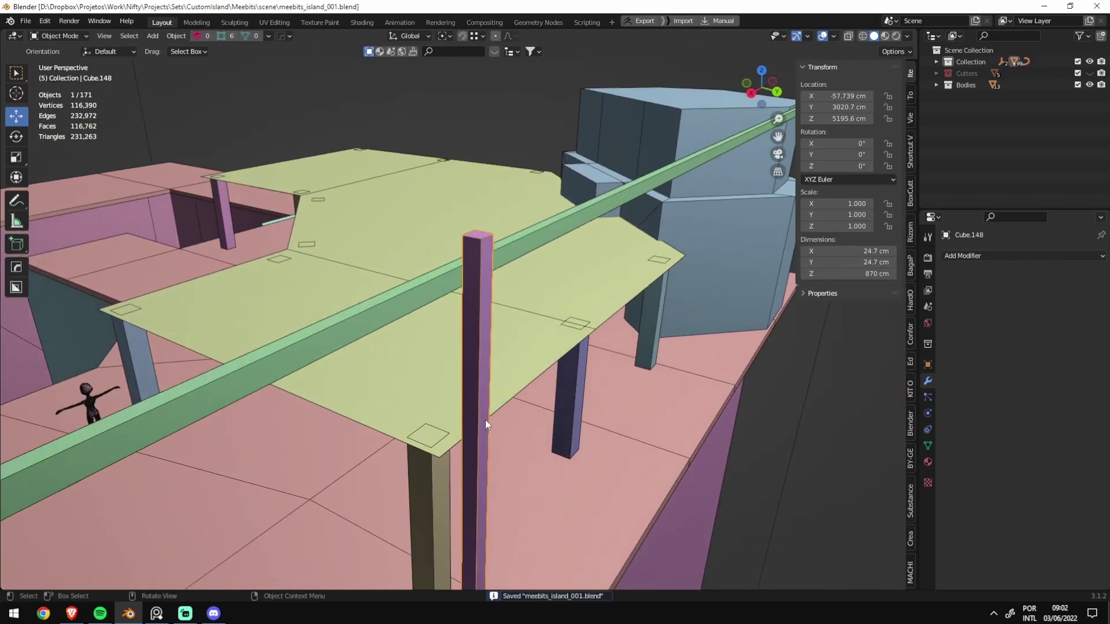
pyautogui.scroll(3, 485, 420)
pyautogui.hotkey('shift', 'a')
pyautogui.click(497, 253)
# Step: Draw a panel block at one post and stretch its end face across to the other post
pyautogui.moveTo(497, 252); pyautogui.dragTo(492, 292)
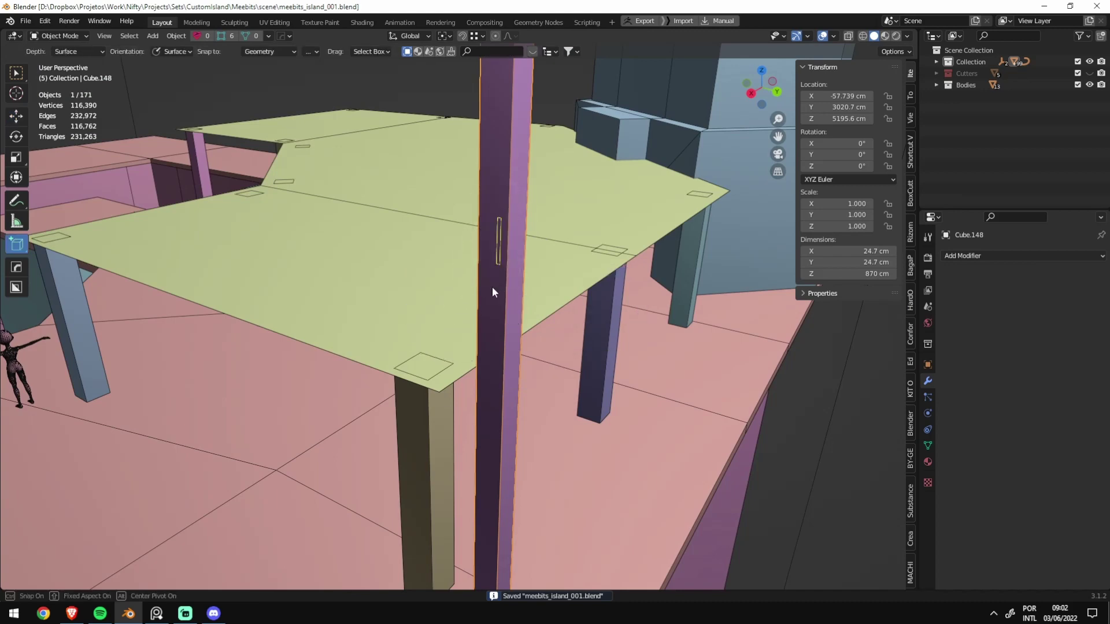
pyautogui.click(483, 363)
pyautogui.moveTo(483, 363); pyautogui.dragTo(415, 364, button='middle')
pyautogui.scroll(-3, 415, 364)
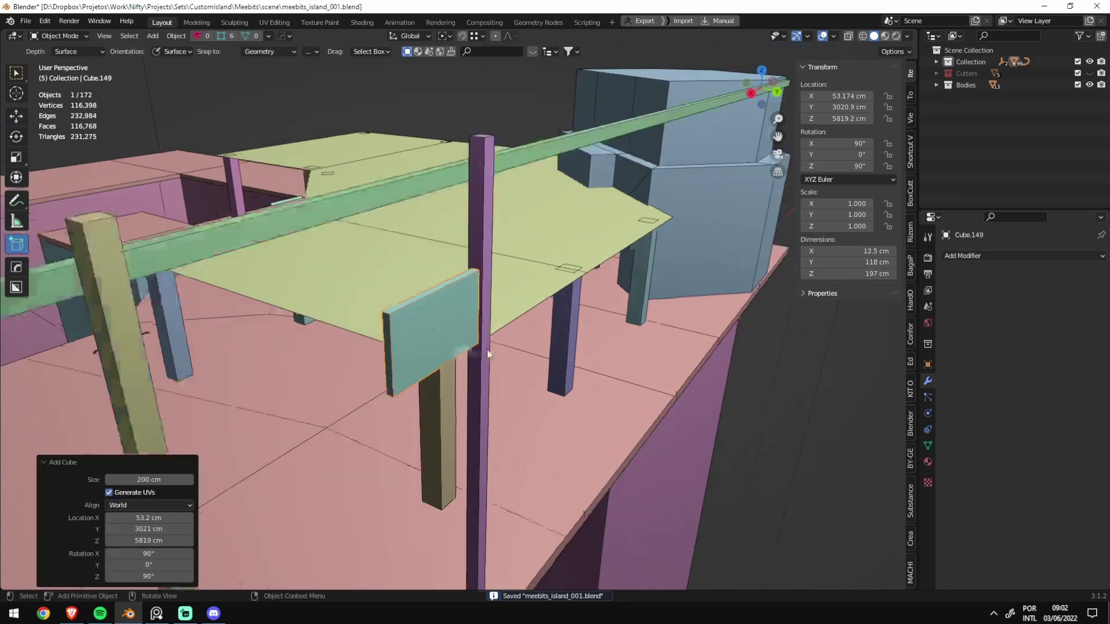
pyautogui.press('Tab')
pyautogui.hotkey('alt', 'z')
pyautogui.click(357, 331)
pyautogui.moveTo(358, 331); pyautogui.dragTo(451, 291, button='middle')
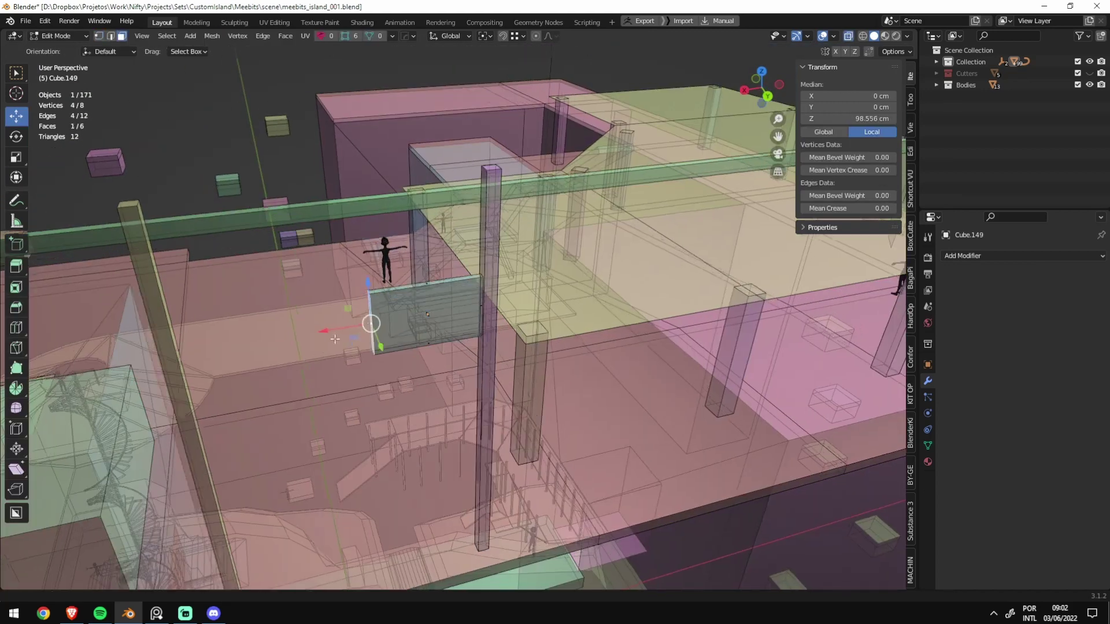
pyautogui.moveTo(450, 291); pyautogui.dragTo(364, 505)
pyautogui.hotkey('alt', 'z')
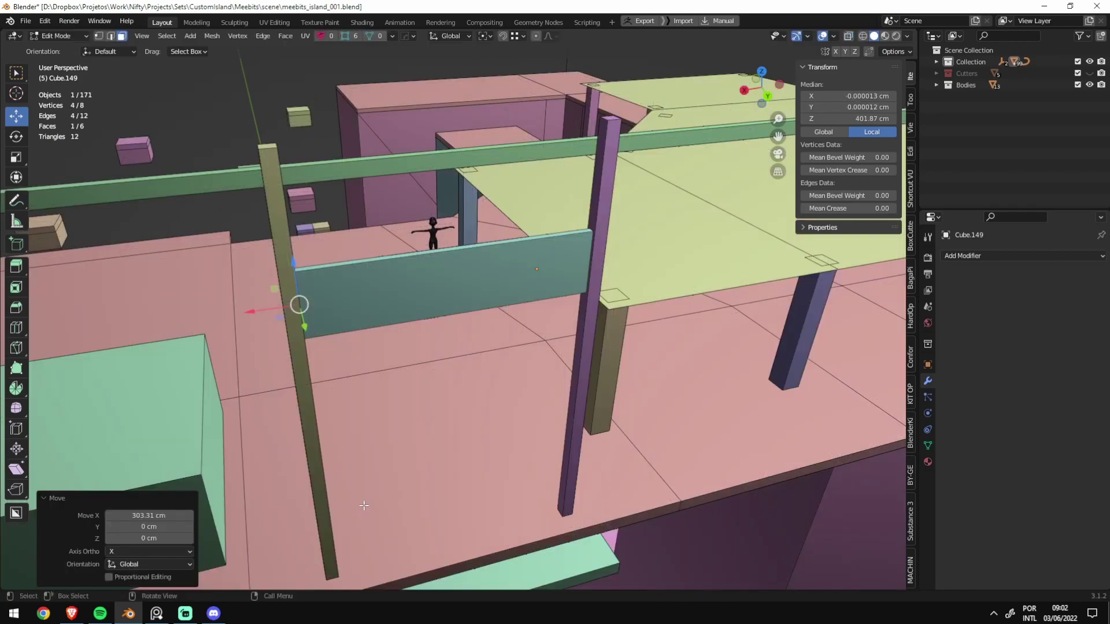
pyautogui.hotkey('alt', 'z')
pyautogui.press('Tab')
pyautogui.hotkey('alt', 'z')
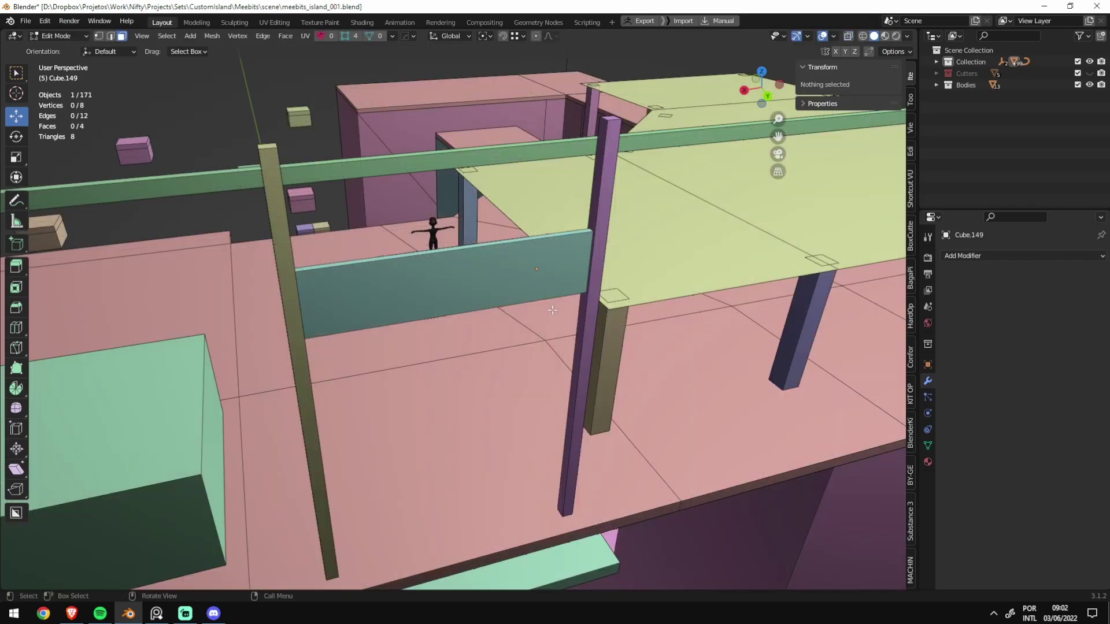
pyautogui.moveTo(587, 267)
pyautogui.mouseDown(button='middle')
pyautogui.moveTo(470, 335)
pyautogui.moveTo(417, 295)
pyautogui.mouseUp(button='middle')
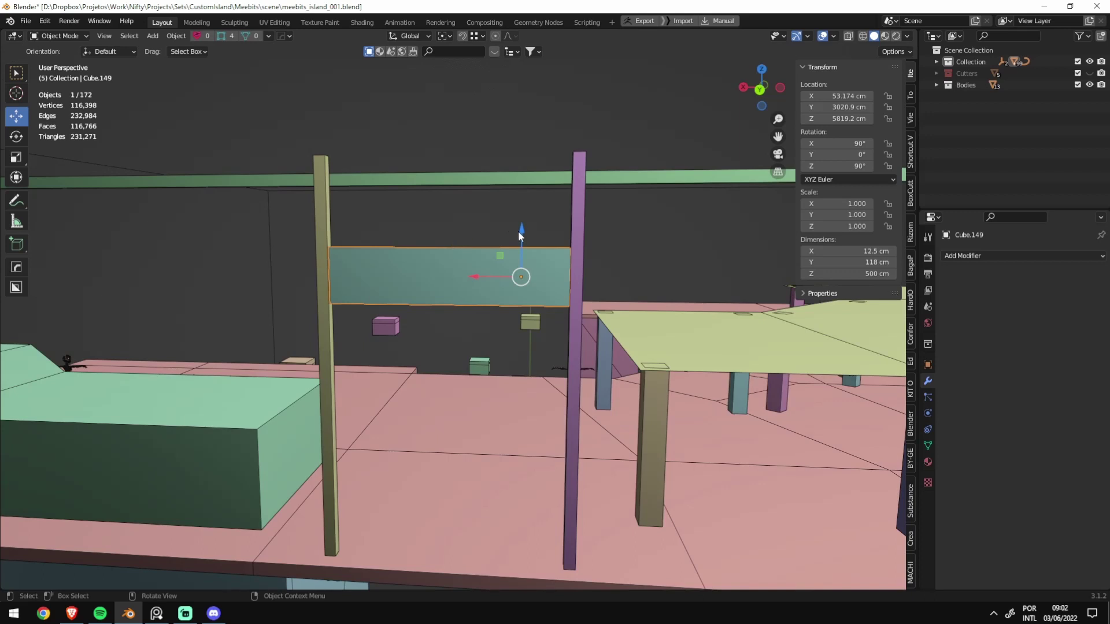
# Step: Apply the panel's scale and duplicate it straight down below the first panel
pyautogui.press('g')
pyautogui.press('z')
pyautogui.press('Escape')
pyautogui.hotkey('ctrl', 'a')
pyautogui.click(548, 230)
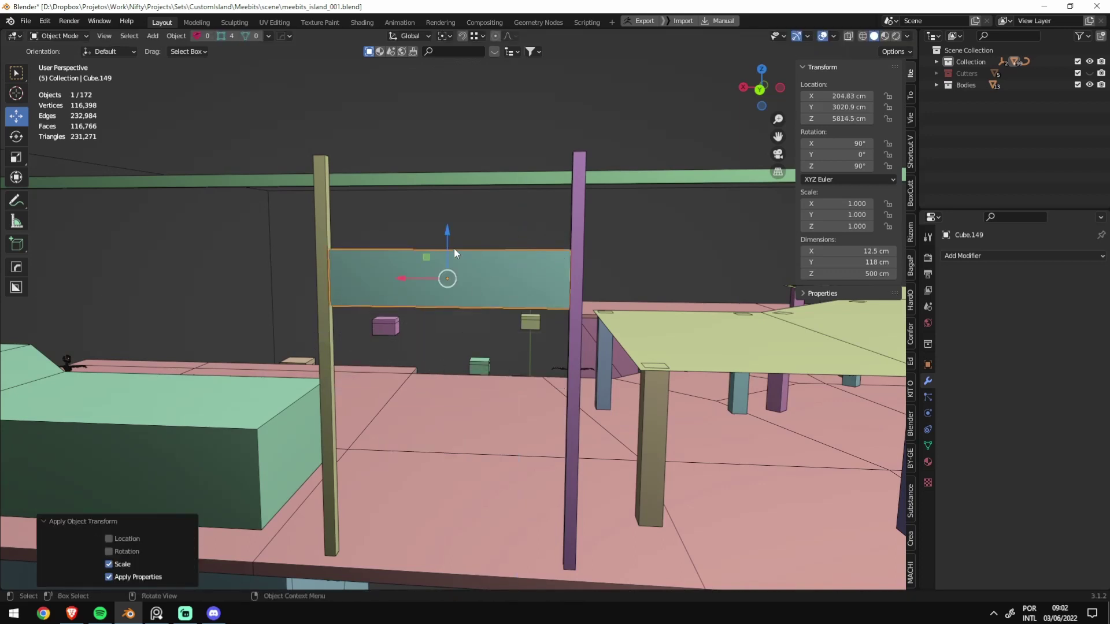
pyautogui.moveTo(446, 236)
pyautogui.mouseDown(button='middle')
pyautogui.moveTo(491, 258)
pyautogui.moveTo(513, 171)
pyautogui.mouseUp(button='middle')
pyautogui.hotkey('shift', 'd')
pyautogui.press('z')
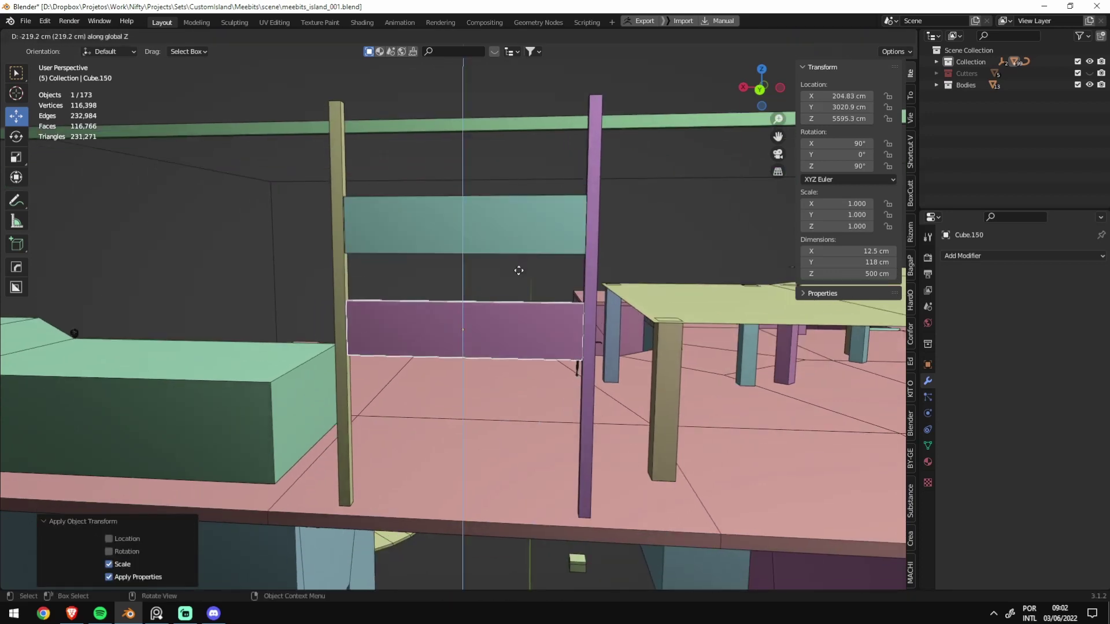
pyautogui.click(528, 250)
# Step: Save, then widen both panels along X by 1.035 so they meet the posts
pyautogui.keyDown('shift'); pyautogui.click(493, 233); pyautogui.keyUp('shift')
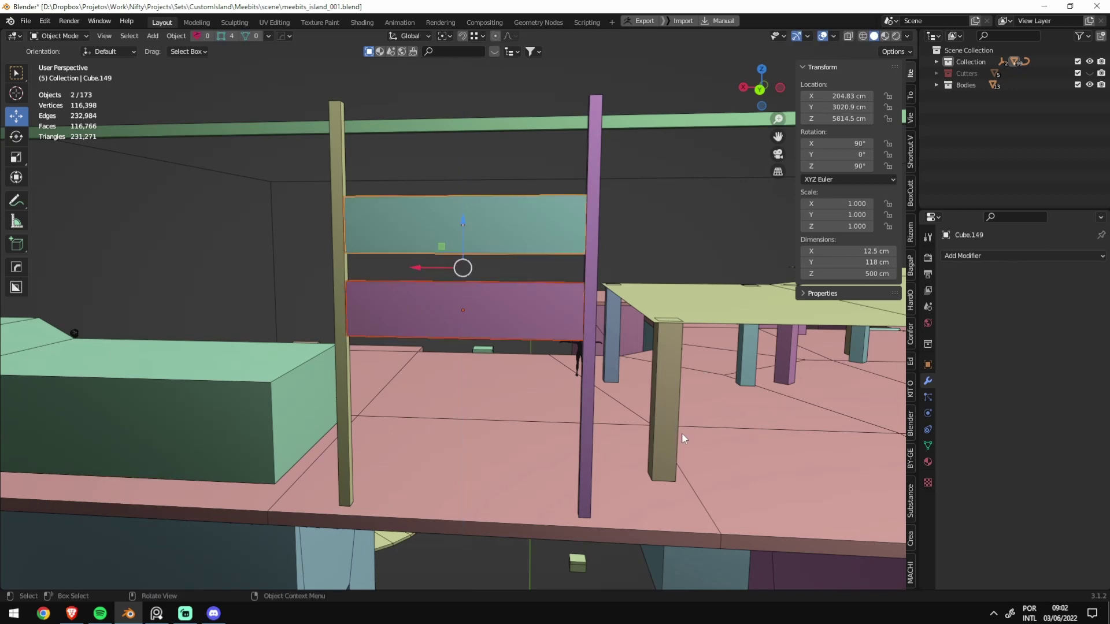
pyautogui.hotkey('ctrl', 's')
pyautogui.press('s')
pyautogui.press('x')
pyautogui.click(602, 183)
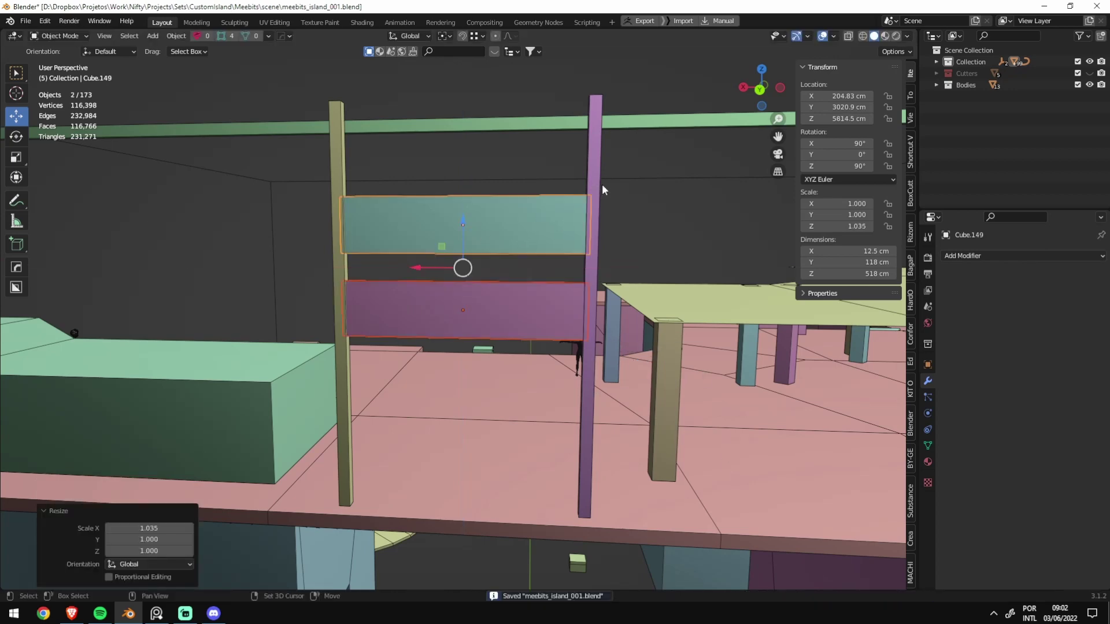
pyautogui.moveTo(618, 274); pyautogui.dragTo(312, 268, button='middle')
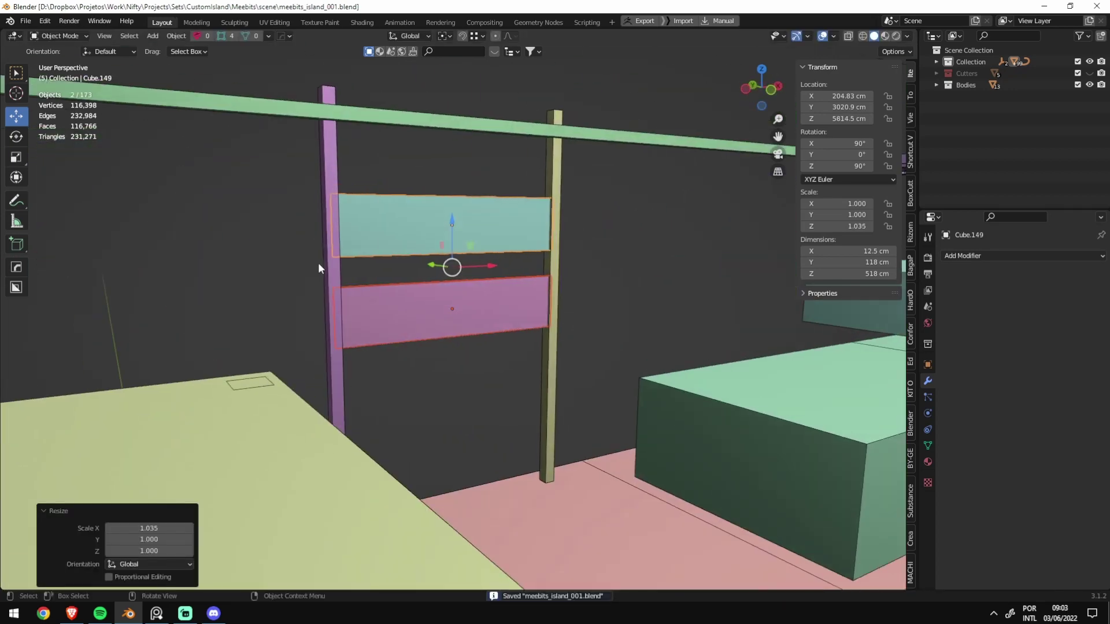
pyautogui.scroll(-6, 386, 275)
# Step: Inspect the green rooftop block's mesh from top view, then save the file
pyautogui.moveTo(387, 274)
pyautogui.mouseDown(button='middle')
pyautogui.moveTo(270, 310)
pyautogui.moveTo(313, 338)
pyautogui.mouseUp(button='middle')
pyautogui.click(304, 326)
pyautogui.press('KP_Decimal')
pyautogui.press('Tab')
pyautogui.press('KP_7')
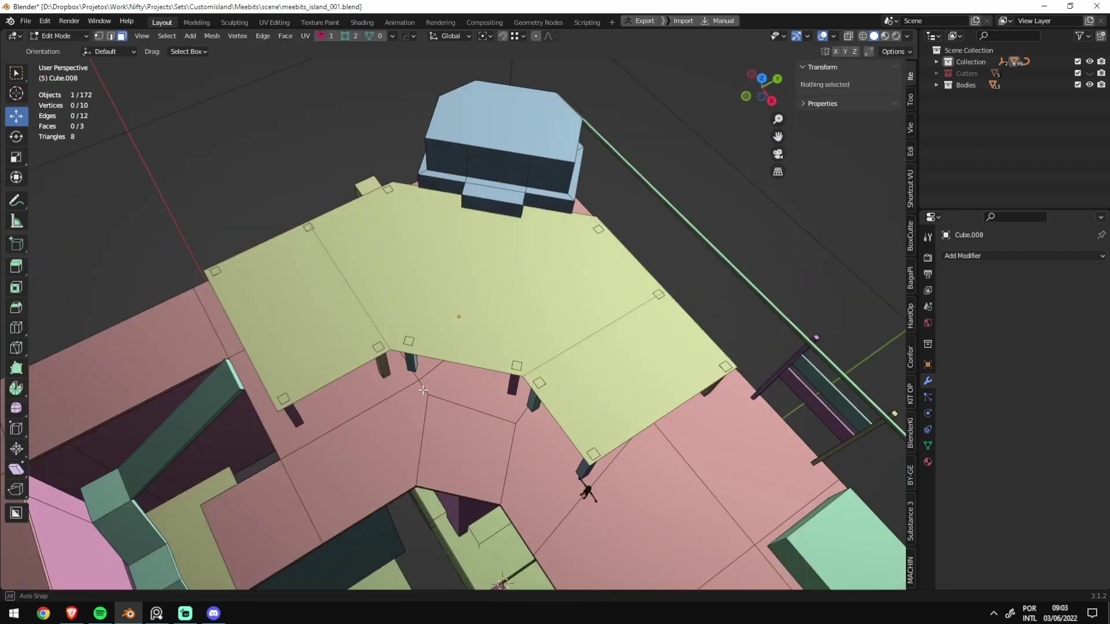
pyautogui.press('Tab')
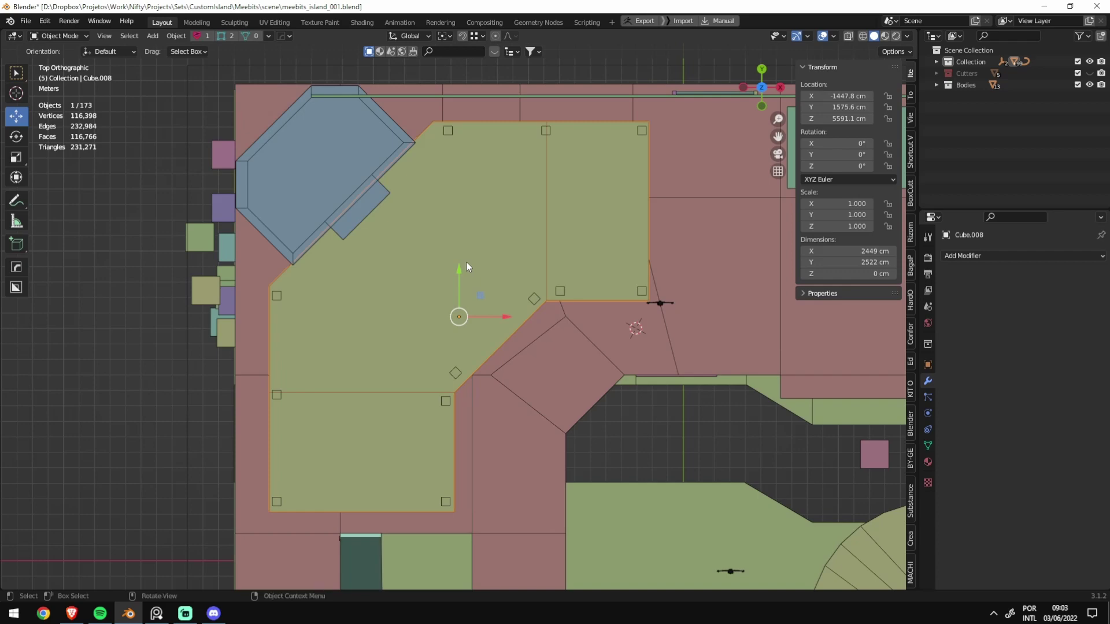
pyautogui.press('Tab')
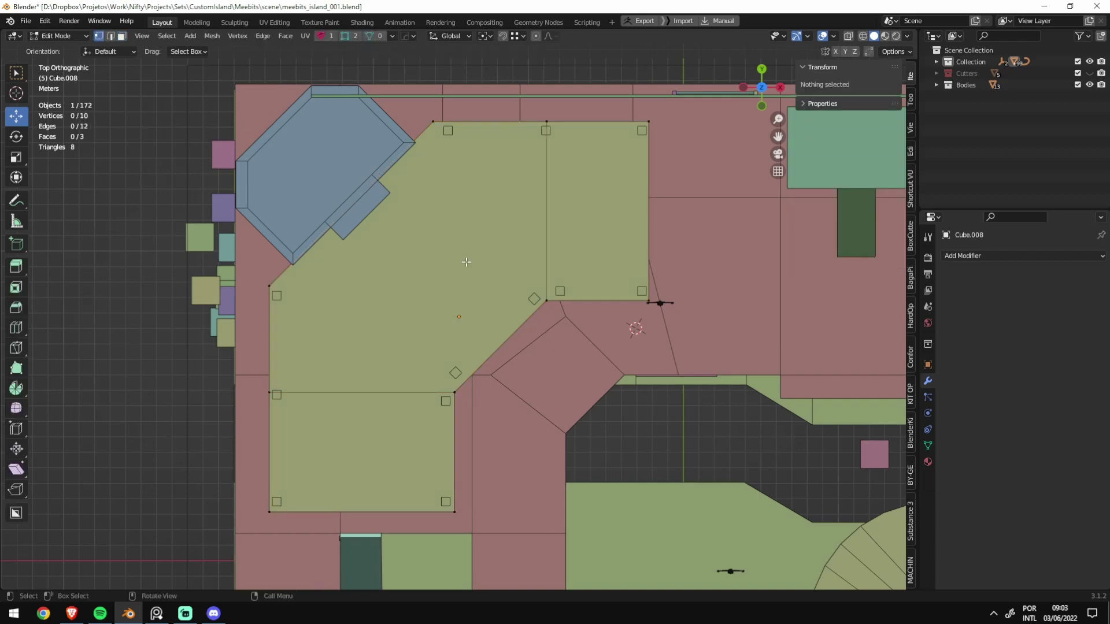
pyautogui.press('Tab')
pyautogui.moveTo(466, 262); pyautogui.dragTo(447, 252, button='middle')
pyautogui.scroll(3, 542, 359)
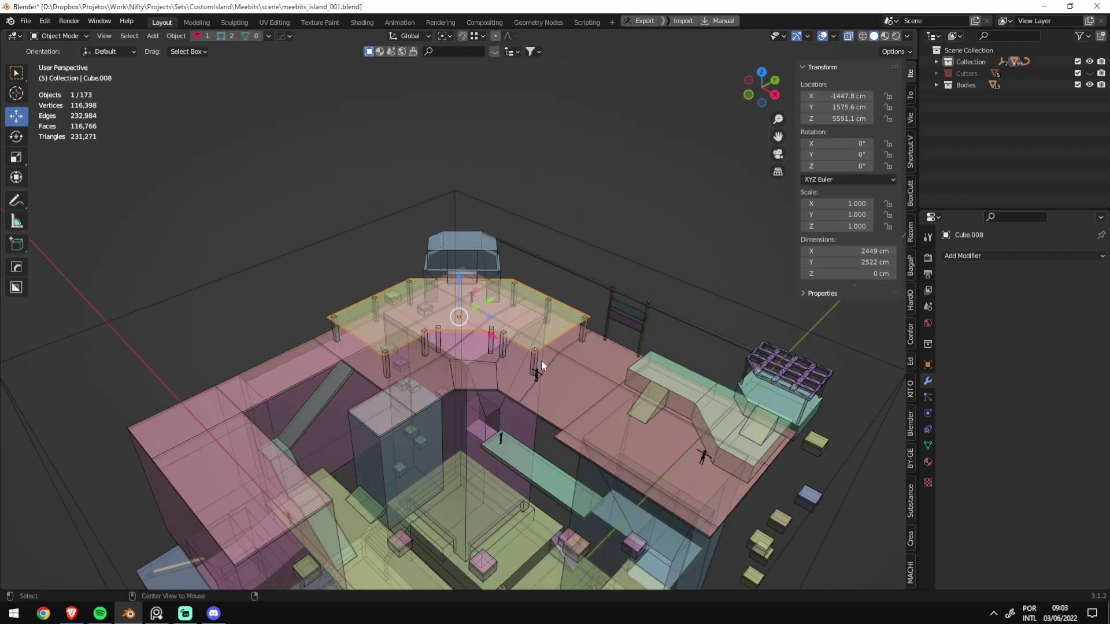
pyautogui.hotkey('ctrl', 's')
# Step: Inspect the diagonal teal beam's mesh in Edit Mode with X-ray toggled
pyautogui.hotkey('alt', 'z')
pyautogui.scroll(3, 571, 383)
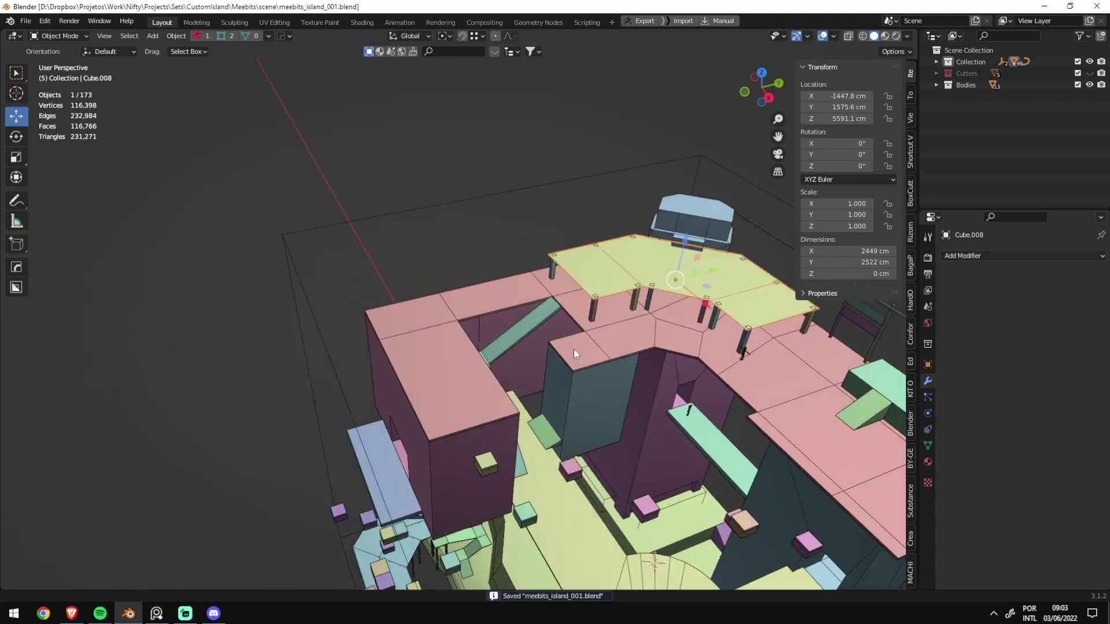
pyautogui.scroll(2, 574, 349)
pyautogui.moveTo(570, 325); pyautogui.dragTo(478, 318, button='middle')
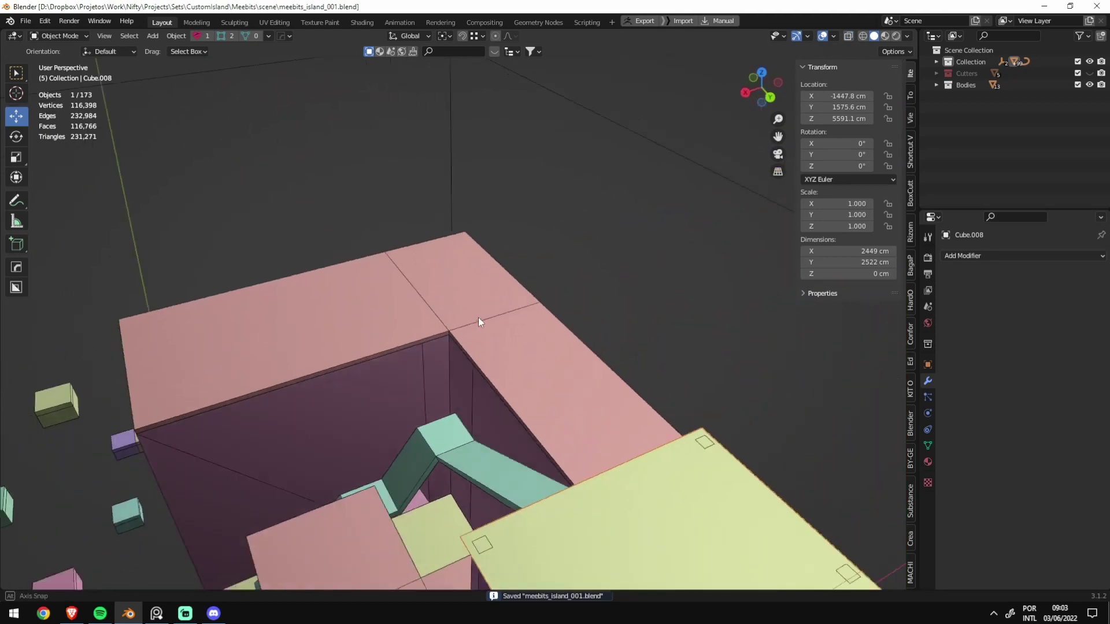
pyautogui.scroll(2, 477, 318)
pyautogui.moveTo(461, 365)
pyautogui.mouseDown(button='middle')
pyautogui.moveTo(553, 345)
pyautogui.moveTo(575, 384)
pyautogui.moveTo(588, 352)
pyautogui.moveTo(577, 386)
pyautogui.mouseUp(button='middle')
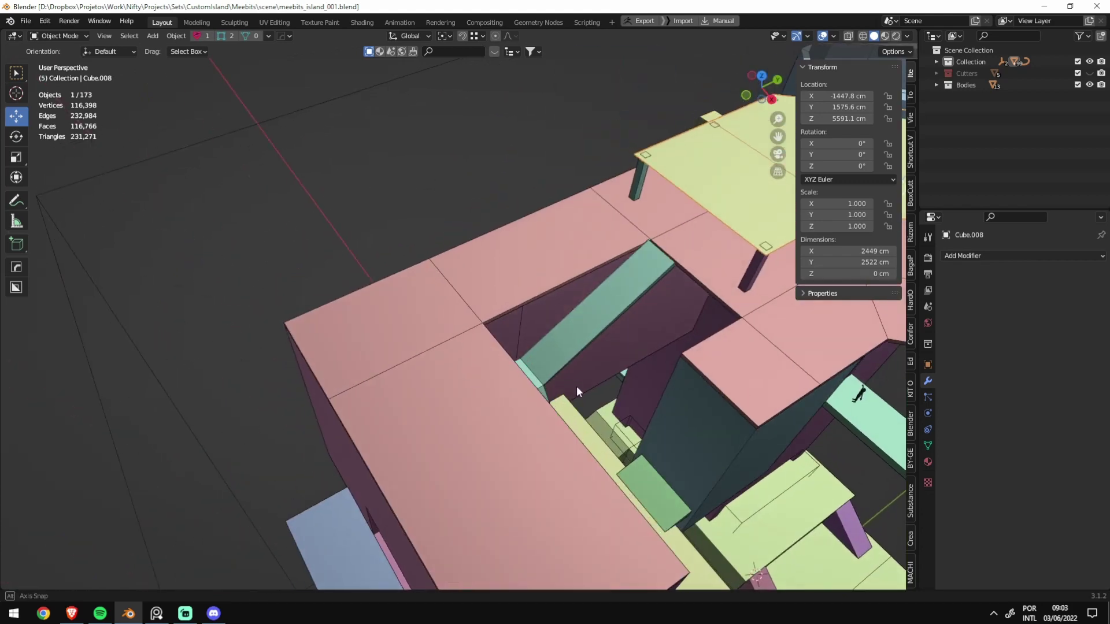
pyautogui.click(577, 386)
pyautogui.press('Tab')
pyautogui.scroll(5, 604, 317)
pyautogui.scroll(-5, 610, 335)
pyautogui.hotkey('alt', 'z')
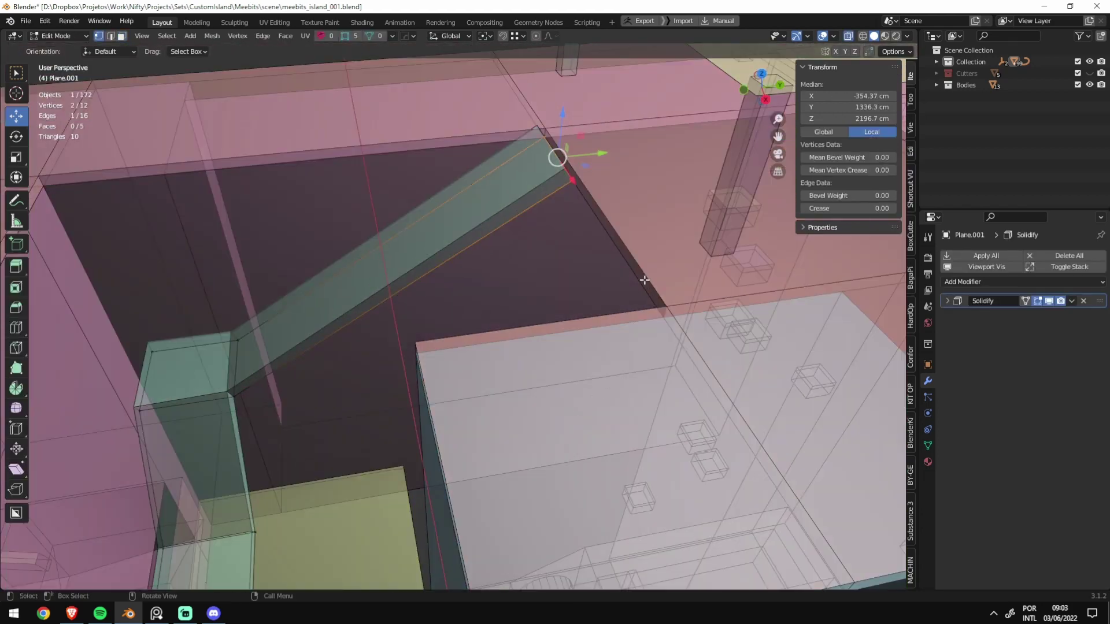
pyautogui.hotkey('alt', 'z')
pyautogui.press('Tab')
# Step: Select the pink rooftop slab and orbit to view it
pyautogui.scroll(-5, 653, 330)
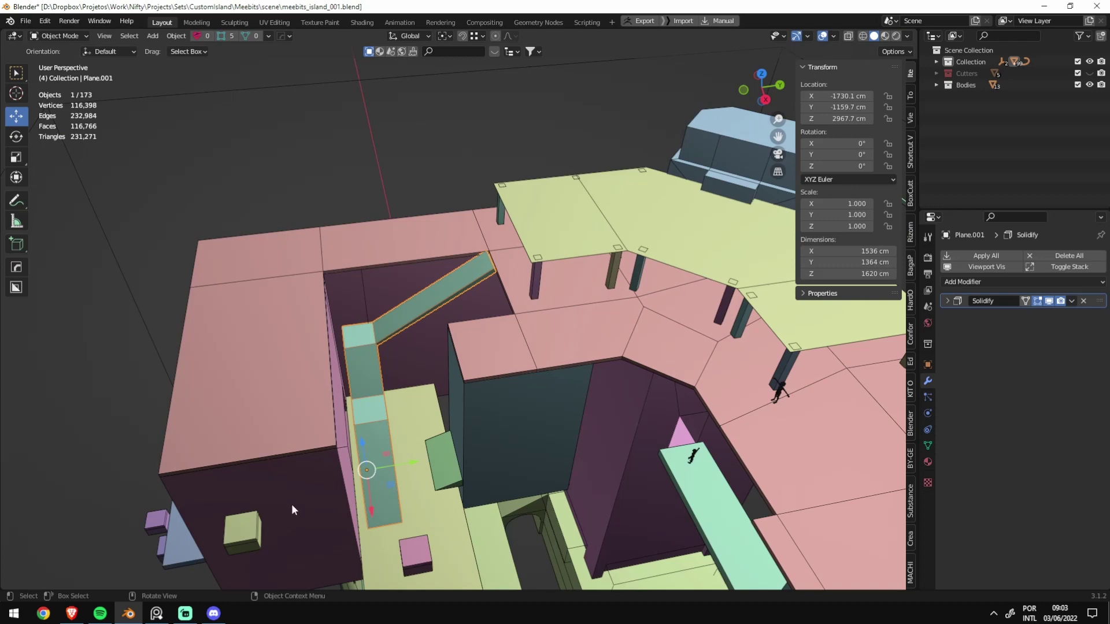
pyautogui.moveTo(459, 425)
pyautogui.mouseDown(button='middle')
pyautogui.moveTo(599, 389)
pyautogui.moveTo(590, 391)
pyautogui.mouseUp(button='middle')
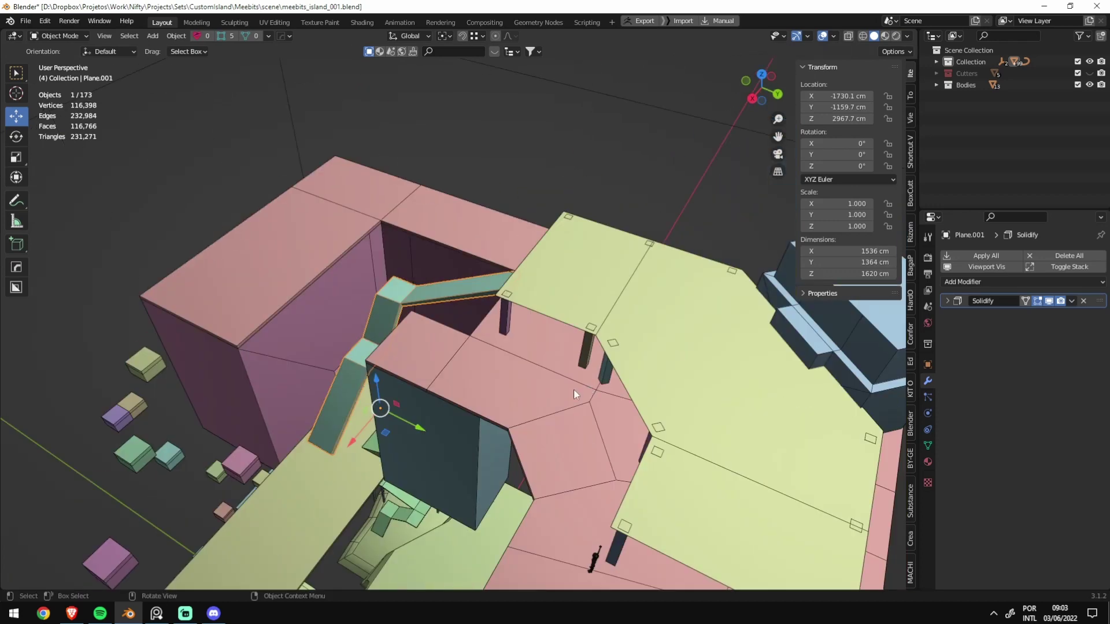
pyautogui.scroll(-2, 574, 390)
pyautogui.click(466, 269)
pyautogui.moveTo(465, 270)
pyautogui.mouseDown(button='middle')
pyautogui.moveTo(563, 220)
pyautogui.moveTo(641, 320)
pyautogui.mouseUp(button='middle')
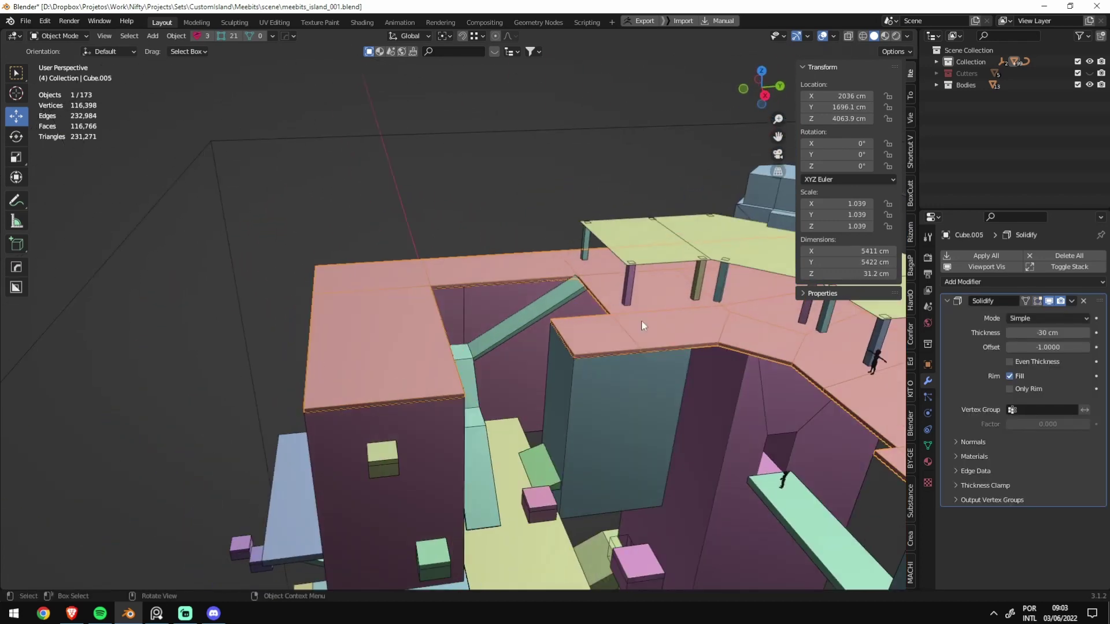
# Step: Save, then select and frame the tall pink block Cube.006 in Edit Mode
pyautogui.hotkey('ctrl', 's')
pyautogui.moveTo(582, 261); pyautogui.dragTo(650, 334, button='middle')
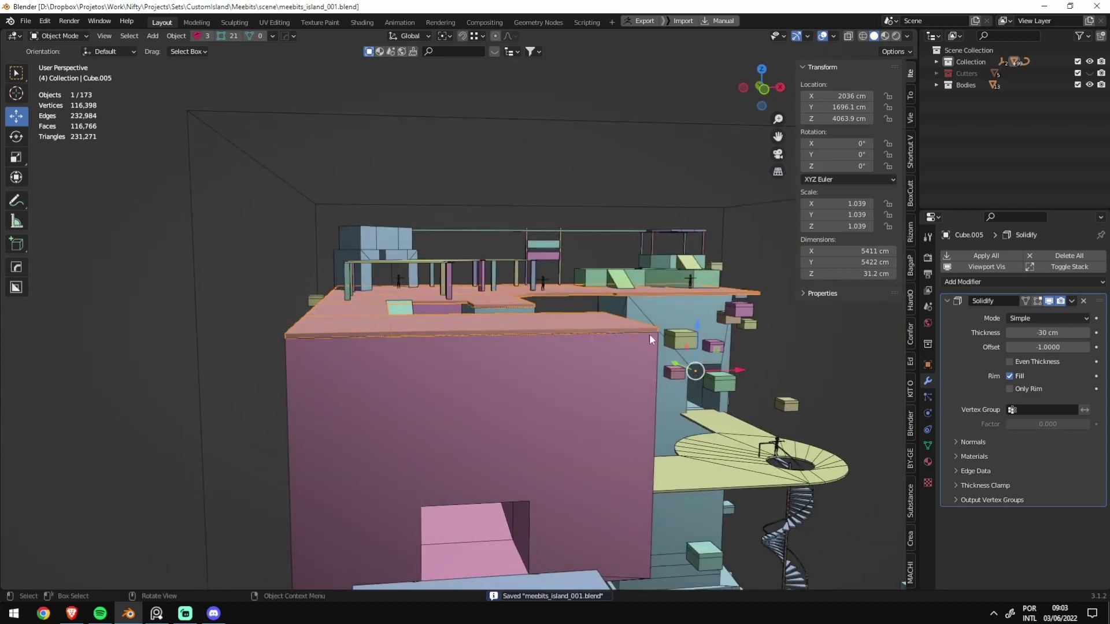
pyautogui.click(609, 373)
pyautogui.press('KP_Decimal')
pyautogui.press('Tab')
pyautogui.hotkey('alt', 'z')
pyautogui.moveTo(541, 344)
pyautogui.mouseDown(button='middle')
pyautogui.moveTo(509, 324)
pyautogui.moveTo(492, 340)
pyautogui.moveTo(572, 271)
pyautogui.mouseUp(button='middle')
# Step: Select the block's linked flat top faces and raise them 105.54 cm on Z
pyautogui.click(492, 340)
pyautogui.hotkey('ctrl', 'shift', 'alt', 'f')
pyautogui.hotkey('alt', 'z')
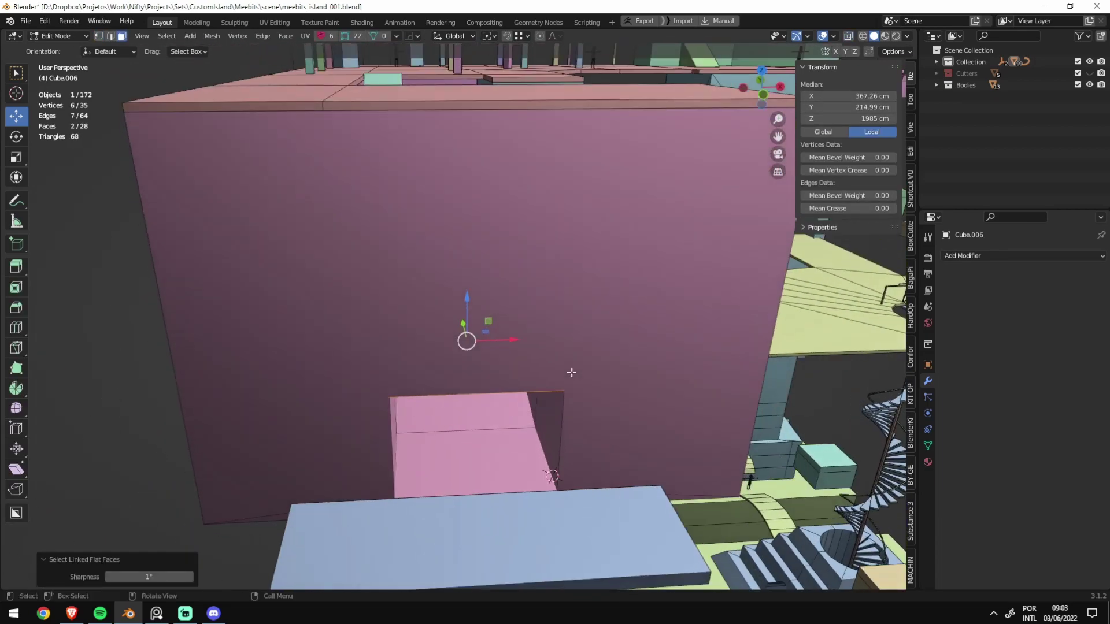
pyautogui.press('g')
pyautogui.press('z')
pyautogui.click(595, 182)
pyautogui.press('Tab')
pyautogui.scroll(-5, 594, 182)
pyautogui.moveTo(594, 182); pyautogui.dragTo(625, 370, button='middle')
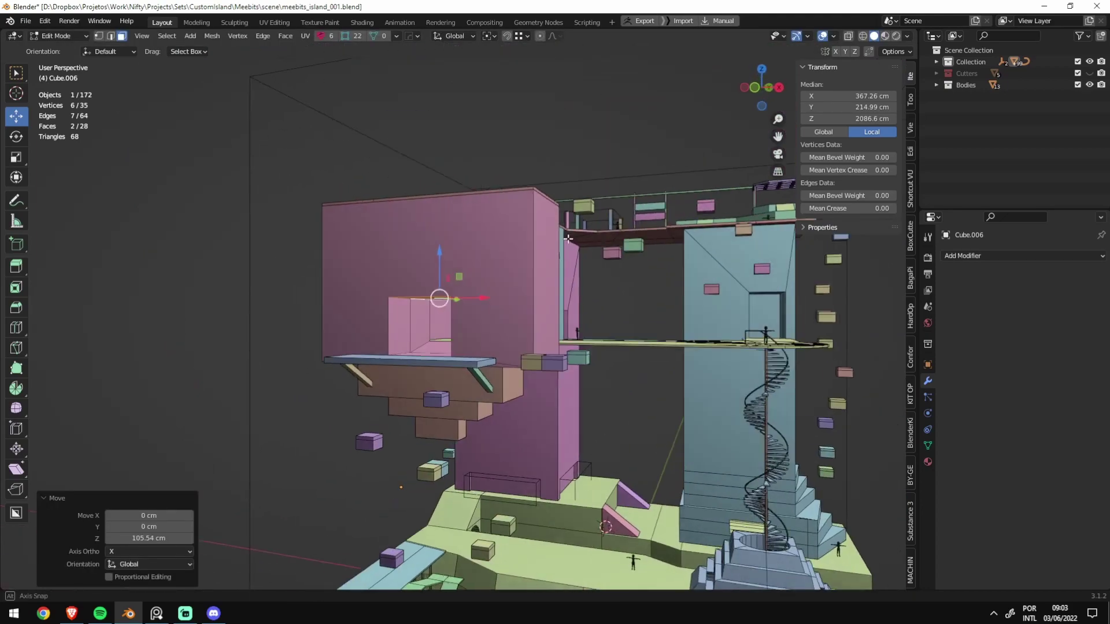
pyautogui.moveTo(535, 265)
pyautogui.mouseDown(button='middle')
pyautogui.moveTo(494, 310)
pyautogui.moveTo(442, 340)
pyautogui.moveTo(276, 359)
pyautogui.moveTo(543, 329)
pyautogui.moveTo(484, 348)
pyautogui.mouseUp(button='middle')
# Step: Draw a thin box strip along the pink rooftop's edge with the surface box tool
pyautogui.scroll(6, 488, 355)
pyautogui.scroll(-5, 488, 355)
pyautogui.scroll(3, 487, 307)
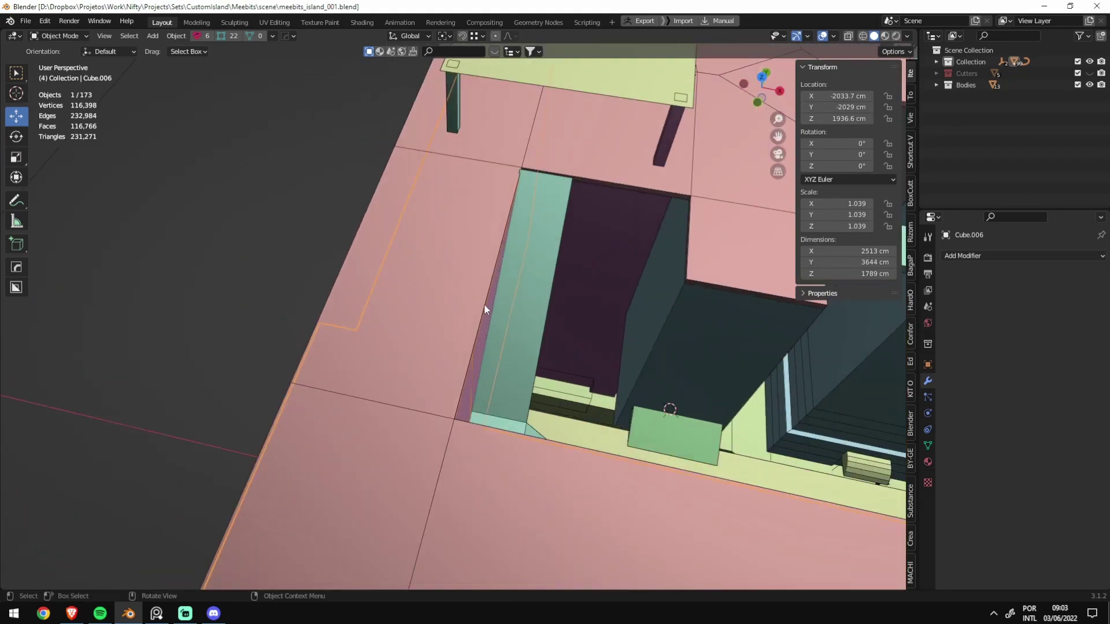
pyautogui.press('w')
pyautogui.click(429, 277)
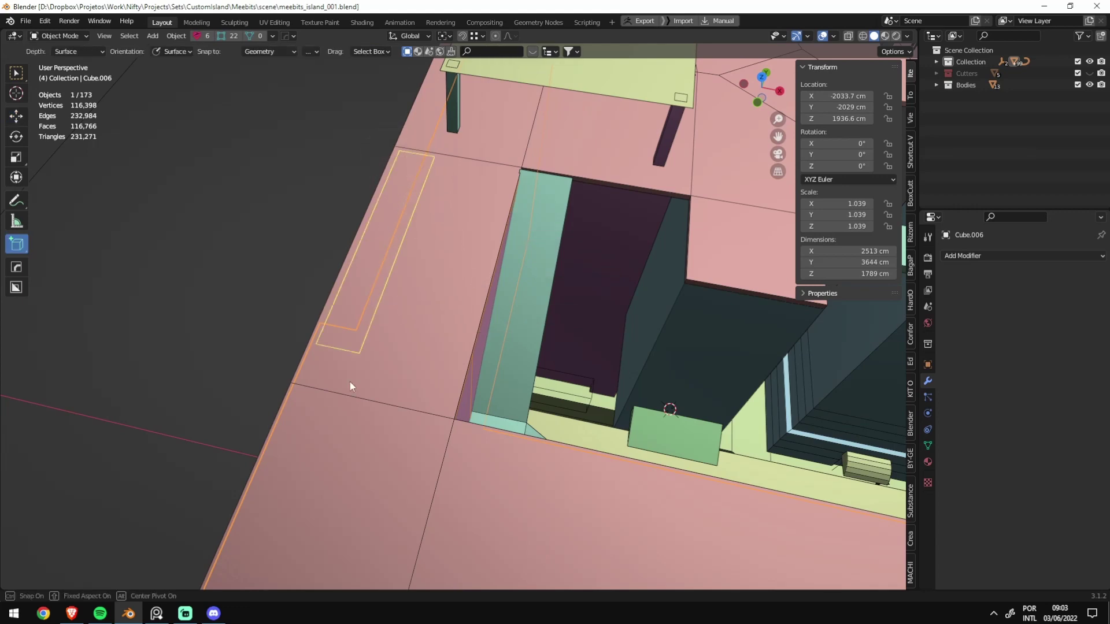
pyautogui.moveTo(351, 386); pyautogui.dragTo(292, 465)
pyautogui.click(314, 424)
# Step: Apply the strip's transforms and give it a 70 cm height
pyautogui.moveTo(313, 424); pyautogui.dragTo(494, 408, button='middle')
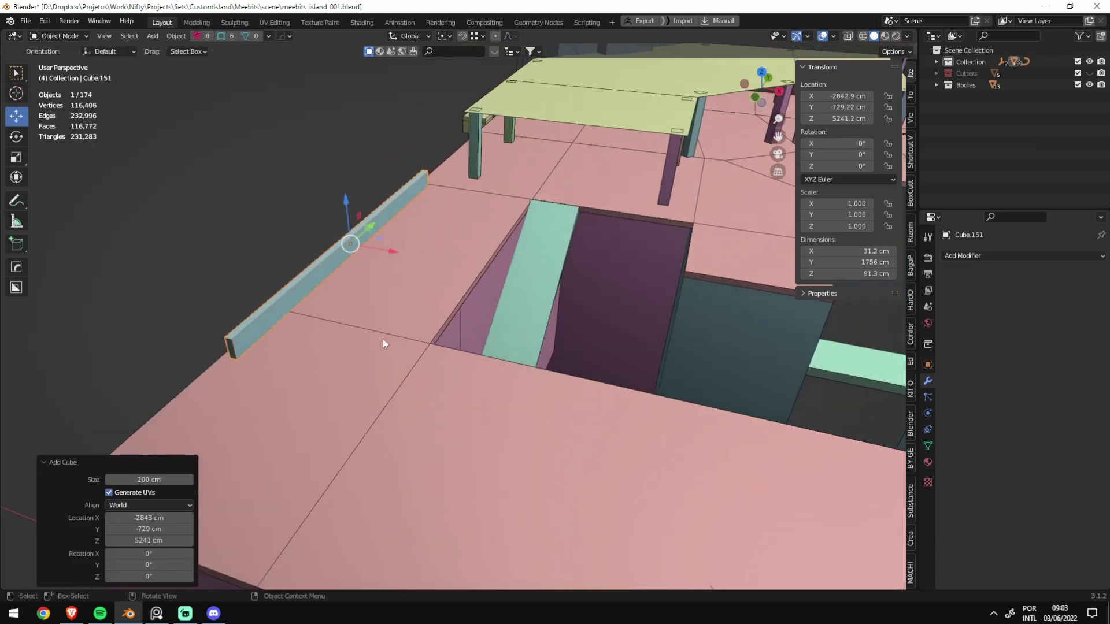
pyautogui.moveTo(551, 283); pyautogui.dragTo(439, 266, button='middle')
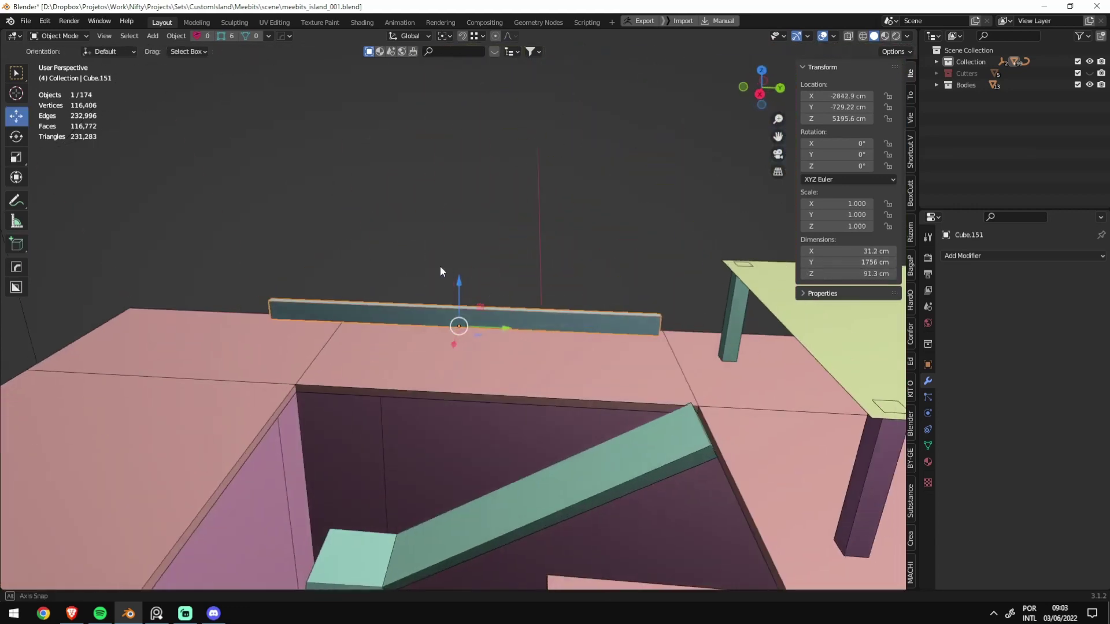
pyautogui.hotkey('ctrl', 'a')
pyautogui.click(647, 341)
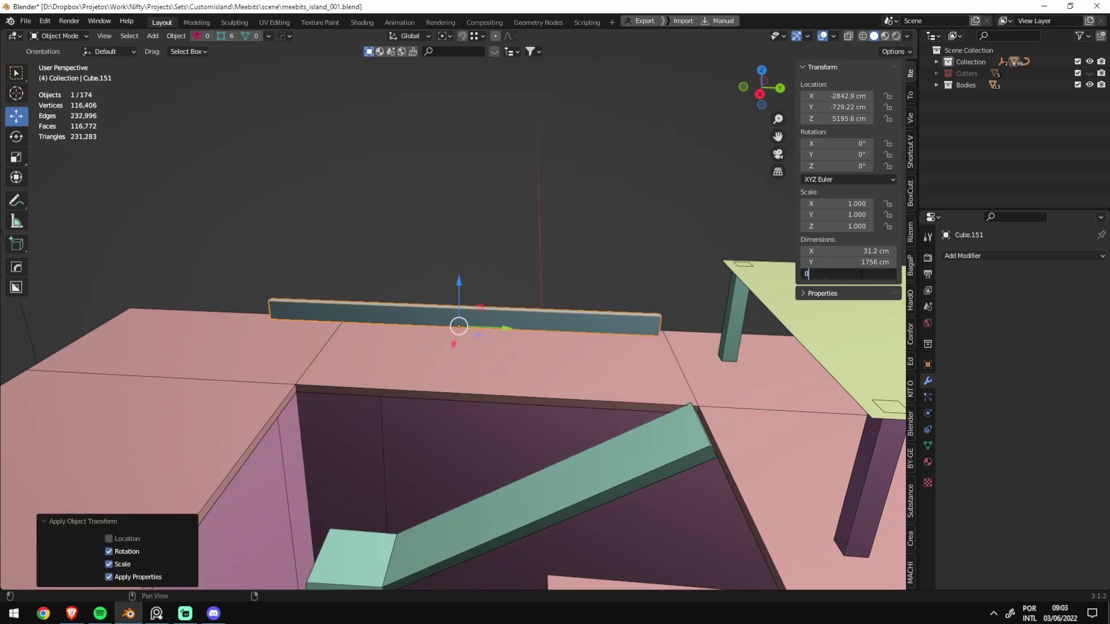
pyautogui.press('Return')
pyautogui.write('70')
pyautogui.press('Return')
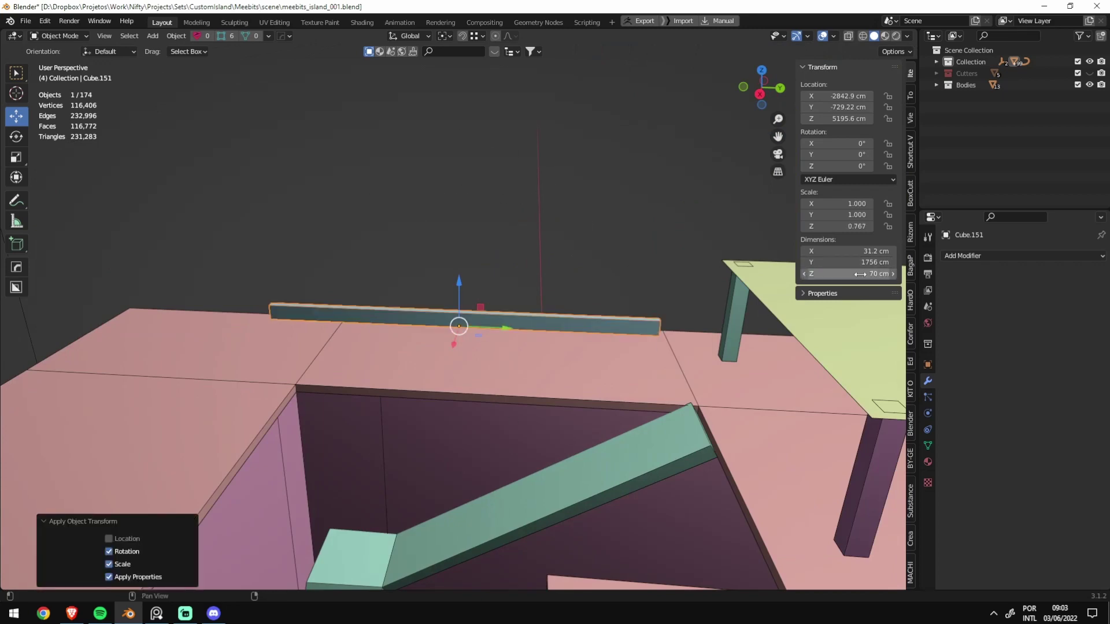
# Step: Make the strip thinner along X and apply its new scale
pyautogui.moveTo(410, 313)
pyautogui.mouseDown(button='middle')
pyautogui.moveTo(486, 345)
pyautogui.moveTo(567, 301)
pyautogui.moveTo(536, 331)
pyautogui.moveTo(593, 313)
pyautogui.mouseUp(button='middle')
pyautogui.press('s')
pyautogui.press('x')
pyautogui.click(529, 320)
pyautogui.hotkey('ctrl', 'a')
pyautogui.click(536, 196)
pyautogui.moveTo(536, 196)
pyautogui.mouseDown(button='middle')
pyautogui.moveTo(487, 333)
pyautogui.moveTo(539, 261)
pyautogui.moveTo(497, 310)
pyautogui.mouseUp(button='middle')
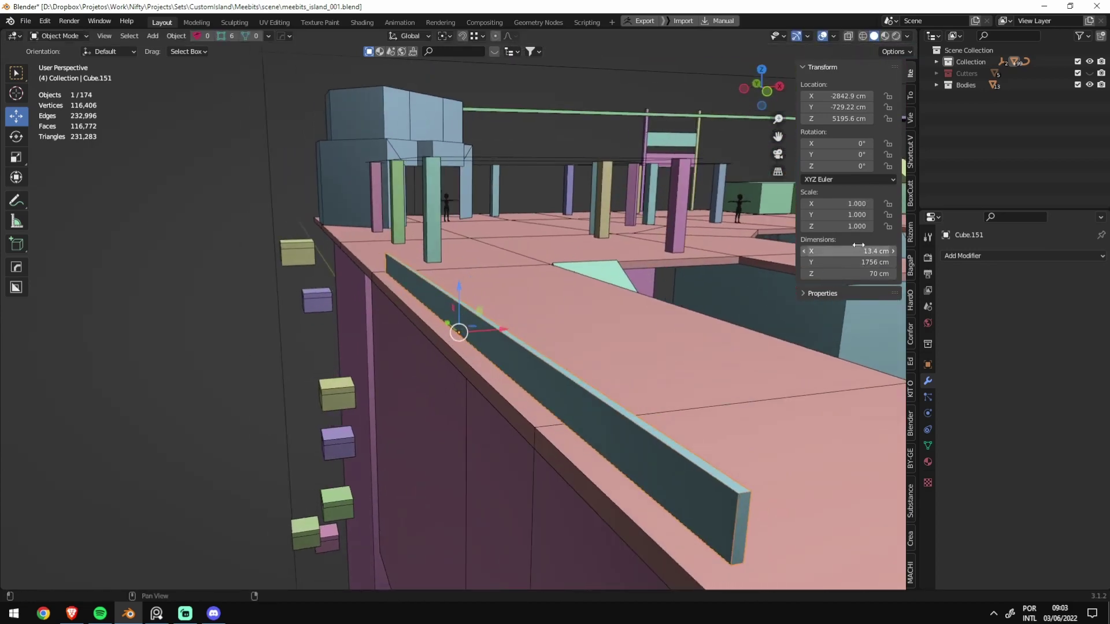
# Step: Undo the taller height and shift the strip about 20 cm along X
pyautogui.moveTo(858, 271); pyautogui.dragTo(902, 271)
pyautogui.hotkey('ctrl', 'z')
pyautogui.press('g')
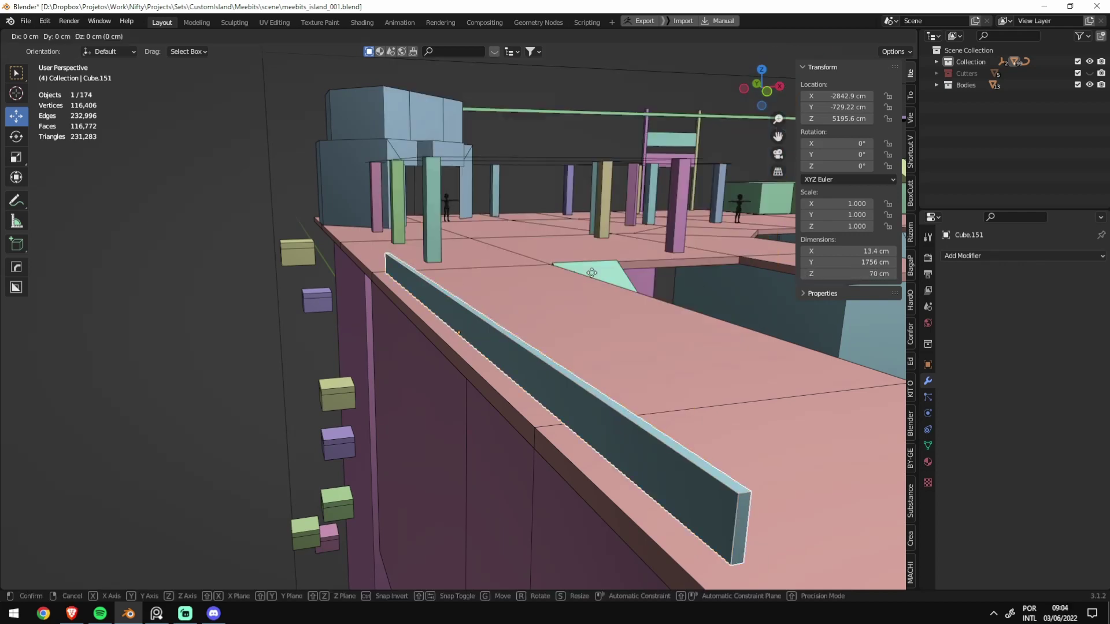
pyautogui.press('x')
pyautogui.click(578, 276)
pyautogui.moveTo(578, 276)
pyautogui.mouseDown(button='middle')
pyautogui.moveTo(526, 365)
pyautogui.moveTo(384, 364)
pyautogui.moveTo(453, 359)
pyautogui.moveTo(429, 344)
pyautogui.moveTo(618, 376)
pyautogui.moveTo(567, 327)
pyautogui.mouseUp(button='middle')
# Step: In Edit Mode, frame the strip and stretch its end along the ledge
pyautogui.press('Tab')
pyautogui.hotkey('alt', 'z')
pyautogui.press('KP_Decimal')
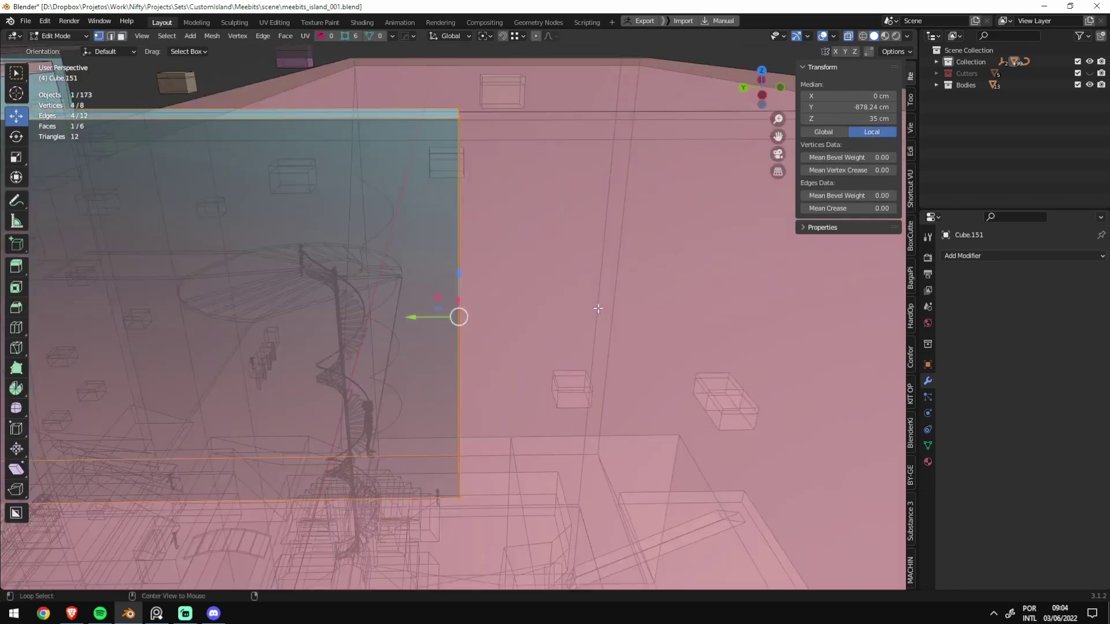
pyautogui.hotkey('alt', 'z')
pyautogui.scroll(-4, 567, 327)
pyautogui.moveTo(428, 317); pyautogui.dragTo(680, 330)
pyautogui.scroll(2, 679, 332)
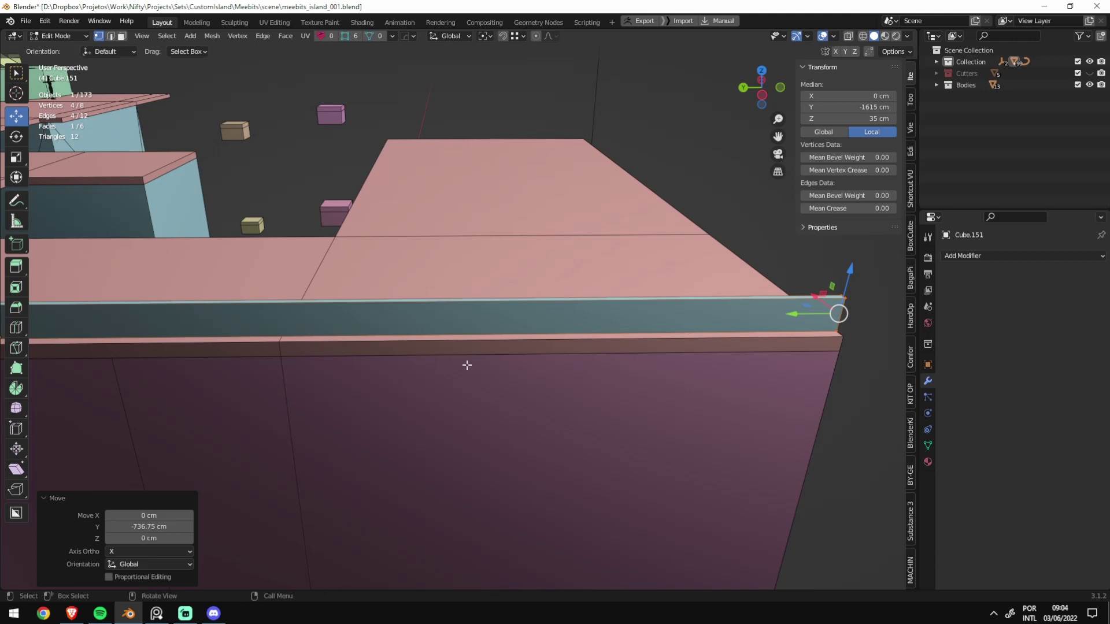
# Step: Add a cut across the strip and narrow its right end along Y
pyautogui.click(341, 322)
pyautogui.hotkey('alt', 'z')
pyautogui.scroll(-2, 516, 347)
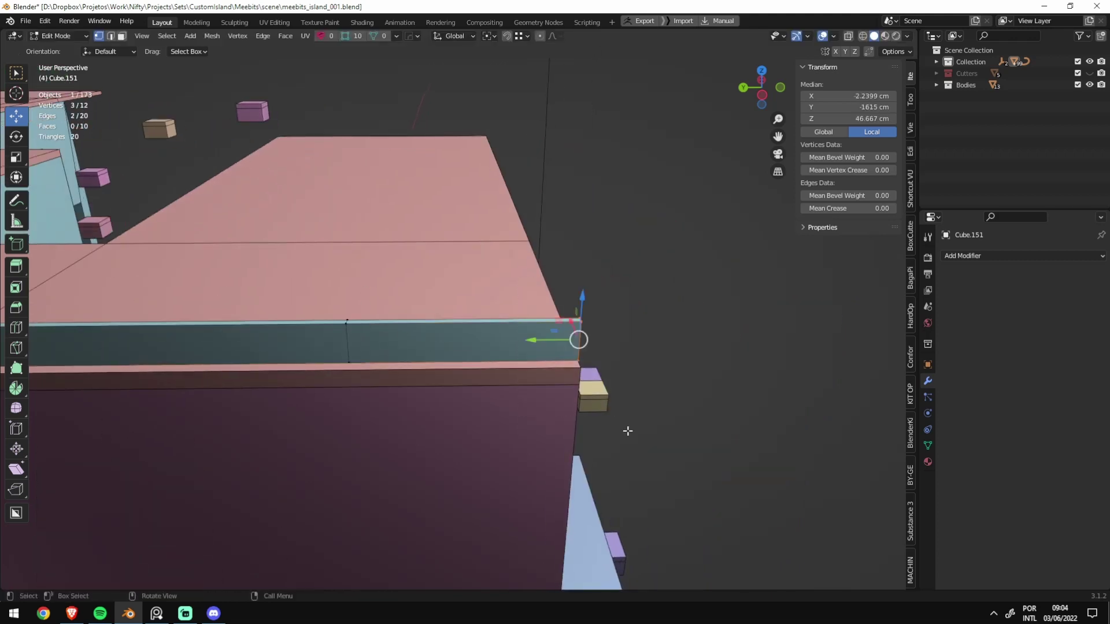
pyautogui.moveTo(593, 415); pyautogui.dragTo(323, 306)
pyautogui.hotkey('alt', 'z')
pyautogui.scroll(3, 358, 237)
pyautogui.press('s')
pyautogui.press('y')
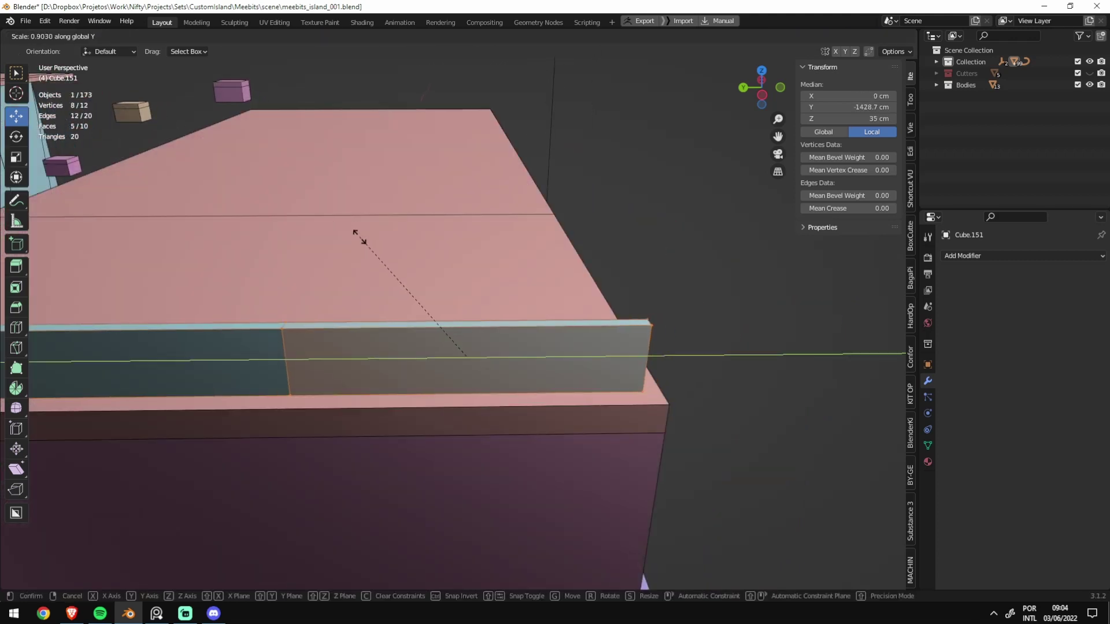
pyautogui.click(362, 246)
# Step: Move the strip's cut edge to a new position along Y
pyautogui.hotkey('alt', 'z')
pyautogui.moveTo(397, 466); pyautogui.dragTo(272, 310)
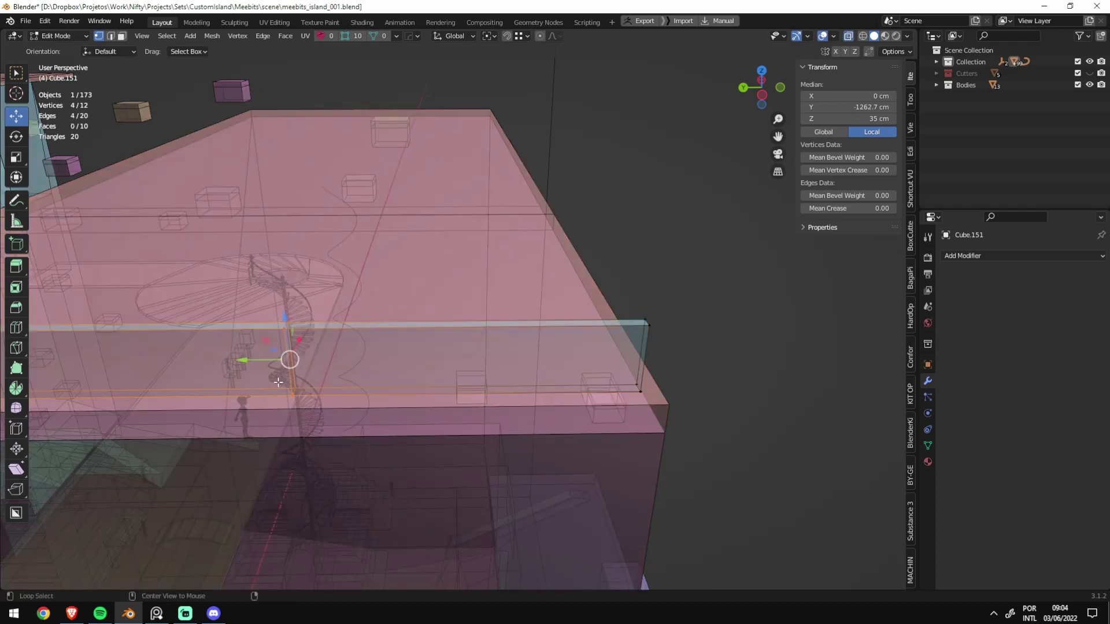
pyautogui.hotkey('alt', 'z')
pyautogui.press('g')
pyautogui.press('y')
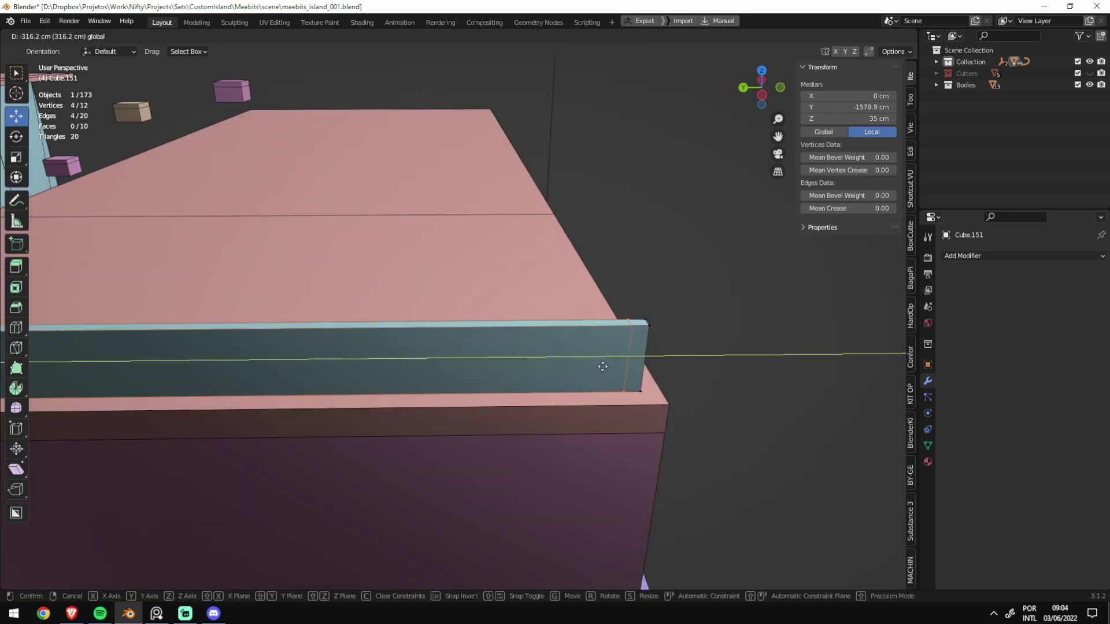
pyautogui.click(603, 367)
pyautogui.scroll(-3, 602, 367)
pyautogui.moveTo(612, 405)
pyautogui.mouseDown(button='middle')
pyautogui.moveTo(309, 372)
pyautogui.moveTo(287, 354)
pyautogui.moveTo(417, 378)
pyautogui.mouseUp(button='middle')
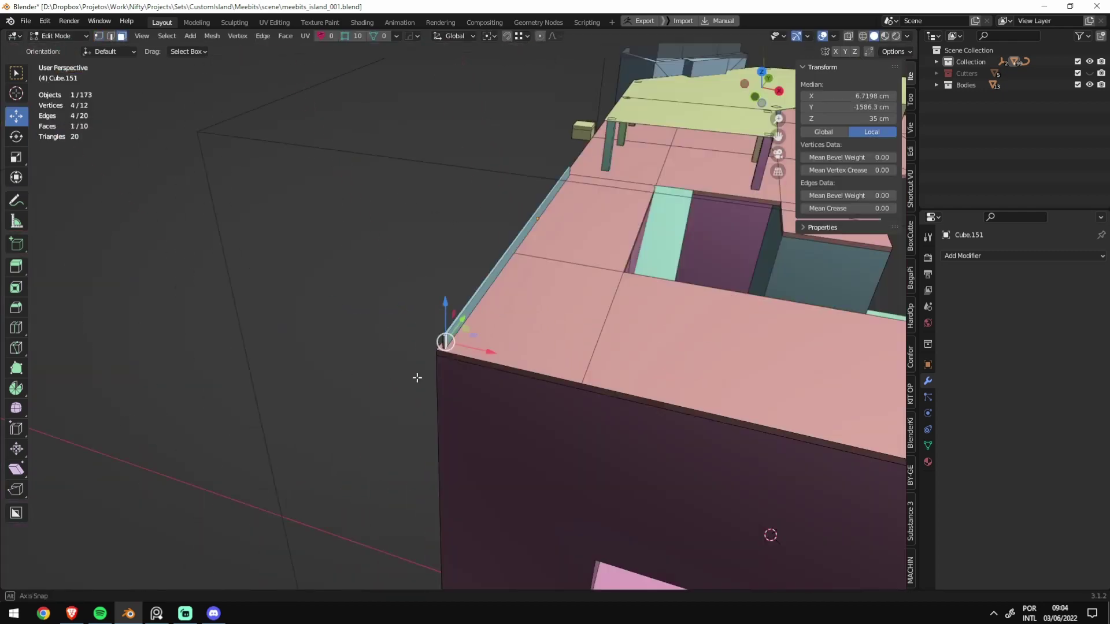
# Step: Extrude the strip's end face around the rooftop corner, then select one rim edge
pyautogui.scroll(-3, 416, 377)
pyautogui.scroll(-2, 249, 366)
pyautogui.press('e')
pyautogui.click(515, 388)
pyautogui.scroll(5, 515, 389)
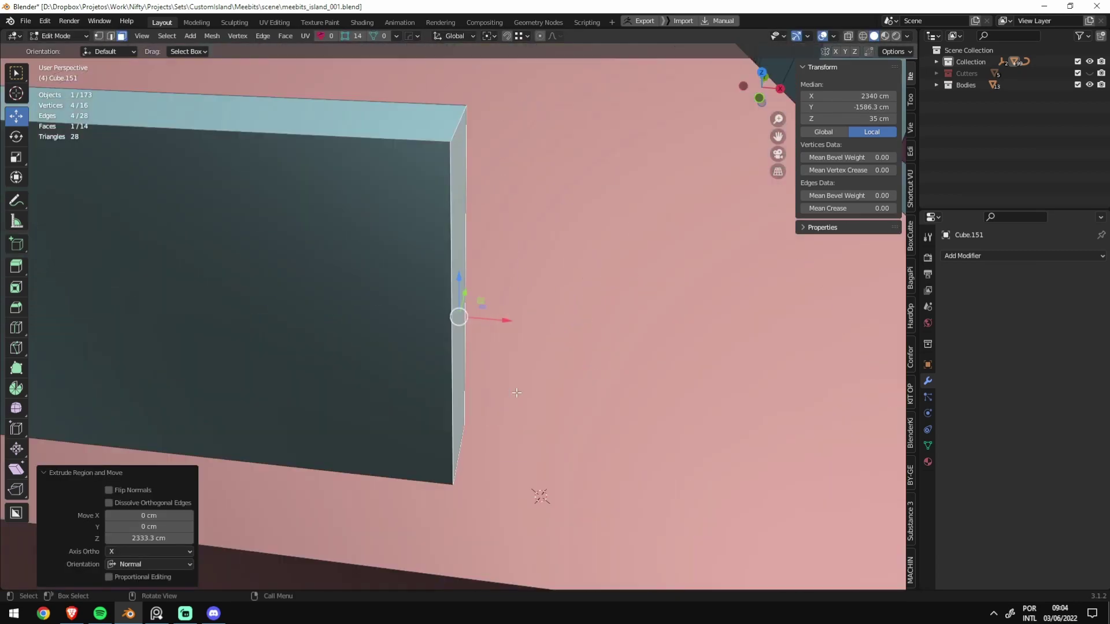
pyautogui.scroll(-5, 516, 393)
pyautogui.moveTo(504, 315); pyautogui.dragTo(661, 317)
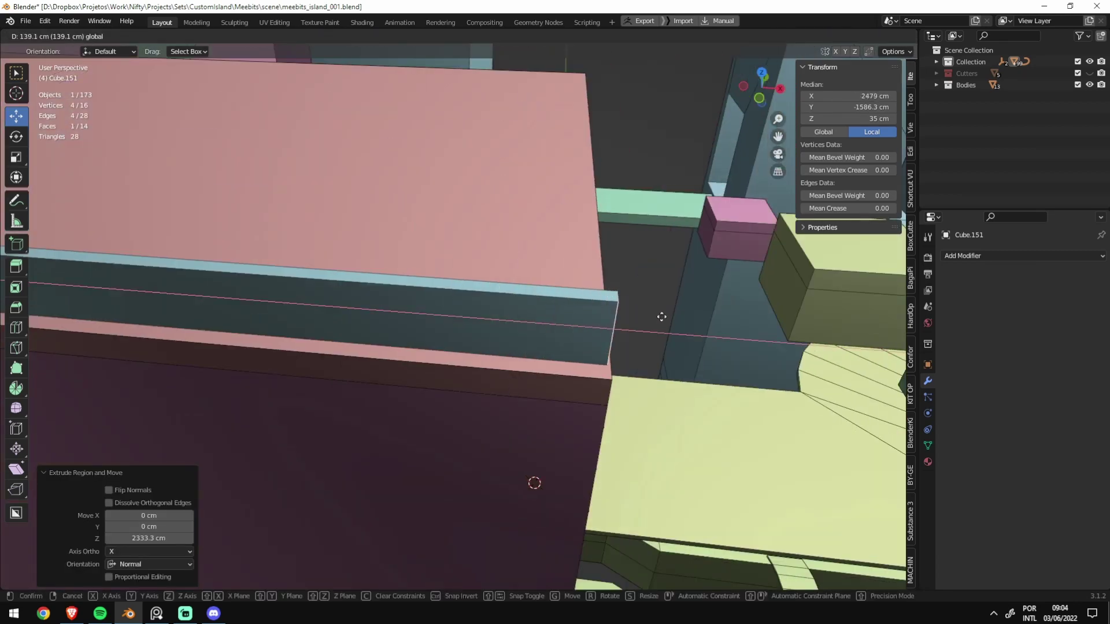
pyautogui.scroll(-6, 654, 318)
pyautogui.click(397, 329)
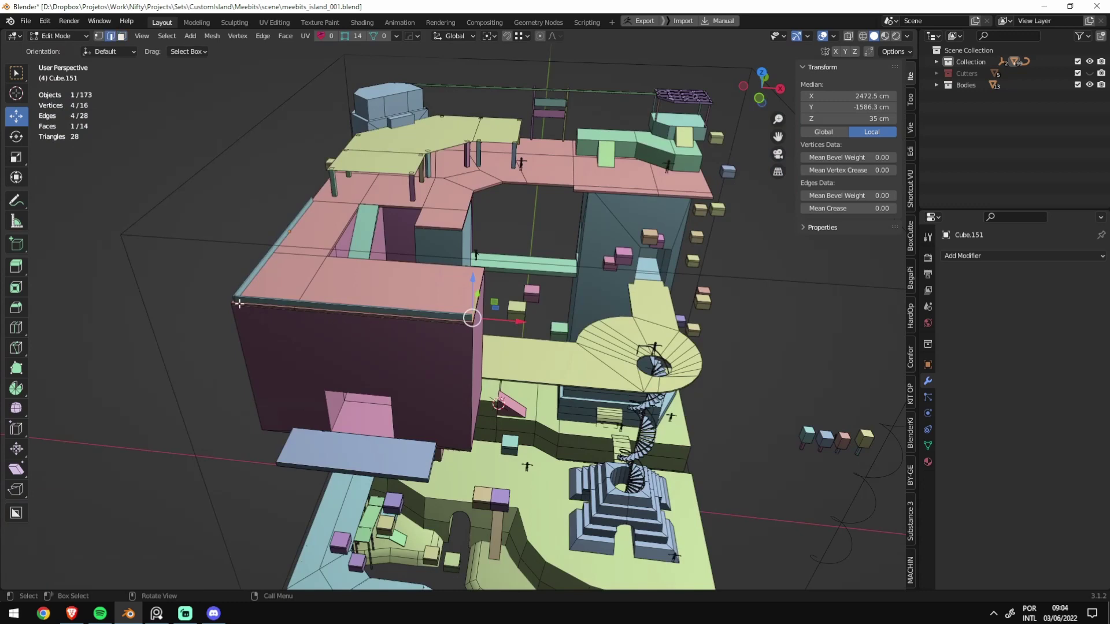
pyautogui.click(240, 304)
# Step: View the block from the side in X-ray and select the whole top rim strip
pyautogui.scroll(4, 239, 303)
pyautogui.hotkey('alt', 'z')
pyautogui.press('ctrl+KP_3')
pyautogui.hotkey('alt', 'a')
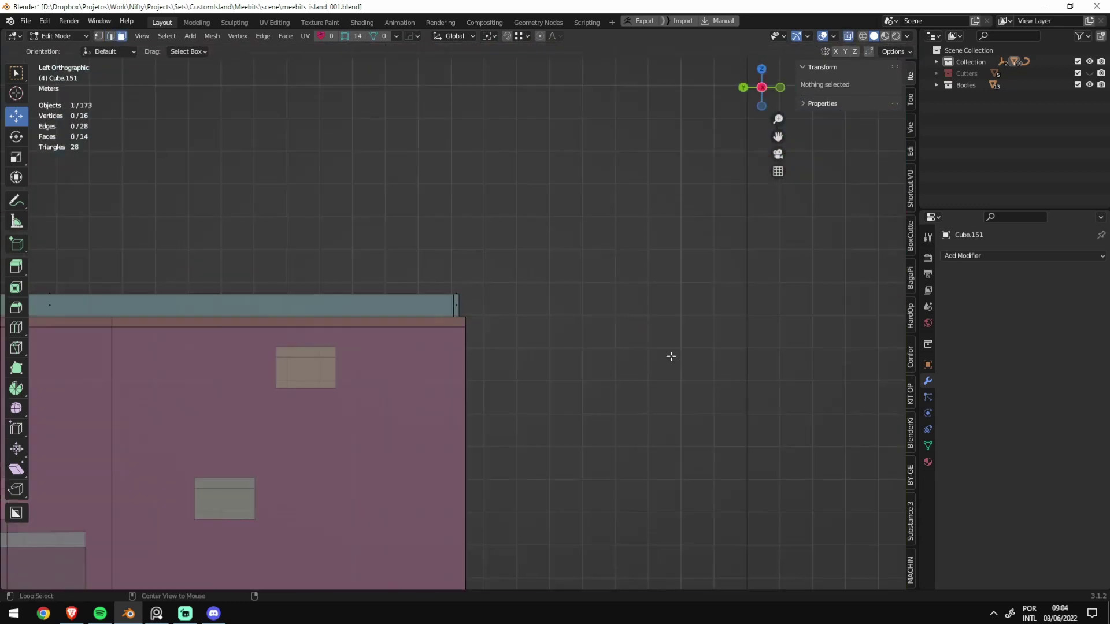
pyautogui.keyDown('shift'); pyautogui.moveTo(167, 355); pyautogui.dragTo(478, 345, button='middle'); pyautogui.keyUp('shift')
pyautogui.scroll(-2, 379, 319)
pyautogui.moveTo(380, 320); pyautogui.dragTo(729, 419)
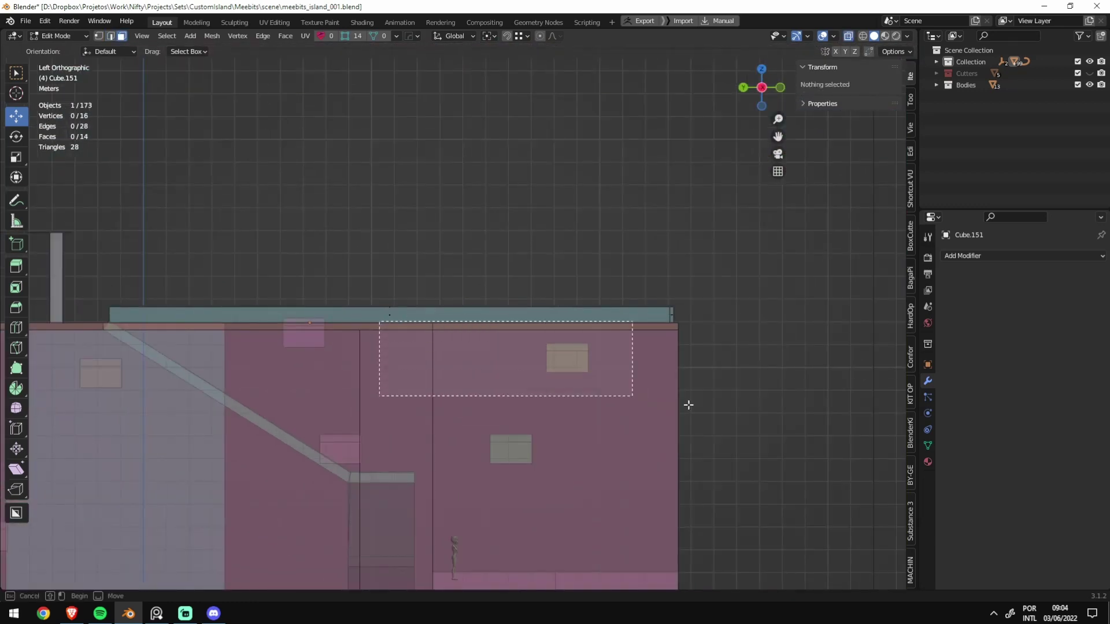
pyautogui.moveTo(681, 308); pyautogui.dragTo(25, 327, button='middle')
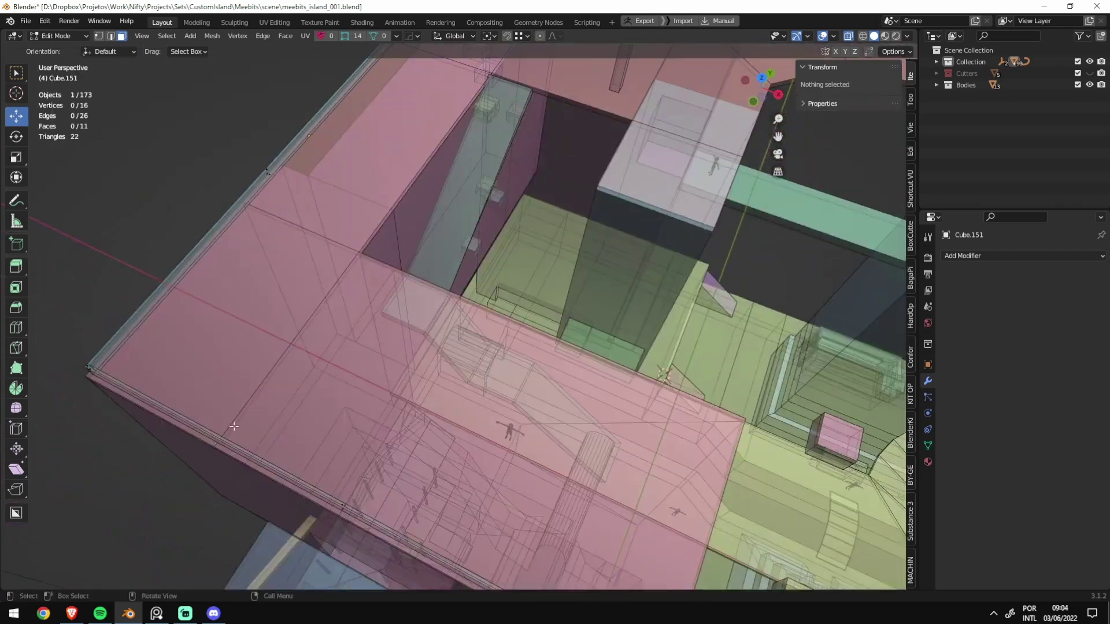
pyautogui.scroll(5, 86, 343)
pyautogui.hotkey('alt', 'z')
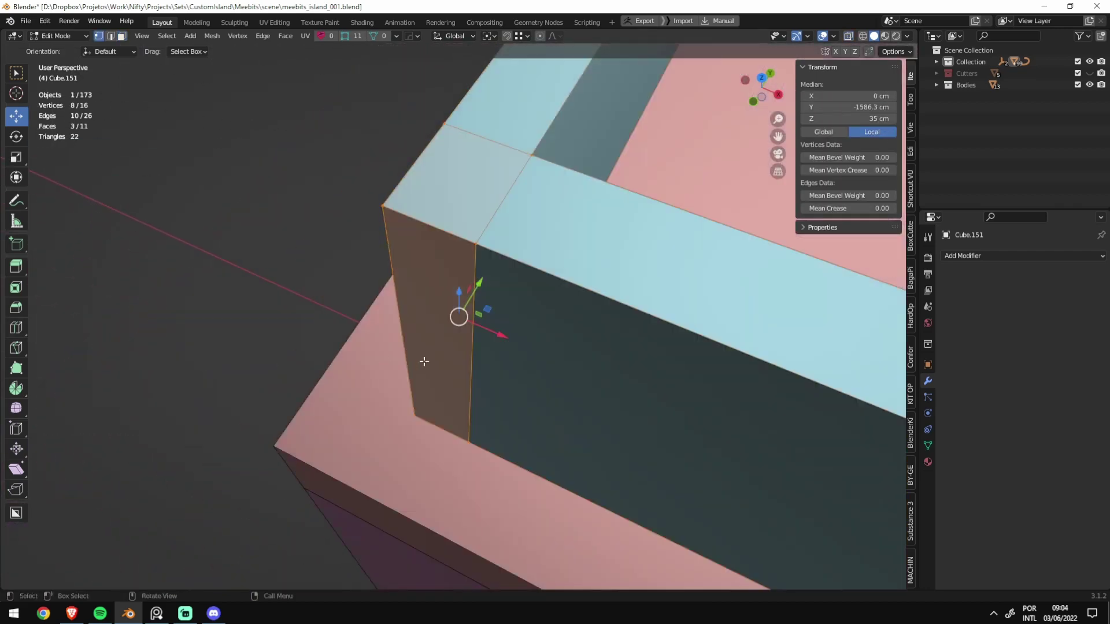
# Step: Slide both vertical end edges of the rim fully to the corner
pyautogui.click(475, 347)
pyautogui.press('g')
pyautogui.press('g')
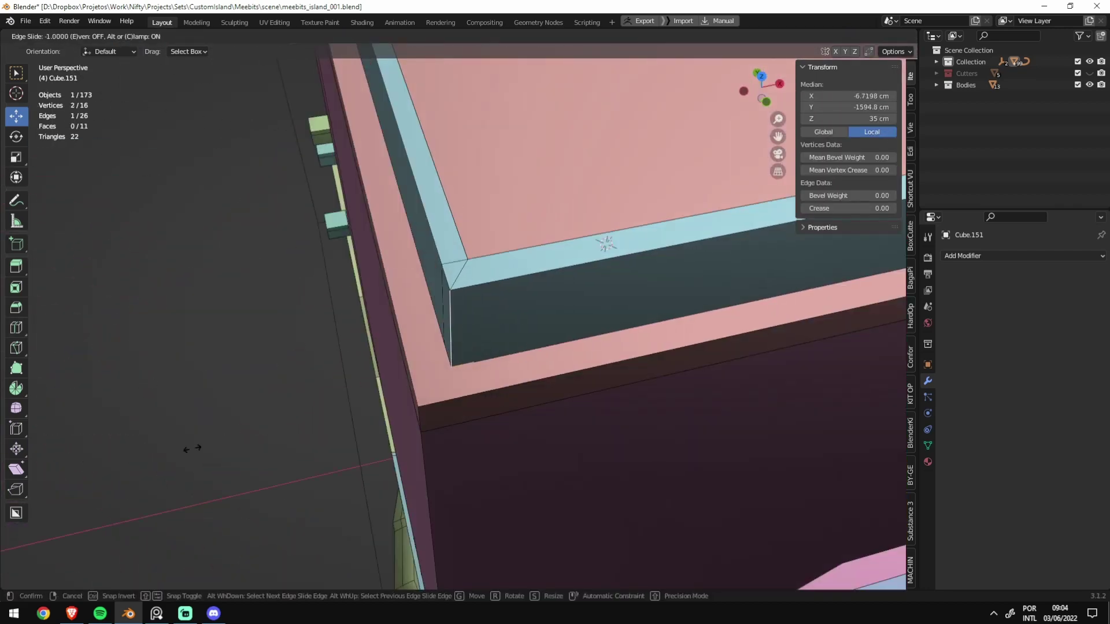
pyautogui.click(192, 448)
pyautogui.moveTo(620, 428); pyautogui.dragTo(602, 394, button='middle')
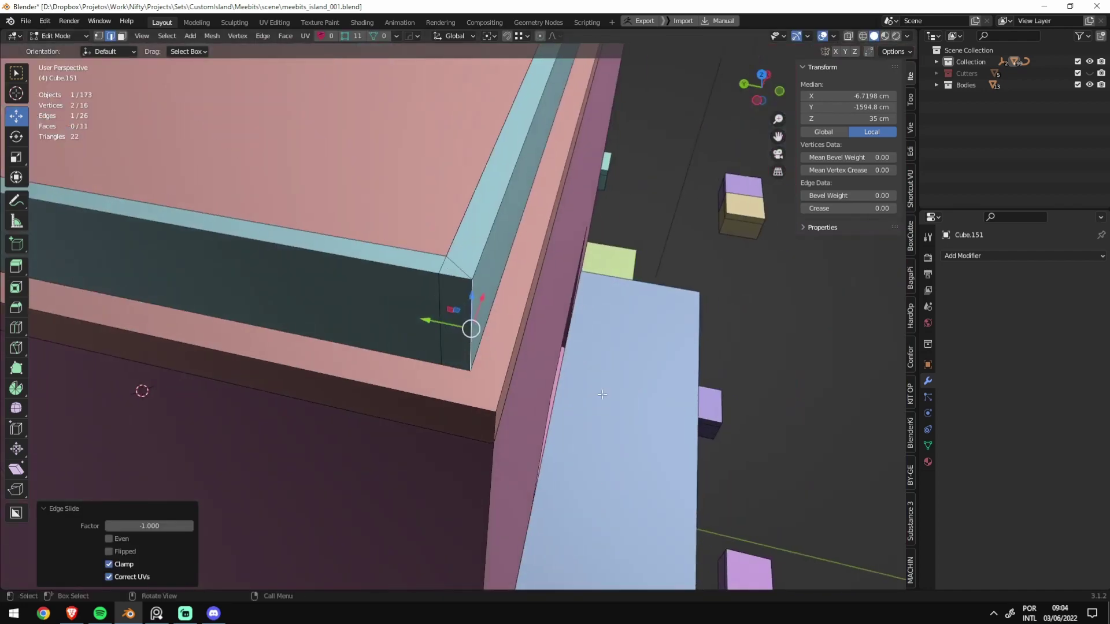
pyautogui.click(453, 313)
pyautogui.press('g')
pyautogui.press('g')
pyautogui.click(466, 322)
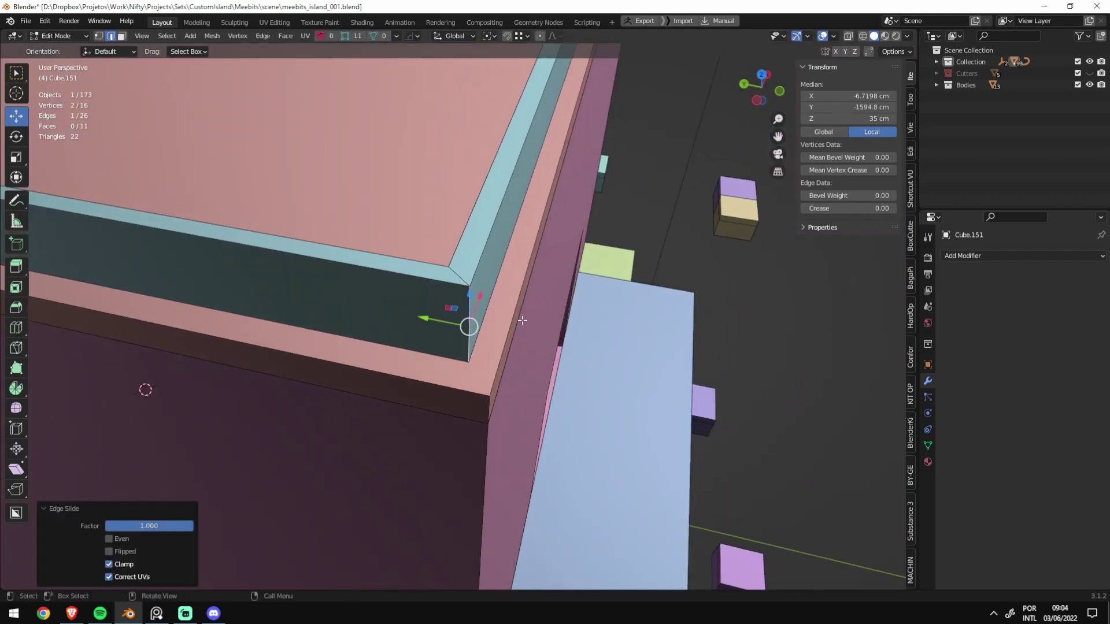
pyautogui.moveTo(466, 322); pyautogui.dragTo(523, 394, button='middle')
# Step: Merge by Distance on all geometry to remove 4 duplicate vertices, then return to Object Mode
pyautogui.hotkey('alt', 'a')
pyautogui.press('a')
pyautogui.press('m')
pyautogui.press('b')
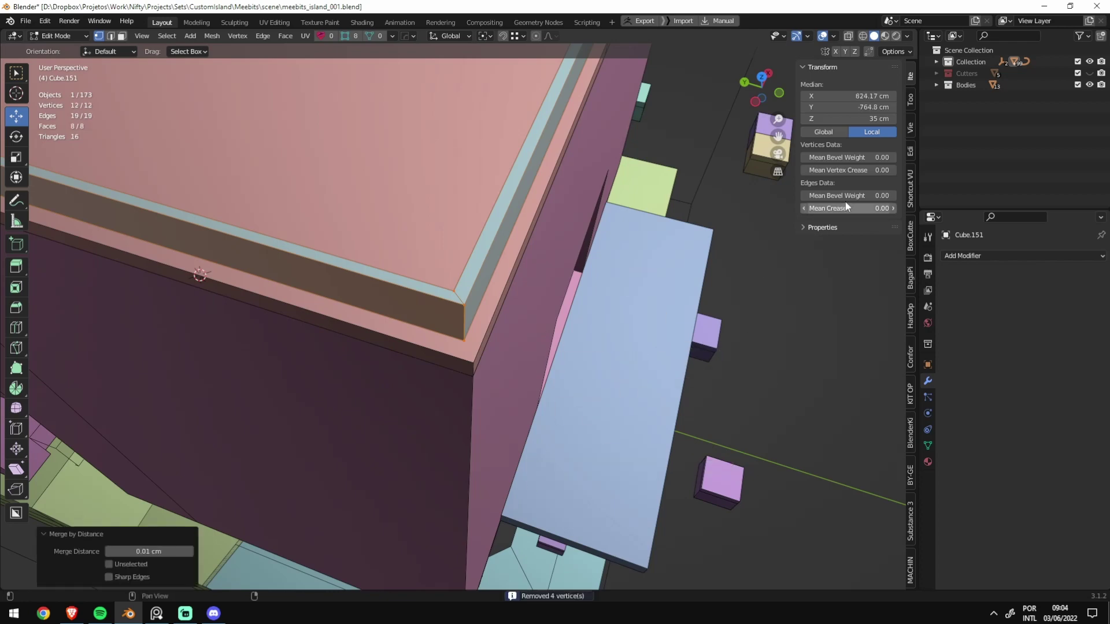
pyautogui.moveTo(638, 285)
pyautogui.mouseDown(button='middle')
pyautogui.moveTo(381, 439)
pyautogui.moveTo(619, 374)
pyautogui.moveTo(328, 429)
pyautogui.moveTo(376, 352)
pyautogui.mouseUp(button='middle')
pyautogui.scroll(3, 381, 440)
pyautogui.press('Tab')
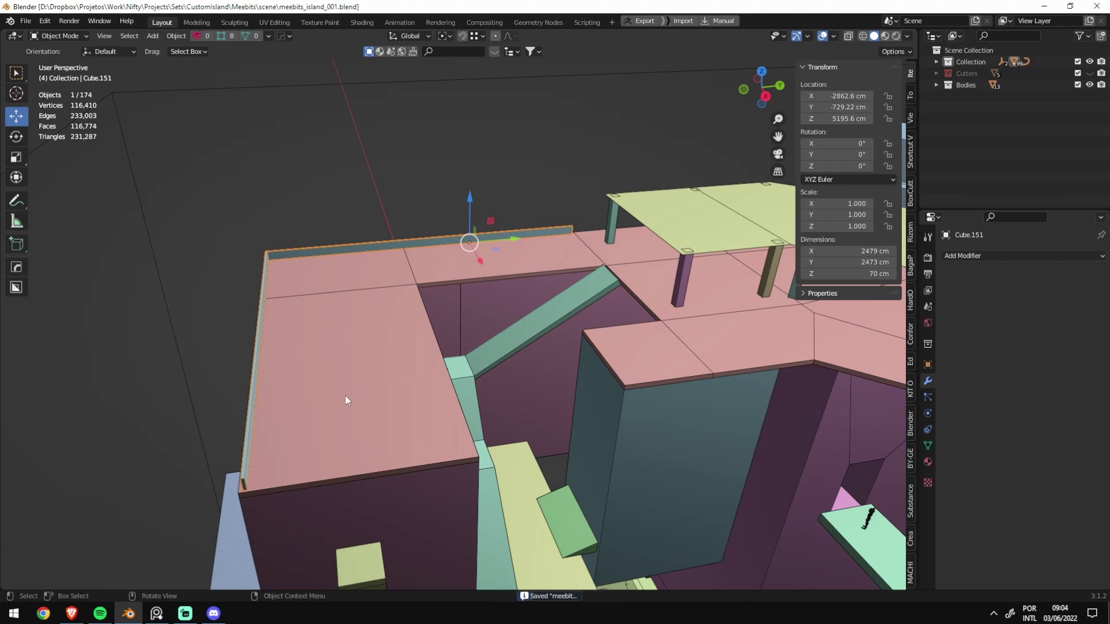
# Step: Add a cut across the pink block's rim and stretch its end vertices flat along X
pyautogui.moveTo(347, 398)
pyautogui.mouseDown(button='middle')
pyautogui.moveTo(337, 403)
pyautogui.moveTo(354, 398)
pyautogui.moveTo(389, 445)
pyautogui.mouseUp(button='middle')
pyautogui.press('Tab')
pyautogui.press('g')
pyautogui.press('g')
pyautogui.click(507, 521)
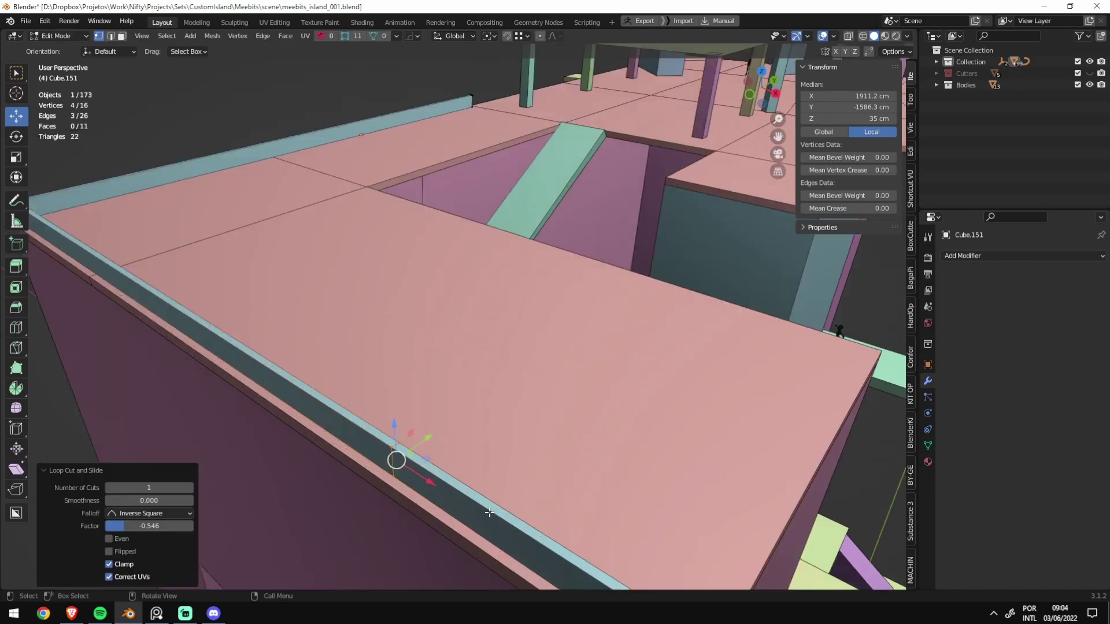
pyautogui.press('KP_Decimal')
pyautogui.scroll(-2, 479, 396)
pyautogui.press('g')
pyautogui.press('x')
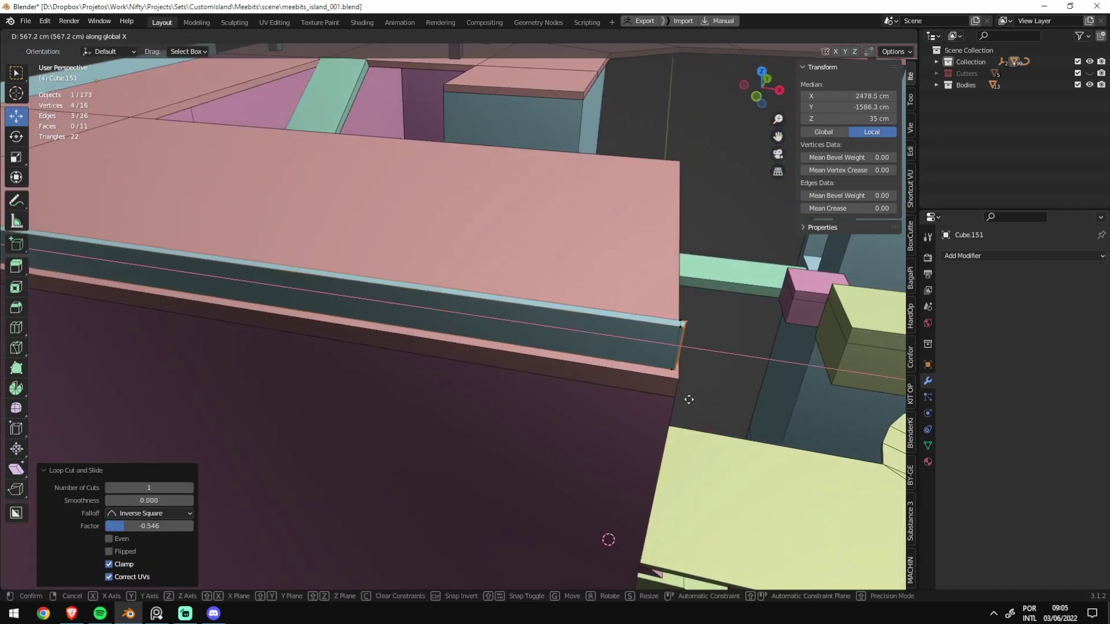
pyautogui.click(663, 397)
pyautogui.hotkey('alt', 'x')
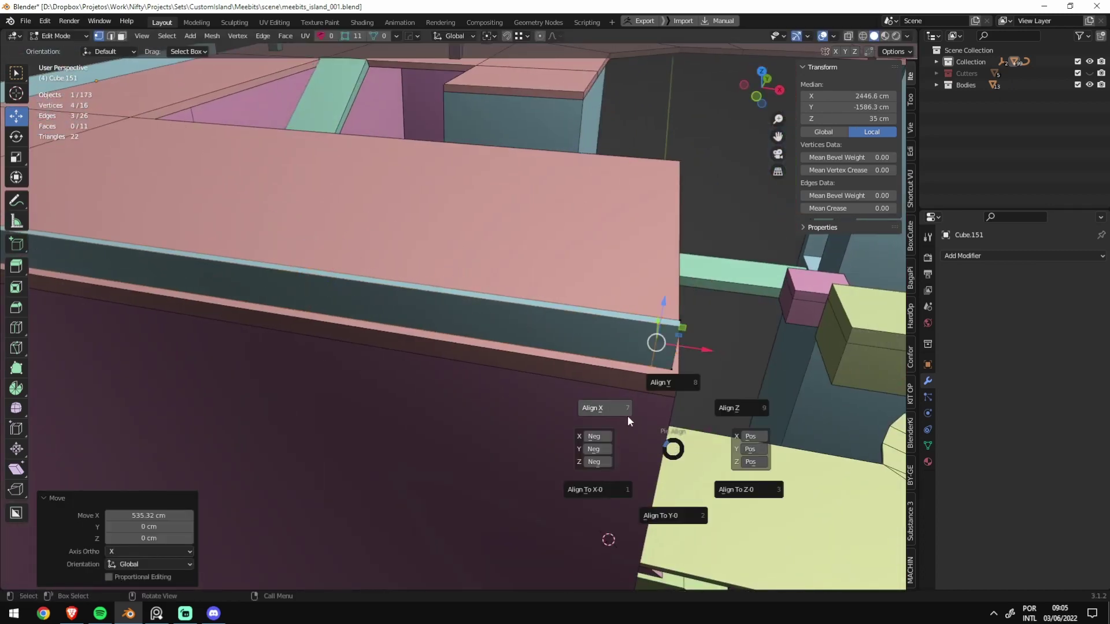
pyautogui.click(628, 421)
# Step: From top view, extrude the rim's end face along the rim to the block's corner
pyautogui.press('KP_7')
pyautogui.press('KP_Decimal')
pyautogui.press('g')
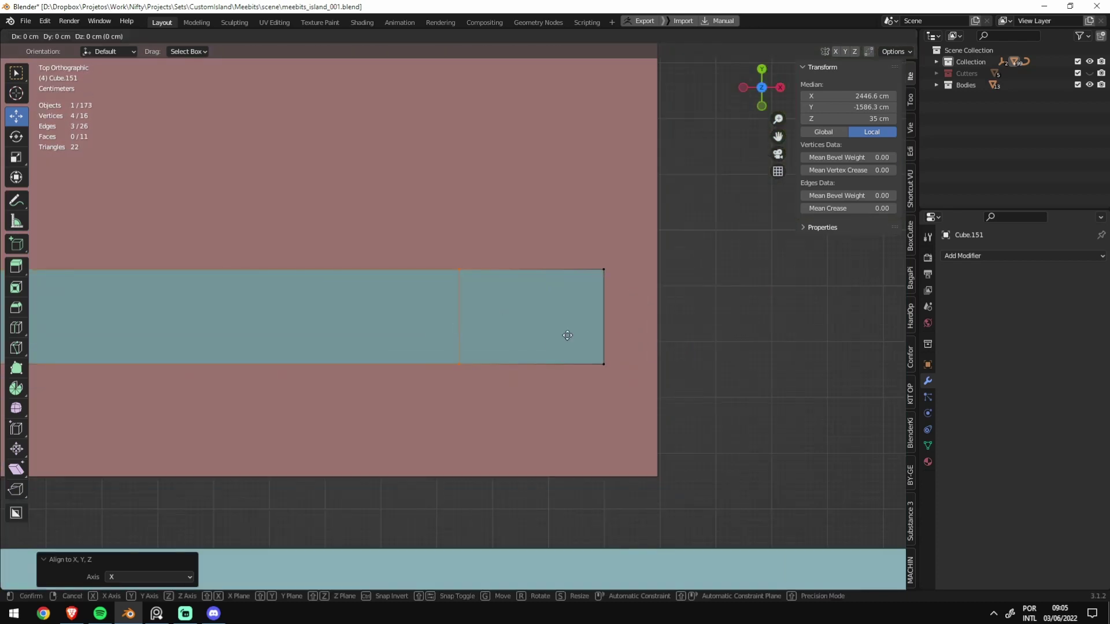
pyautogui.click(613, 322)
pyautogui.click(587, 309)
pyautogui.scroll(-3, 565, 343)
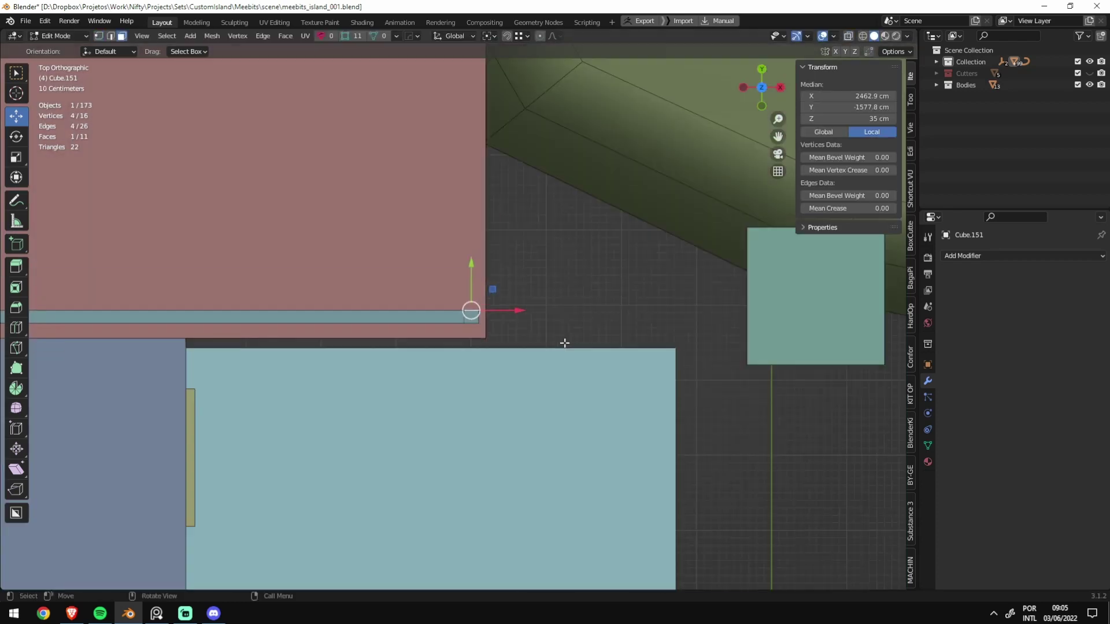
pyautogui.scroll(-3, 564, 342)
pyautogui.press('e')
pyautogui.click(423, 80)
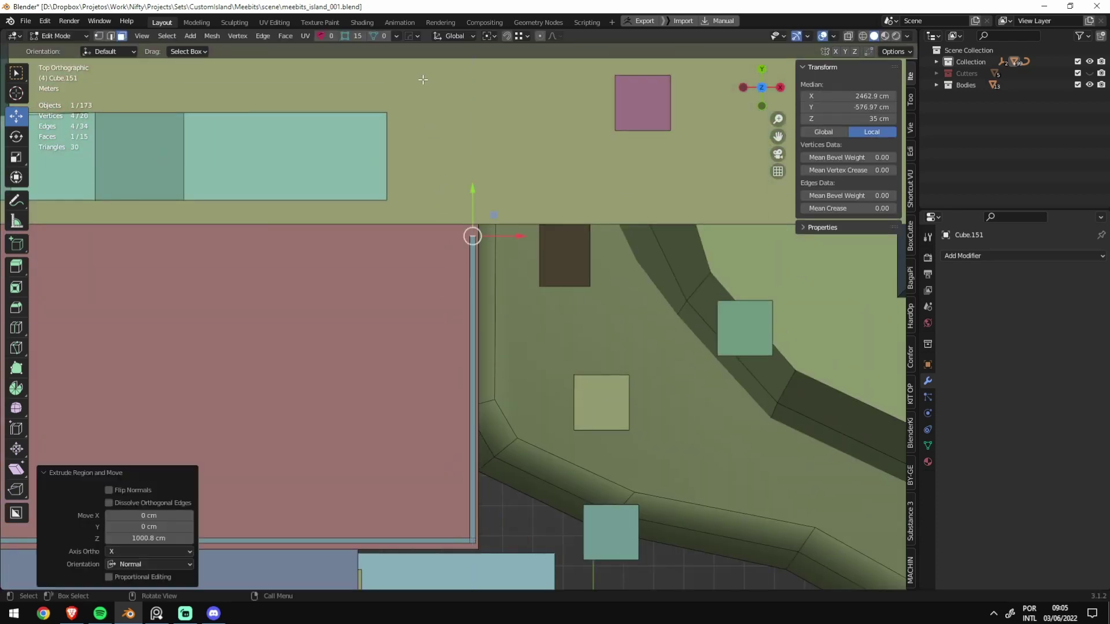
pyautogui.press('KP_Decimal')
pyautogui.moveTo(457, 283); pyautogui.dragTo(451, 164)
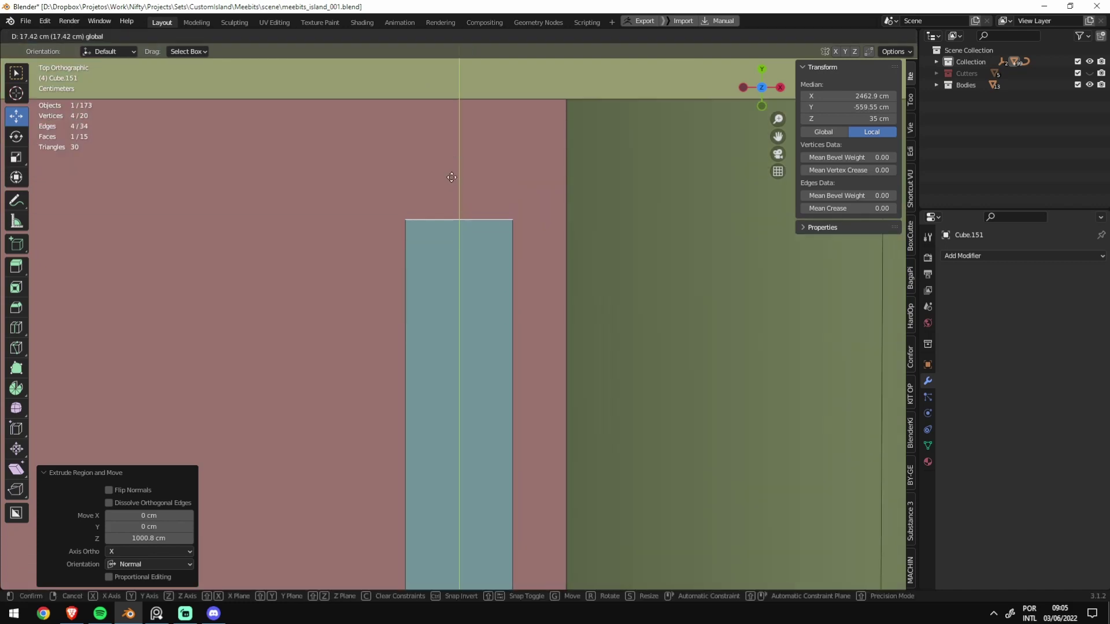
pyautogui.click(451, 177)
# Step: Extrude the rim around the corner and further left along the block's top edge
pyautogui.press('e')
pyautogui.click(453, 71)
pyautogui.scroll(-3, 397, 181)
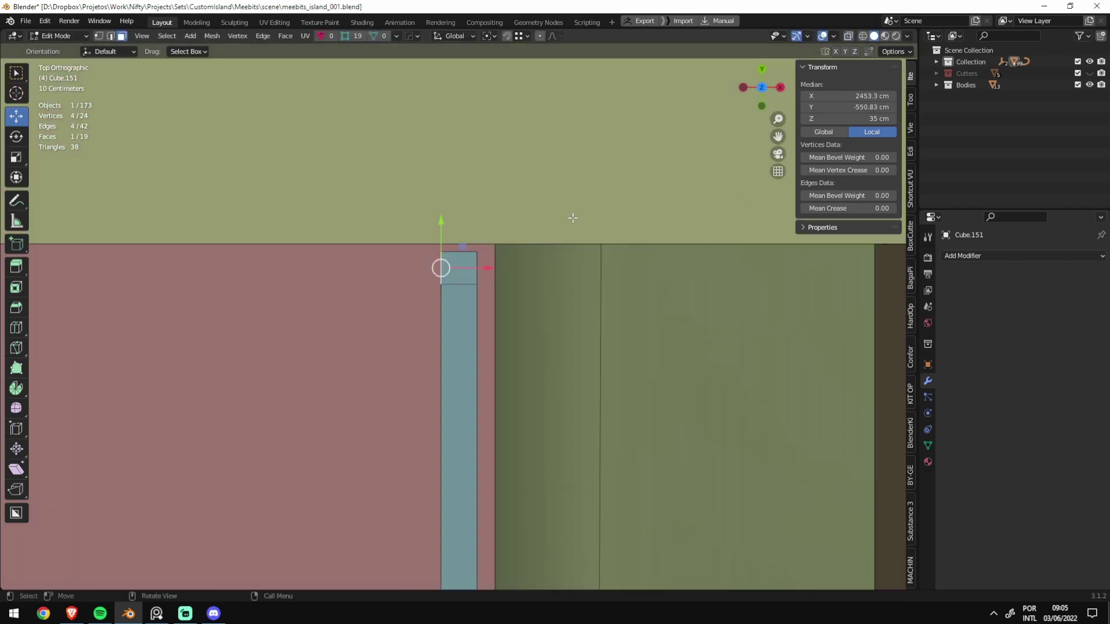
pyautogui.scroll(-2, 575, 216)
pyautogui.keyDown('shift'); pyautogui.moveTo(330, 310); pyautogui.dragTo(636, 329, button='middle'); pyautogui.keyUp('shift')
pyautogui.keyDown('shift'); pyautogui.moveTo(260, 337); pyautogui.dragTo(660, 323, button='middle'); pyautogui.keyUp('shift')
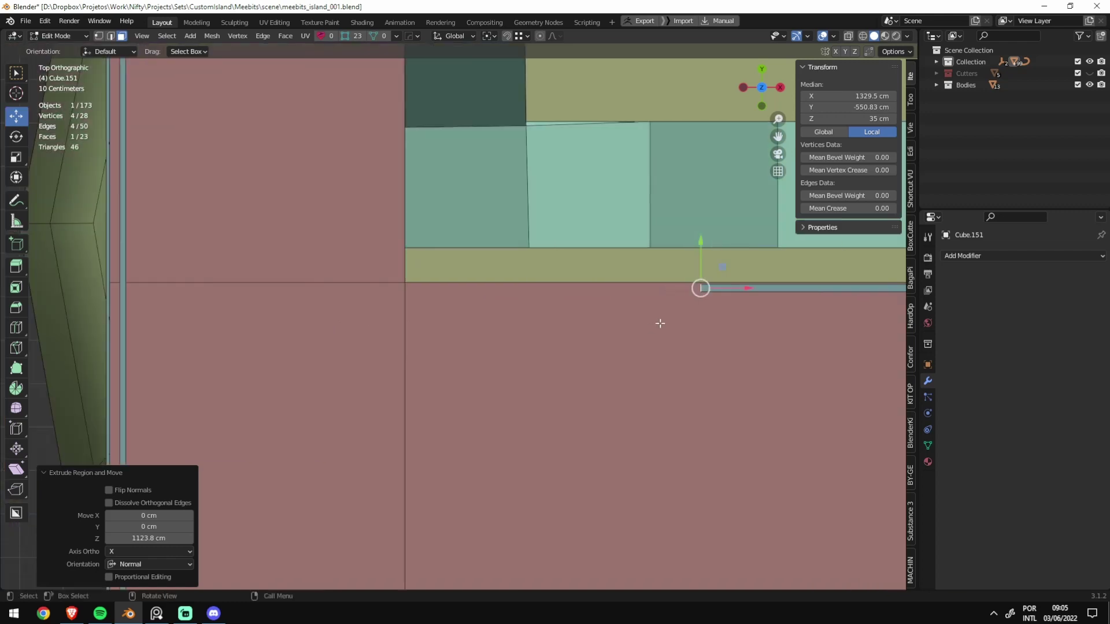
pyautogui.moveTo(744, 288); pyautogui.dragTo(459, 283)
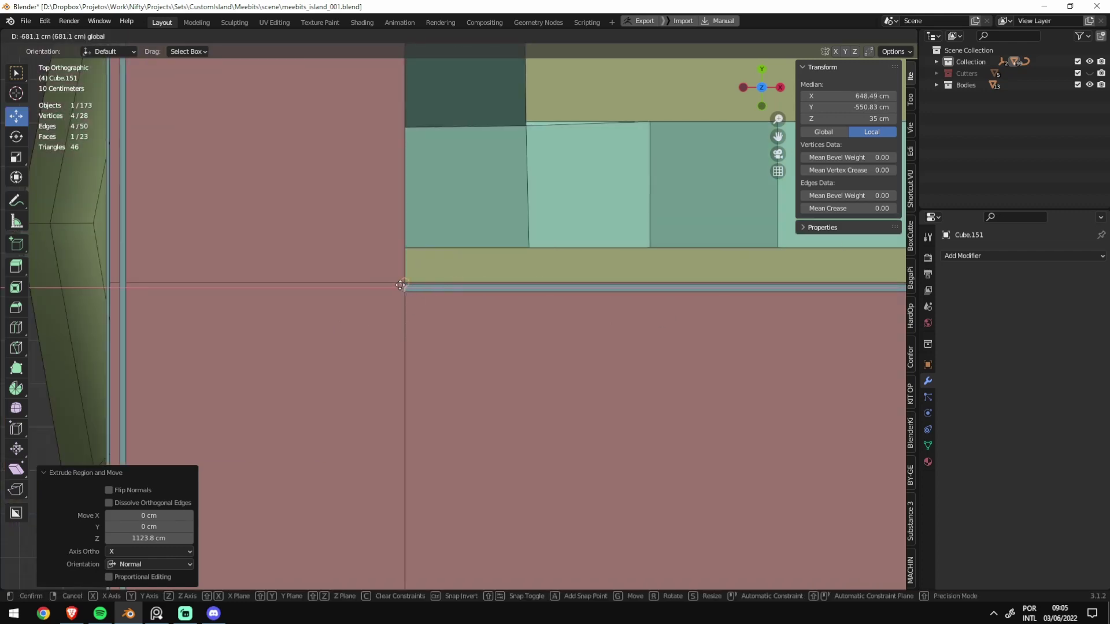
pyautogui.click(401, 285)
pyautogui.scroll(5, 400, 285)
pyautogui.press('e')
pyautogui.click(365, 315)
# Step: Extrude the rim along the inner edge and slide its end face along Y into place
pyautogui.hotkey('alt', 'z')
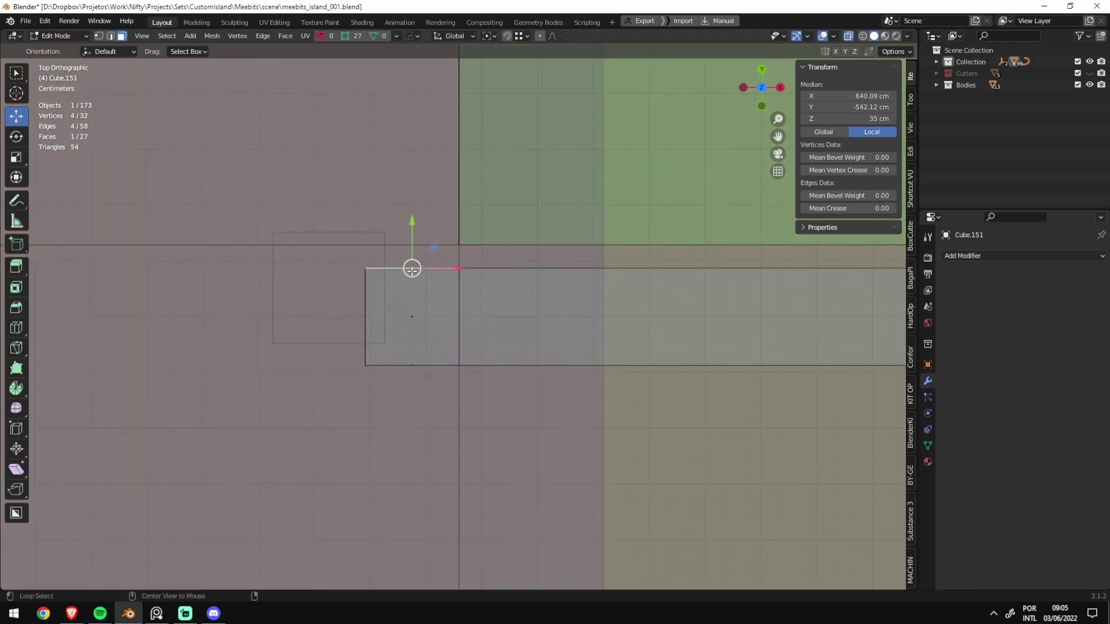
pyautogui.scroll(-5, 448, 307)
pyautogui.scroll(-3, 441, 540)
pyautogui.press('e')
pyautogui.click(451, 245)
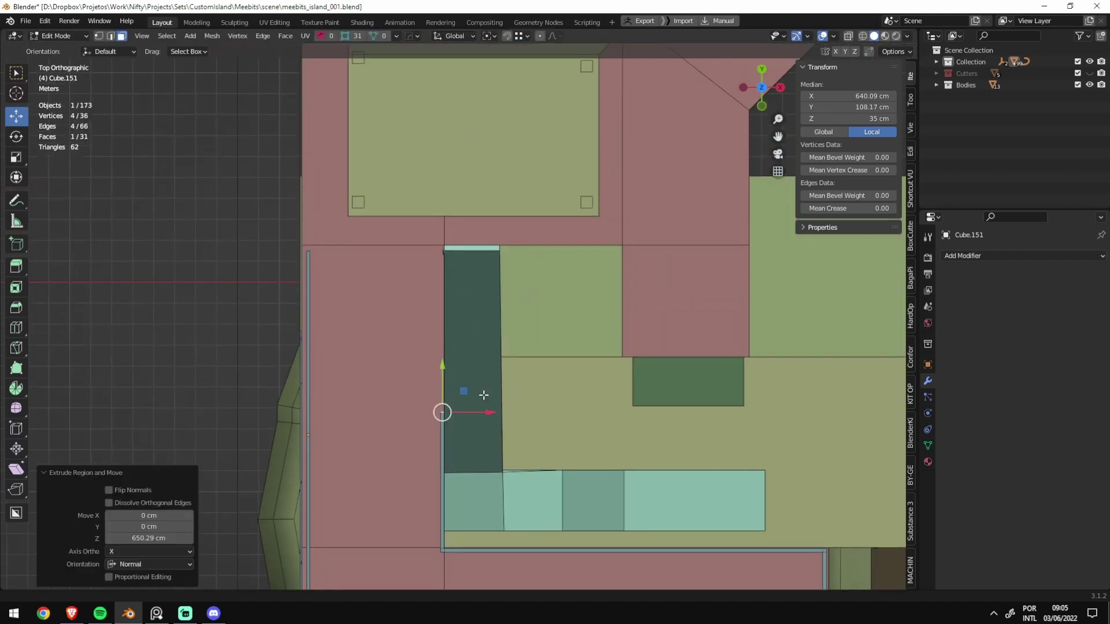
pyautogui.press('g')
pyautogui.press('y')
pyautogui.click(486, 173)
pyautogui.moveTo(486, 174); pyautogui.dragTo(337, 228, button='middle')
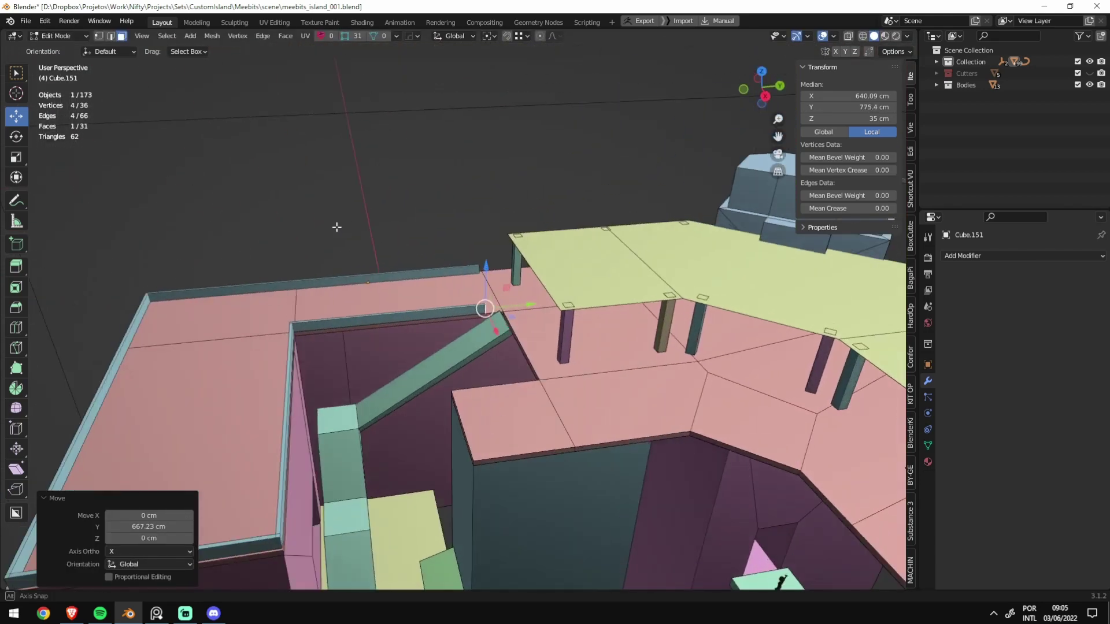
pyautogui.scroll(3, 337, 228)
pyautogui.scroll(3, 337, 227)
pyautogui.press('g')
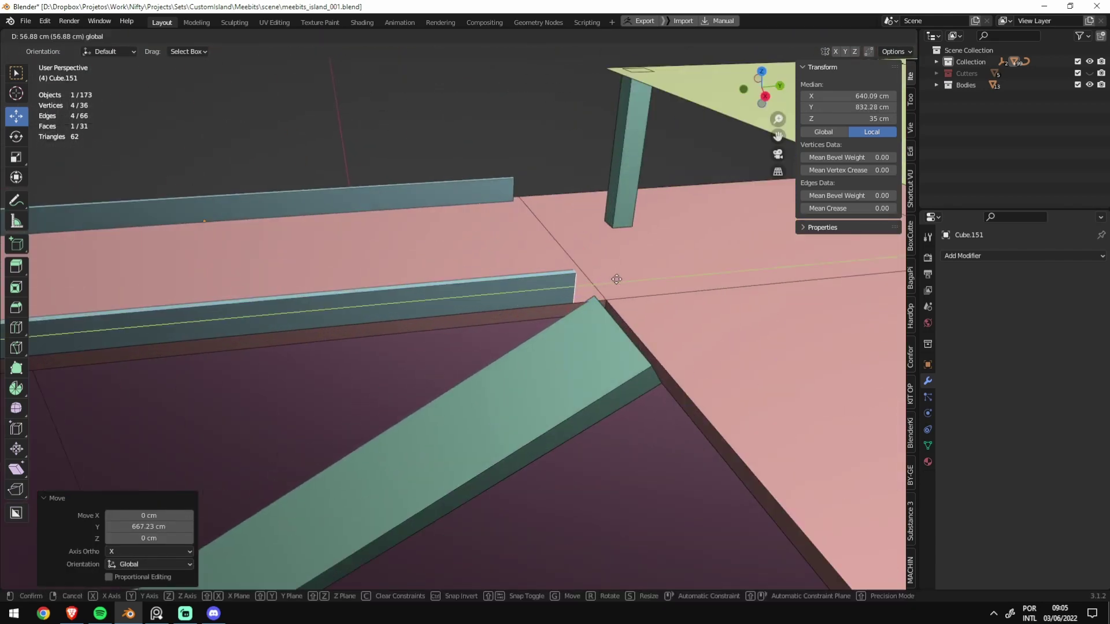
pyautogui.click(614, 282)
pyautogui.scroll(-3, 509, 305)
# Step: Delete the stray faces of the new rim from the front view
pyautogui.press('KP_1')
pyautogui.hotkey('alt', 'z')
pyautogui.keyDown('shift'); pyautogui.moveTo(520, 351); pyautogui.dragTo(354, 345, button='middle'); pyautogui.keyUp('shift')
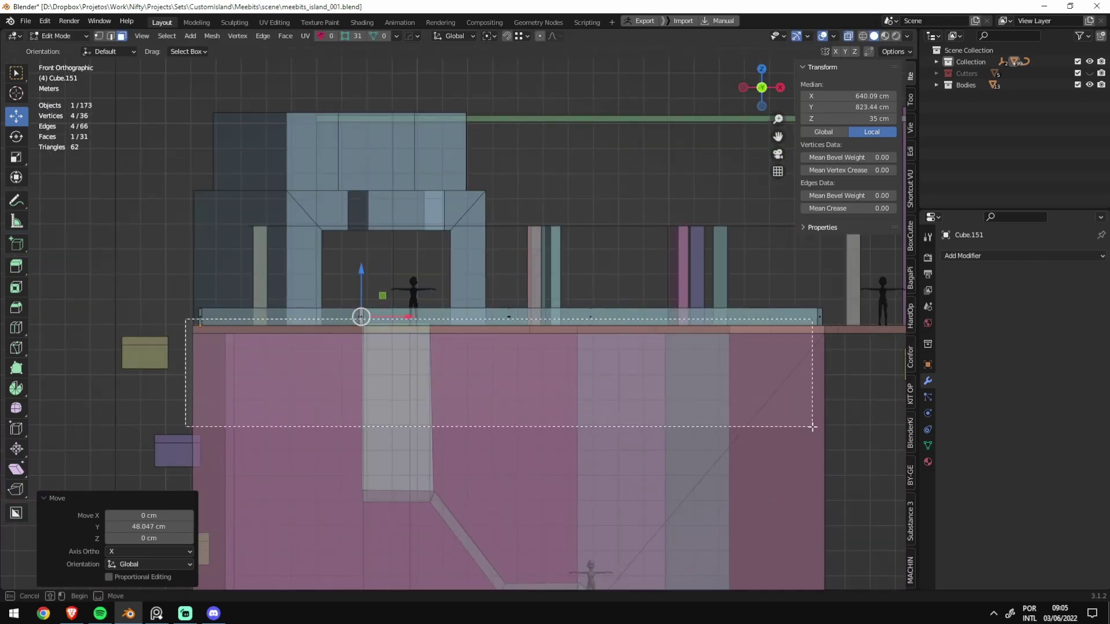
pyautogui.moveTo(564, 384); pyautogui.dragTo(826, 430)
pyautogui.press('x')
pyautogui.click(776, 287)
pyautogui.hotkey('alt', 'z')
# Step: Raise the whole rim's top faces on Z to 90.4 cm total height and save
pyautogui.moveTo(776, 287); pyautogui.dragTo(410, 371, button='middle')
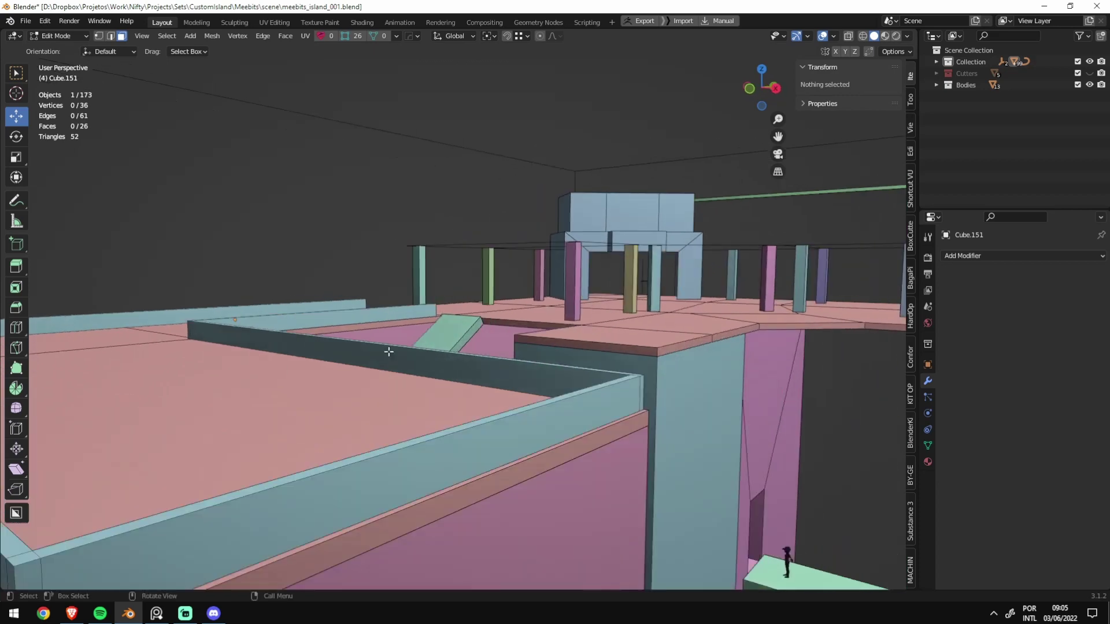
pyautogui.press('KP_1')
pyautogui.hotkey('alt', 'z')
pyautogui.moveTo(173, 288); pyautogui.dragTo(786, 321)
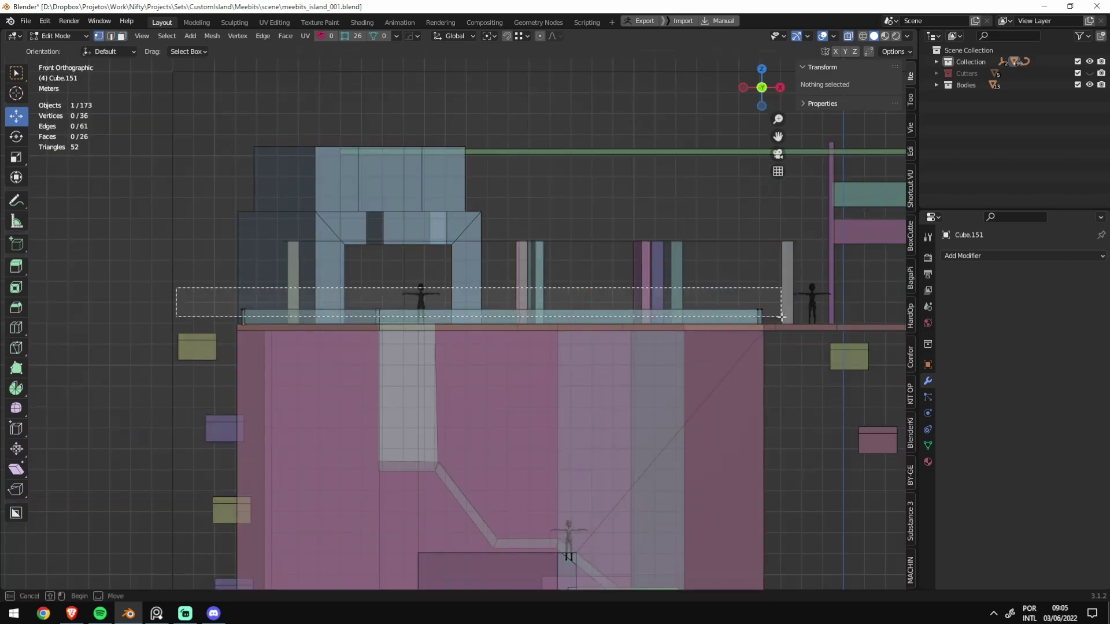
pyautogui.hotkey('alt', 'z')
pyautogui.press('g')
pyautogui.press('z')
pyautogui.click(611, 193)
pyautogui.press('Tab')
pyautogui.moveTo(496, 310); pyautogui.dragTo(455, 287, button='middle')
pyautogui.hotkey('ctrl', 's')
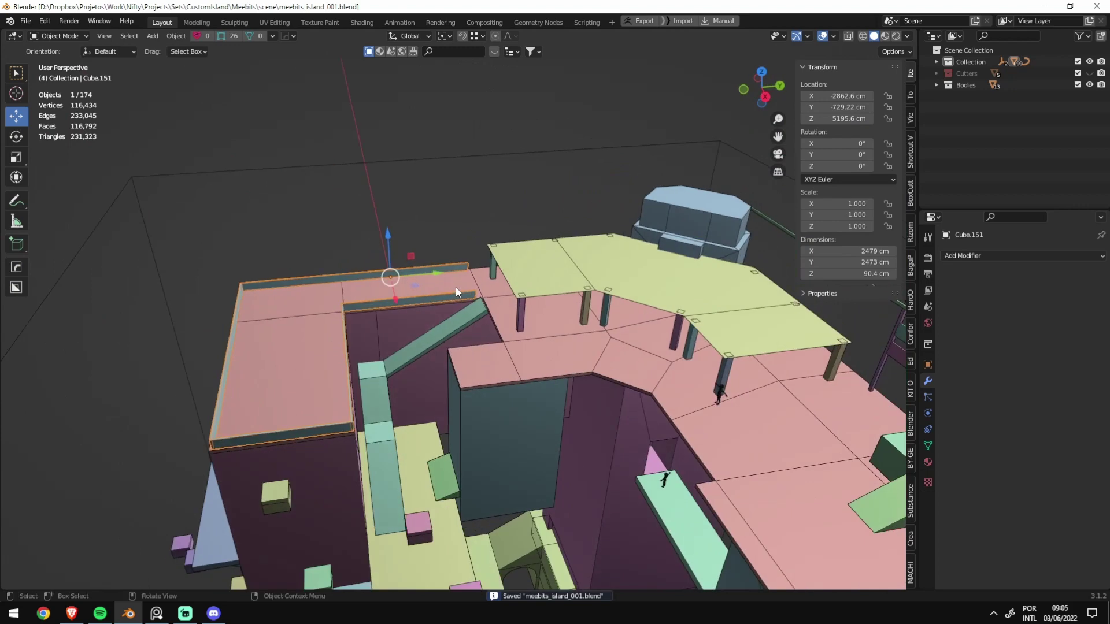
# Step: Stretch the pink roof slab Cube.005's left vertices into place from top view
pyautogui.scroll(3, 459, 313)
pyautogui.press('z')
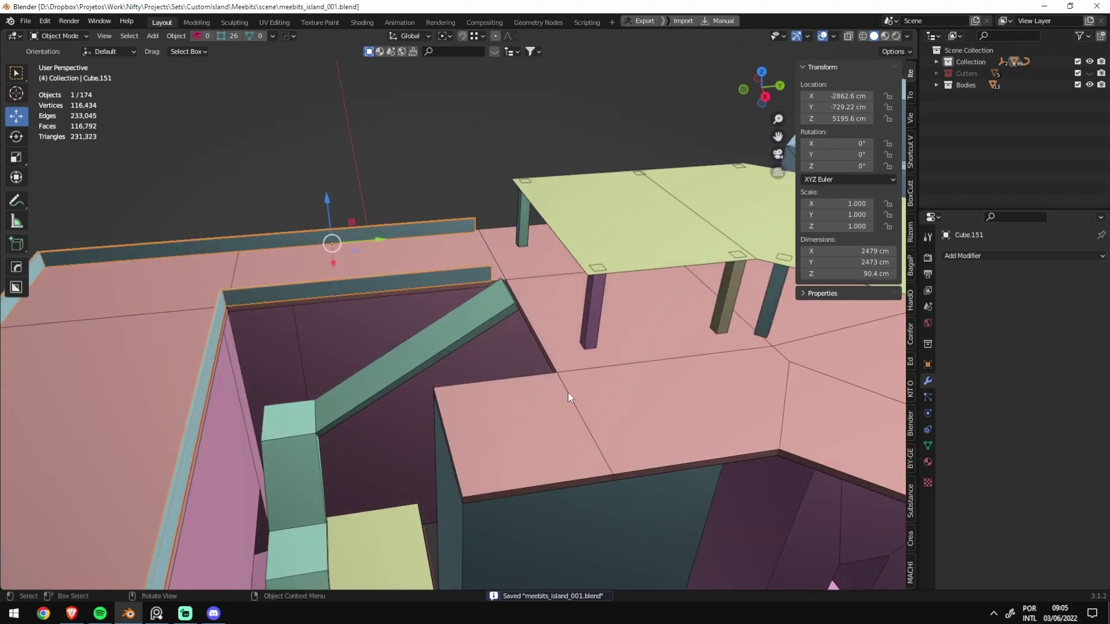
pyautogui.moveTo(576, 417); pyautogui.dragTo(691, 458, button='middle')
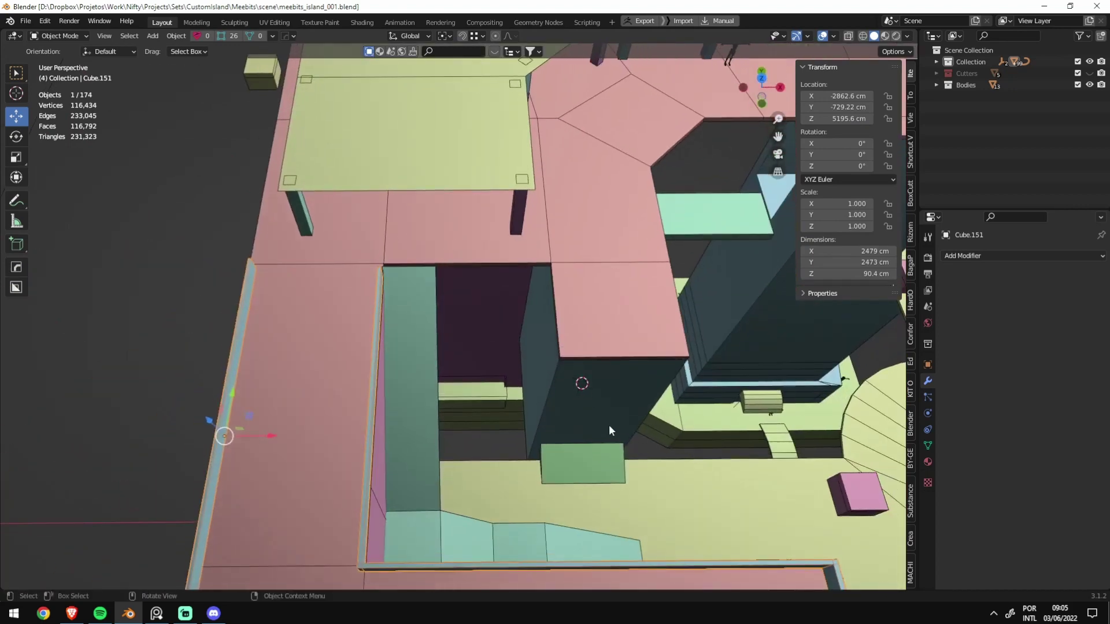
pyautogui.click(598, 335)
pyautogui.press('Tab')
pyautogui.press('KP_7')
pyautogui.hotkey('alt', 'z')
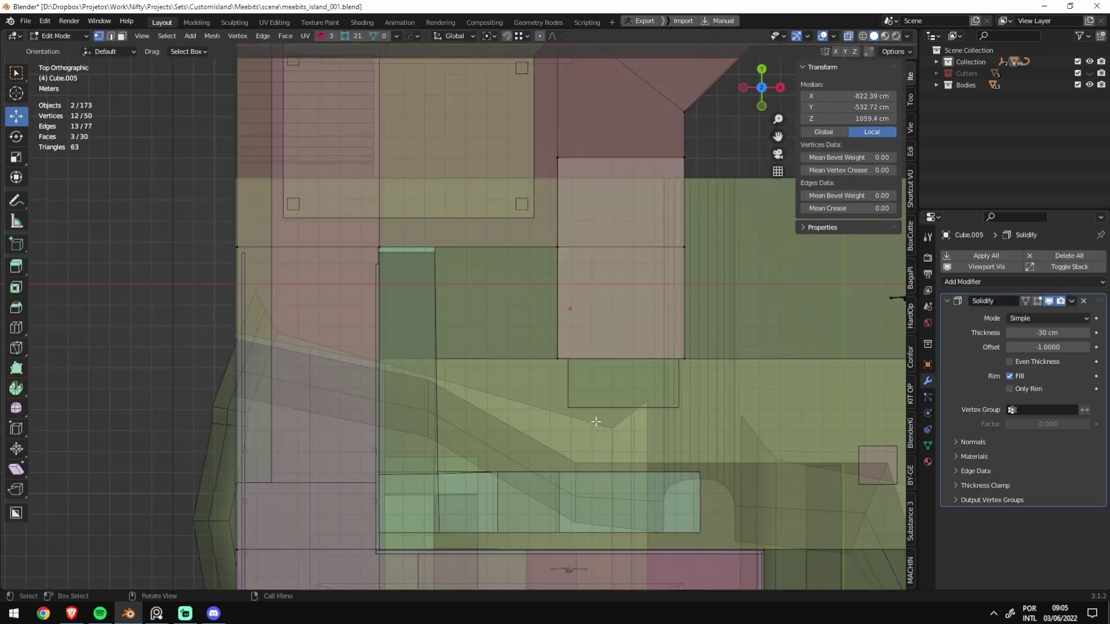
pyautogui.moveTo(527, 87); pyautogui.dragTo(527, 88)
pyautogui.hotkey('alt', 'z')
pyautogui.press('g')
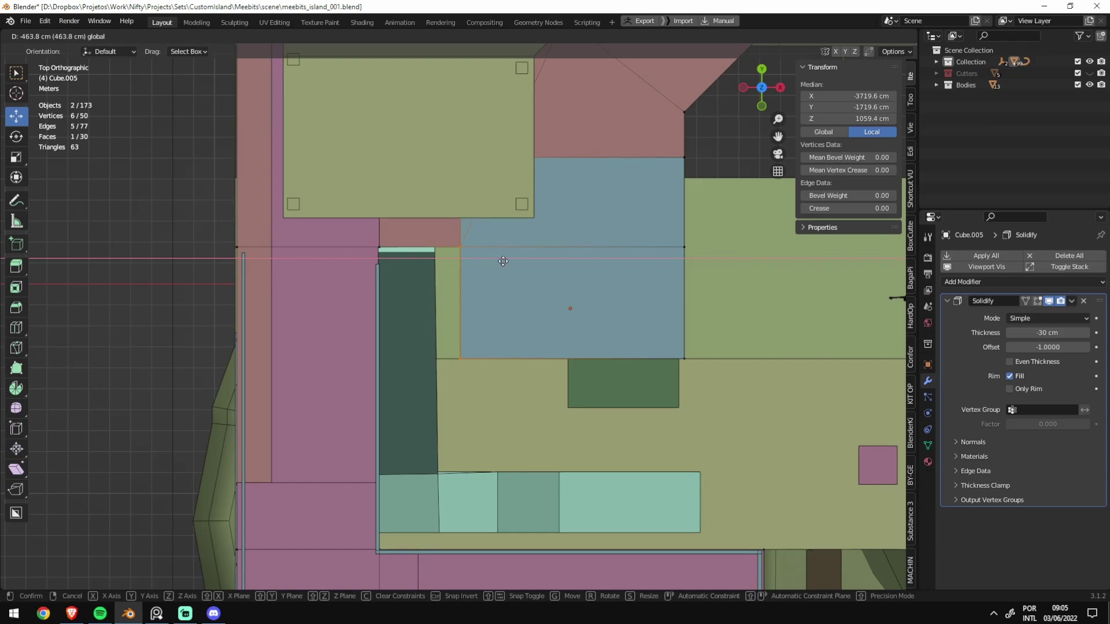
pyautogui.click(514, 261)
pyautogui.press('Tab')
# Step: Review the solidified slab around the island and re-save meebits_island_001.blend
pyautogui.scroll(-4, 555, 404)
pyautogui.moveTo(578, 427)
pyautogui.mouseDown(button='middle')
pyautogui.moveTo(388, 305)
pyautogui.moveTo(359, 343)
pyautogui.moveTo(290, 369)
pyautogui.moveTo(412, 382)
pyautogui.moveTo(775, 353)
pyautogui.moveTo(619, 397)
pyautogui.moveTo(519, 385)
pyautogui.moveTo(499, 374)
pyautogui.moveTo(488, 339)
pyautogui.moveTo(536, 385)
pyautogui.moveTo(532, 431)
pyautogui.moveTo(542, 418)
pyautogui.moveTo(520, 405)
pyautogui.moveTo(510, 347)
pyautogui.mouseUp(button='middle')
pyautogui.hotkey('ctrl', 's')
pyautogui.click(561, 366)
pyautogui.hotkey('ctrl', 's')
pyautogui.scroll(5, 510, 347)
pyautogui.scroll(-3, 518, 438)
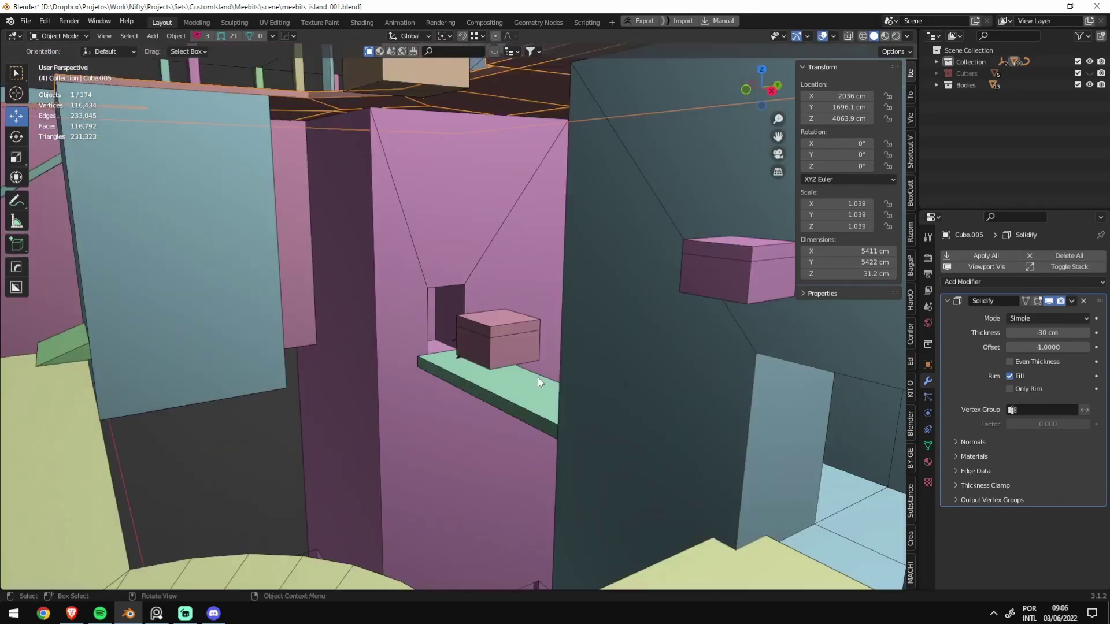
pyautogui.scroll(-4, 538, 377)
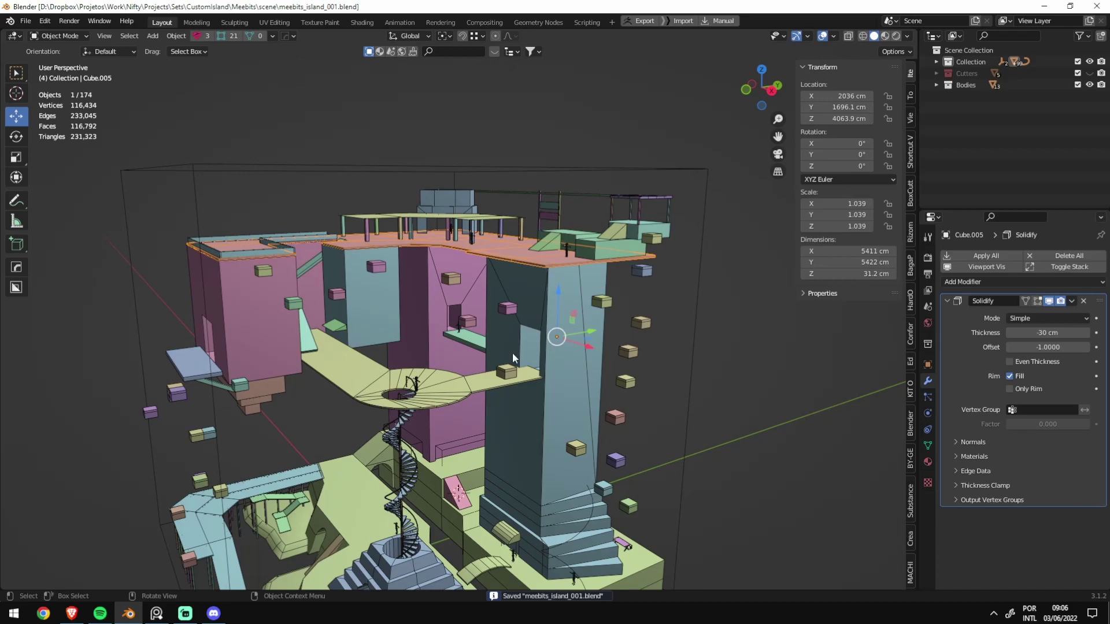
pyautogui.moveTo(345, 377); pyautogui.dragTo(343, 300, button='middle')
pyautogui.click(343, 301)
pyautogui.press('Tab')
pyautogui.scroll(5, 326, 455)
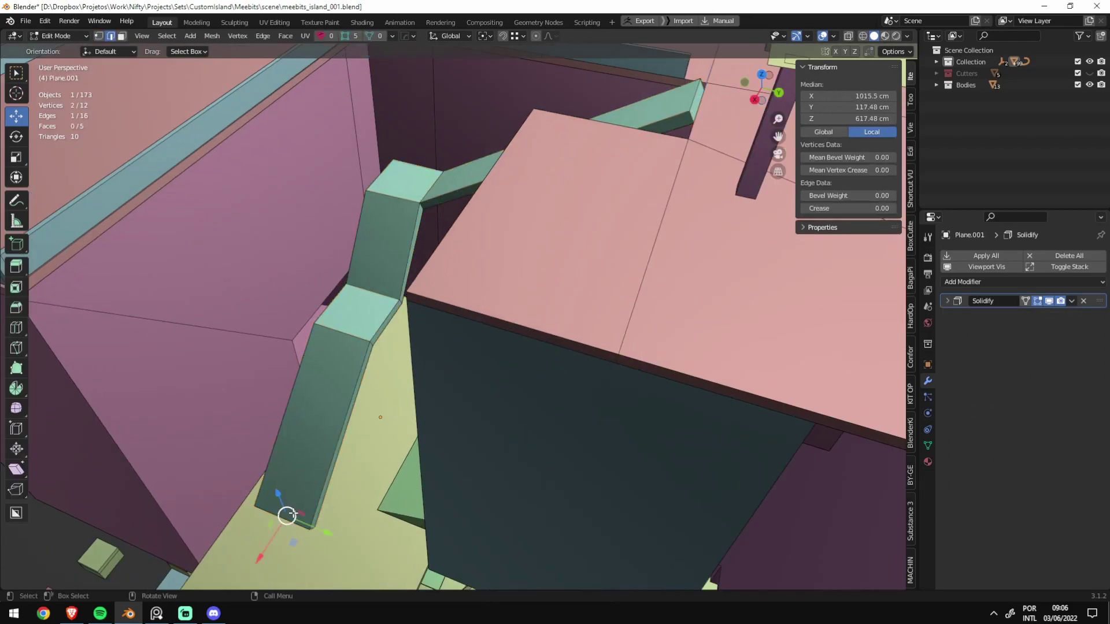
pyautogui.press('KP_Decimal')
pyautogui.scroll(-5, 458, 314)
pyautogui.press('ctrl+KP_1')
pyautogui.press('g')
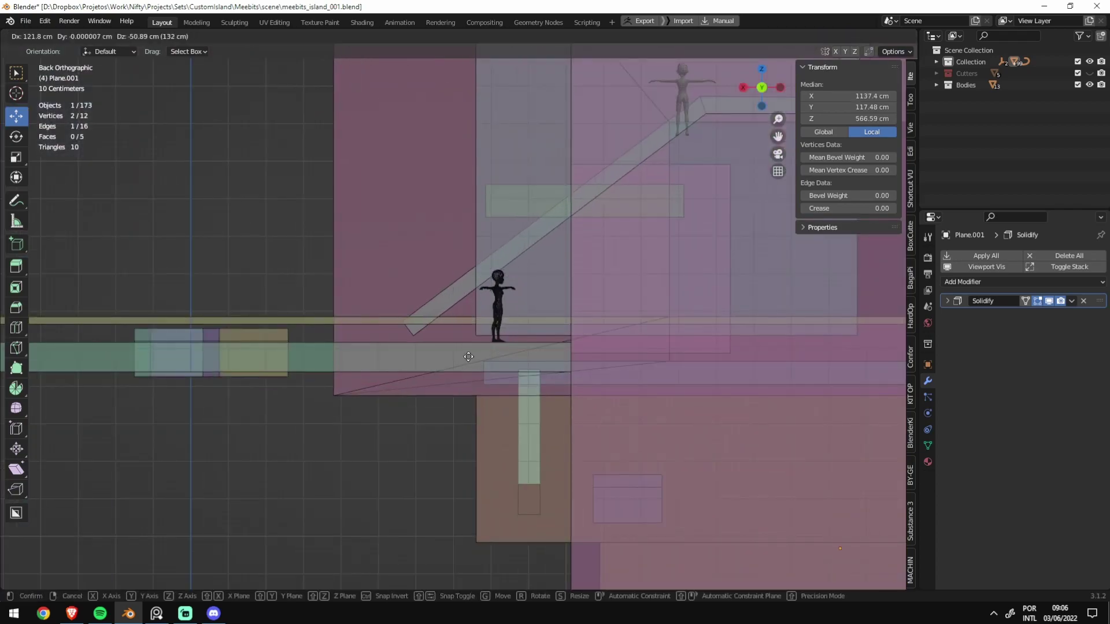
pyautogui.rightClick(484, 355)
pyautogui.press('Tab')
pyautogui.moveTo(416, 315); pyautogui.dragTo(487, 369, button='middle')
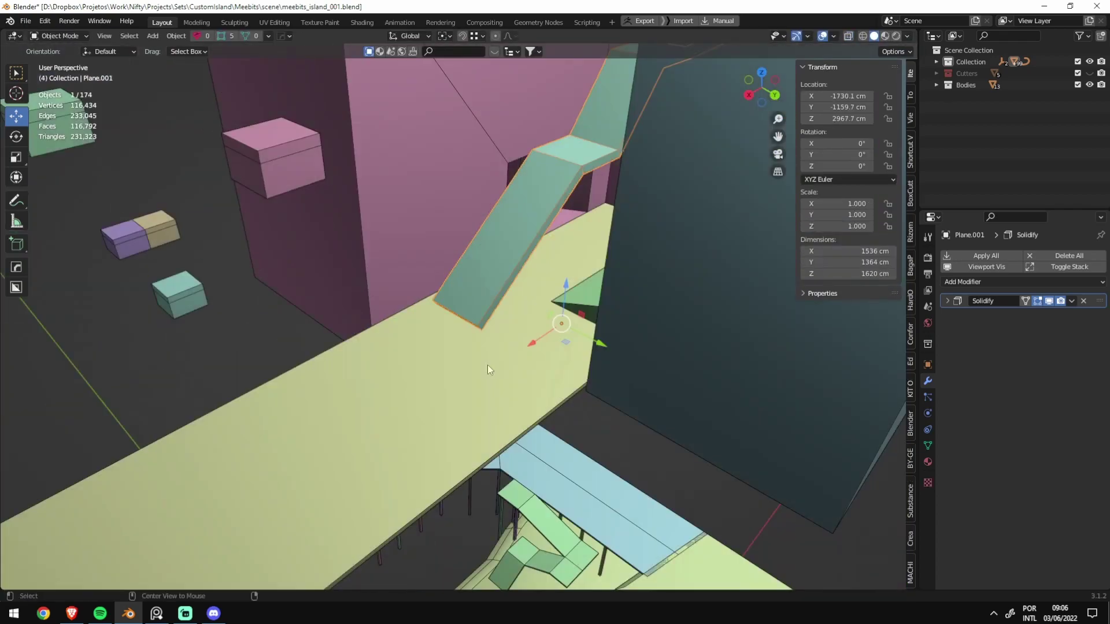
pyautogui.hotkey('ctrl', 's')
pyautogui.moveTo(526, 329)
pyautogui.mouseDown(button='middle')
pyautogui.moveTo(456, 366)
pyautogui.moveTo(637, 351)
pyautogui.mouseUp(button='middle')
pyautogui.scroll(-4, 638, 351)
pyautogui.scroll(-2, 585, 421)
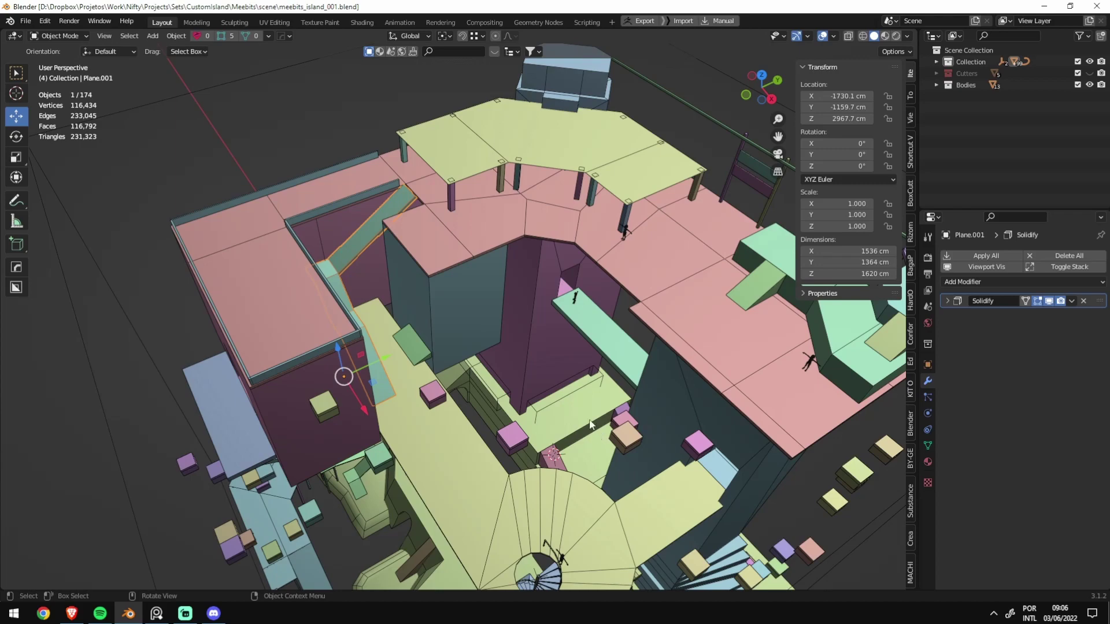
pyautogui.scroll(-5, 506, 322)
# Step: Select the yellow canopy Cube.008 and frame it from directly above
pyautogui.click(470, 113)
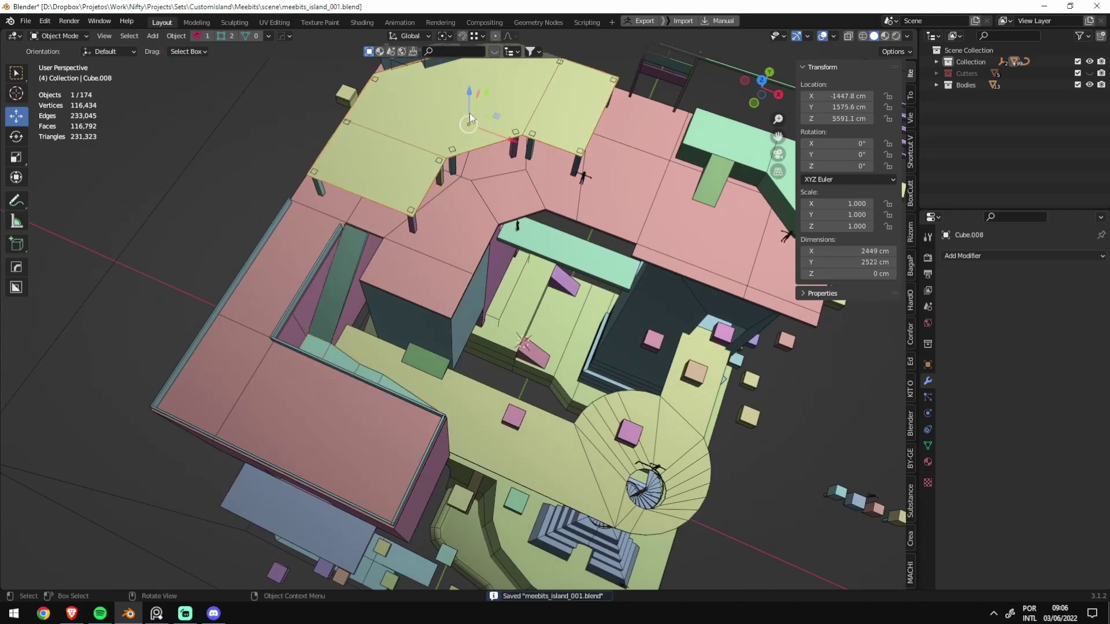
pyautogui.press('KP_Decimal')
pyautogui.press('KP_7')
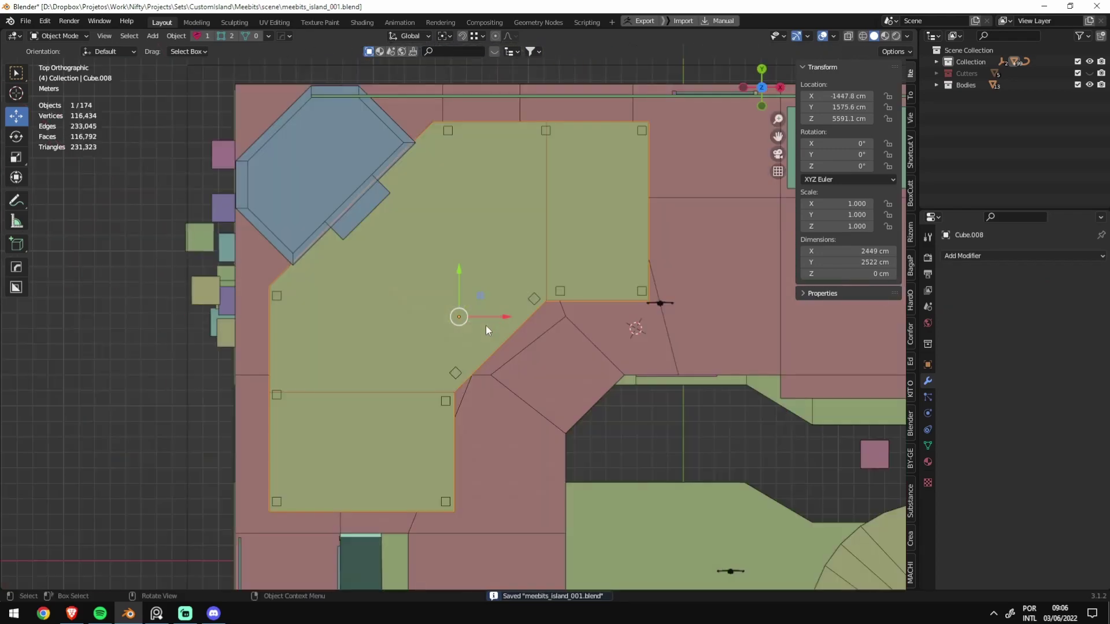
pyautogui.press('Tab')
pyautogui.hotkey('alt', 'z')
pyautogui.hotkey('alt', 'z')
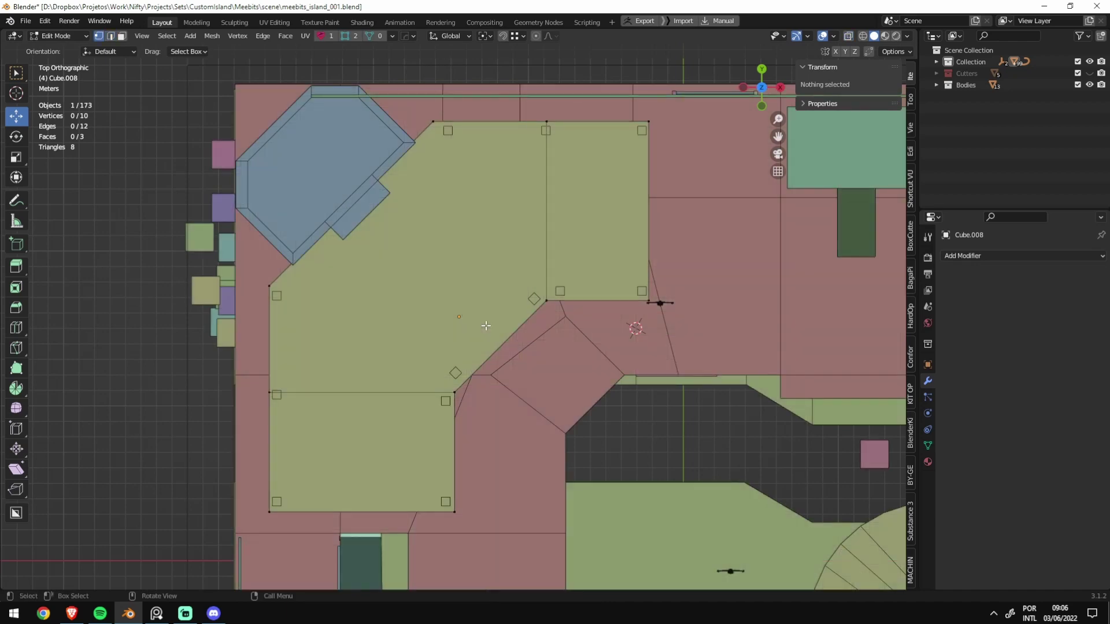
pyautogui.press('Tab')
pyautogui.moveTo(486, 325); pyautogui.dragTo(517, 317, button='middle')
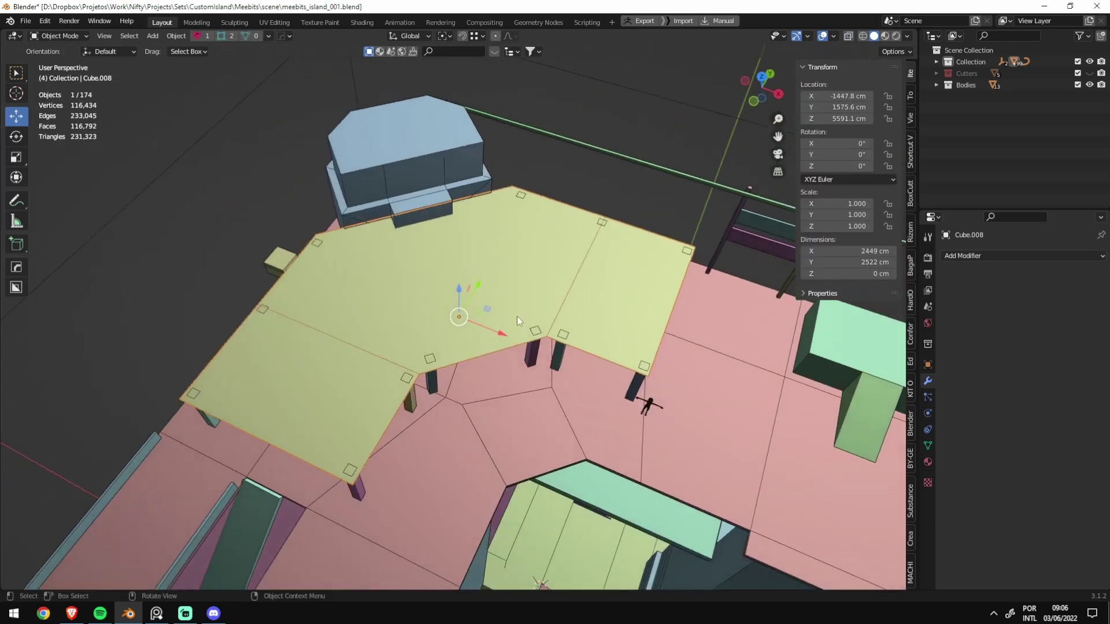
# Step: Try a duplicate of the canopy plane, discard it, and save the island file
pyautogui.hotkey('shift', 'd')
pyautogui.press('Escape')
pyautogui.press('Tab')
pyautogui.hotkey('alt', 'z')
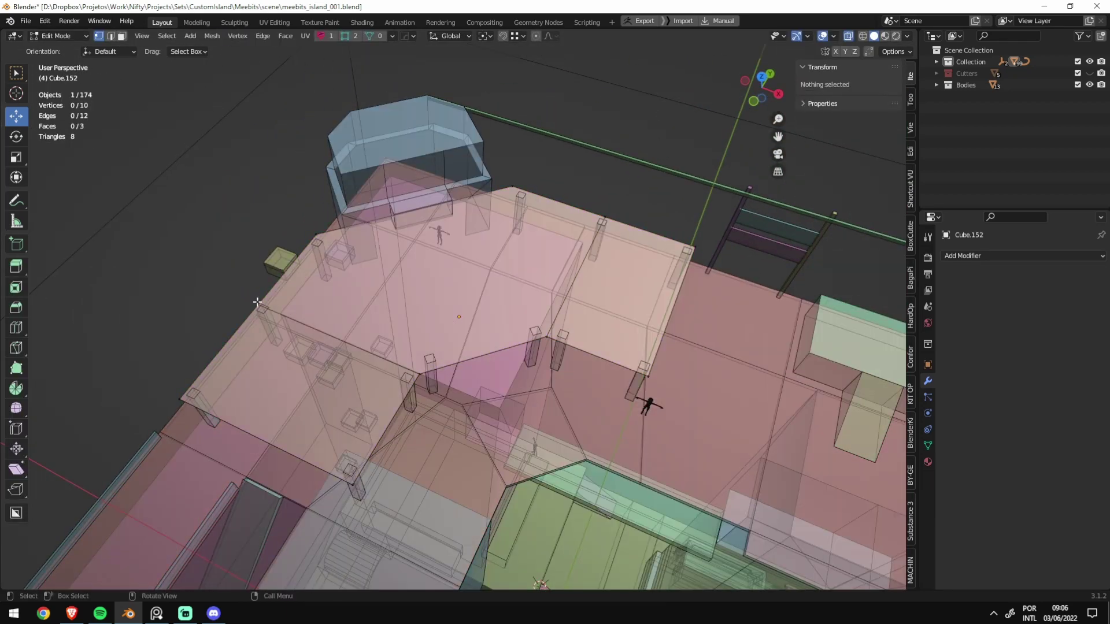
pyautogui.click(258, 305)
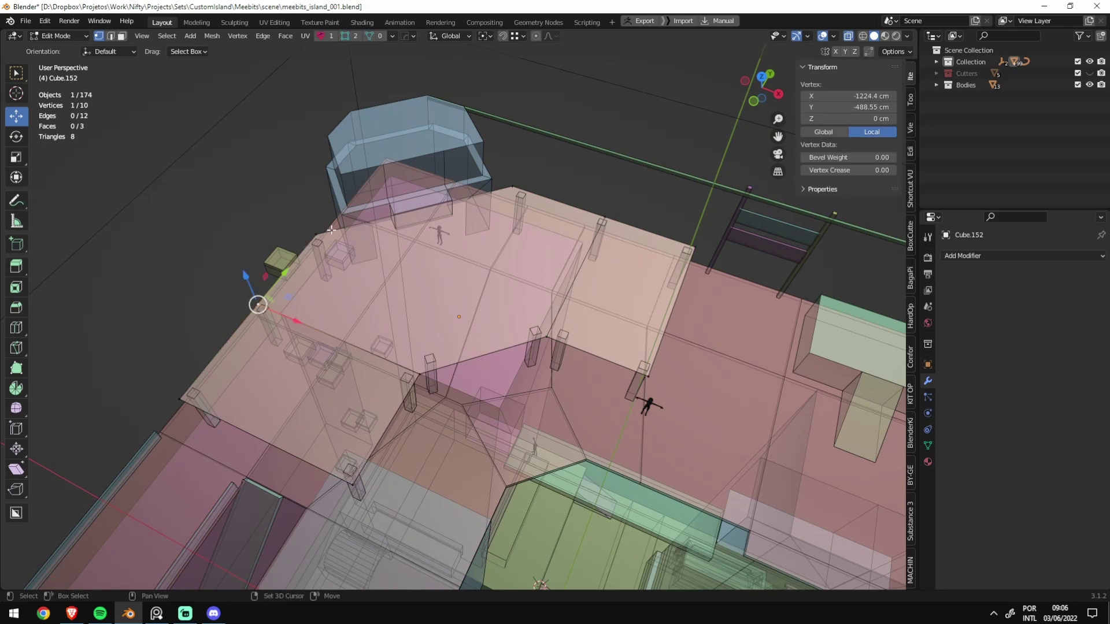
pyautogui.press('Tab')
pyautogui.hotkey('alt', 'z')
pyautogui.moveTo(369, 238)
pyautogui.mouseDown(button='middle')
pyautogui.moveTo(530, 338)
pyautogui.moveTo(446, 321)
pyautogui.moveTo(256, 318)
pyautogui.moveTo(472, 330)
pyautogui.moveTo(575, 431)
pyautogui.mouseUp(button='middle')
pyautogui.press('x')
pyautogui.click(483, 311)
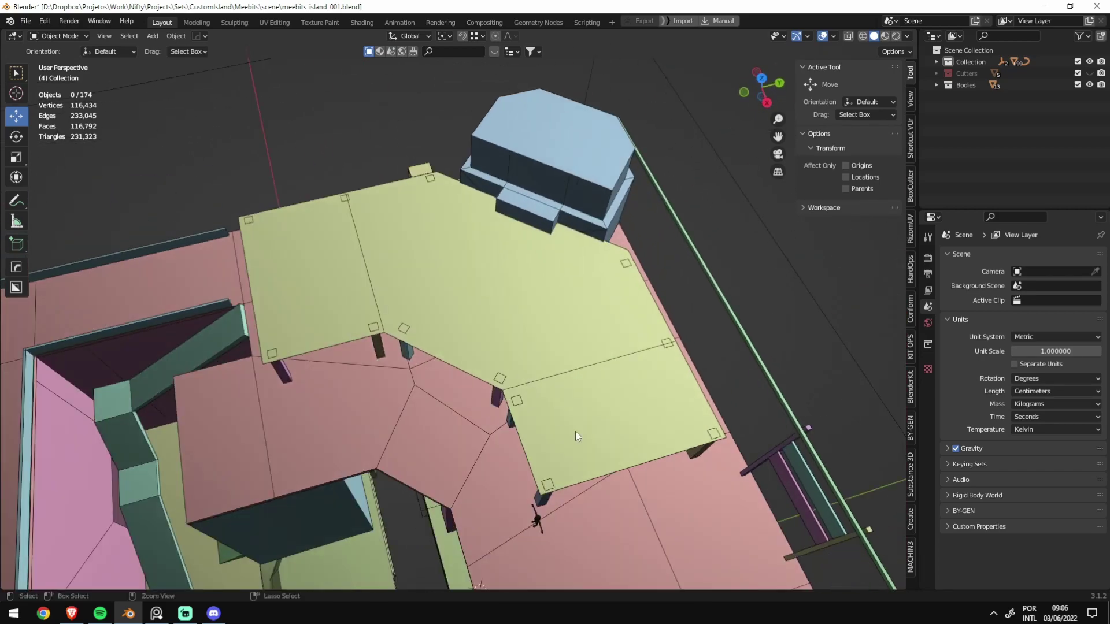
pyautogui.hotkey('ctrl', 's')
# Step: Inset a 94 cm border into the canopy's flat faces and delete the inner faces
pyautogui.click(469, 338)
pyautogui.press('Tab')
pyautogui.click(666, 344)
pyautogui.hotkey('ctrl', 'shift', 'alt', 'f')
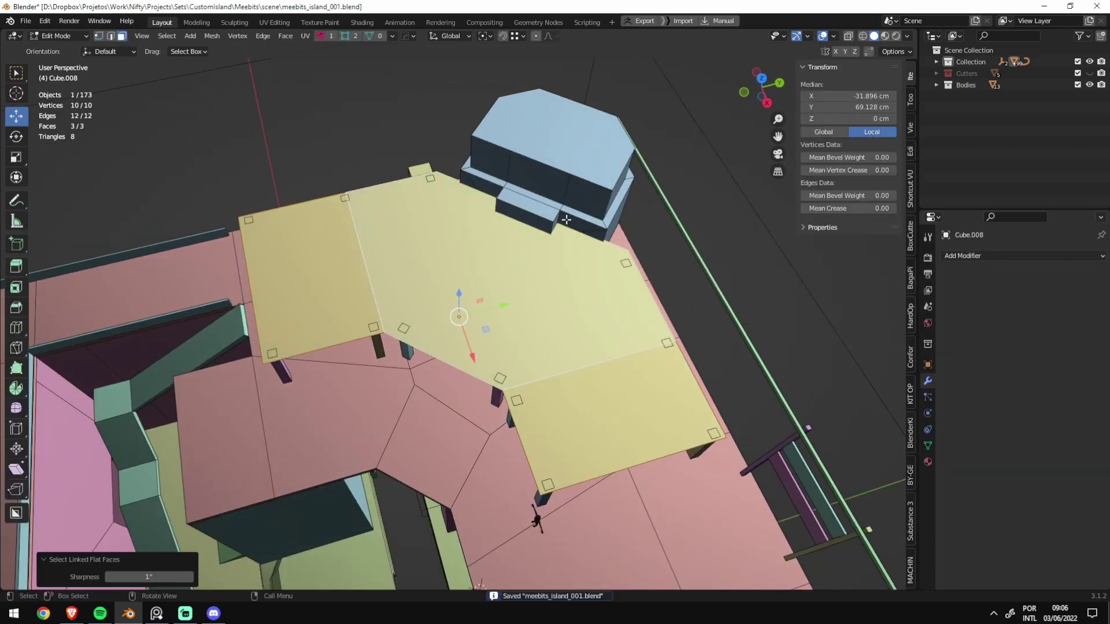
pyautogui.press('i')
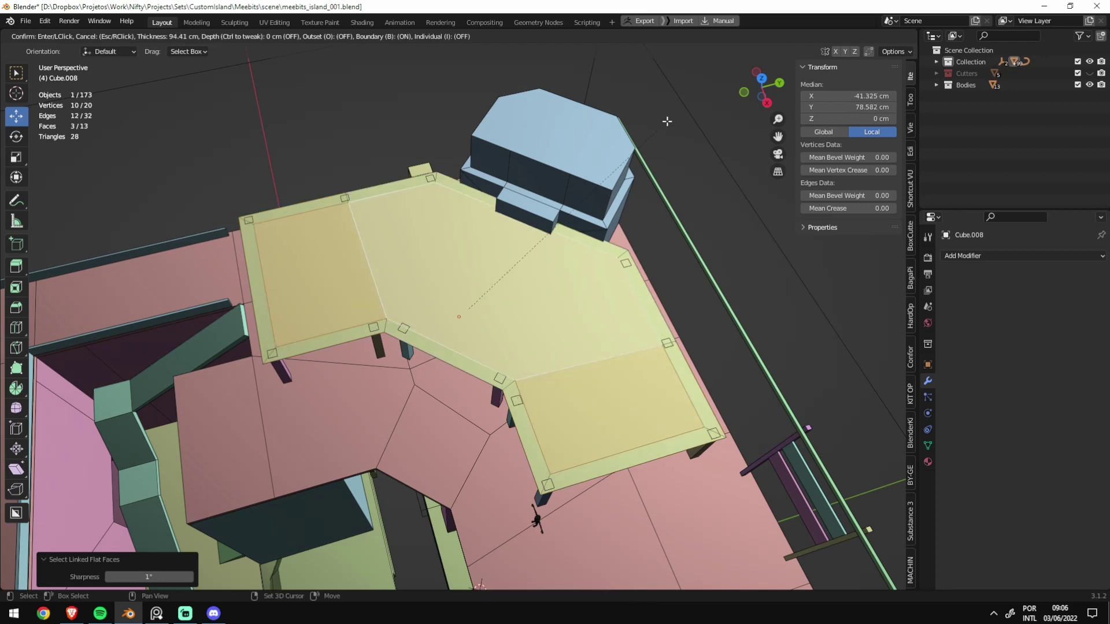
pyautogui.click(667, 121)
pyautogui.press('x')
pyautogui.moveTo(664, 126)
pyautogui.mouseDown(button='middle')
pyautogui.moveTo(560, 415)
pyautogui.moveTo(526, 326)
pyautogui.mouseUp(button='middle')
# Step: Extrude the rim into a 68.6 cm-tall frame and lower it 14.08 cm
pyautogui.press('a')
pyautogui.press('KP_Decimal')
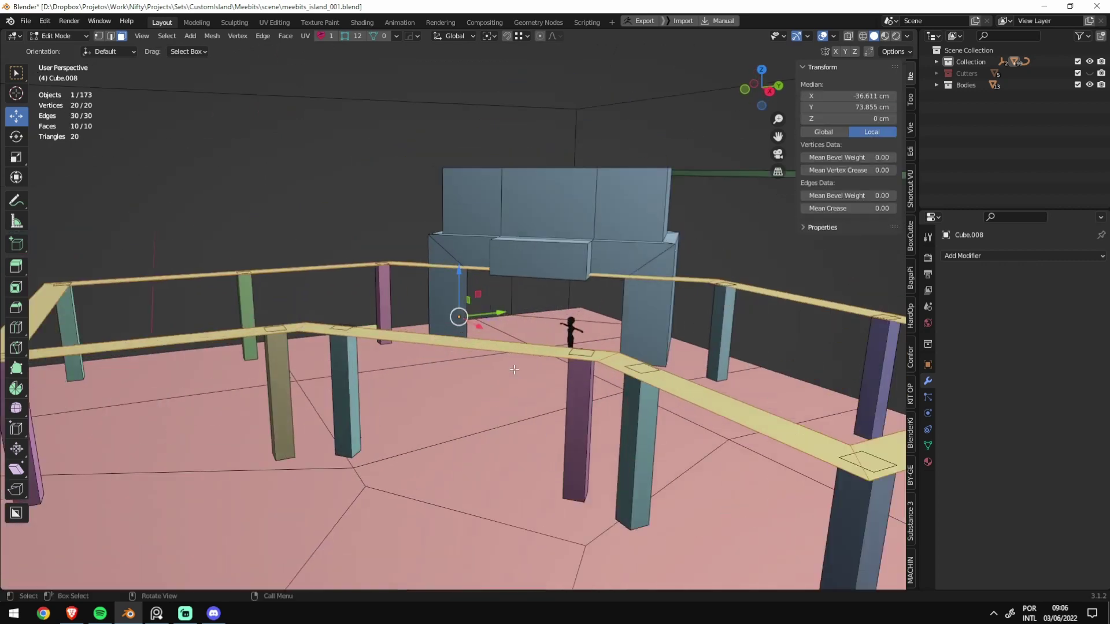
pyautogui.press('e')
pyautogui.click(540, 298)
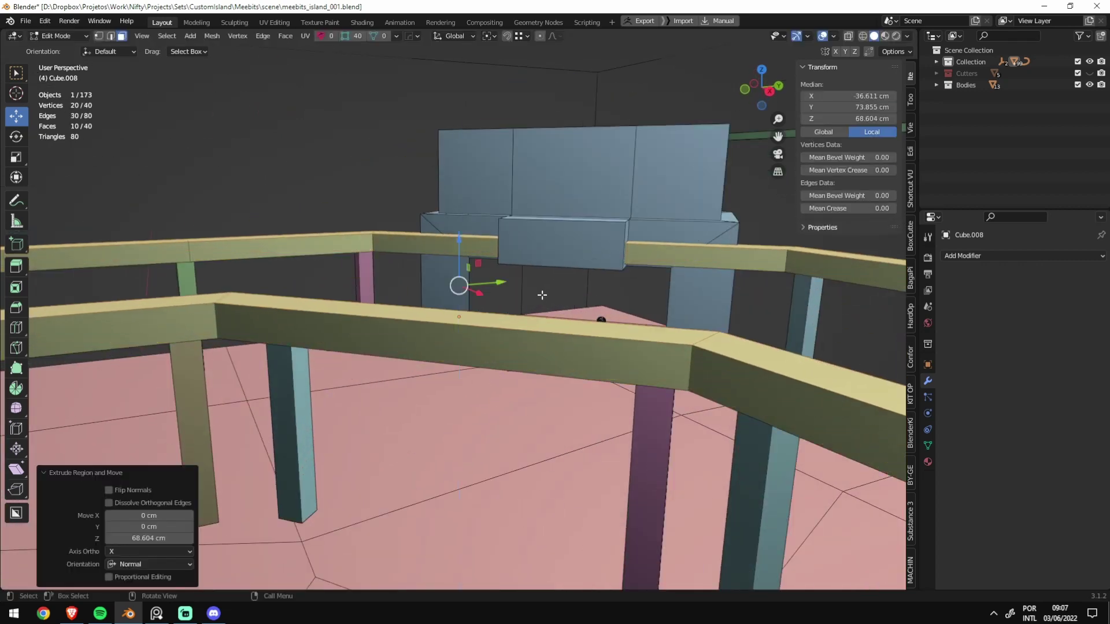
pyautogui.press('Tab')
pyautogui.moveTo(459, 276); pyautogui.dragTo(543, 237)
pyautogui.moveTo(543, 237)
pyautogui.mouseDown(button='middle')
pyautogui.moveTo(512, 380)
pyautogui.moveTo(520, 435)
pyautogui.mouseUp(button='middle')
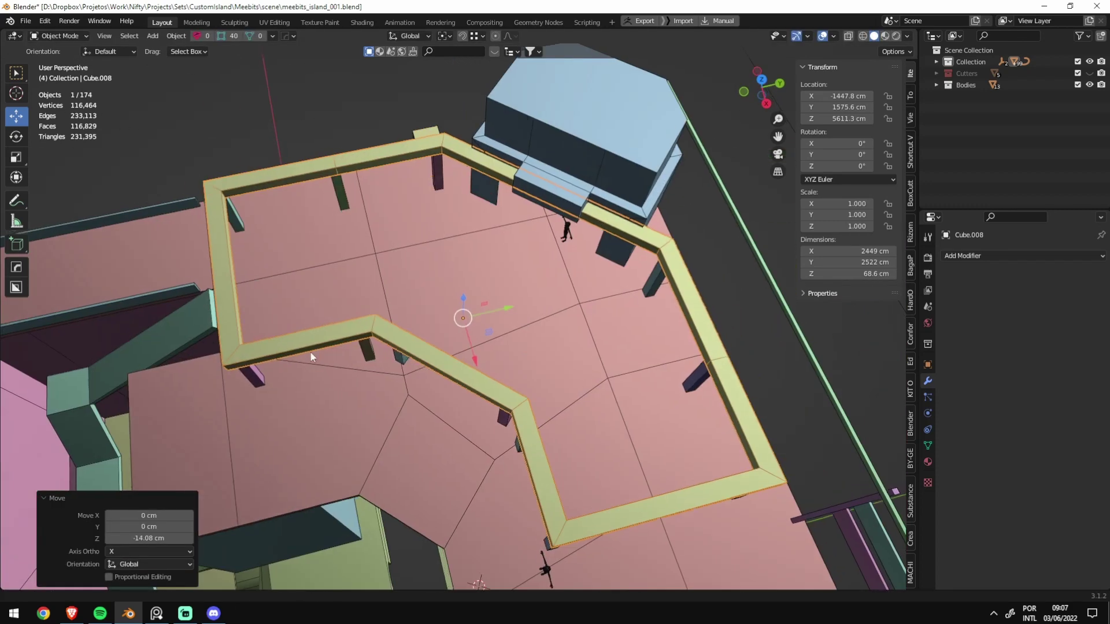
pyautogui.scroll(3, 311, 352)
pyautogui.press('Tab')
pyautogui.press('KP_7')
pyautogui.hotkey('alt', 'z')
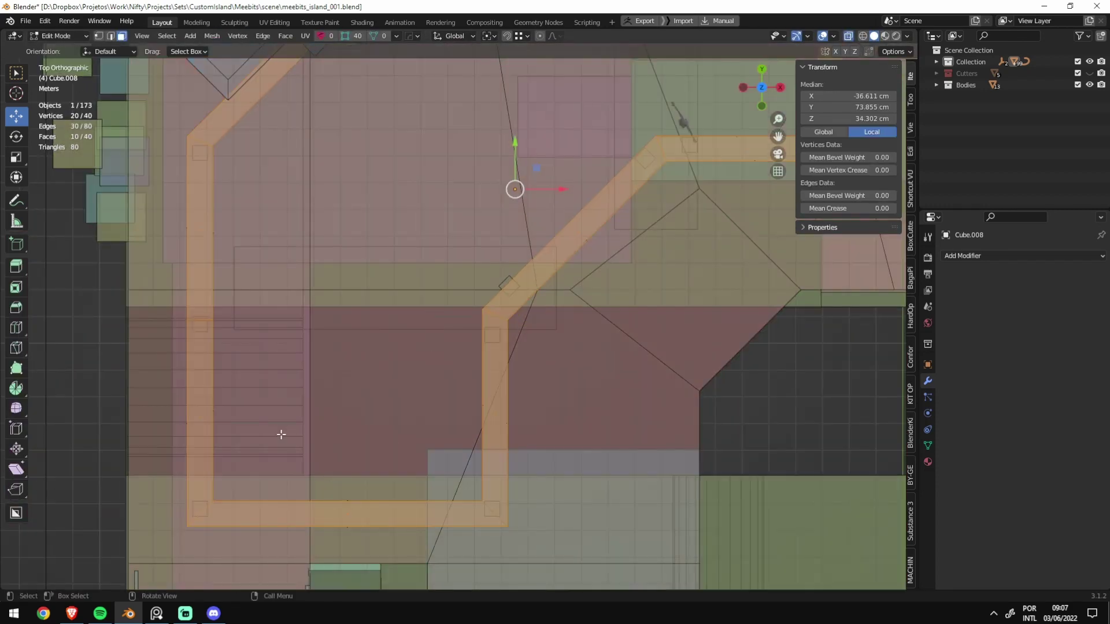
# Step: Duplicate the frame's bottom rail section across the interior and split it into its own object
pyautogui.keyDown('shift'); pyautogui.moveTo(281, 434); pyautogui.dragTo(357, 377, button='middle'); pyautogui.keyUp('shift')
pyautogui.click(421, 457)
pyautogui.hotkey('shift', 'd')
pyautogui.click(471, 418)
pyautogui.hotkey('alt', 'm')
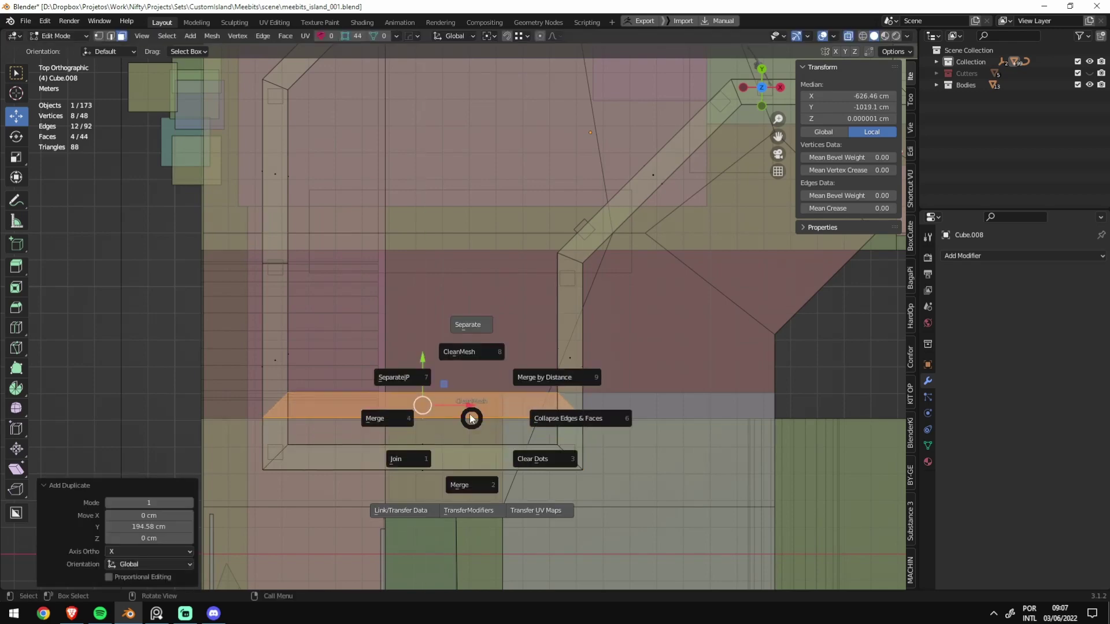
pyautogui.click(437, 397)
pyautogui.click(468, 374)
# Step: Back in object mode, select the new crossbeam and view it from the top
pyautogui.hotkey('alt', 'z')
pyautogui.press('Tab')
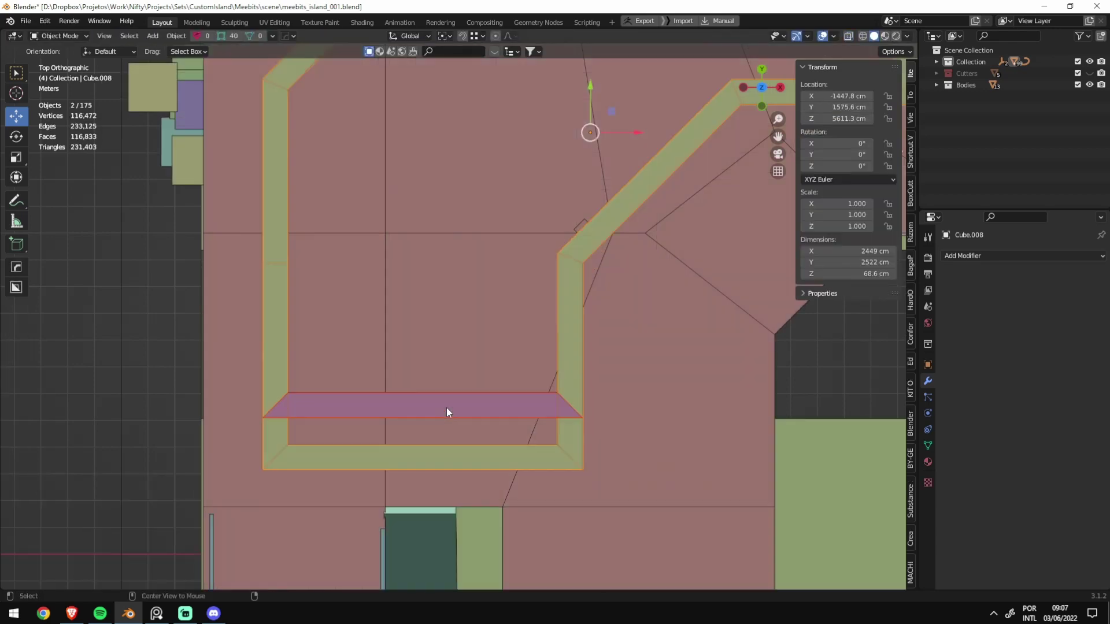
pyautogui.moveTo(446, 407)
pyautogui.mouseDown(button='middle')
pyautogui.moveTo(383, 363)
pyautogui.moveTo(418, 352)
pyautogui.mouseUp(button='middle')
pyautogui.click(365, 337)
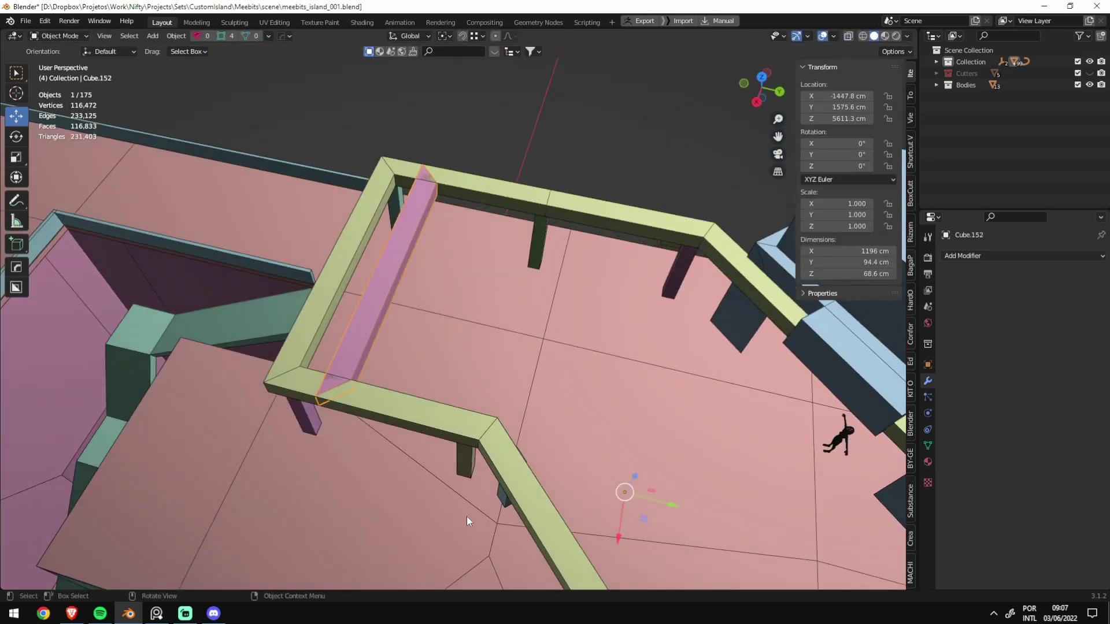
pyautogui.press('KP_7')
pyautogui.press('`')
# Step: In edit mode, align the crossbeam's left-end vertices along X
pyautogui.press('Tab')
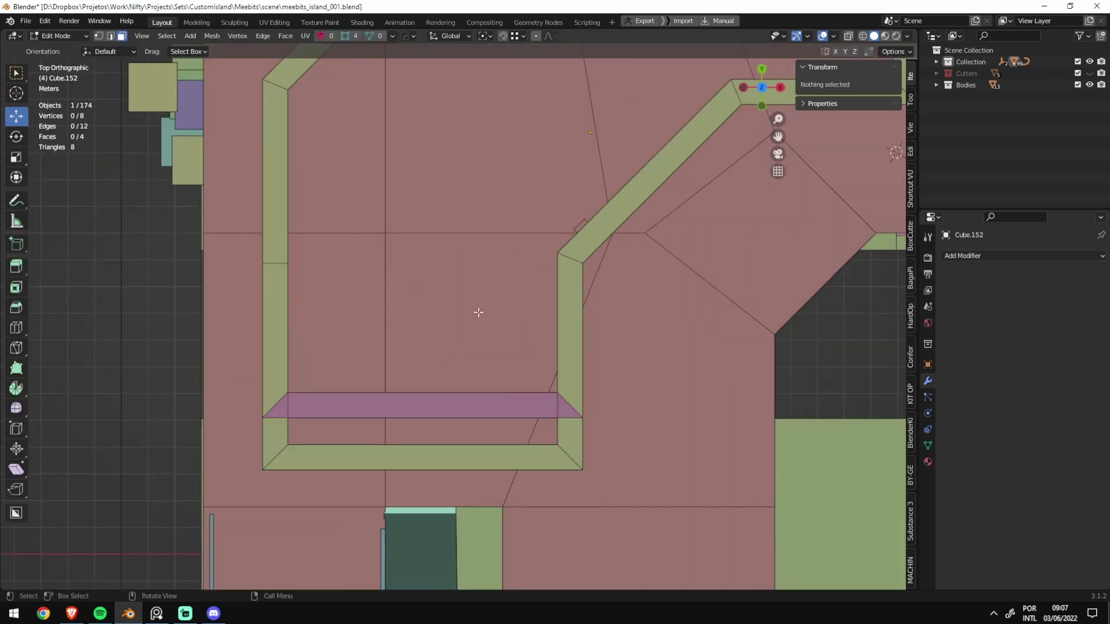
pyautogui.hotkey('alt', 'z')
pyautogui.press('1')
pyautogui.moveTo(245, 379); pyautogui.dragTo(295, 431)
pyautogui.hotkey('alt', 'x')
pyautogui.click(419, 416)
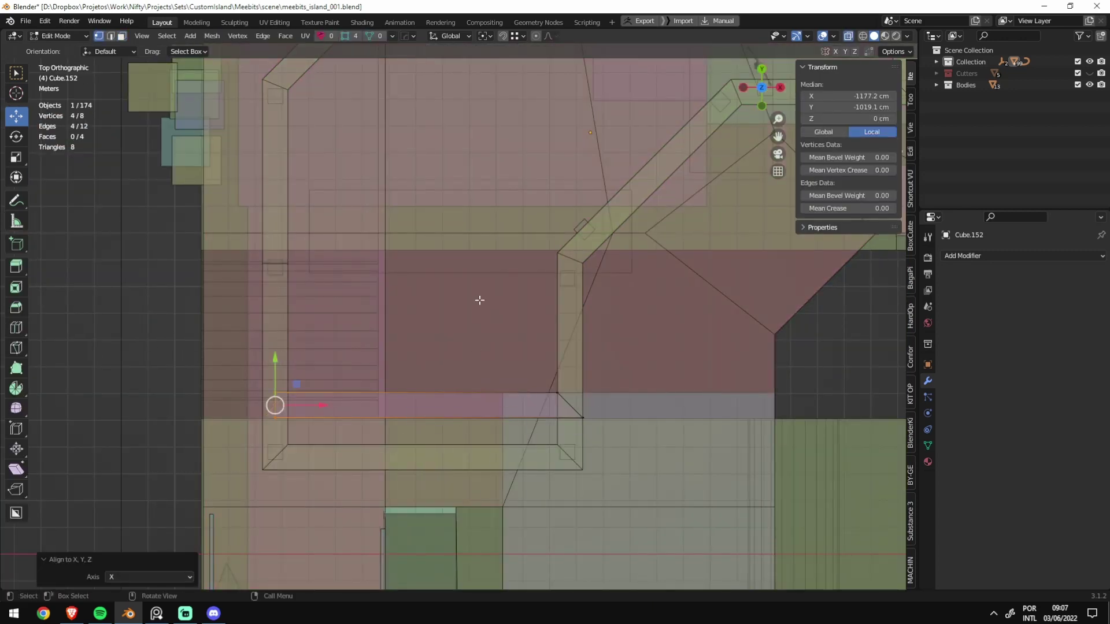
# Step: Shrink the whole crossbeam inward along its normals to make it thinner
pyautogui.moveTo(479, 300); pyautogui.dragTo(656, 488)
pyautogui.press('a')
pyautogui.press('3')
pyautogui.hotkey('alt', 'z')
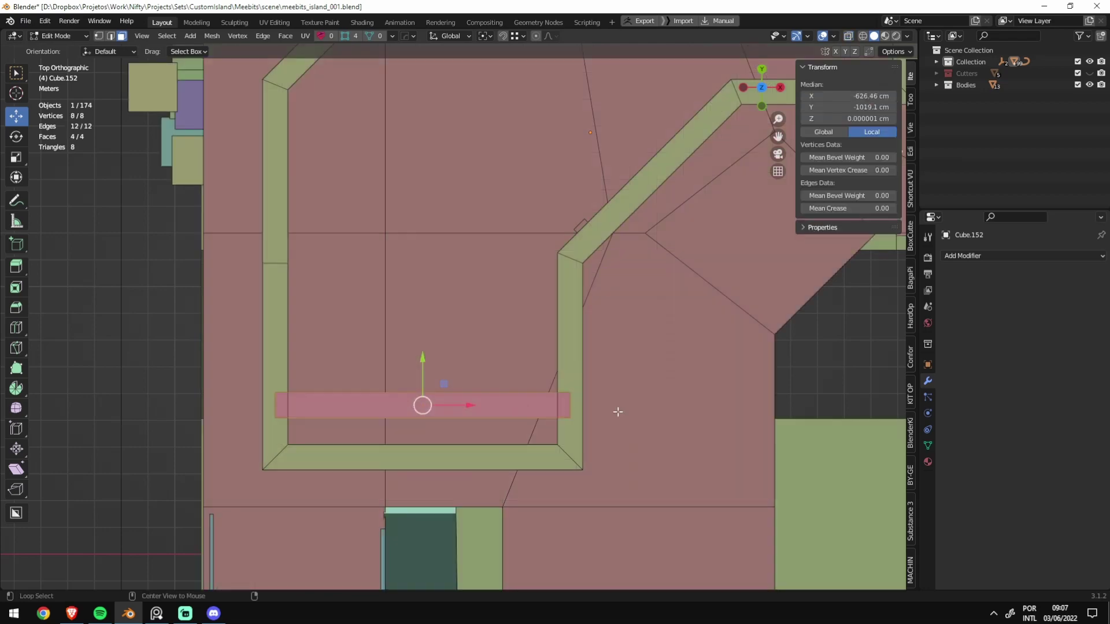
pyautogui.moveTo(651, 482)
pyautogui.mouseDown(button='middle')
pyautogui.moveTo(509, 367)
pyautogui.moveTo(476, 241)
pyautogui.mouseUp(button='middle')
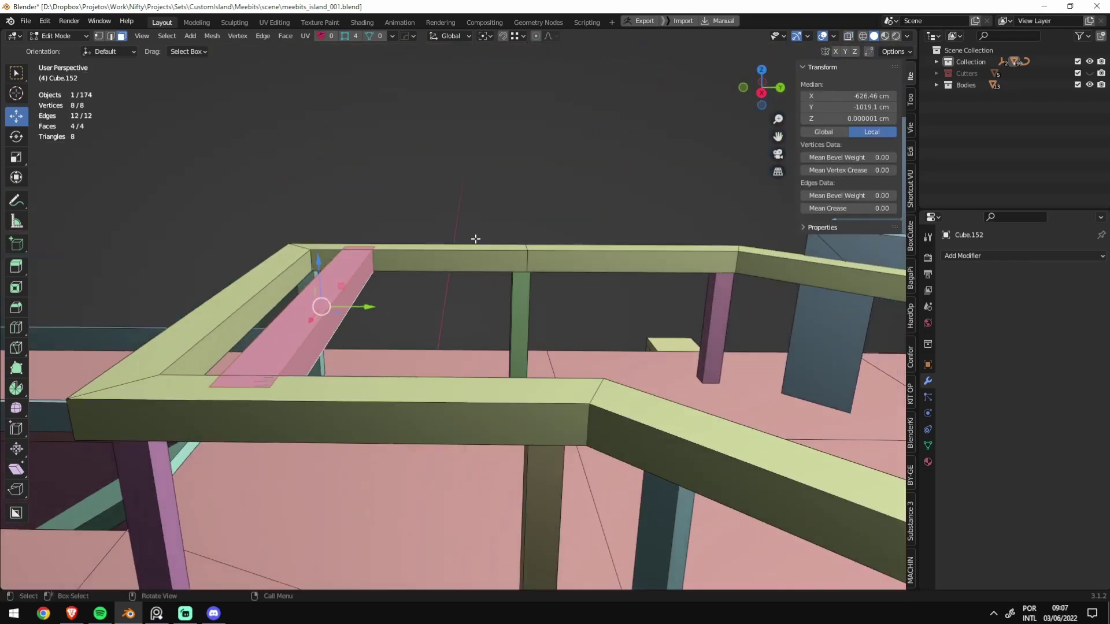
pyautogui.hotkey('alt', 's')
pyautogui.click(482, 242)
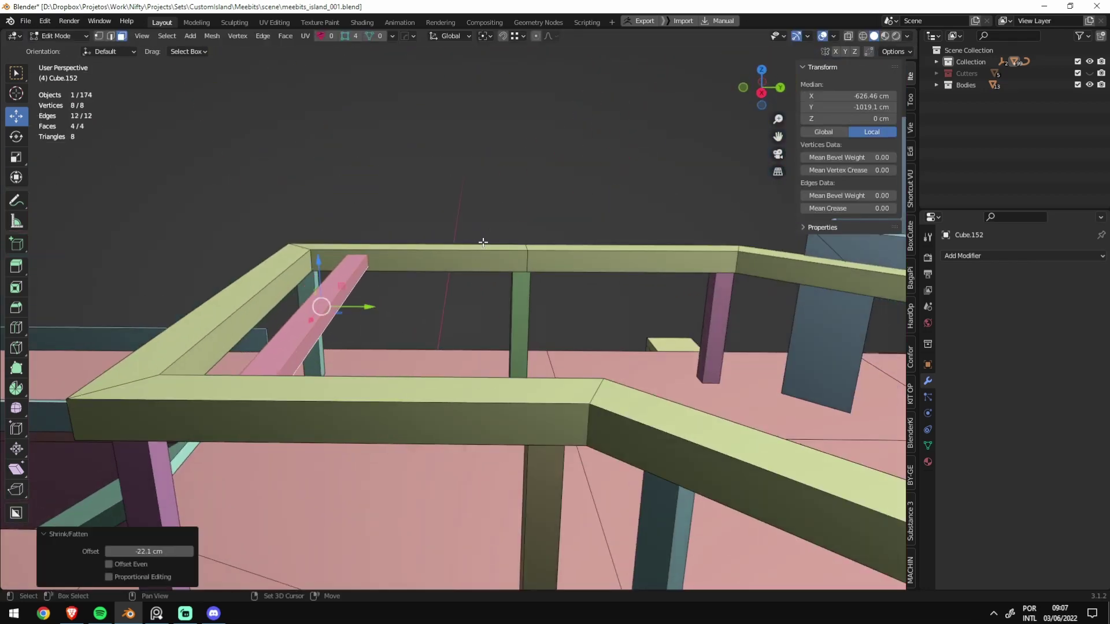
# Step: Apply the crossbeam's scale and move its origin to its geometry centre
pyautogui.press('Tab')
pyautogui.hotkey('ctrl', 'a')
pyautogui.click(432, 320)
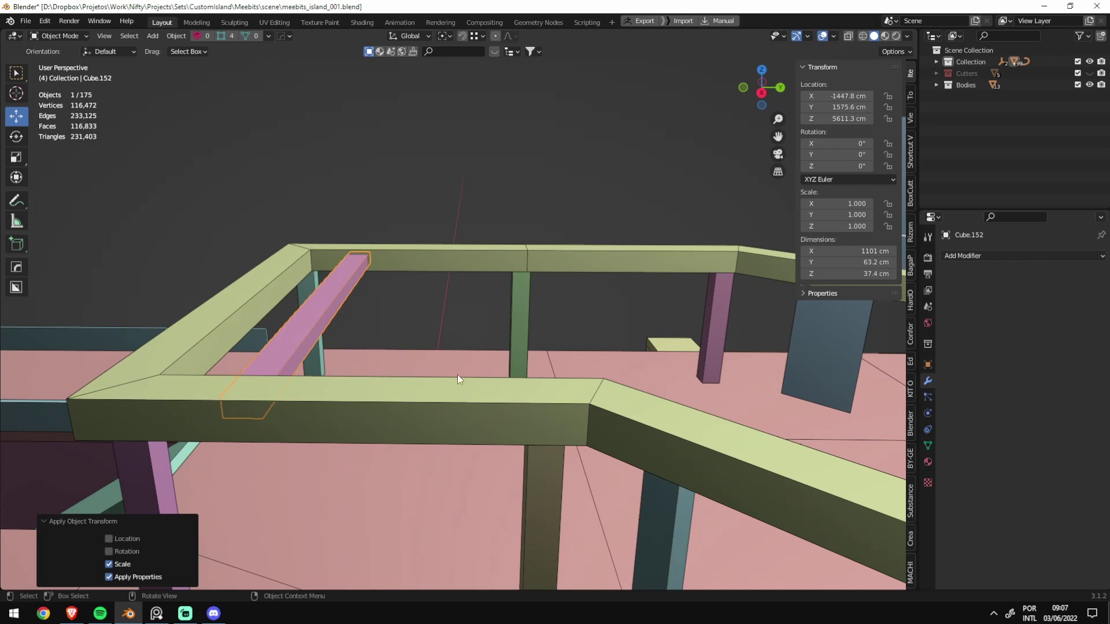
pyautogui.hotkey('ctrl', 'alt', 'shift', 'c')
pyautogui.moveTo(615, 317); pyautogui.dragTo(518, 374, button='middle')
pyautogui.press('KP_Decimal')
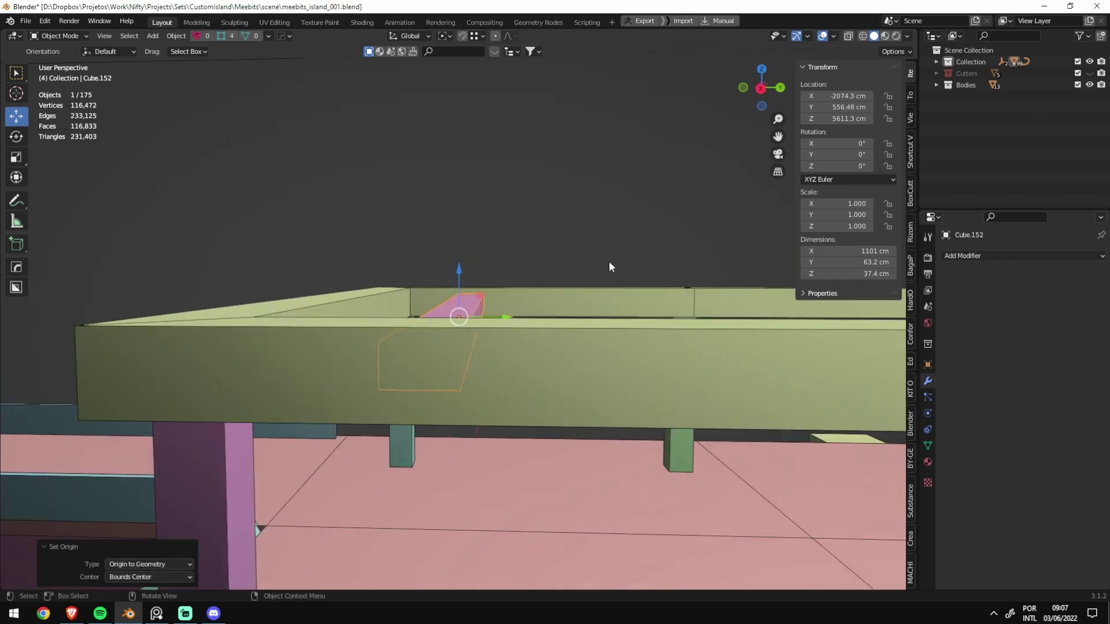
# Step: Narrow the crossbeam along Y, rescale its thickness excluding X, and save
pyautogui.press('s')
pyautogui.press('y')
pyautogui.click(580, 258)
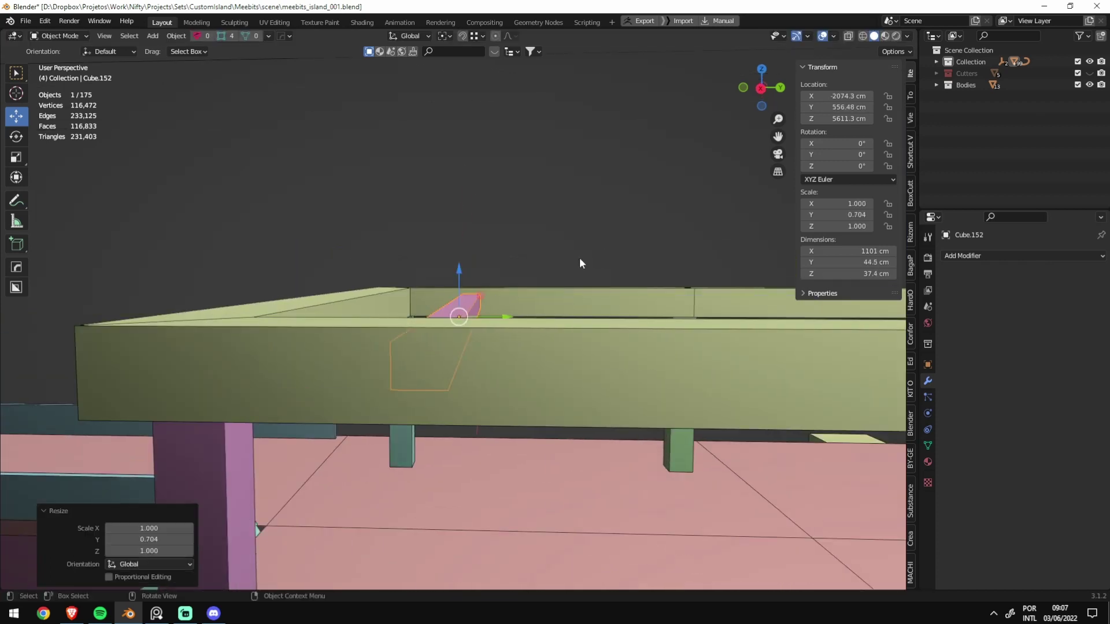
pyautogui.press('s')
pyautogui.hotkey('shift', 'x')
pyautogui.click(619, 232)
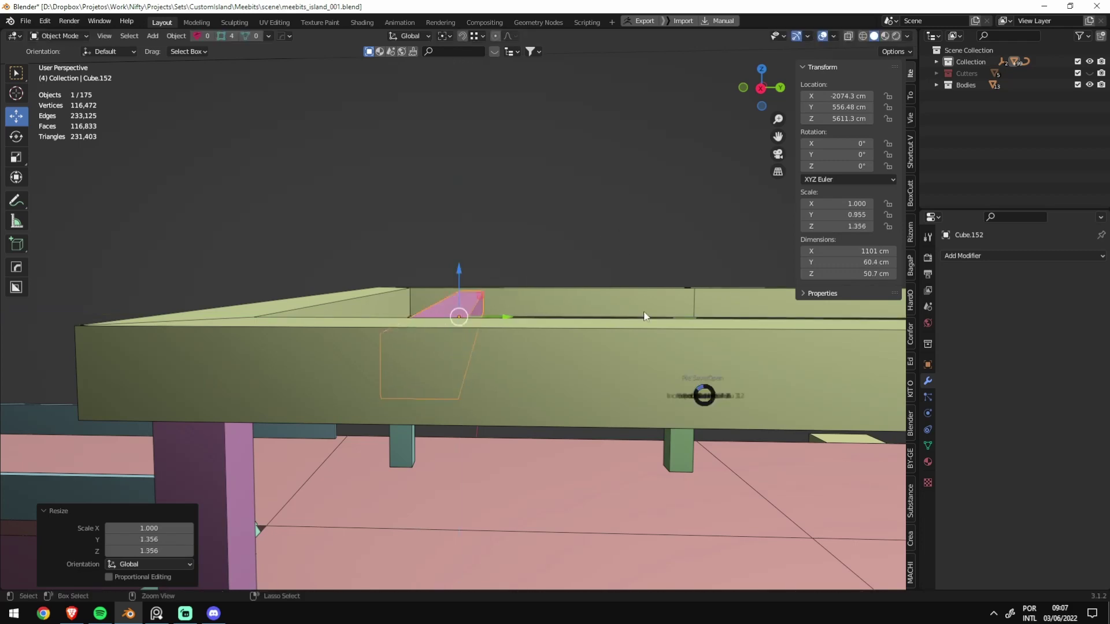
pyautogui.hotkey('ctrl', 's')
# Step: Apply rotation and scale, then move the pink beam about 39 cm up along Y and duplicate it
pyautogui.press('KP_7')
pyautogui.hotkey('ctrl', 'a')
pyautogui.click(563, 240)
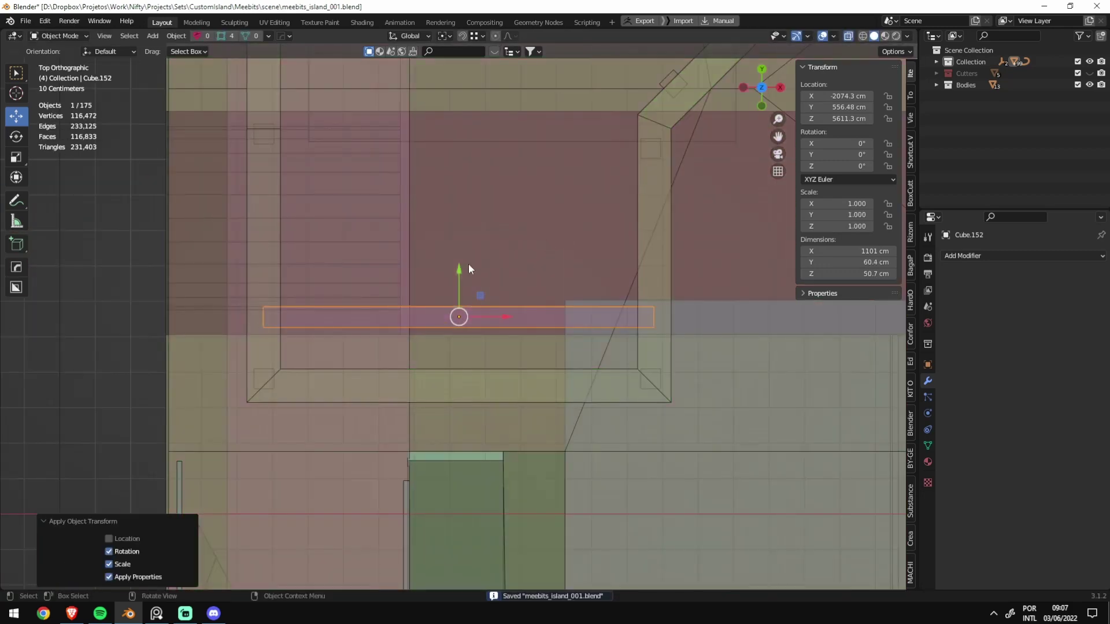
pyautogui.press('g')
pyautogui.press('y')
pyautogui.click(456, 257)
pyautogui.scroll(-2, 483, 258)
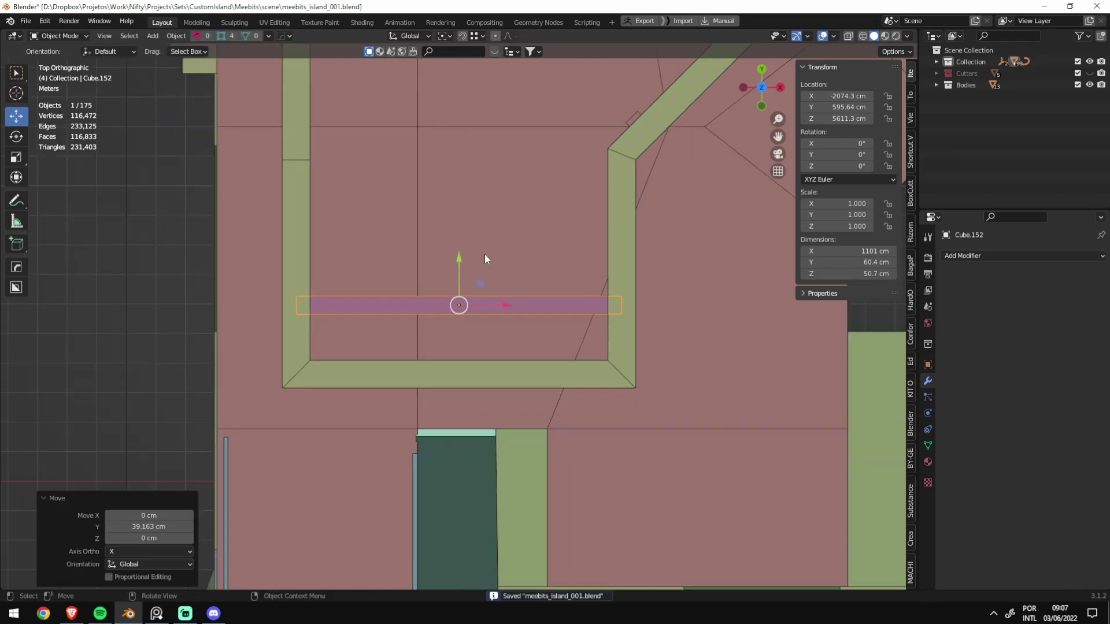
pyautogui.scroll(2, 505, 243)
pyautogui.hotkey('shift', 'd')
# Step: Place the beam copy higher inside the frame along Y and save
pyautogui.press('y')
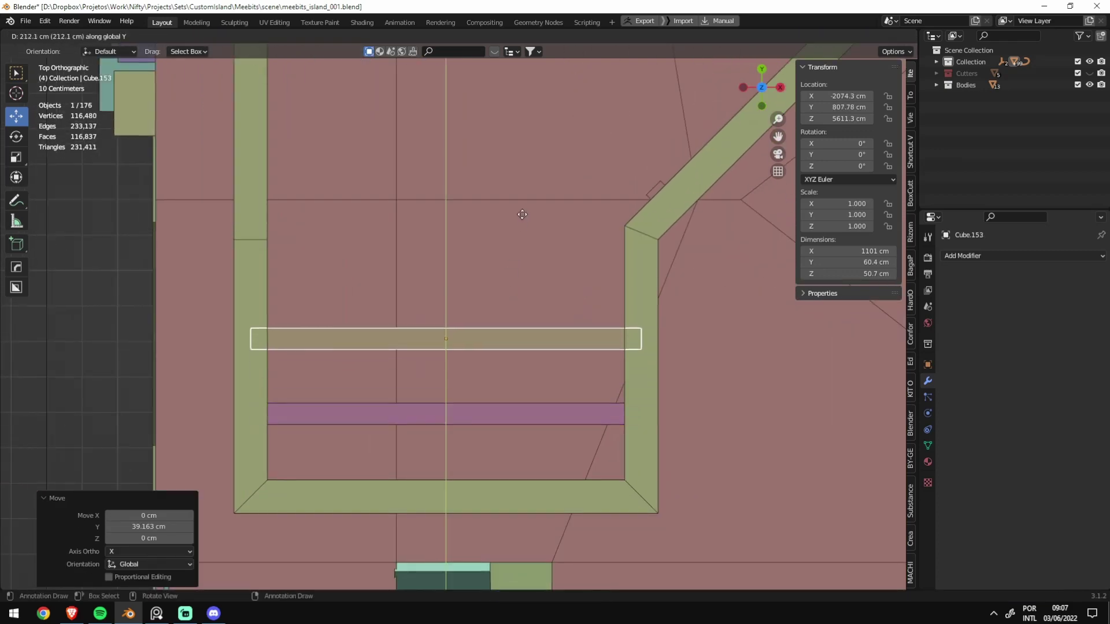
pyautogui.click(527, 196)
pyautogui.moveTo(495, 258); pyautogui.dragTo(359, 265, button='middle')
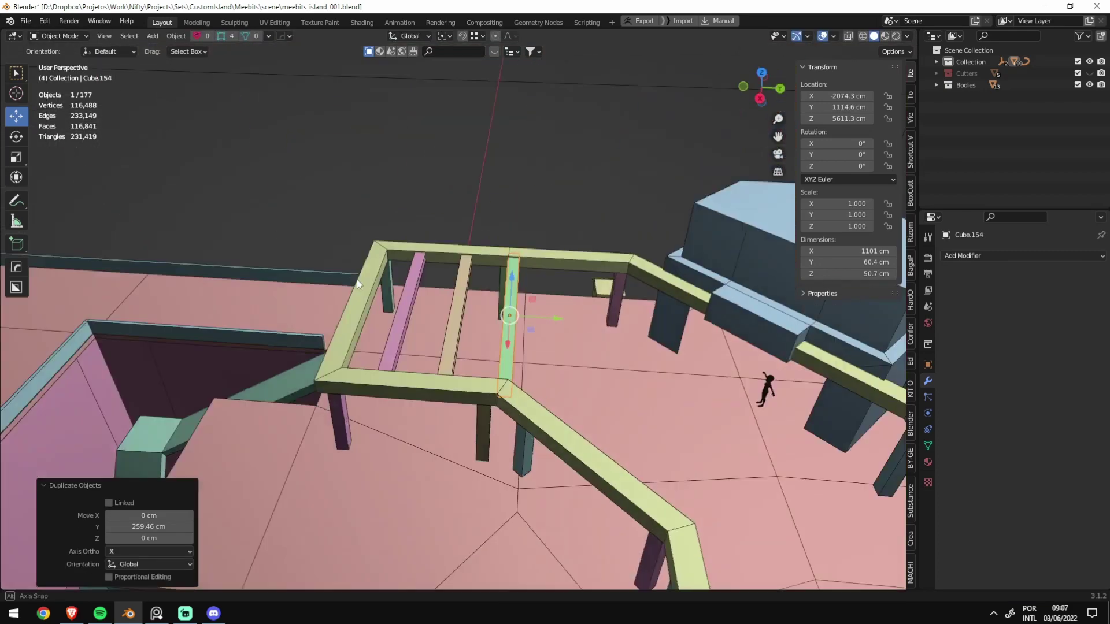
pyautogui.scroll(2, 452, 317)
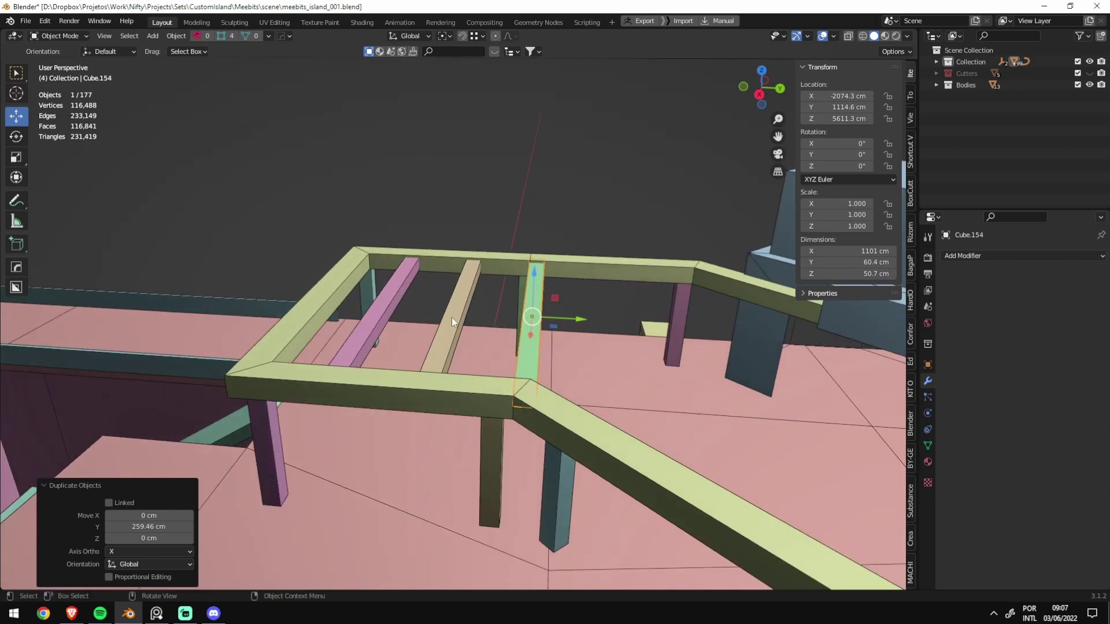
pyautogui.hotkey('ctrl', 's')
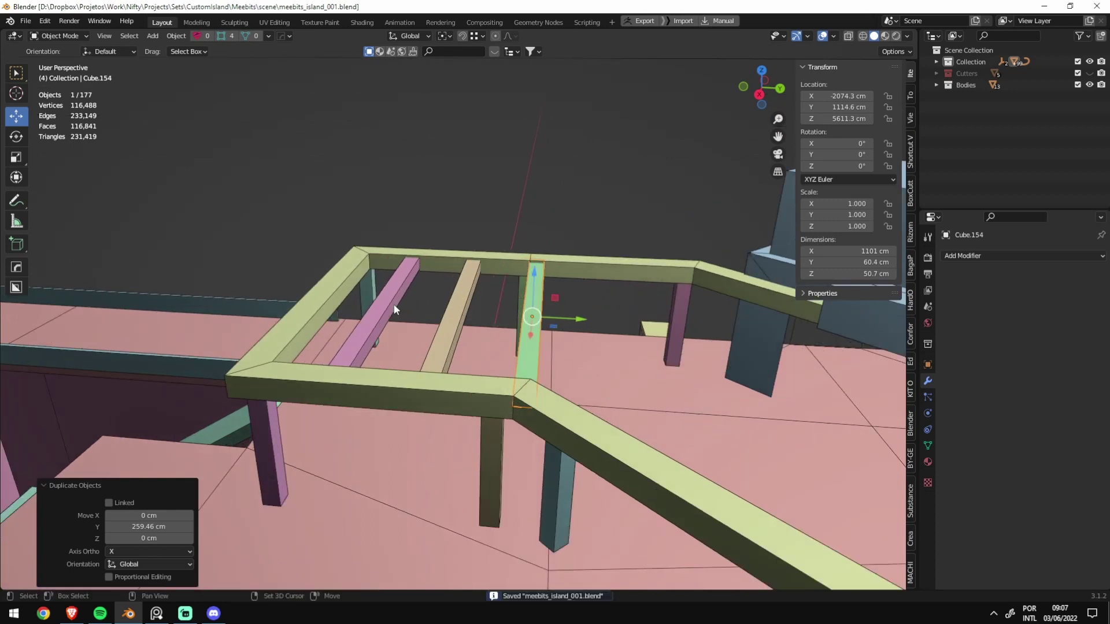
# Step: Add the pink and tan beams to the selection and set the pivot to Individual Origins
pyautogui.click(394, 309)
pyautogui.keyDown('shift'); pyautogui.click(463, 306); pyautogui.keyUp('shift')
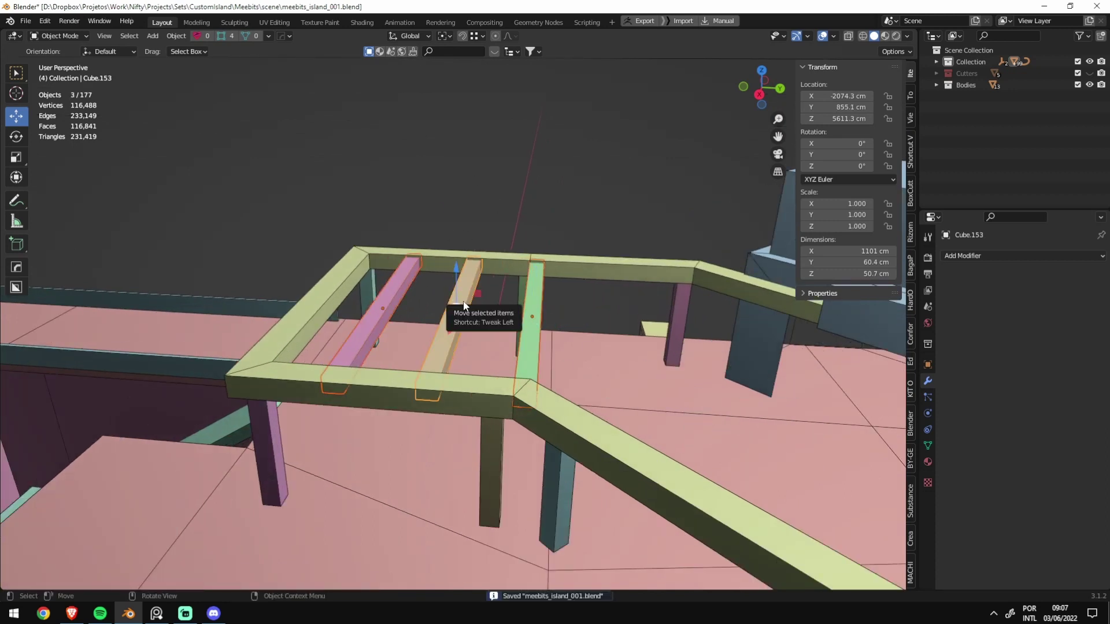
pyautogui.scroll(3, 547, 259)
pyautogui.press('w')
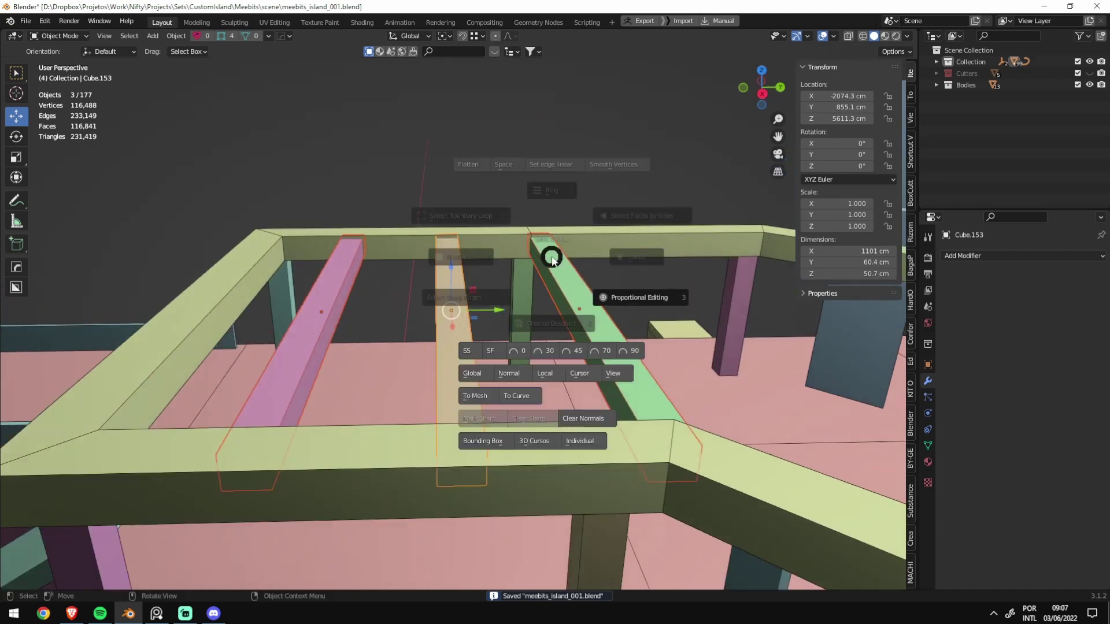
pyautogui.click(579, 443)
# Step: Scale the three crossbeams 1.21 times thicker while keeping their X length
pyautogui.moveTo(572, 238); pyautogui.dragTo(592, 173, button='middle')
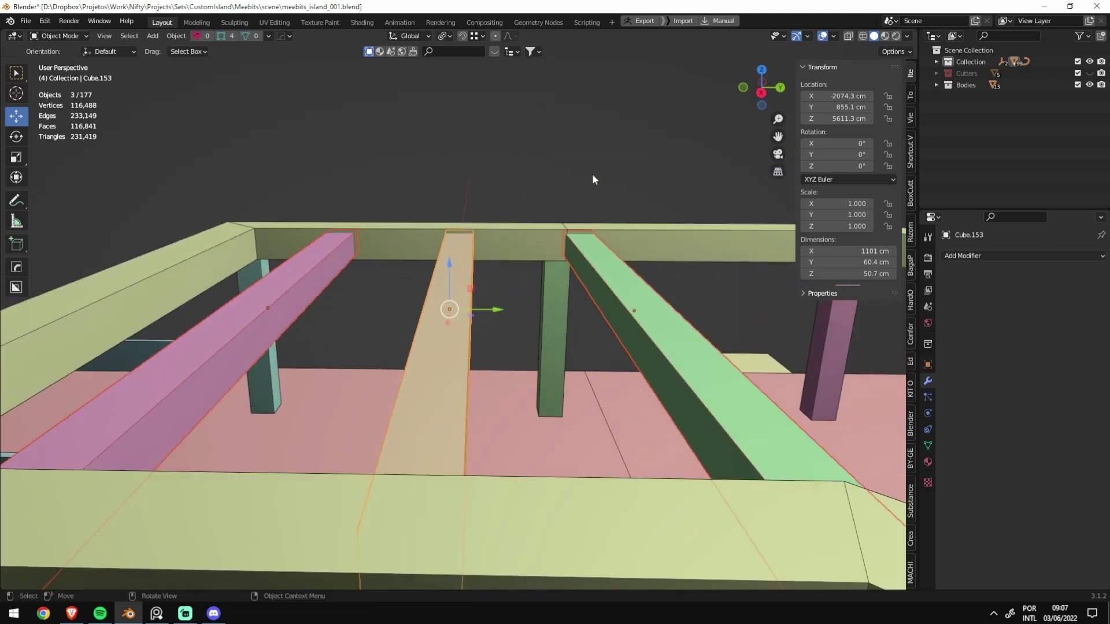
pyautogui.press('s')
pyautogui.hotkey('shift', 'x')
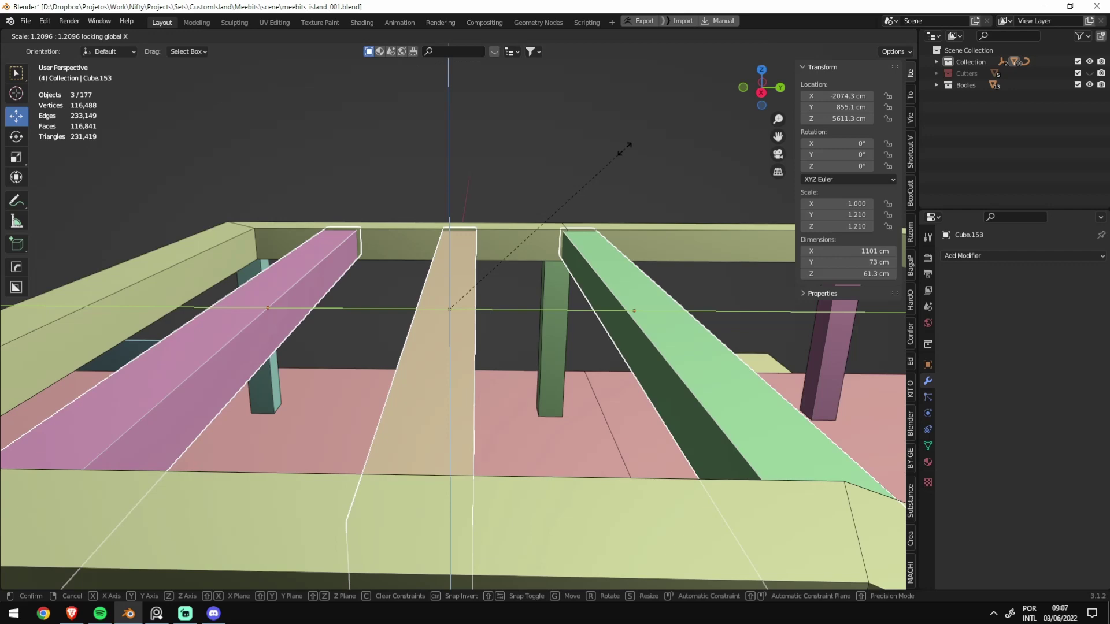
pyautogui.click(625, 148)
pyautogui.moveTo(625, 148); pyautogui.dragTo(550, 206, button='middle')
pyautogui.scroll(-3, 550, 206)
# Step: Restore the default pivot, deselect and save, then select the green crossbeam in top view
pyautogui.press('w')
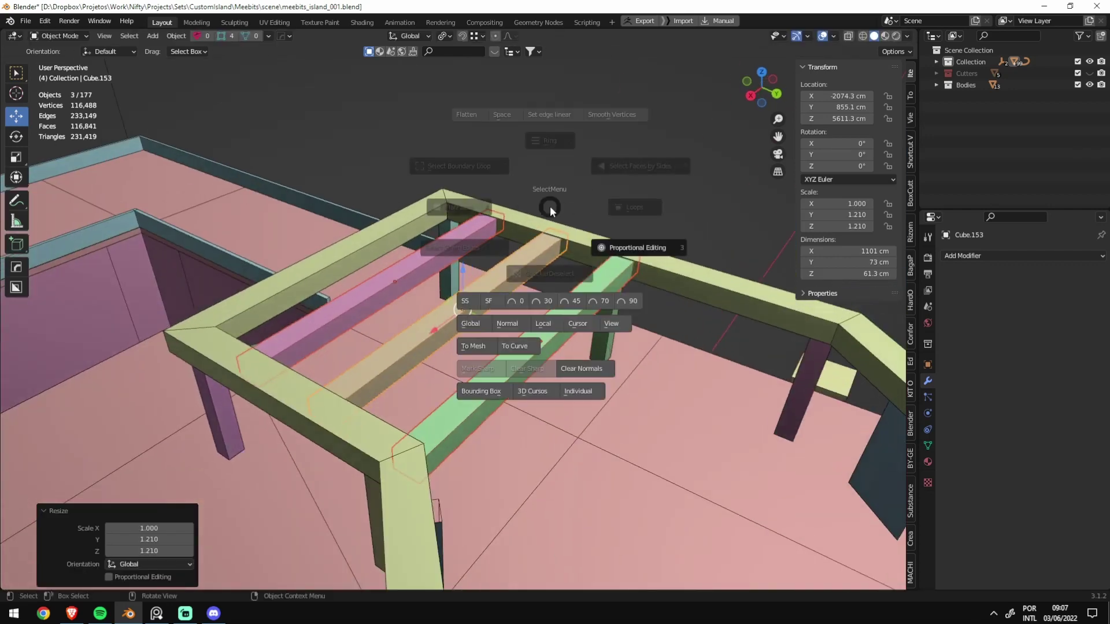
pyautogui.click(481, 393)
pyautogui.moveTo(492, 370); pyautogui.dragTo(540, 238, button='middle')
pyautogui.hotkey('alt', 'a')
pyautogui.hotkey('ctrl', 's')
pyautogui.moveTo(639, 384)
pyautogui.mouseDown(button='middle')
pyautogui.moveTo(573, 245)
pyautogui.moveTo(574, 380)
pyautogui.moveTo(532, 379)
pyautogui.moveTo(433, 327)
pyautogui.moveTo(182, 265)
pyautogui.moveTo(367, 287)
pyautogui.moveTo(669, 478)
pyautogui.mouseUp(button='middle')
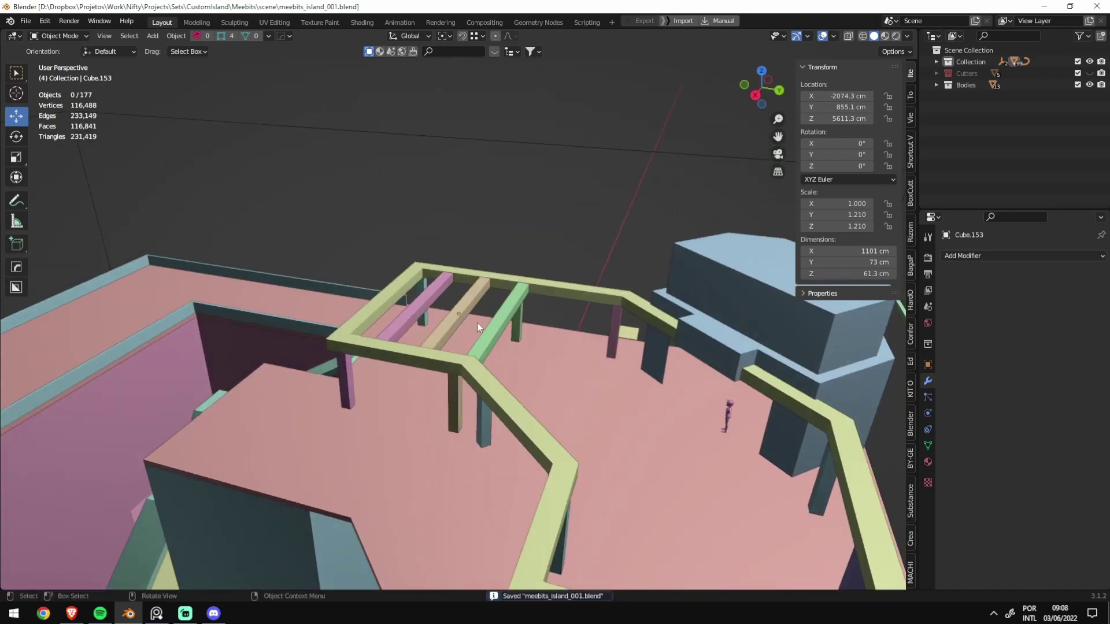
pyautogui.click(491, 326)
pyautogui.press('KP_7')
# Step: Duplicate the green crossbeam, rotate the copy 45° and move it into the angled section
pyautogui.hotkey('shift', 'd')
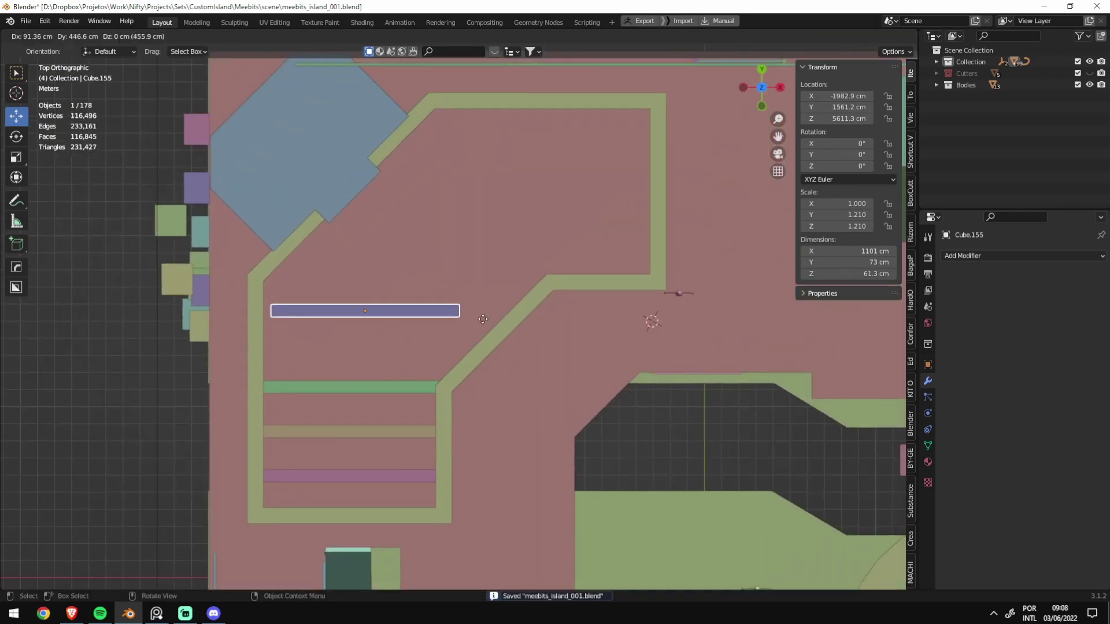
pyautogui.rightClick(483, 318)
pyautogui.write('r45')
pyautogui.press('Return')
pyautogui.press('g')
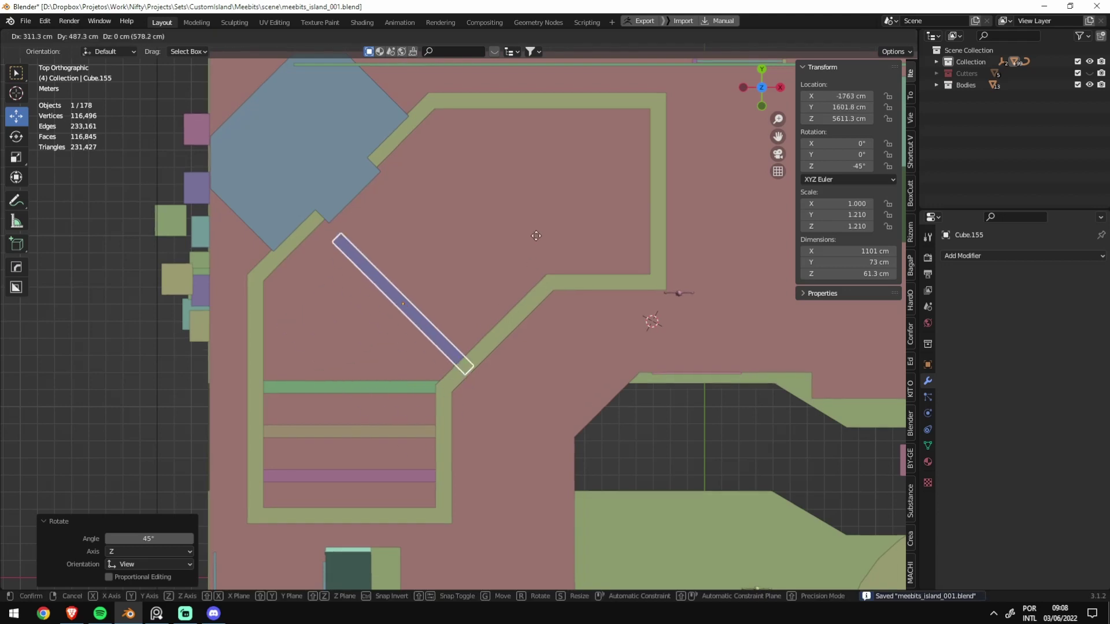
pyautogui.click(526, 231)
# Step: Lengthen the diagonal beam by sliding its end in edit mode
pyautogui.press('Tab')
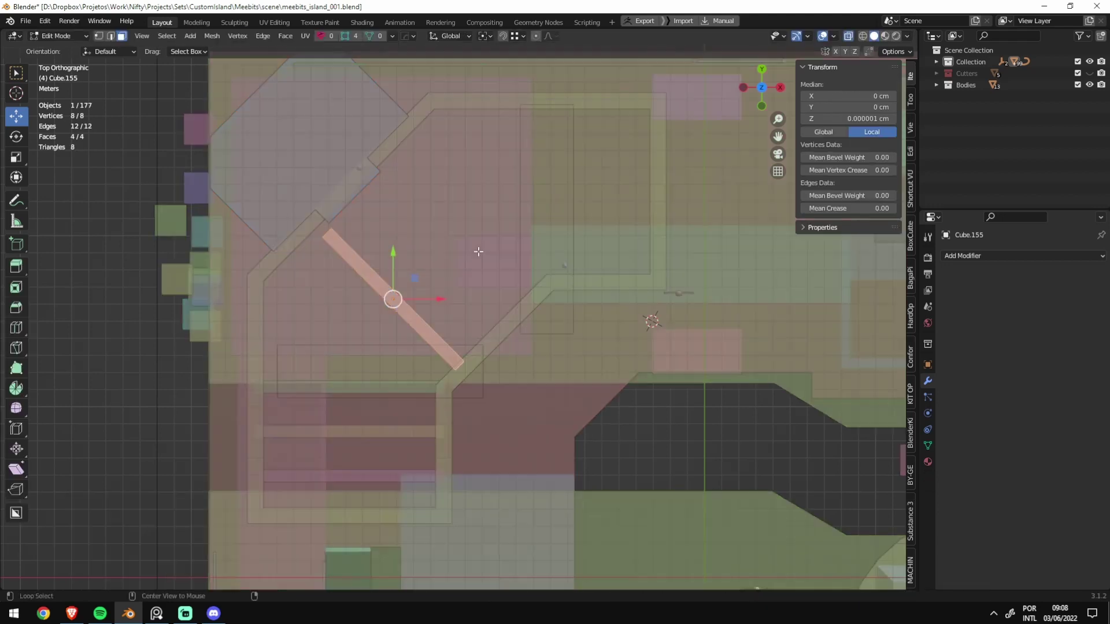
pyautogui.press('g')
pyautogui.press('g')
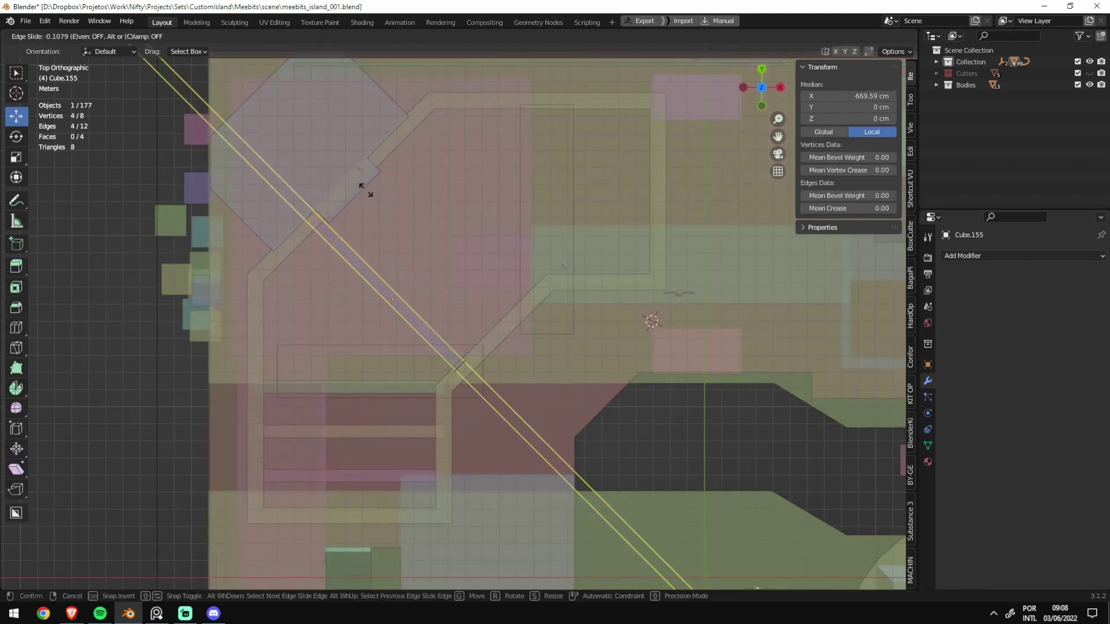
pyautogui.click(368, 191)
pyautogui.press('Tab')
pyautogui.scroll(4, 401, 207)
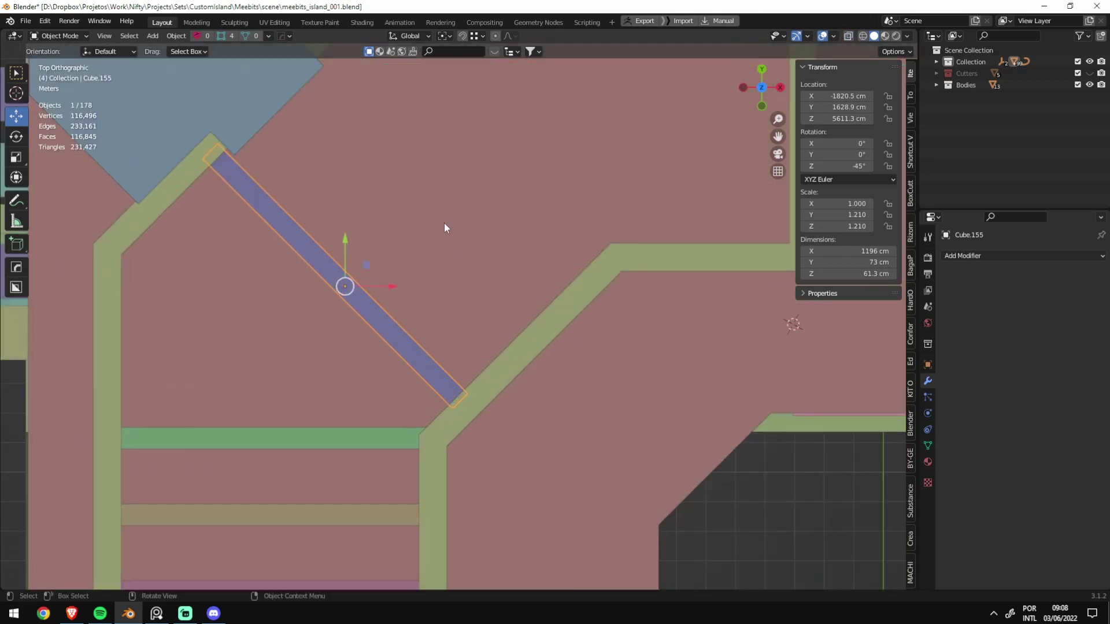
# Step: Add an Array modifier to the diagonal beam repeating it along Y
pyautogui.hotkey('ctrl', 'q')
pyautogui.click(447, 186)
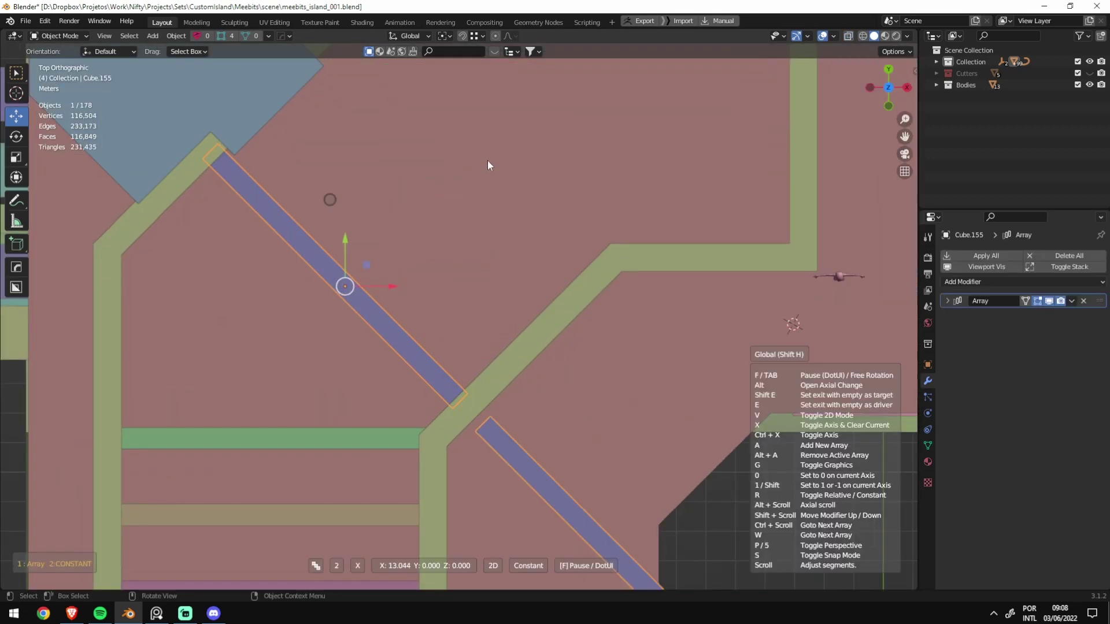
pyautogui.press('x')
pyautogui.press('x')
pyautogui.press('x')
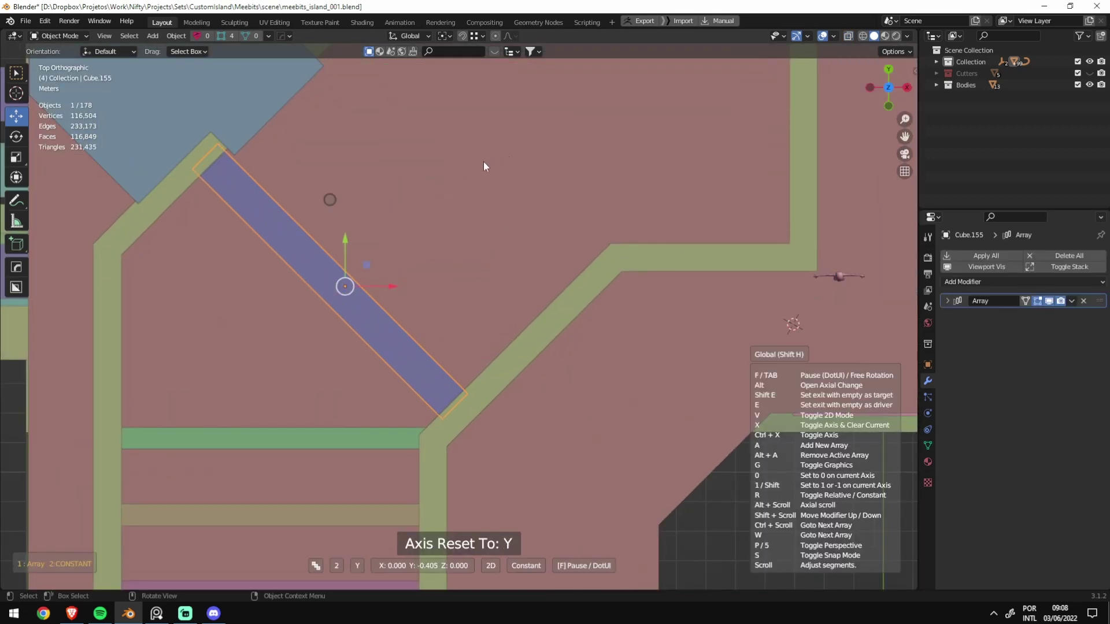
pyautogui.scroll(1, 525, 137)
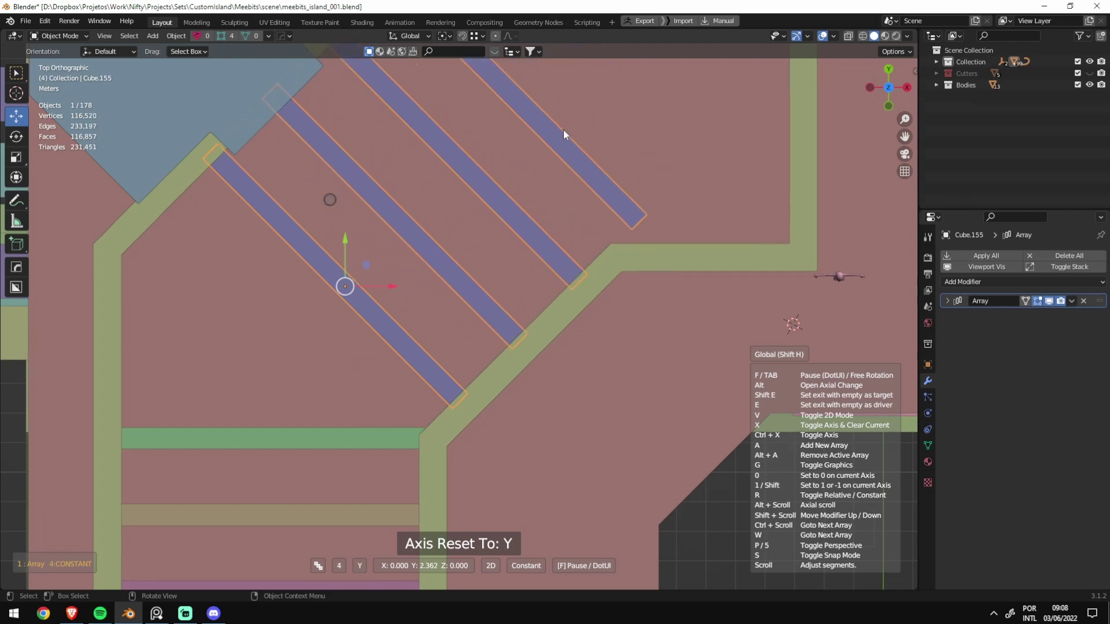
pyautogui.scroll(1, 561, 133)
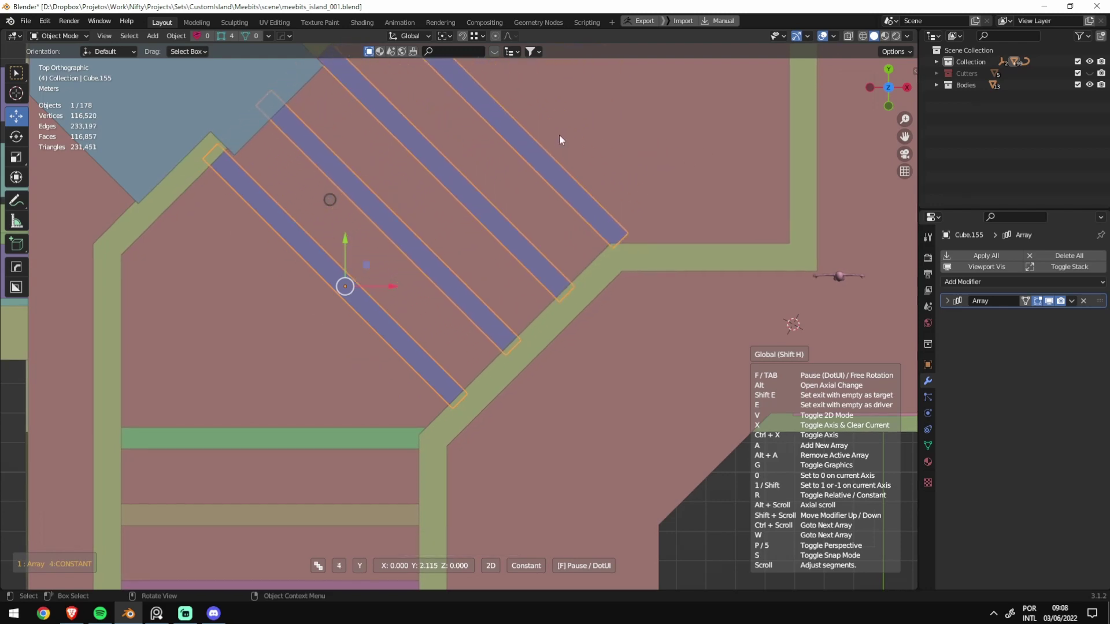
pyautogui.click(560, 134)
pyautogui.press('n')
pyautogui.scroll(-2, 554, 165)
pyautogui.scroll(-1, 485, 217)
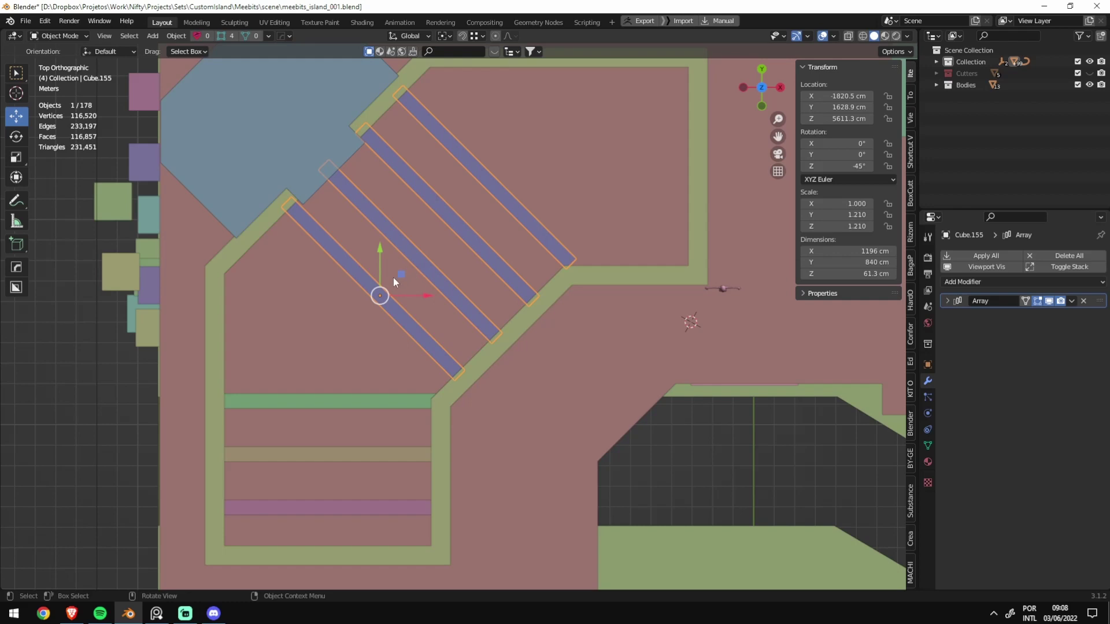
# Step: Set the array count to 8 and position the diagonal slats over the frame
pyautogui.press('g')
pyautogui.click(286, 393)
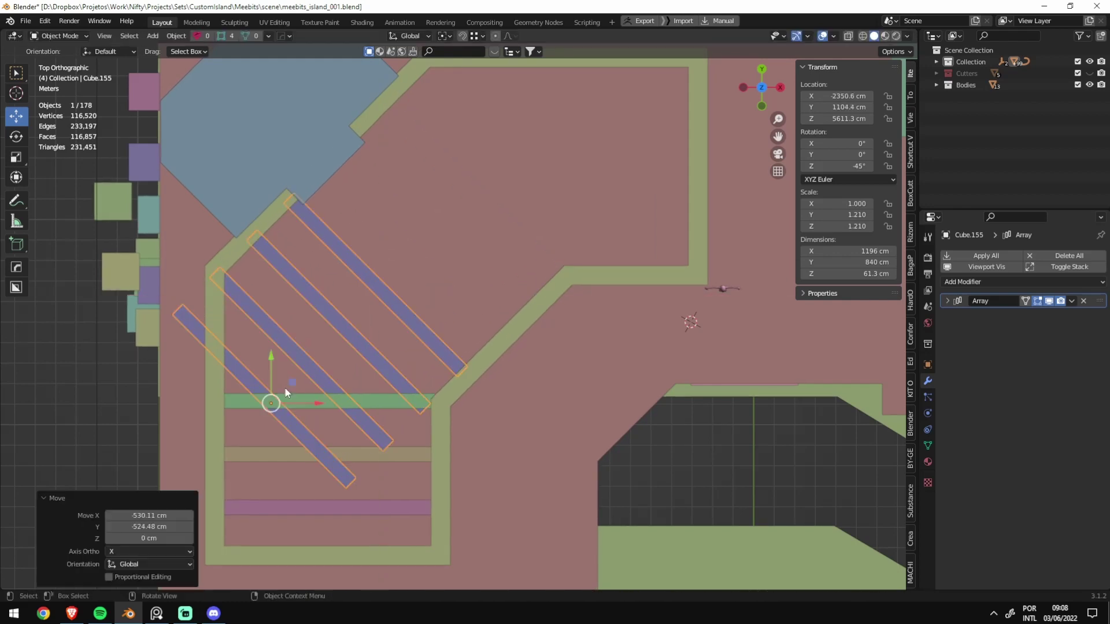
pyautogui.click(948, 301)
pyautogui.click(1086, 334)
pyautogui.click(1086, 334)
pyautogui.click(1086, 334)
pyautogui.click(1086, 334)
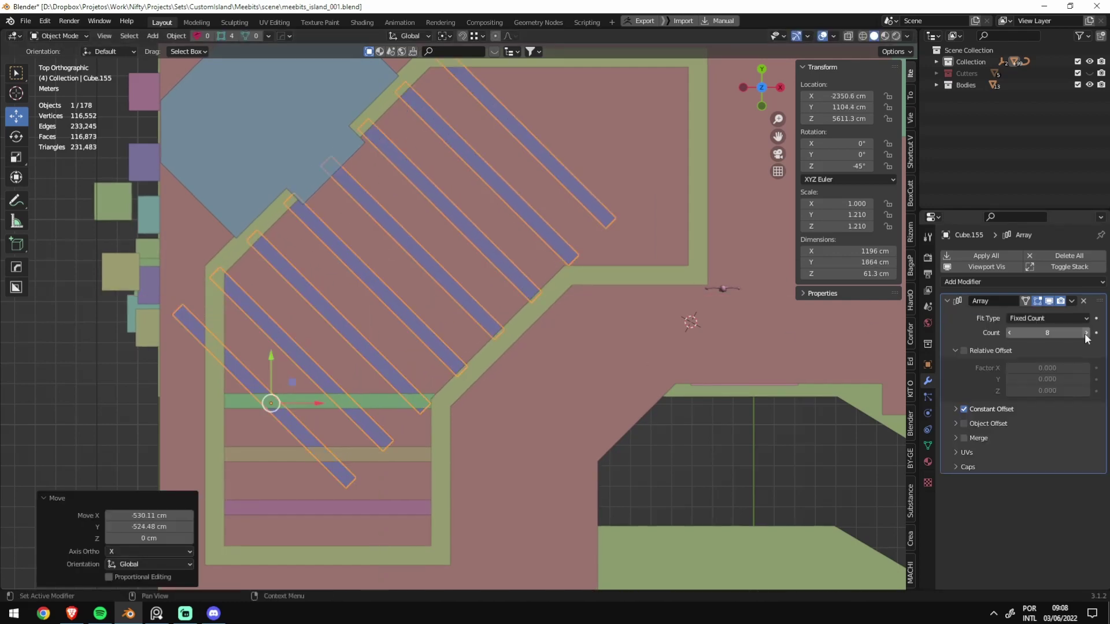
pyautogui.keyDown('shift'); pyautogui.moveTo(557, 223); pyautogui.dragTo(564, 274, button='middle'); pyautogui.keyUp('shift')
pyautogui.press('g')
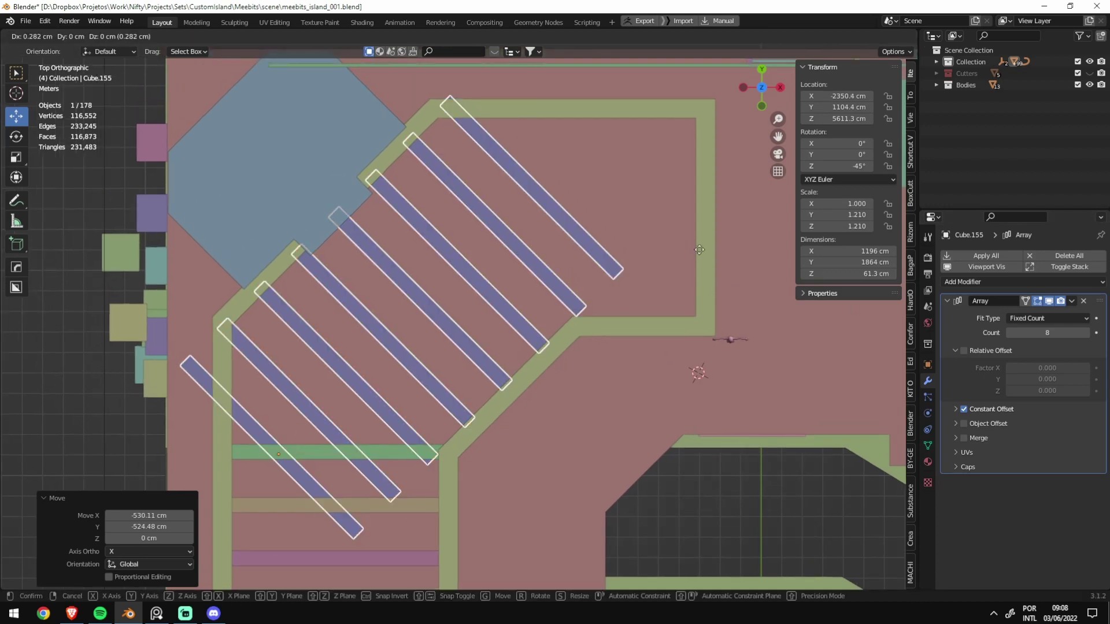
pyautogui.click(733, 255)
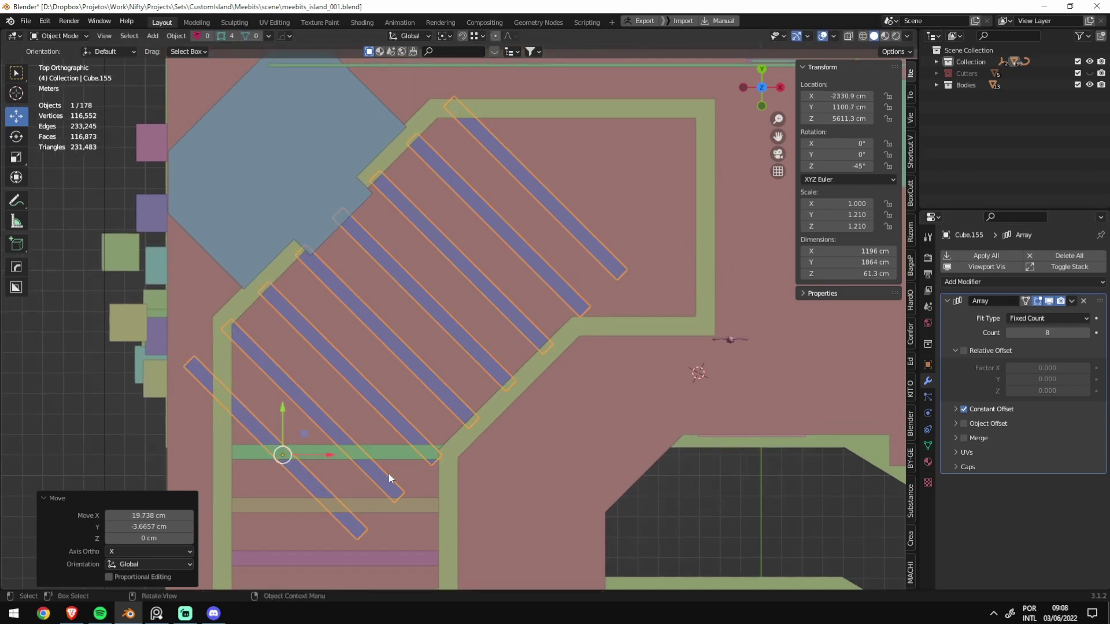
pyautogui.keyDown('shift'); pyautogui.moveTo(381, 463); pyautogui.dragTo(448, 332, button='middle'); pyautogui.keyUp('shift')
pyautogui.click(482, 429)
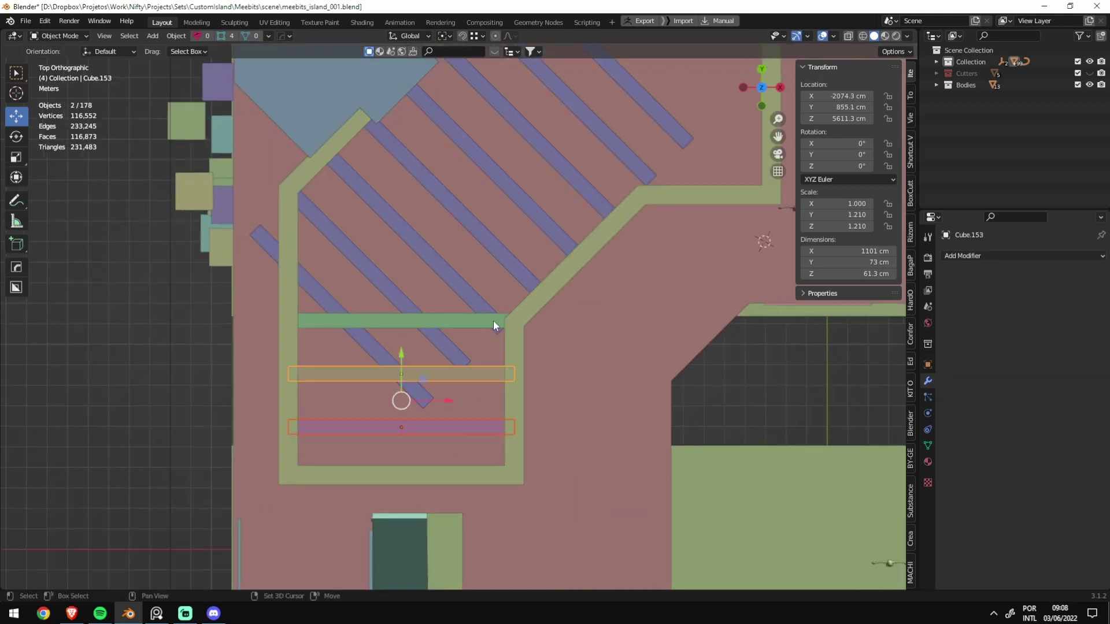
# Step: Select the pink crossbeam from among the overlapping rooftop objects
pyautogui.click(485, 335)
pyautogui.click(465, 382)
pyautogui.keyDown('alt'); pyautogui.click(475, 325); pyautogui.keyUp('alt')
pyautogui.click(476, 426)
pyautogui.keyDown('shift'); pyautogui.moveTo(476, 426); pyautogui.dragTo(512, 364, button='middle'); pyautogui.keyUp('shift')
pyautogui.scroll(1, 549, 347)
# Step: Add an Array modifier to the pink beam making three bars along Y
pyautogui.hotkey('shift', 'q')
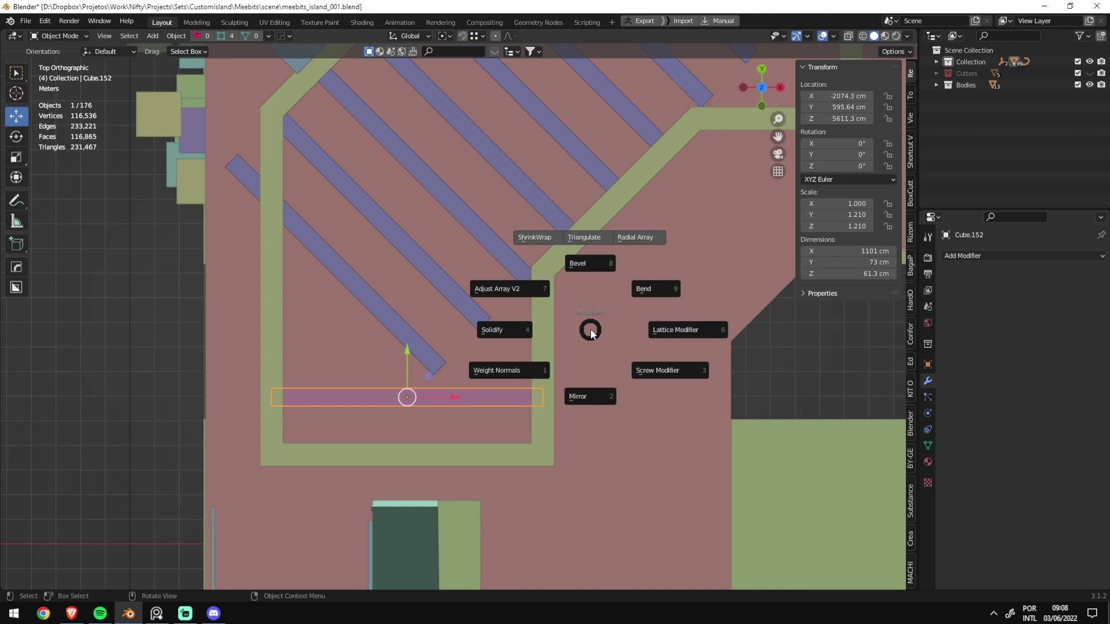
pyautogui.click(537, 299)
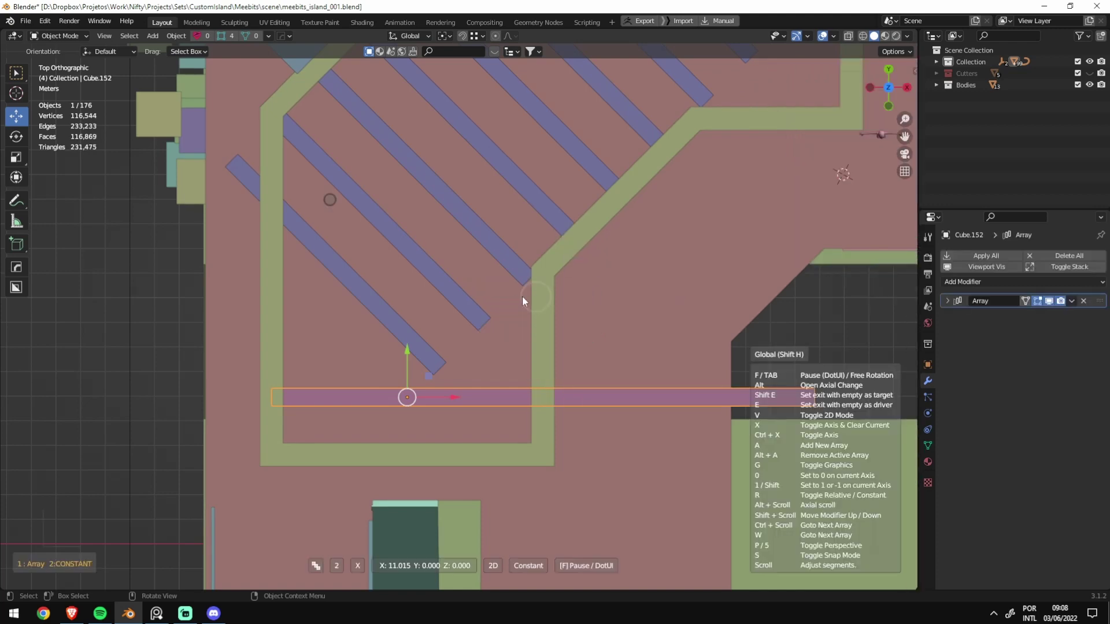
pyautogui.press('x')
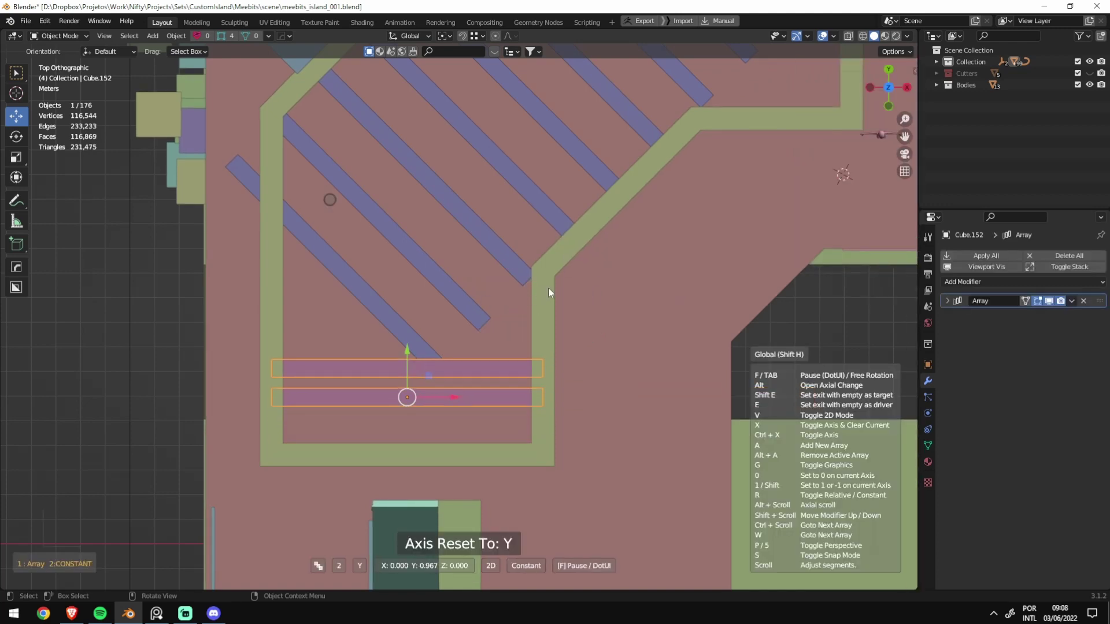
pyautogui.scroll(1, 565, 283)
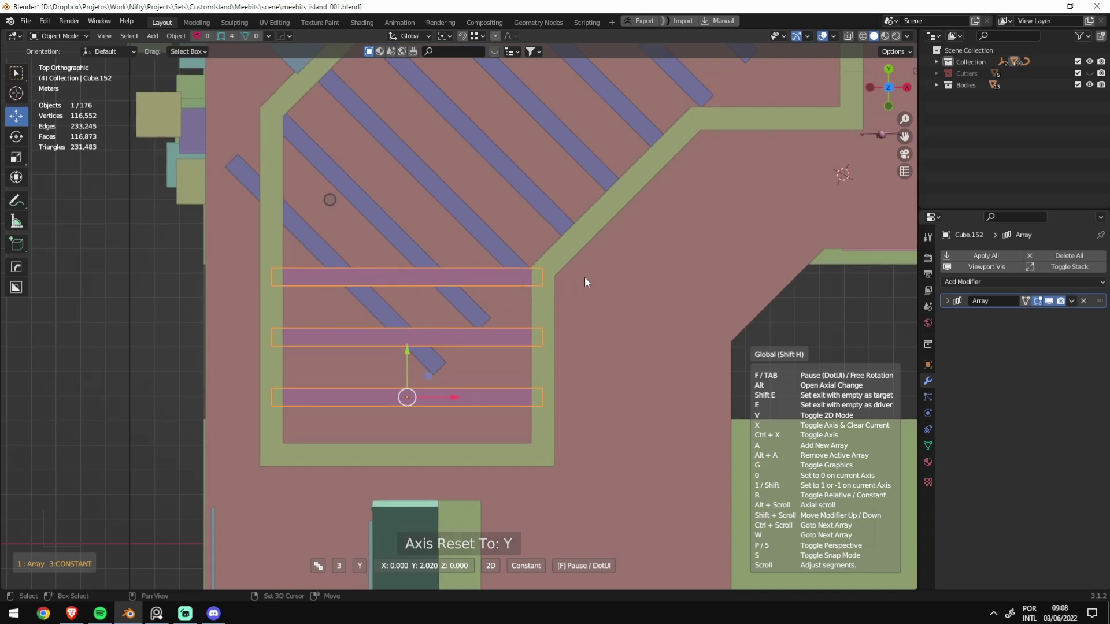
pyautogui.click(584, 276)
pyautogui.scroll(-3, 615, 327)
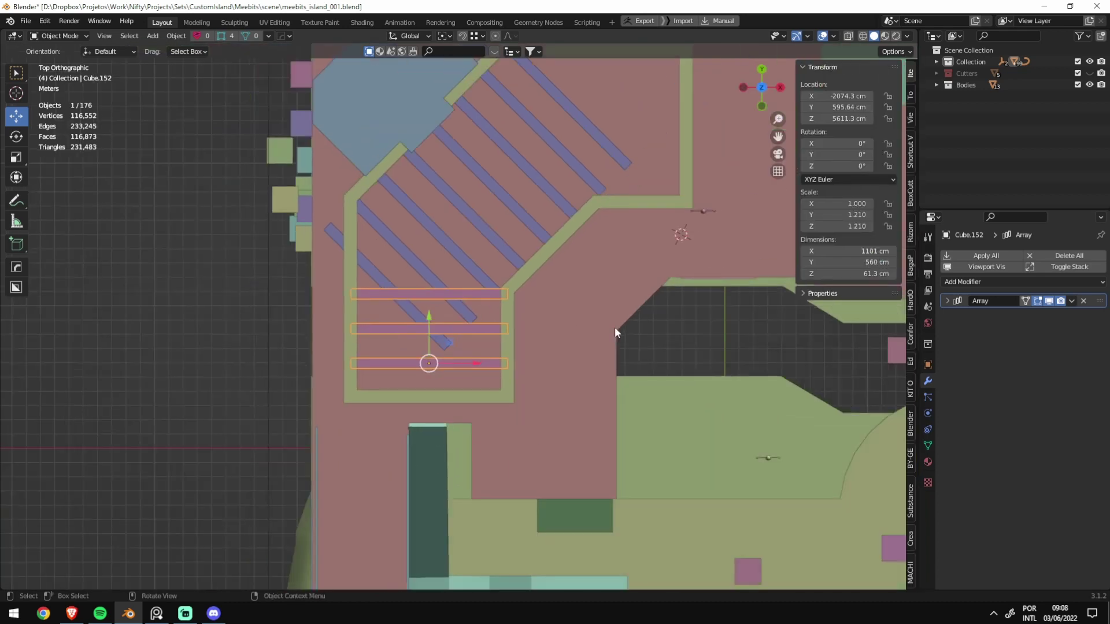
pyautogui.keyDown('shift'); pyautogui.moveTo(615, 327); pyautogui.dragTo(515, 441, button='middle'); pyautogui.keyUp('shift')
# Step: Duplicate the three-bar array, rotate the copy 90° and move it up into the frame
pyautogui.hotkey('shift', 'd')
pyautogui.click(632, 269)
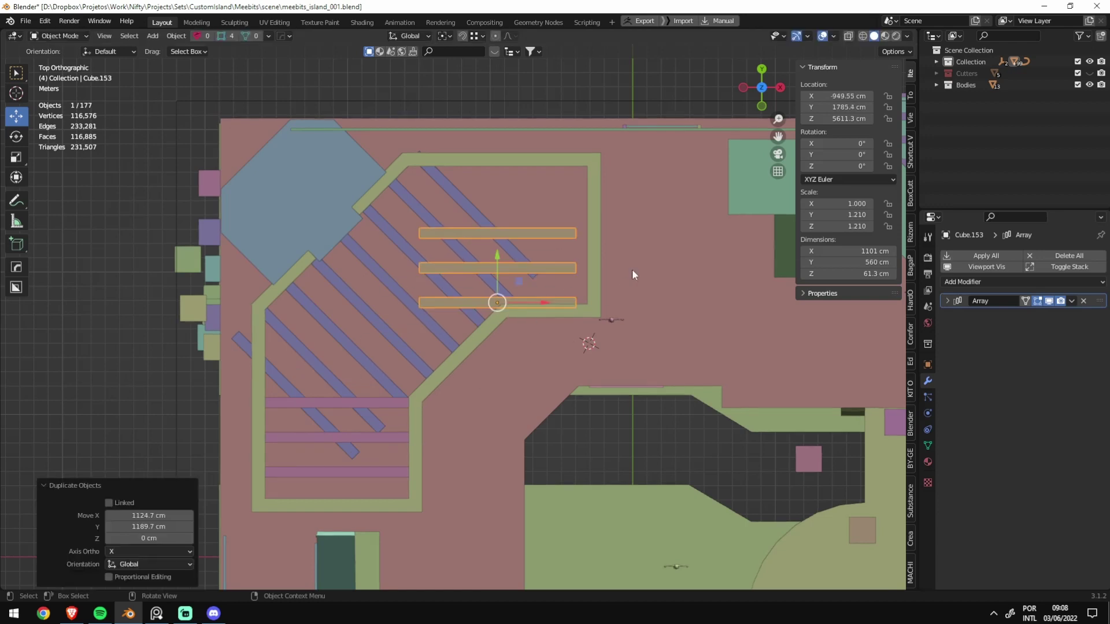
pyautogui.write('r90')
pyautogui.press('Return')
pyautogui.scroll(3, 643, 277)
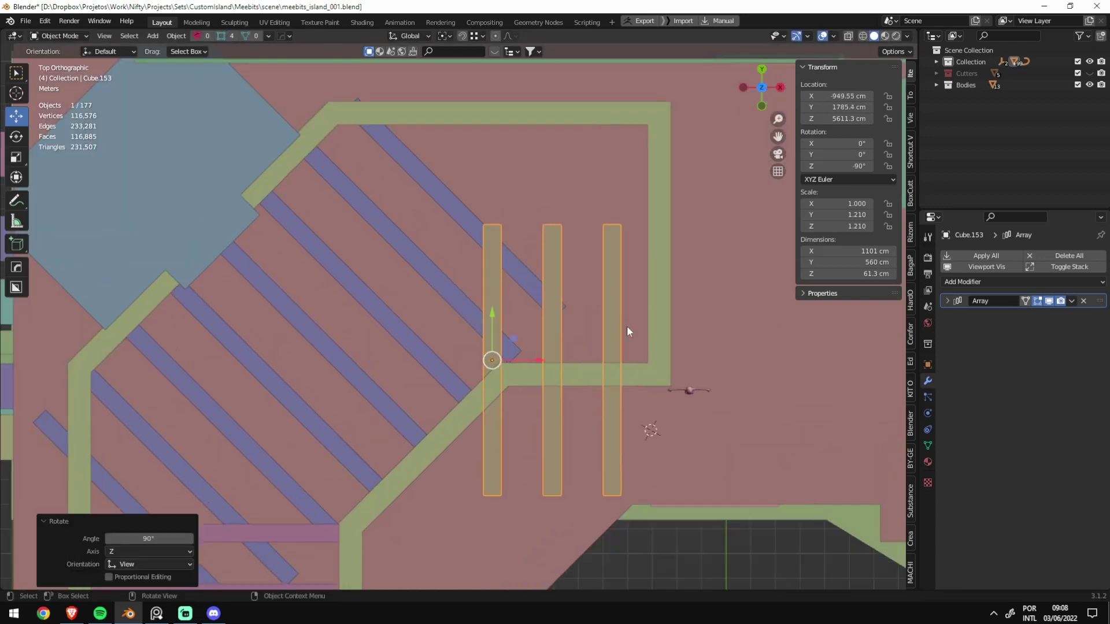
pyautogui.press('g')
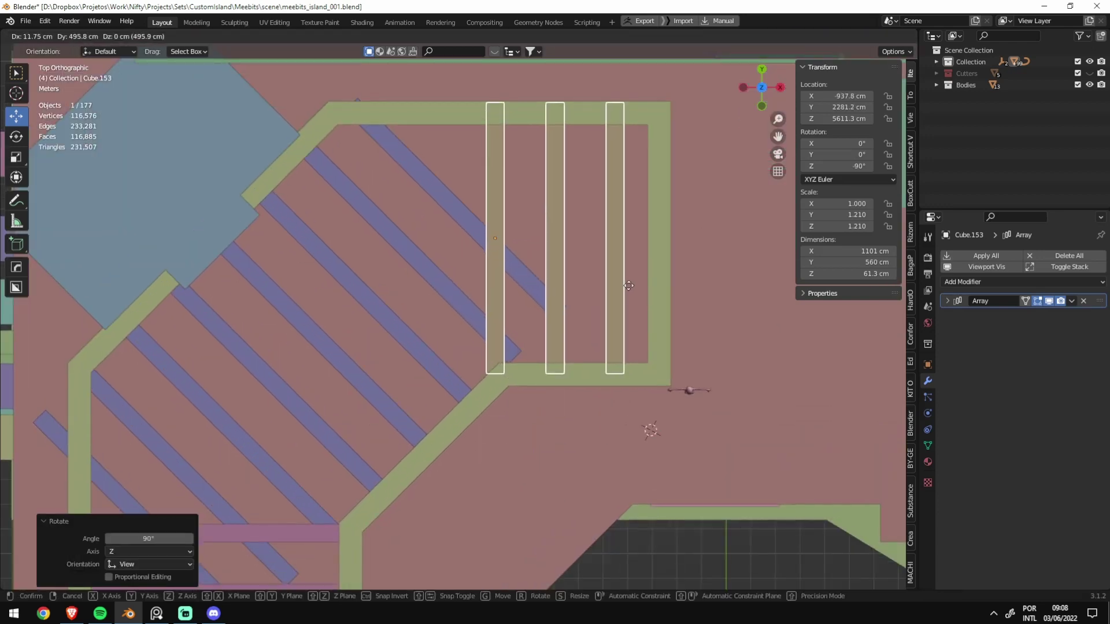
pyautogui.click(630, 287)
# Step: Apply the new bars' Array modifier to make them permanent
pyautogui.moveTo(630, 288); pyautogui.dragTo(470, 250, button='middle')
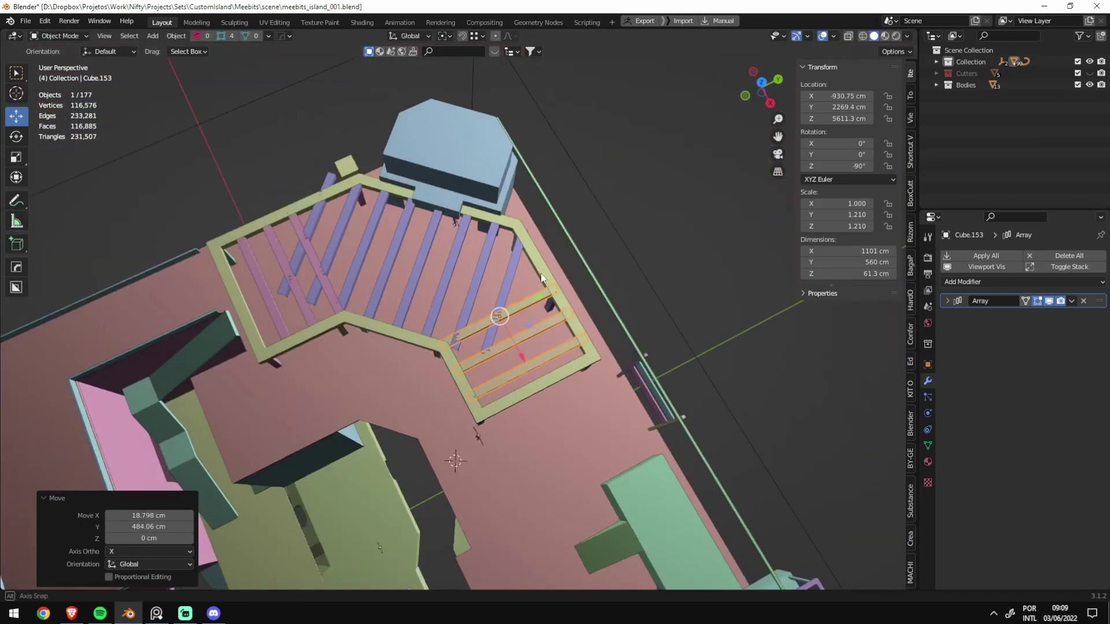
pyautogui.scroll(3, 503, 266)
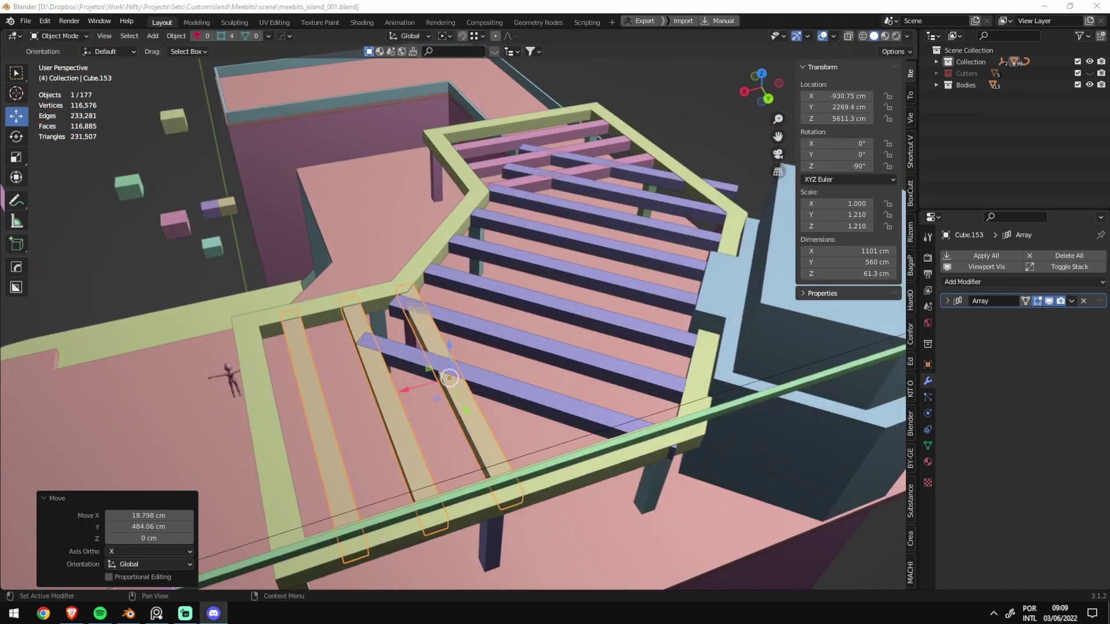
pyautogui.moveTo(693, 196)
pyautogui.mouseDown(button='middle')
pyautogui.moveTo(615, 224)
pyautogui.moveTo(176, 294)
pyautogui.moveTo(304, 275)
pyautogui.mouseUp(button='middle')
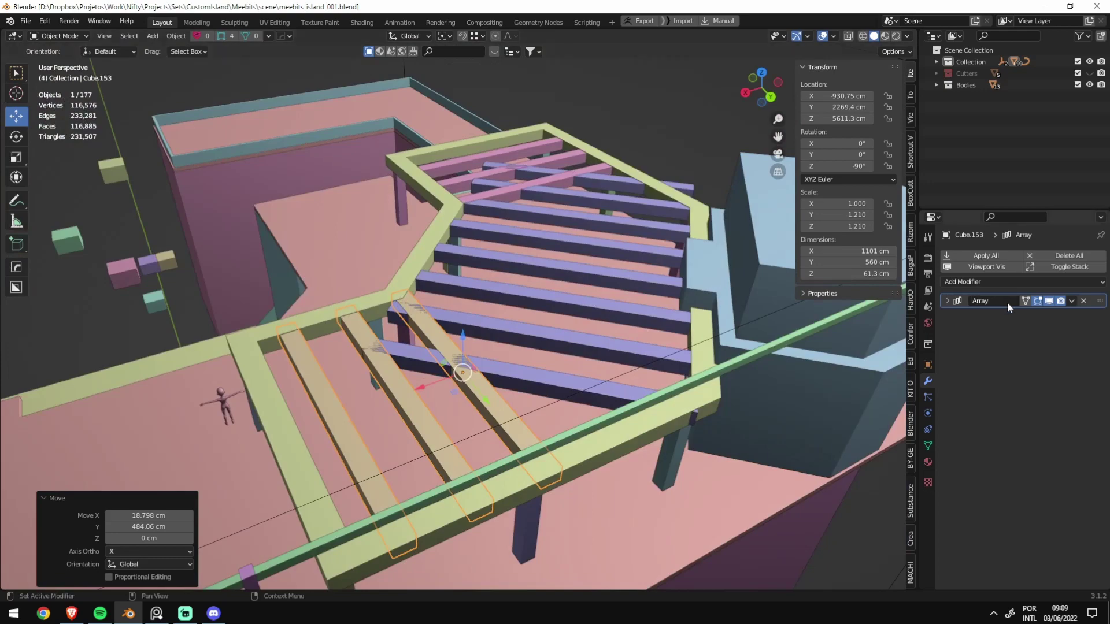
pyautogui.hotkey('ctrl', 'a')
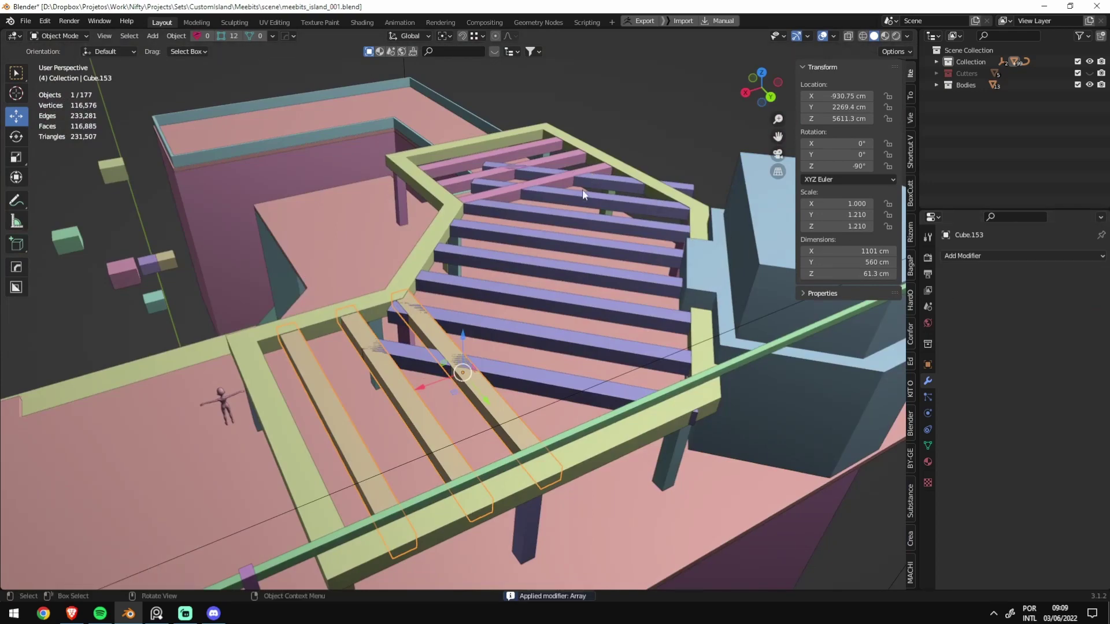
# Step: Raise the diagonal beam array to 9 beams and apply its Array modifier
pyautogui.moveTo(581, 189); pyautogui.dragTo(581, 254, button='middle')
pyautogui.click(581, 254)
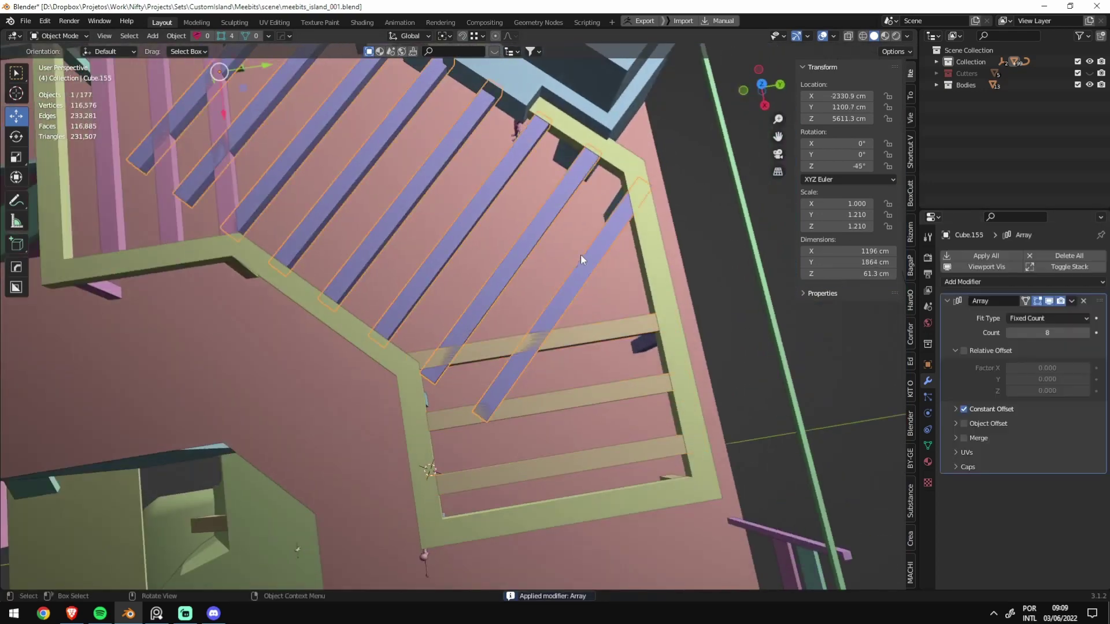
pyautogui.click(1087, 333)
pyautogui.scroll(-5, 489, 327)
pyautogui.press('KP_7')
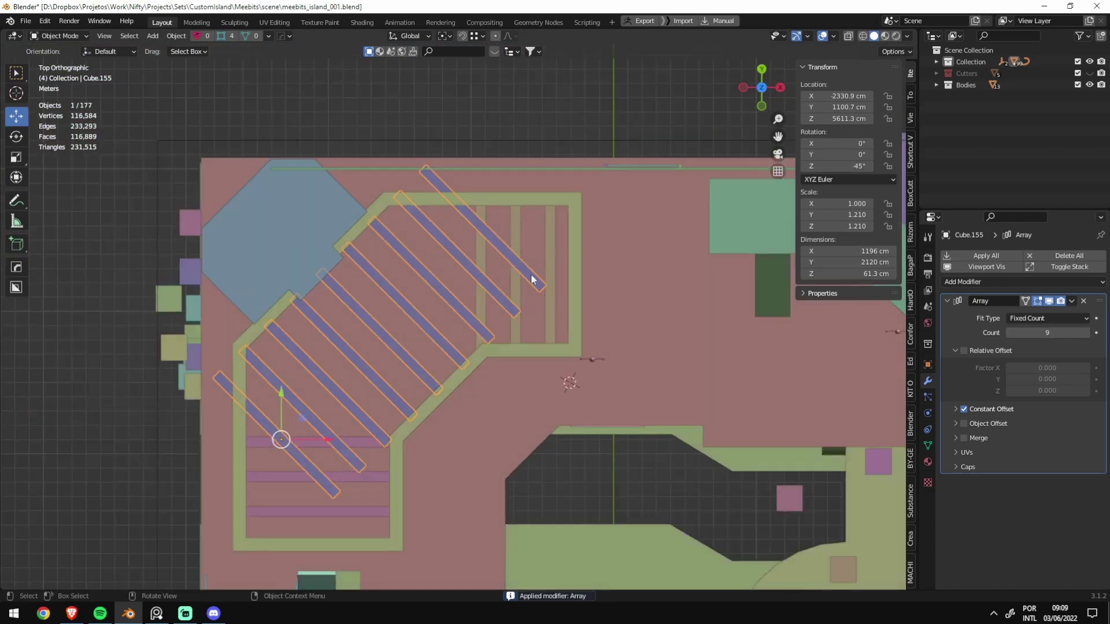
pyautogui.hotkey('ctrl', 'a')
# Step: Apply the Array modifier on the three horizontal pink bars
pyautogui.scroll(3, 528, 416)
pyautogui.click(581, 421)
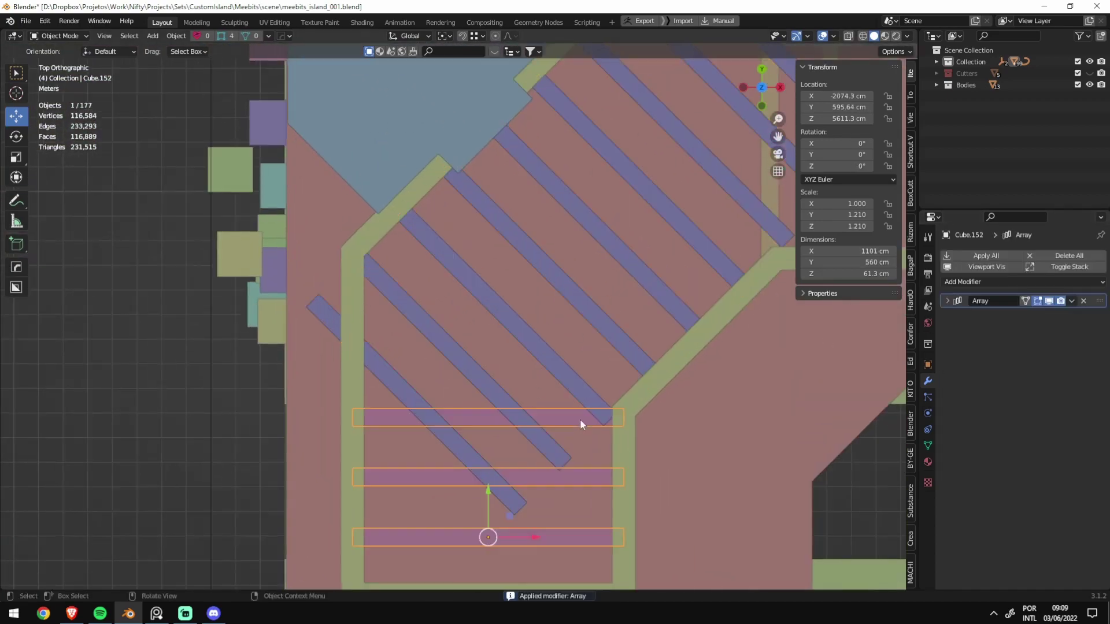
pyautogui.hotkey('ctrl', 'a')
pyautogui.moveTo(535, 420); pyautogui.dragTo(397, 314, button='middle')
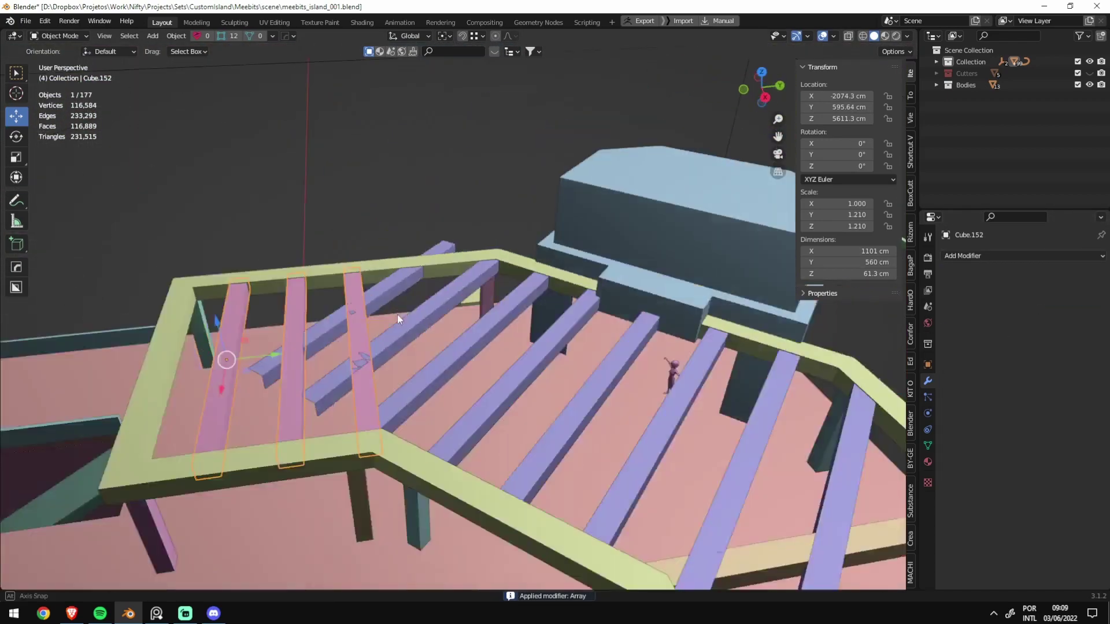
# Step: Box-select the pink bars' faces and thicken them with Shrink/Fatten
pyautogui.press('Tab')
pyautogui.press('Tab')
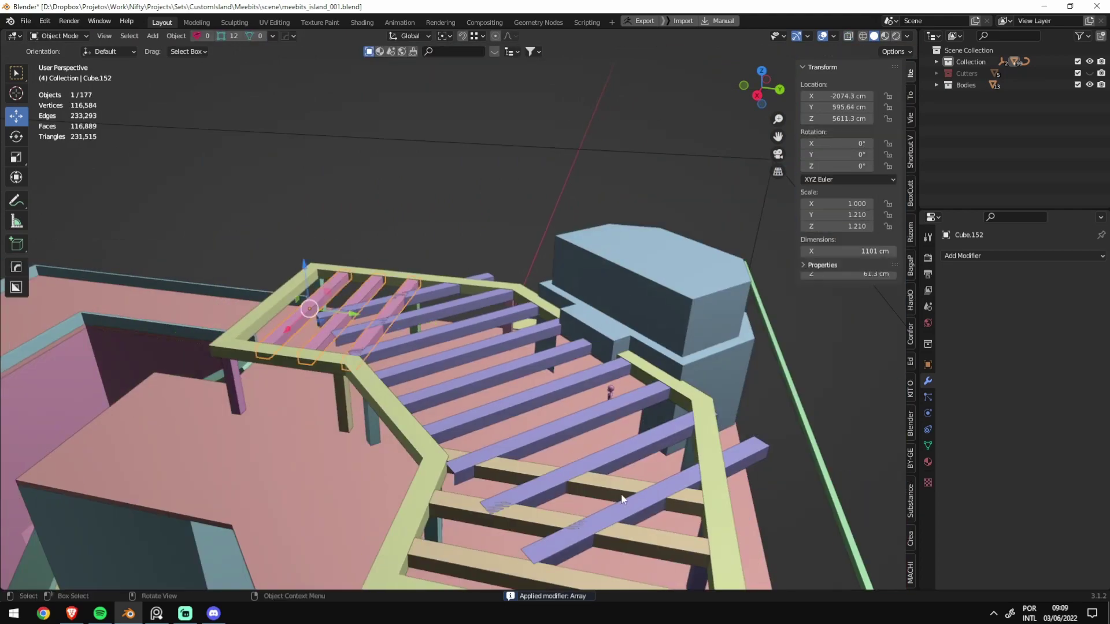
pyautogui.keyDown('shift'); pyautogui.click(636, 483); pyautogui.keyUp('shift')
pyautogui.press('Tab')
pyautogui.hotkey('alt', 'z')
pyautogui.press('b')
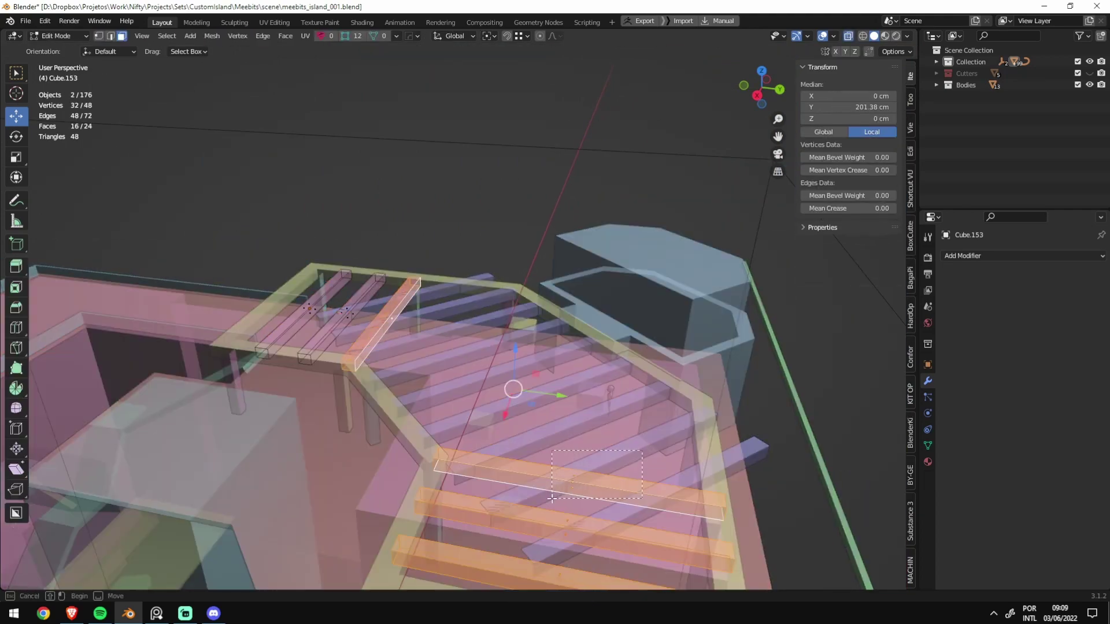
pyautogui.moveTo(591, 492)
pyautogui.mouseDown(button='middle')
pyautogui.moveTo(573, 497)
pyautogui.moveTo(508, 359)
pyautogui.mouseUp(button='middle')
pyautogui.moveTo(508, 359); pyautogui.dragTo(504, 350)
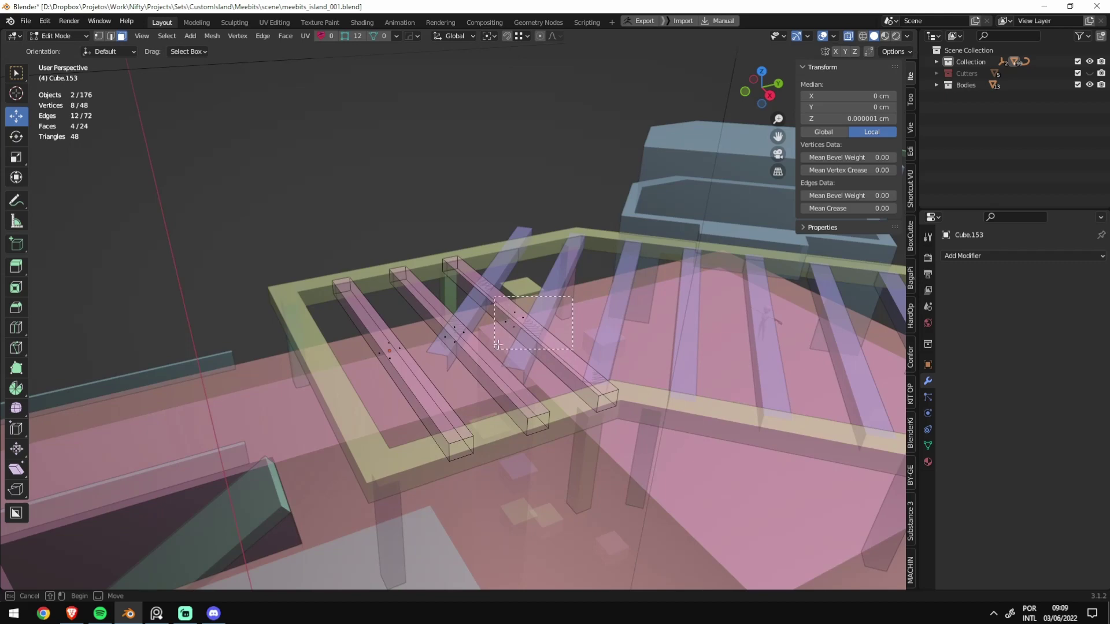
pyautogui.moveTo(504, 350); pyautogui.dragTo(561, 252, button='middle')
pyautogui.hotkey('alt', 'z')
pyautogui.hotkey('alt', 's')
pyautogui.click(549, 269)
pyautogui.press('Tab')
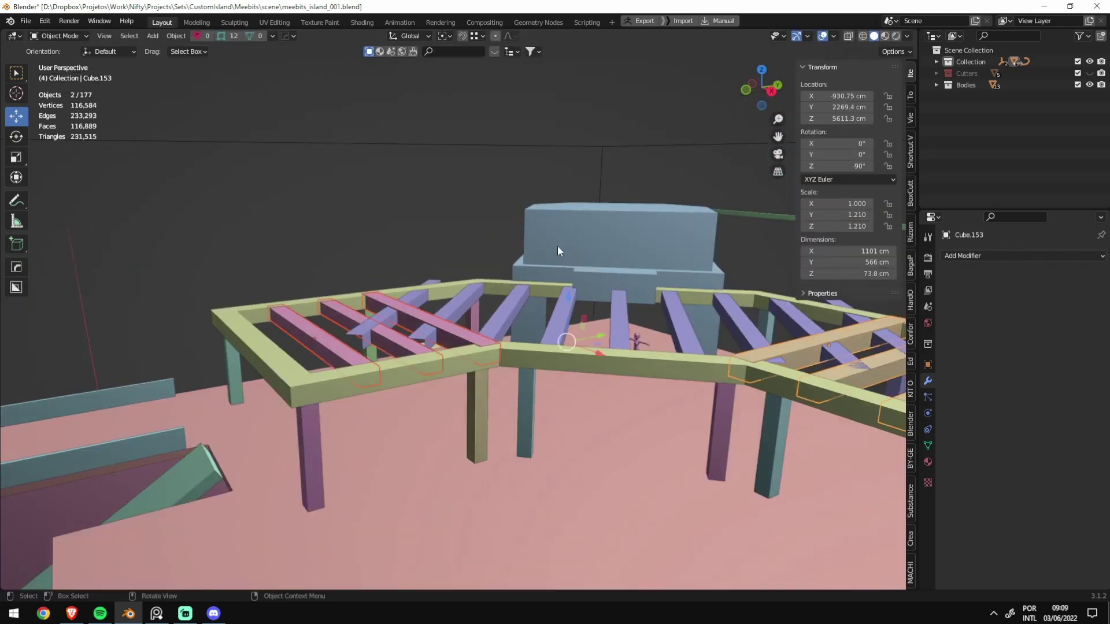
# Step: Lower the crossbeam set Cube.153 4.19 cm along Z and save the file
pyautogui.press('g')
pyautogui.press('z')
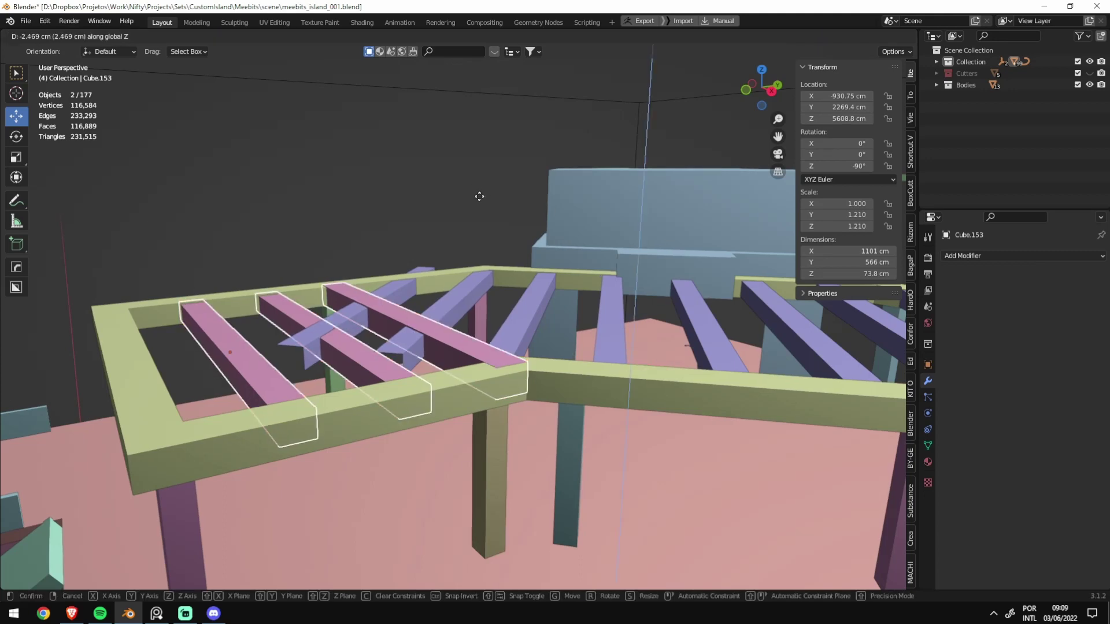
pyautogui.click(457, 173)
pyautogui.scroll(5, 439, 164)
pyautogui.scroll(-5, 448, 182)
pyautogui.moveTo(447, 182)
pyautogui.mouseDown(button='middle')
pyautogui.moveTo(500, 333)
pyautogui.moveTo(444, 353)
pyautogui.moveTo(500, 405)
pyautogui.mouseUp(button='middle')
pyautogui.hotkey('ctrl', 's')
pyautogui.click(525, 425)
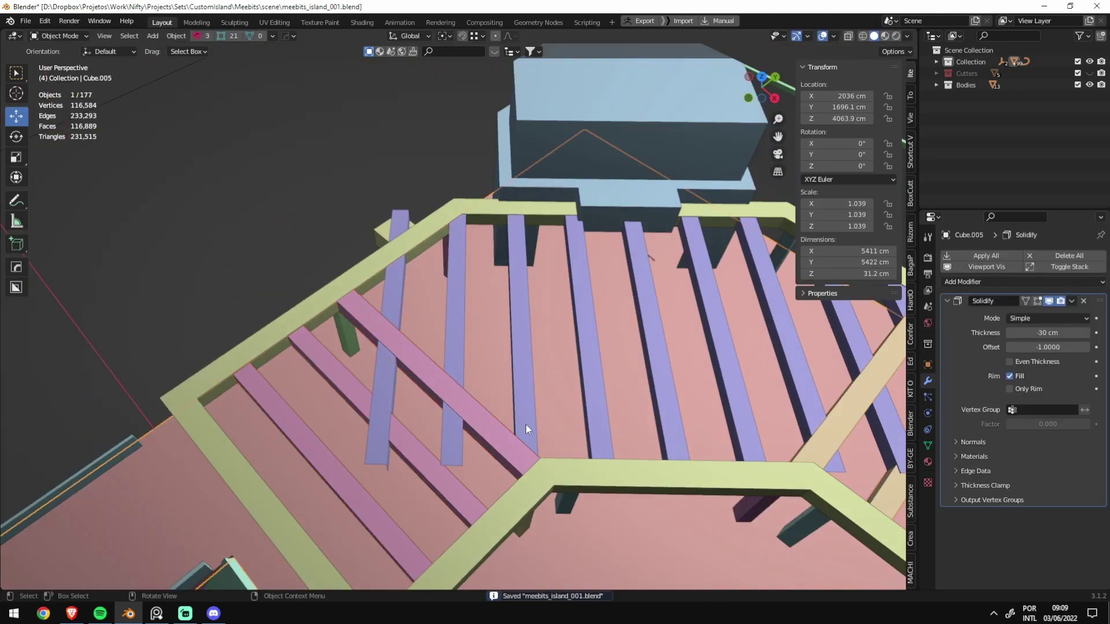
pyautogui.click(558, 325)
# Step: In top view with X-ray, slide the first beam-end edge back
pyautogui.press('Tab')
pyautogui.press('KP_7')
pyautogui.scroll(5, 552, 276)
pyautogui.hotkey('alt', 'z')
pyautogui.scroll(3, 552, 276)
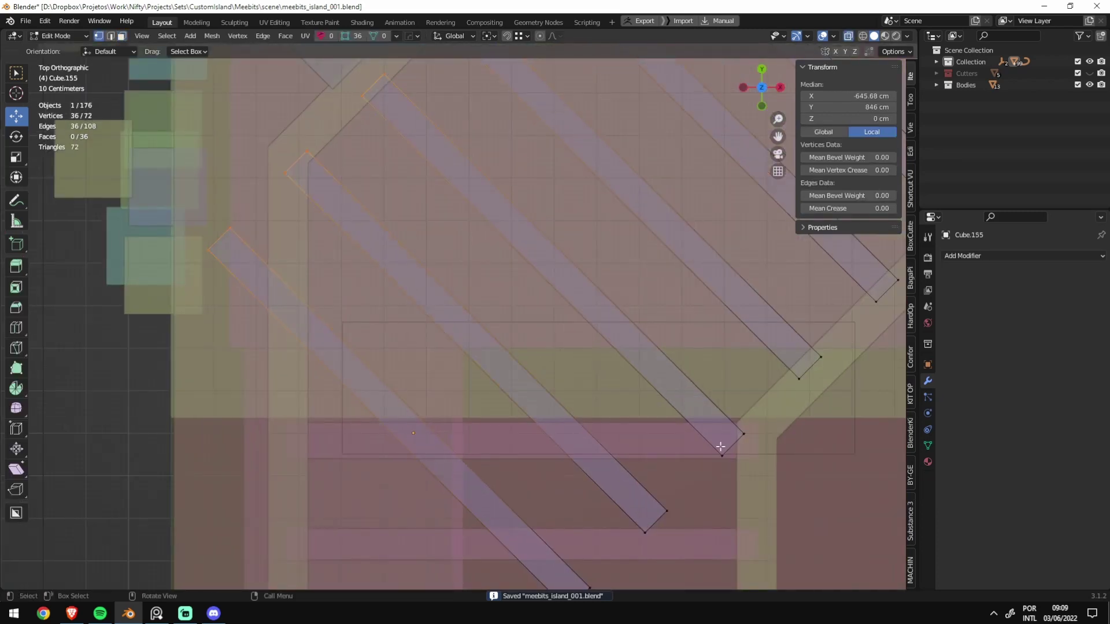
pyautogui.click(722, 442)
pyautogui.press('g')
pyautogui.press('g')
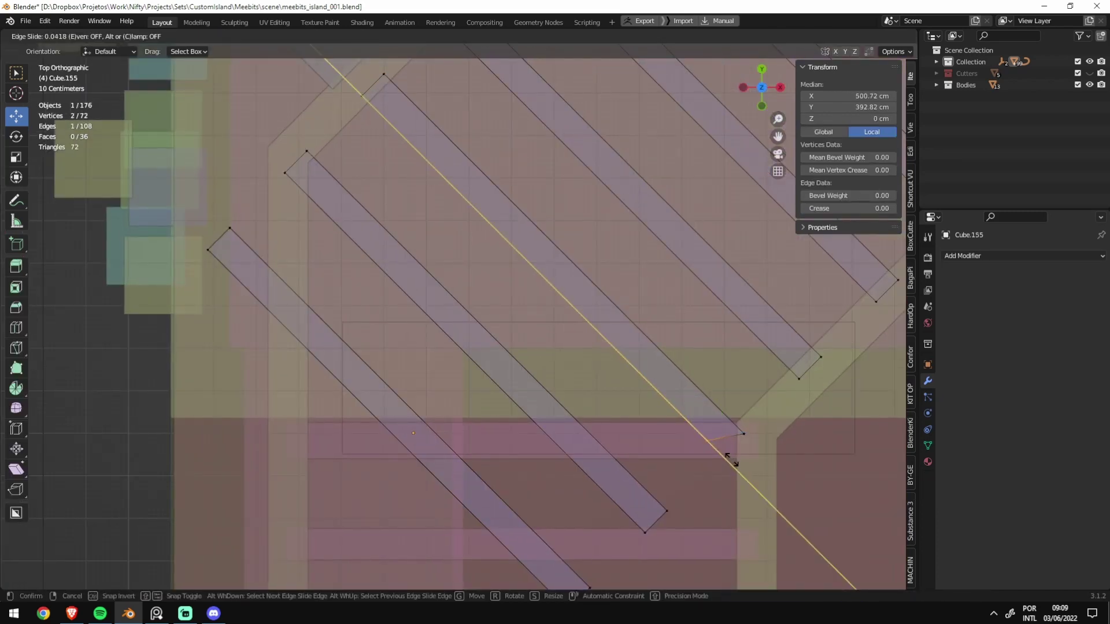
pyautogui.click(732, 464)
# Step: Try a knife cut across the beams locked to X, then undo it
pyautogui.press('k')
pyautogui.click(619, 435)
pyautogui.press('x')
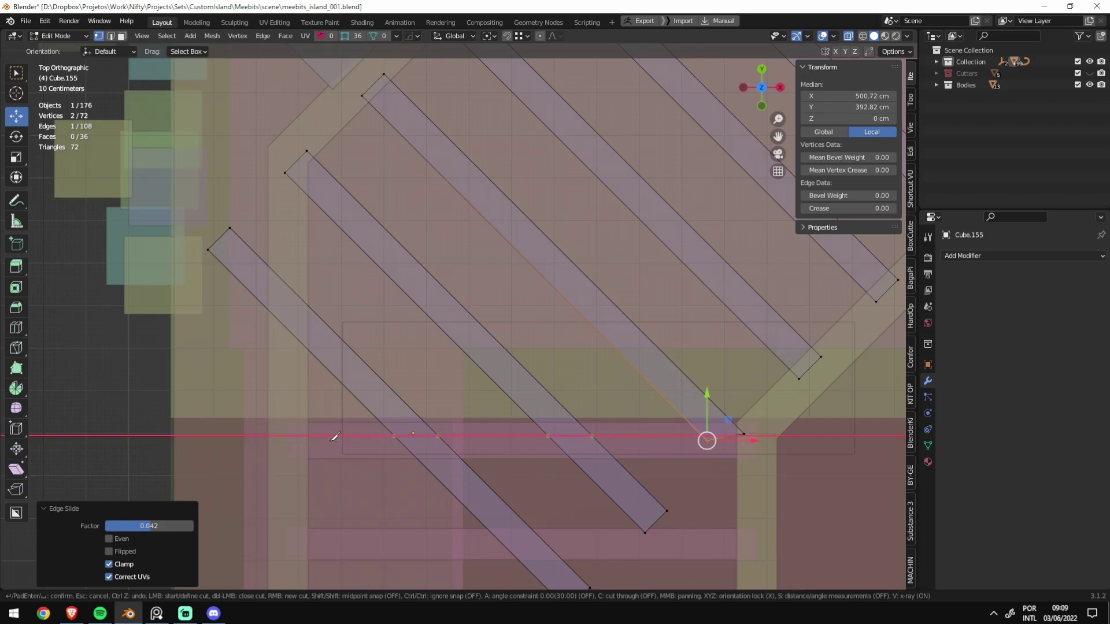
pyautogui.press('z')
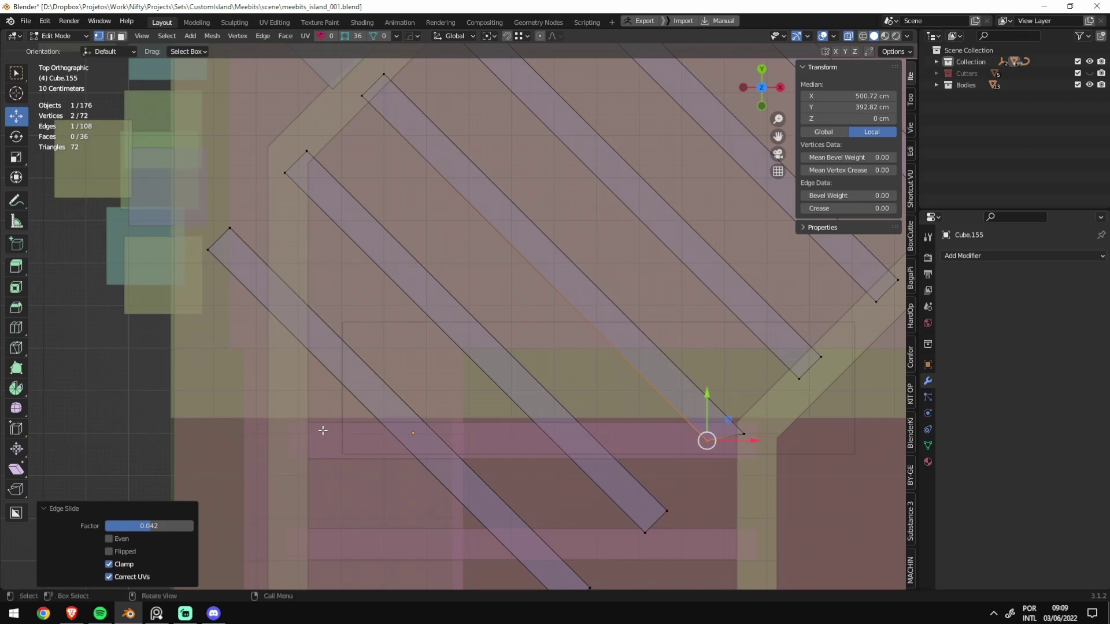
pyautogui.press('x')
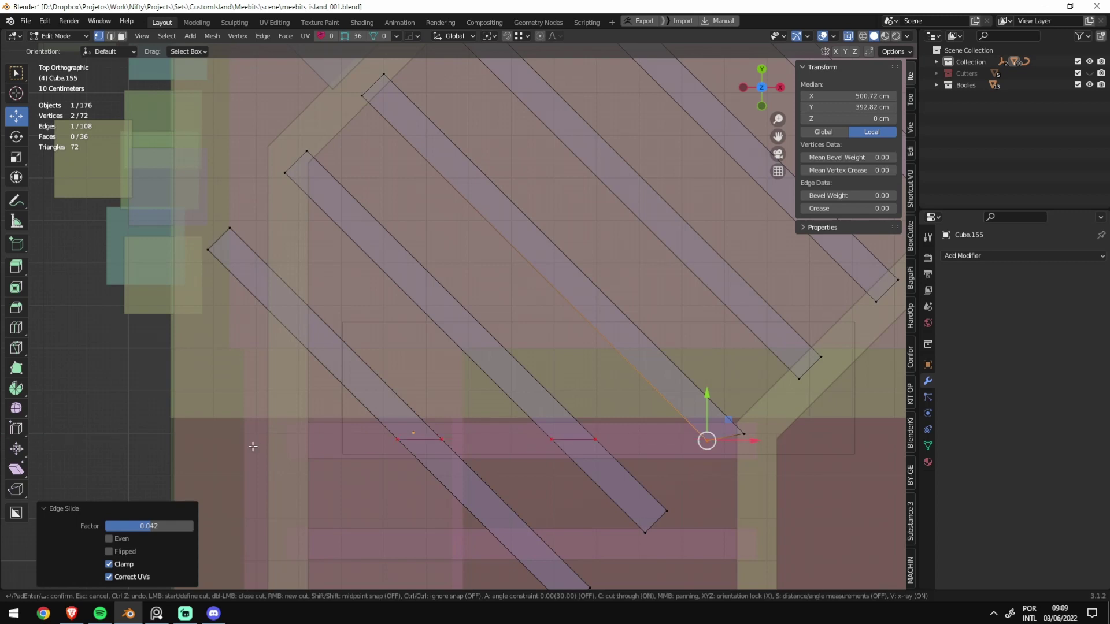
pyautogui.press('Return')
pyautogui.scroll(-1, 496, 458)
pyautogui.hotkey('ctrl', 'z')
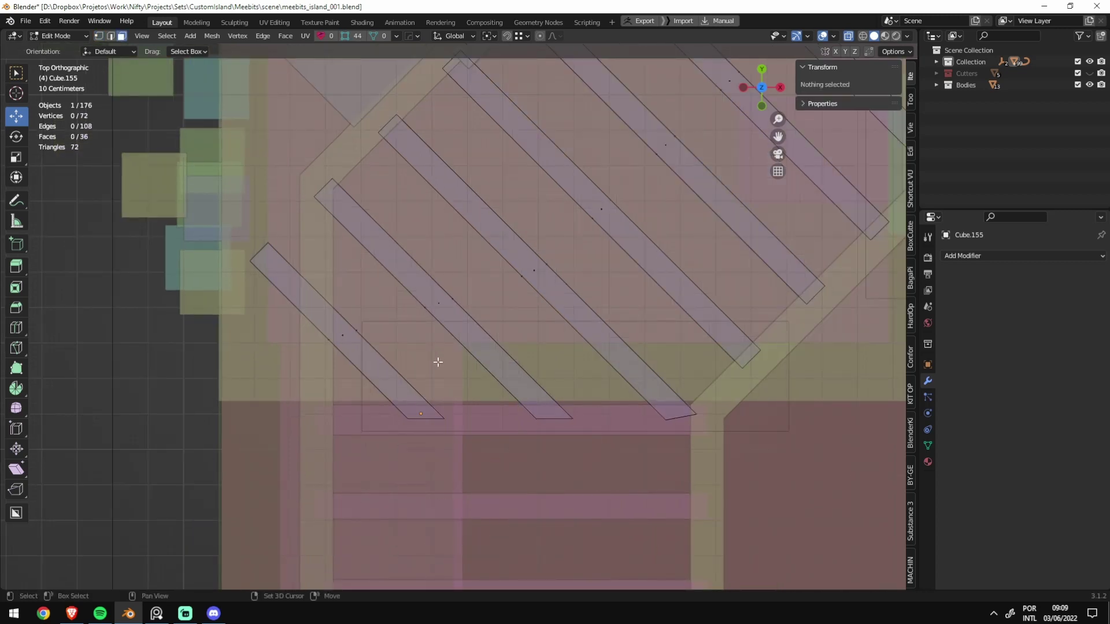
# Step: Trim the lower beam ends and the leftmost beam end back to the frame
pyautogui.scroll(-2, 436, 362)
pyautogui.press('2')
pyautogui.press('g')
pyautogui.press('g')
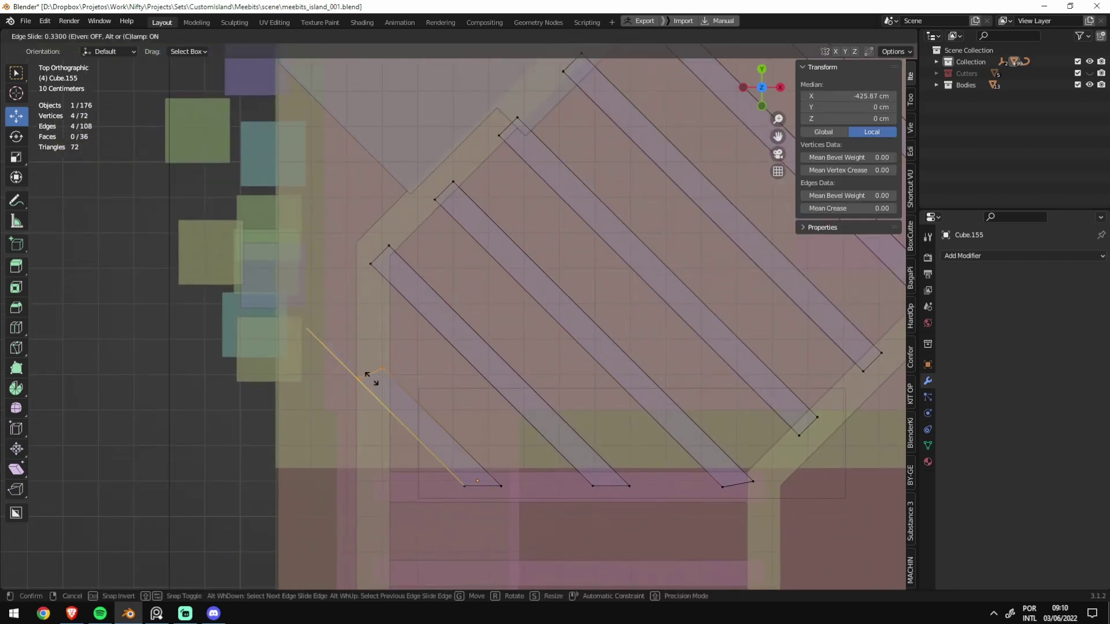
pyautogui.click(371, 377)
pyautogui.click(365, 379)
pyautogui.press('g')
pyautogui.press('g')
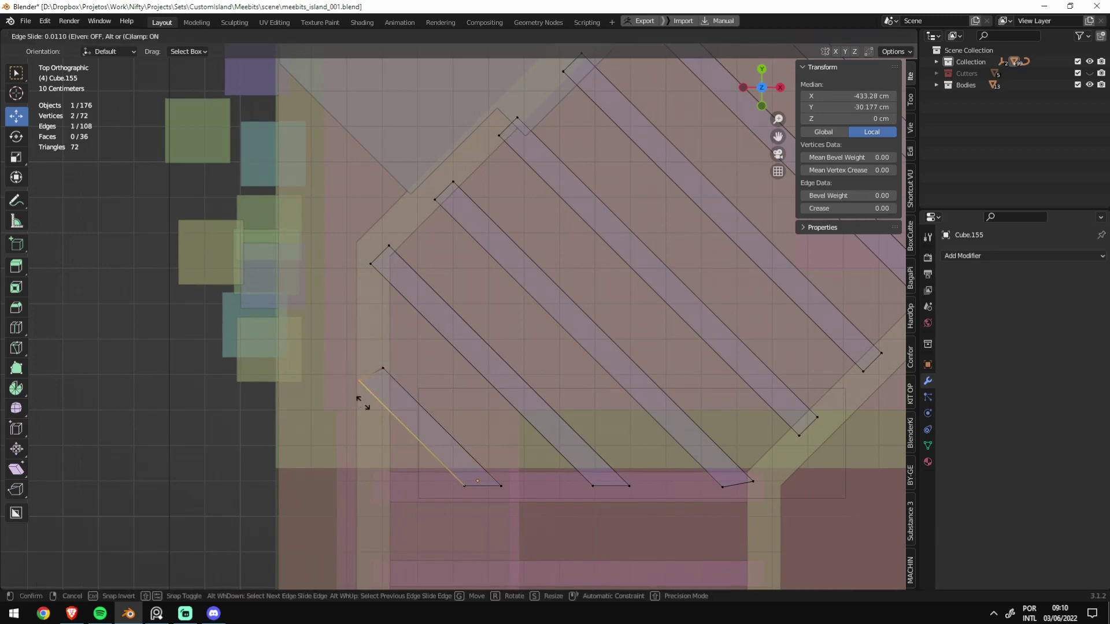
pyautogui.click(360, 350)
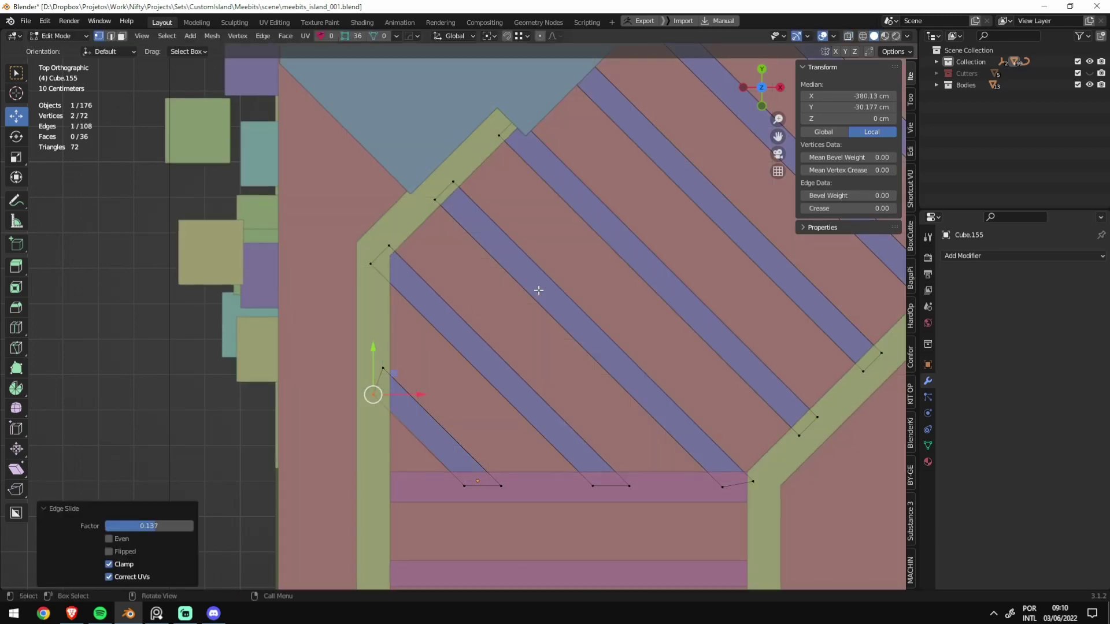
# Step: Trim the upper beam ends back to the canopy frame
pyautogui.moveTo(402, 338)
pyautogui.keyDown('shift'); pyautogui.mouseDown(button='middle')
pyautogui.moveTo(484, 395)
pyautogui.moveTo(456, 437)
pyautogui.mouseUp(button='middle'); pyautogui.keyUp('shift')
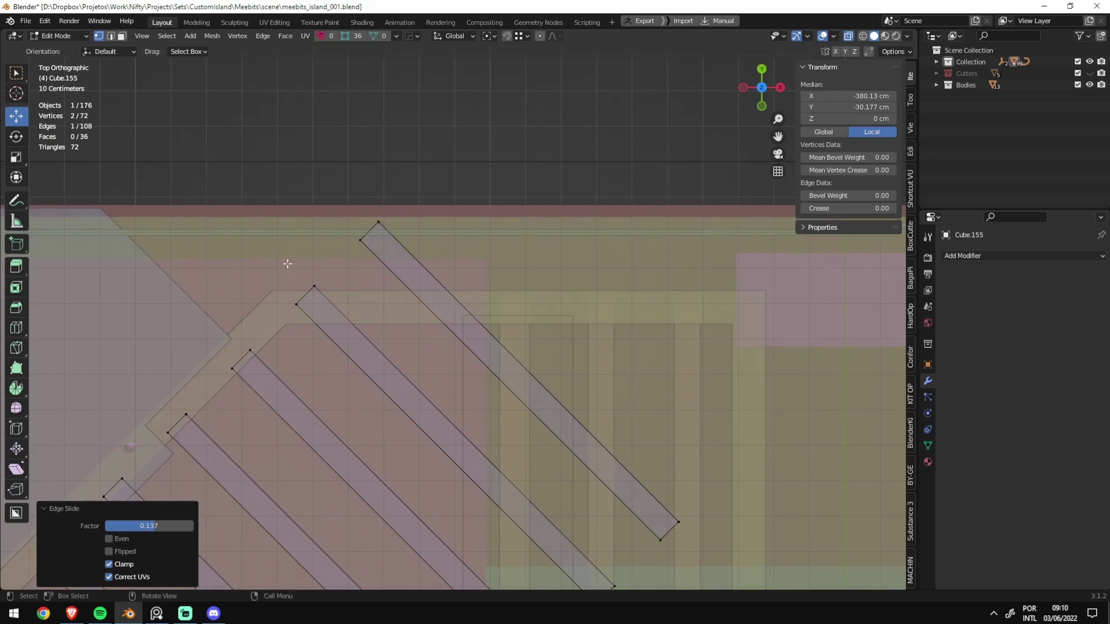
pyautogui.moveTo(290, 264); pyautogui.dragTo(341, 298)
pyautogui.press('g')
pyautogui.press('g')
pyautogui.click(359, 305)
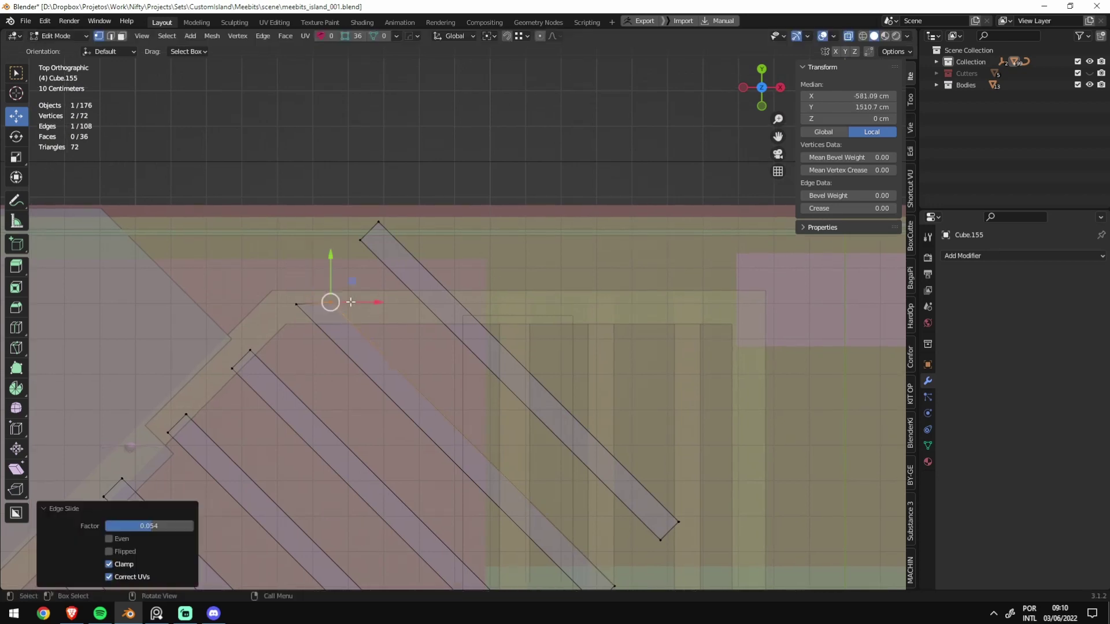
pyautogui.moveTo(332, 203); pyautogui.dragTo(405, 260)
pyautogui.press('g')
pyautogui.press('g')
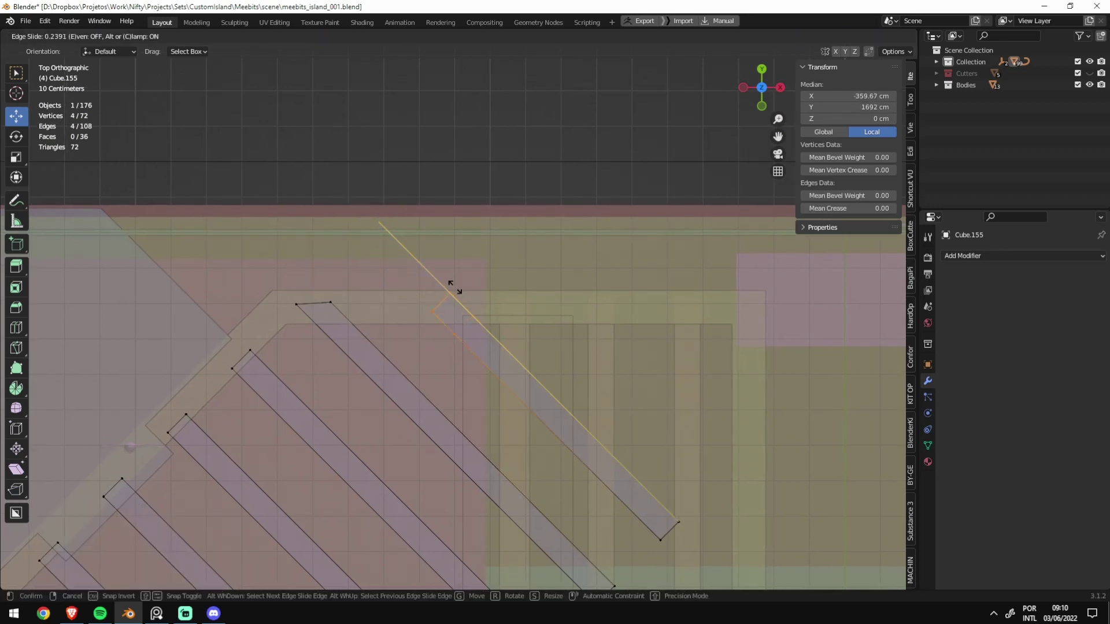
pyautogui.click(455, 287)
pyautogui.click(636, 468)
# Step: Slide two more crossbeam end edges back along their beams
pyautogui.hotkey('alt', 'z')
pyautogui.keyDown('shift'); pyautogui.moveTo(722, 490); pyautogui.dragTo(666, 443, button='middle'); pyautogui.keyUp('shift')
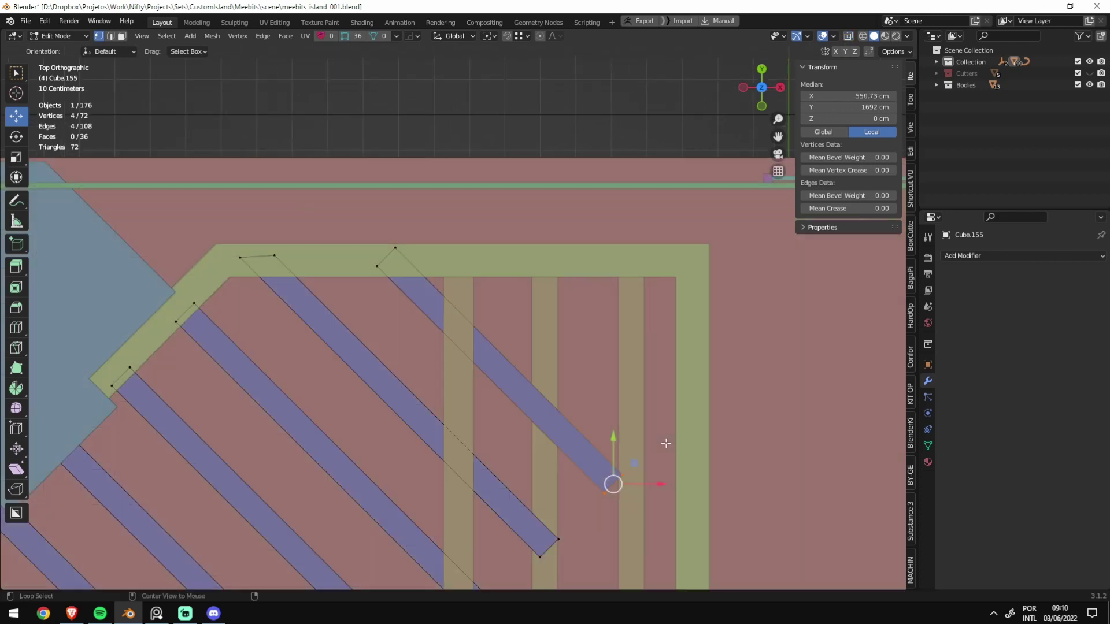
pyautogui.press('g')
pyautogui.press('g')
pyautogui.click(587, 361)
pyautogui.scroll(2, 515, 356)
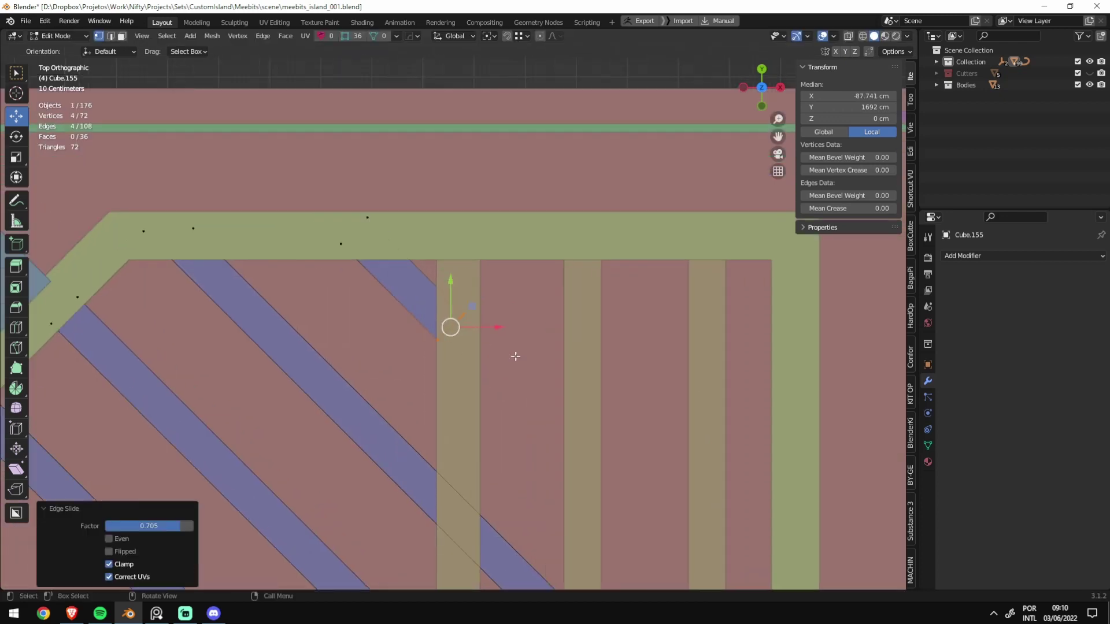
pyautogui.hotkey('alt', 'z')
pyautogui.moveTo(478, 389); pyautogui.dragTo(420, 334)
pyautogui.press('g')
pyautogui.press('g')
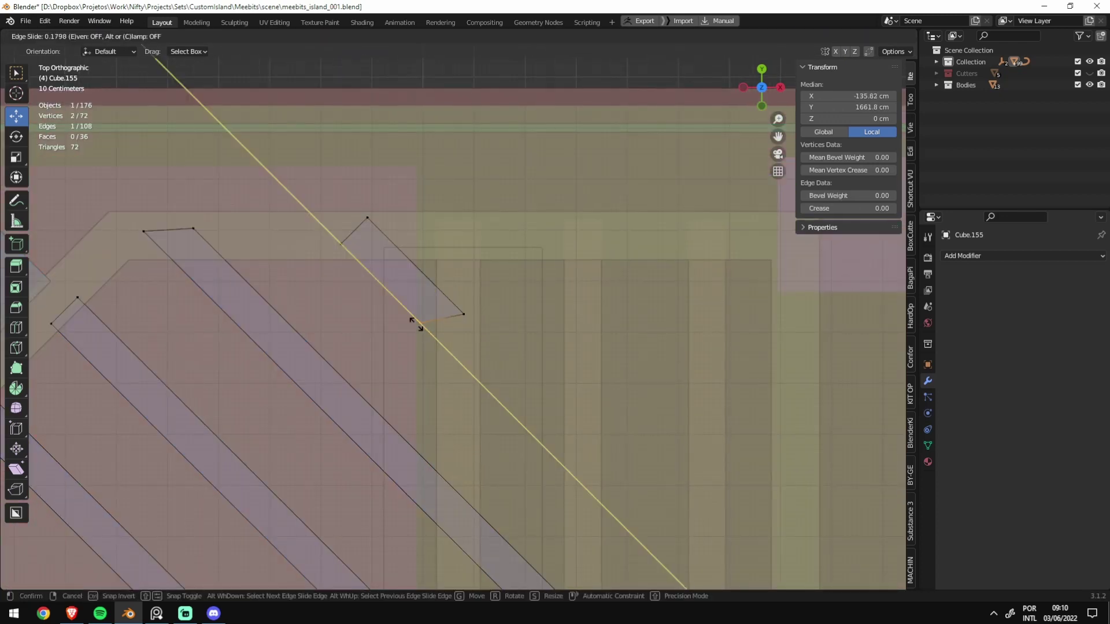
pyautogui.click(421, 327)
# Step: Trim the long diagonal beam's end and the next diagonal beam's end
pyautogui.hotkey('alt', 'z')
pyautogui.keyDown('shift'); pyautogui.moveTo(560, 454); pyautogui.dragTo(558, 312, button='middle'); pyautogui.keyUp('shift')
pyautogui.hotkey('alt', 'z')
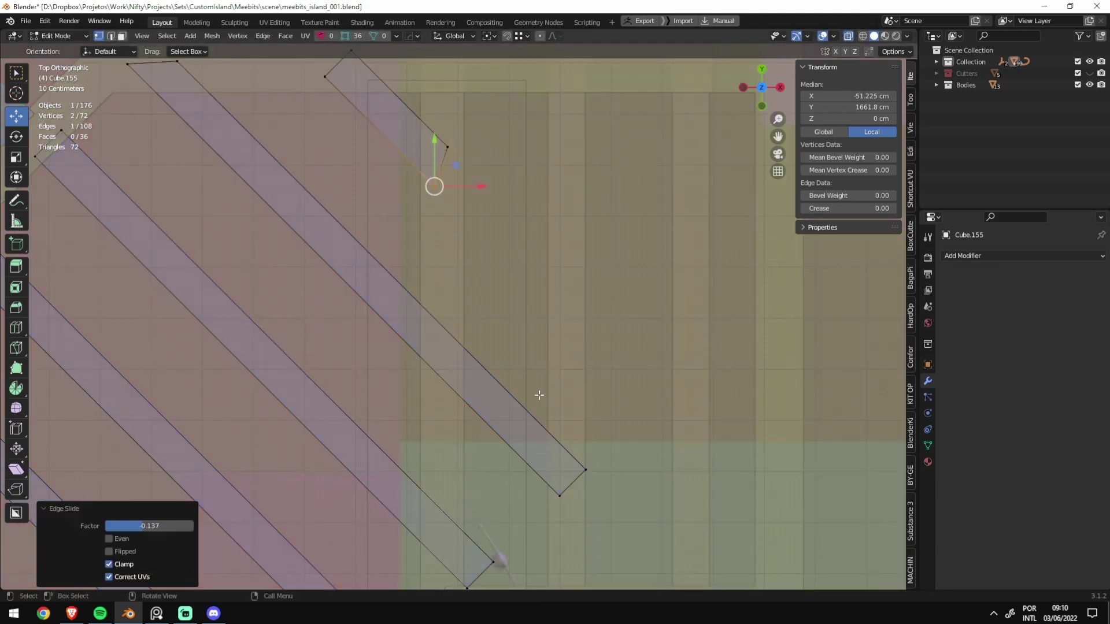
pyautogui.keyDown('shift'); pyautogui.moveTo(539, 395); pyautogui.dragTo(573, 306, button='middle'); pyautogui.keyUp('shift')
pyautogui.moveTo(471, 426); pyautogui.dragTo(565, 530)
pyautogui.press('g')
pyautogui.press('g')
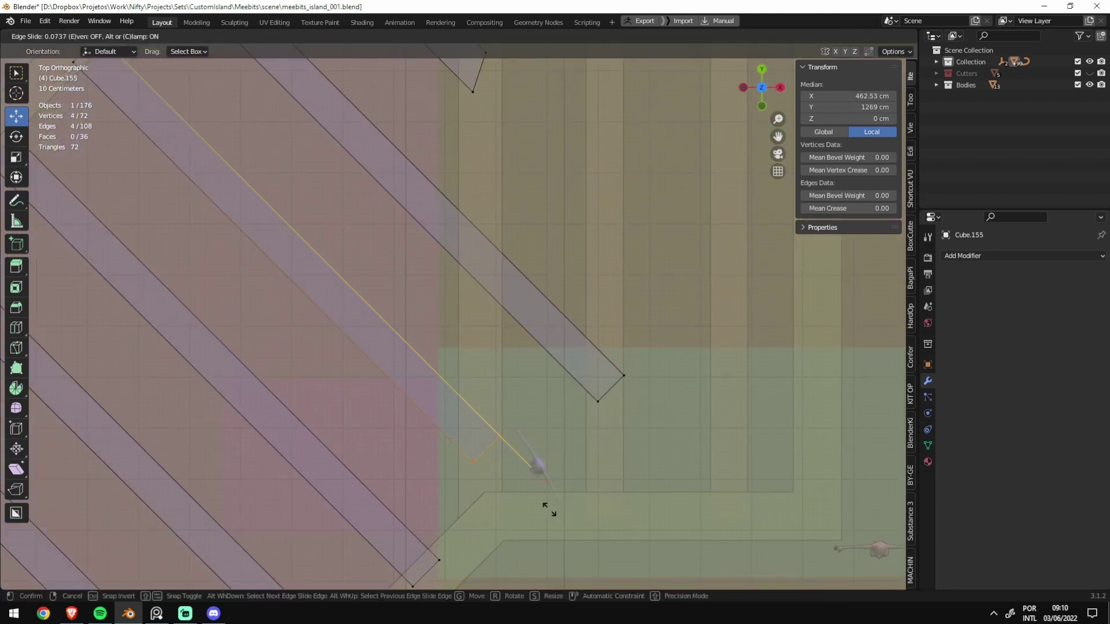
pyautogui.click(550, 509)
pyautogui.hotkey('alt', 'z')
pyautogui.hotkey('alt', 'z')
pyautogui.moveTo(539, 336); pyautogui.dragTo(645, 445)
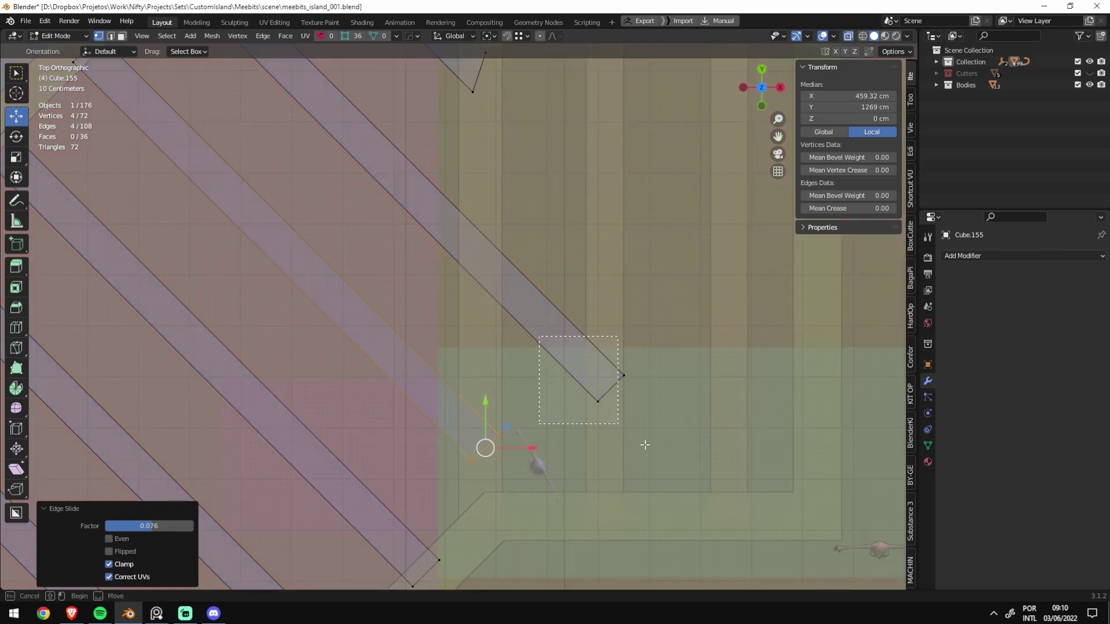
pyautogui.hotkey('alt', 'z')
pyautogui.press('g')
pyautogui.press('g')
pyautogui.click(611, 368)
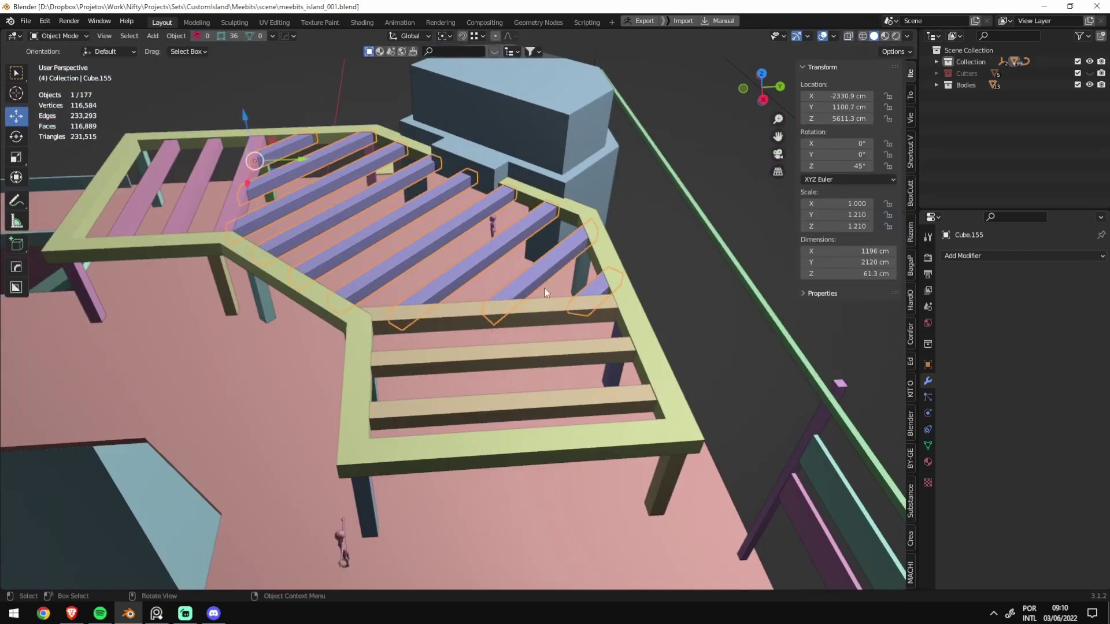
# Step: Save the file and orbit out to an overview of the island
pyautogui.hotkey('ctrl', 's')
pyautogui.click(703, 271)
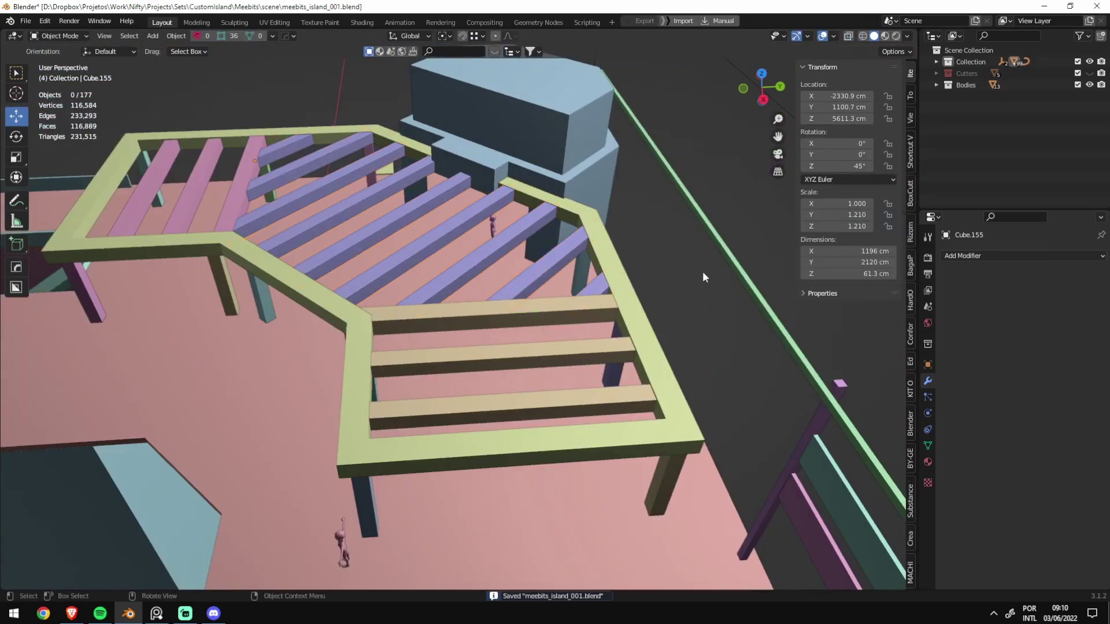
pyautogui.moveTo(703, 272)
pyautogui.mouseDown(button='middle')
pyautogui.moveTo(450, 262)
pyautogui.moveTo(675, 253)
pyautogui.moveTo(669, 272)
pyautogui.mouseUp(button='middle')
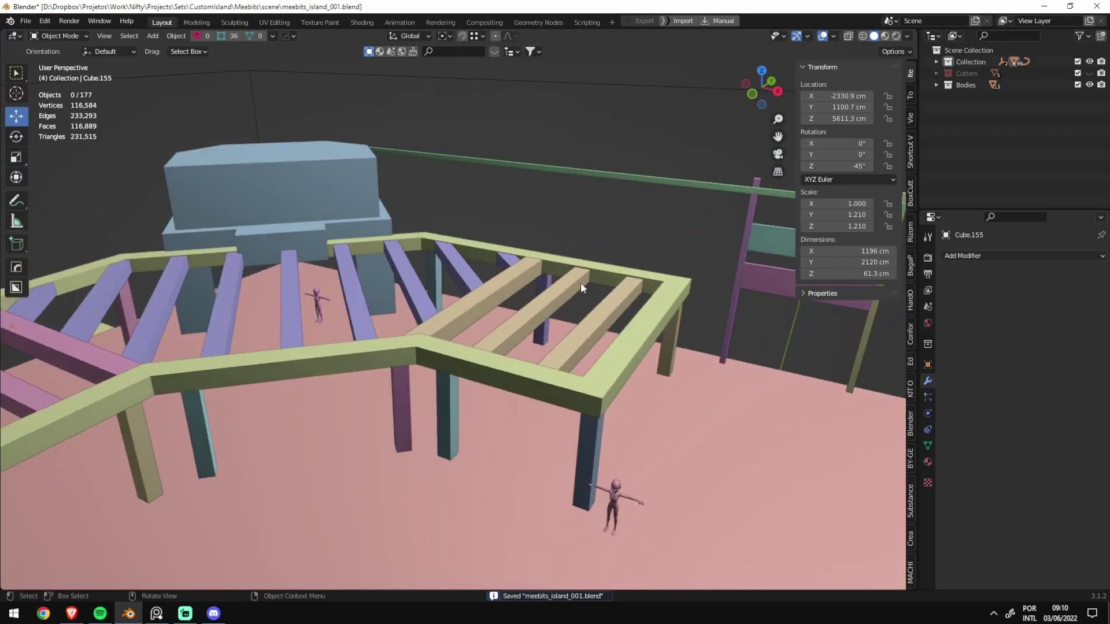
pyautogui.moveTo(580, 282)
pyautogui.mouseDown(button='middle')
pyautogui.moveTo(519, 394)
pyautogui.moveTo(548, 341)
pyautogui.moveTo(584, 335)
pyautogui.moveTo(476, 327)
pyautogui.mouseUp(button='middle')
pyautogui.scroll(4, 476, 327)
# Step: Select the blue block Cube.081, enter Edit Mode and expand the Separate options
pyautogui.click(330, 234)
pyautogui.moveTo(330, 234)
pyautogui.mouseDown(button='middle')
pyautogui.moveTo(509, 411)
pyautogui.moveTo(481, 397)
pyautogui.mouseUp(button='middle')
pyautogui.scroll(3, 508, 411)
pyautogui.scroll(-3, 501, 382)
pyautogui.press('Tab')
pyautogui.hotkey('alt', 'z')
pyautogui.hotkey('alt', 'z')
pyautogui.hotkey('alt', 'm')
pyautogui.click(448, 367)
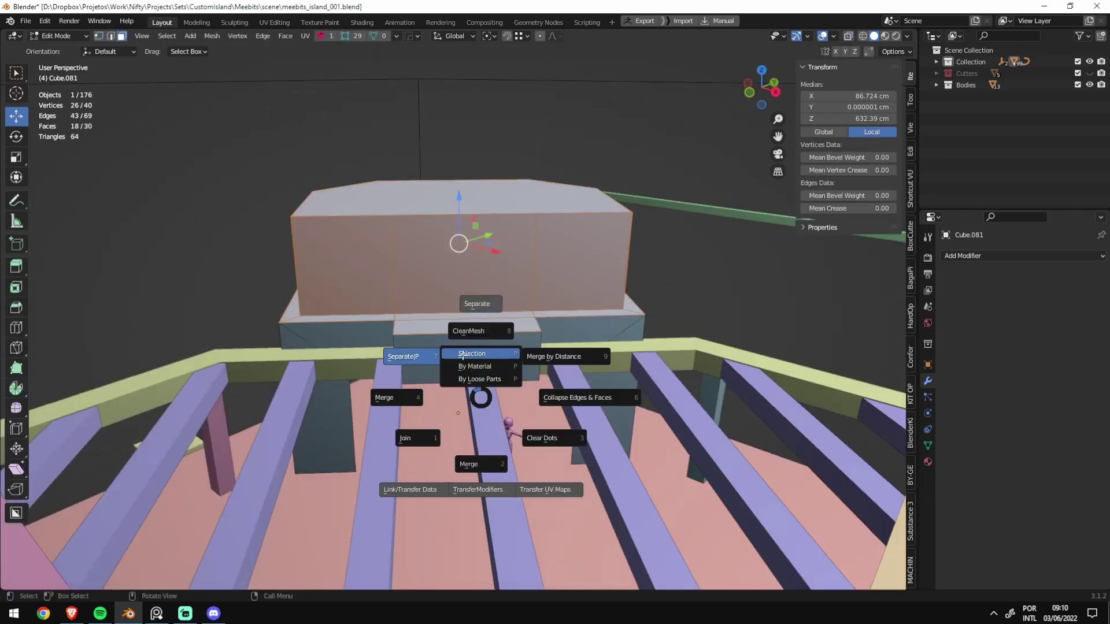
# Step: Separate the block by material, select the green part, and save
pyautogui.click(448, 367)
pyautogui.press('Tab')
pyautogui.click(442, 279)
pyautogui.hotkey('ctrl', 's')
# Step: Edge-slide a loop on the green block, testing Even spacing on and off
pyautogui.moveTo(525, 289); pyautogui.dragTo(503, 362, button='middle')
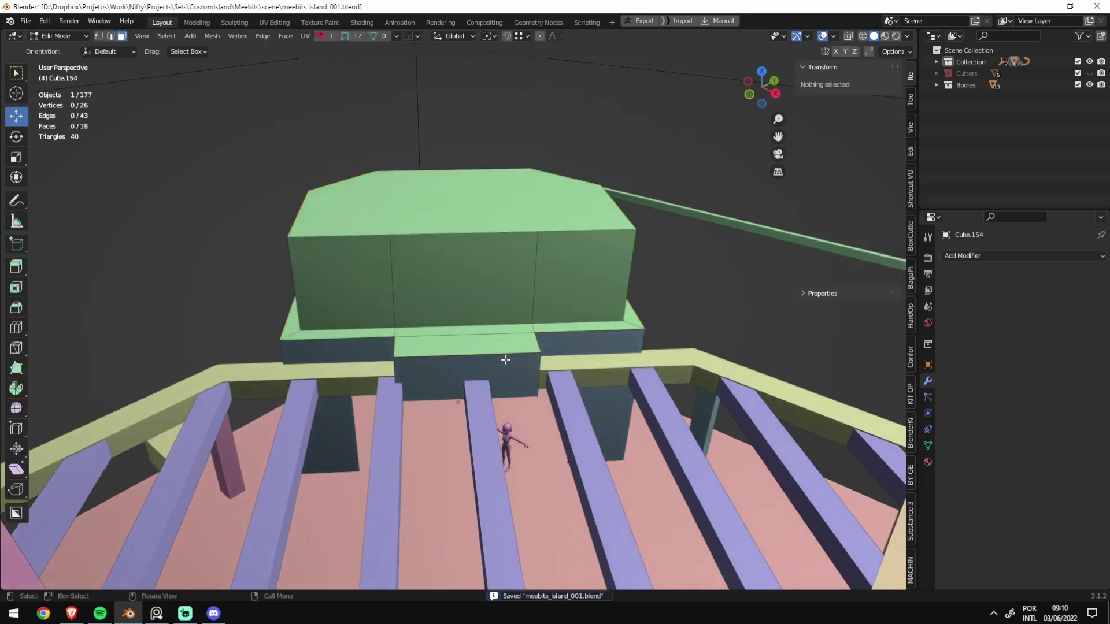
pyautogui.press('Tab')
pyautogui.keyDown('alt'); pyautogui.click(429, 364); pyautogui.keyUp('alt')
pyautogui.moveTo(429, 364); pyautogui.dragTo(580, 417, button='middle')
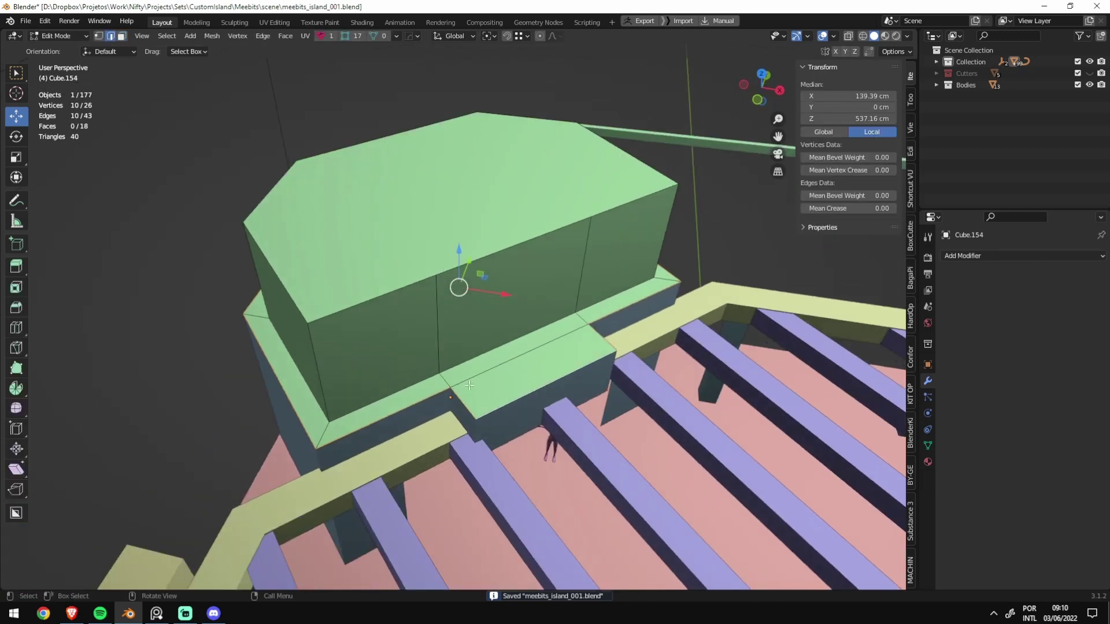
pyautogui.press('g')
pyautogui.press('g')
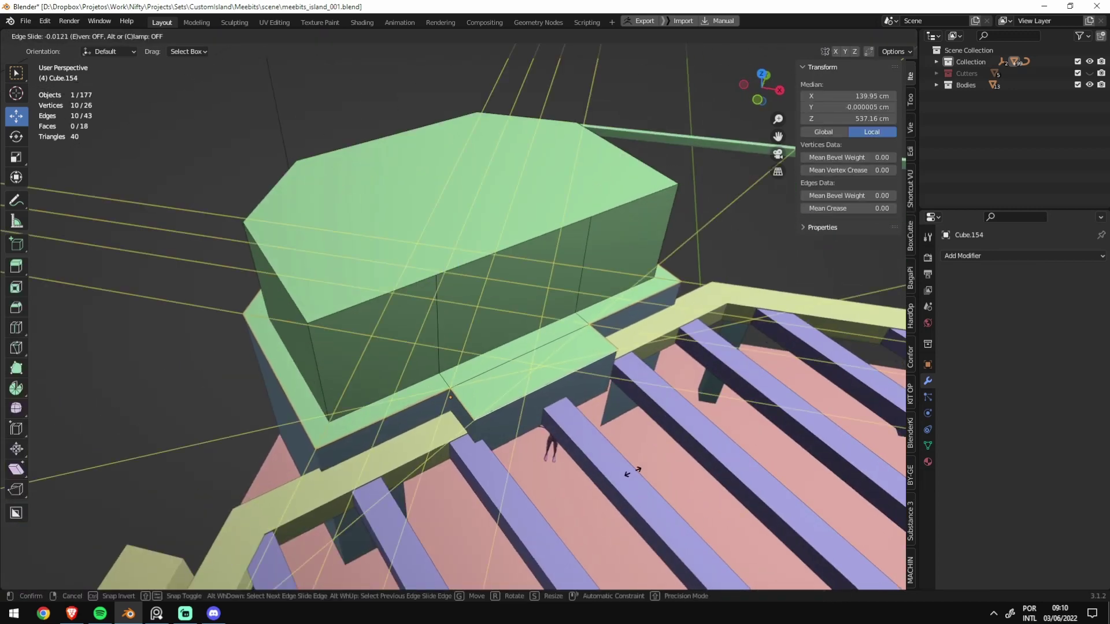
pyautogui.click(732, 542)
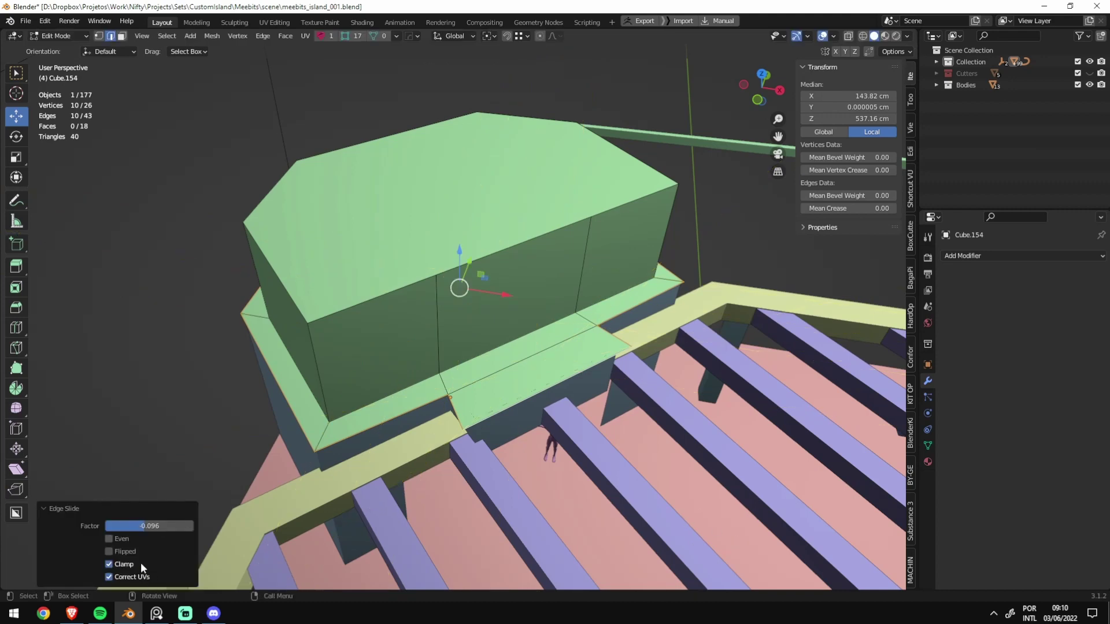
pyautogui.click(126, 539)
pyautogui.click(120, 540)
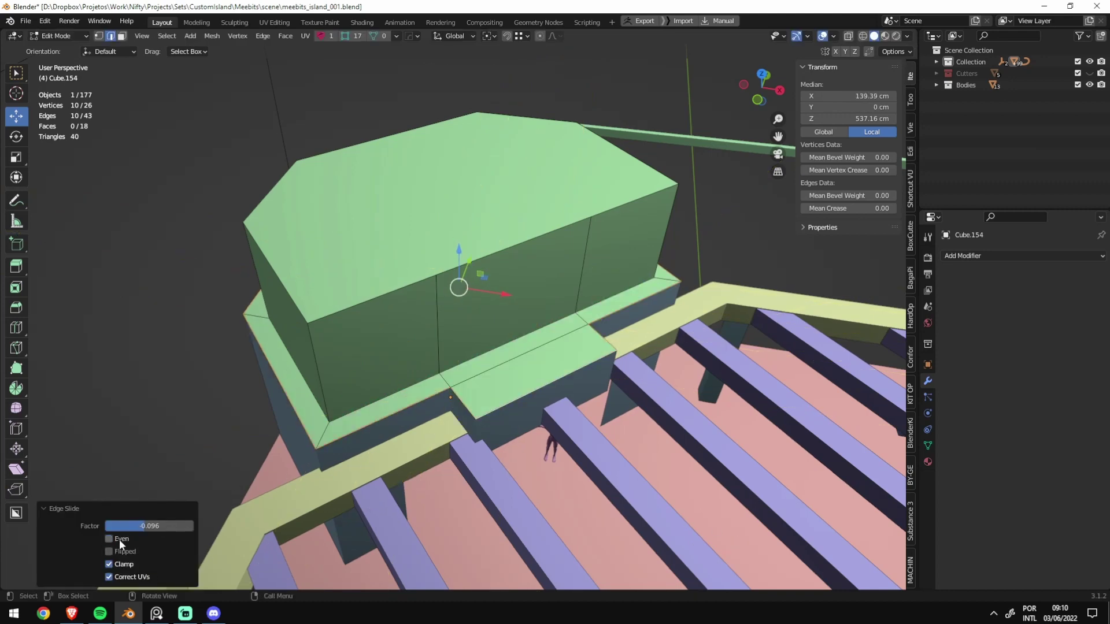
# Step: Switch to top view and take the blue lower block into Edit Mode
pyautogui.moveTo(593, 407)
pyautogui.mouseDown(button='middle')
pyautogui.moveTo(618, 356)
pyautogui.moveTo(509, 387)
pyautogui.mouseUp(button='middle')
pyautogui.press('KP_7')
pyautogui.press('1')
pyautogui.hotkey('alt', 'z')
pyautogui.hotkey('alt', 'z')
pyautogui.press('Tab')
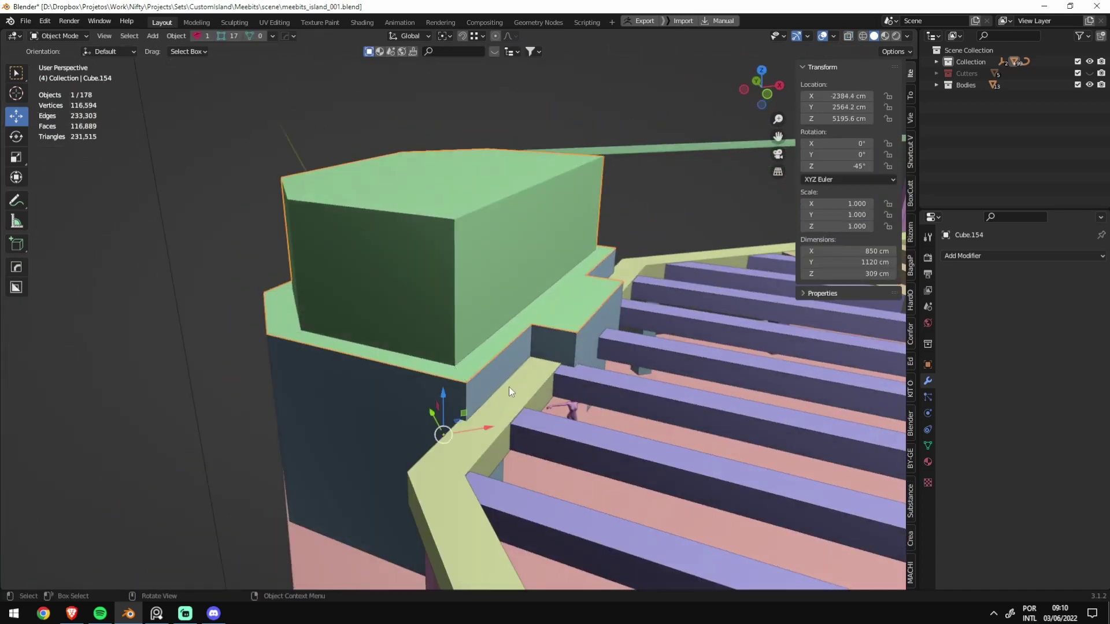
pyautogui.click(503, 378)
pyautogui.press('Tab')
# Step: Select all of Cube.081's faces and shrink them inward about 6 cm
pyautogui.hotkey('alt', 'z')
pyautogui.press('3')
pyautogui.press('a')
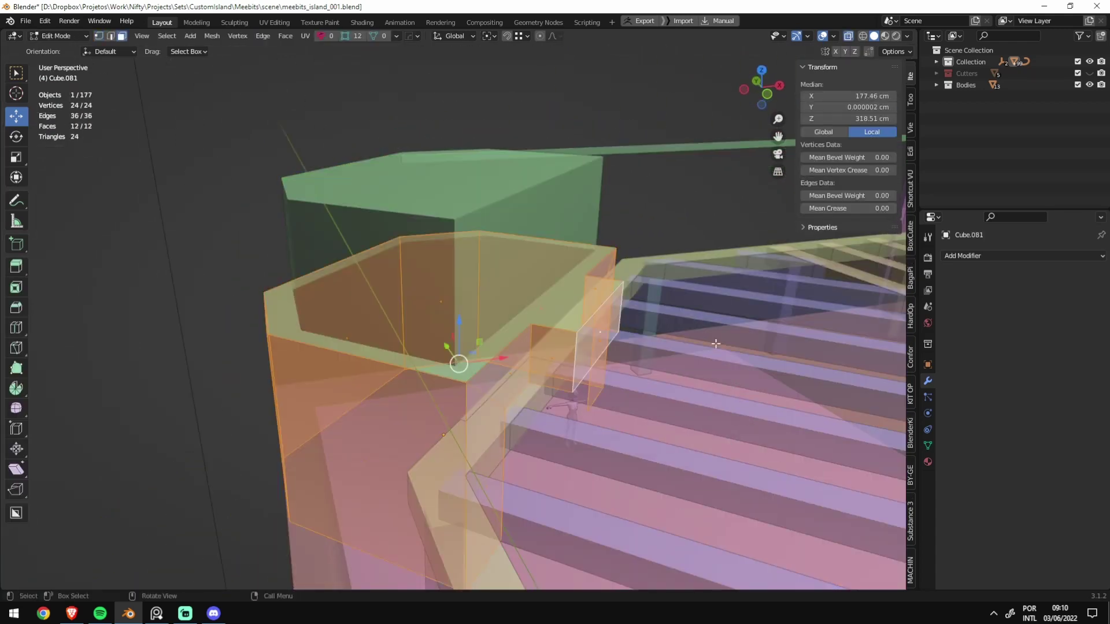
pyautogui.scroll(3, 727, 348)
pyautogui.hotkey('alt', 'z')
pyautogui.scroll(2, 757, 263)
pyautogui.hotkey('alt', 's')
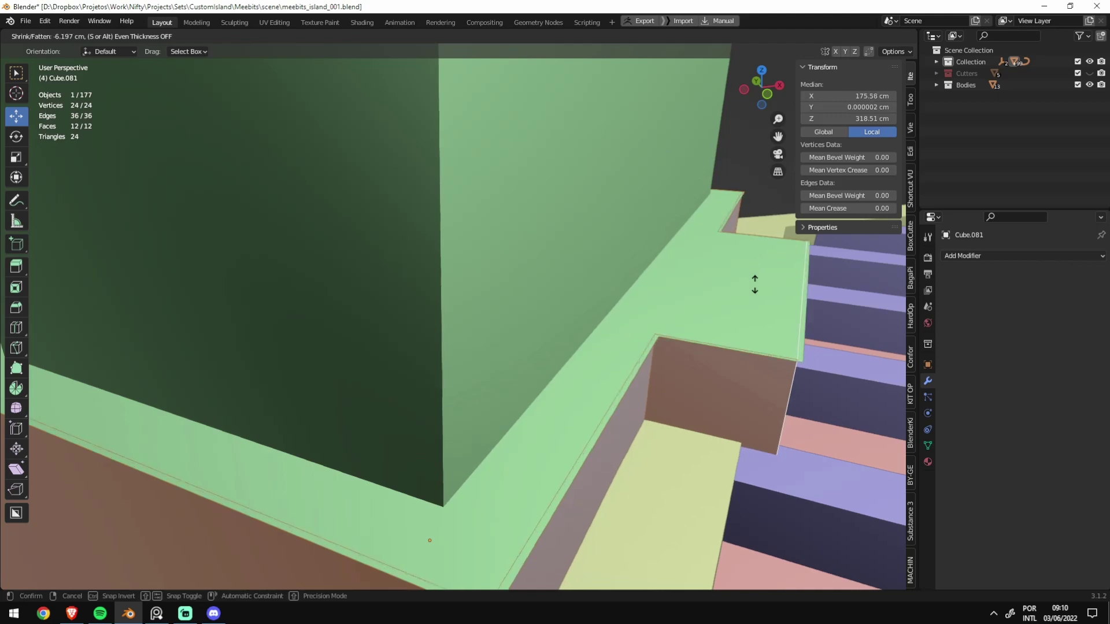
pyautogui.click(755, 280)
# Step: Fill the green cap Cube.154's base loop and extrude the ledge down about 23 cm
pyautogui.scroll(-5, 558, 304)
pyautogui.press('Tab')
pyautogui.click(559, 304)
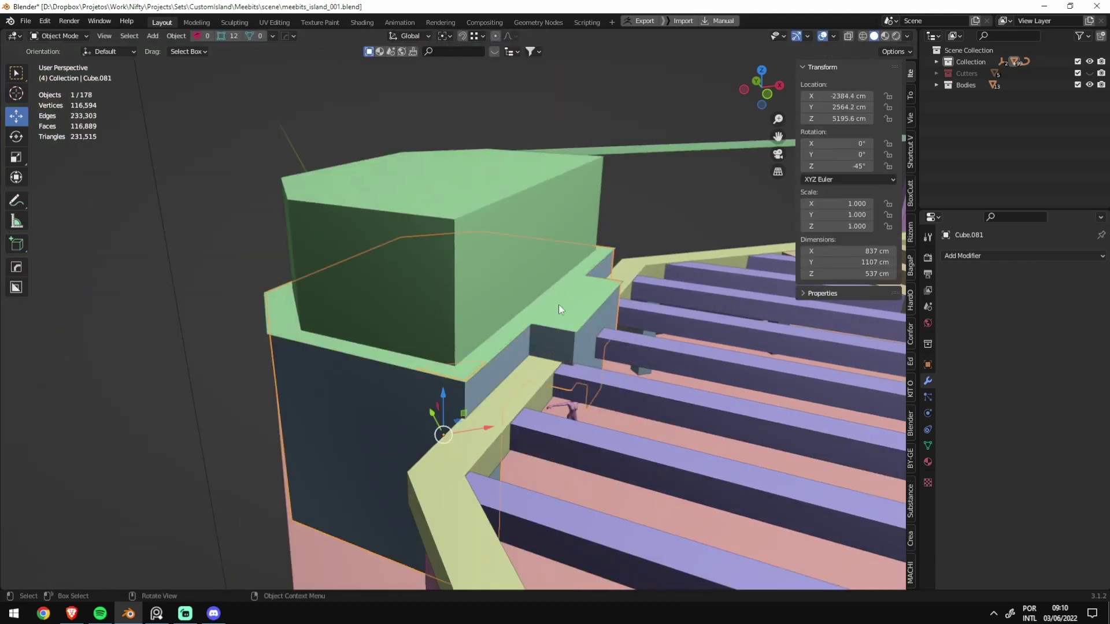
pyautogui.press('Tab')
pyautogui.keyDown('shift'); pyautogui.click(626, 330); pyautogui.keyUp('shift')
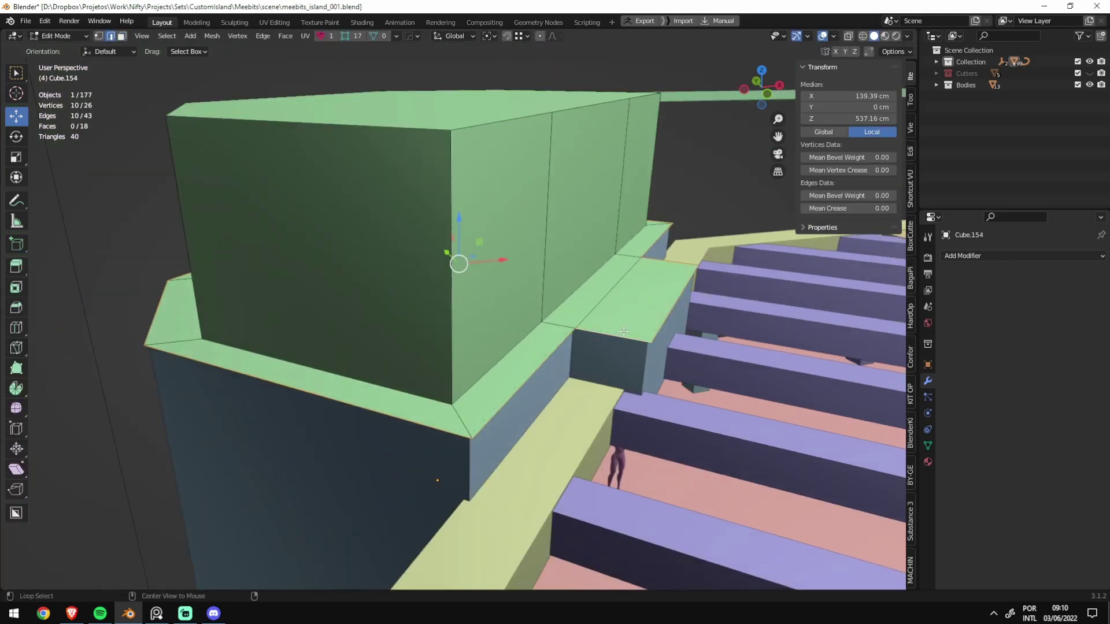
pyautogui.hotkey('alt', 'z')
pyautogui.moveTo(627, 329)
pyautogui.mouseDown(button='middle')
pyautogui.moveTo(567, 261)
pyautogui.moveTo(776, 364)
pyautogui.mouseUp(button='middle')
pyautogui.hotkey('alt', 'z')
pyautogui.scroll(2, 568, 261)
pyautogui.press('f')
pyautogui.press('e')
pyautogui.click(582, 289)
# Step: Inspect the green block's ledge from underneath in see-through view, cancelling the started inset
pyautogui.hotkey('alt', 'z')
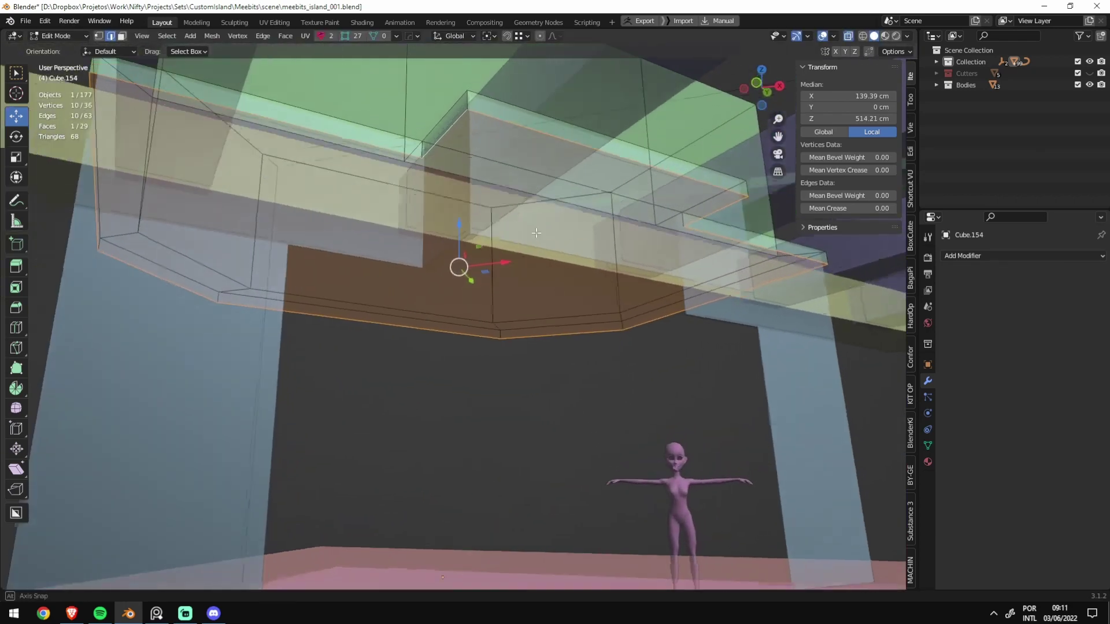
pyautogui.press('o')
pyautogui.press('Tab')
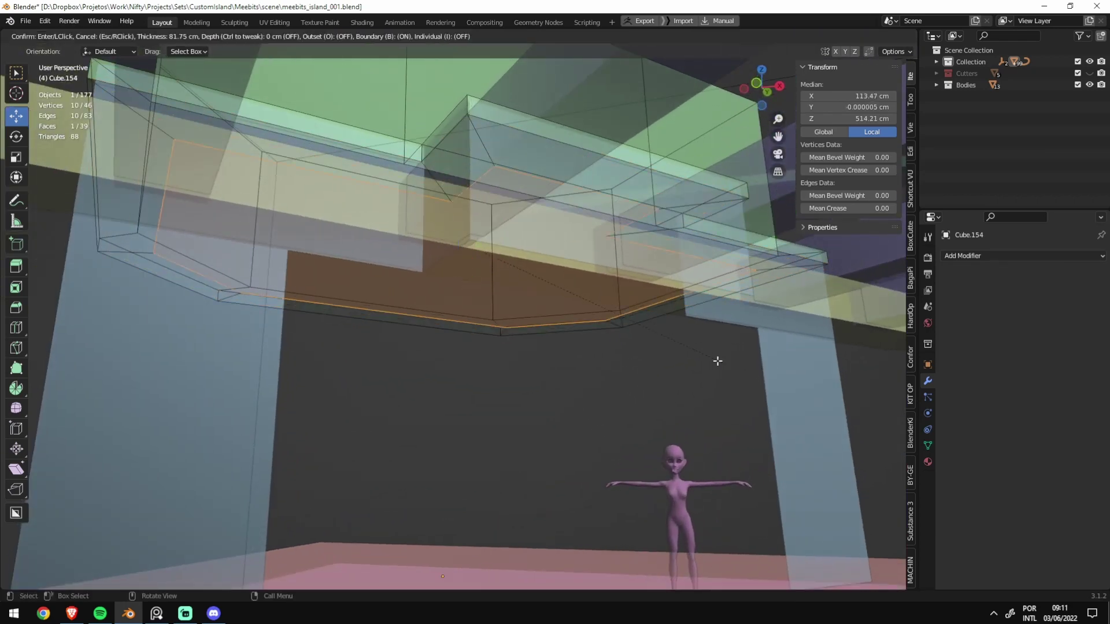
pyautogui.press('Tab')
# Step: Select all vertices of the green rooftop block and merge overlapping vertices by distance
pyautogui.press('1')
pyautogui.hotkey('alt', 'a')
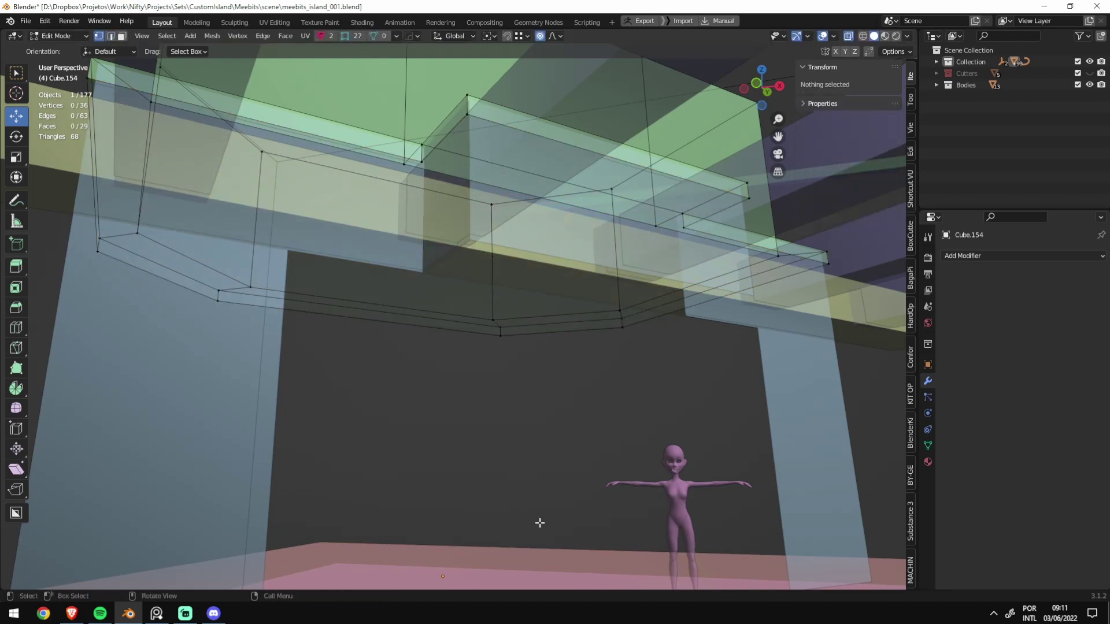
pyautogui.press('m')
pyautogui.press('Escape')
pyautogui.press('a')
pyautogui.press('m')
pyautogui.press('b')
pyautogui.moveTo(742, 353); pyautogui.dragTo(680, 449, button='middle')
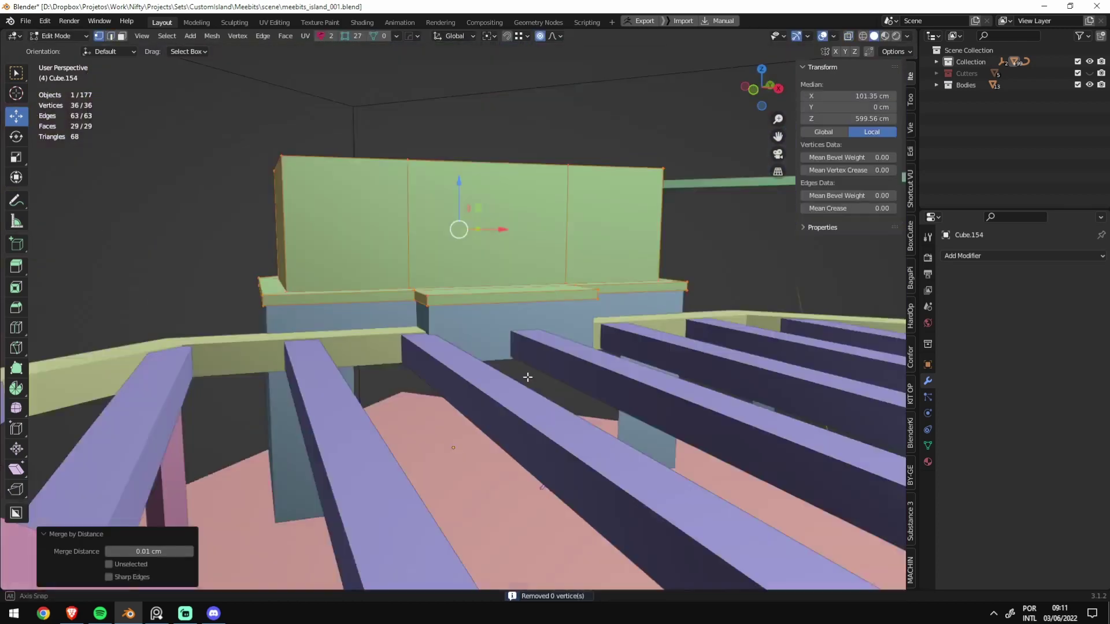
# Step: Return Cube.154 to Object Mode and save meebits_island_001.blend
pyautogui.press('Tab')
pyautogui.hotkey('ctrl', 's')
pyautogui.moveTo(524, 316)
pyautogui.mouseDown(button='middle')
pyautogui.moveTo(488, 355)
pyautogui.moveTo(330, 362)
pyautogui.mouseUp(button='middle')
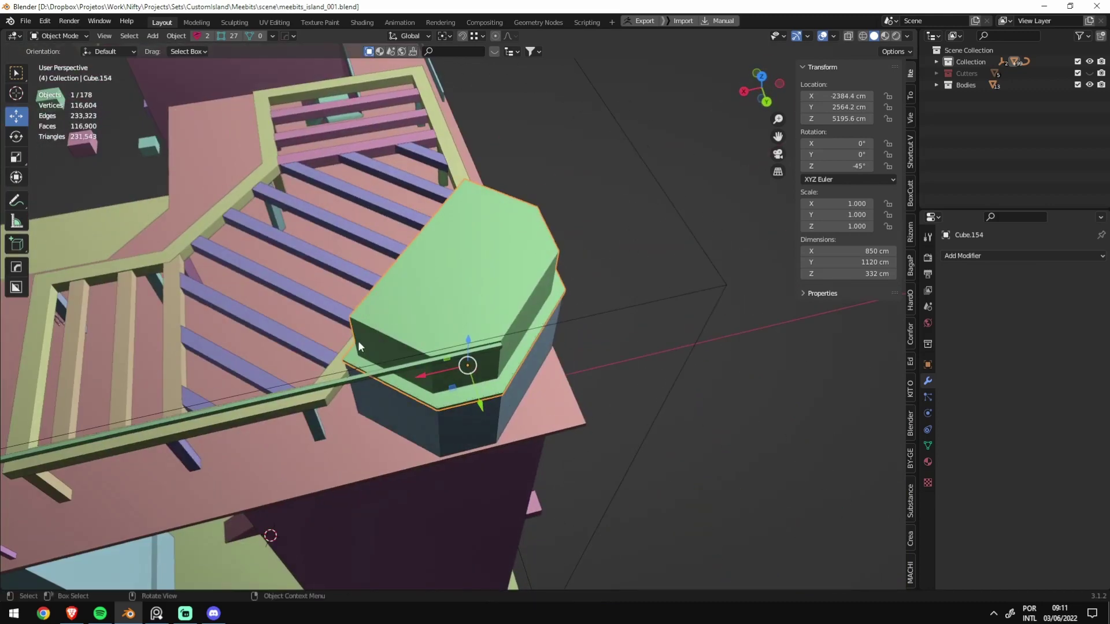
pyautogui.scroll(-4, 337, 341)
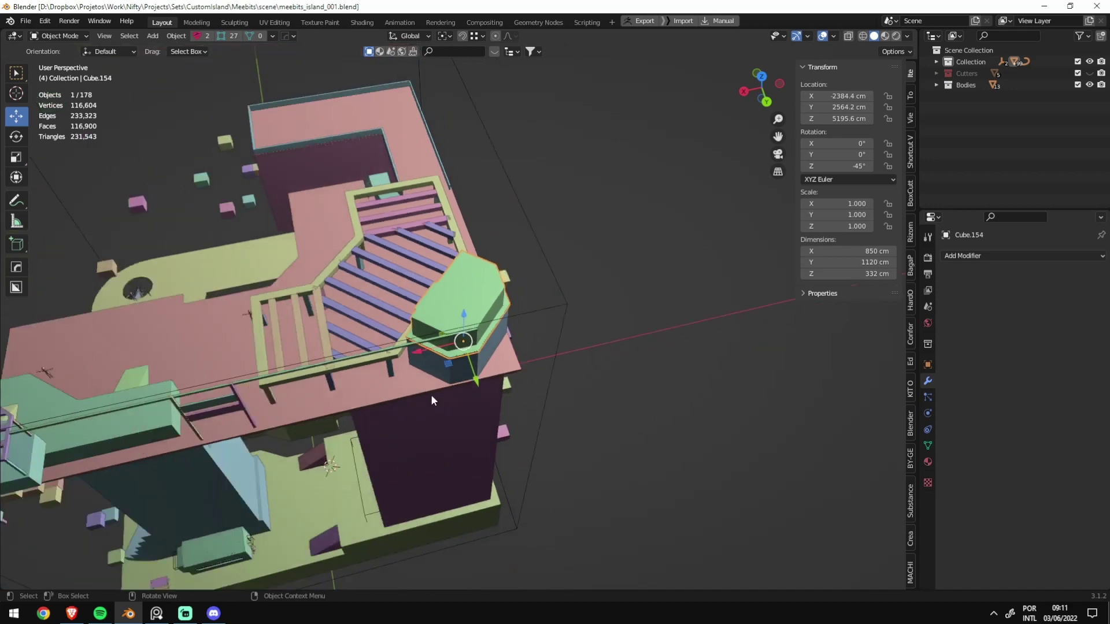
pyautogui.scroll(-2, 336, 341)
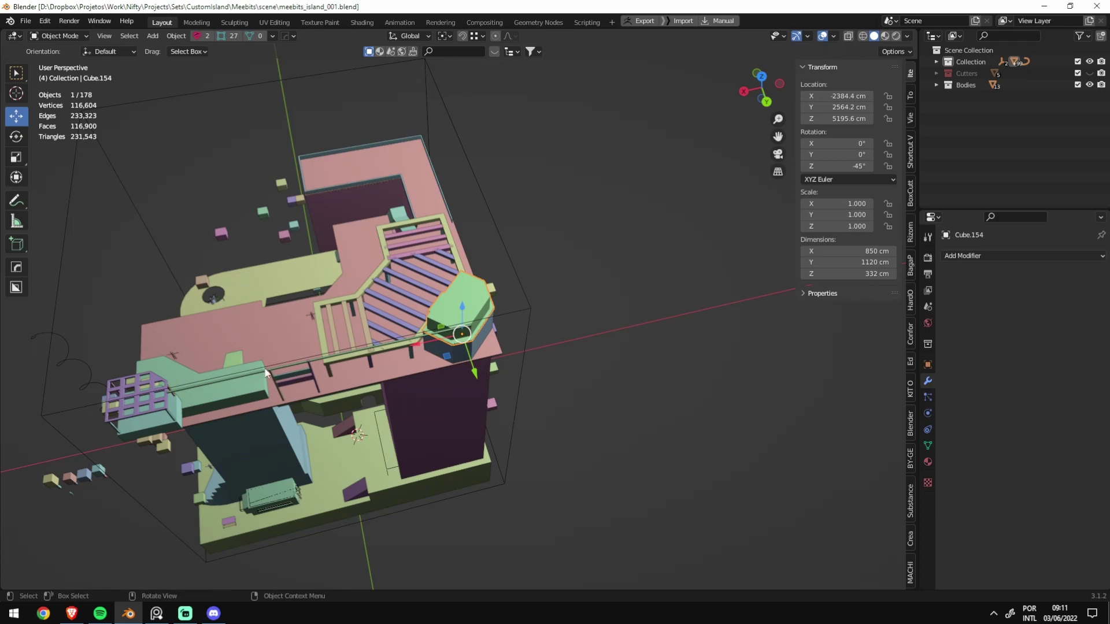
pyautogui.moveTo(266, 373); pyautogui.dragTo(445, 362, button='middle')
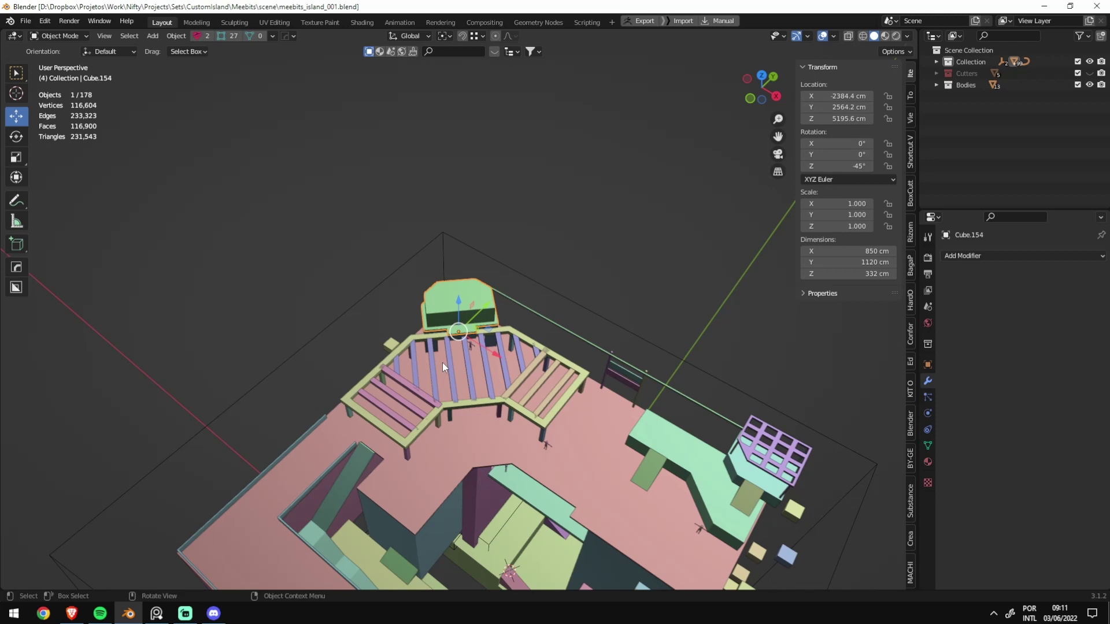
pyautogui.hotkey('ctrl', 's')
pyautogui.moveTo(678, 182)
pyautogui.mouseDown(button='middle')
pyautogui.moveTo(540, 346)
pyautogui.moveTo(608, 367)
pyautogui.mouseUp(button='middle')
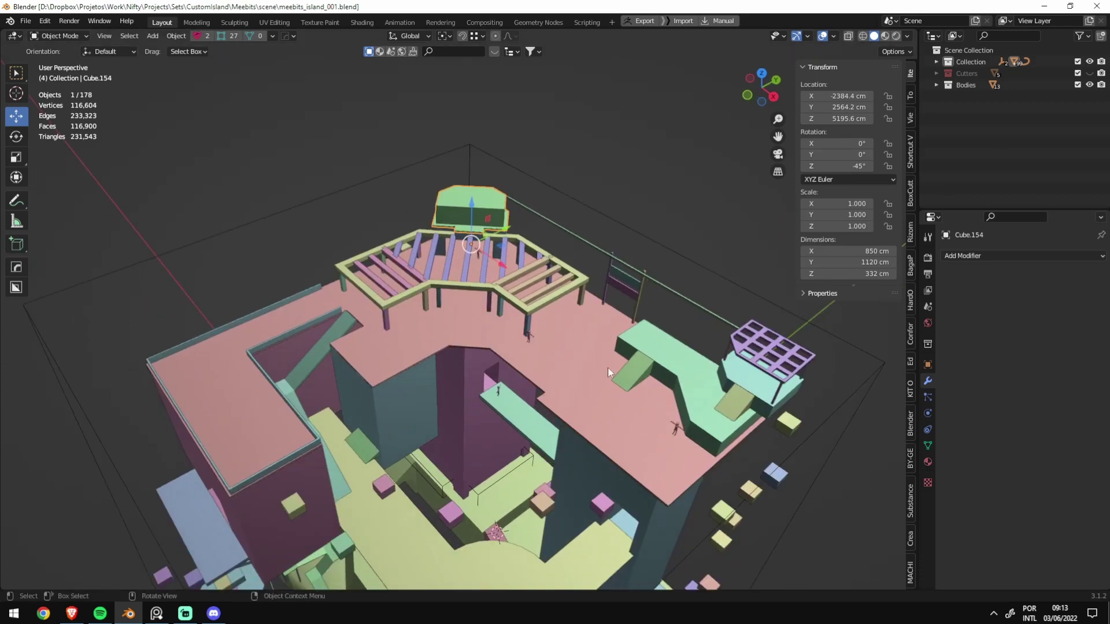
pyautogui.hotkey('ctrl', 's')
pyautogui.click(712, 352)
pyautogui.moveTo(713, 351); pyautogui.dragTo(681, 341, button='middle')
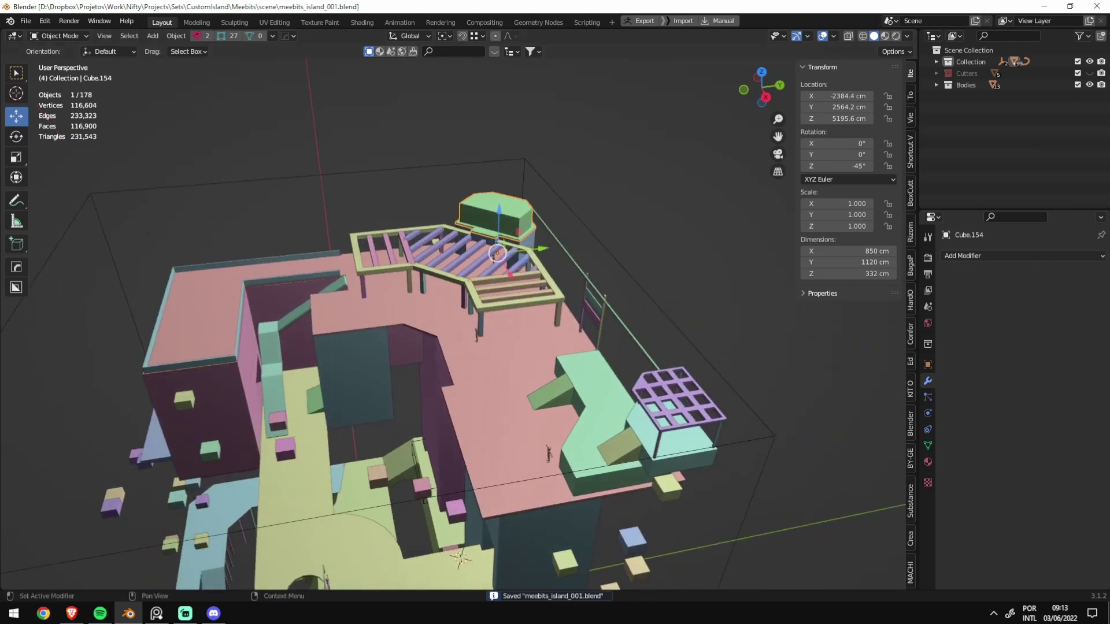